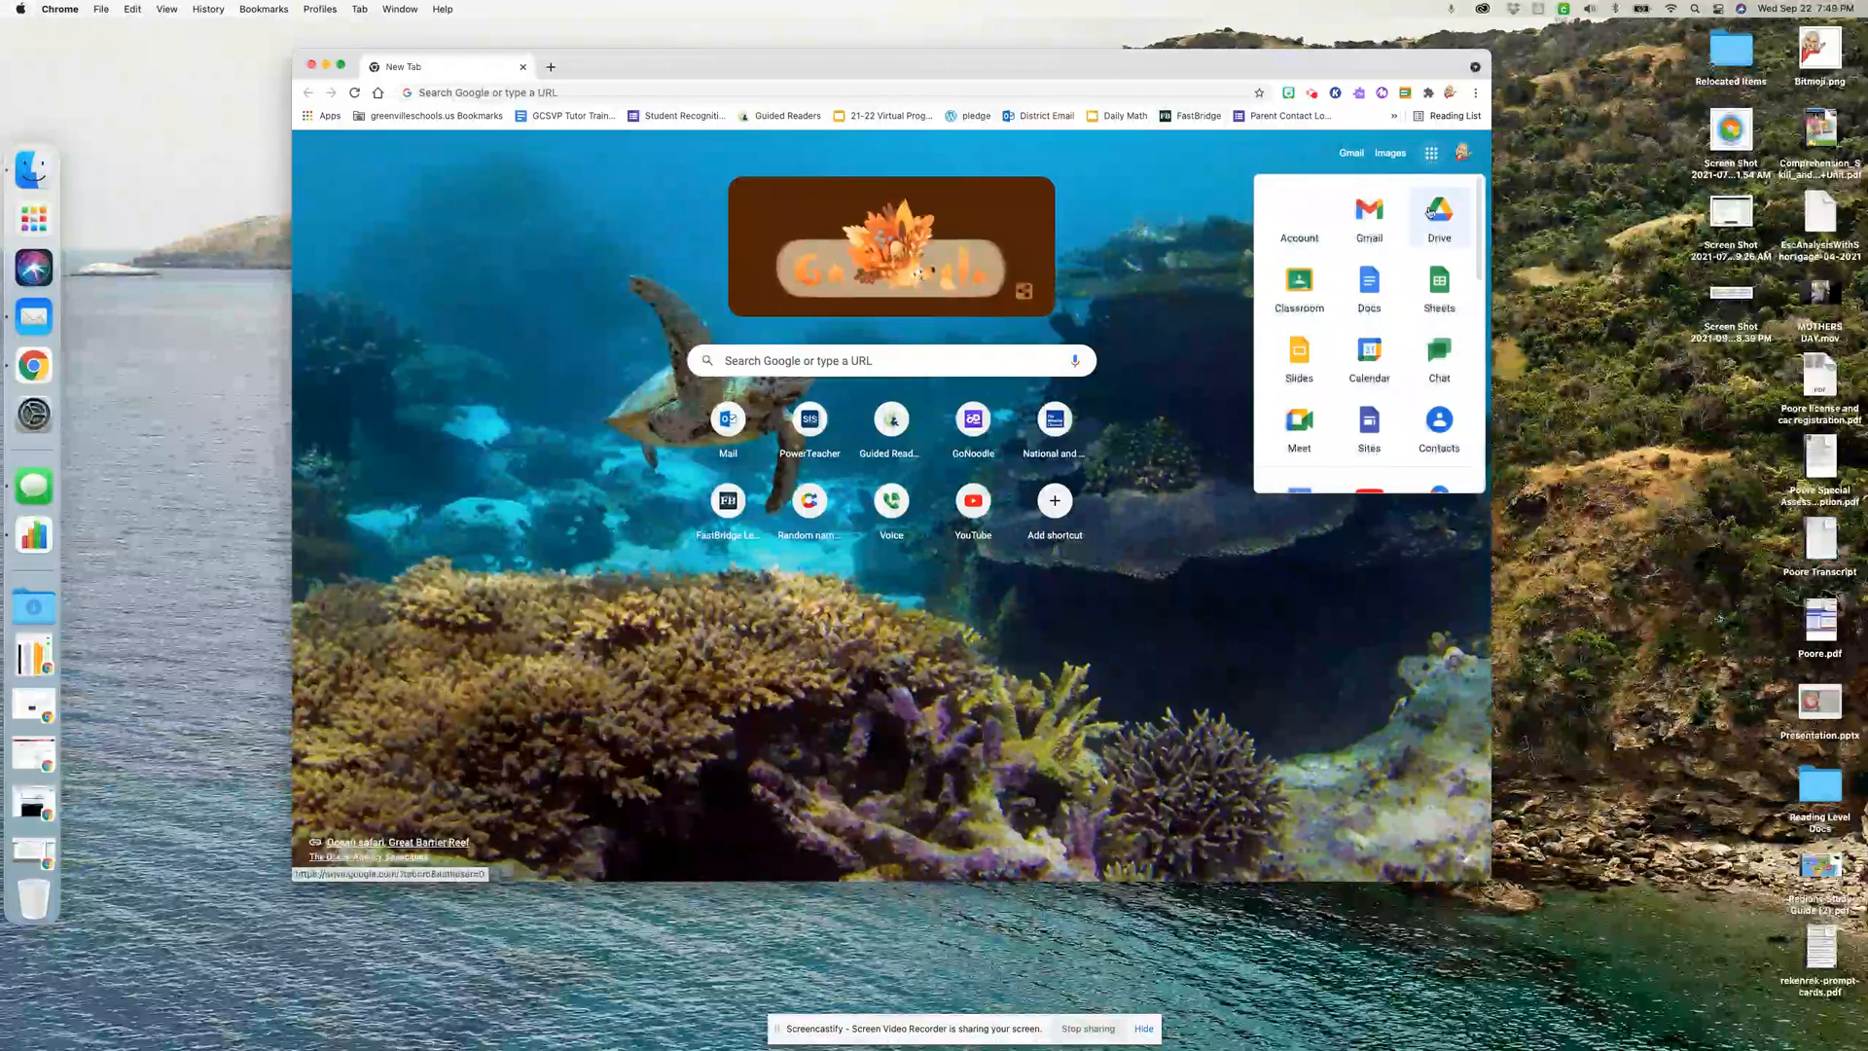
Open Google Drive and create a new folder named WEBSITE in My Drive
{"action": "left_click", "coordinate": [1439, 212]}
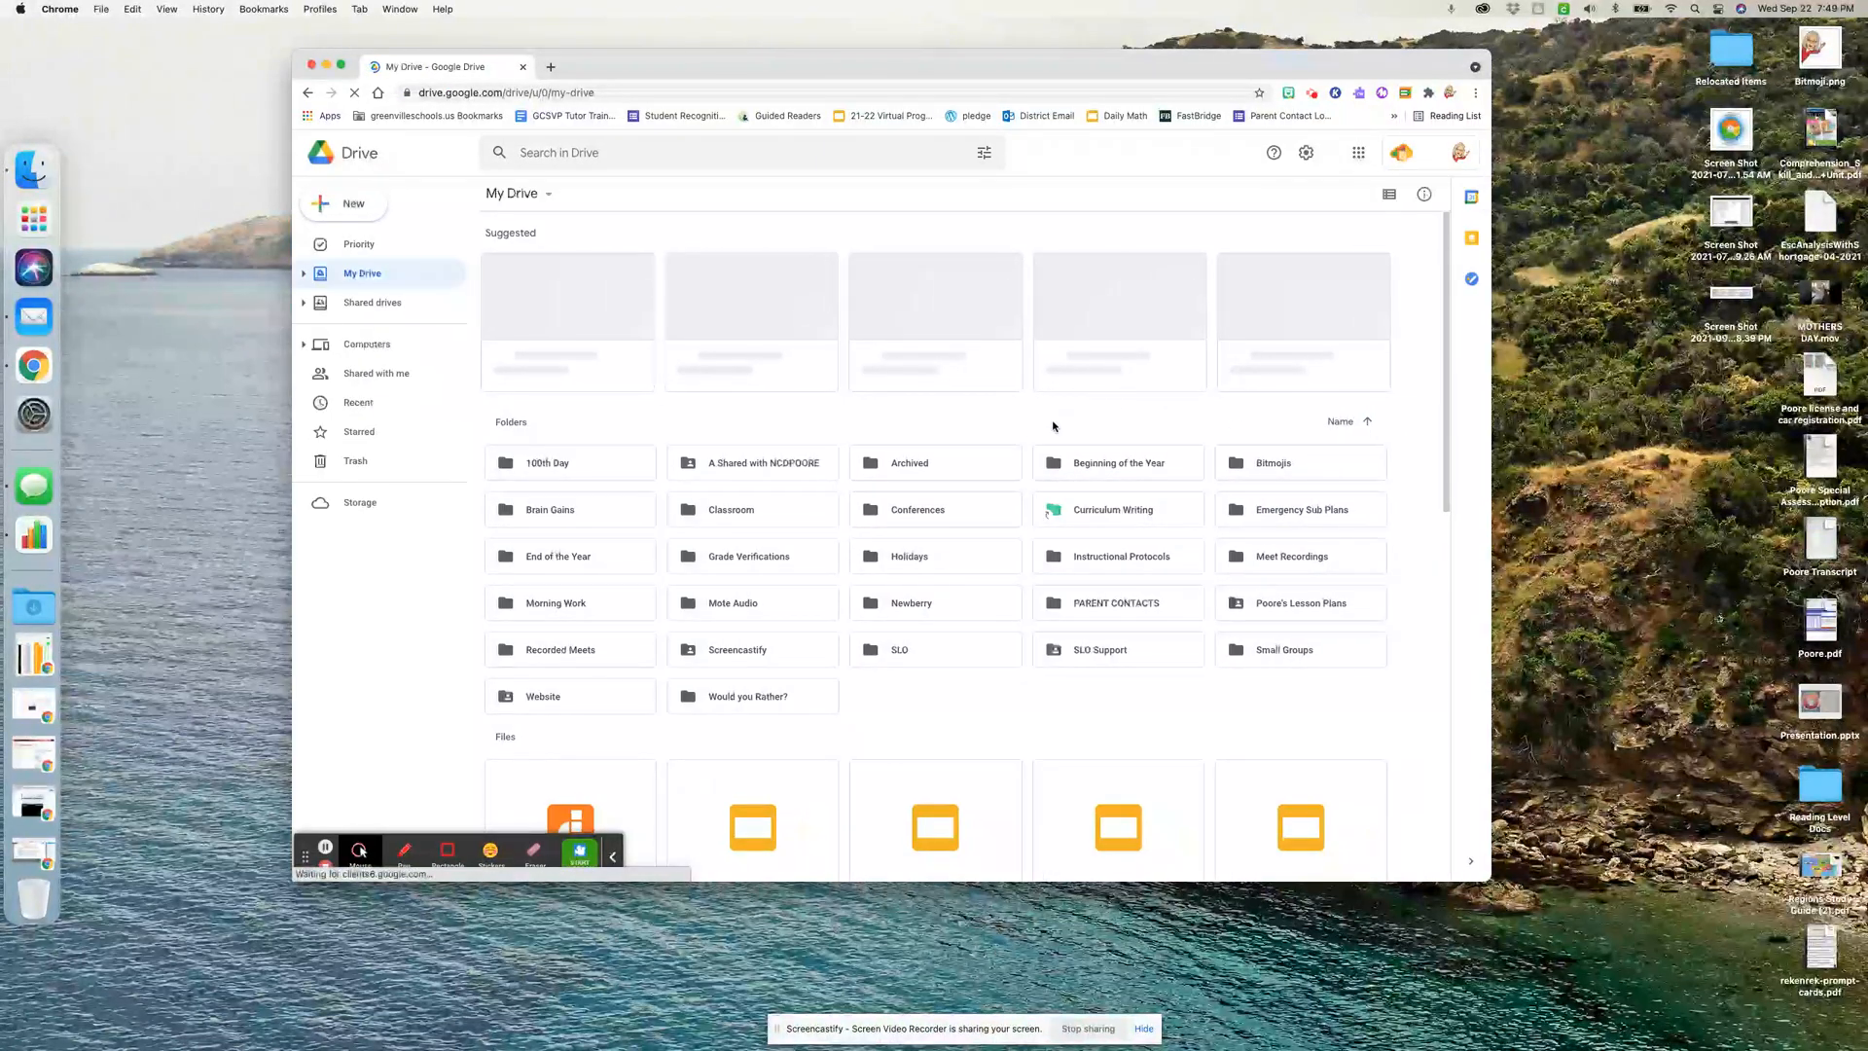
{"action": "right_click", "coordinate": [1113, 704]}
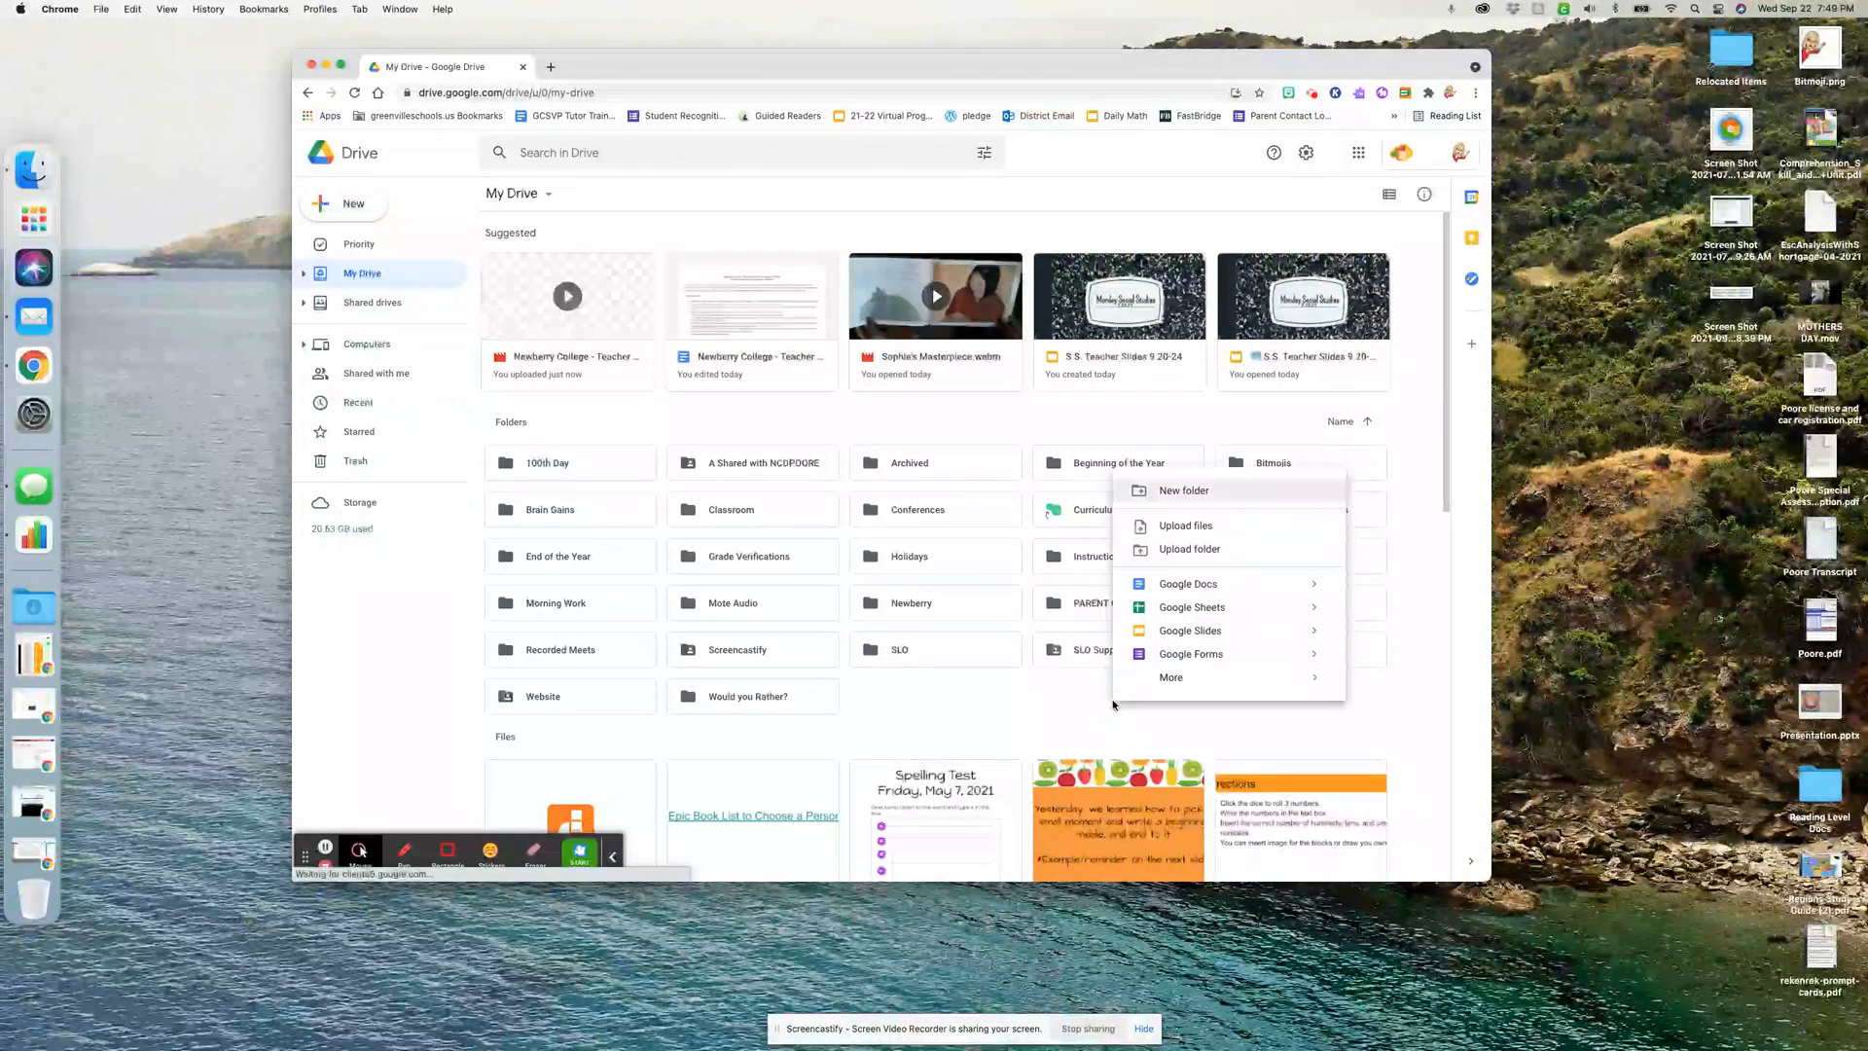
{"action": "left_click", "coordinate": [1175, 491]}
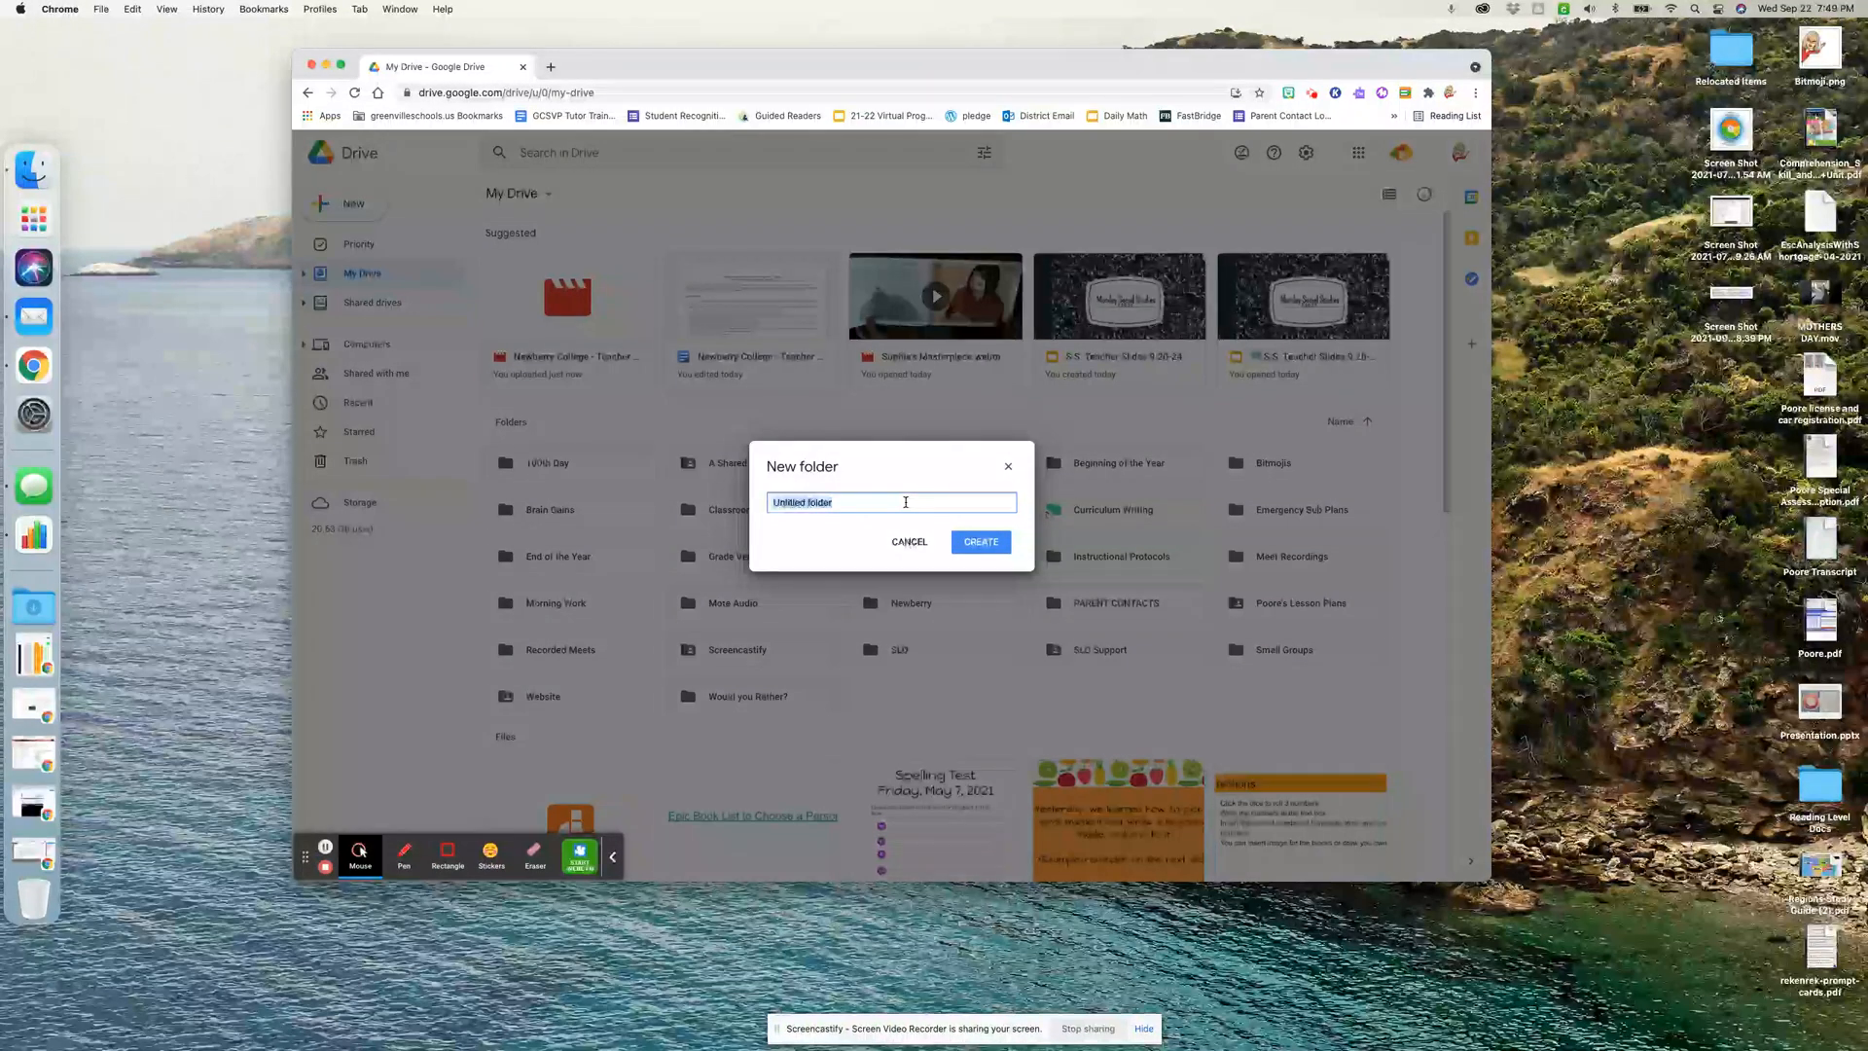
{"action": "type", "text": "WEBSITE"}
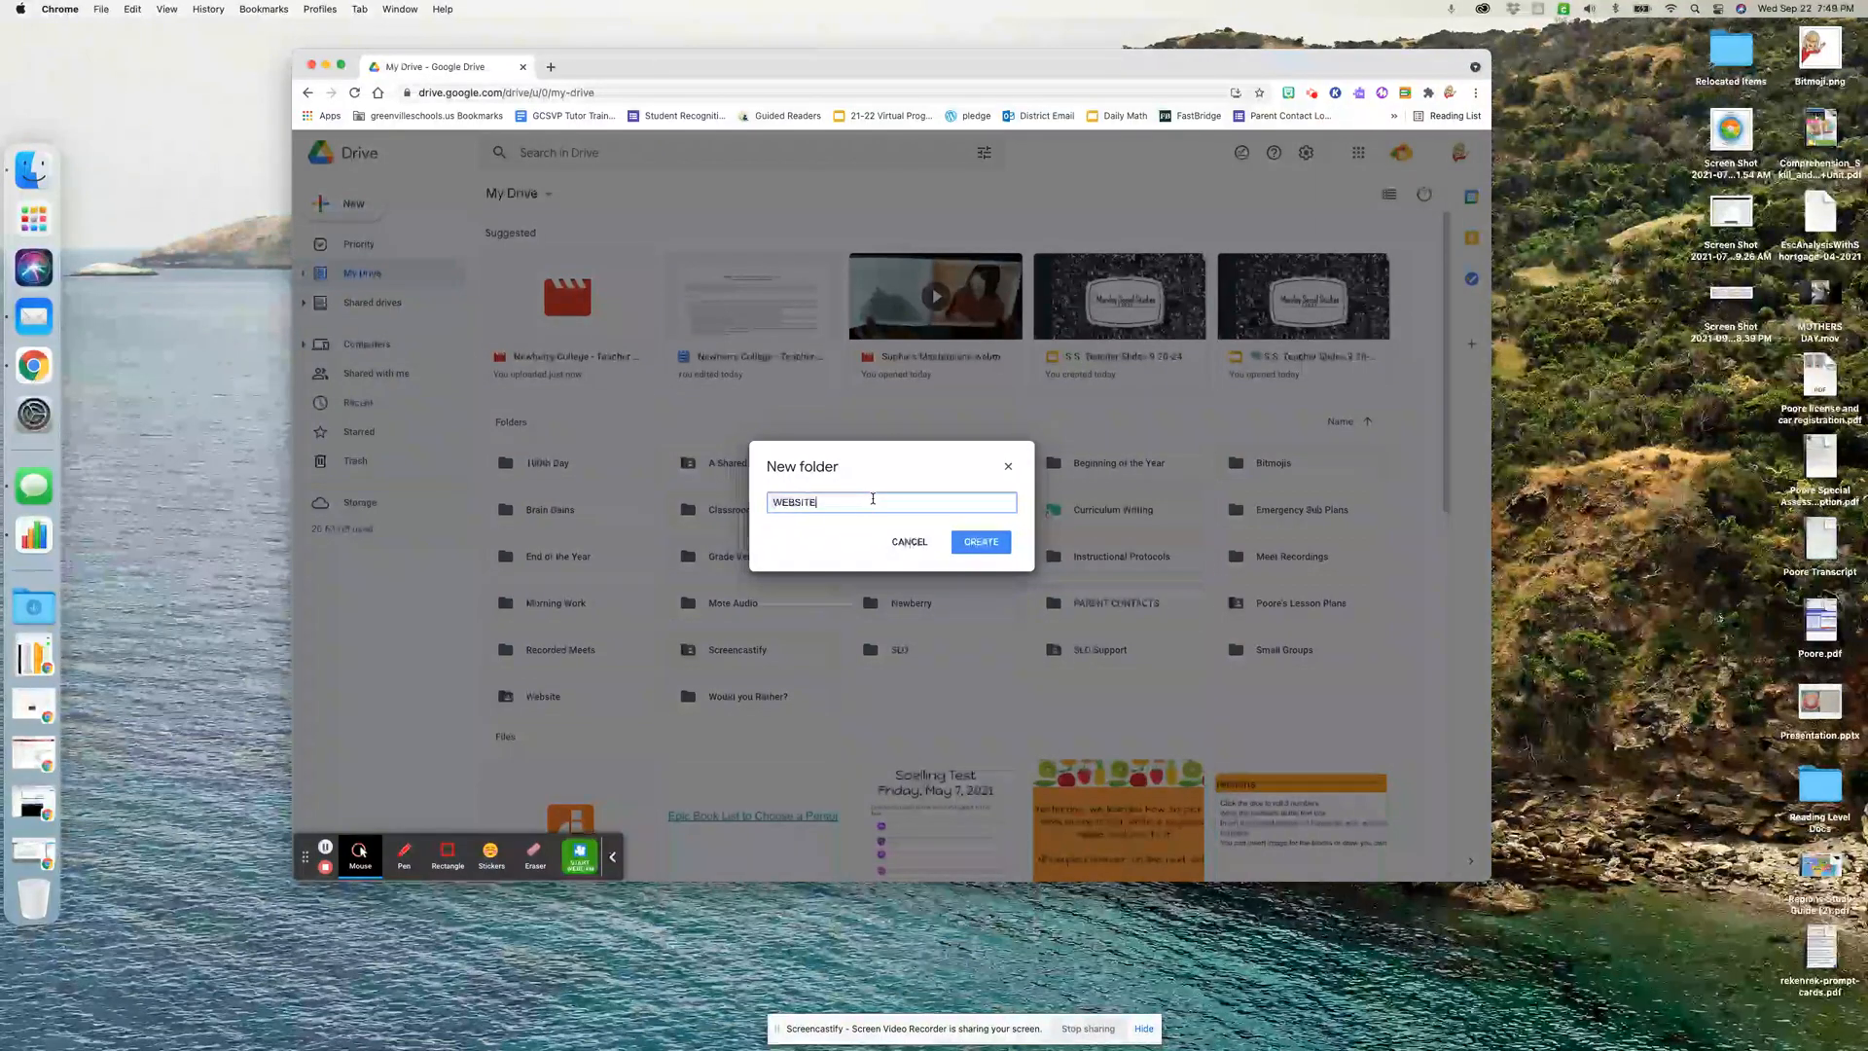
{"action": "left_click", "coordinate": [990, 542]}
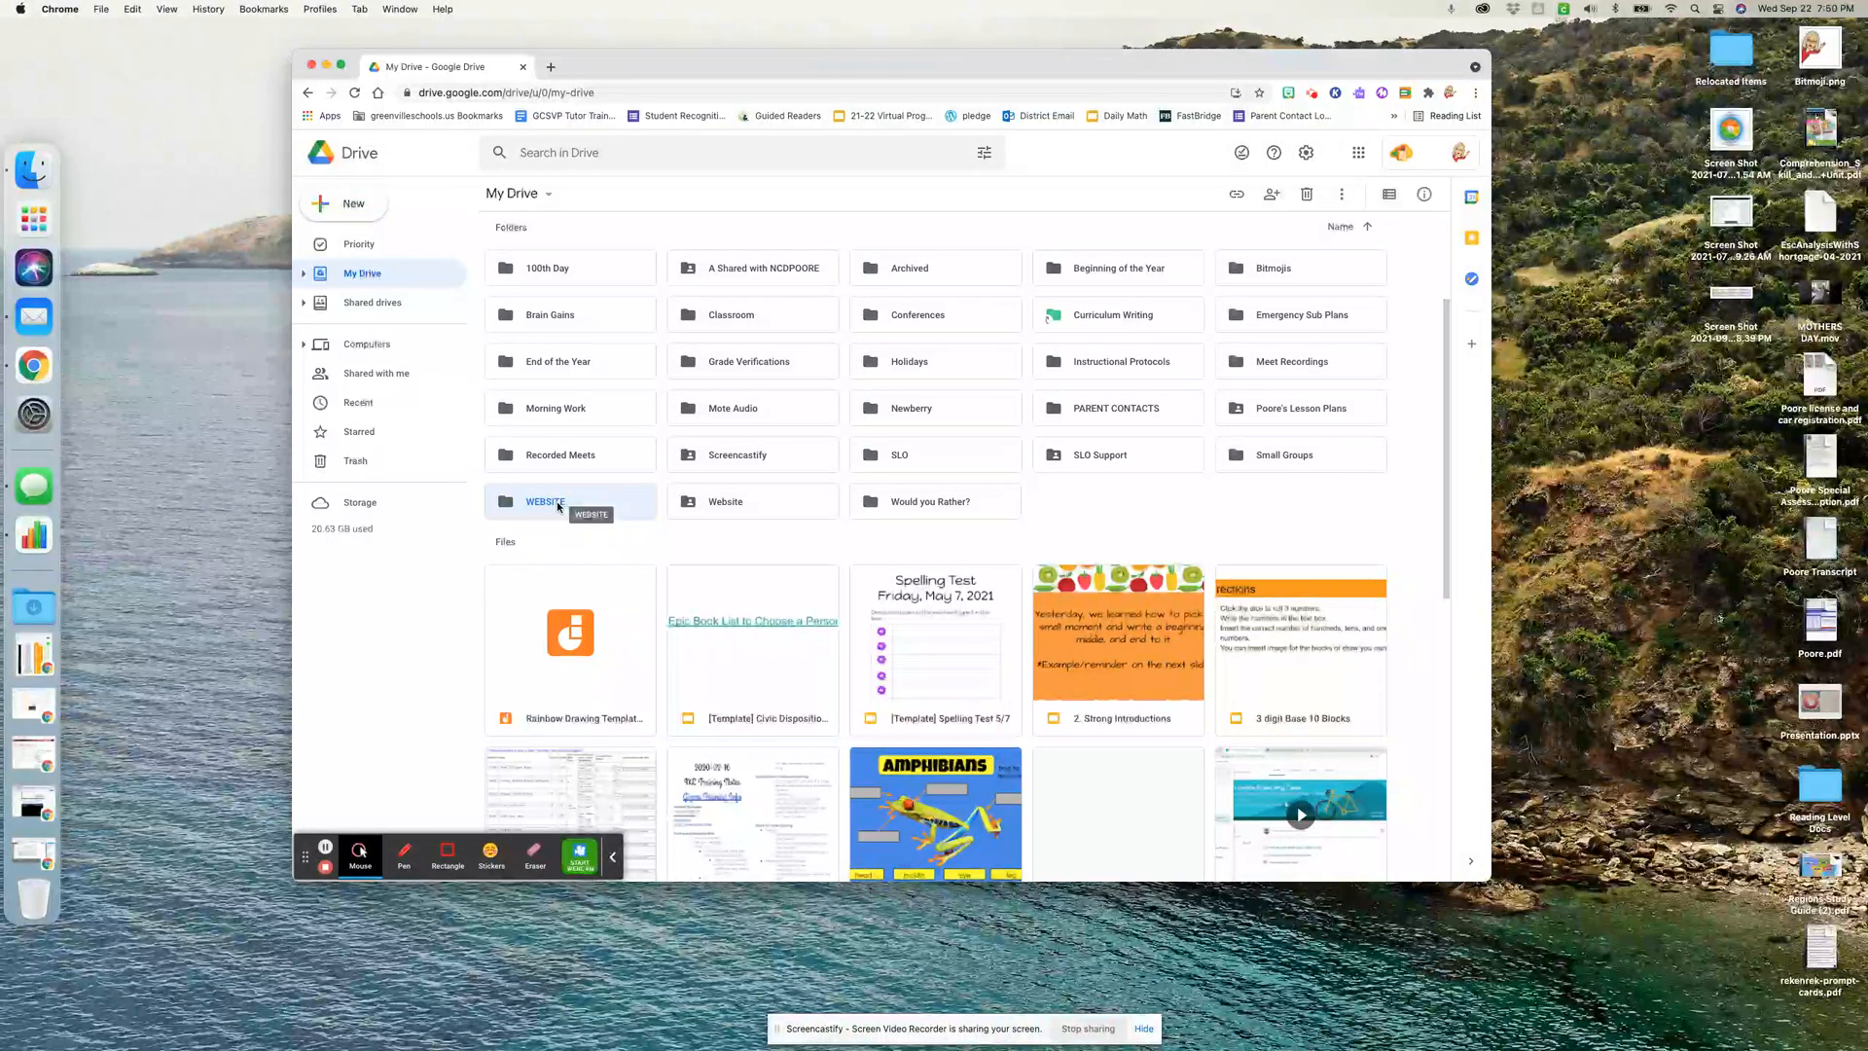
Share the WEBSITE folder through its link, with access for anyone with the link and the Viewer role
{"action": "right_click", "coordinate": [557, 506]}
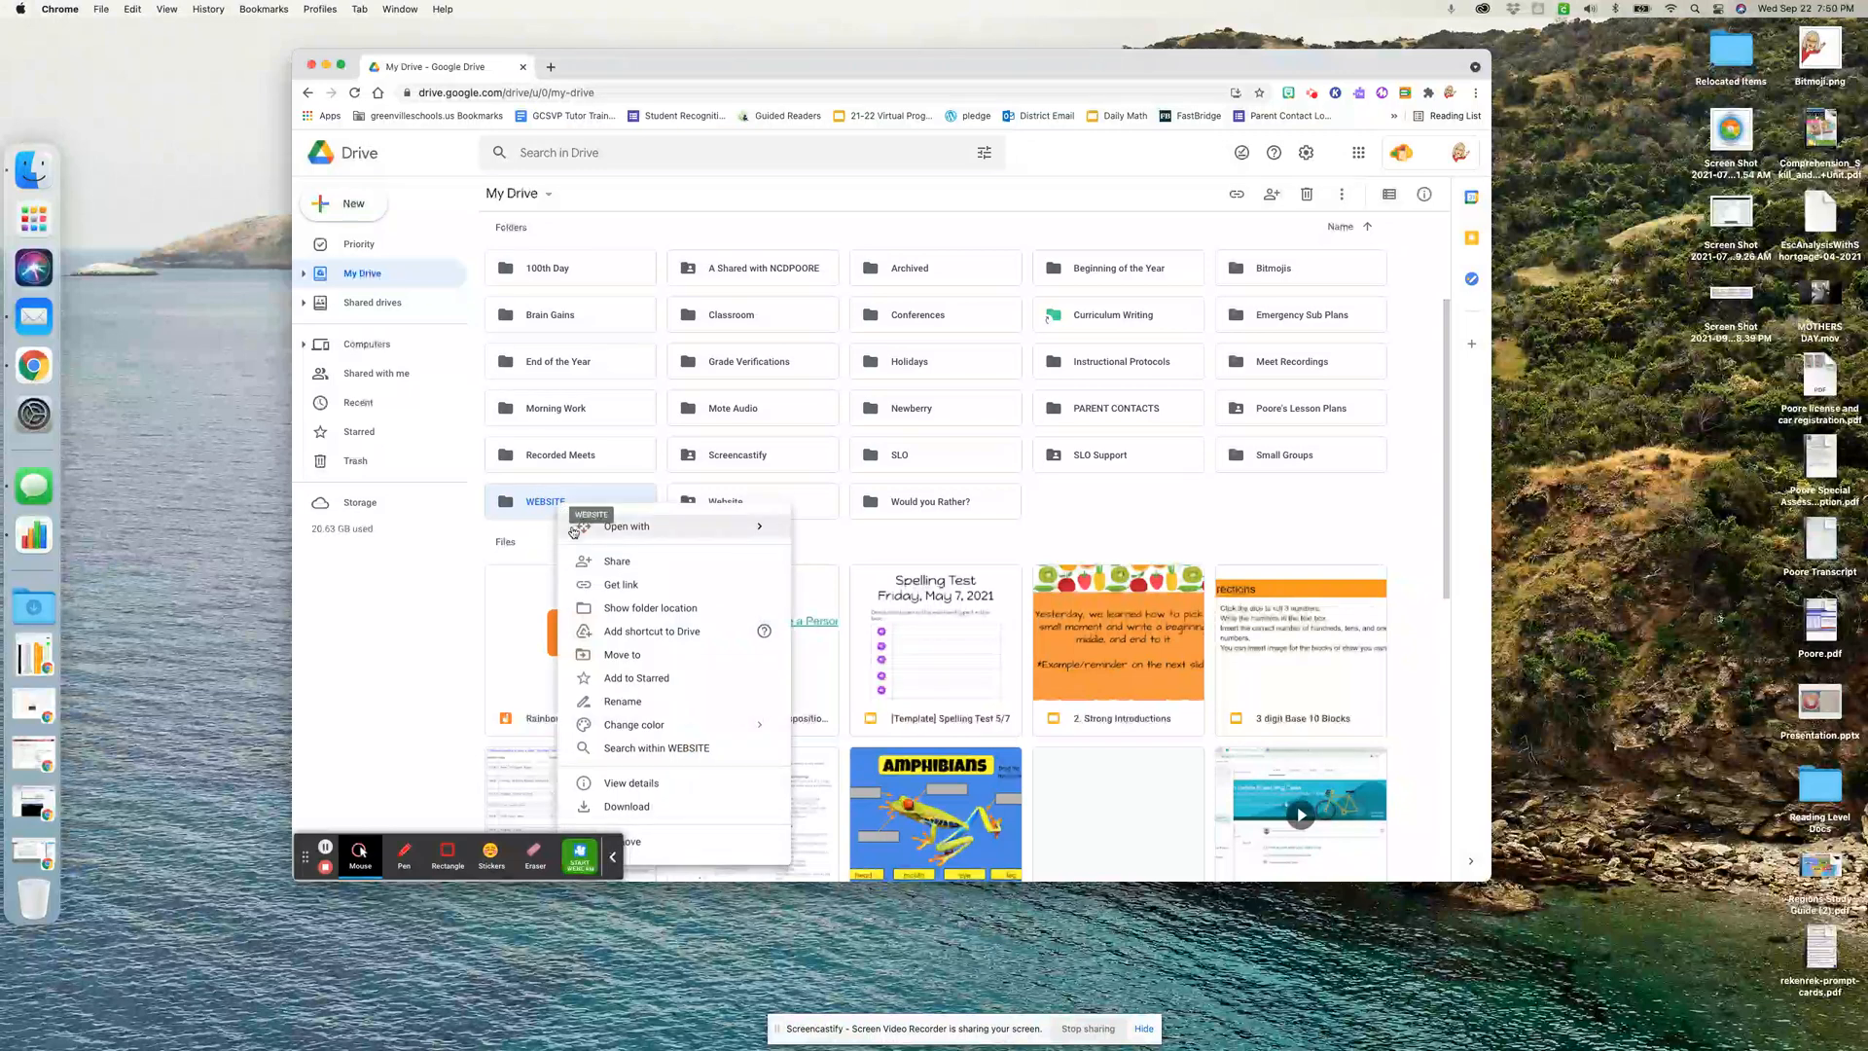
{"action": "left_click", "coordinate": [611, 562]}
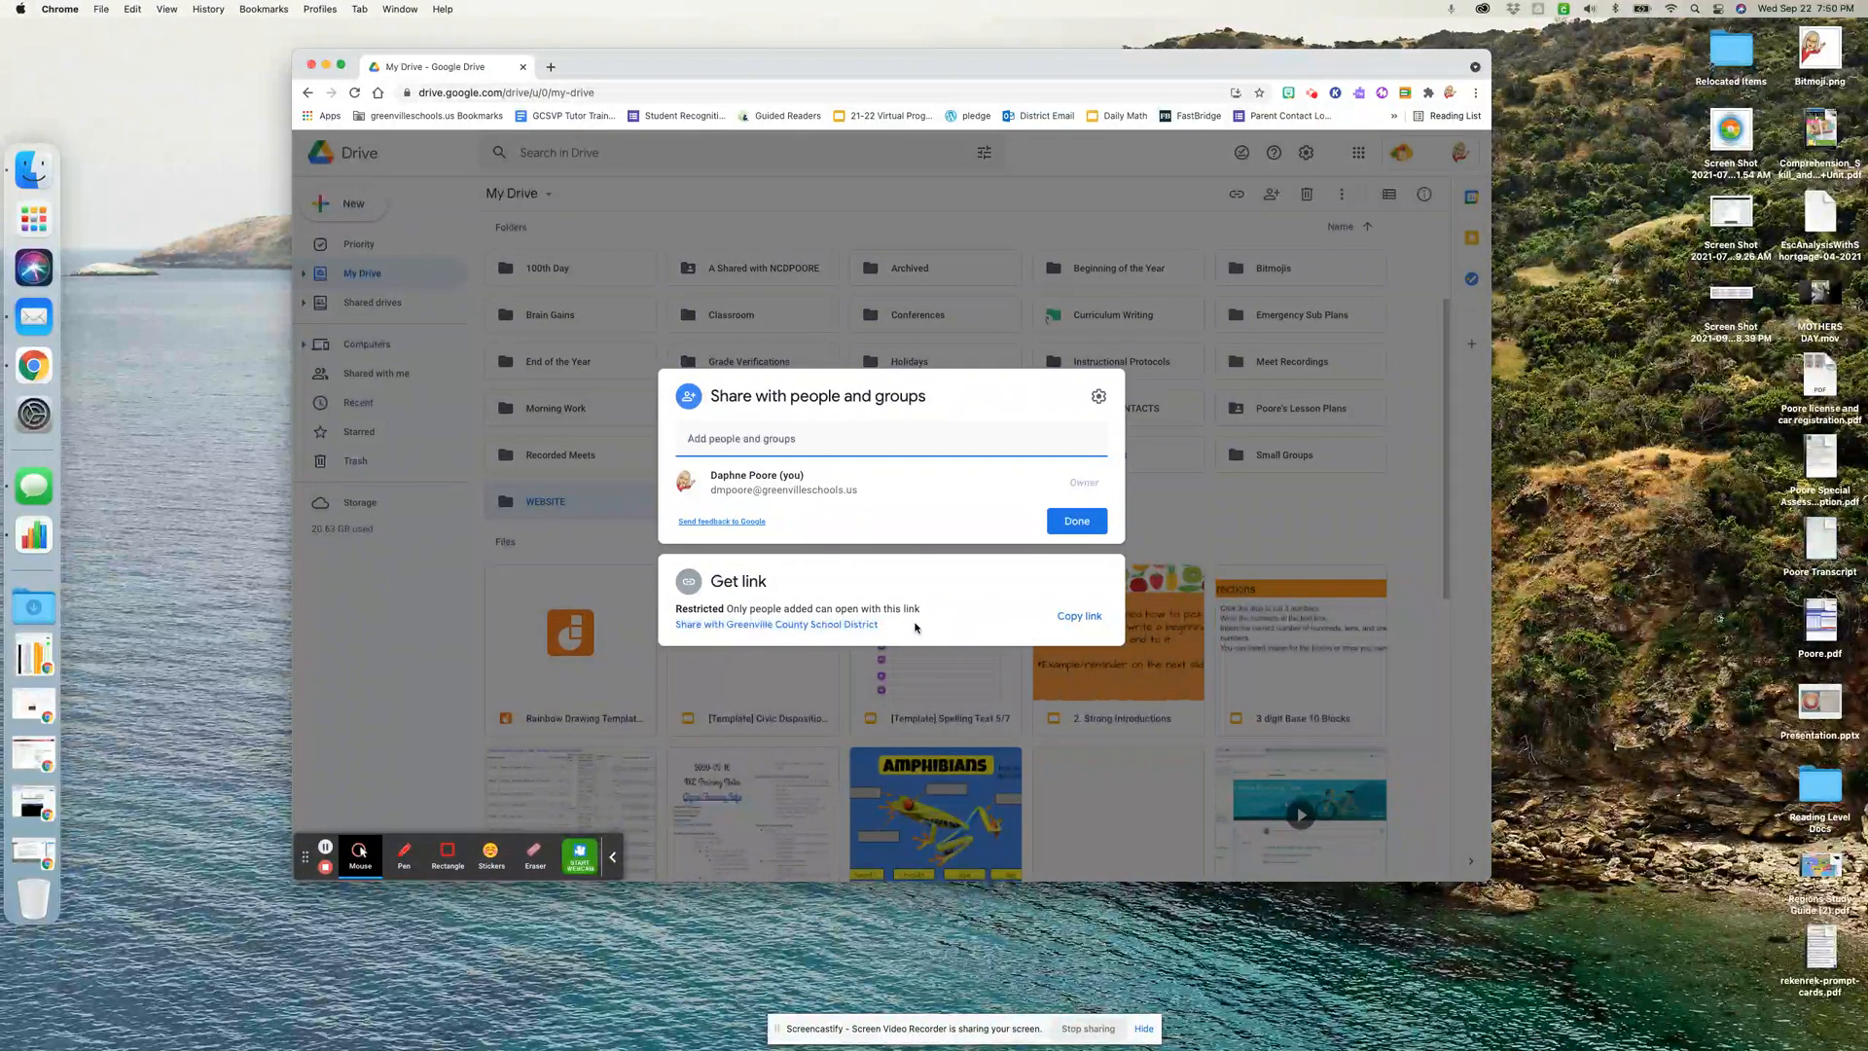
{"action": "left_click", "coordinate": [796, 626]}
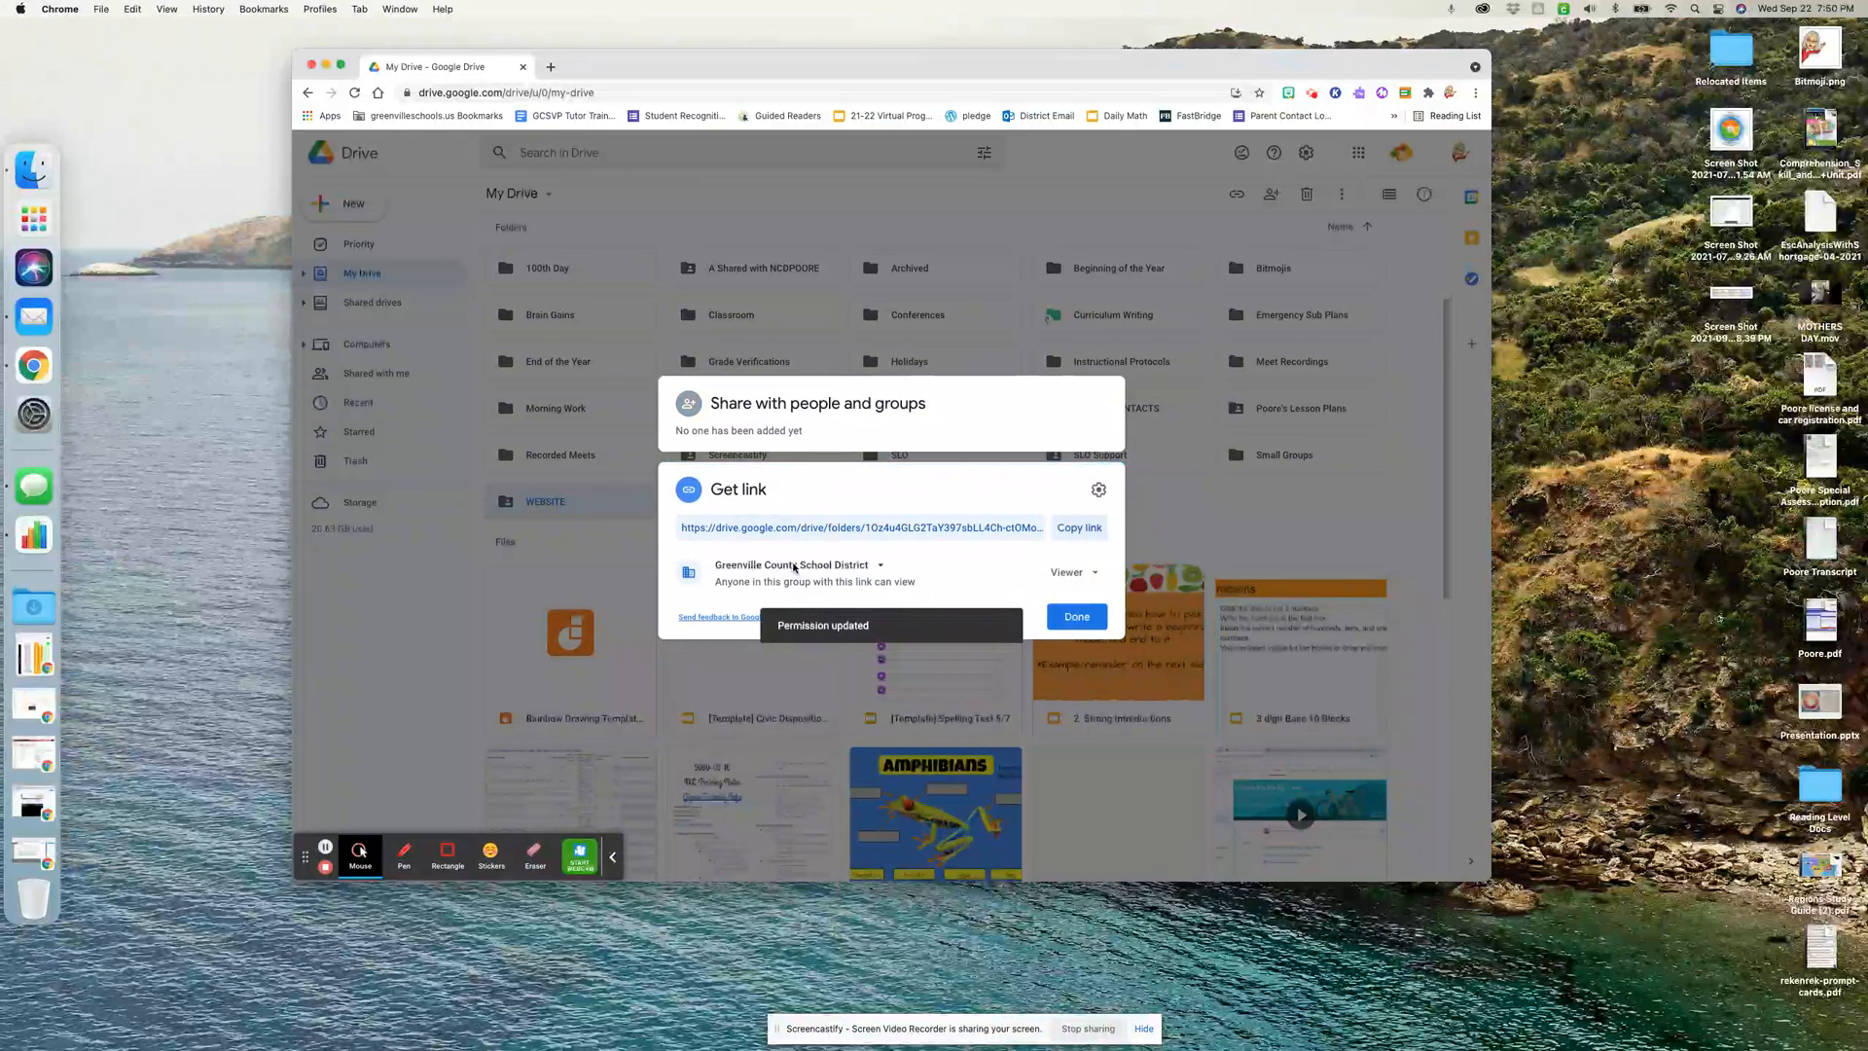
{"action": "left_click", "coordinate": [880, 567]}
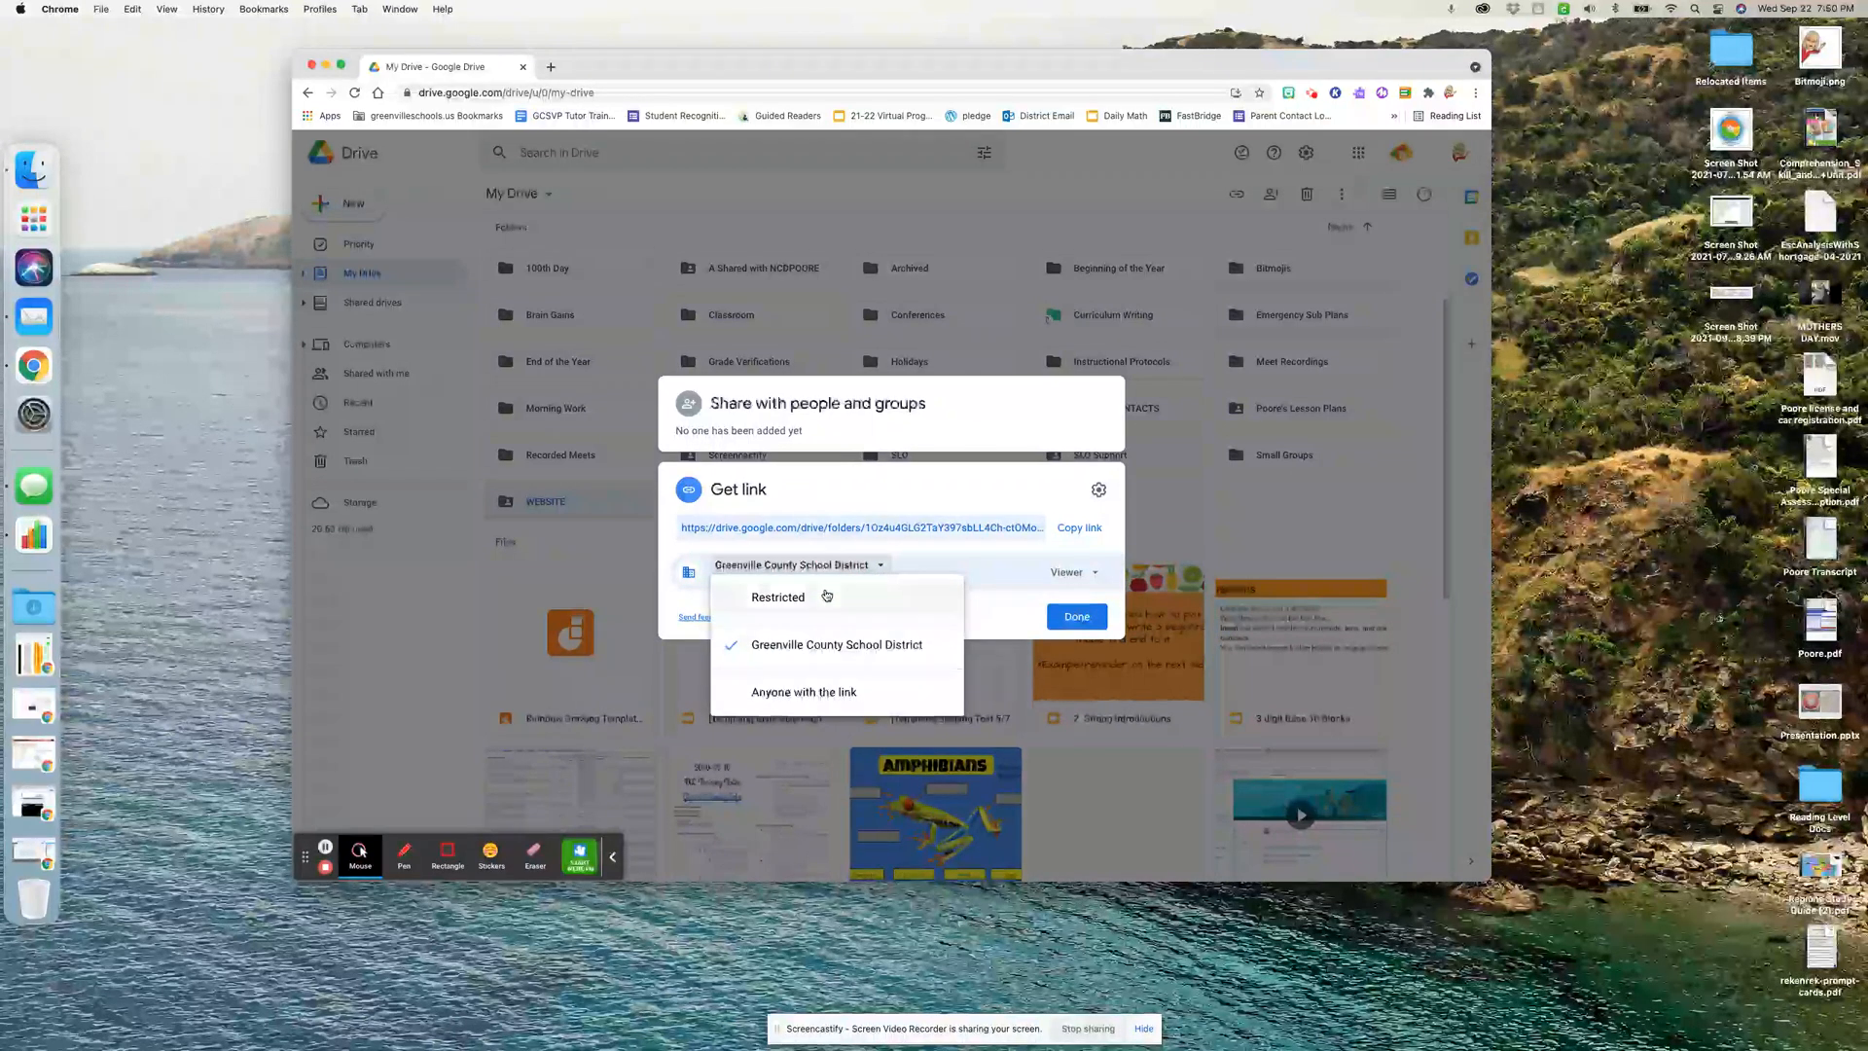
{"action": "left_click", "coordinate": [837, 694]}
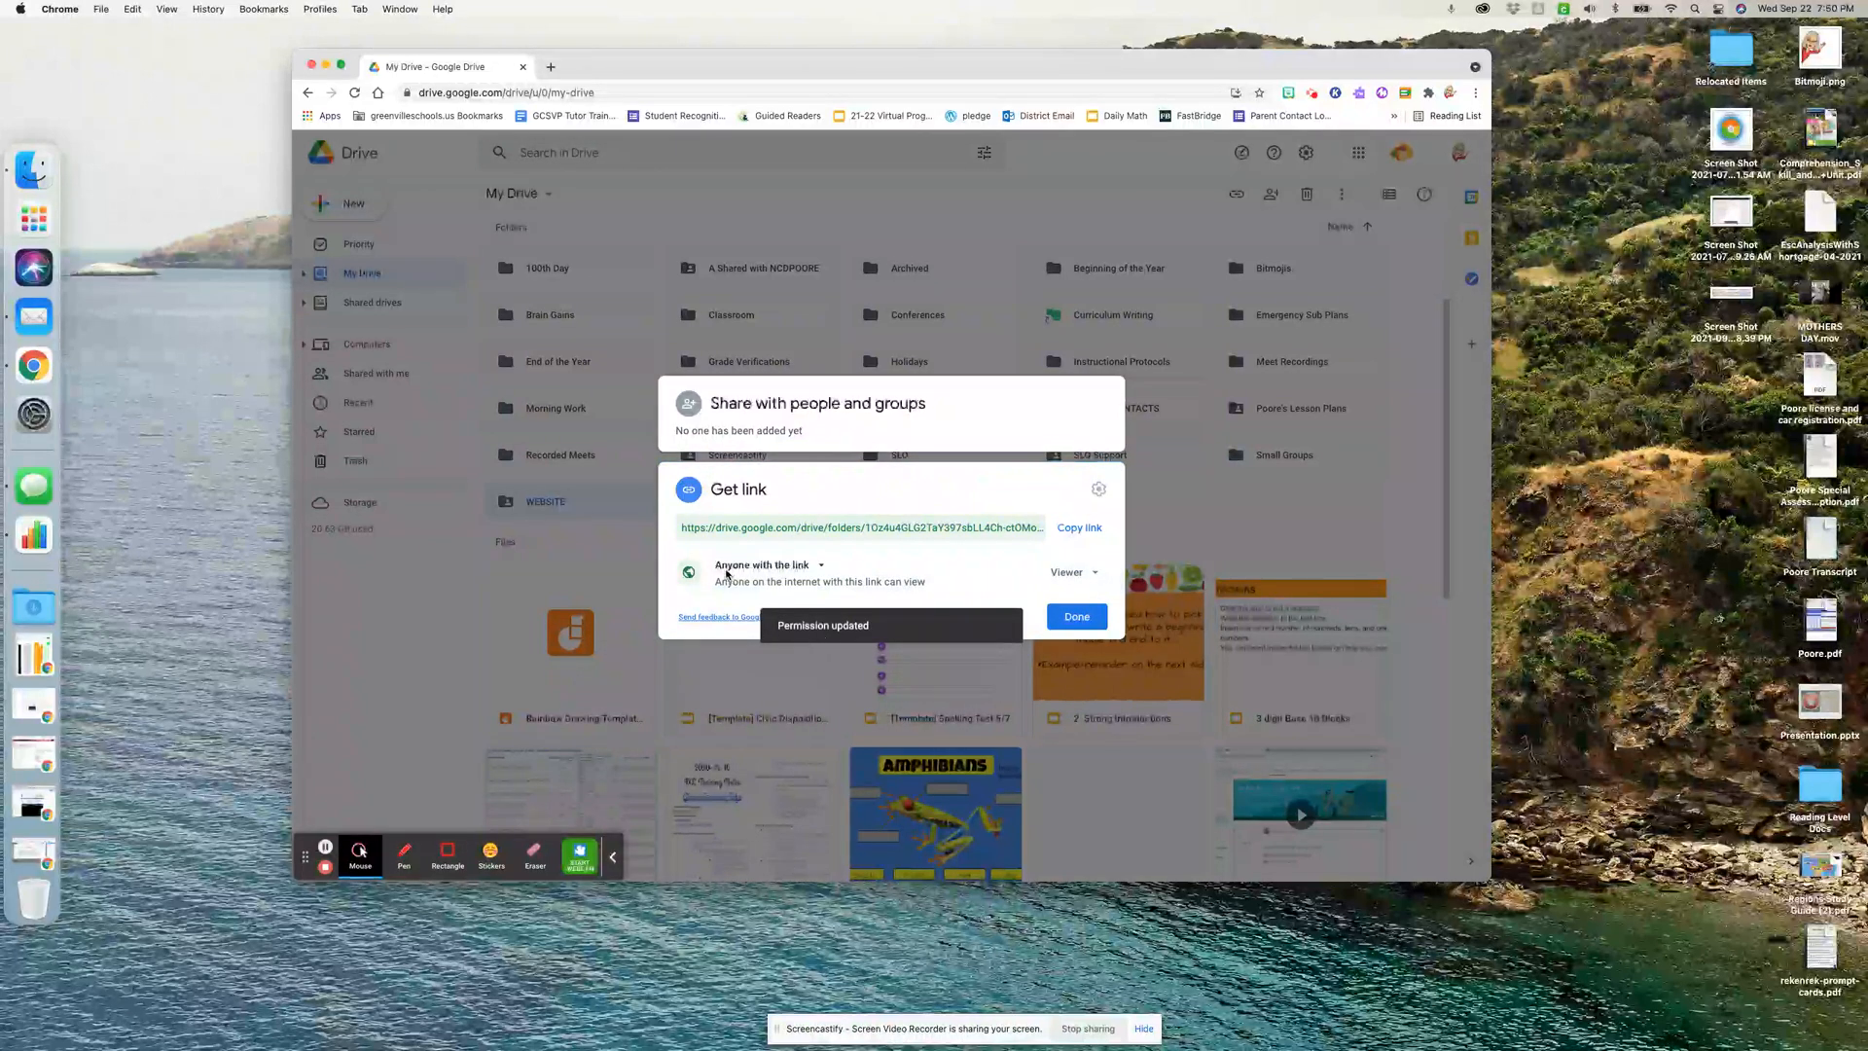
{"action": "left_click", "coordinate": [820, 566]}
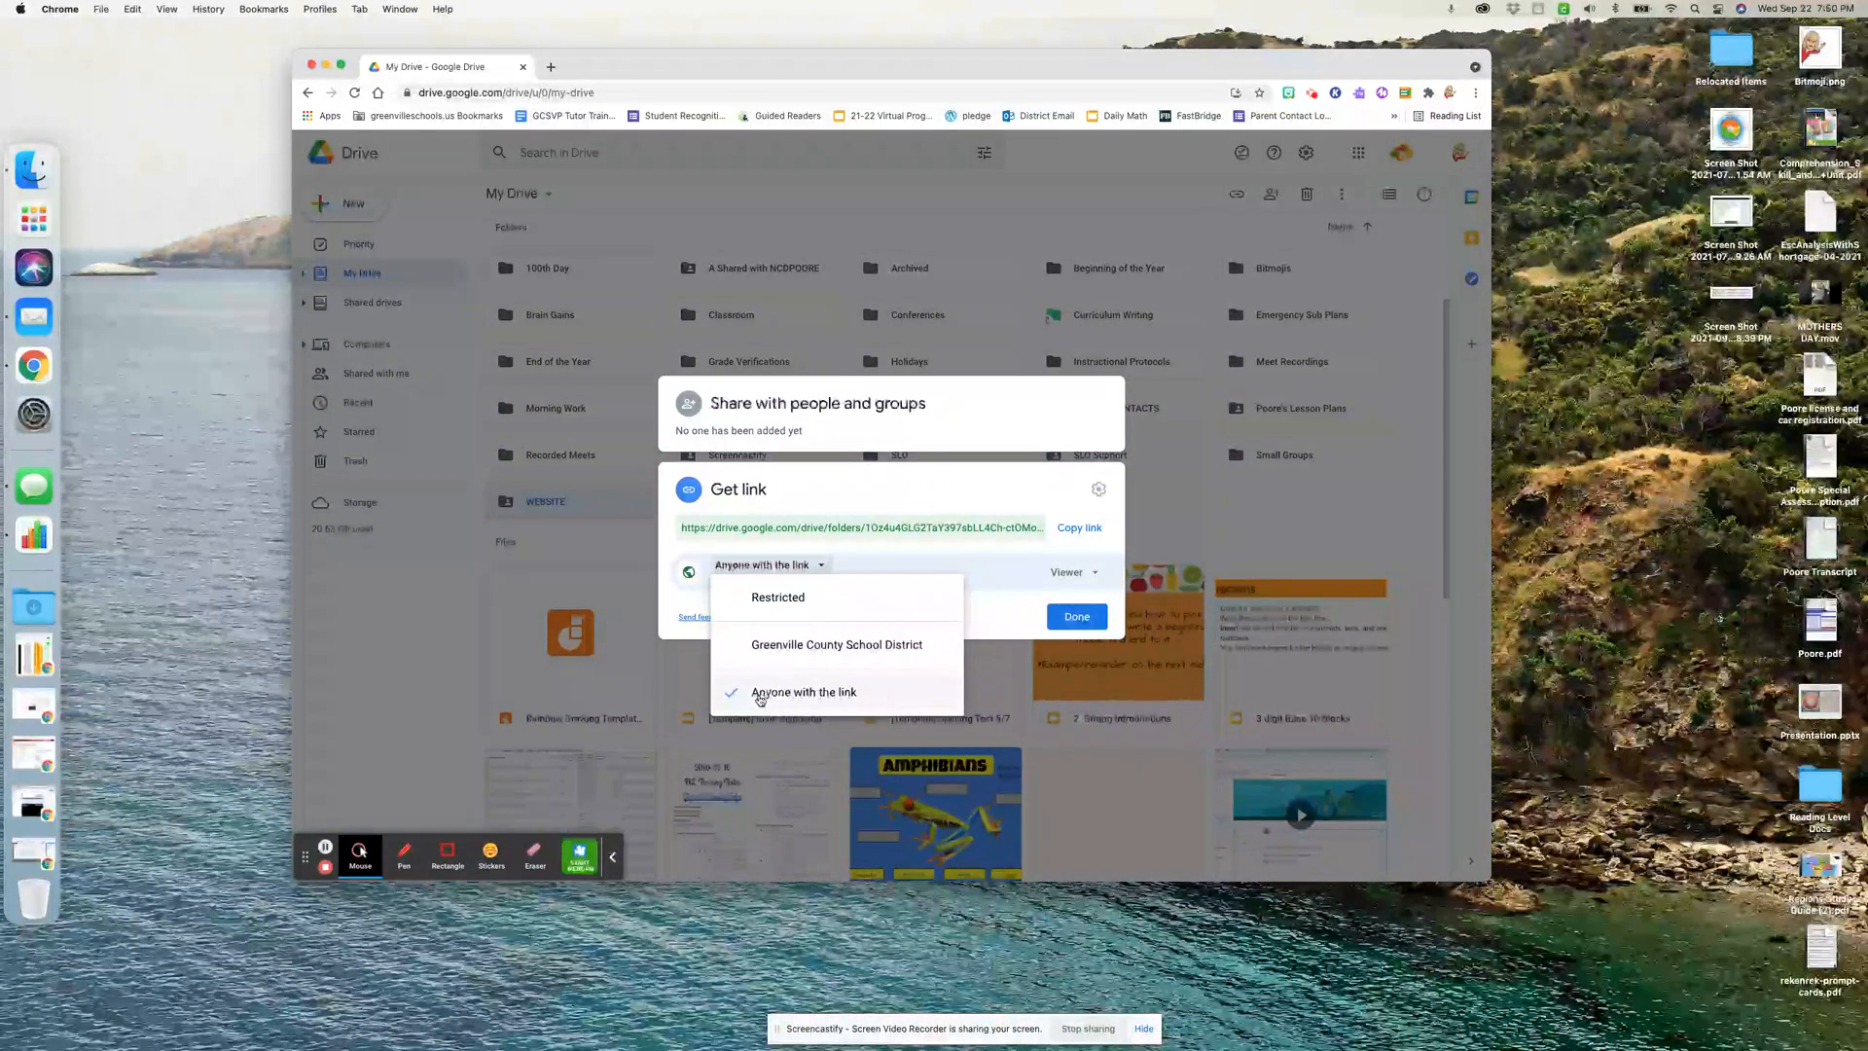
{"action": "left_click", "coordinate": [813, 694]}
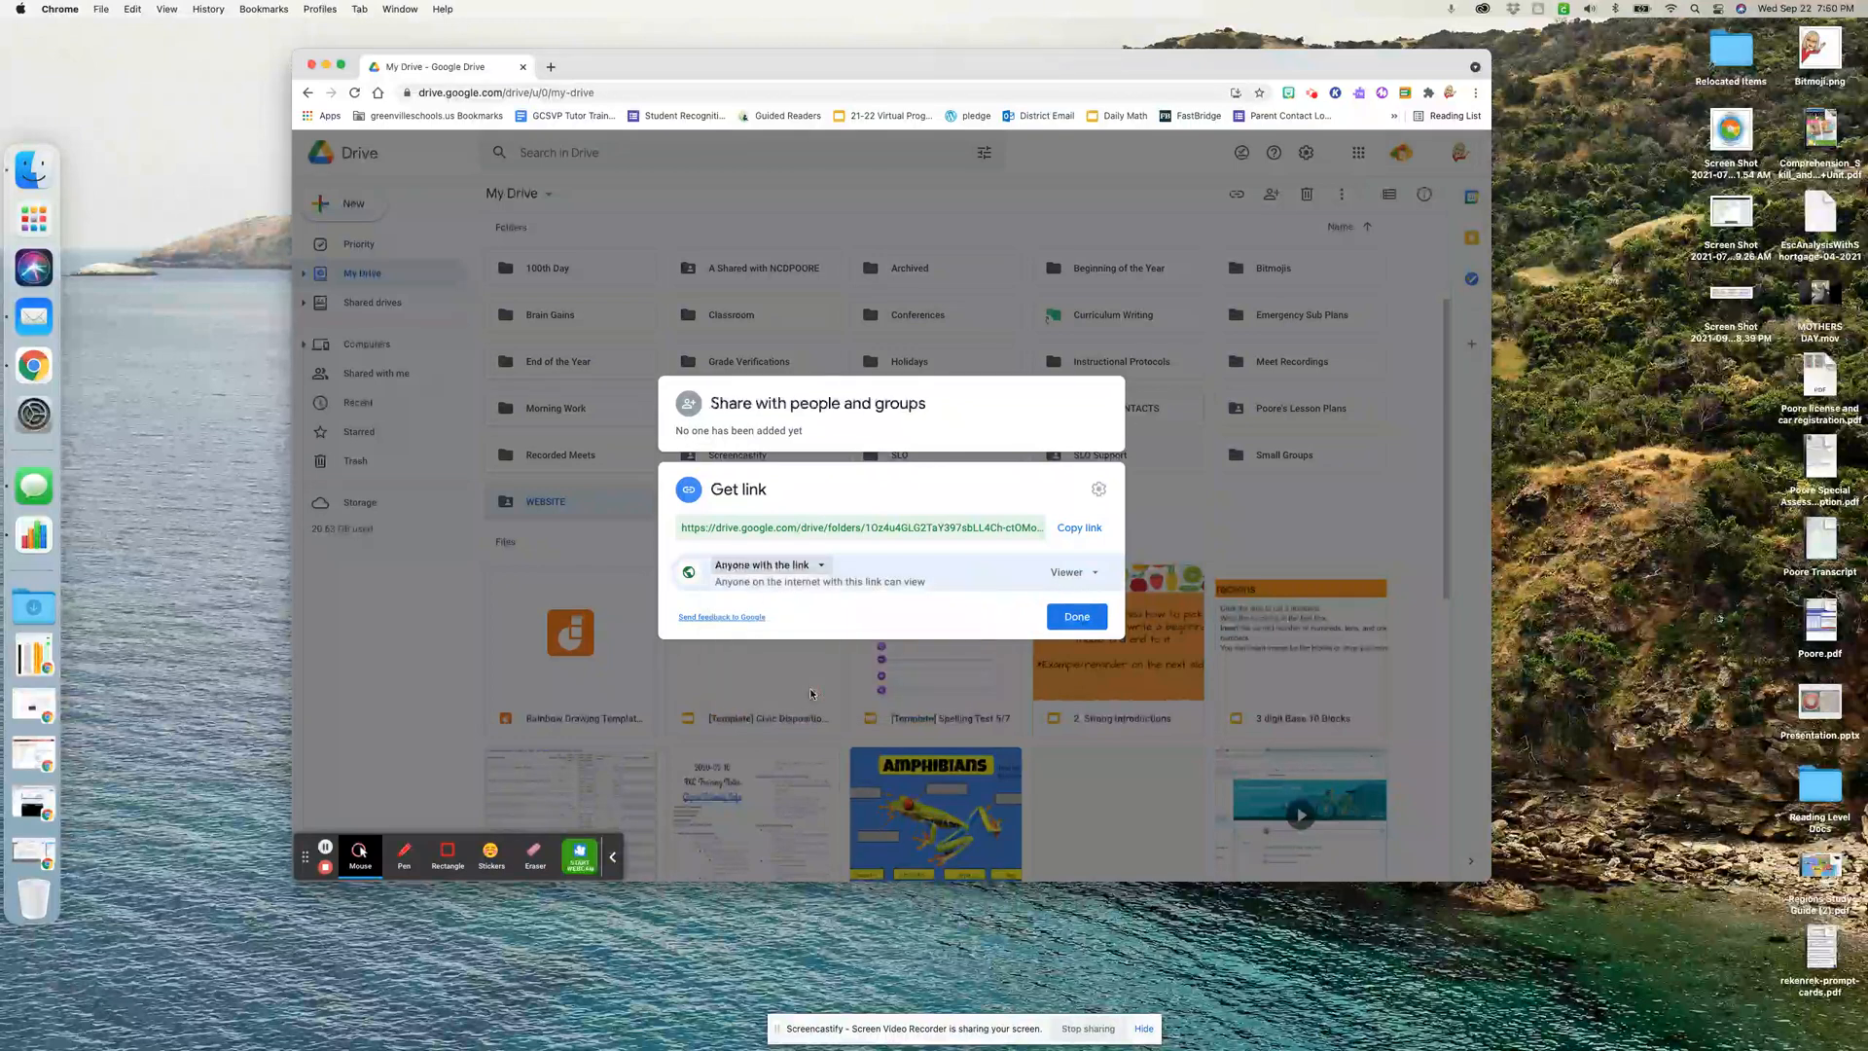
{"action": "left_click", "coordinate": [1065, 576]}
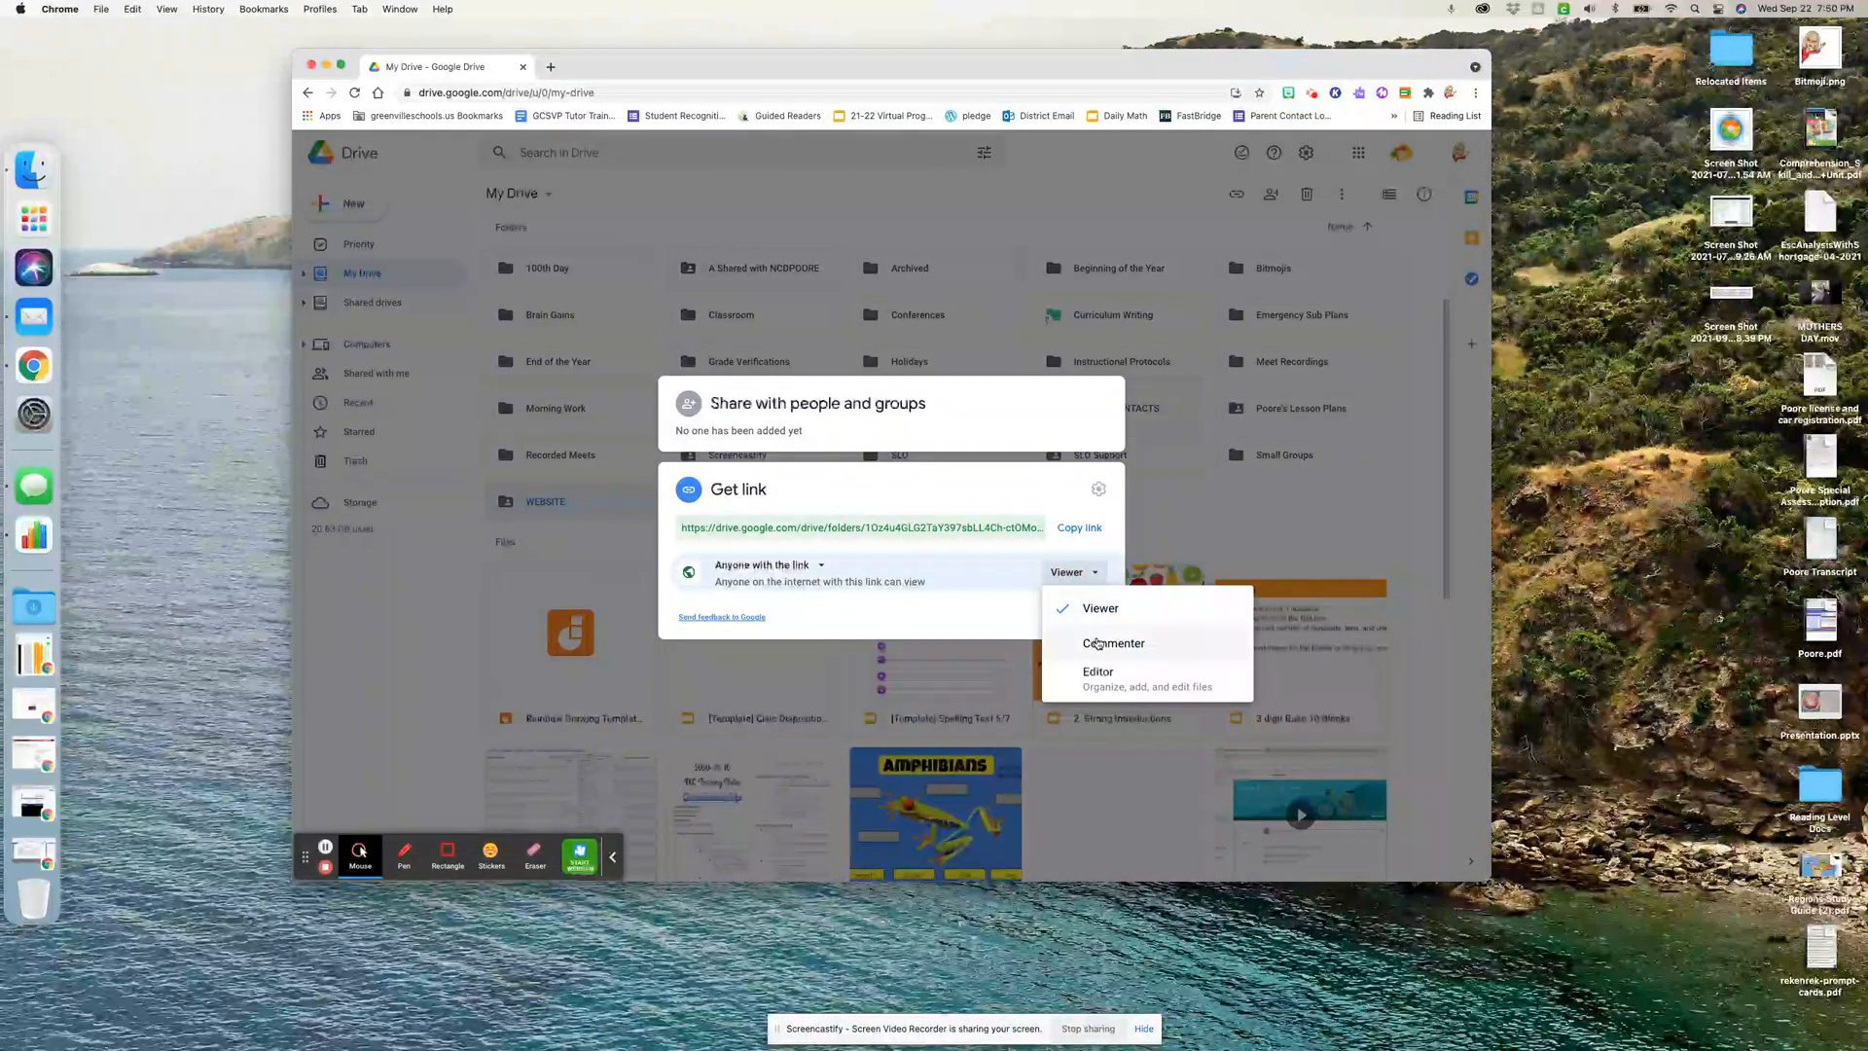
{"action": "left_click", "coordinate": [1093, 608]}
{"action": "left_click", "coordinate": [1086, 615]}
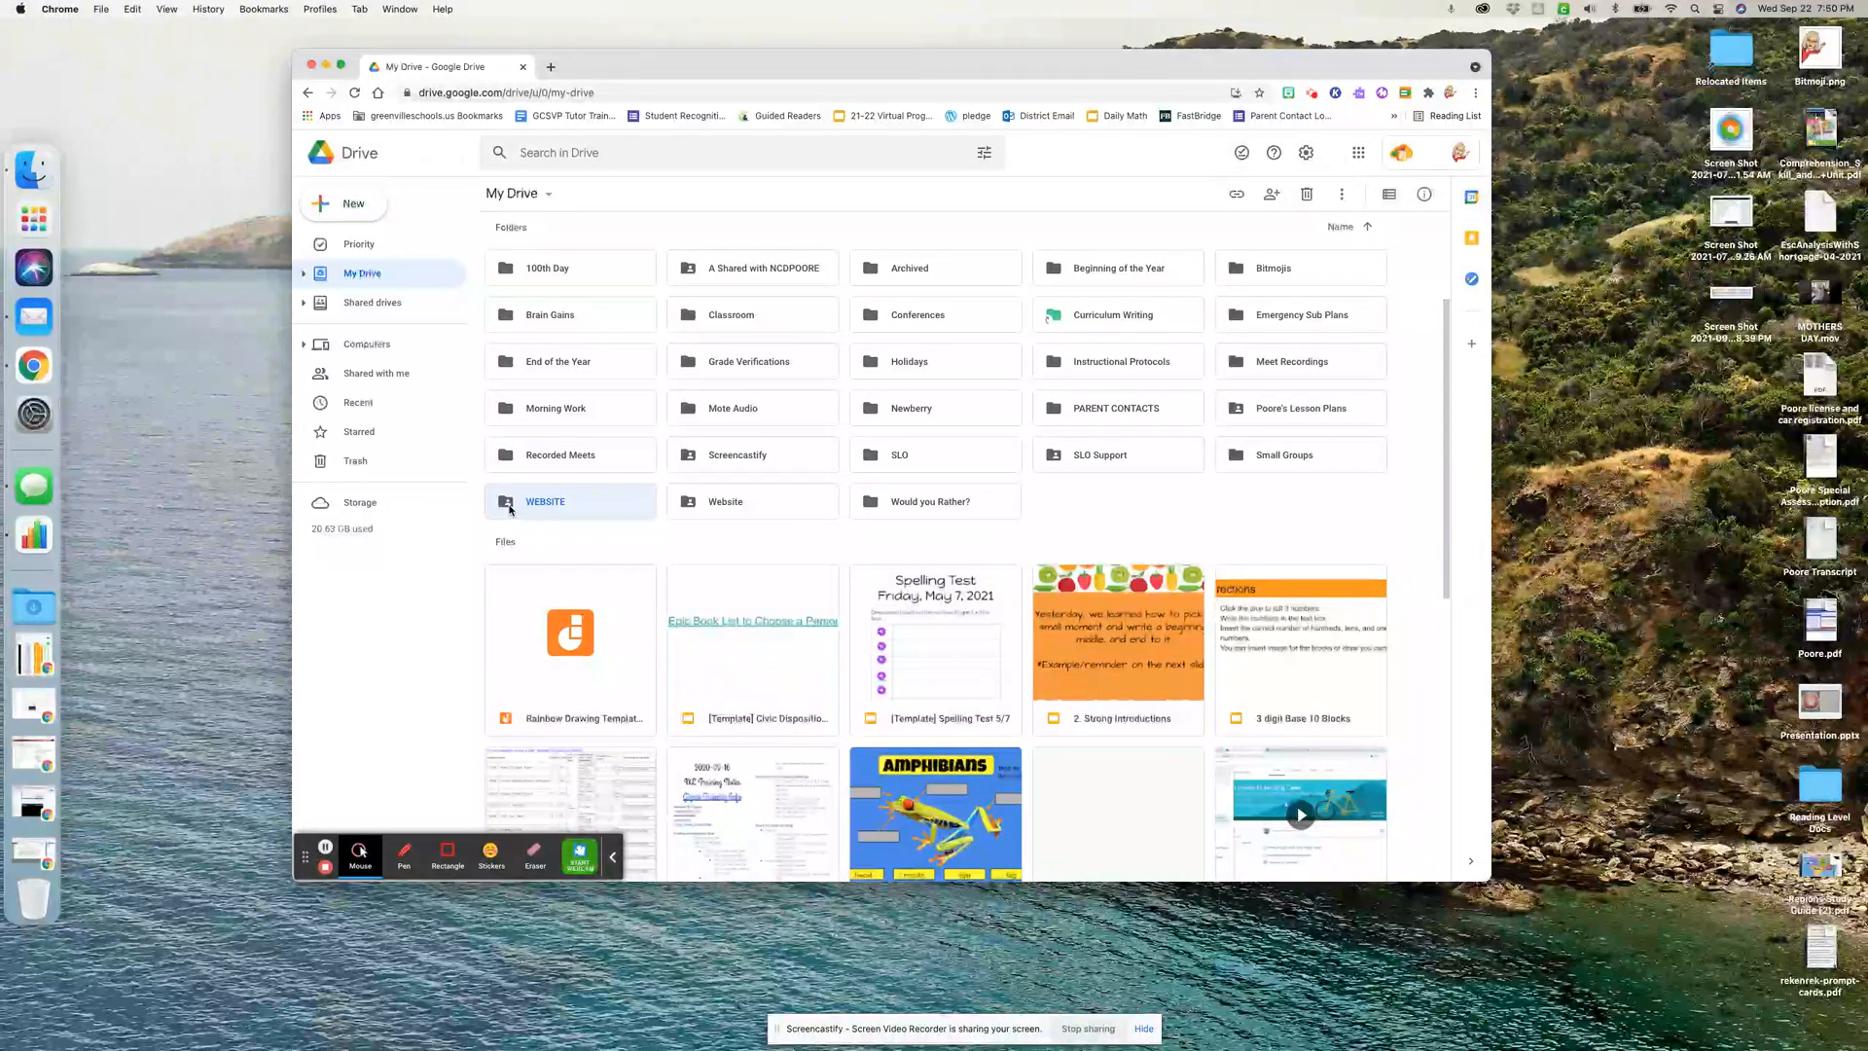
Open the WEBSITE folder and create a new Google Sites site in it, shared like the folder
{"action": "double_click", "coordinate": [587, 502]}
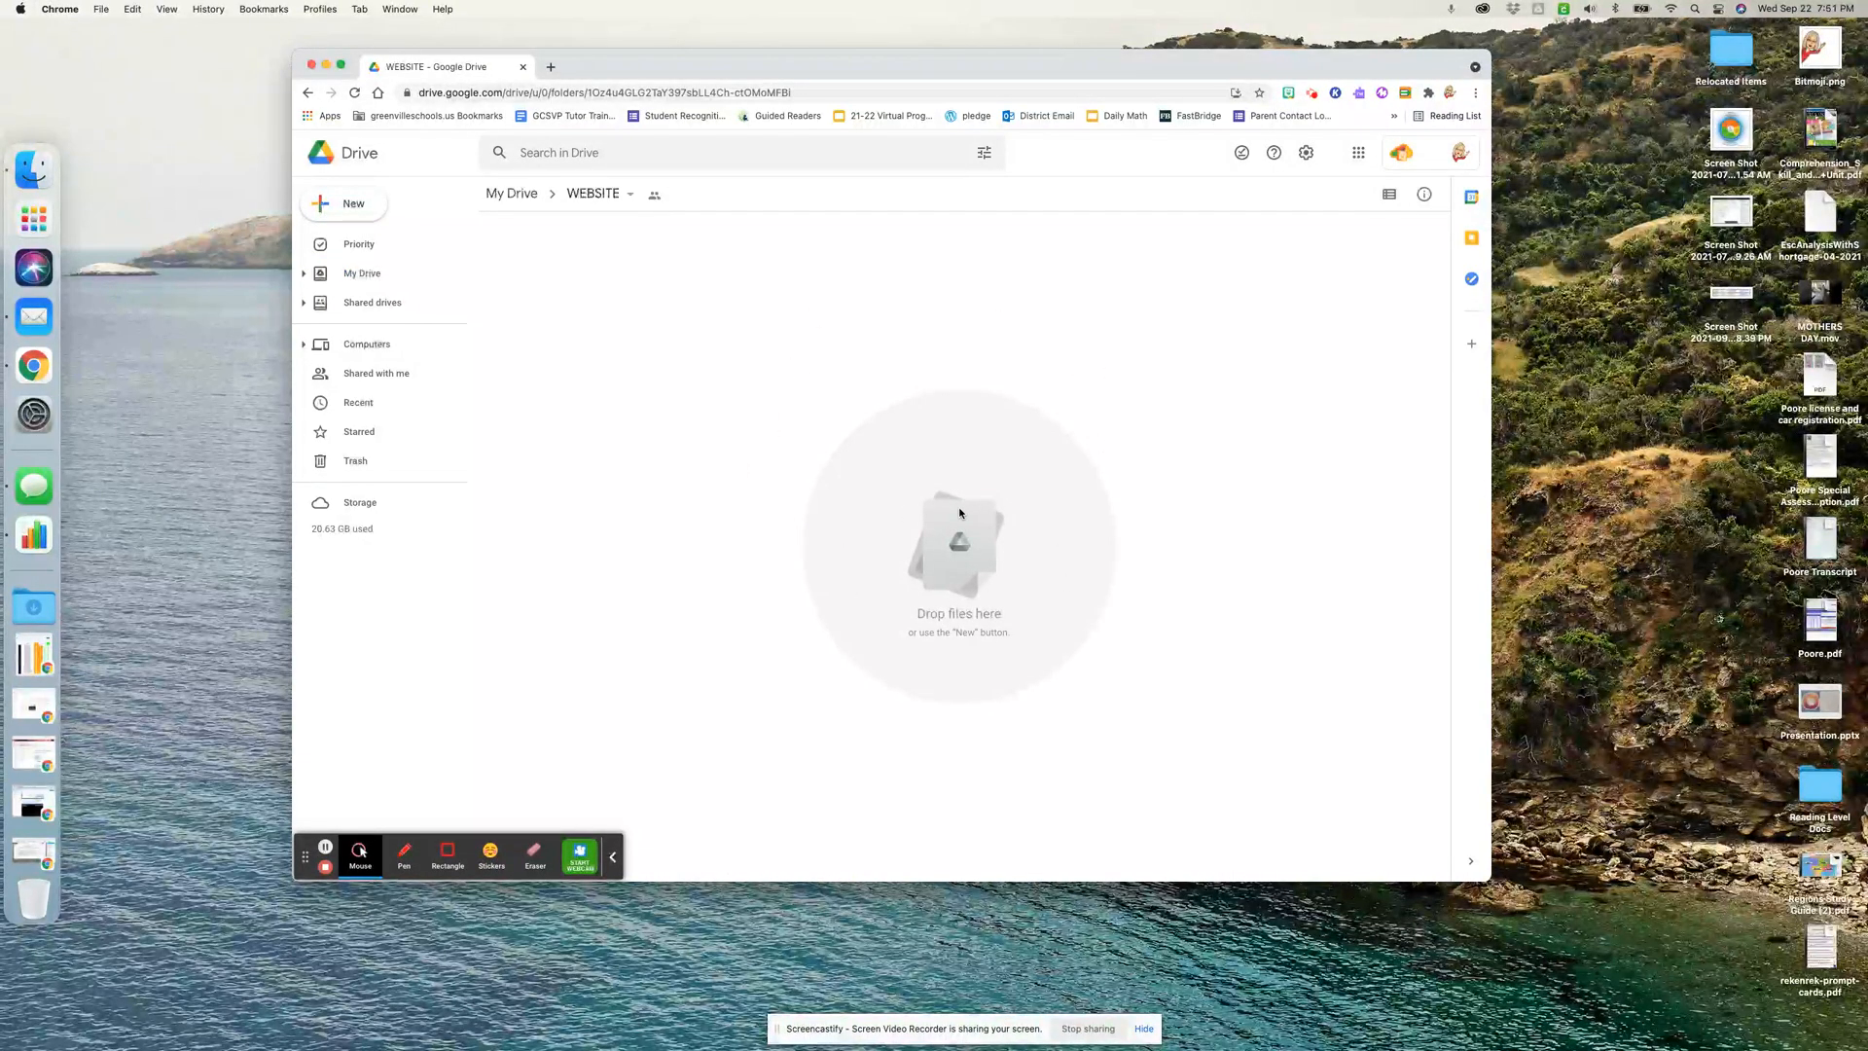
{"action": "right_click", "coordinate": [721, 351]}
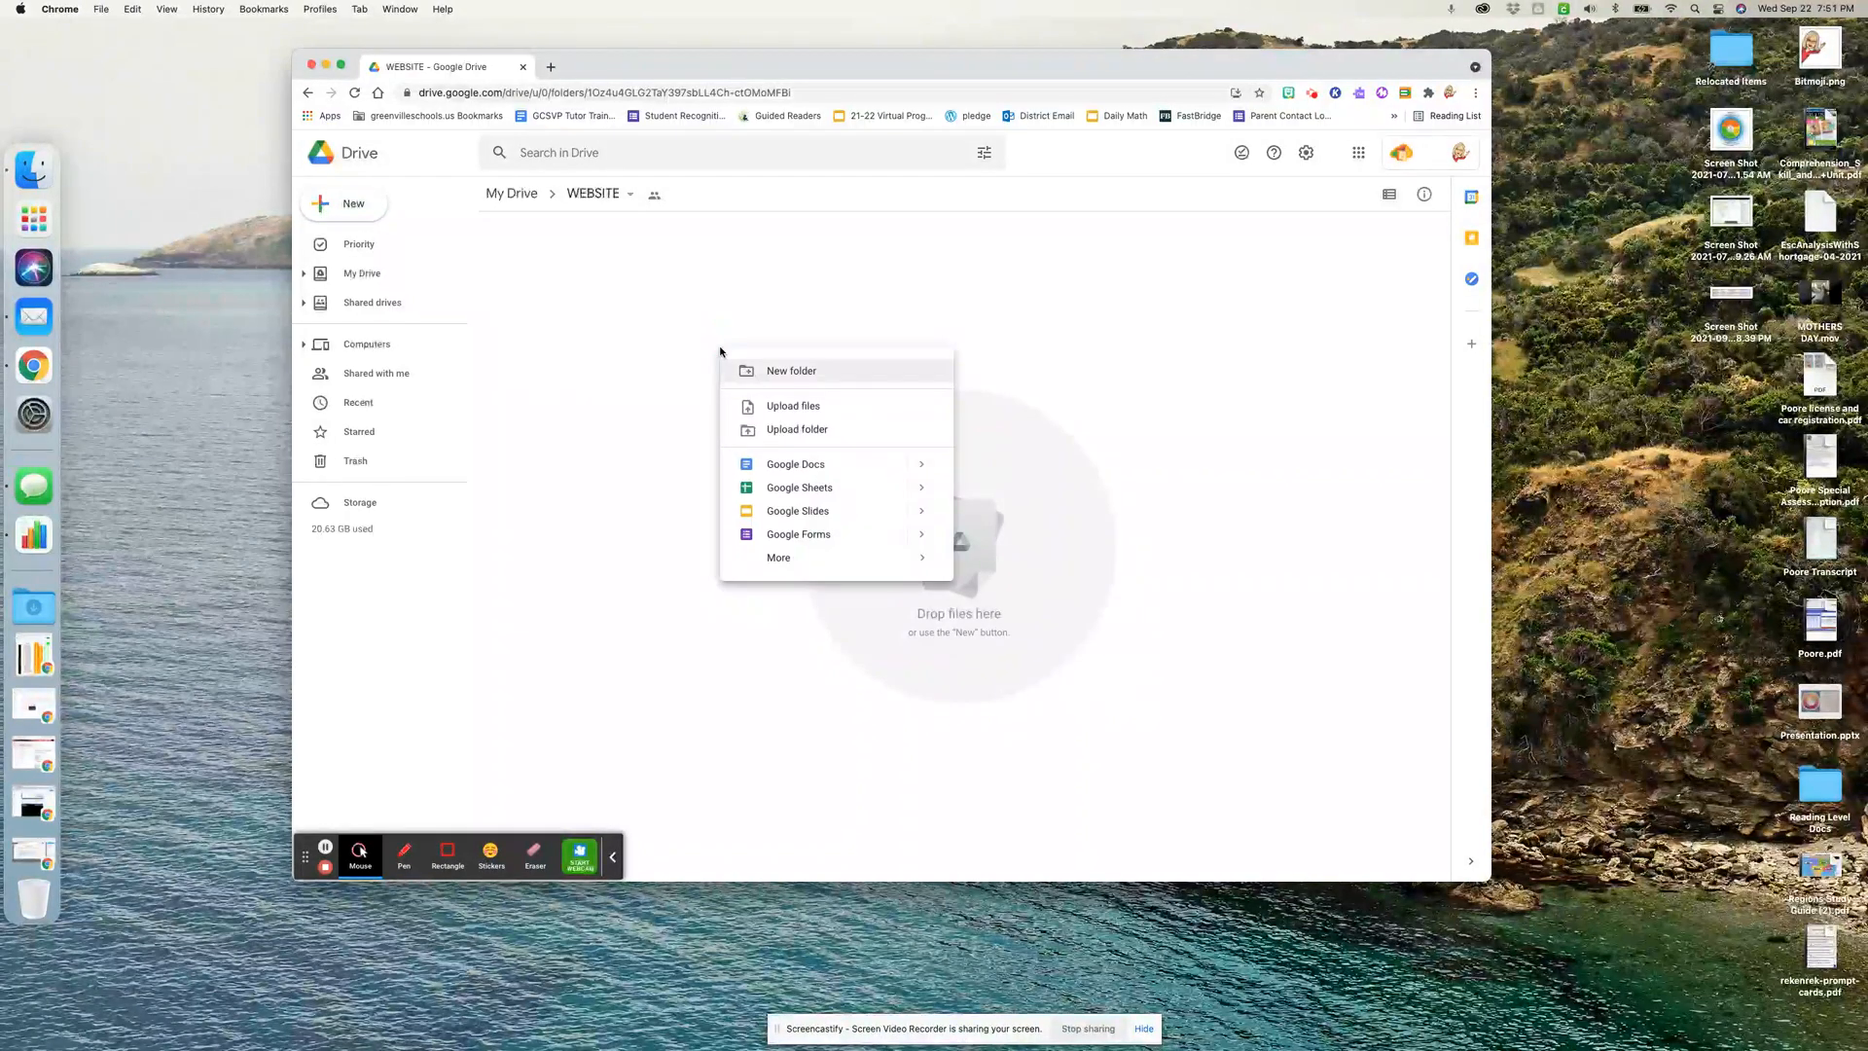
{"action": "mouse_move", "coordinate": [804, 558]}
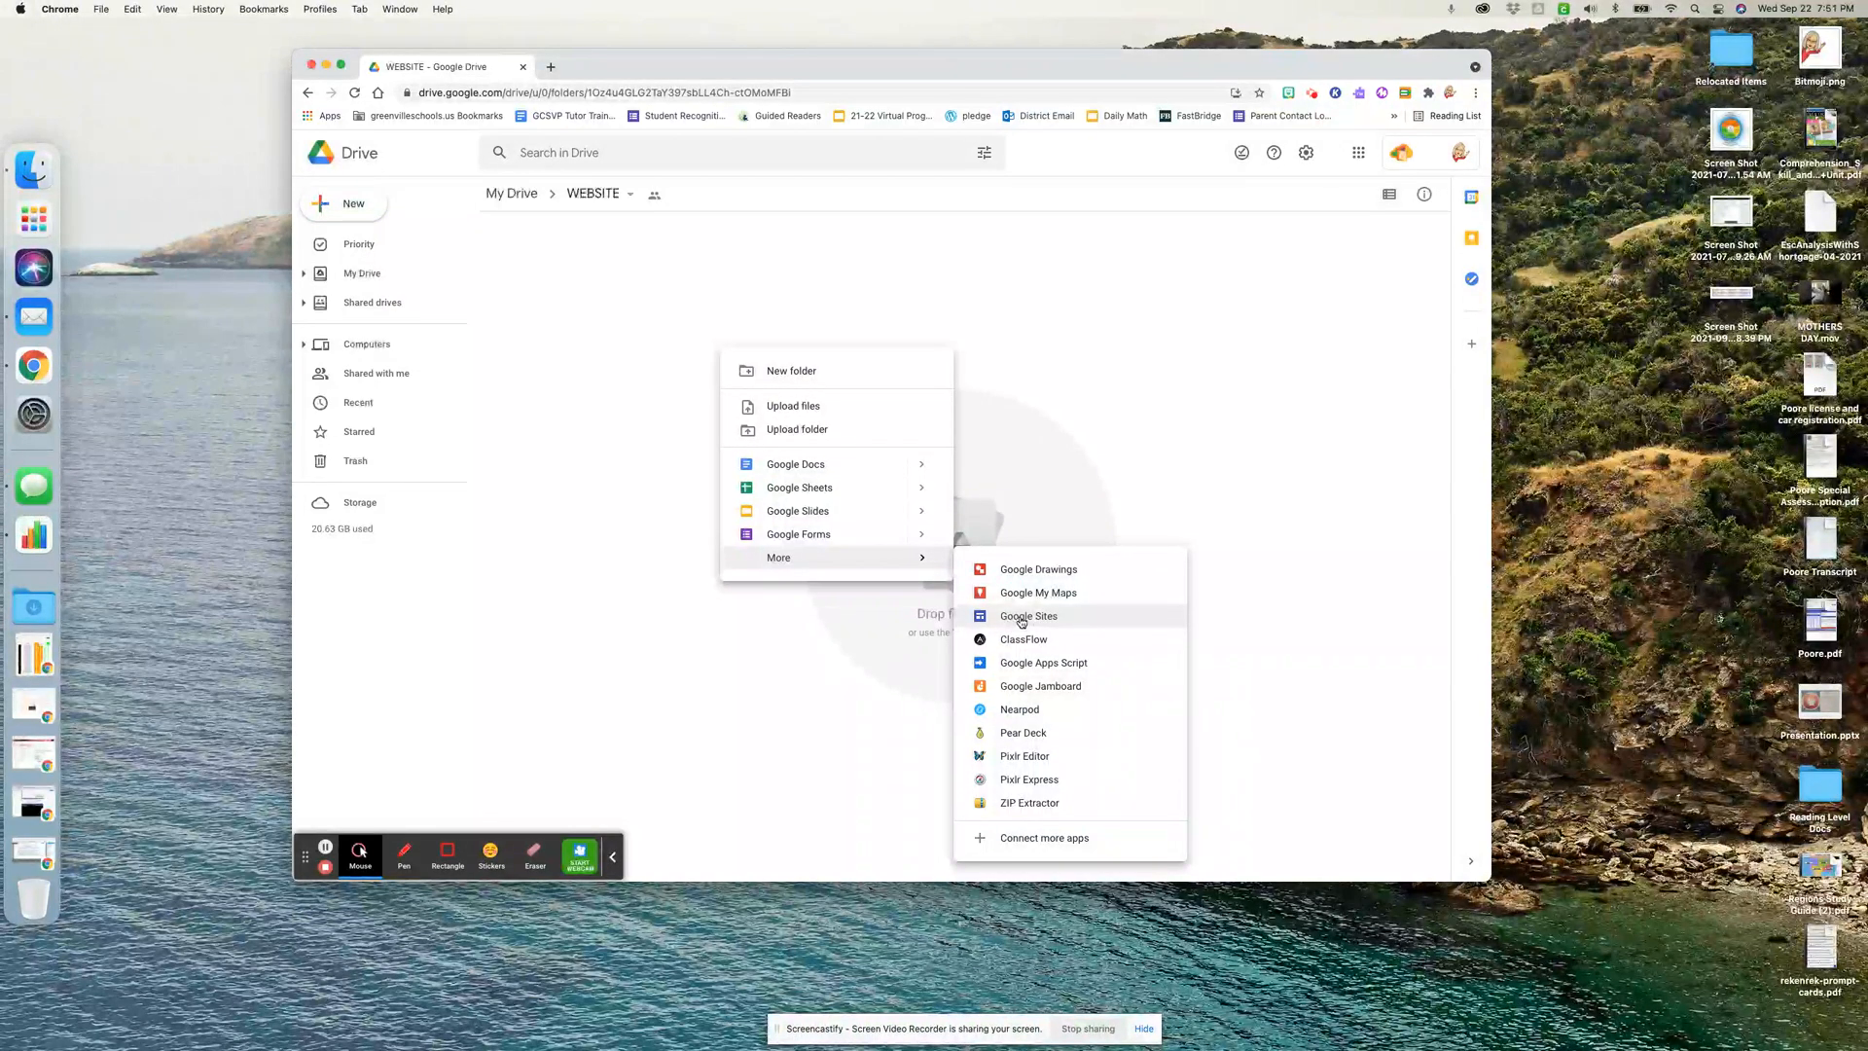
{"action": "left_click", "coordinate": [1019, 618]}
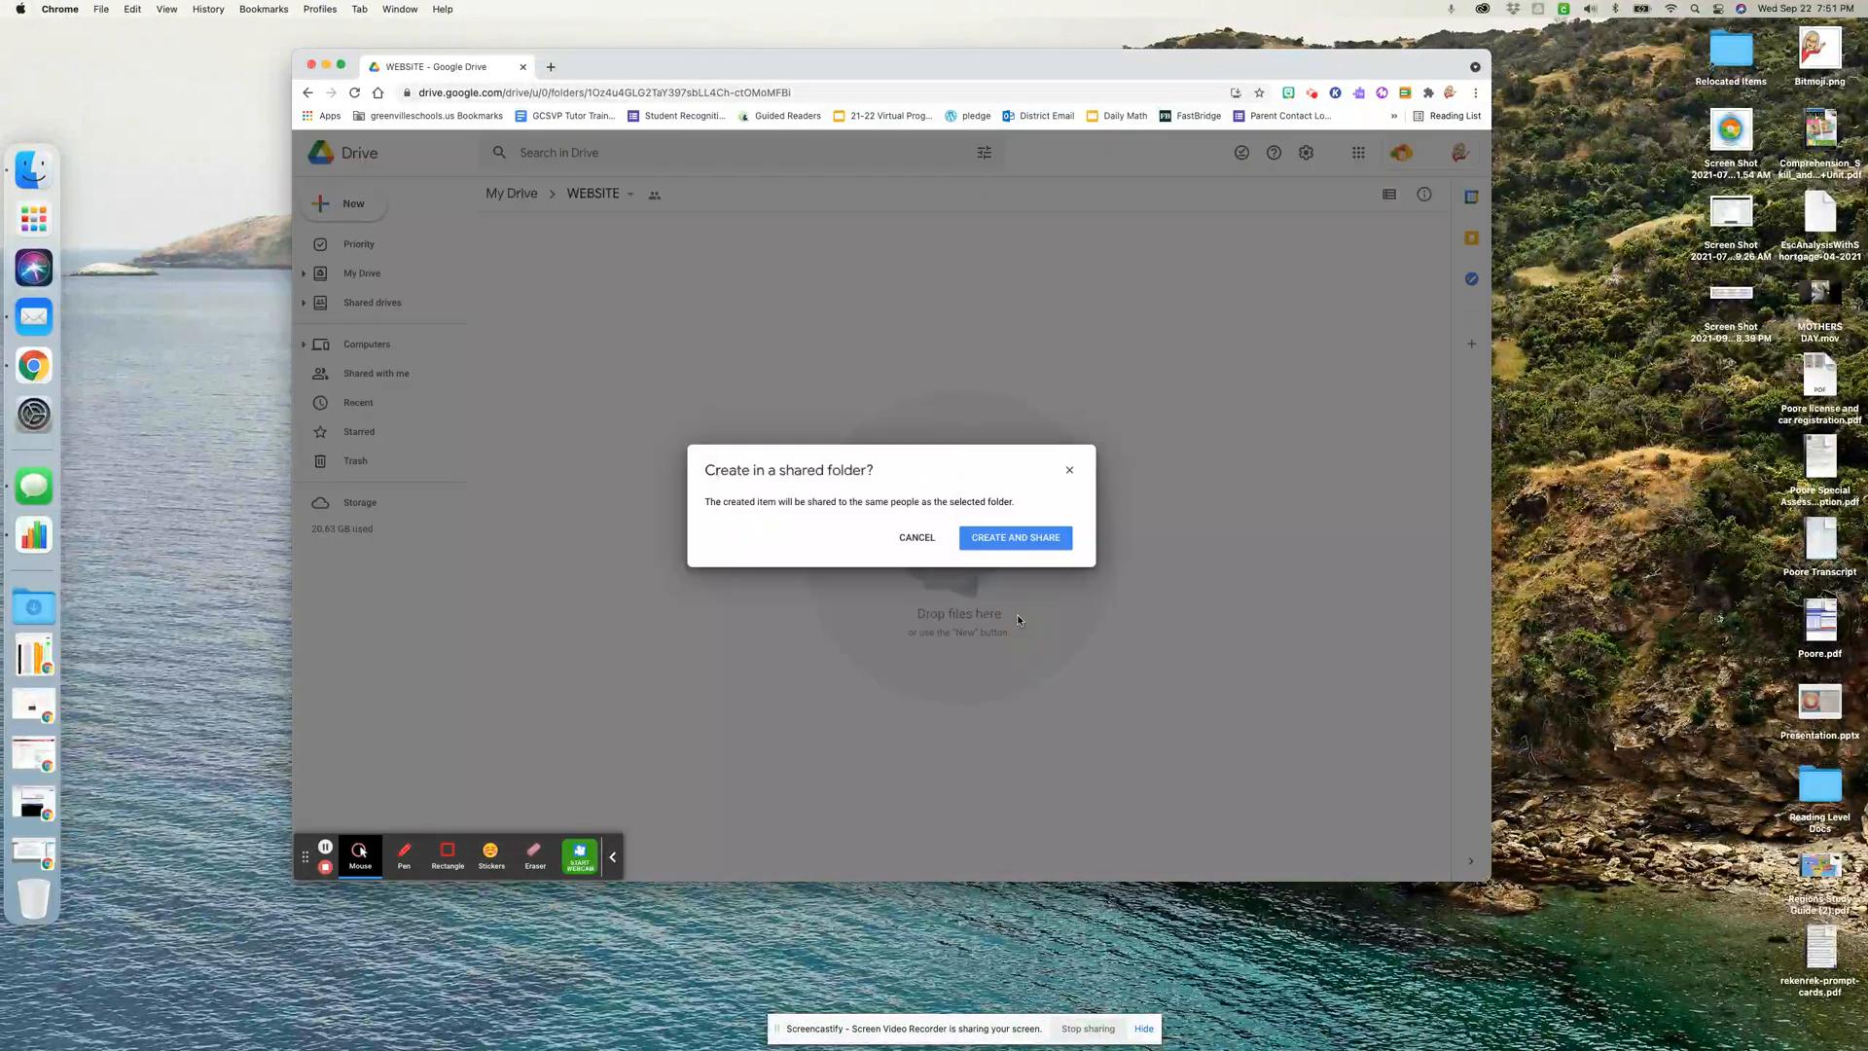
{"action": "left_click", "coordinate": [1007, 541]}
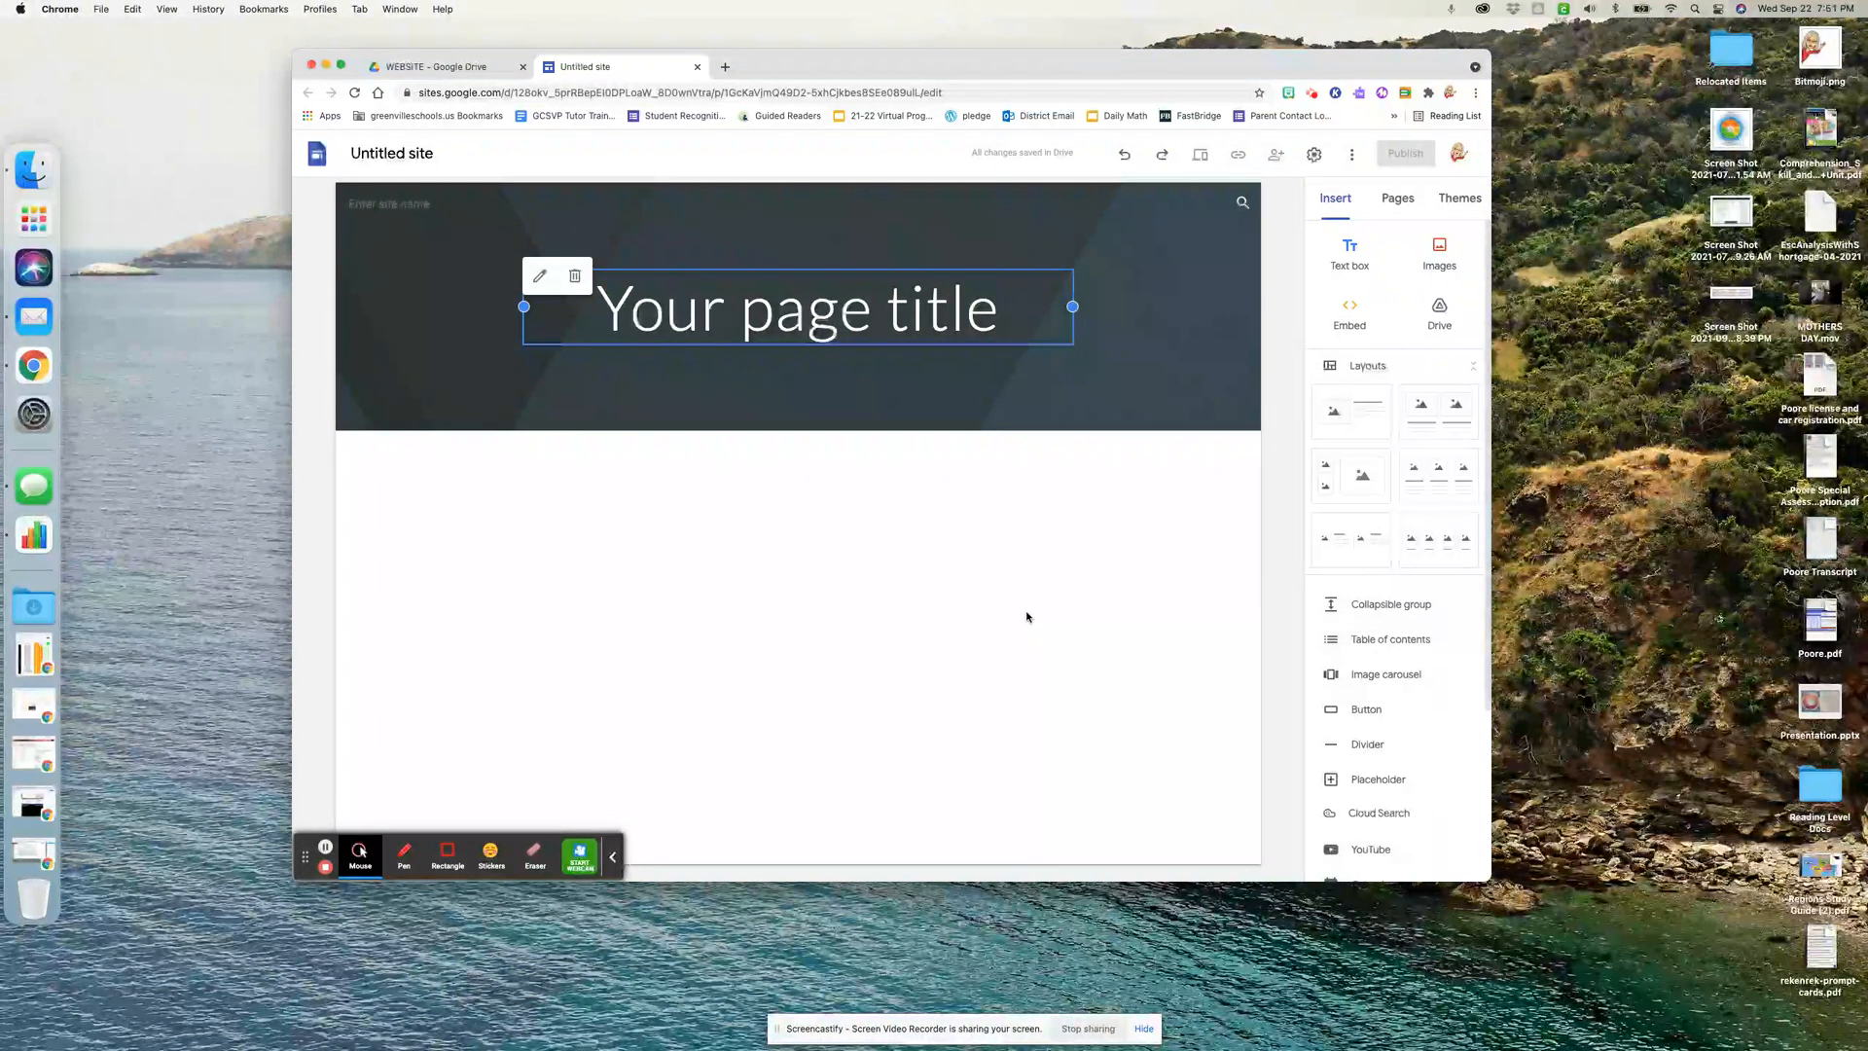
Start a custom site theme named "Custom Theme" without a logo or banner image, and continue to its colors
{"action": "mouse_move", "coordinate": [599, 409]}
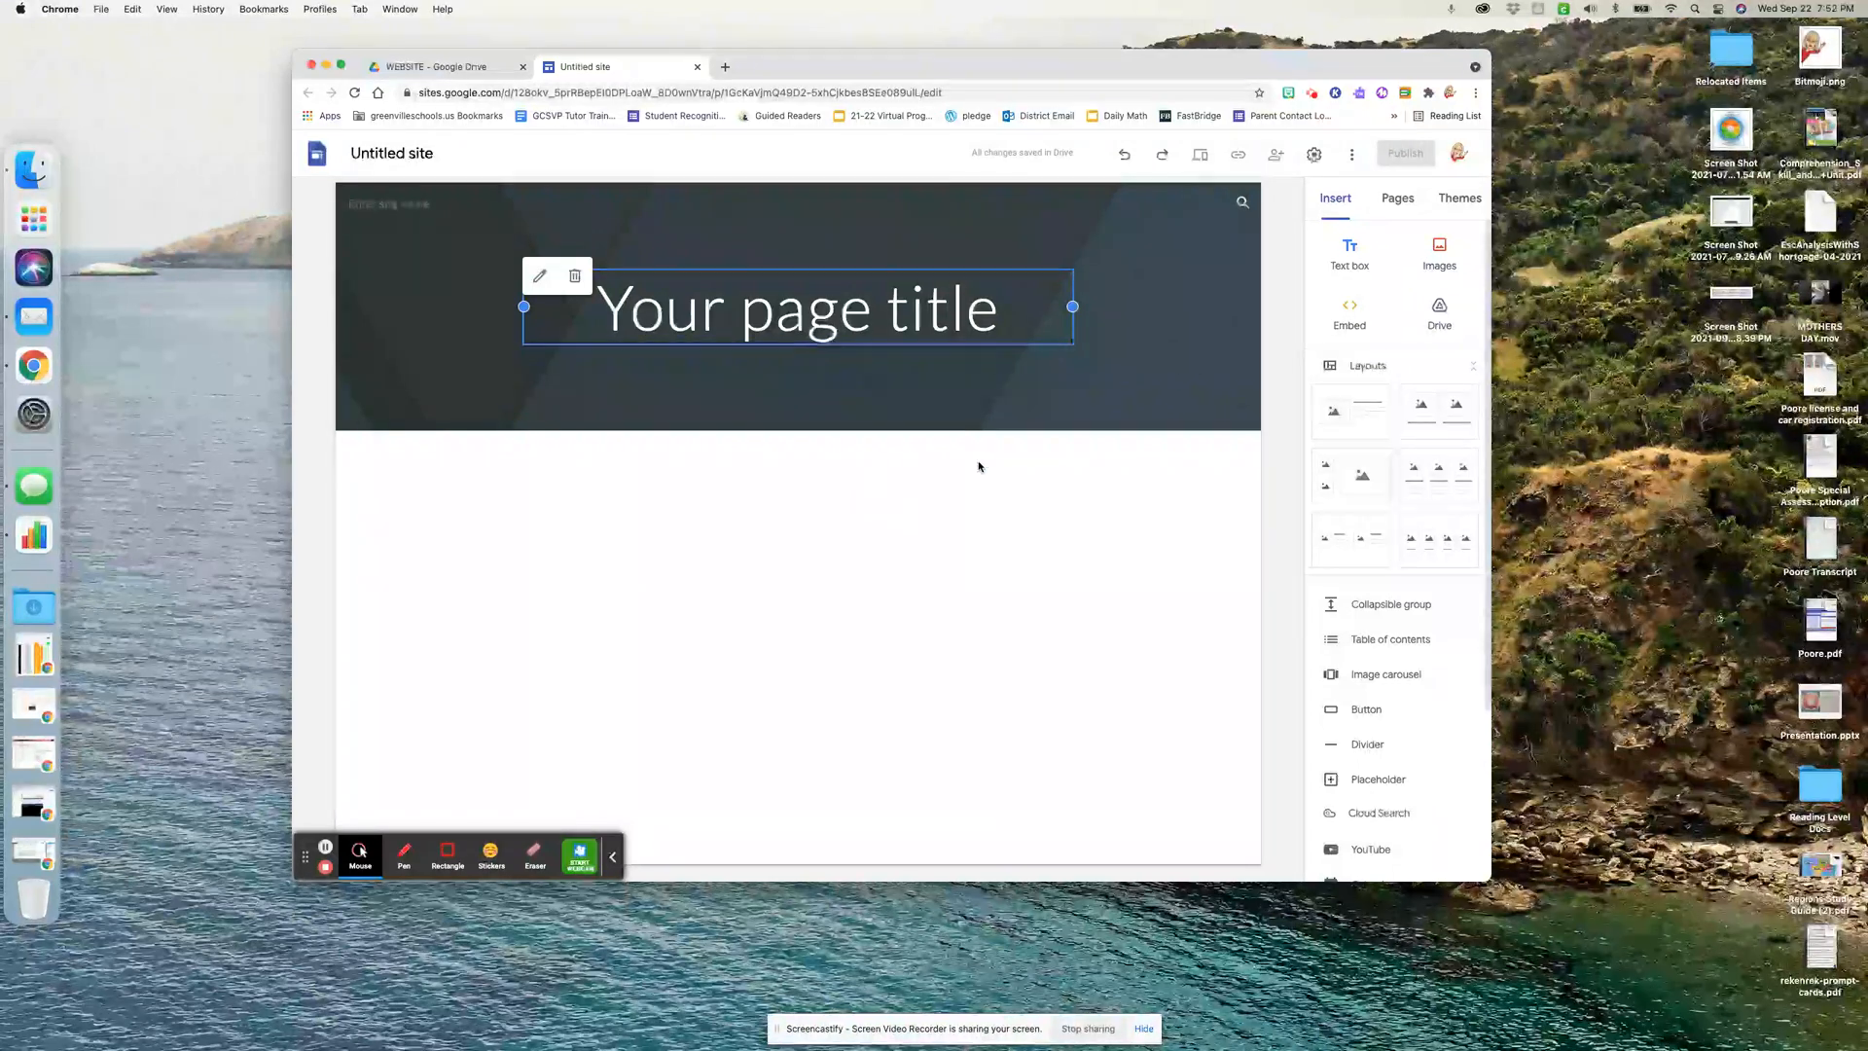
{"action": "mouse_move", "coordinate": [942, 397]}
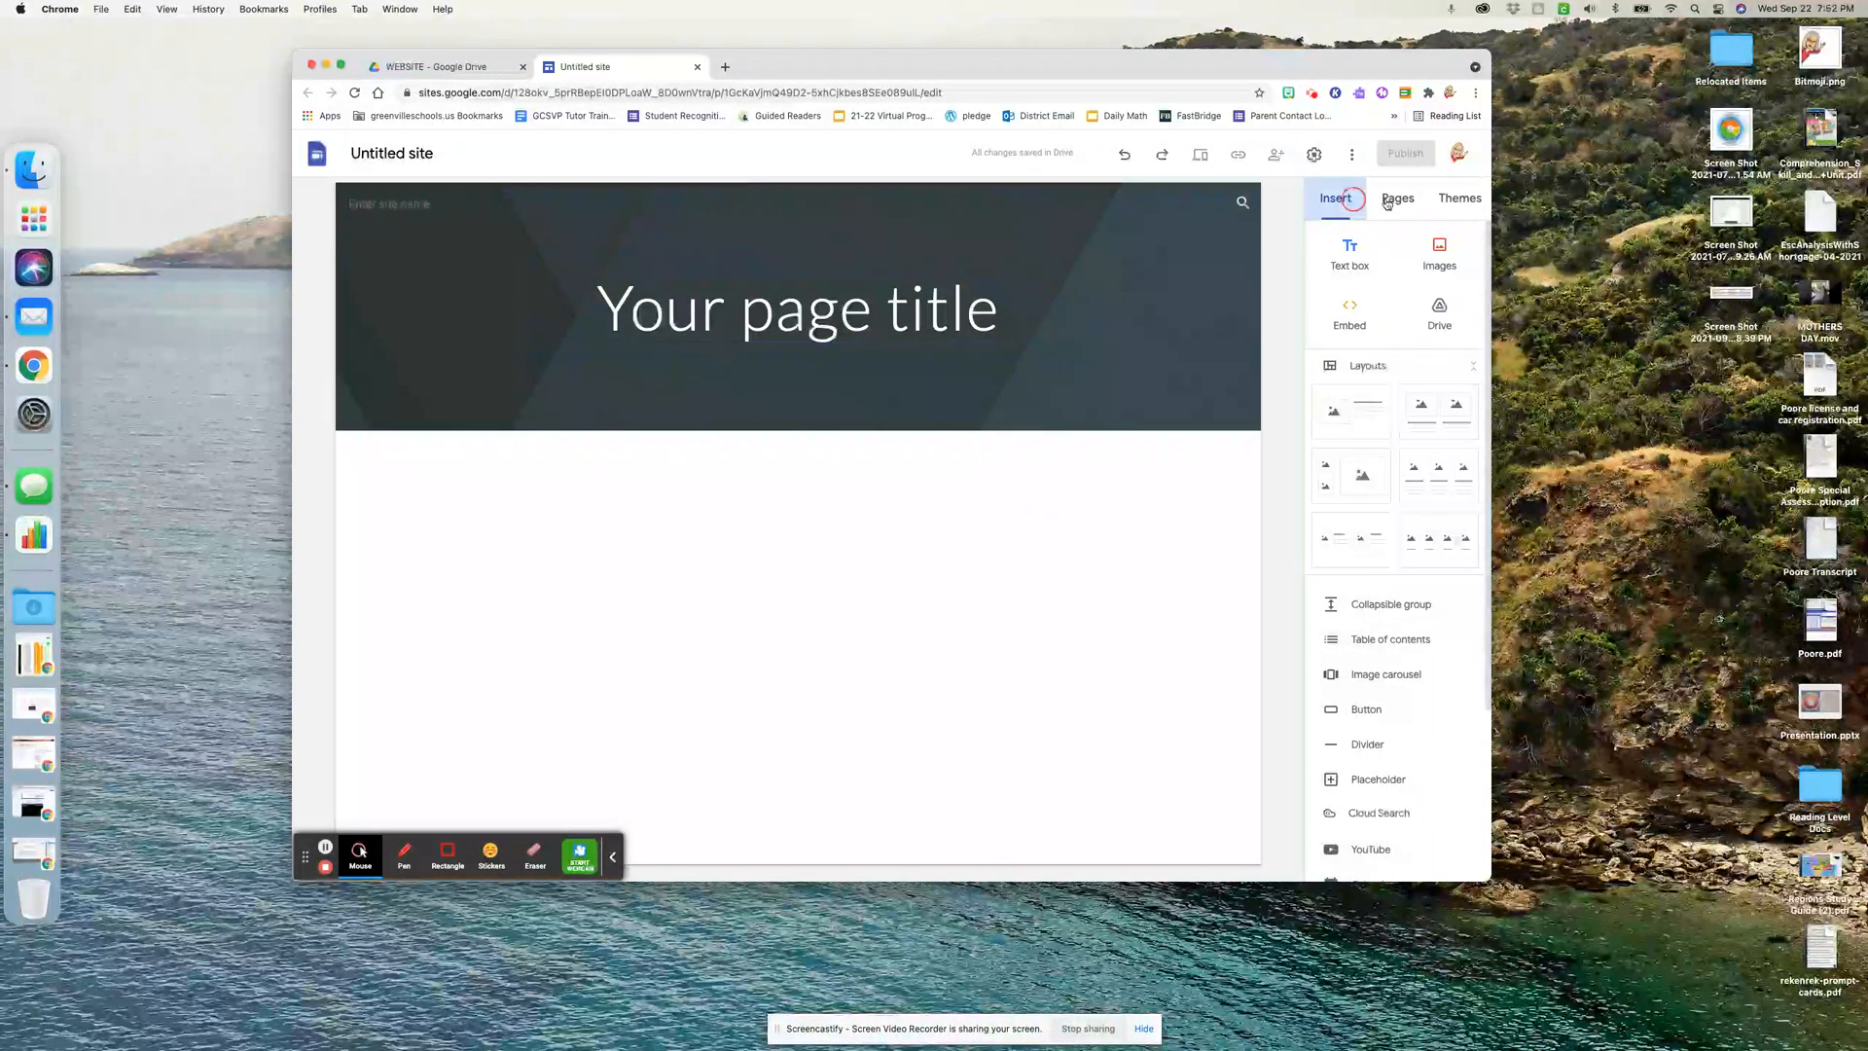
{"action": "left_click", "coordinate": [1415, 202]}
{"action": "left_click", "coordinate": [1460, 201]}
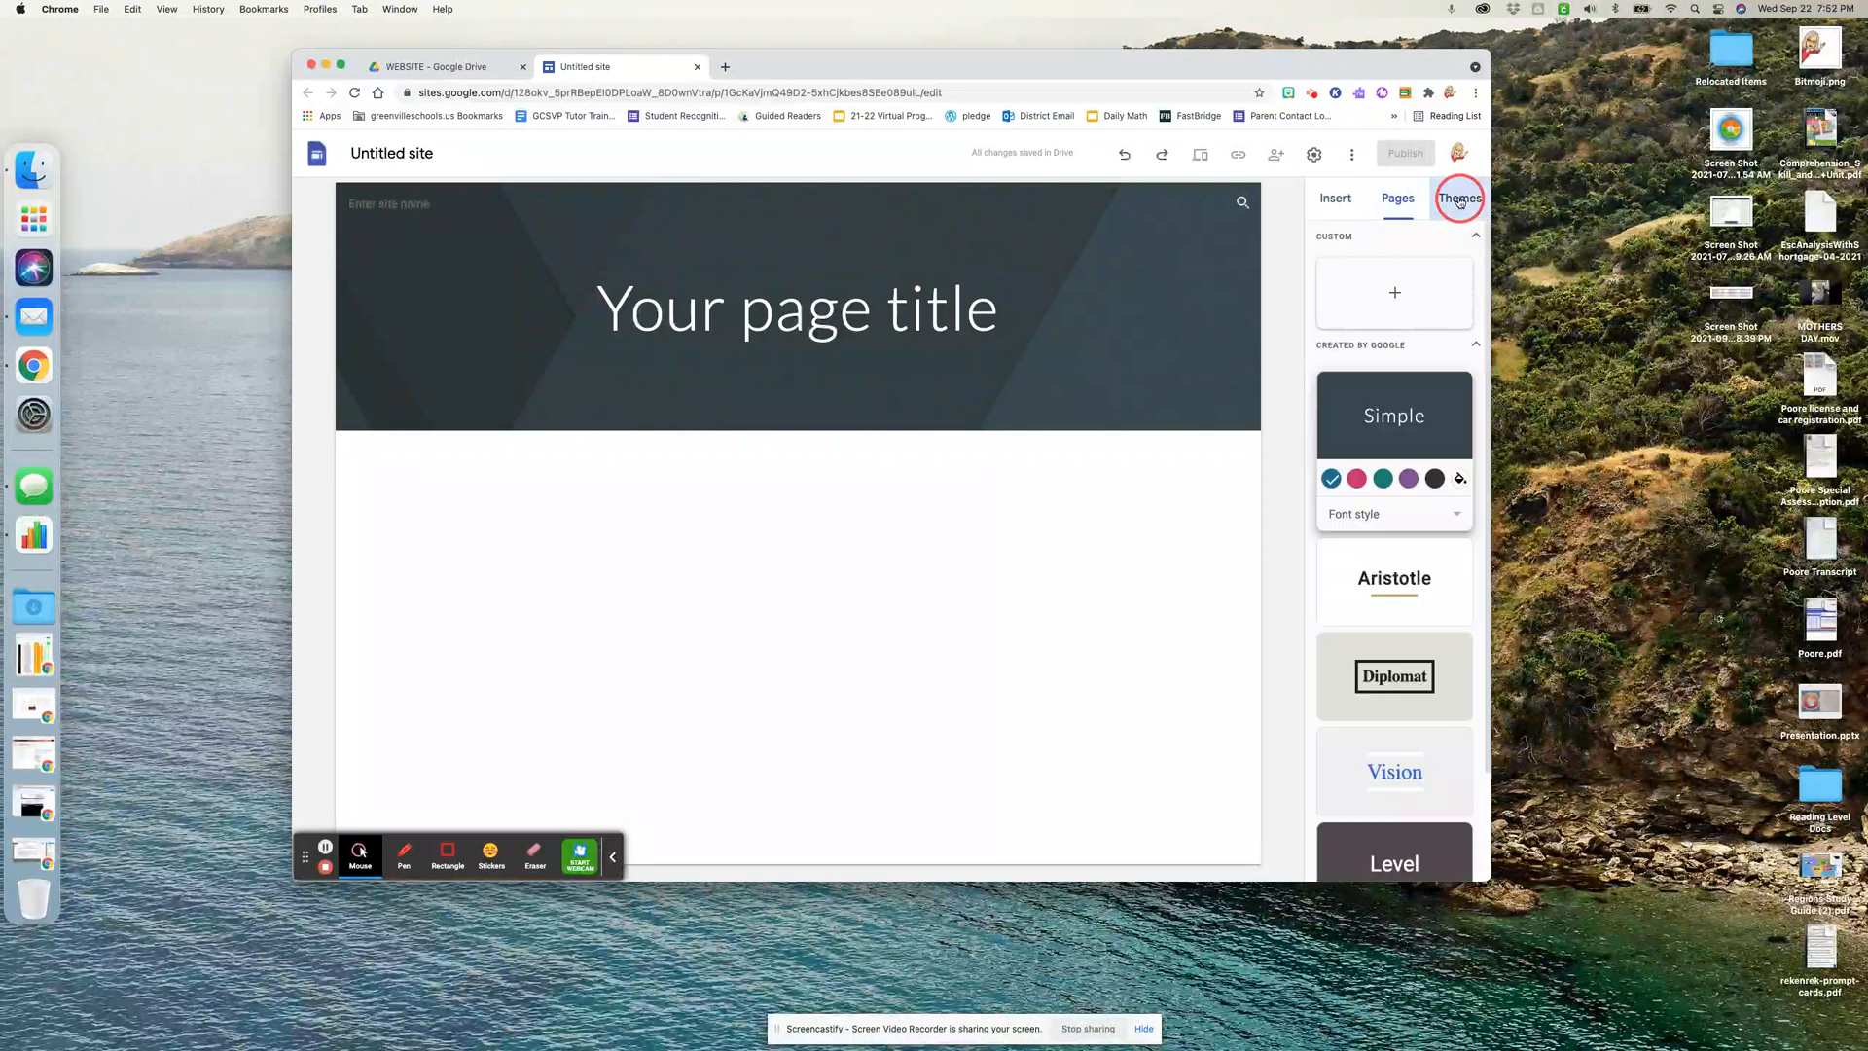
{"action": "scroll", "coordinate": [1406, 518], "scroll_direction": "down", "scroll_amount": 3}
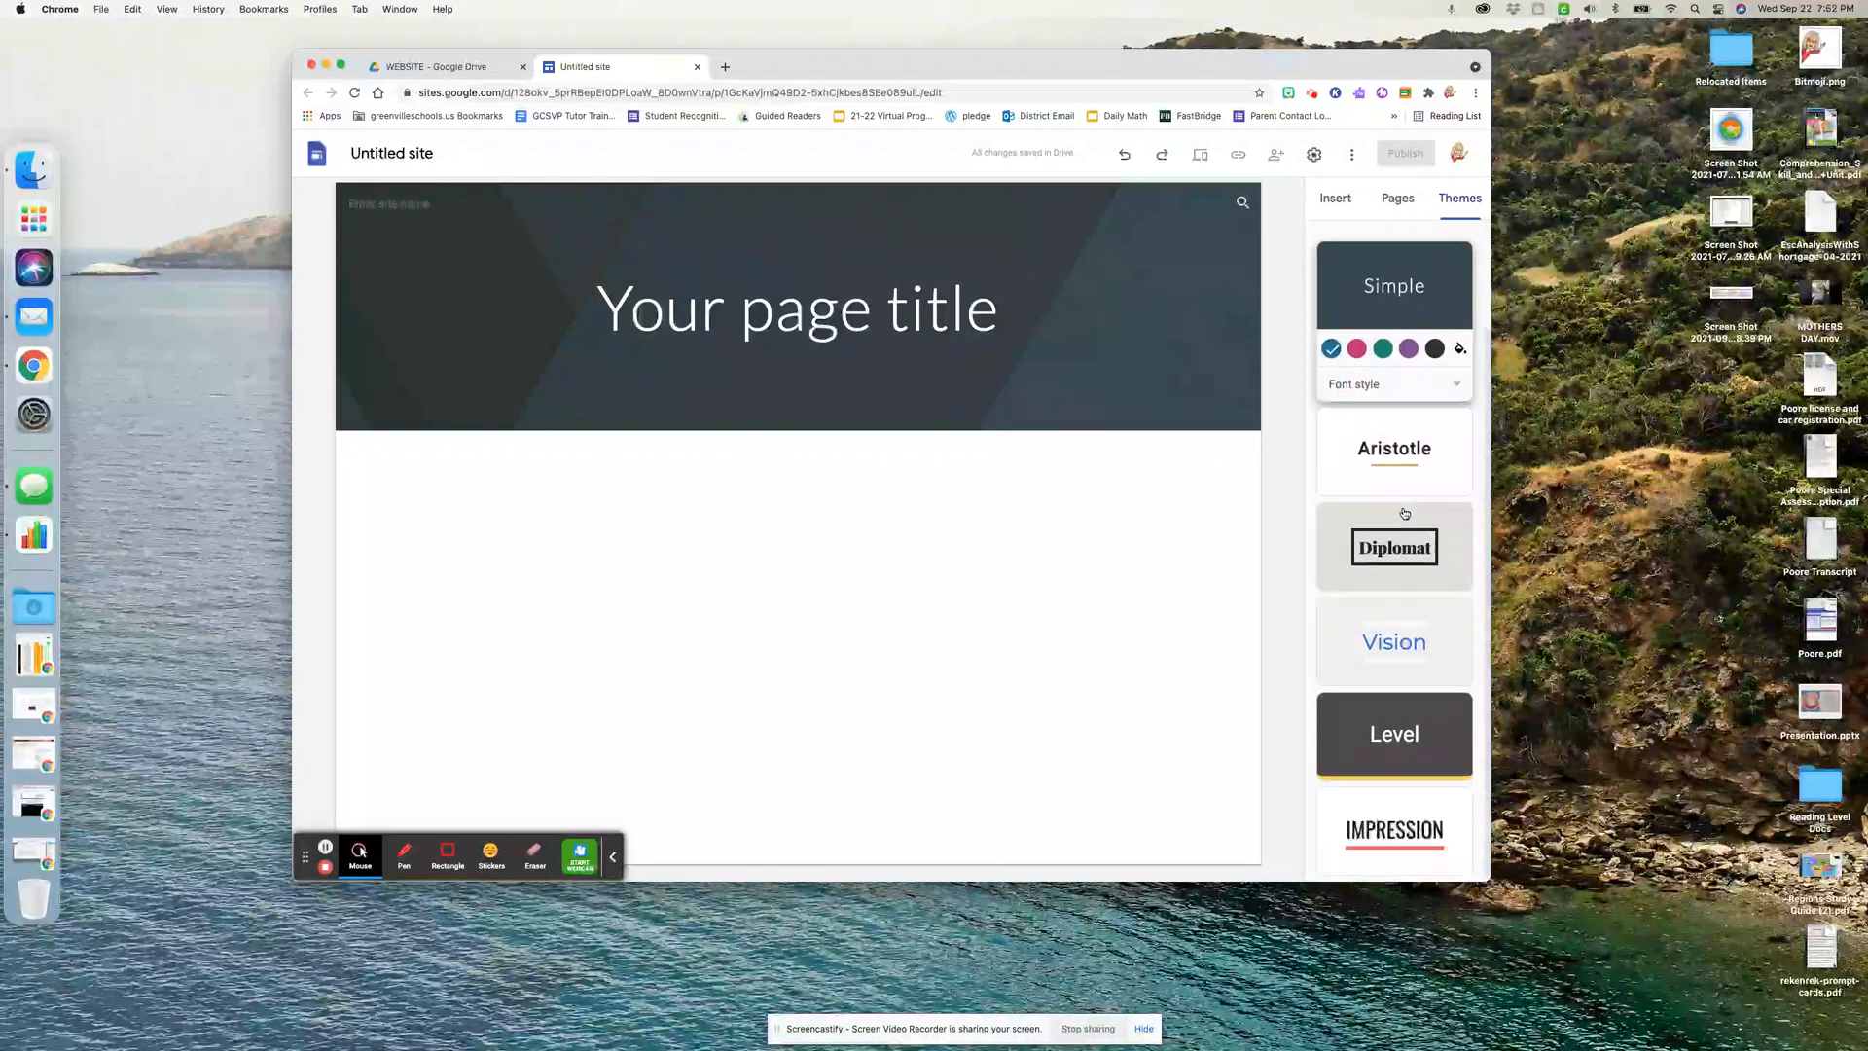
{"action": "scroll", "coordinate": [1403, 511], "scroll_direction": "up", "scroll_amount": 3}
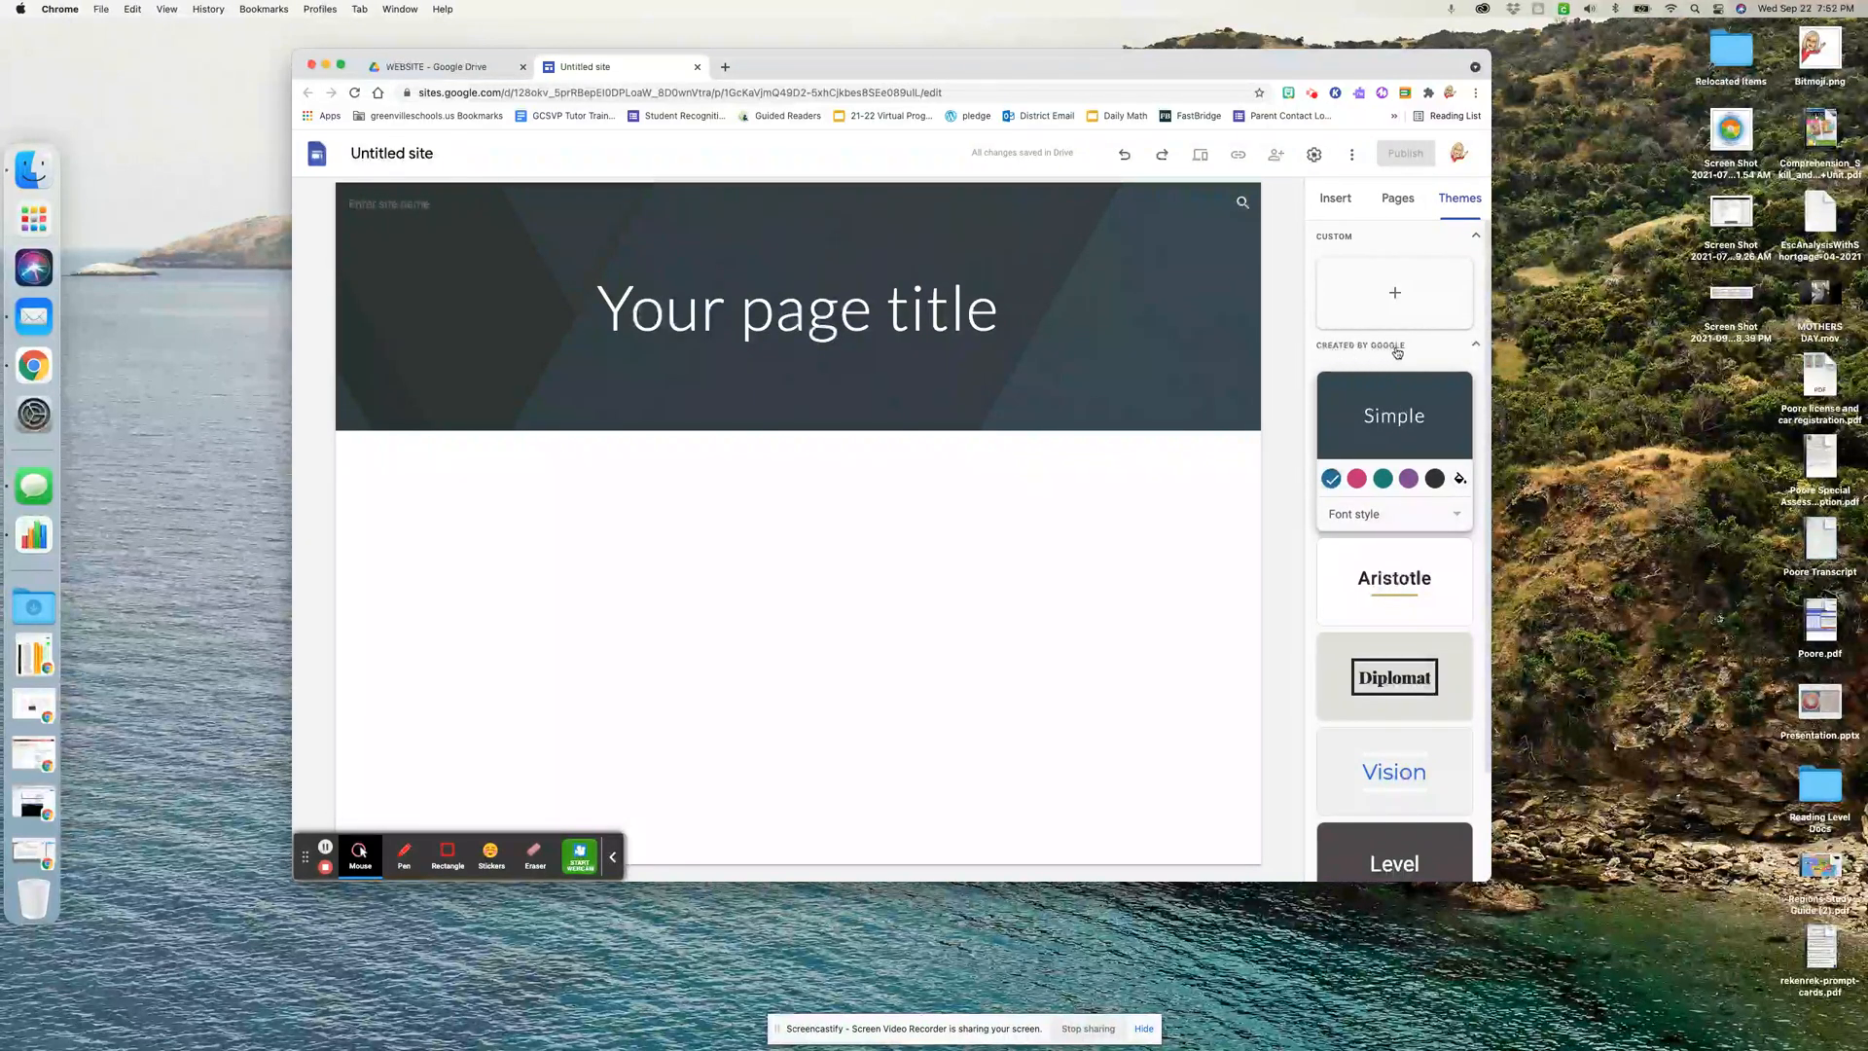
{"action": "left_click", "coordinate": [1394, 291]}
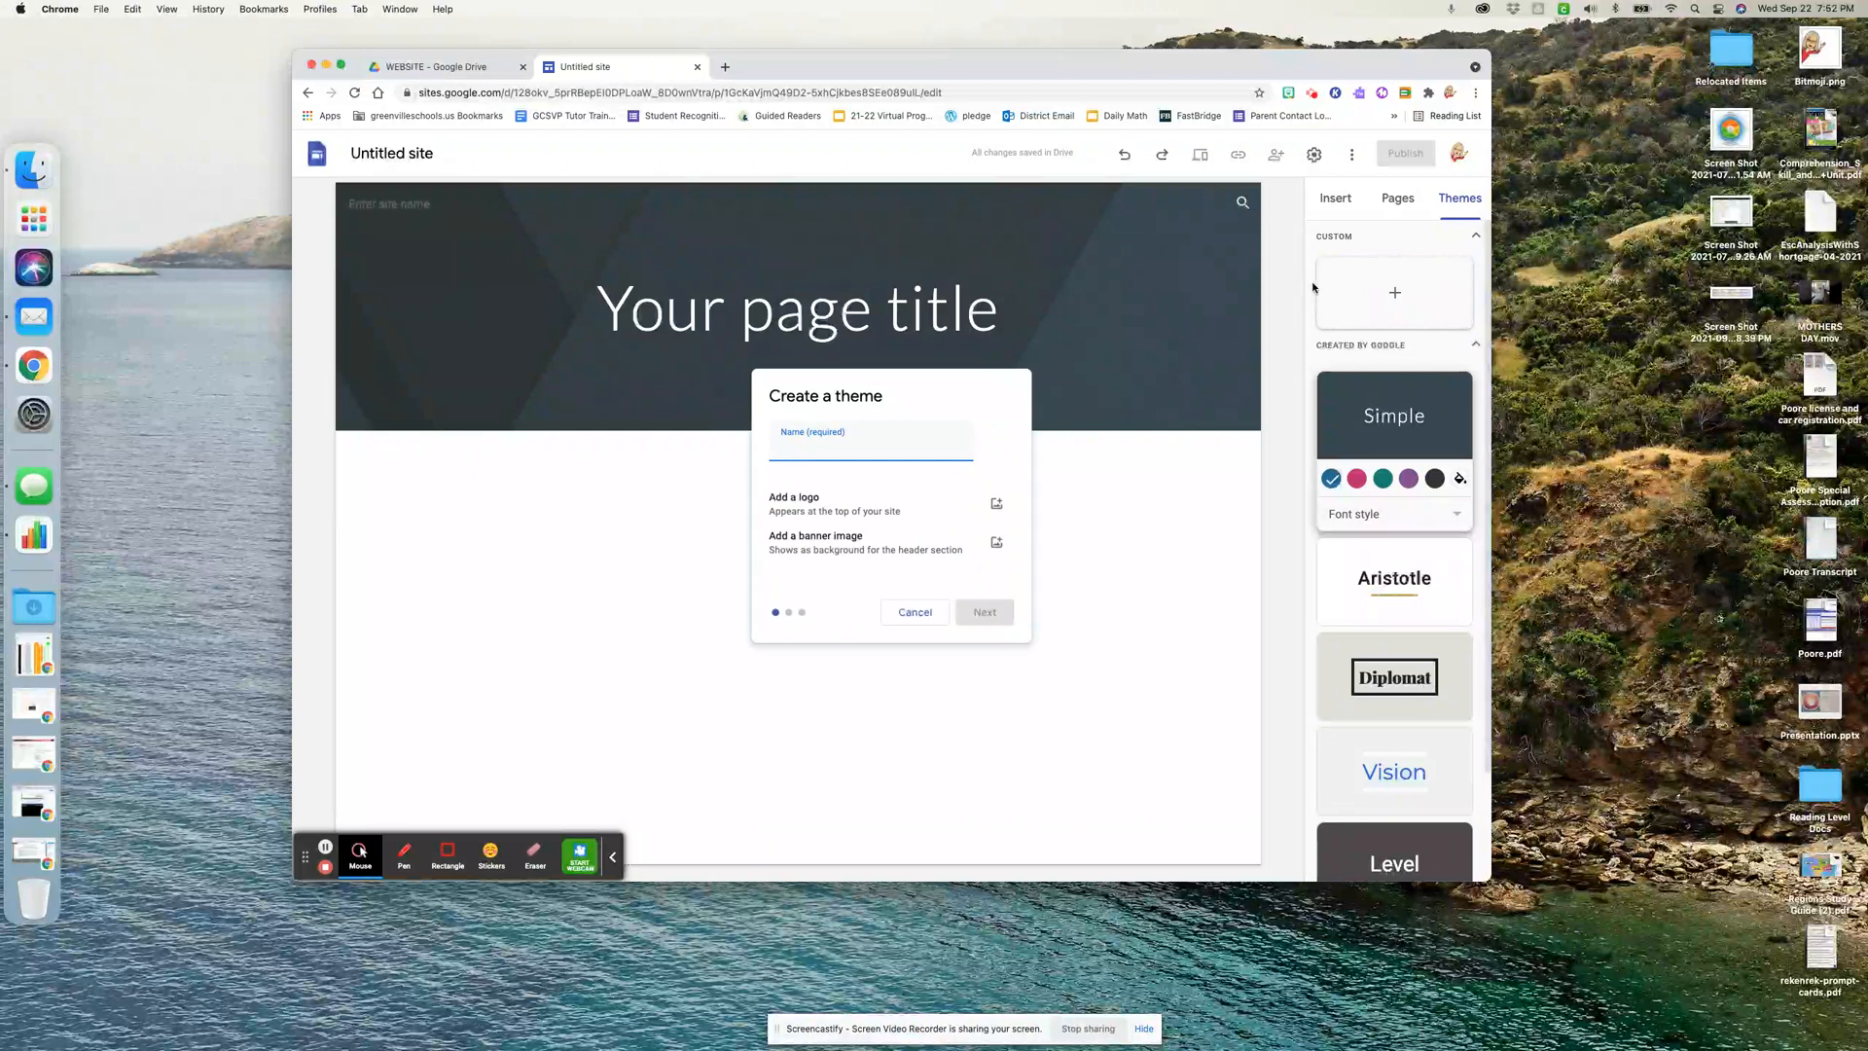
{"action": "type", "text": "Custom Theme"}
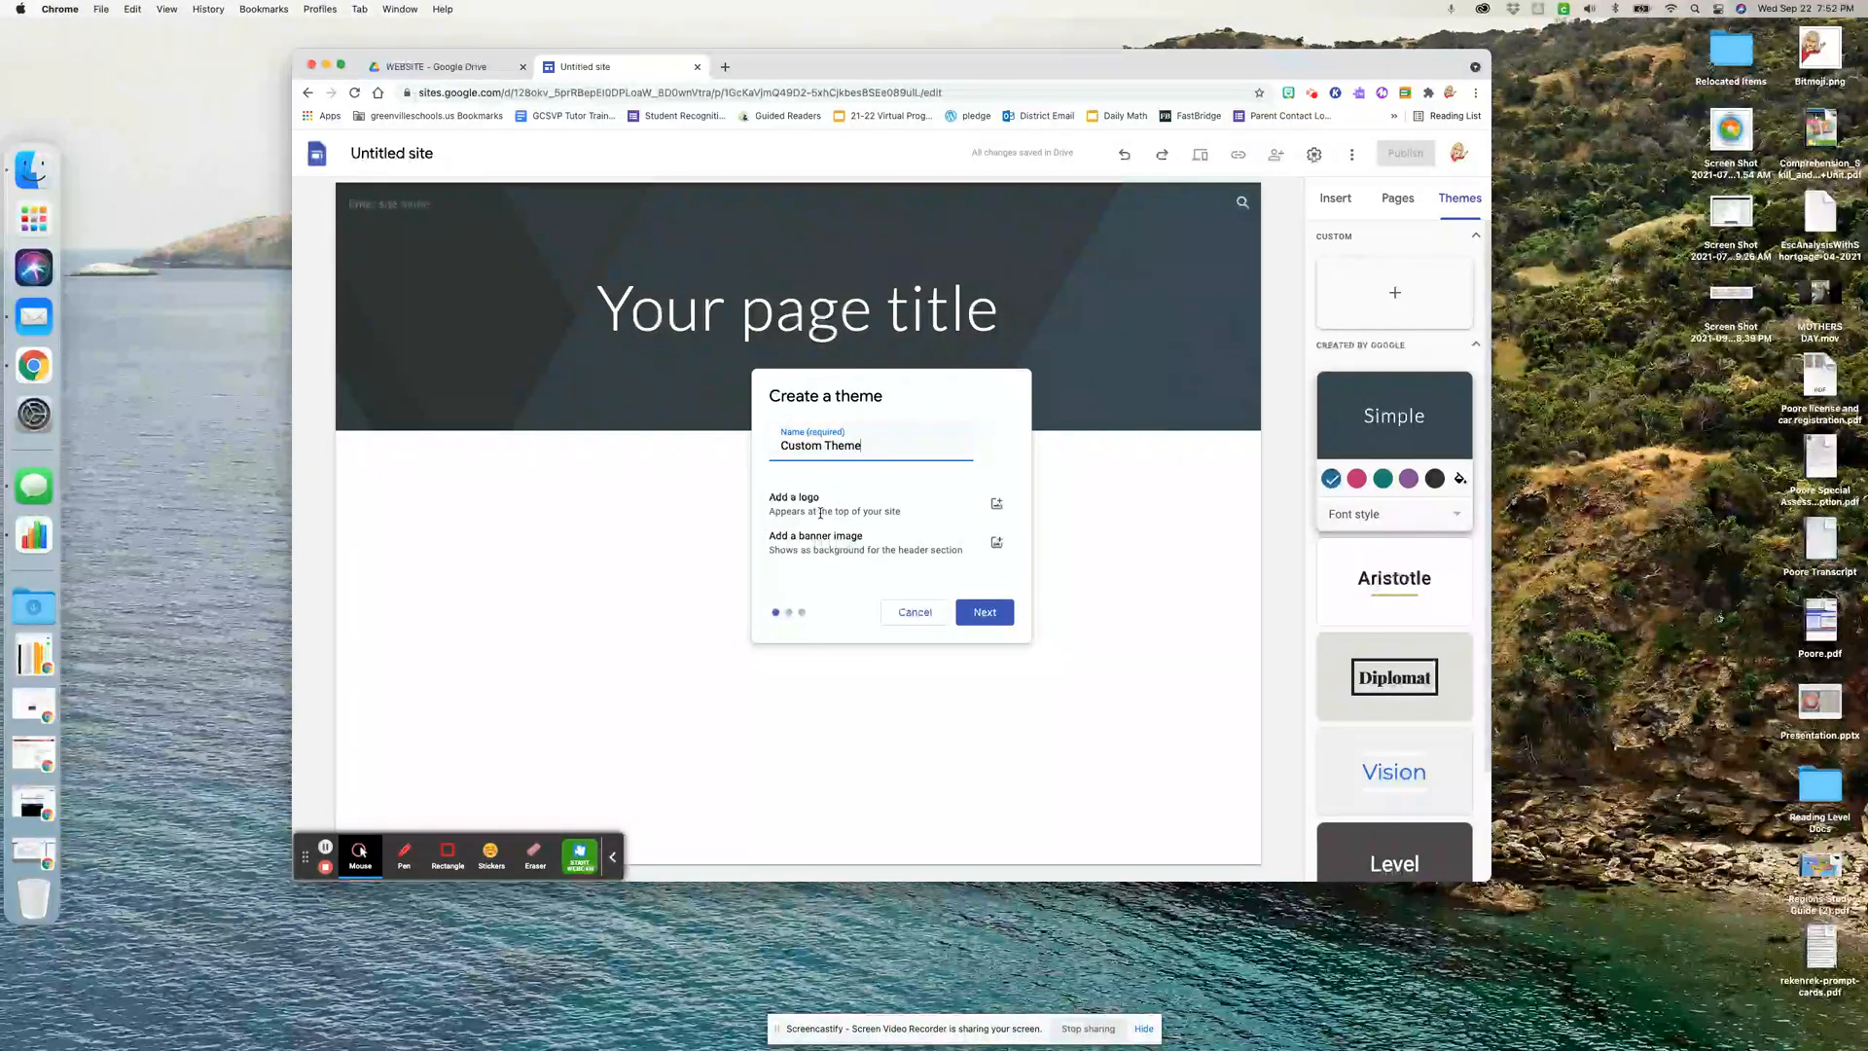
{"action": "left_click", "coordinate": [982, 612]}
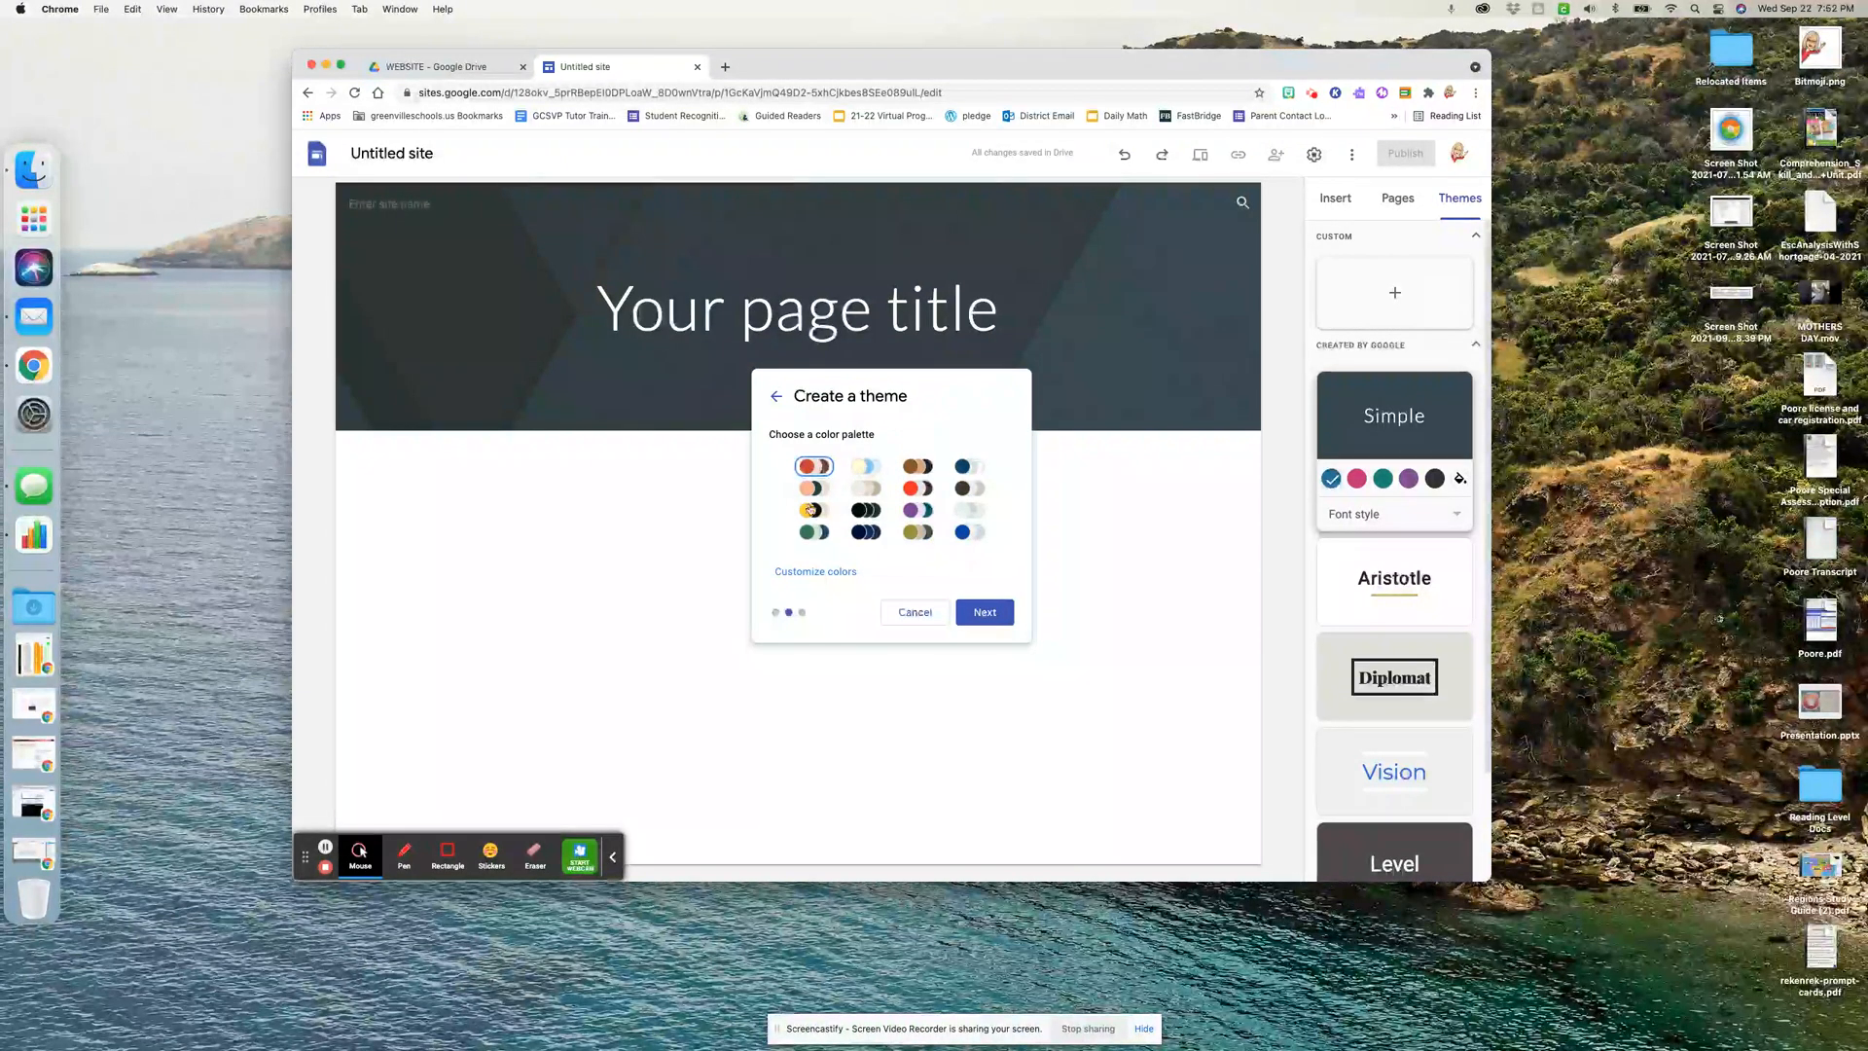
Choose the dark blue preset palette at the end of the list, show its specific colors and accept them
{"action": "left_click", "coordinate": [967, 532]}
{"action": "left_click", "coordinate": [816, 572]}
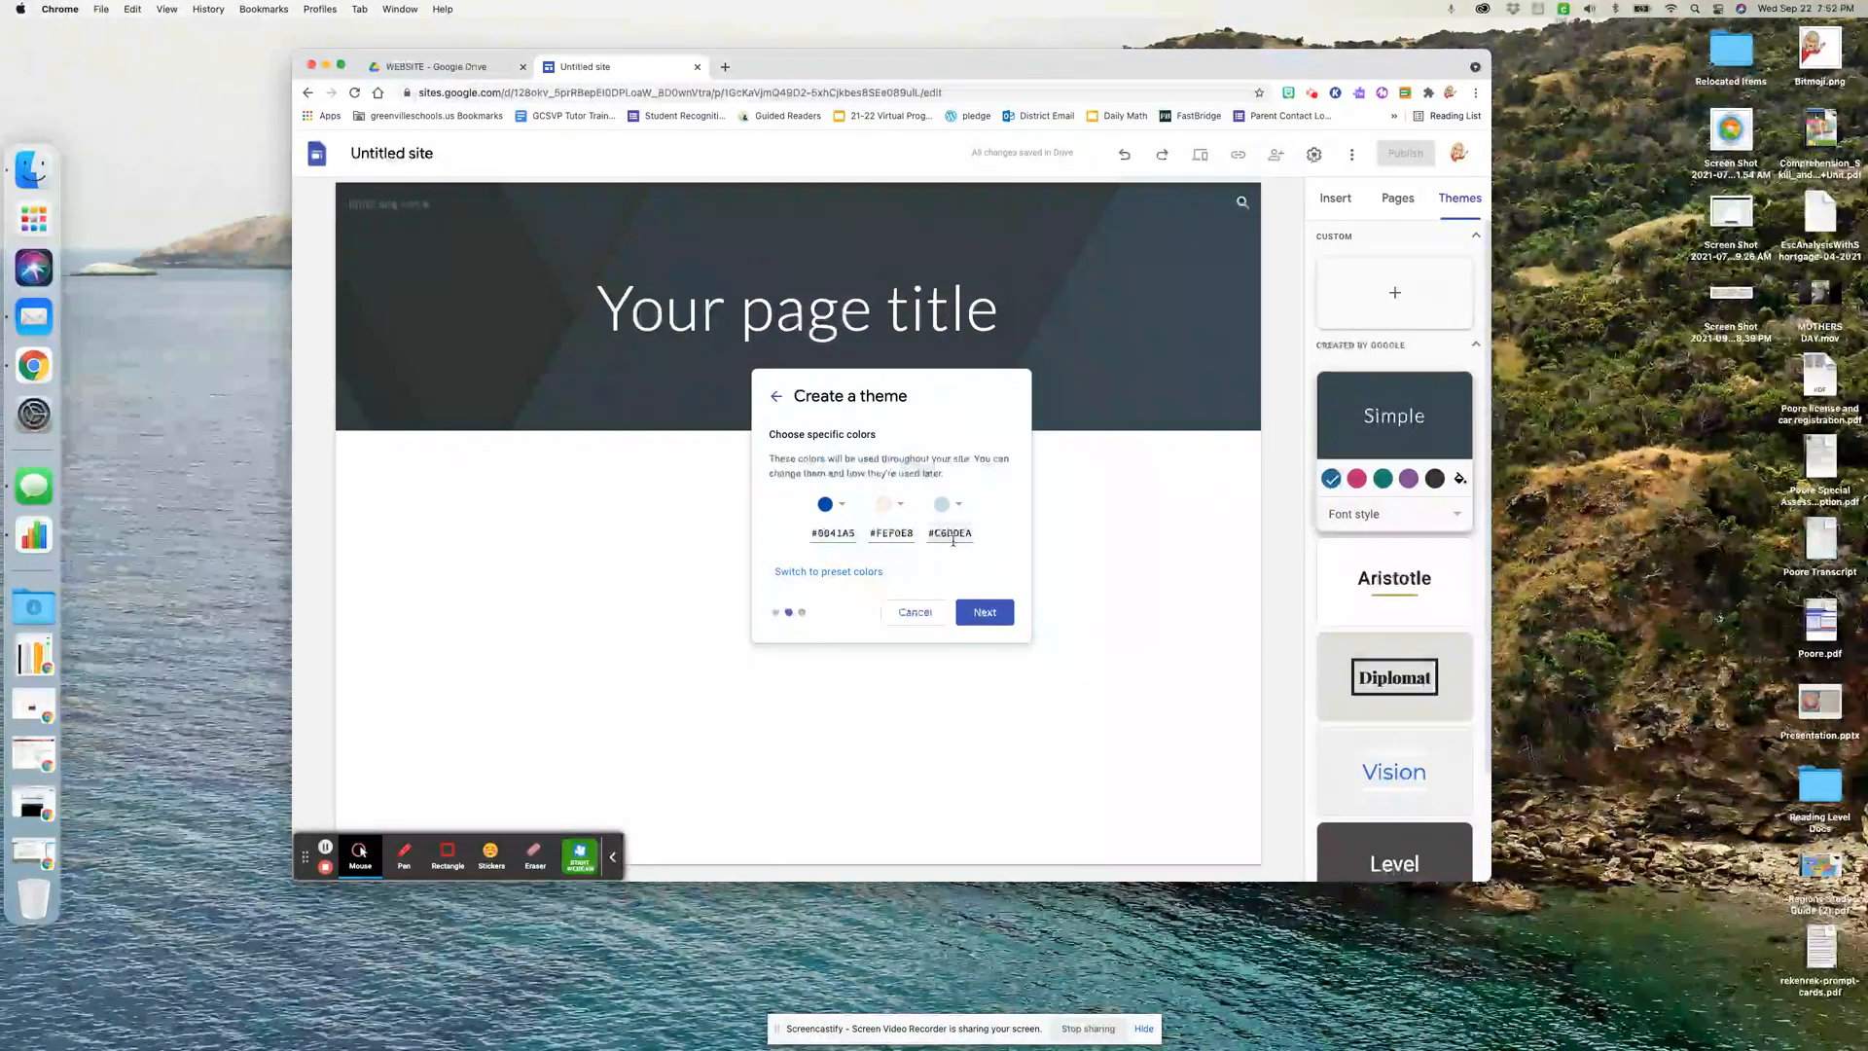
{"action": "left_click", "coordinate": [994, 607]}
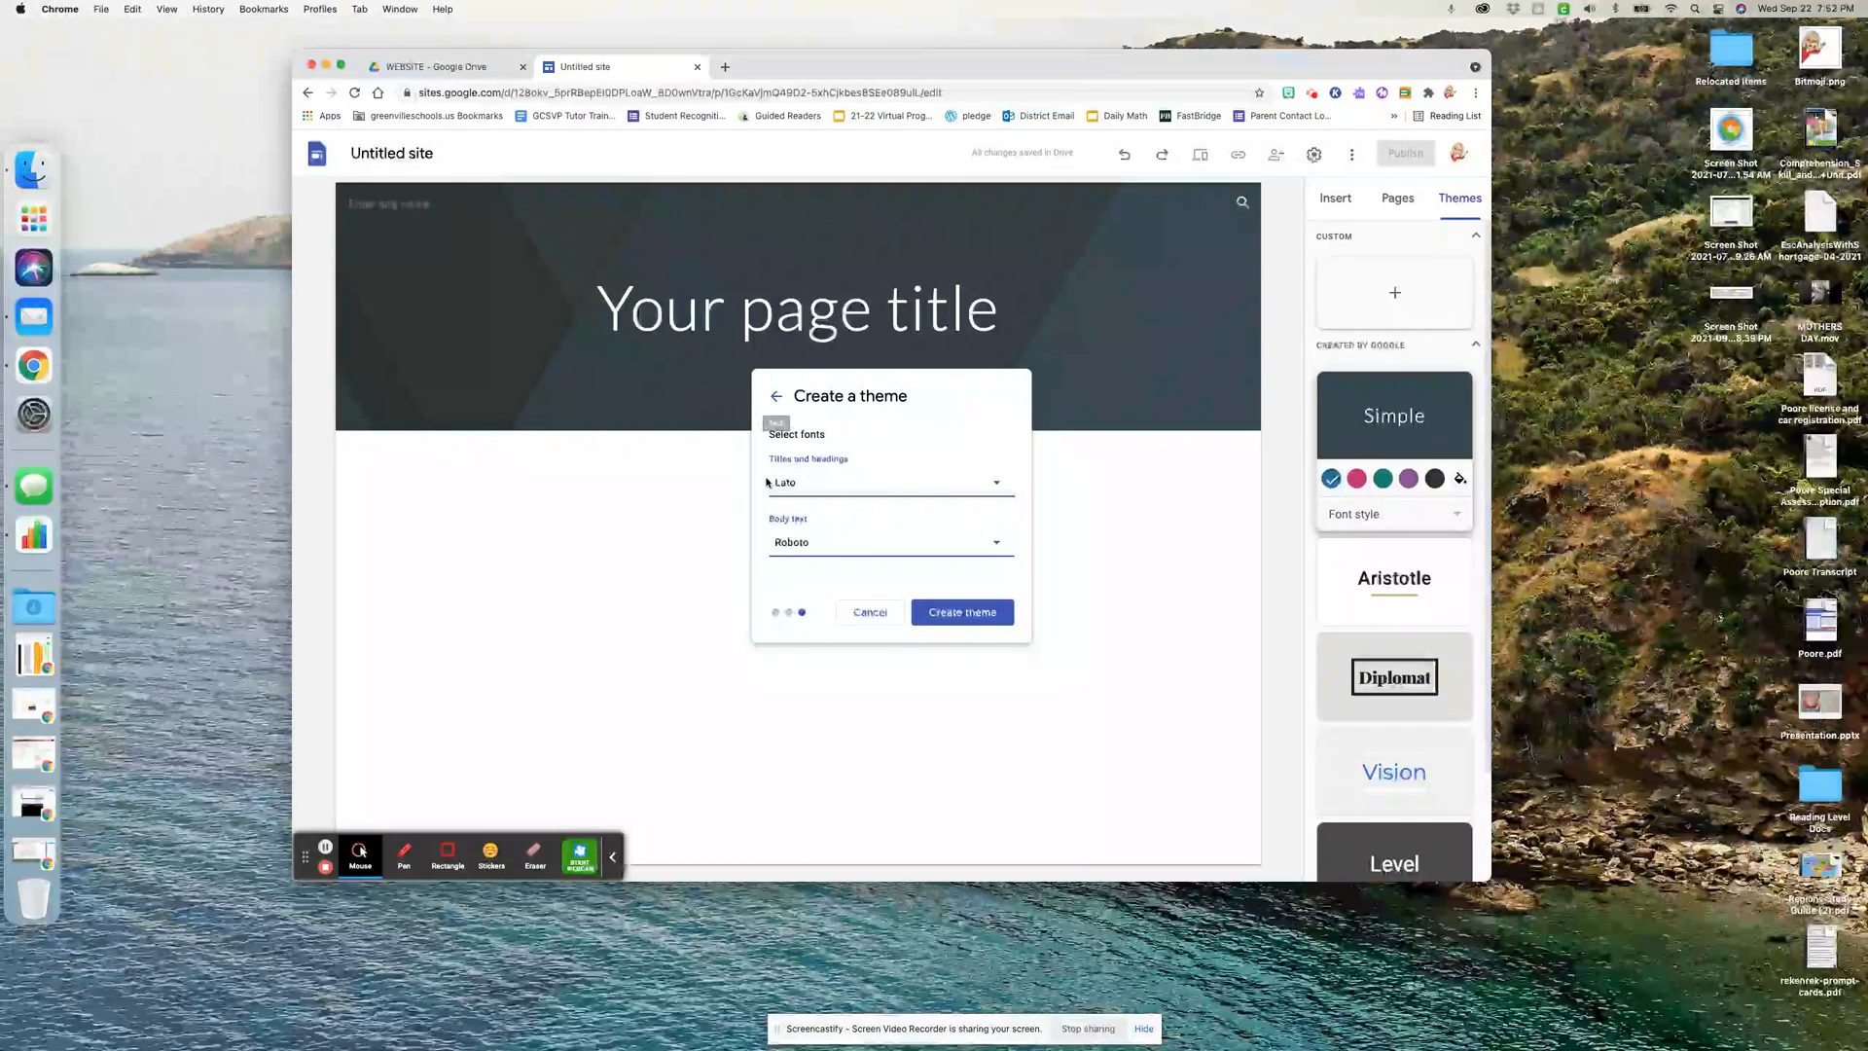
Set both the titles and headings font and the body text font to Happy Monkey, and create the theme
{"action": "left_click", "coordinate": [801, 486]}
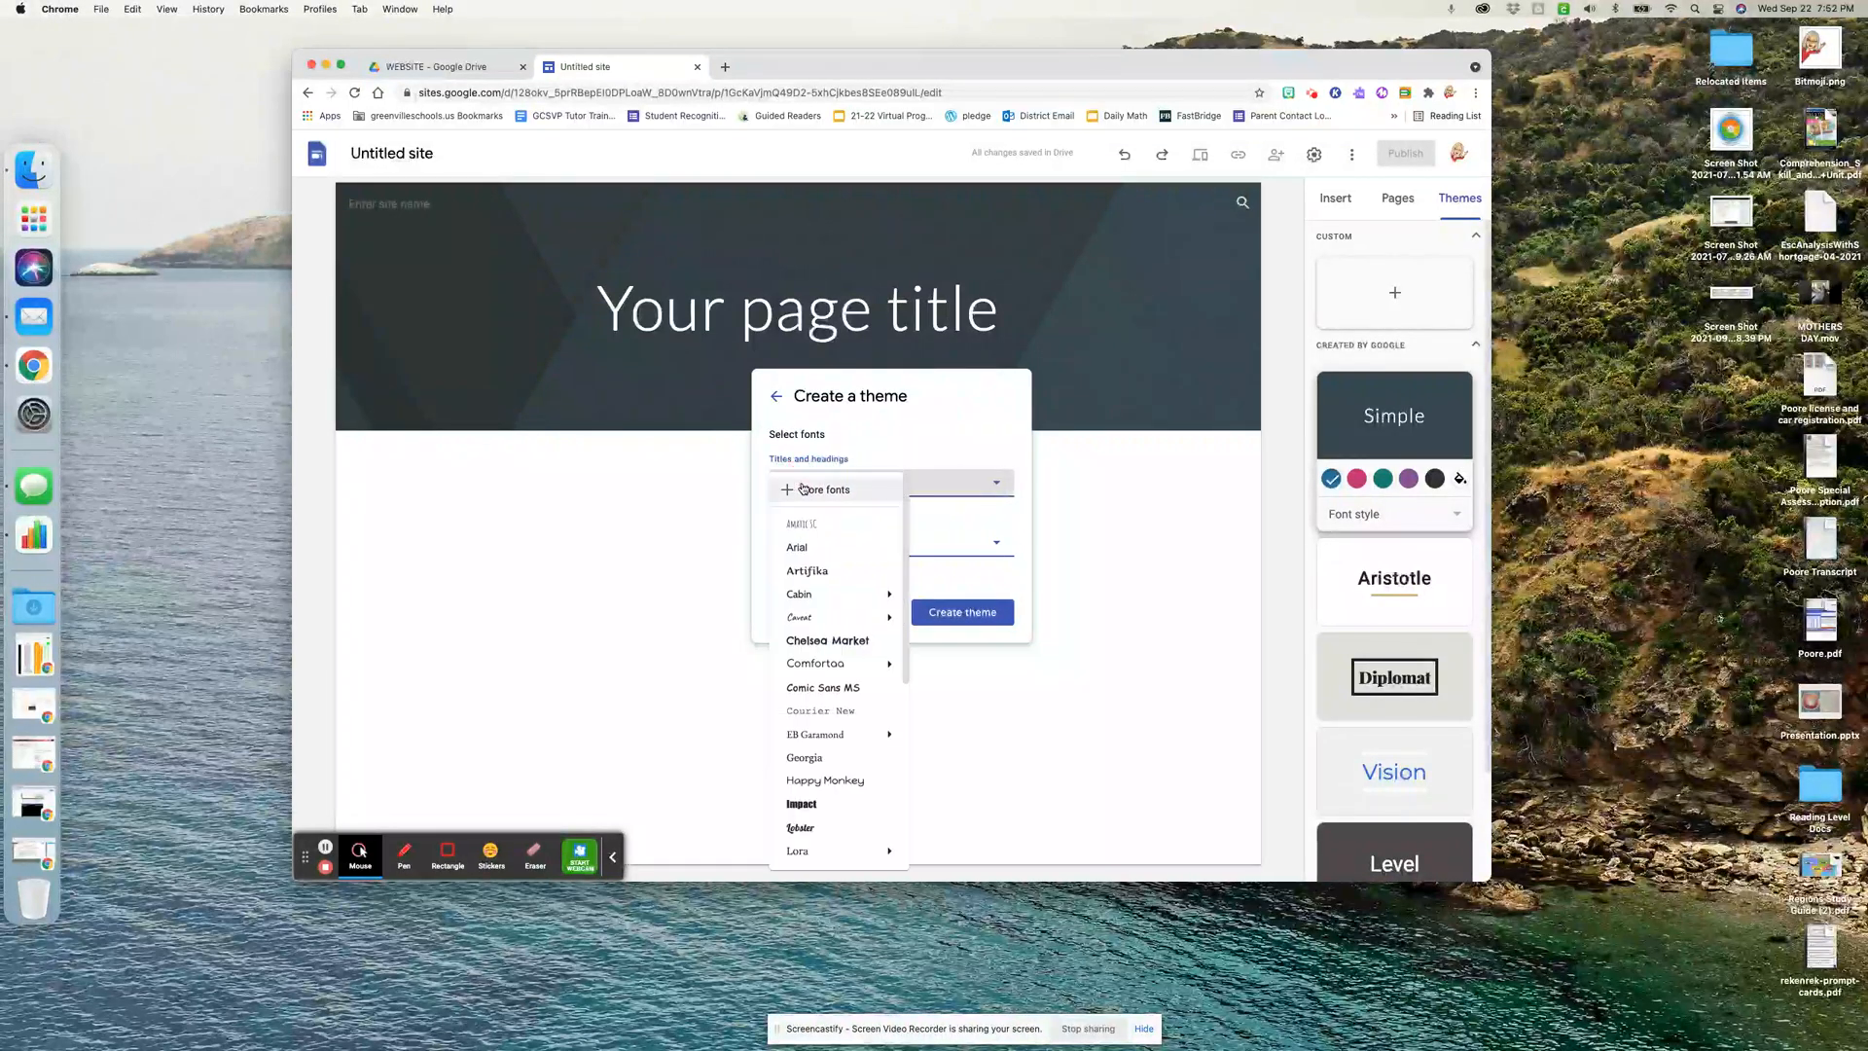
{"action": "scroll", "coordinate": [841, 681], "scroll_direction": "down", "scroll_amount": 1}
{"action": "scroll", "coordinate": [842, 681], "scroll_direction": "down", "scroll_amount": 2}
{"action": "scroll", "coordinate": [835, 647], "scroll_direction": "down", "scroll_amount": 1}
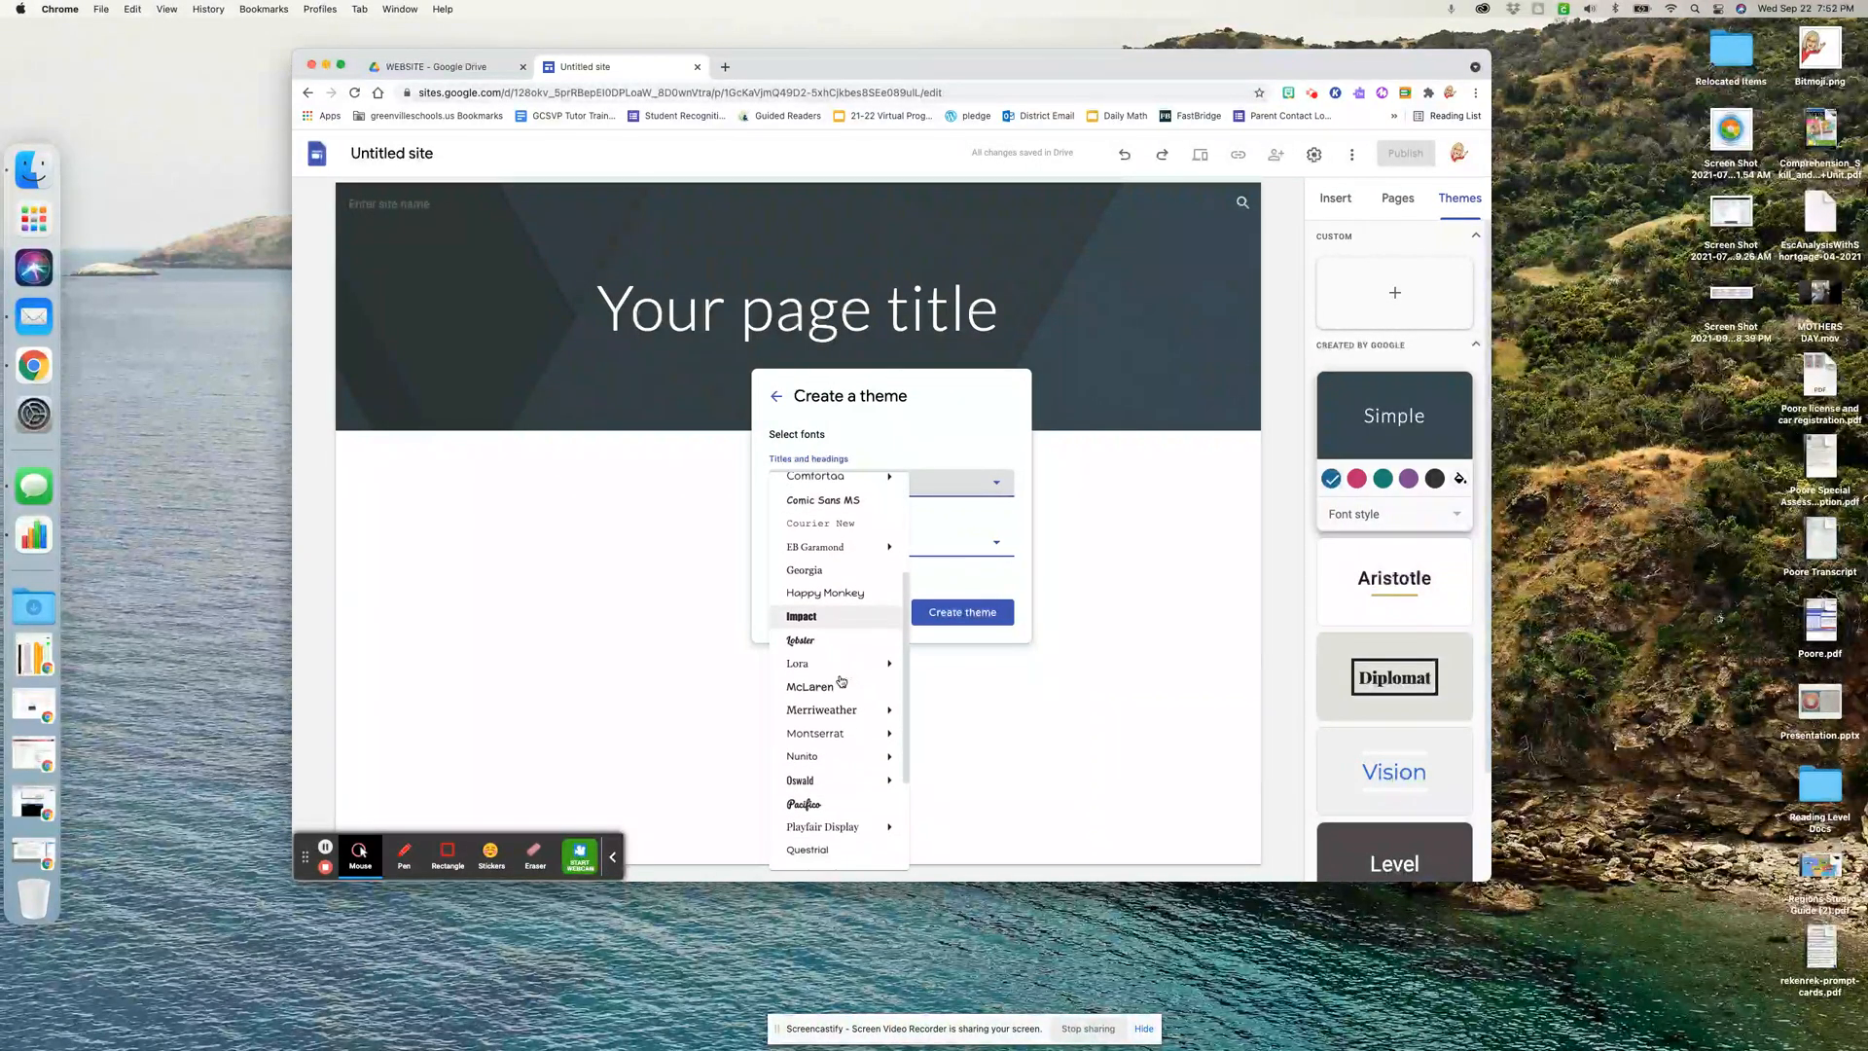
{"action": "left_click", "coordinate": [833, 623]}
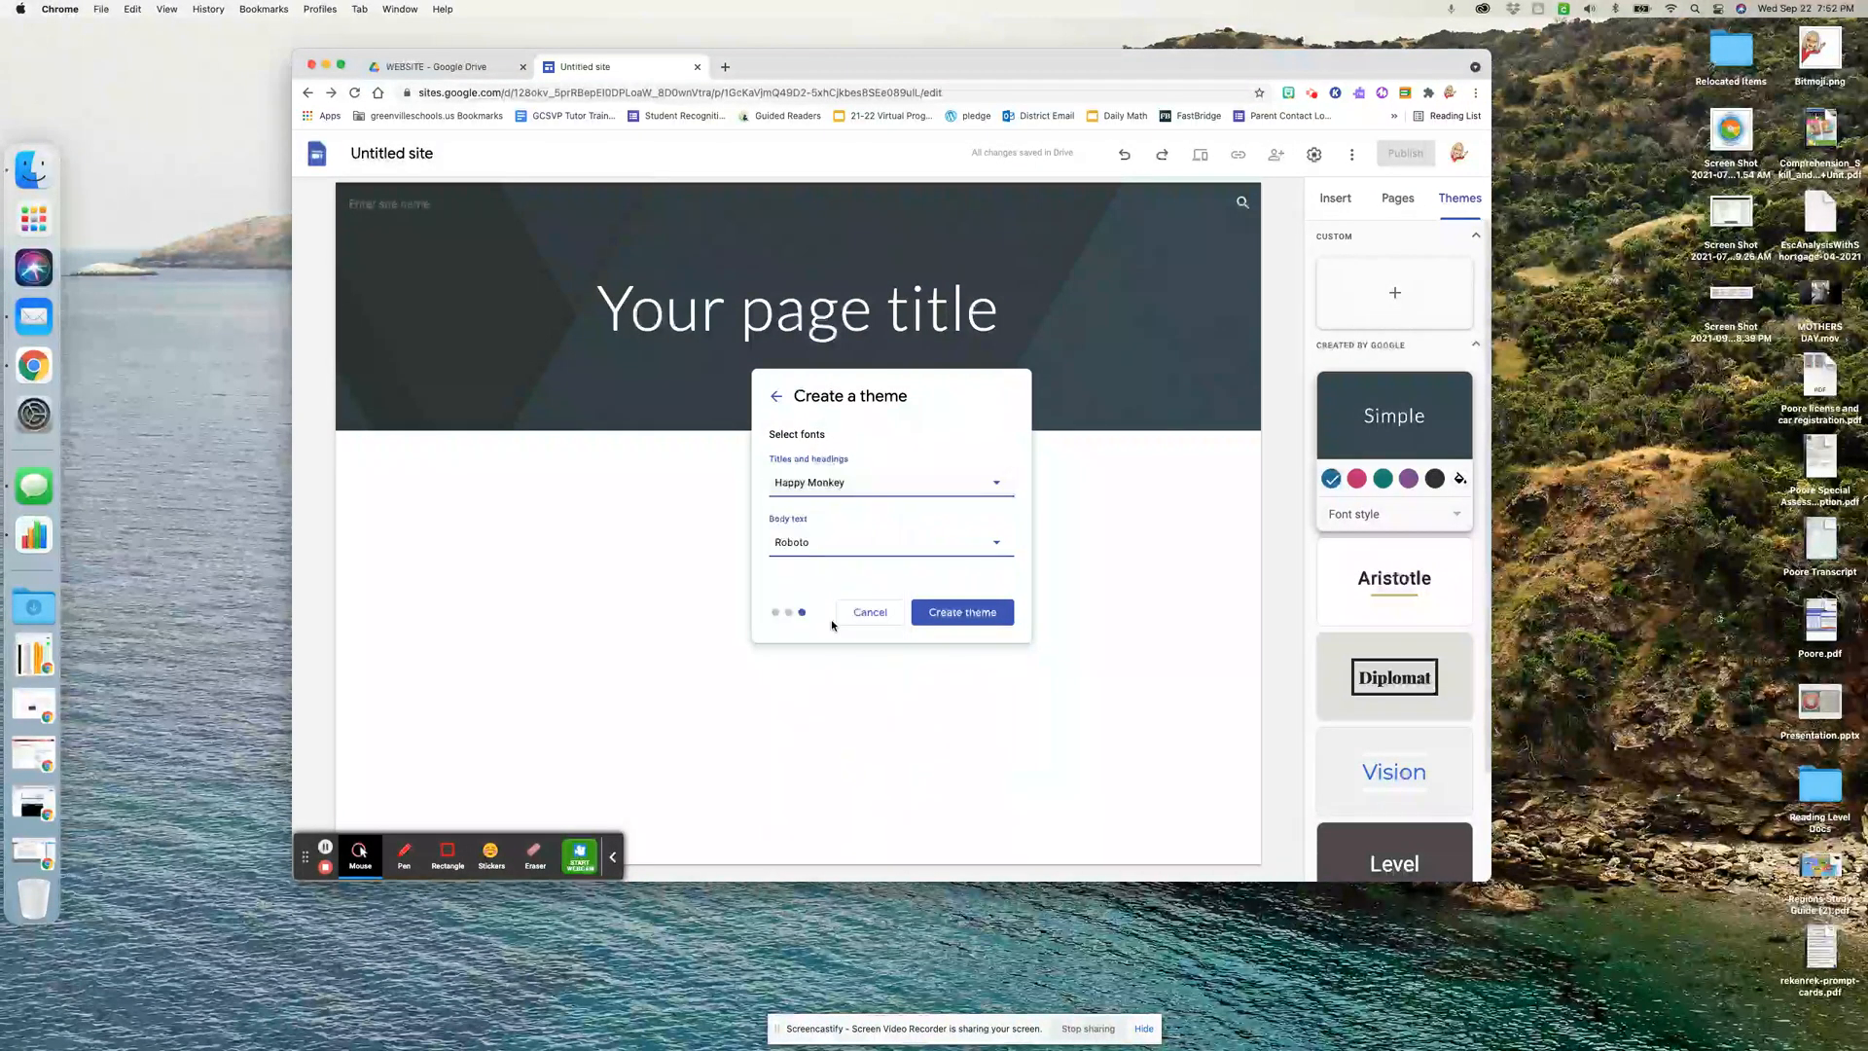
{"action": "left_click", "coordinate": [835, 543]}
{"action": "mouse_move", "coordinate": [854, 686]}
{"action": "scroll", "coordinate": [847, 632], "scroll_direction": "down", "scroll_amount": 5}
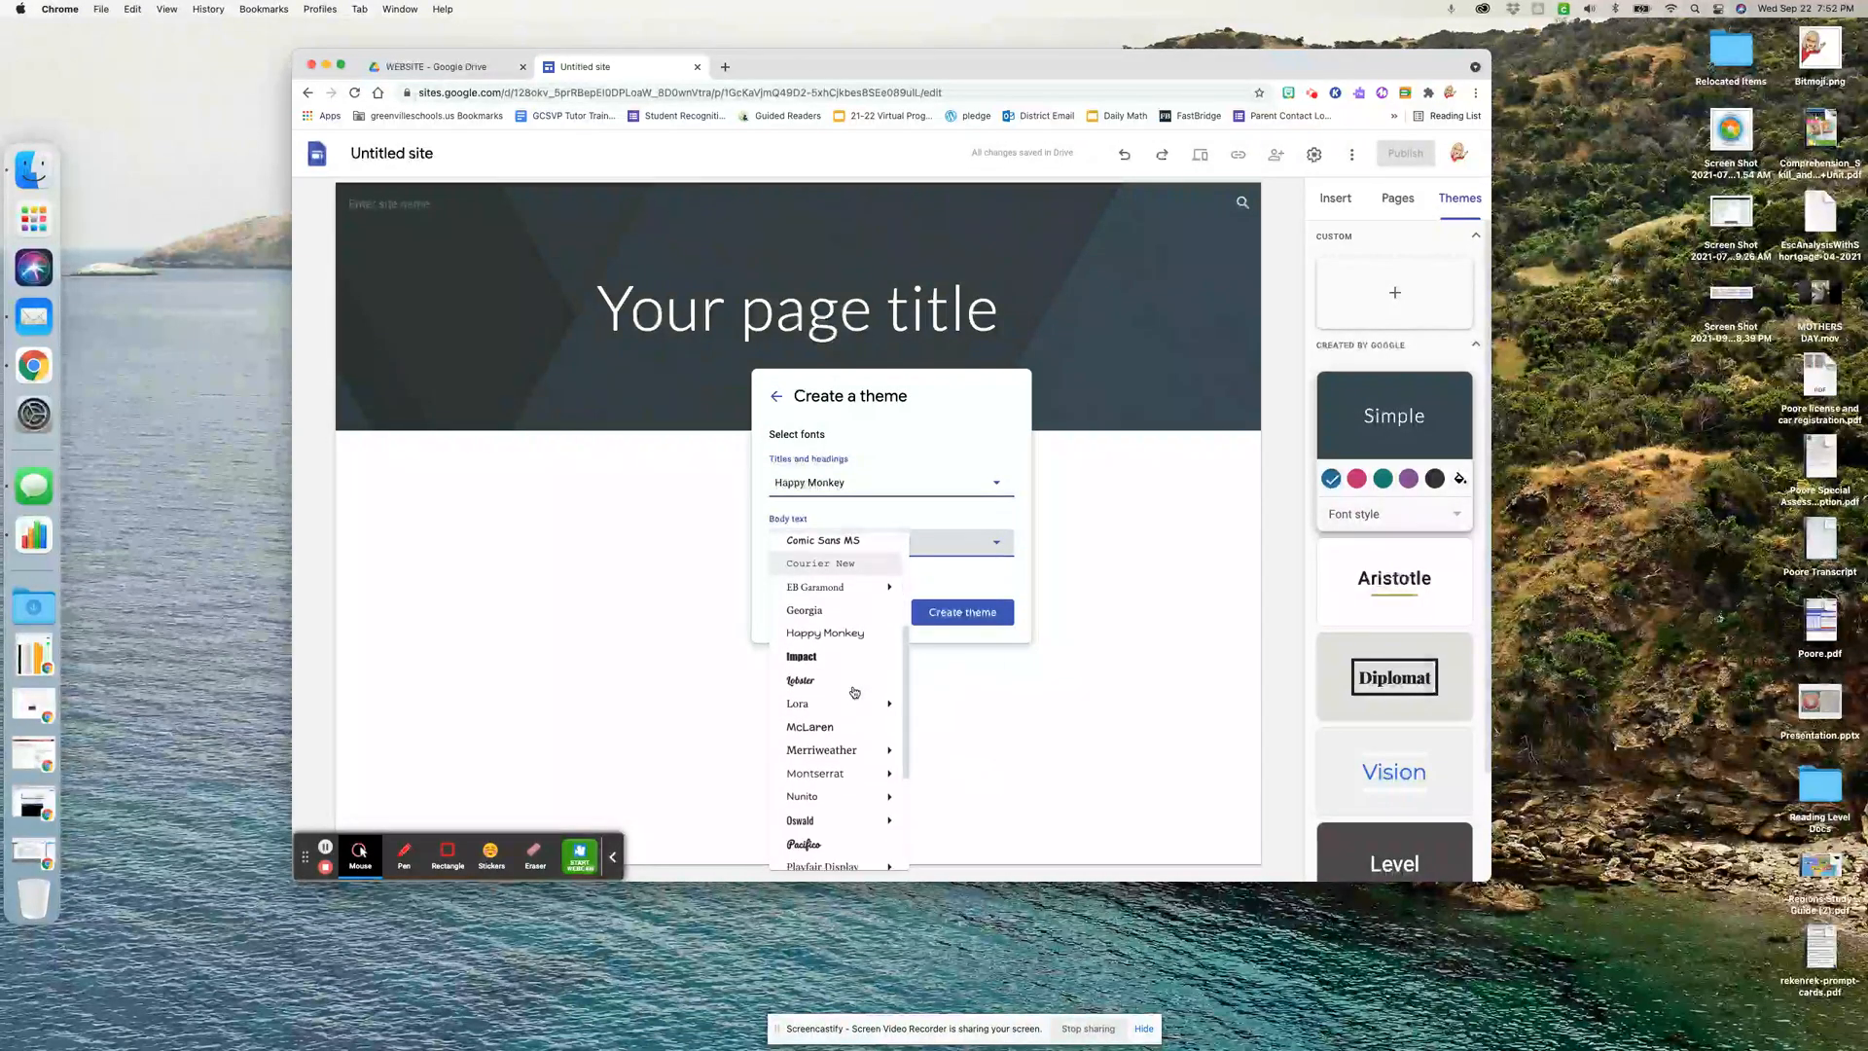
{"action": "left_click", "coordinate": [840, 630]}
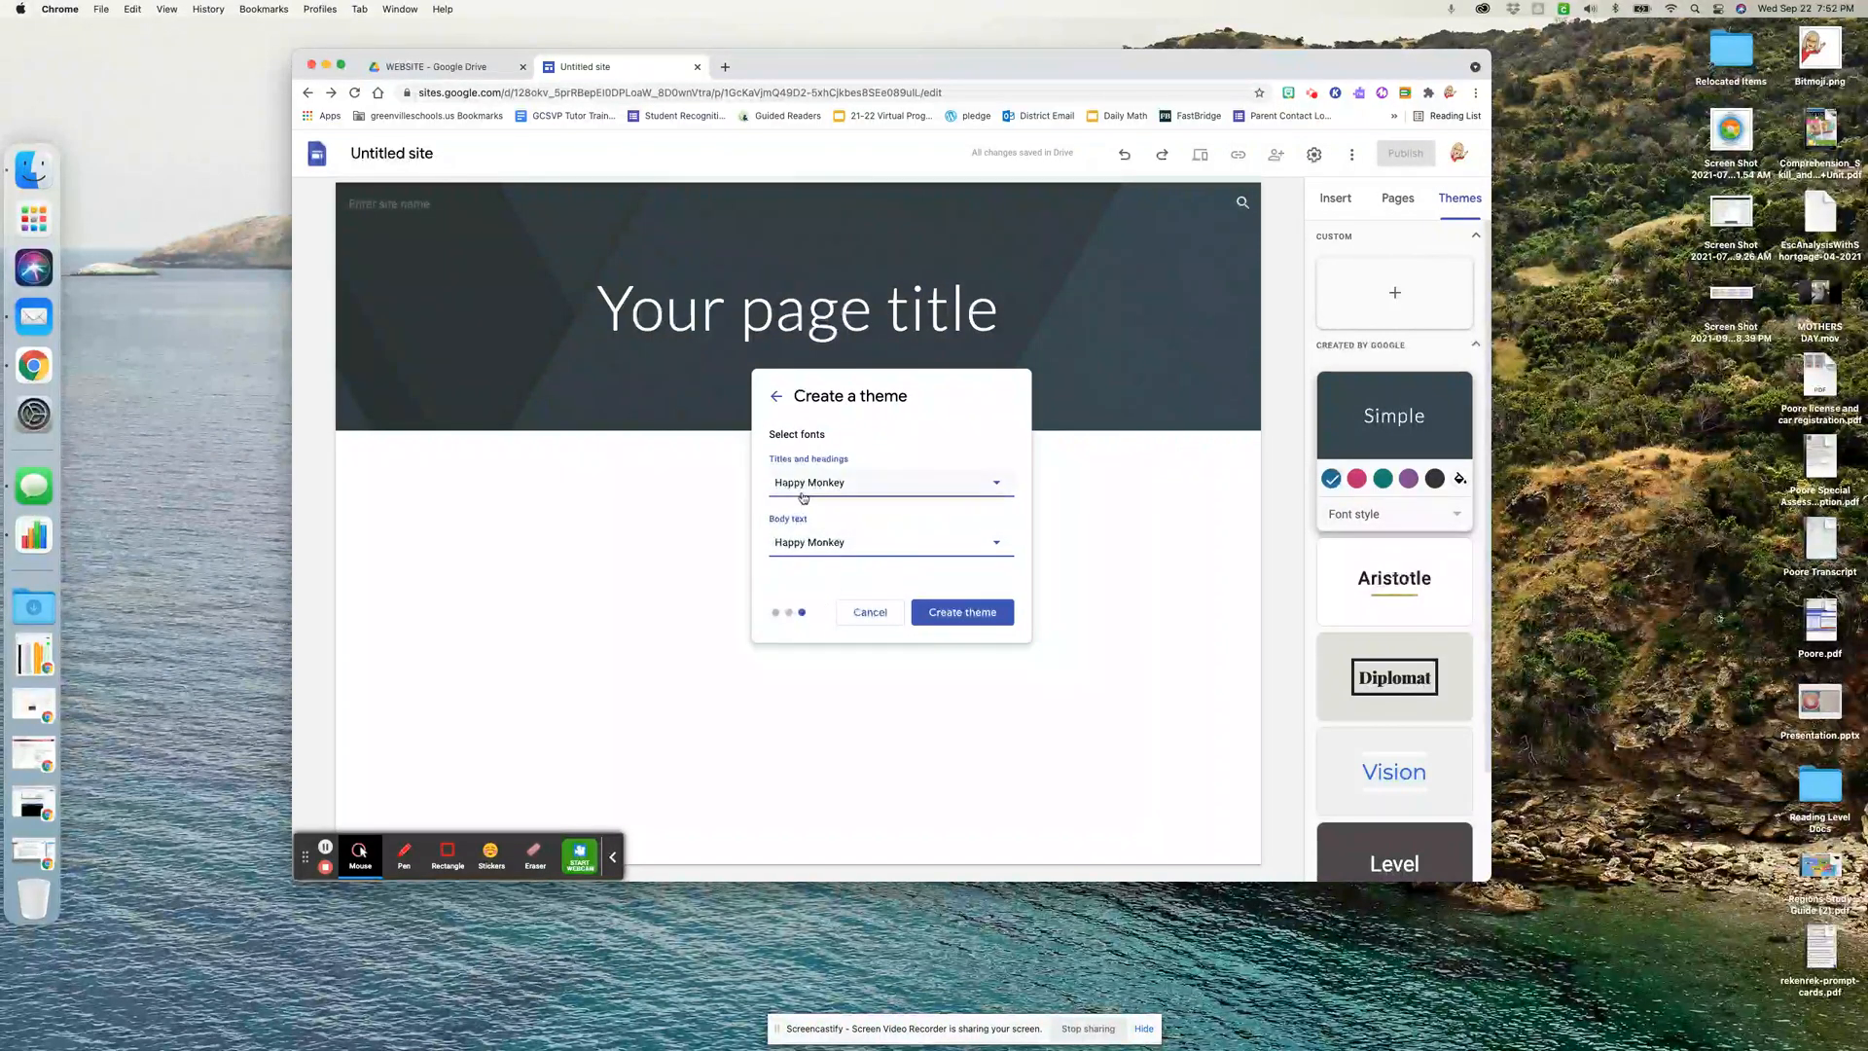
{"action": "left_click", "coordinate": [978, 607]}
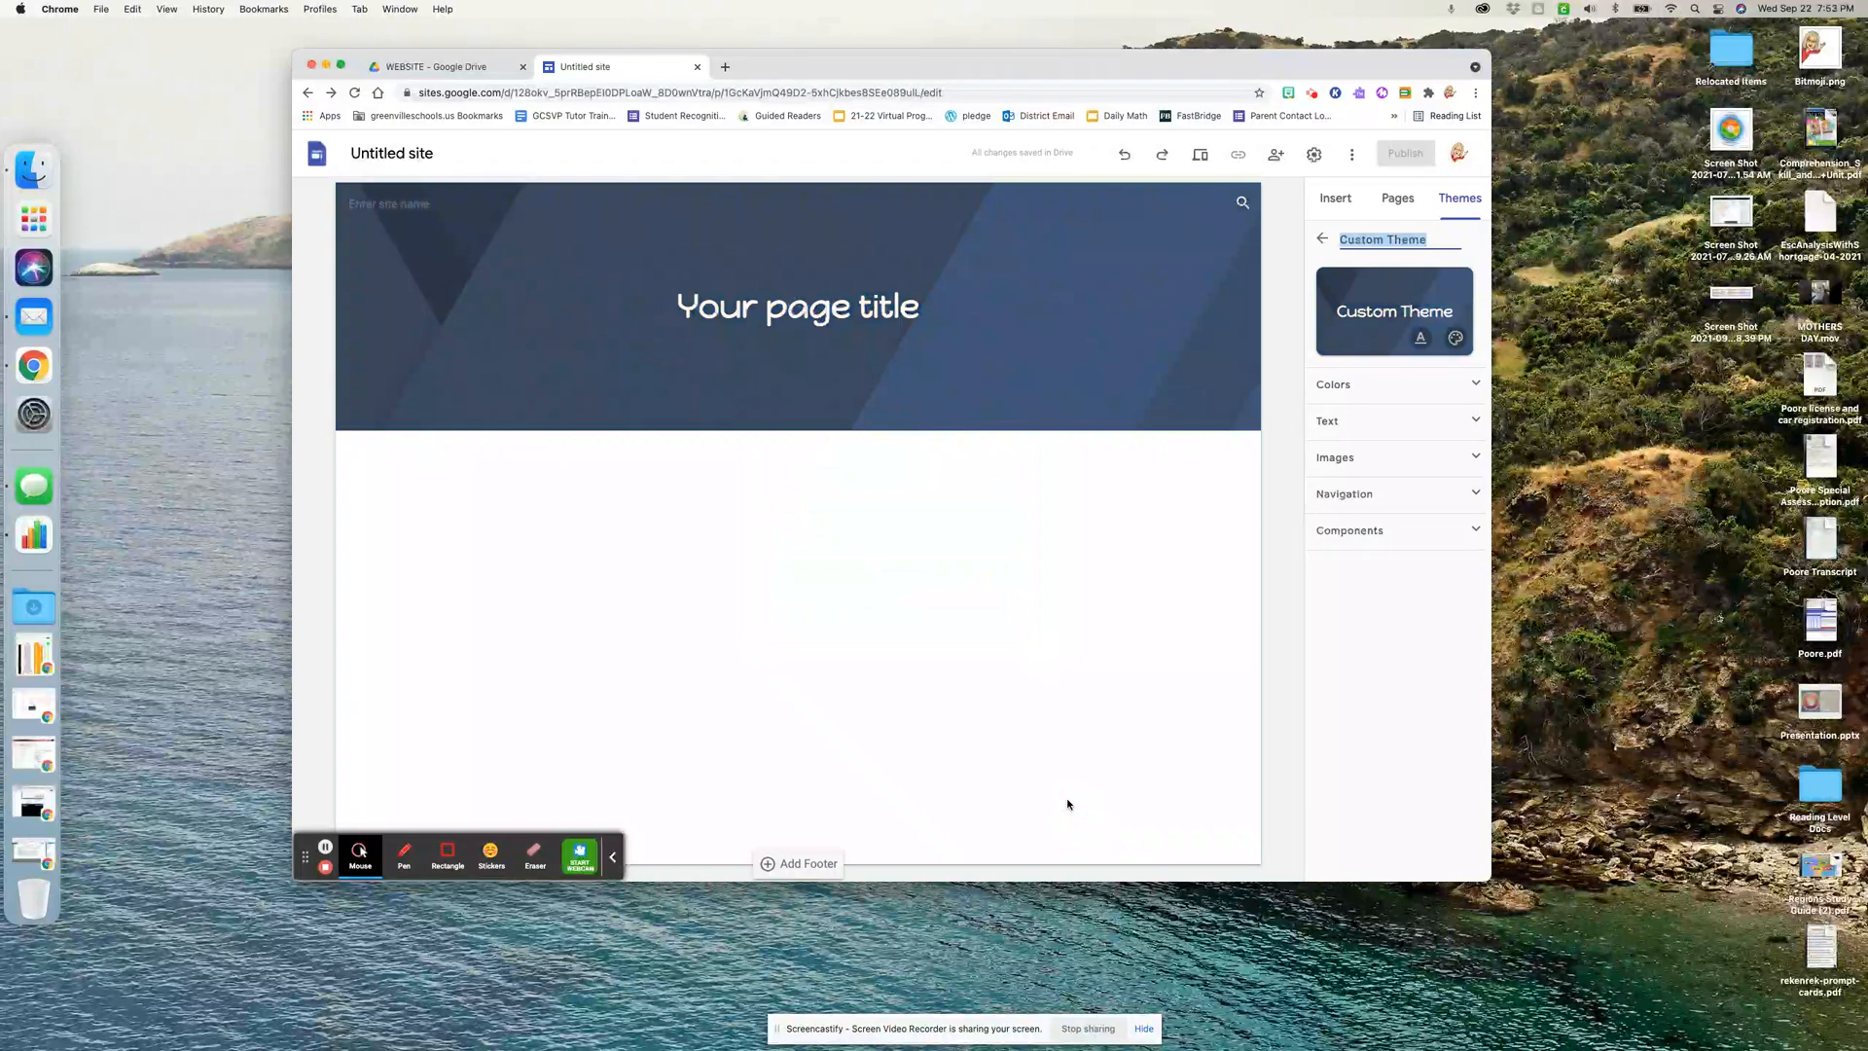
Examine the custom theme's settings for colors, text, images and components without changing any of them
{"action": "mouse_move", "coordinate": [682, 425]}
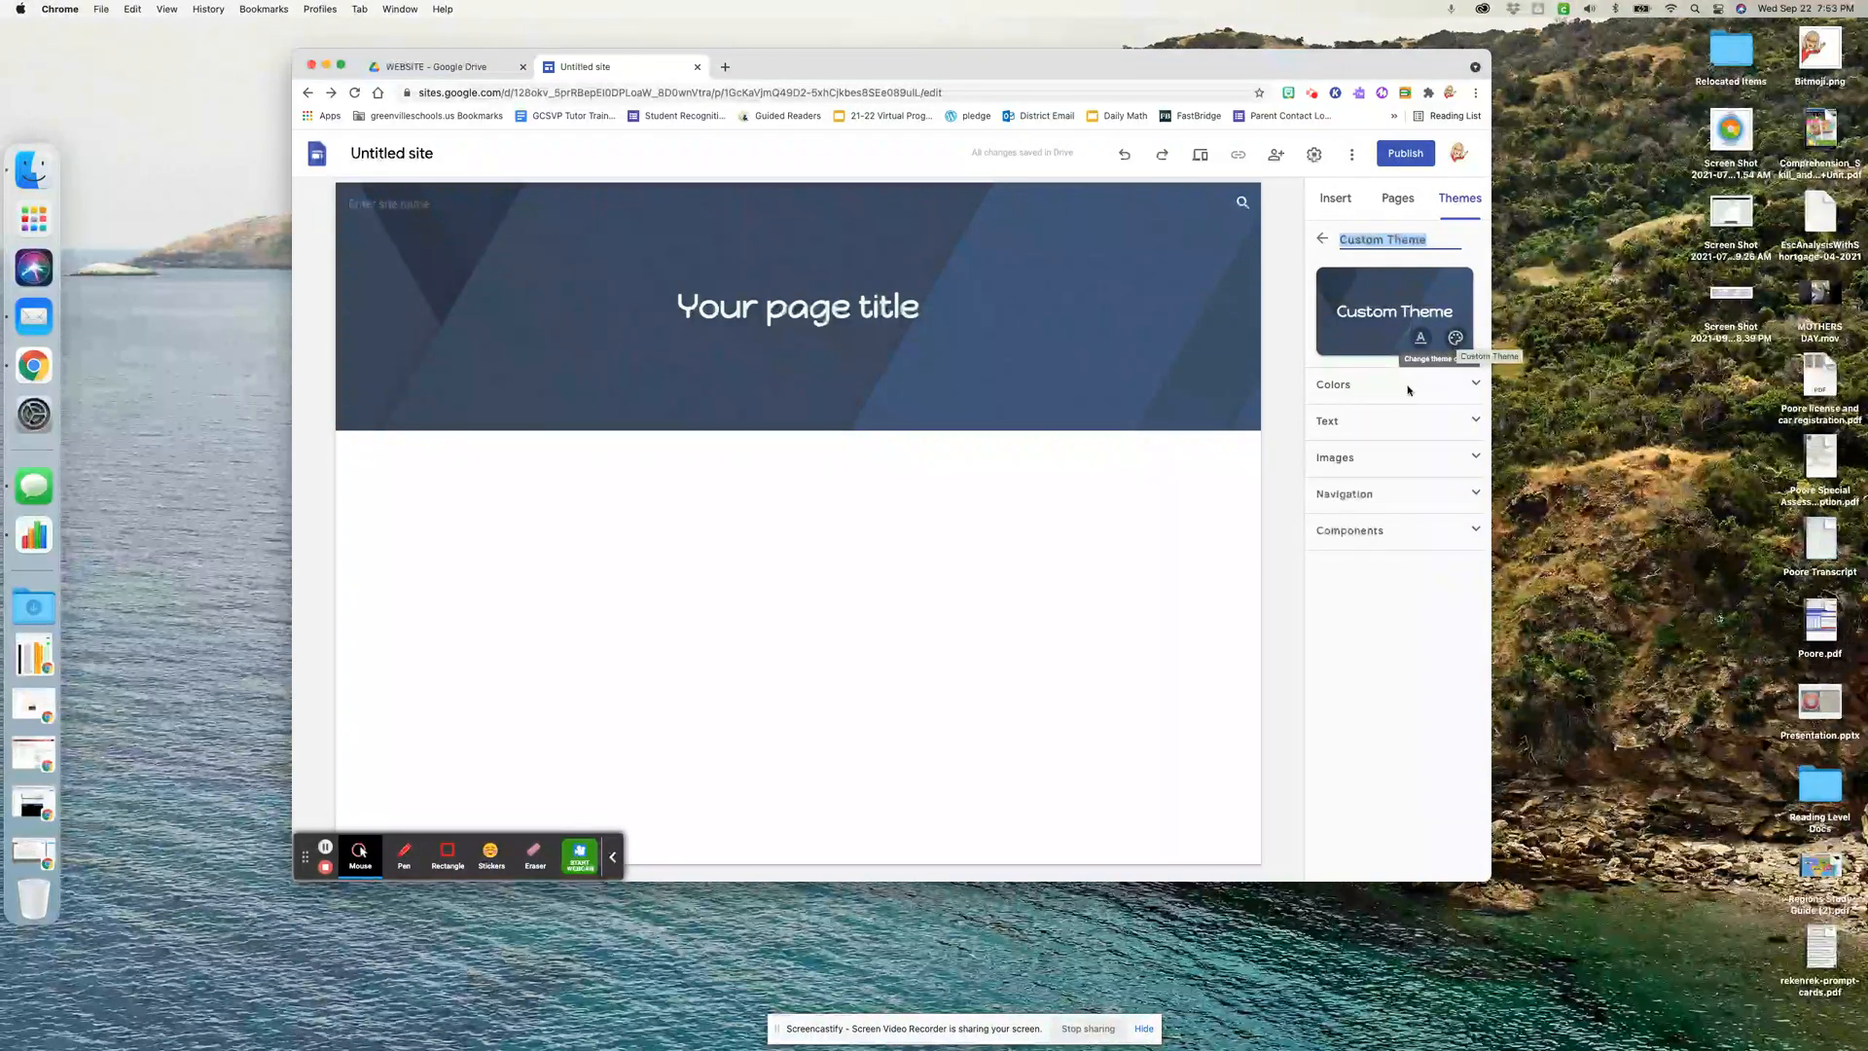
{"action": "left_click", "coordinate": [1359, 386]}
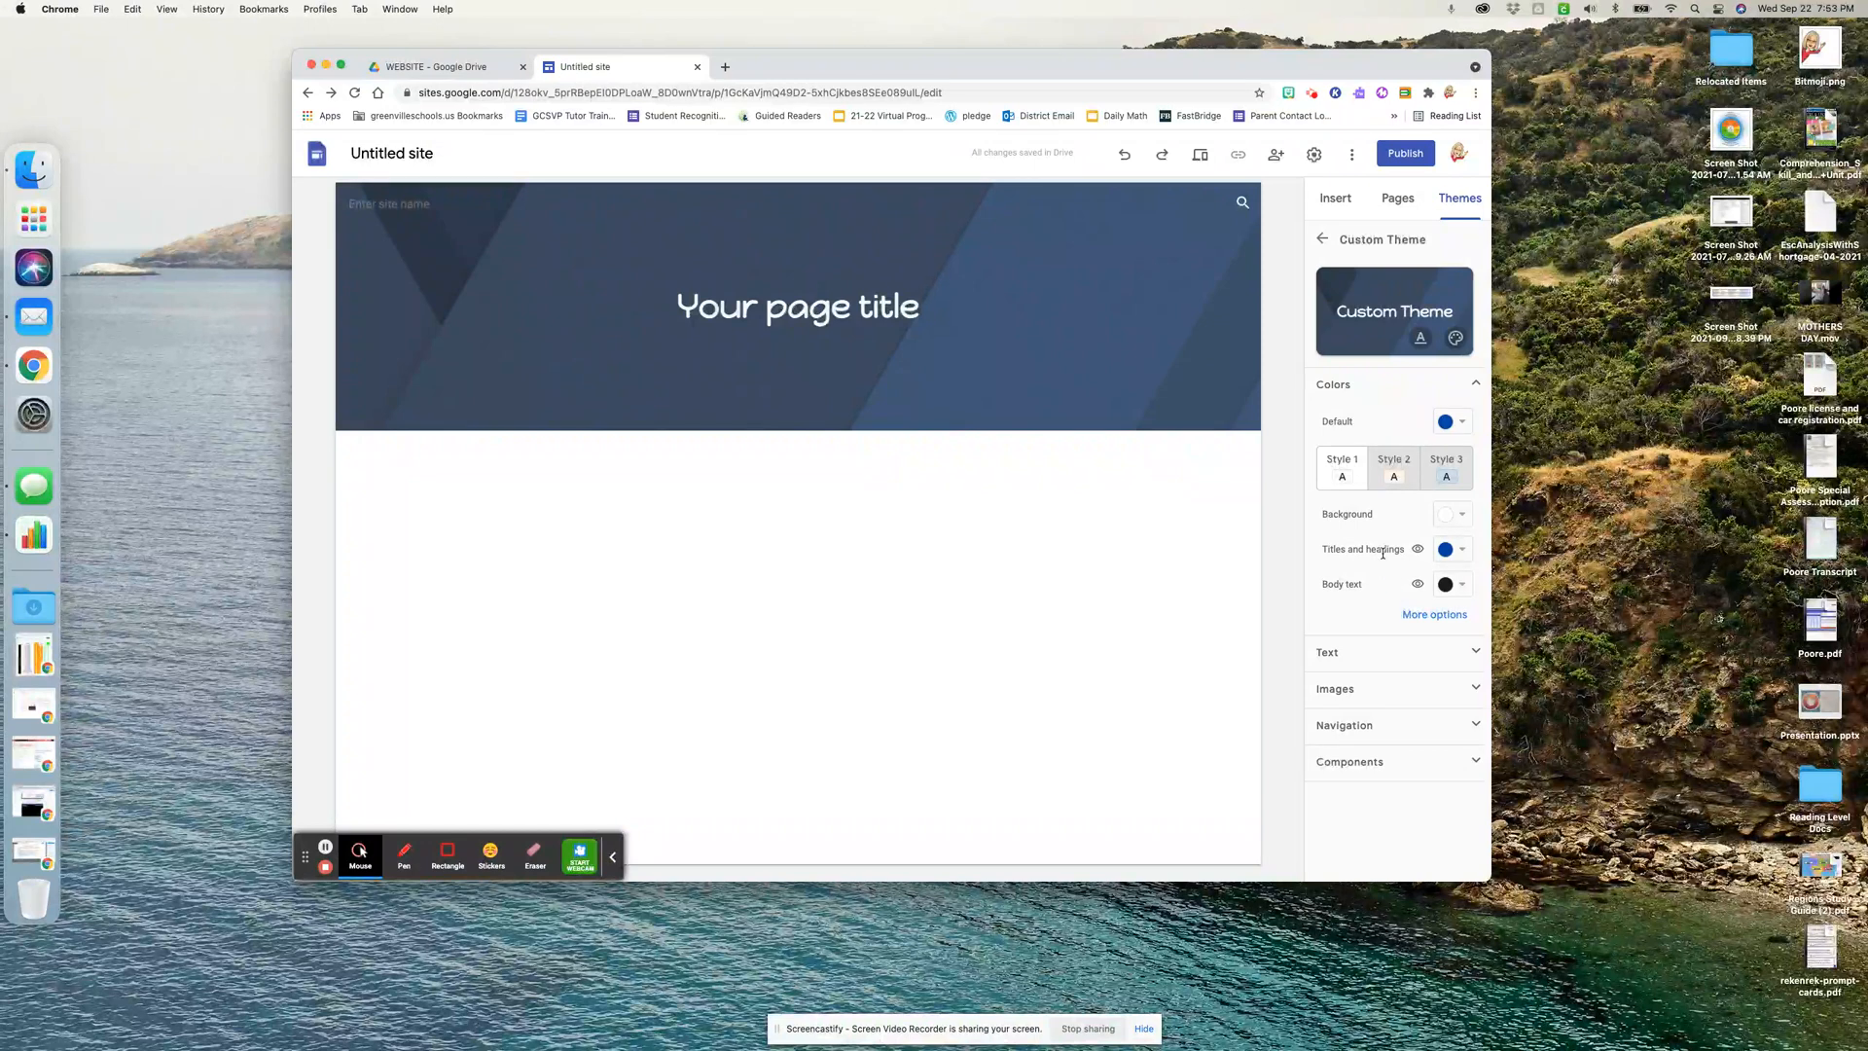
{"action": "left_click", "coordinate": [1370, 387]}
{"action": "left_click", "coordinate": [1375, 422]}
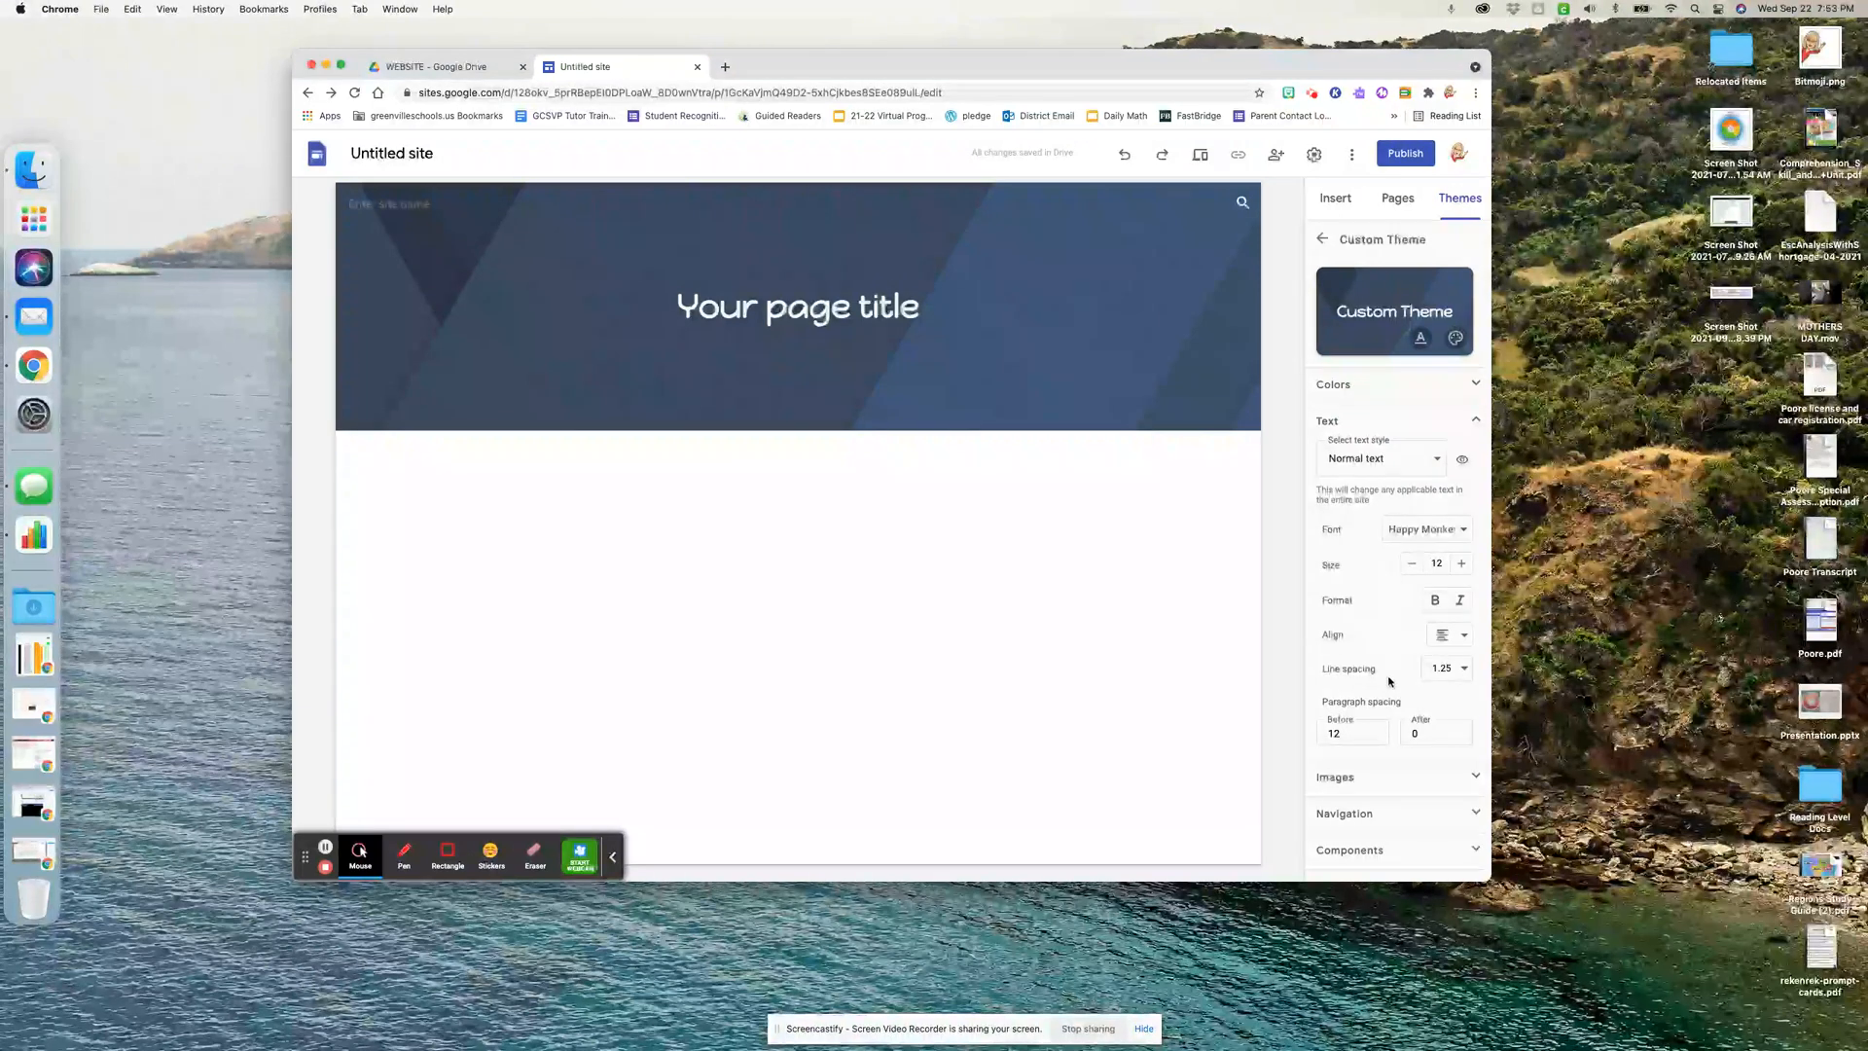
{"action": "left_click", "coordinate": [1378, 420]}
{"action": "left_click", "coordinate": [1373, 461]}
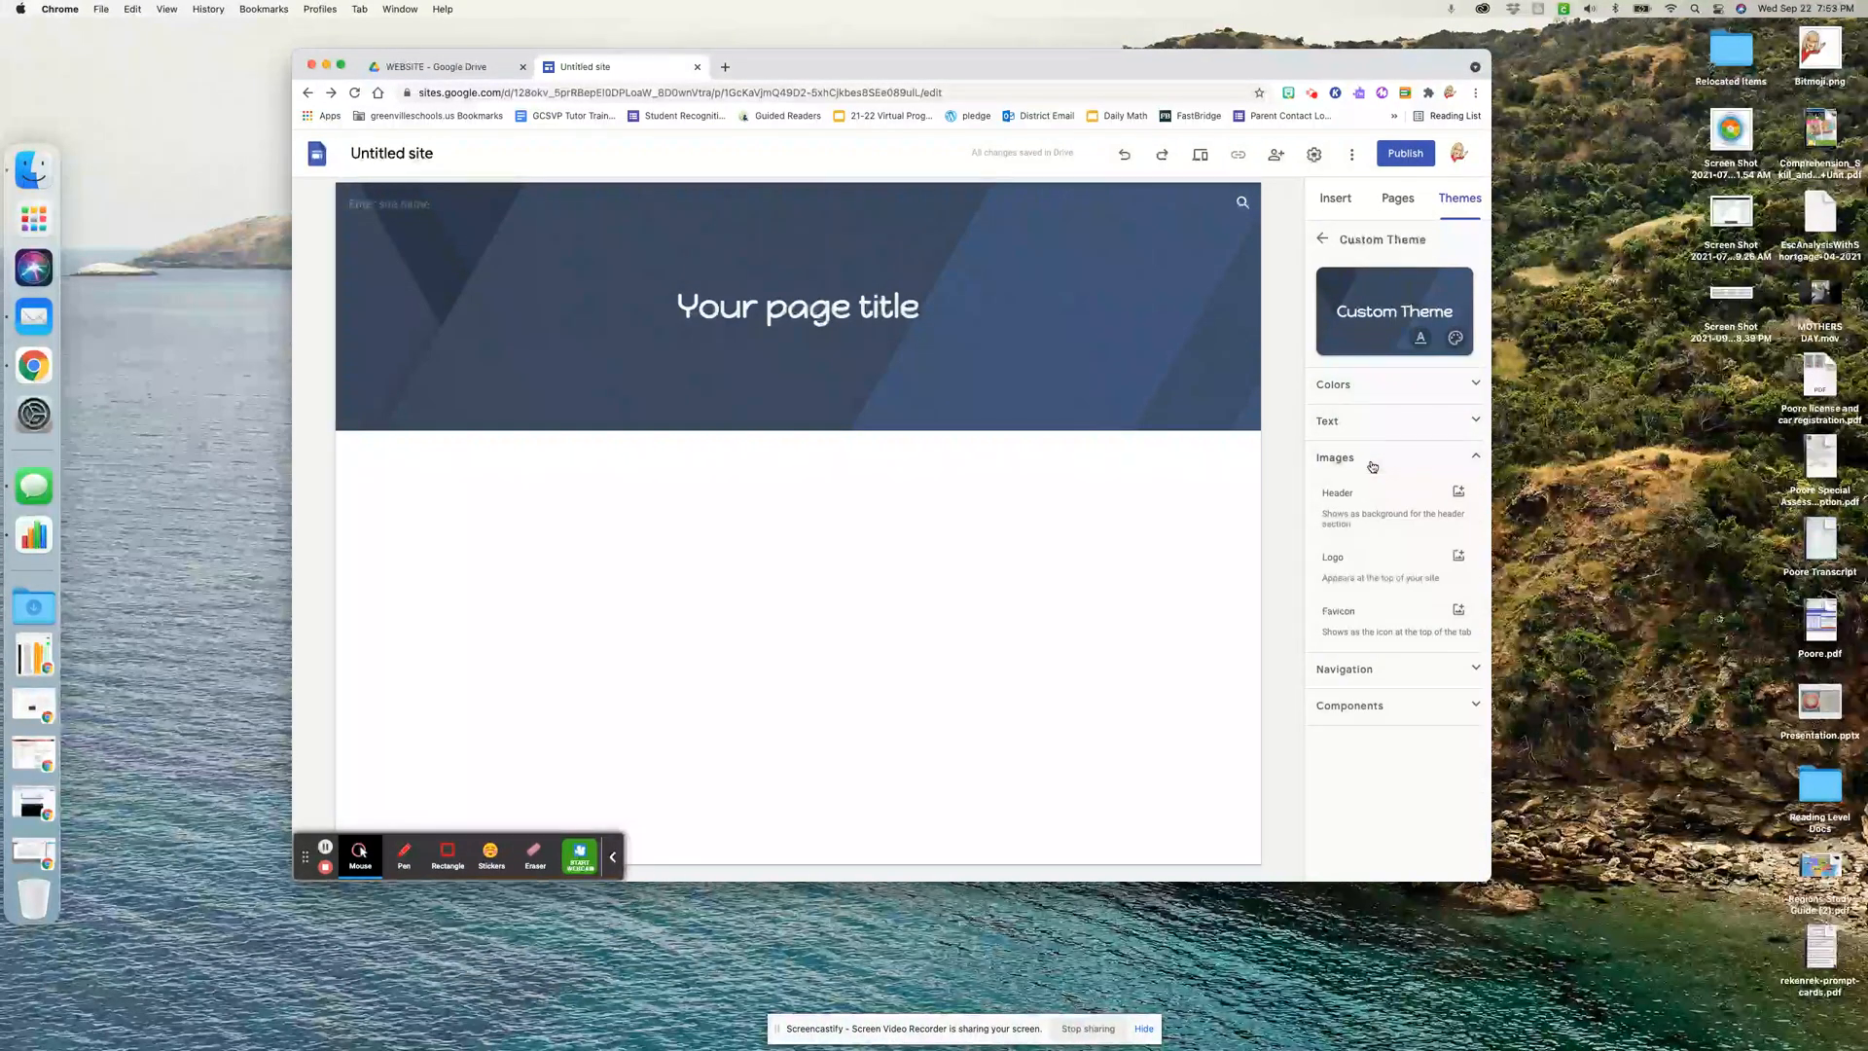
{"action": "left_click", "coordinate": [1372, 464]}
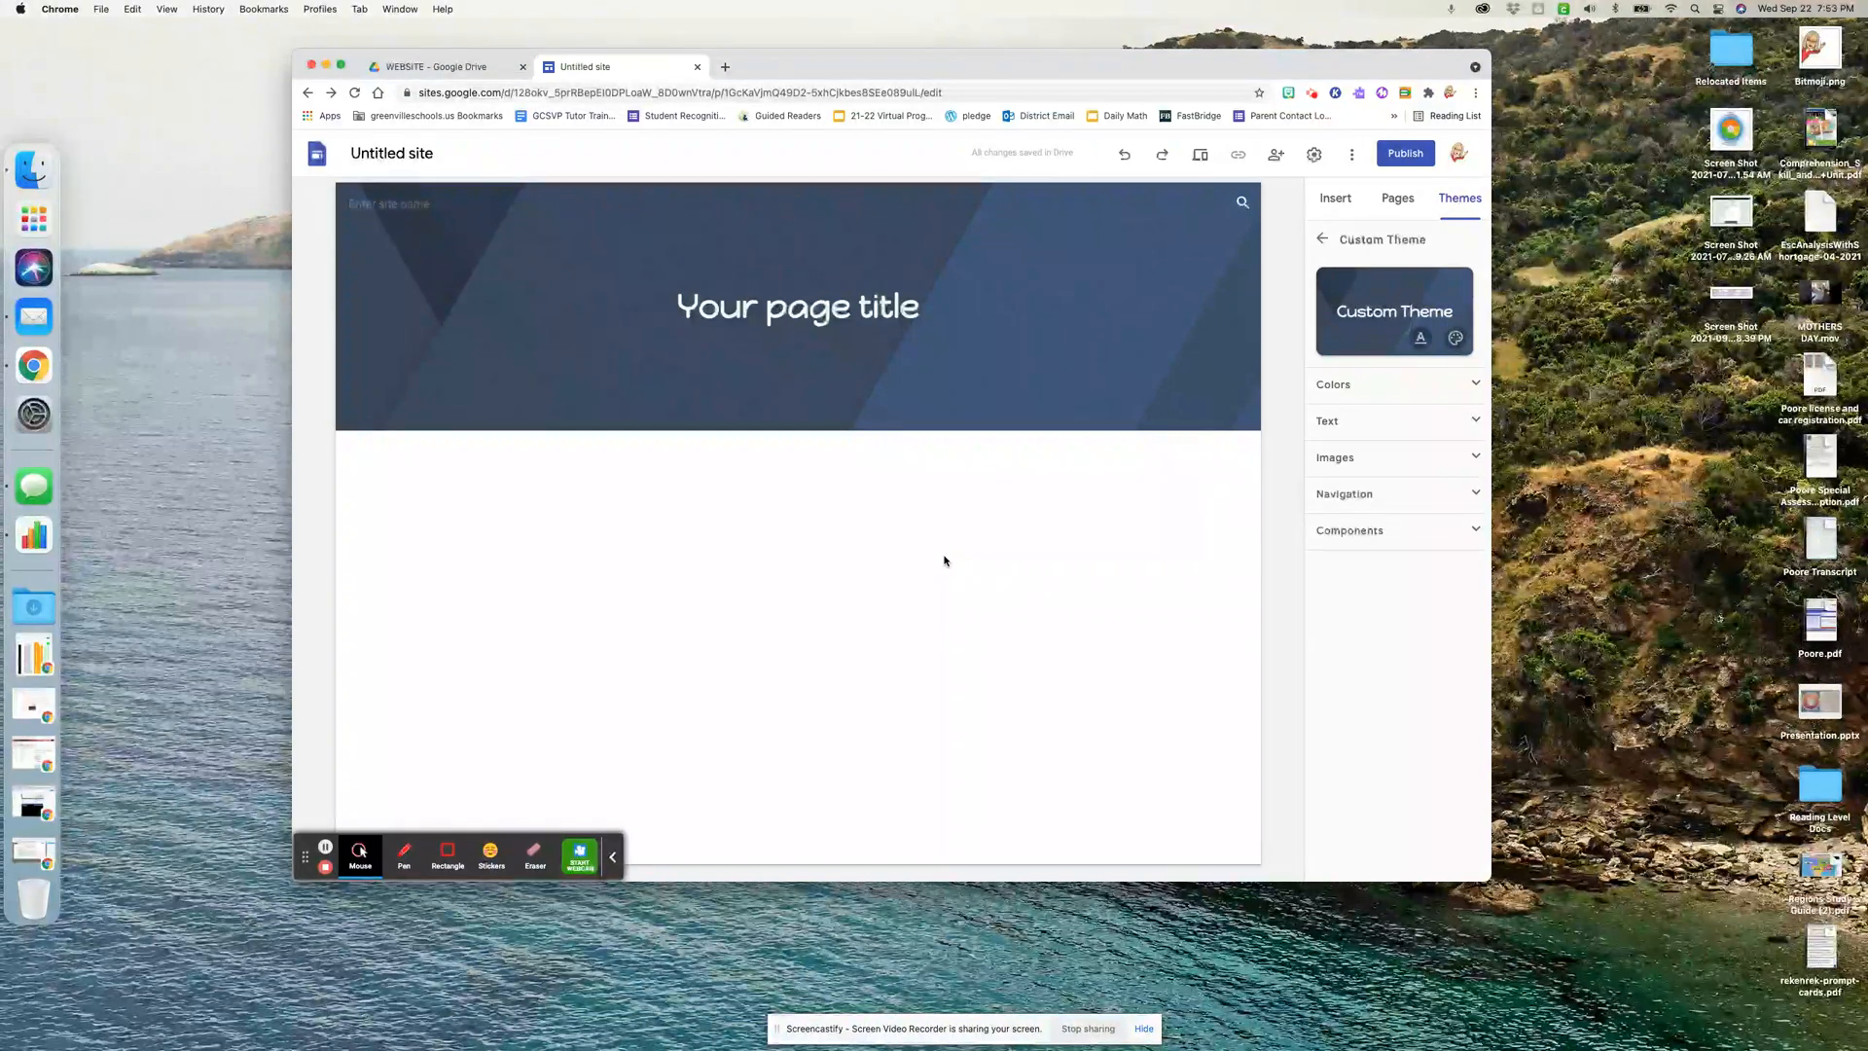
{"action": "left_click", "coordinate": [1357, 531]}
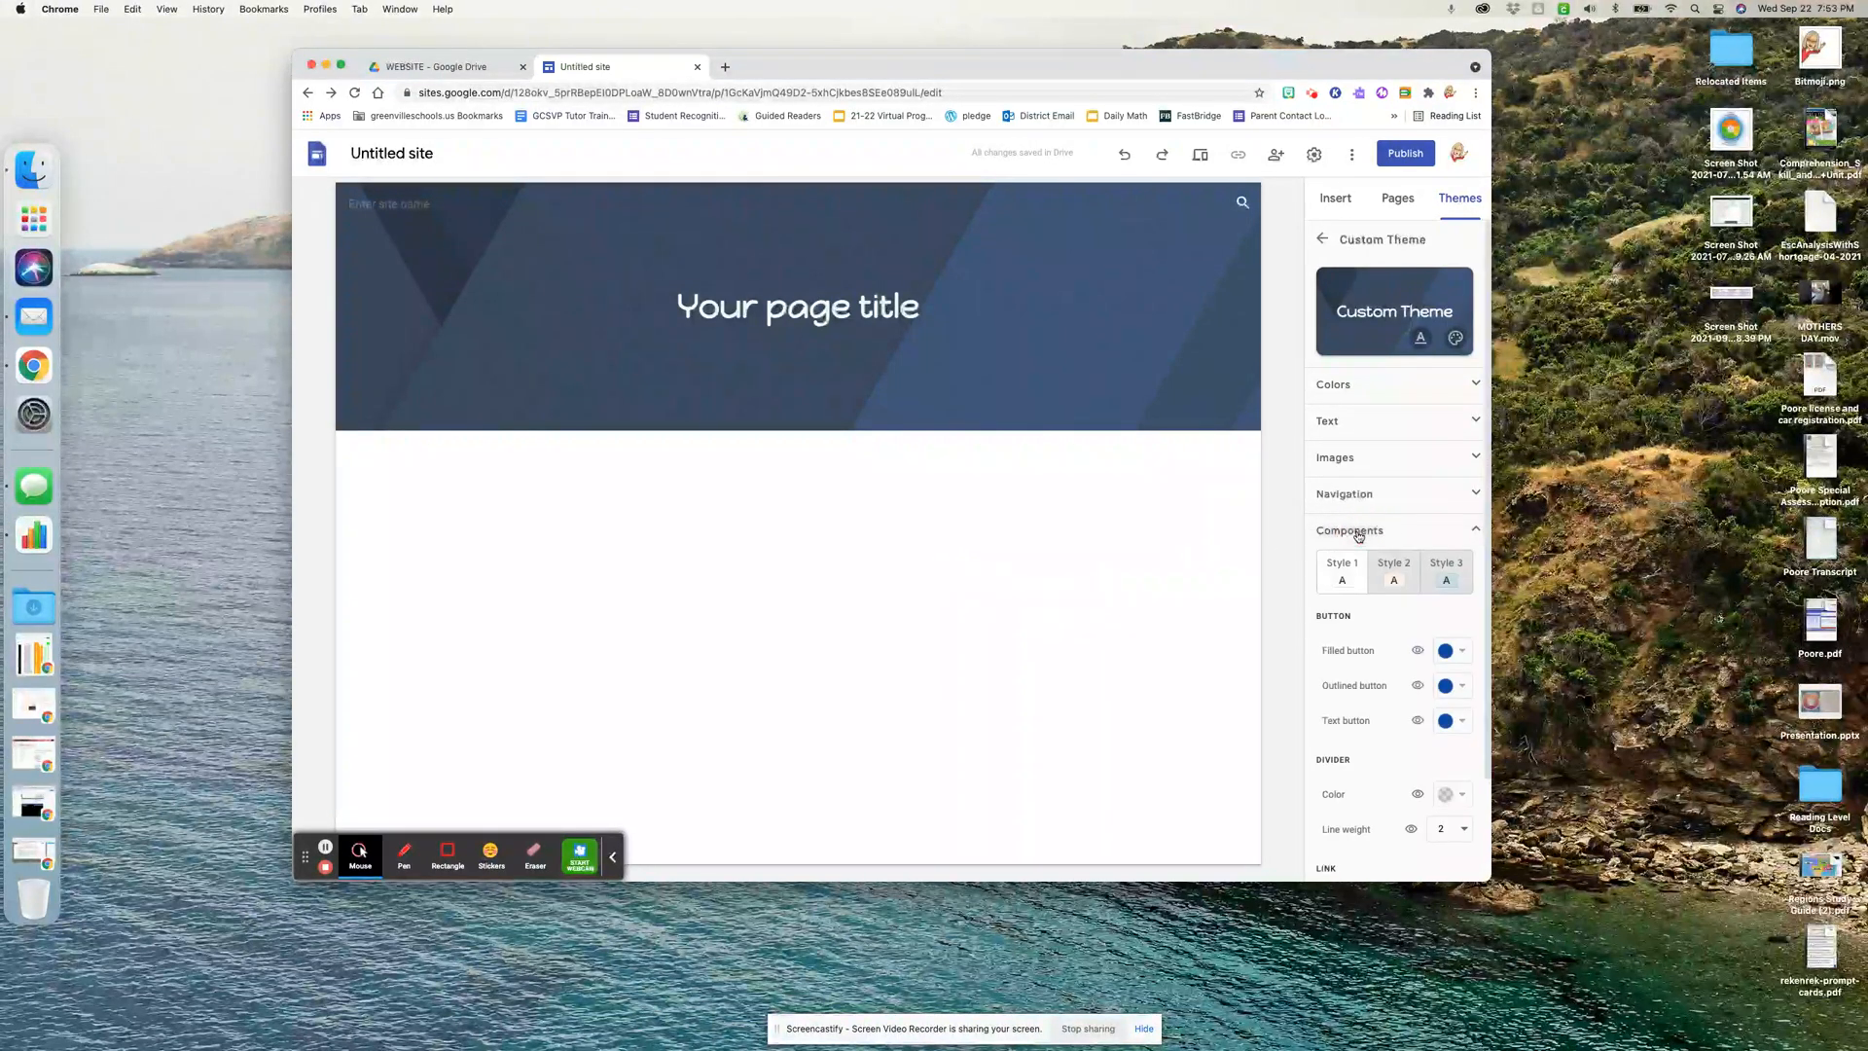
{"action": "scroll", "coordinate": [1351, 651], "scroll_direction": "down", "scroll_amount": 3}
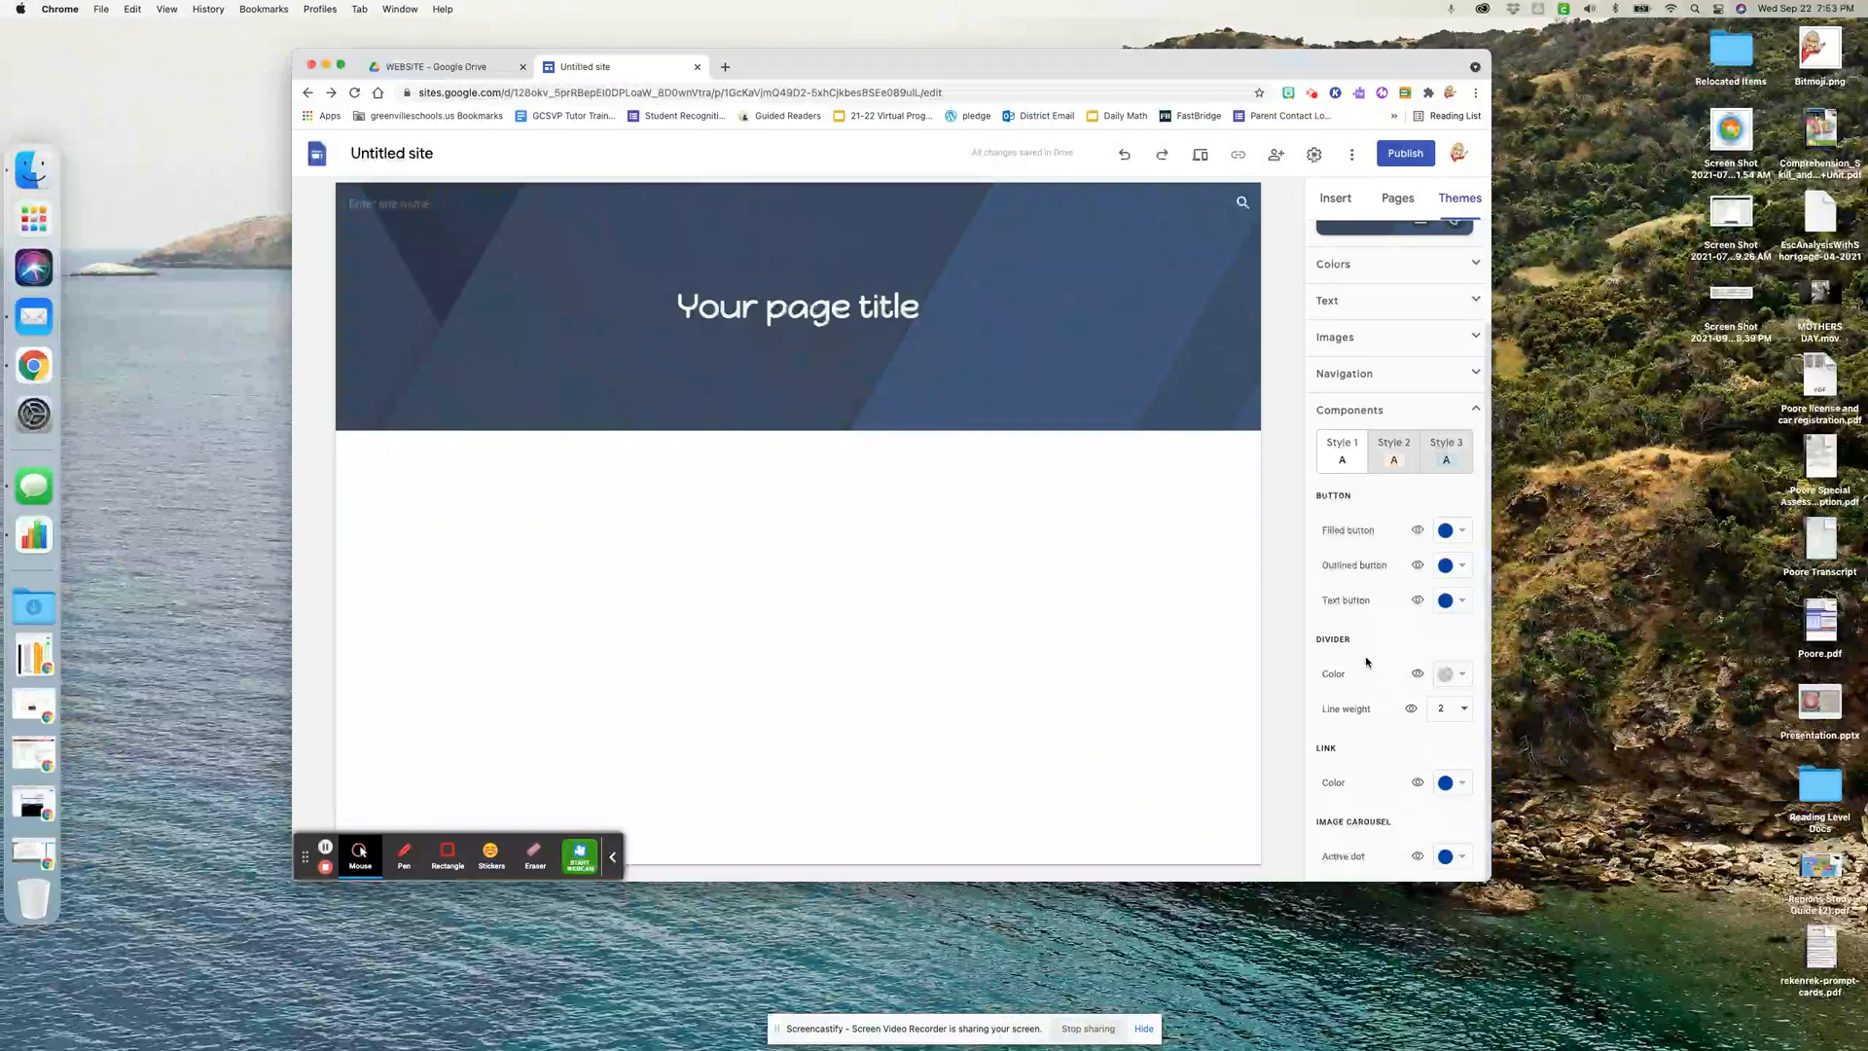
{"action": "left_click", "coordinate": [1362, 409]}
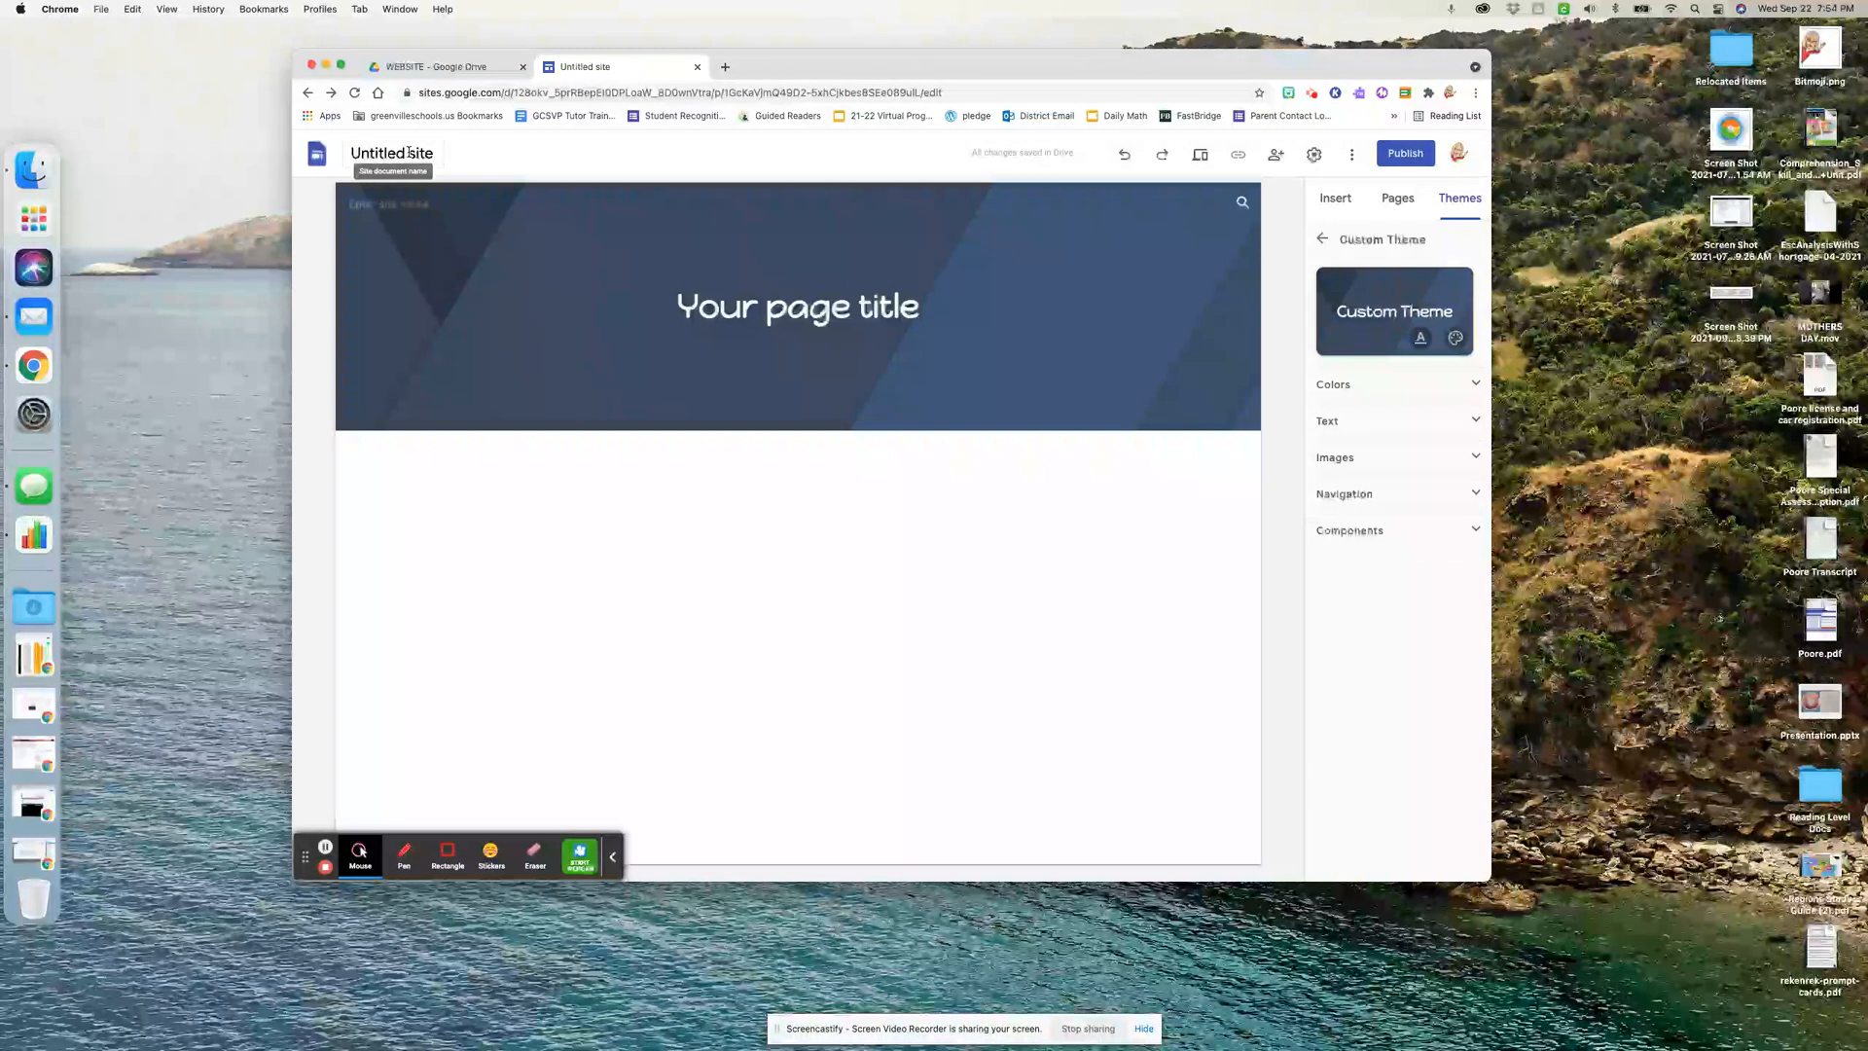
Browse the gallery of replacement images for the page header and leave it without choosing one
{"action": "mouse_move", "coordinate": [483, 386]}
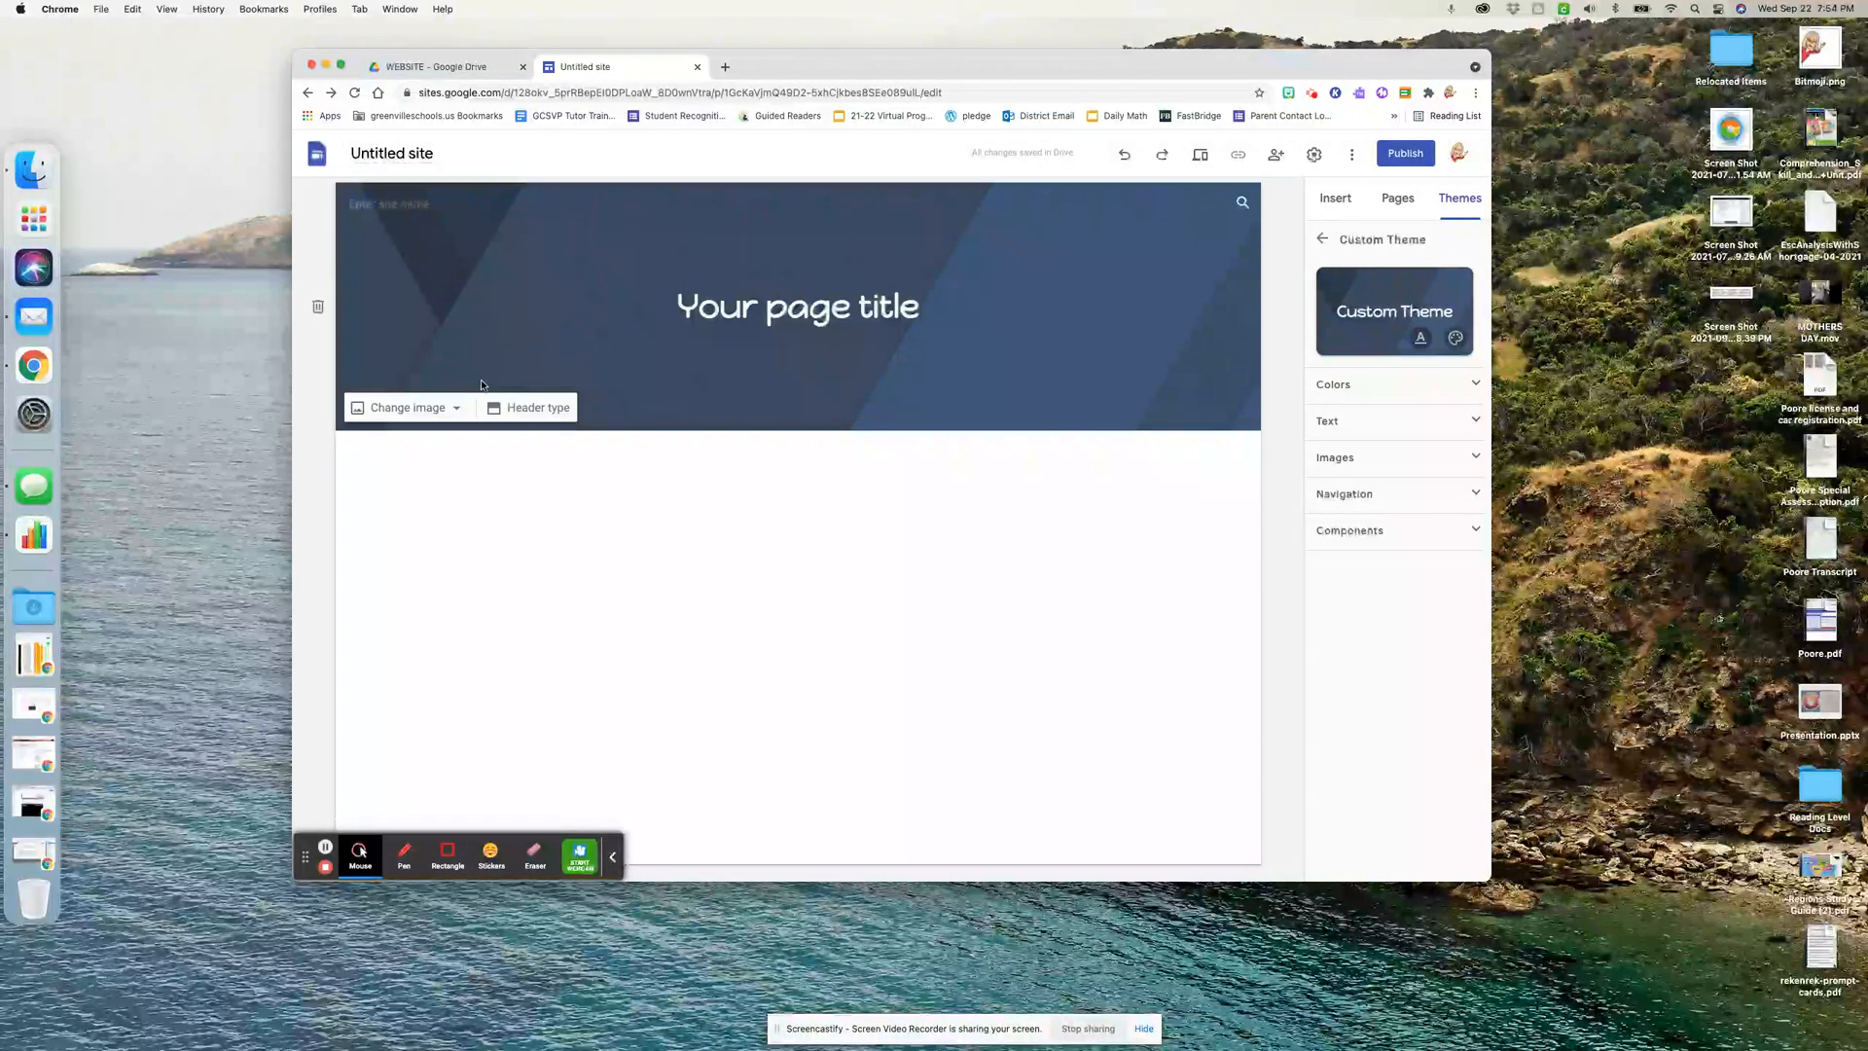
{"action": "left_click", "coordinate": [424, 408]}
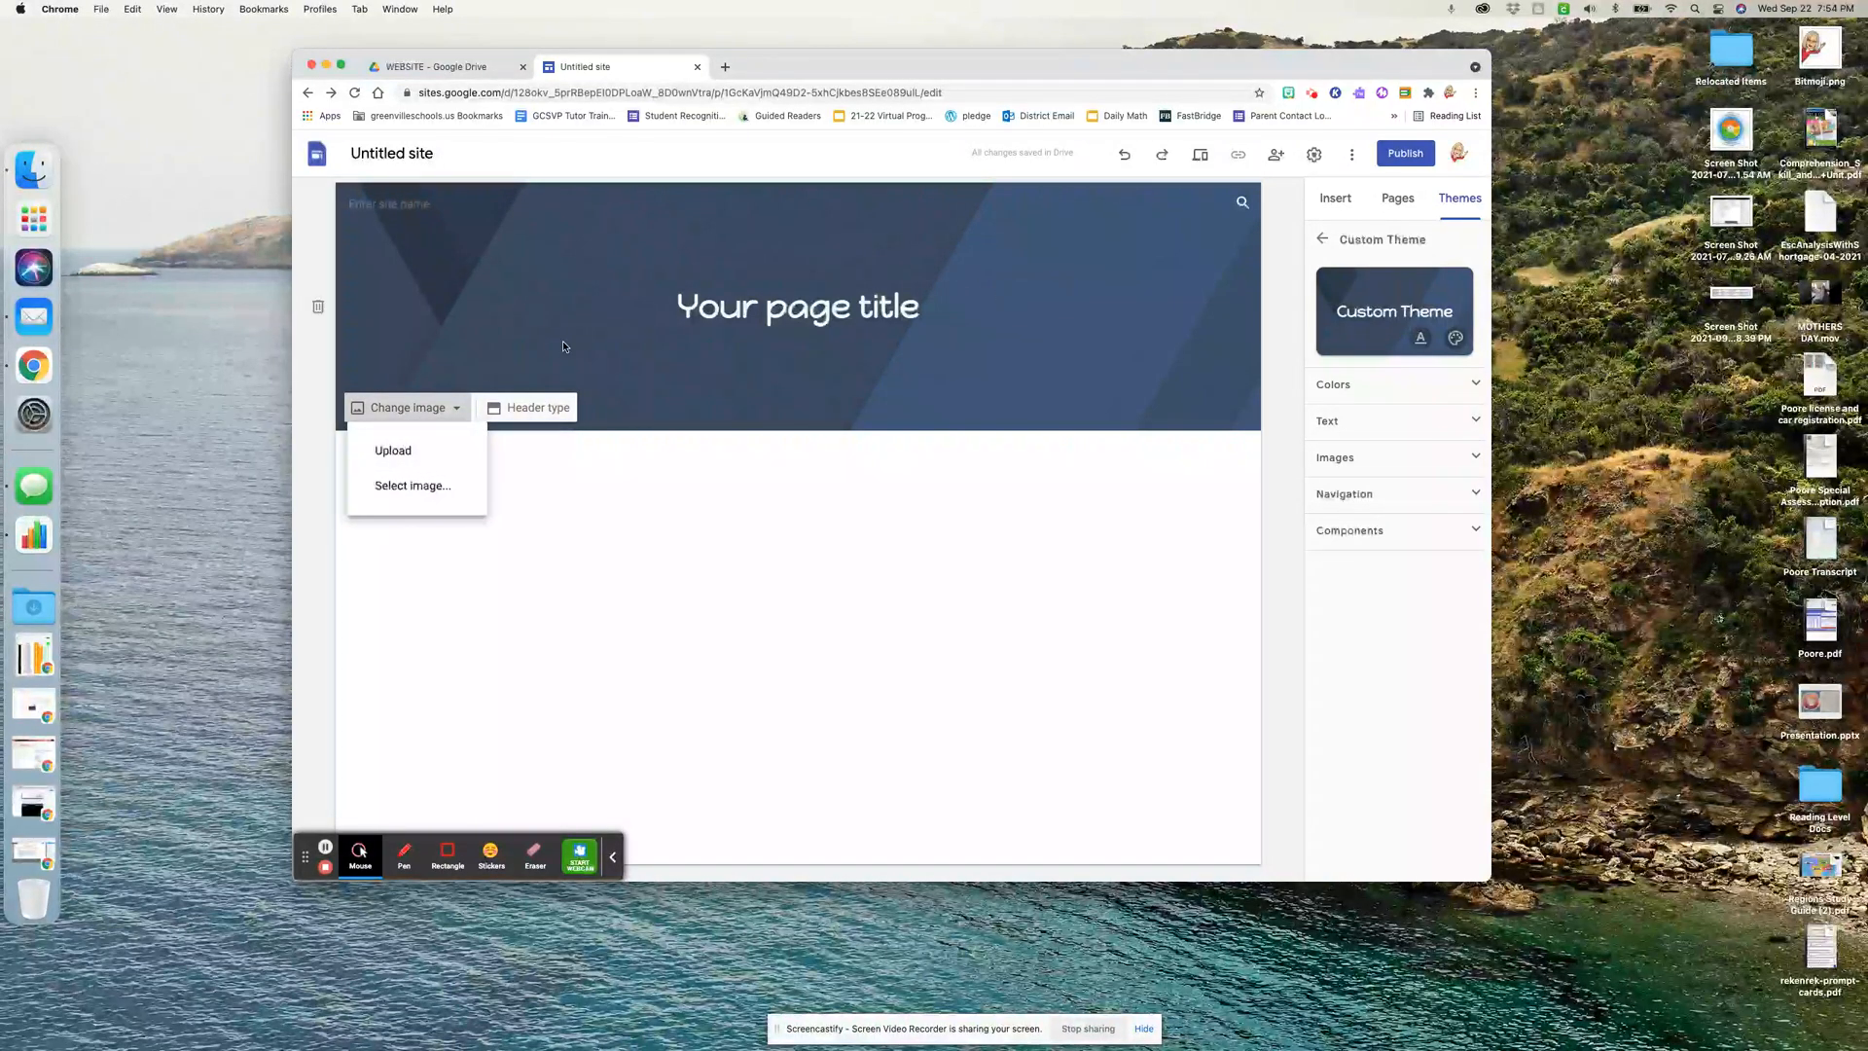
{"action": "left_click", "coordinate": [410, 487]}
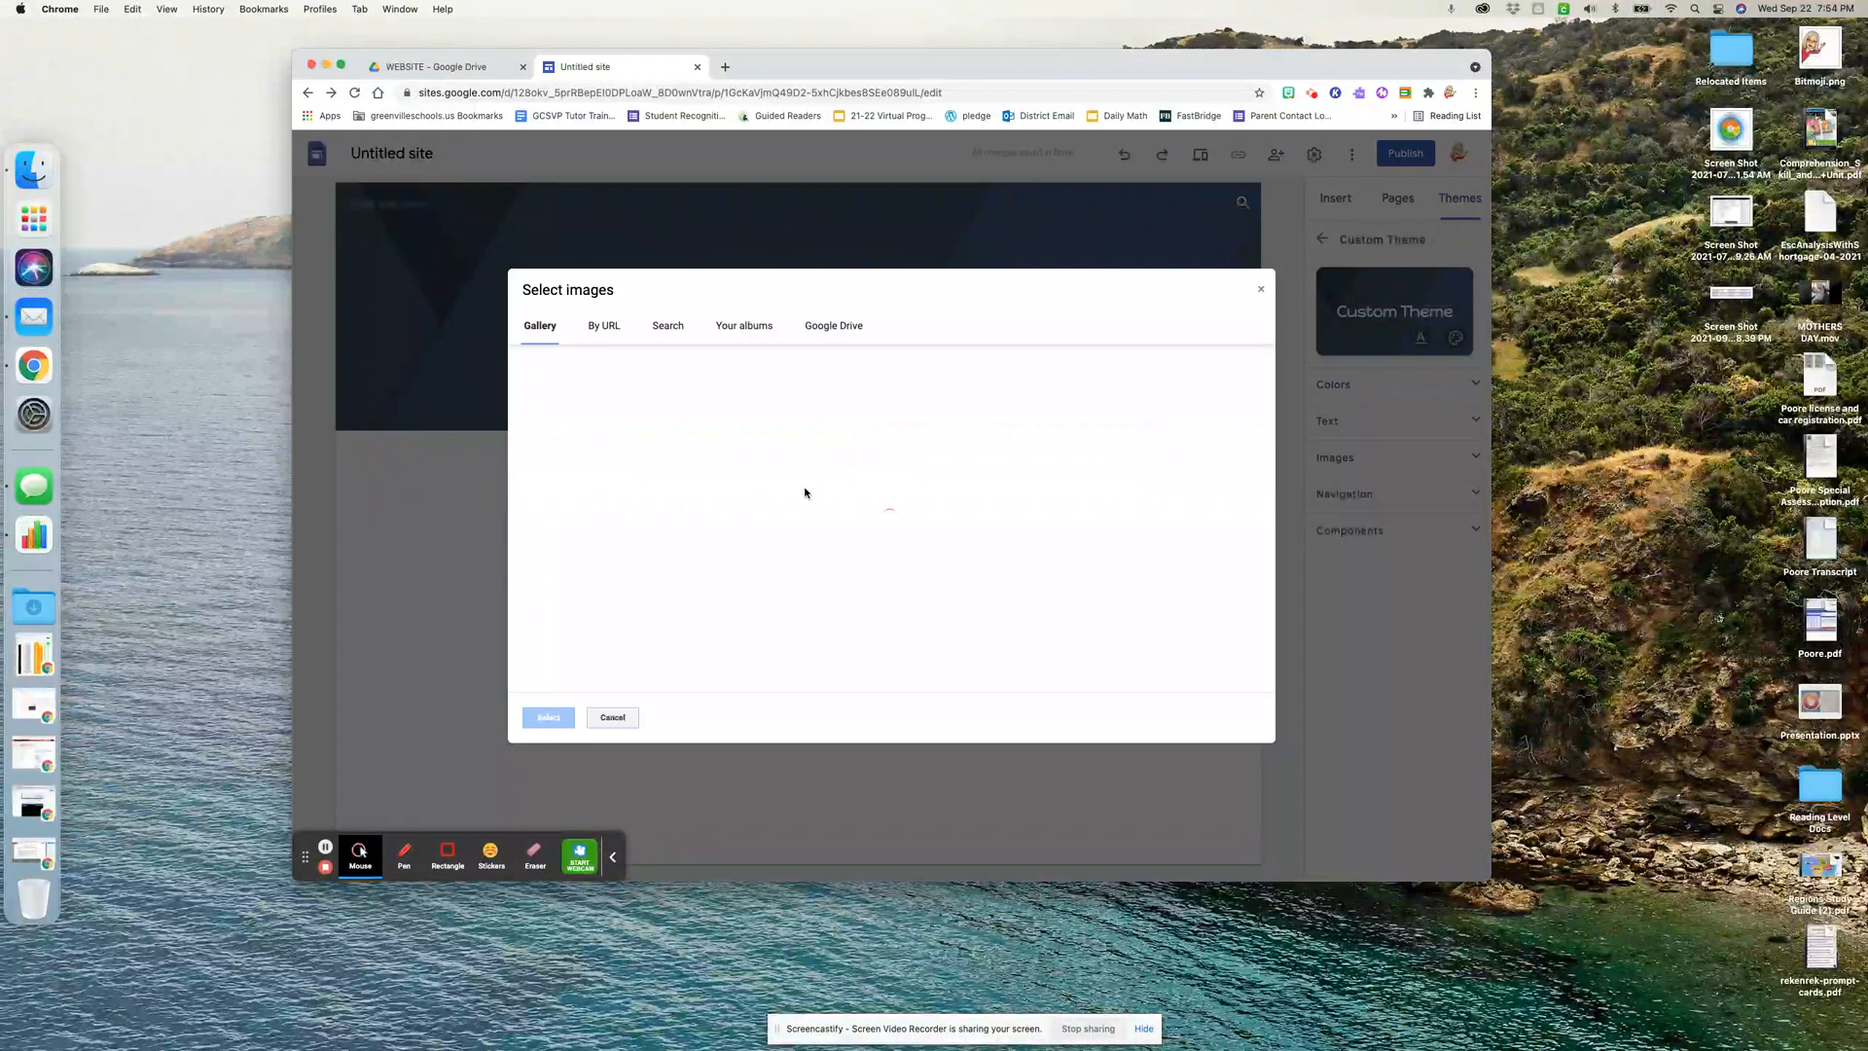
{"action": "scroll", "coordinate": [806, 489], "scroll_direction": "down", "scroll_amount": 15}
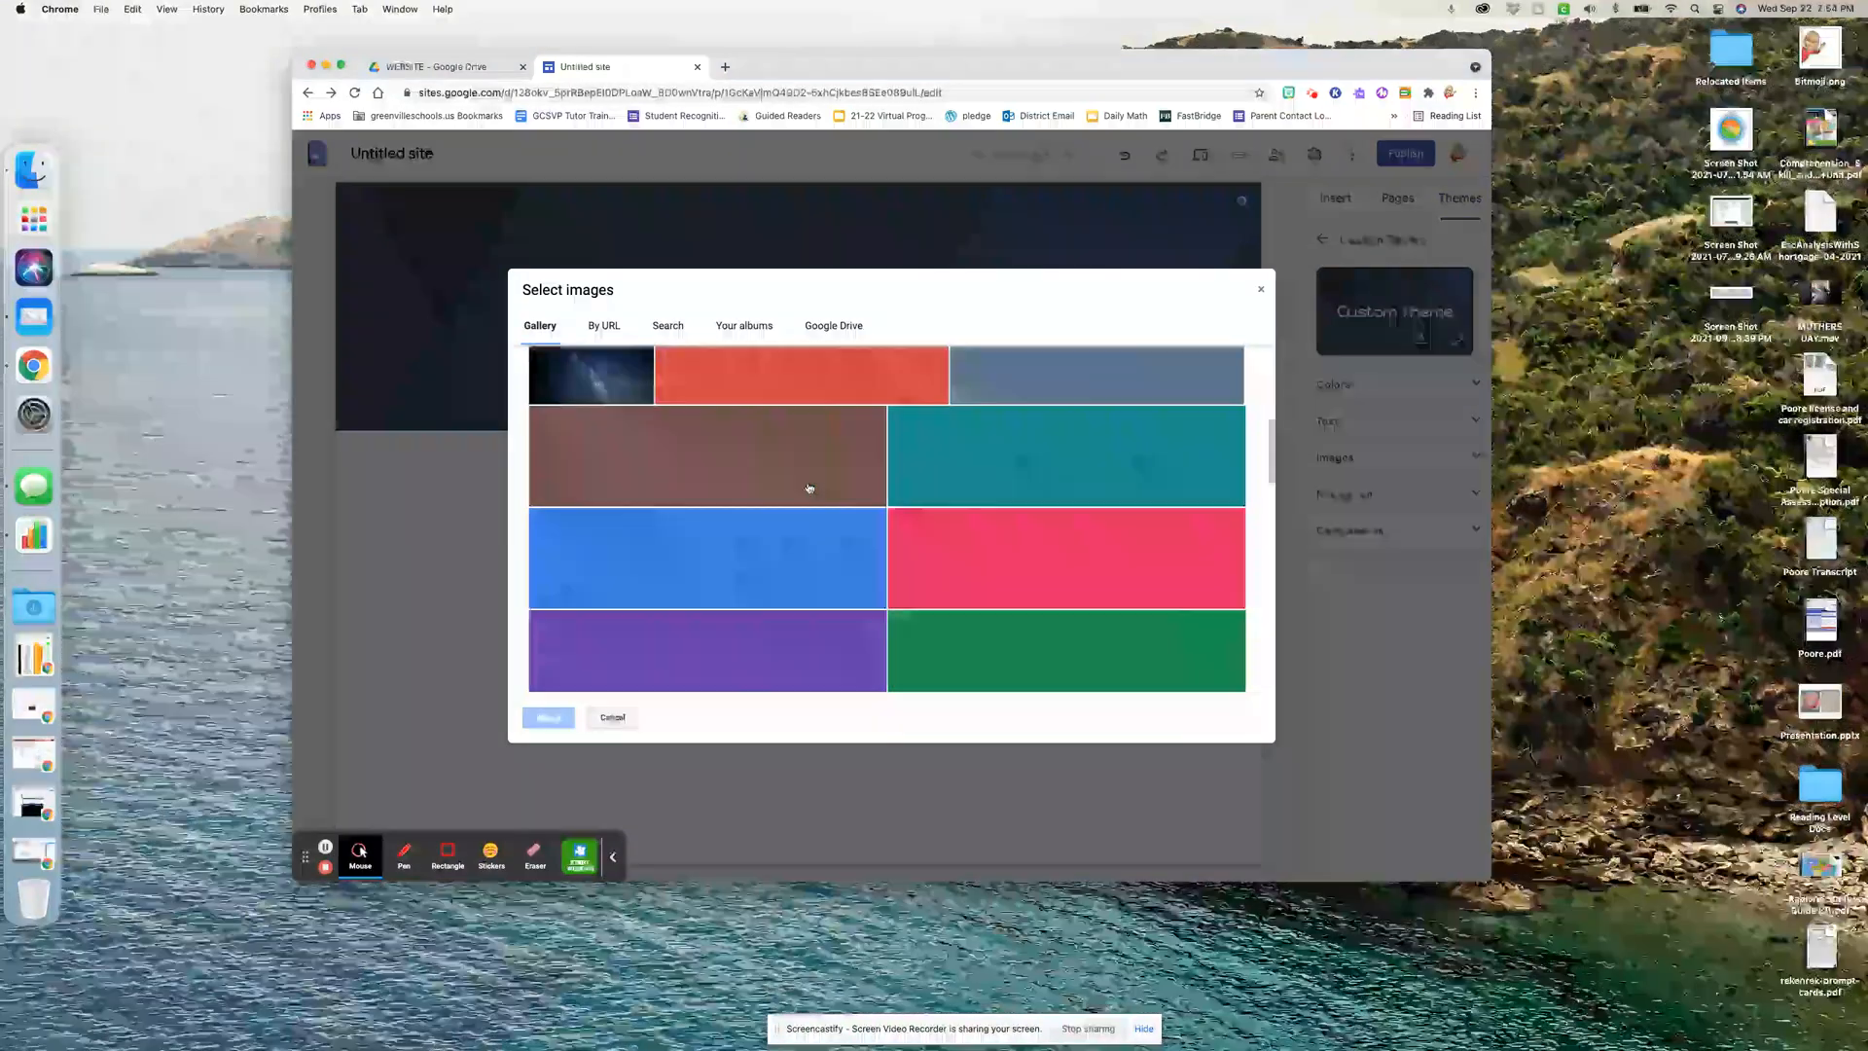
{"action": "scroll", "coordinate": [806, 490], "scroll_direction": "up", "scroll_amount": 15}
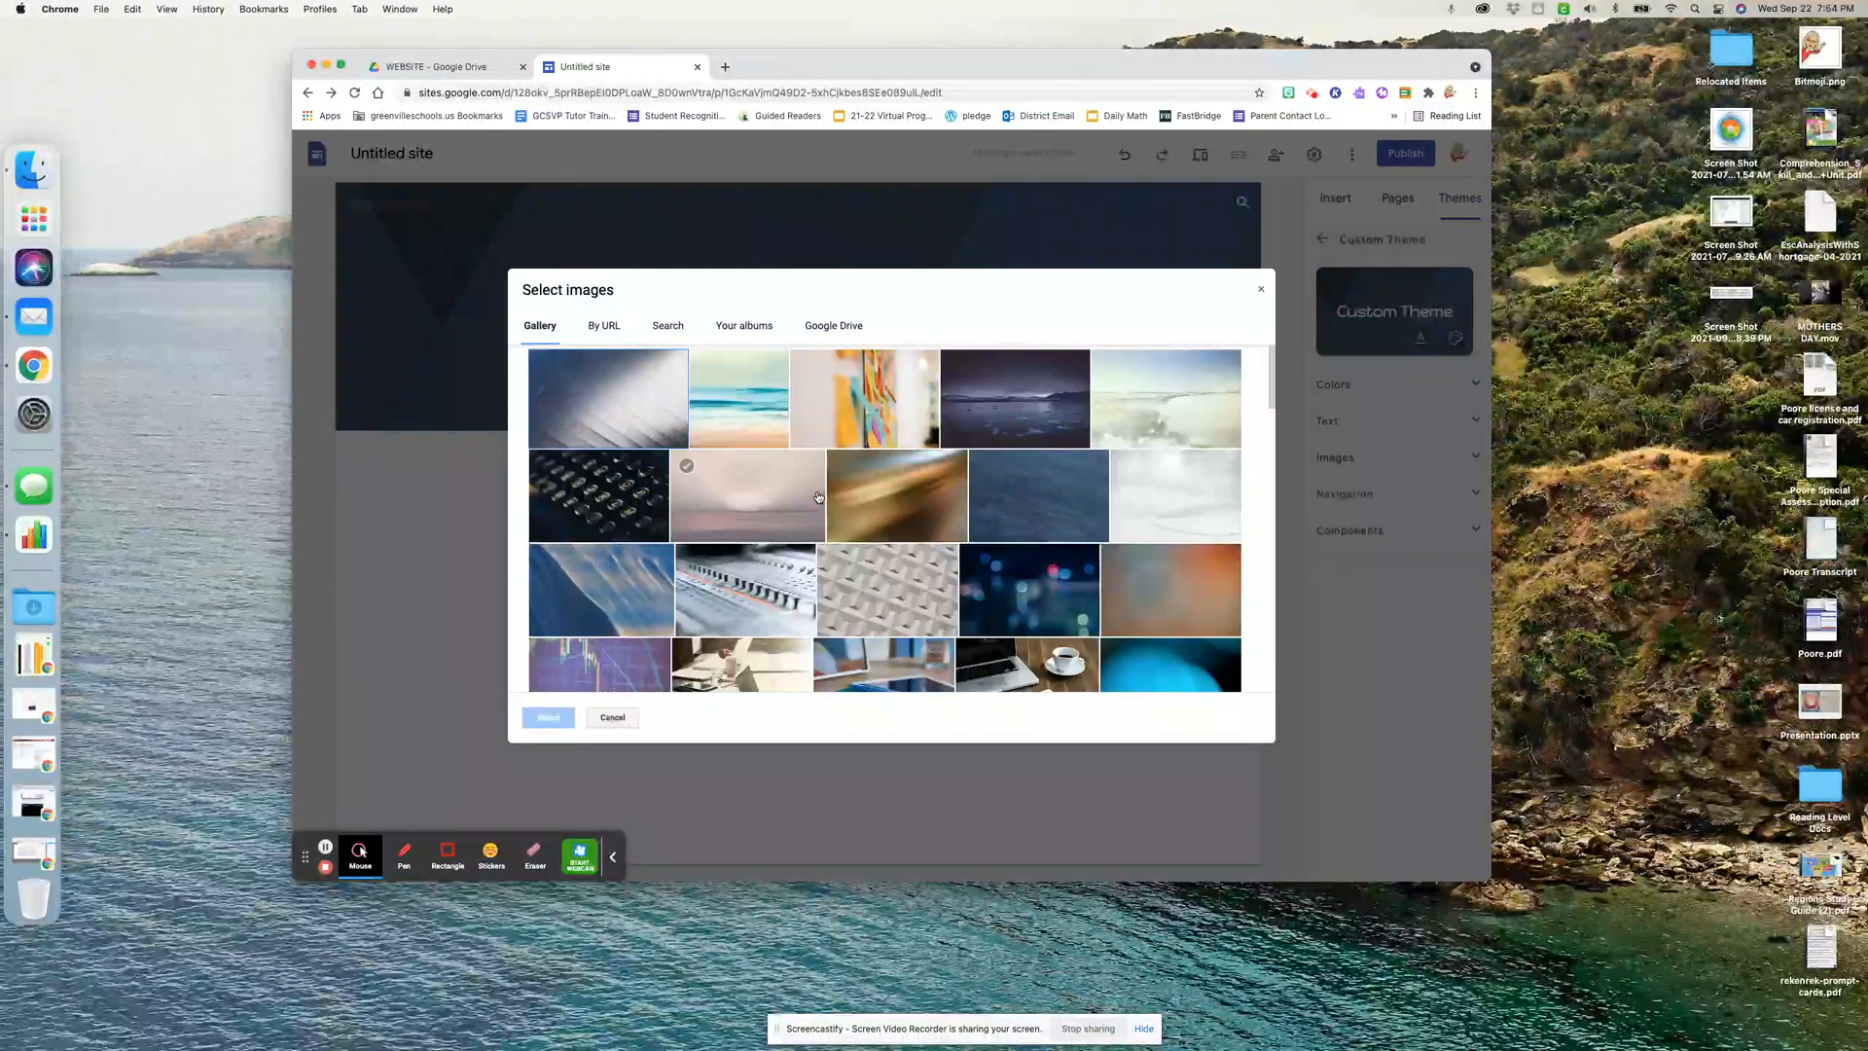
{"action": "left_click", "coordinate": [632, 717]}
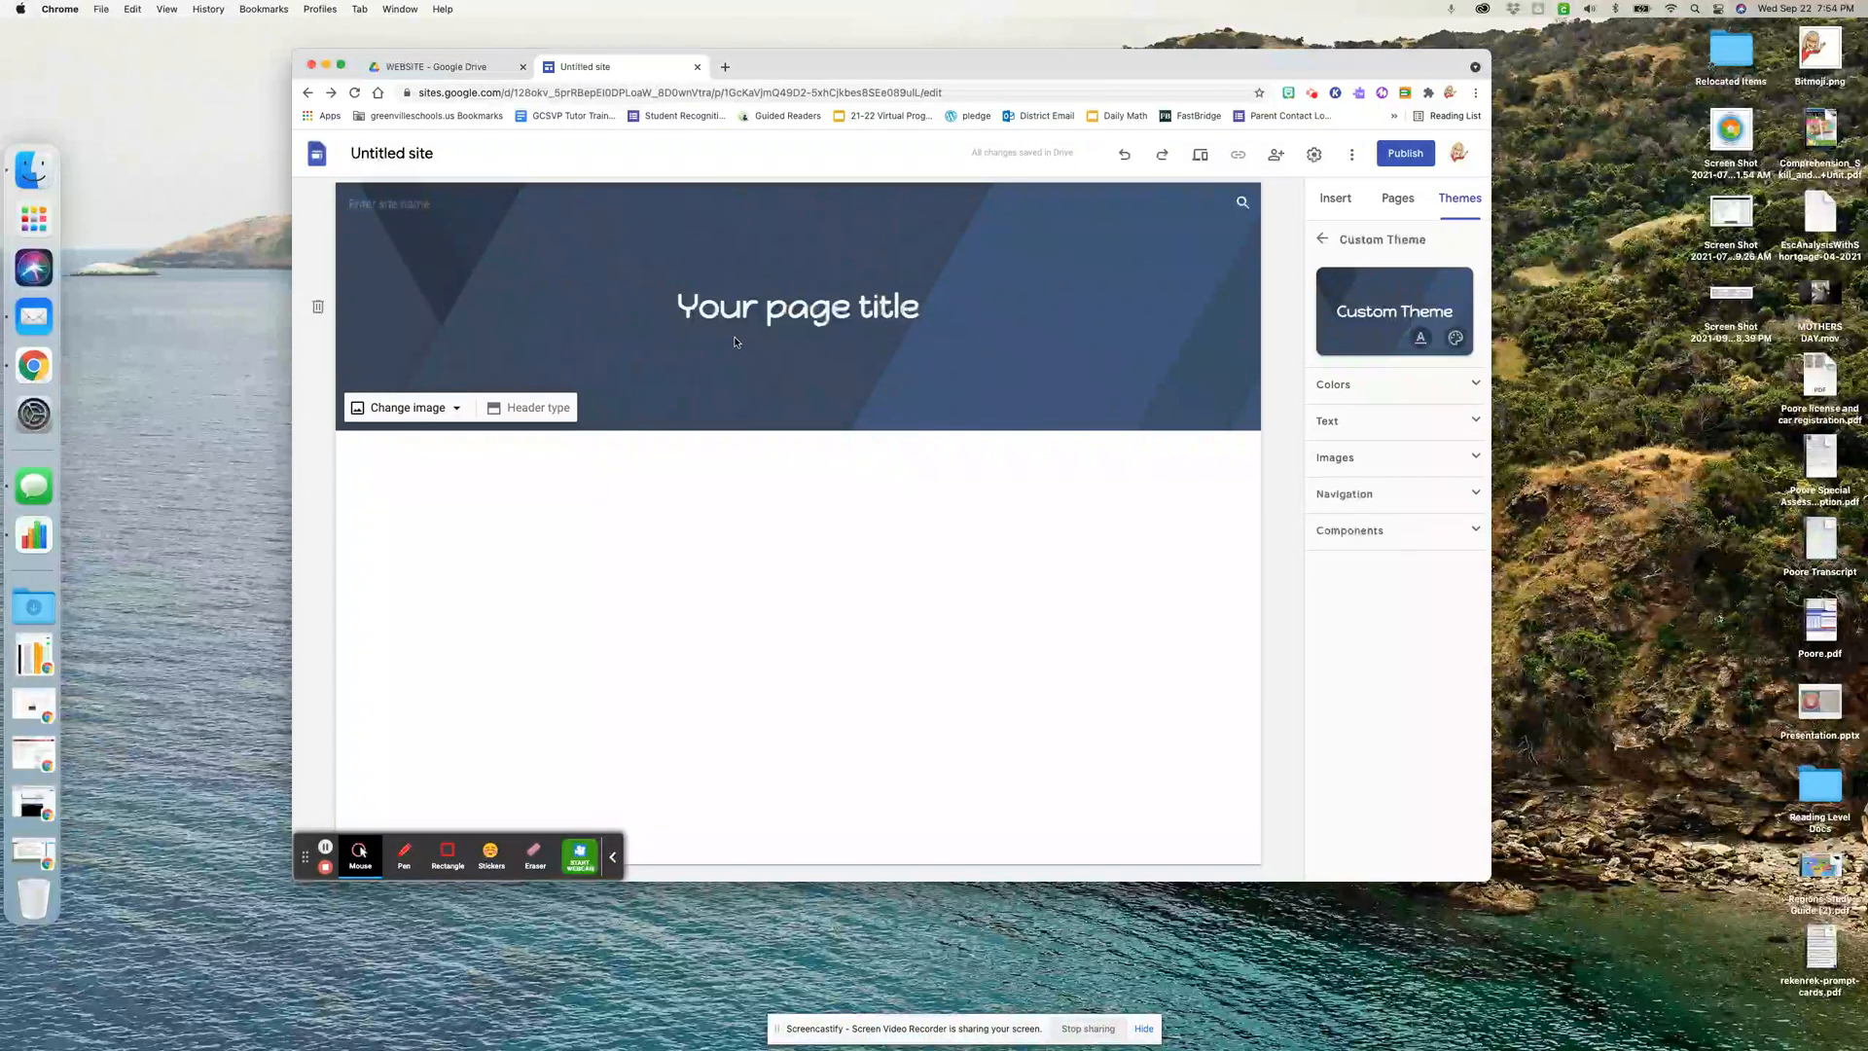
Try the Cover, Large banner and Title only header types on the home page, ending on the Banner type
{"action": "left_click", "coordinate": [525, 410]}
{"action": "left_click", "coordinate": [416, 399]}
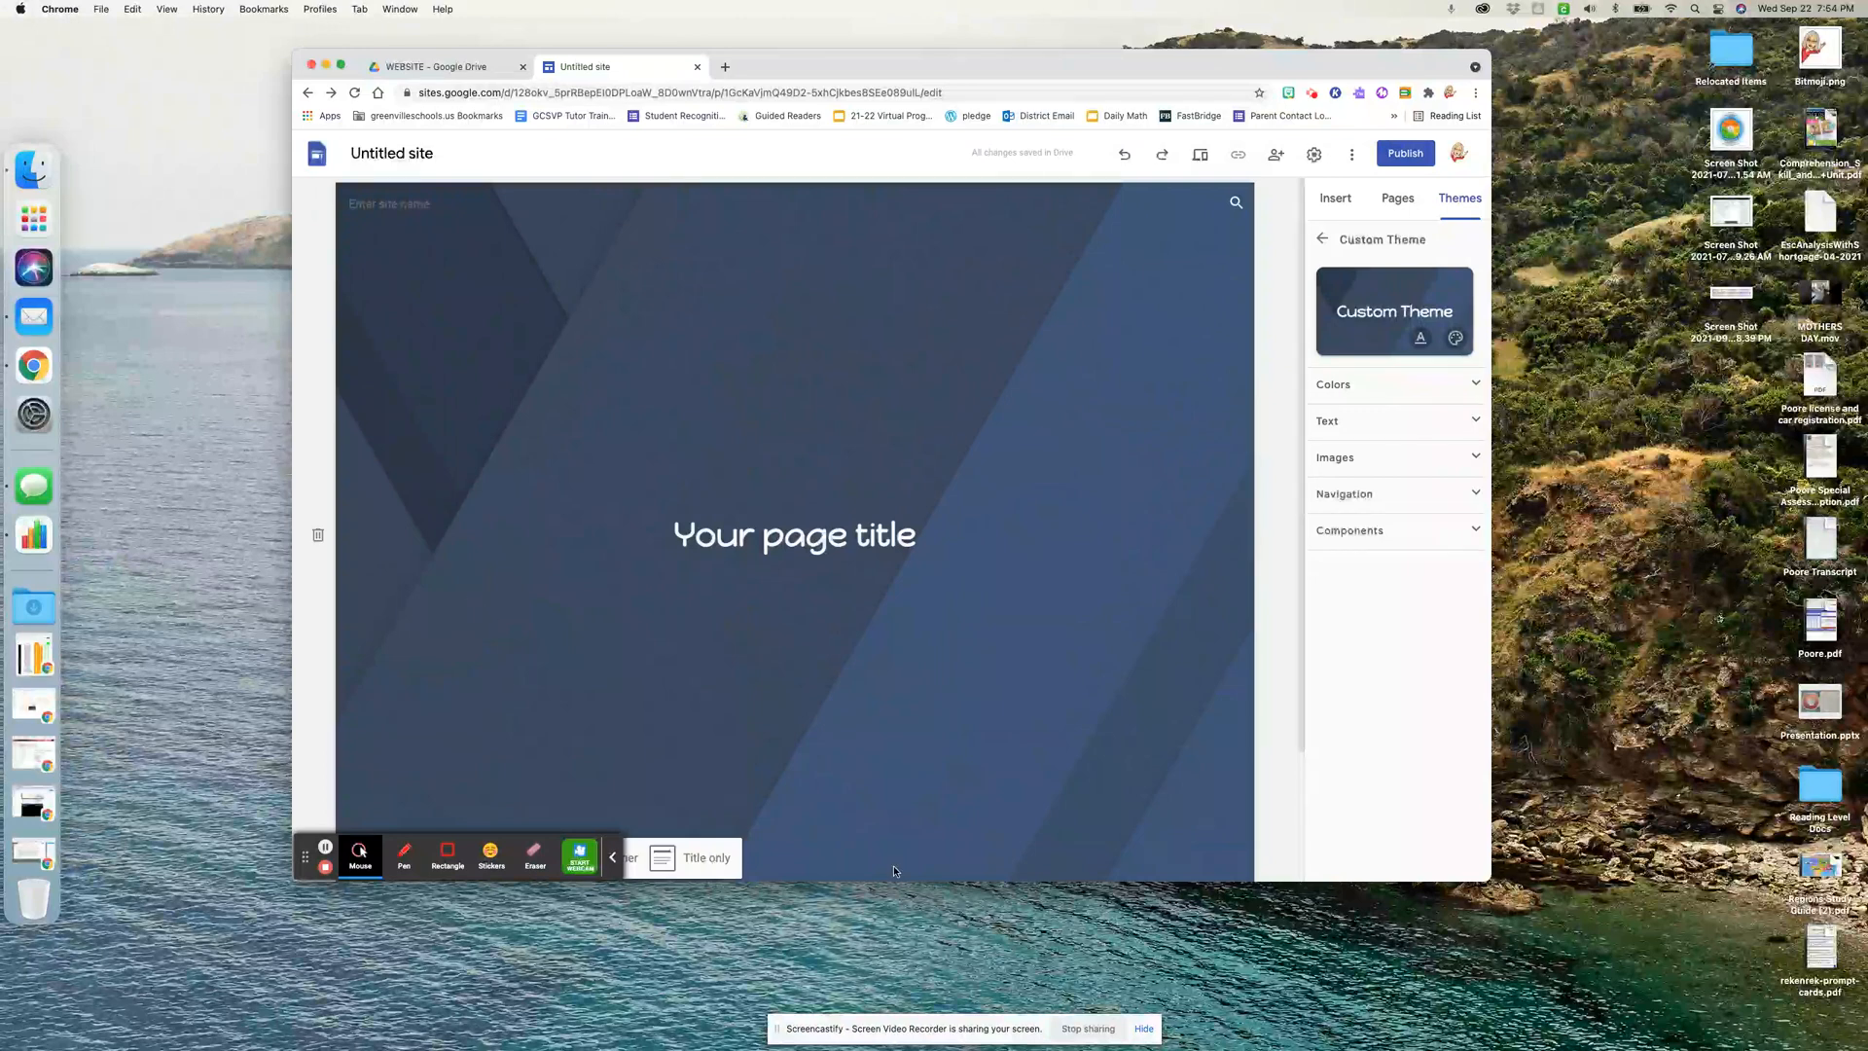
{"action": "left_click", "coordinate": [612, 856]}
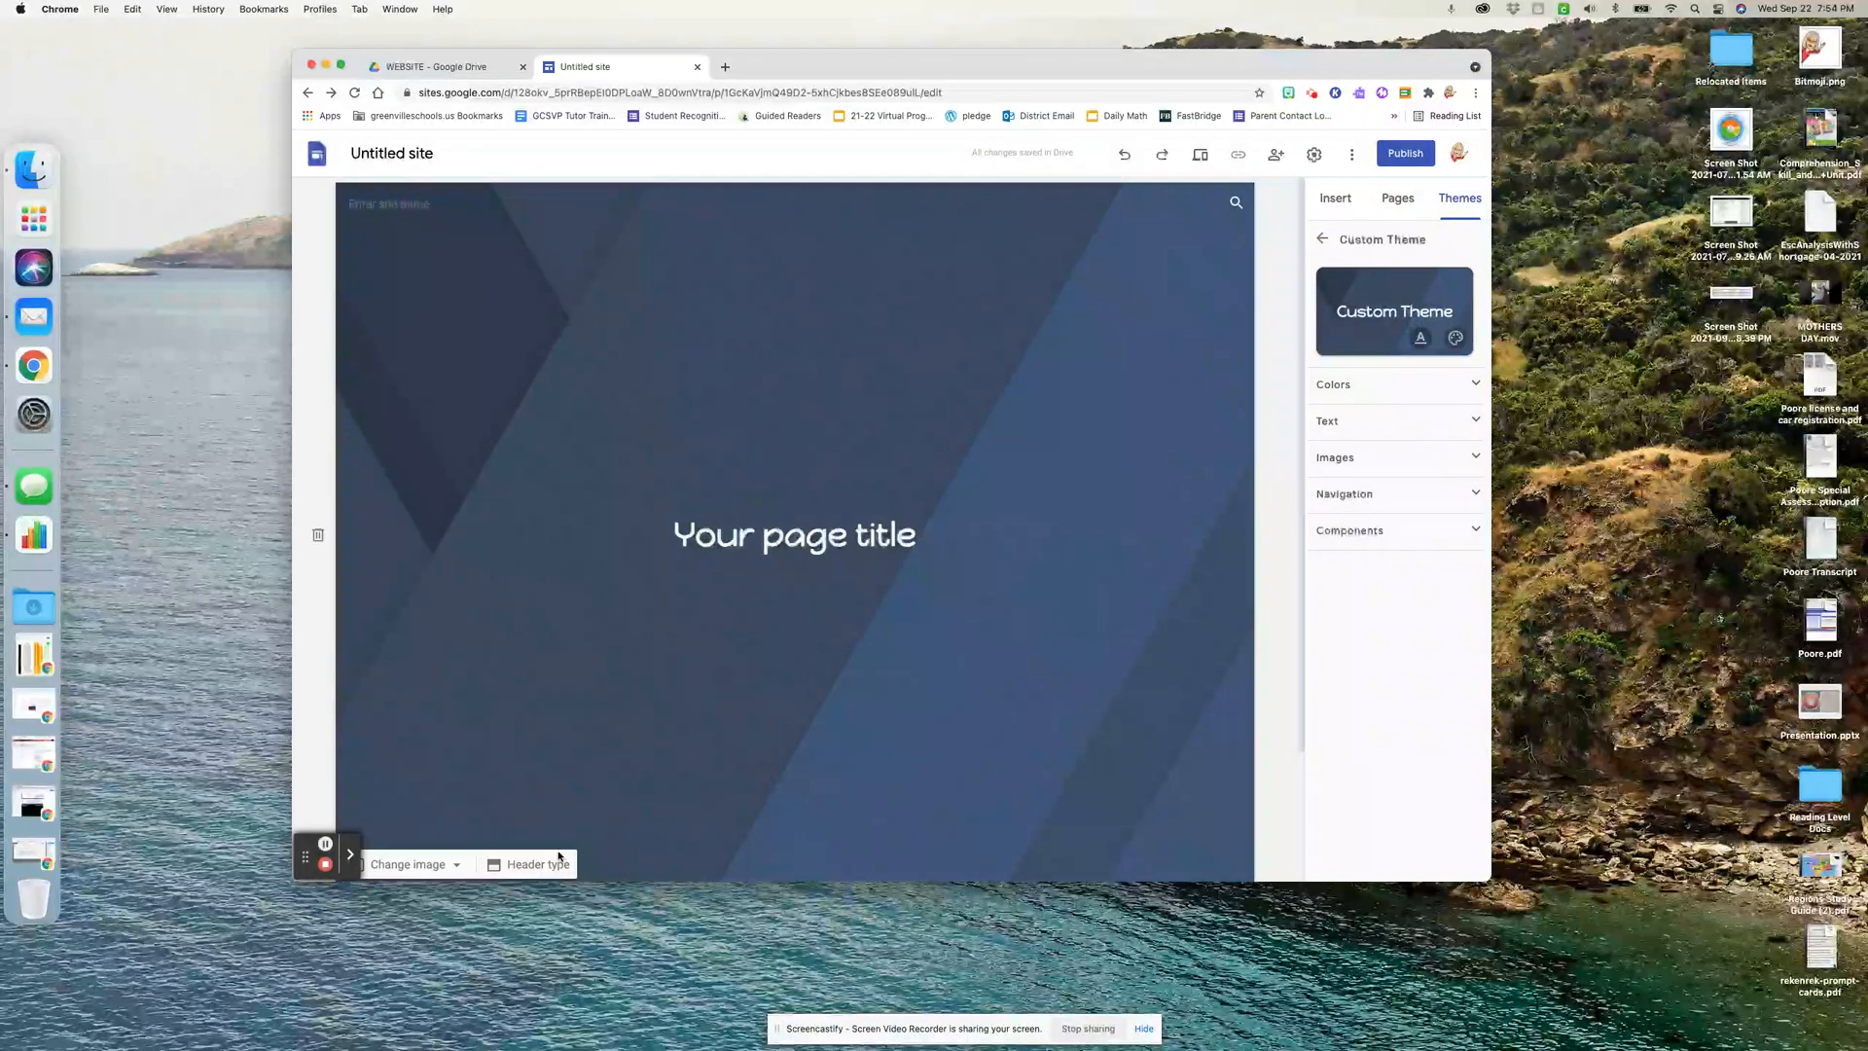
{"action": "left_click", "coordinate": [502, 854]}
{"action": "left_click", "coordinate": [603, 464]}
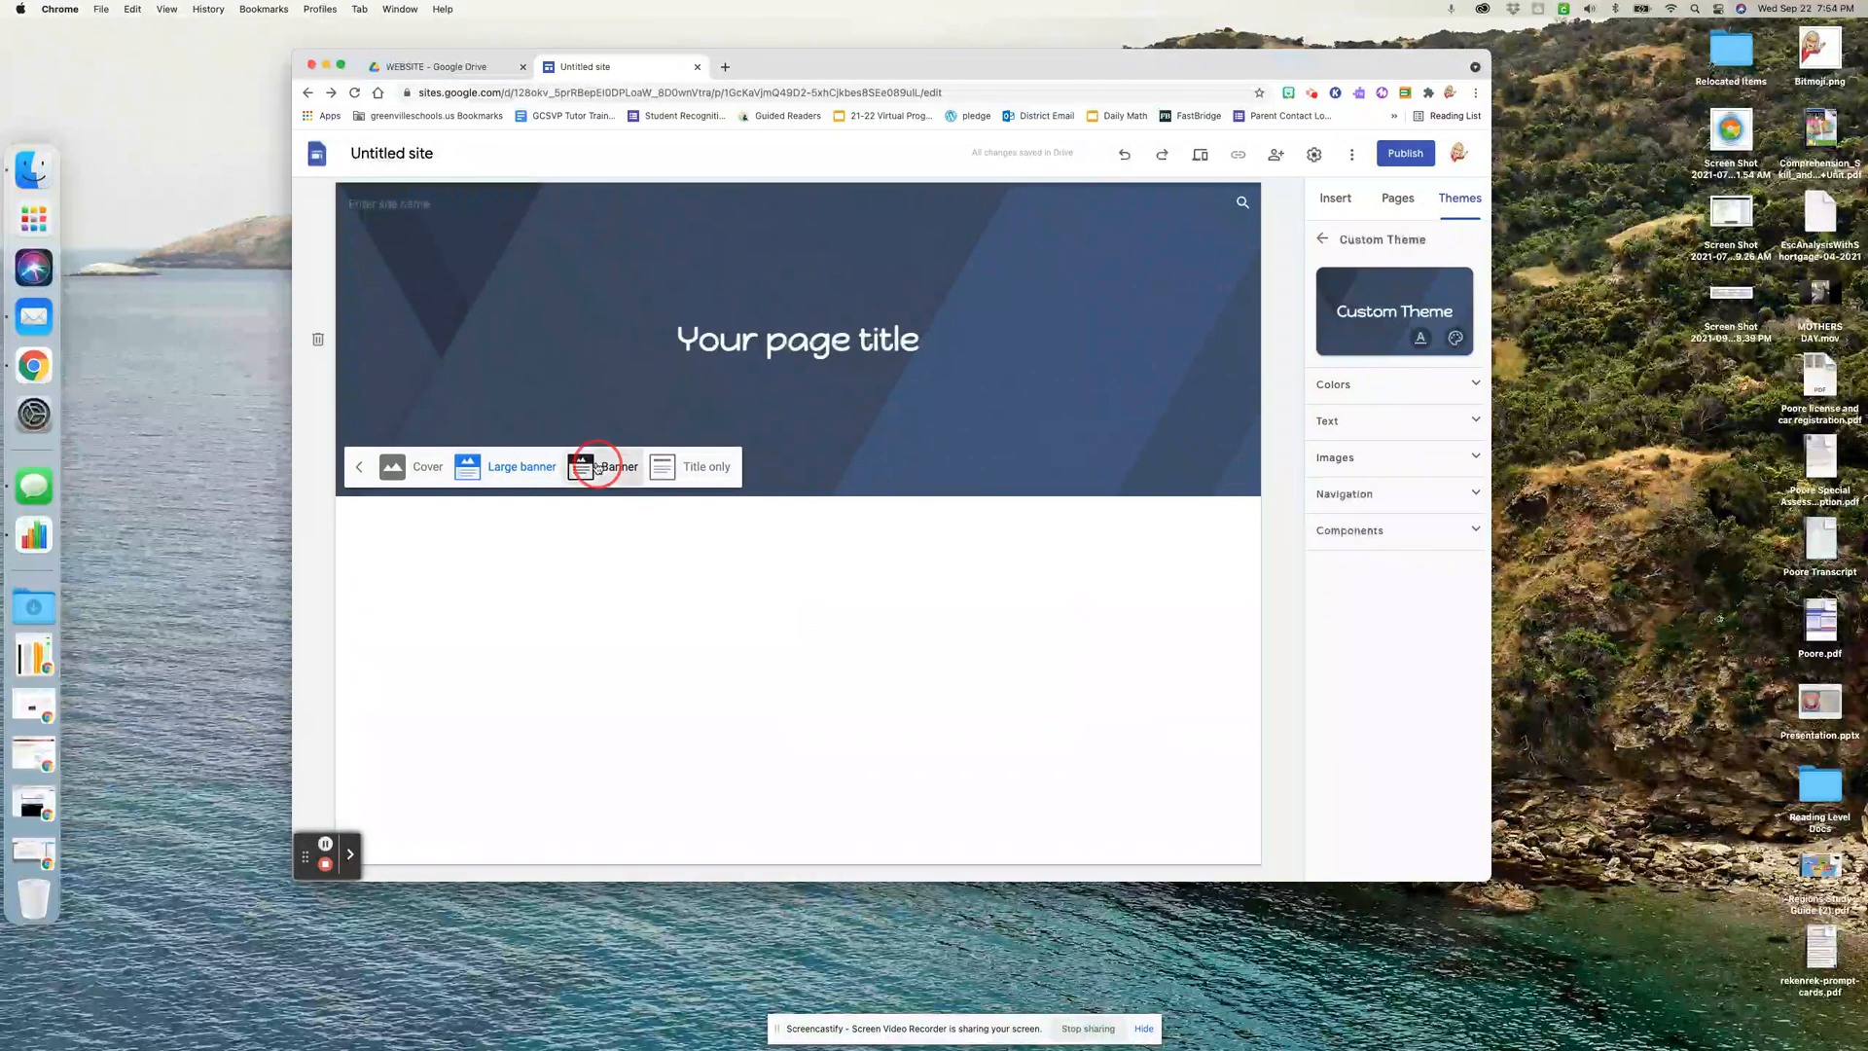
{"action": "left_click", "coordinate": [689, 406]}
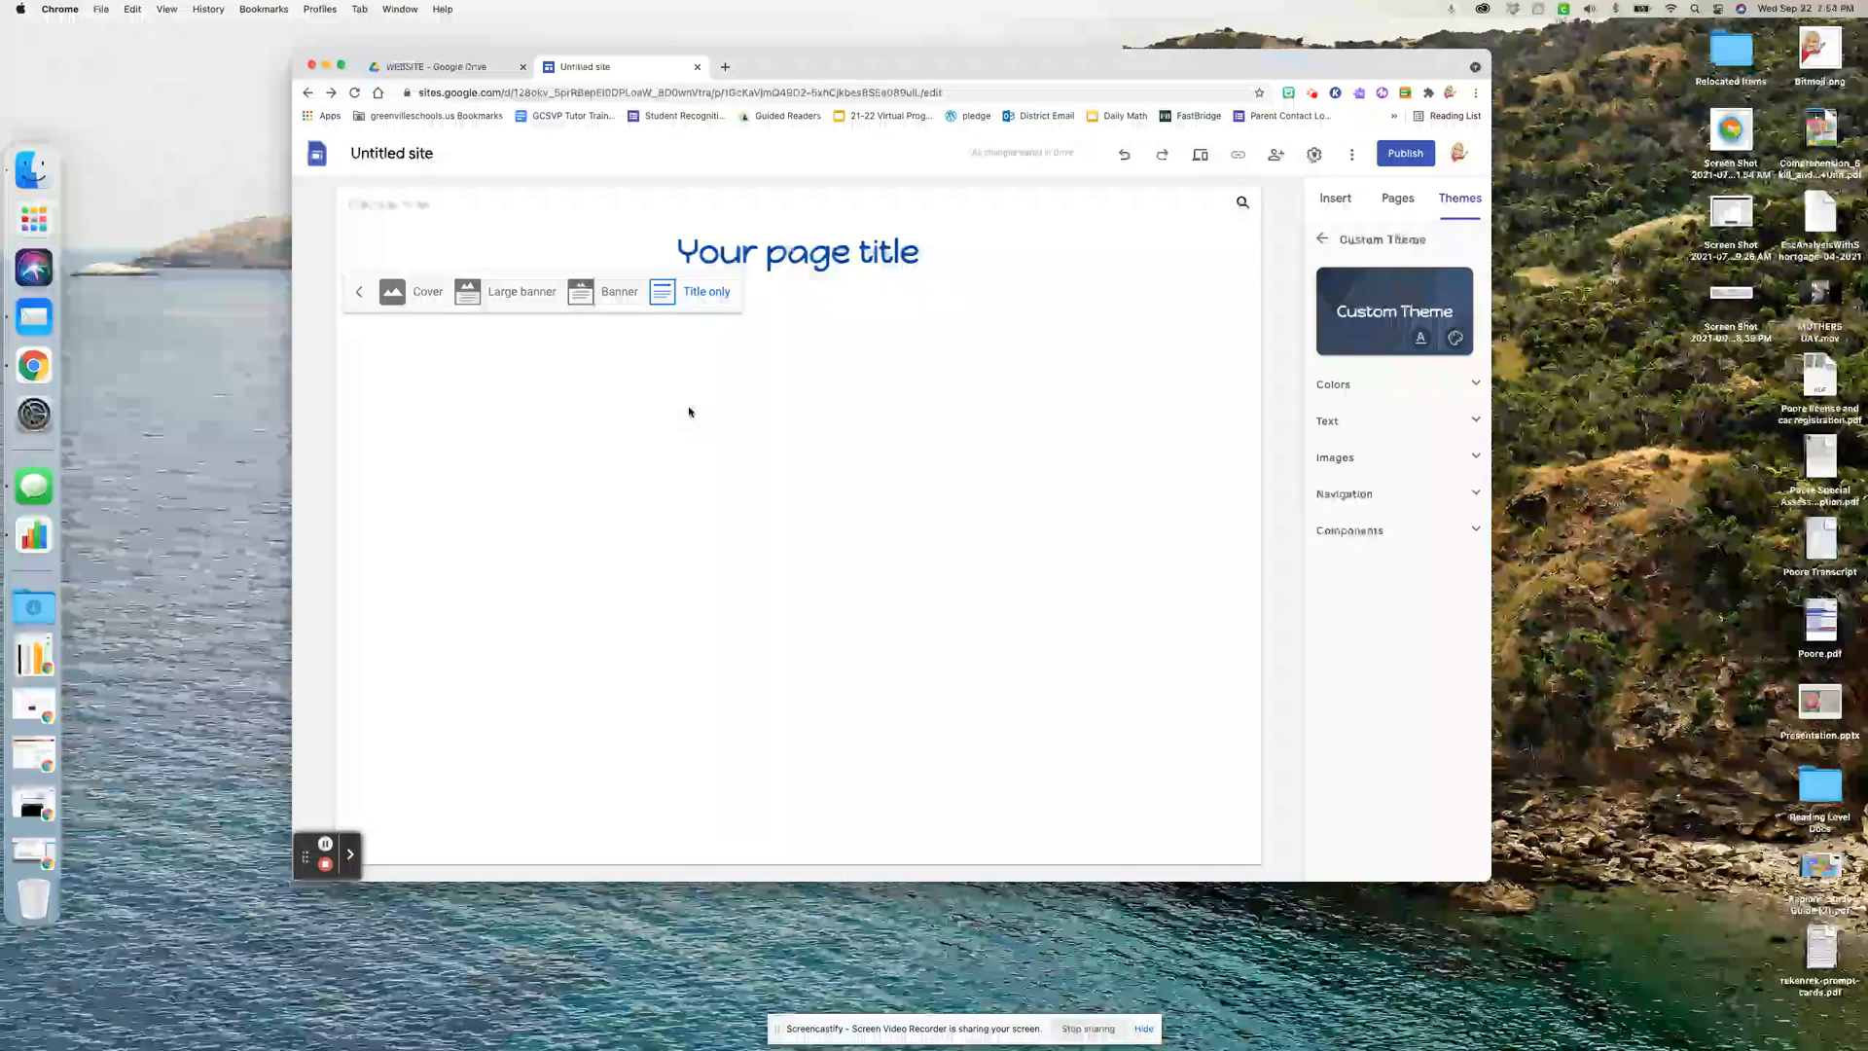
{"action": "left_click", "coordinate": [613, 292]}
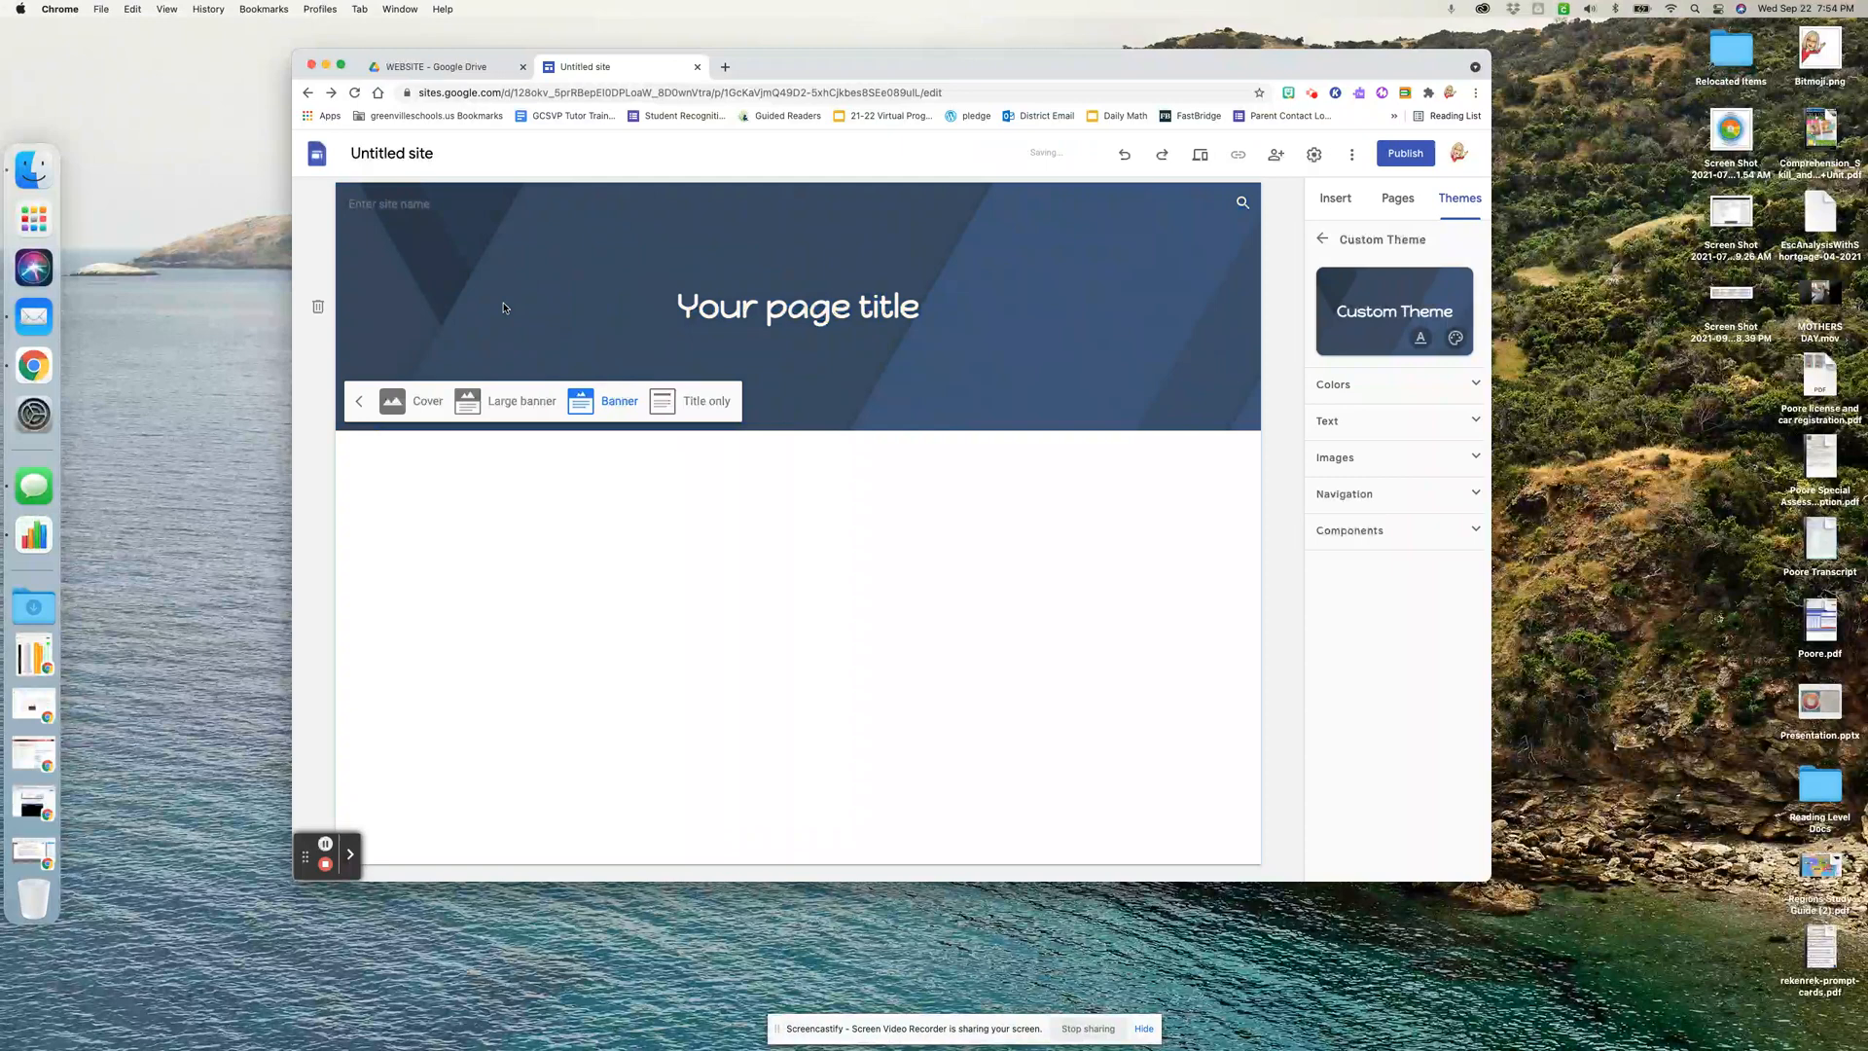
{"action": "left_click", "coordinate": [496, 410]}
{"action": "left_click", "coordinate": [409, 471]}
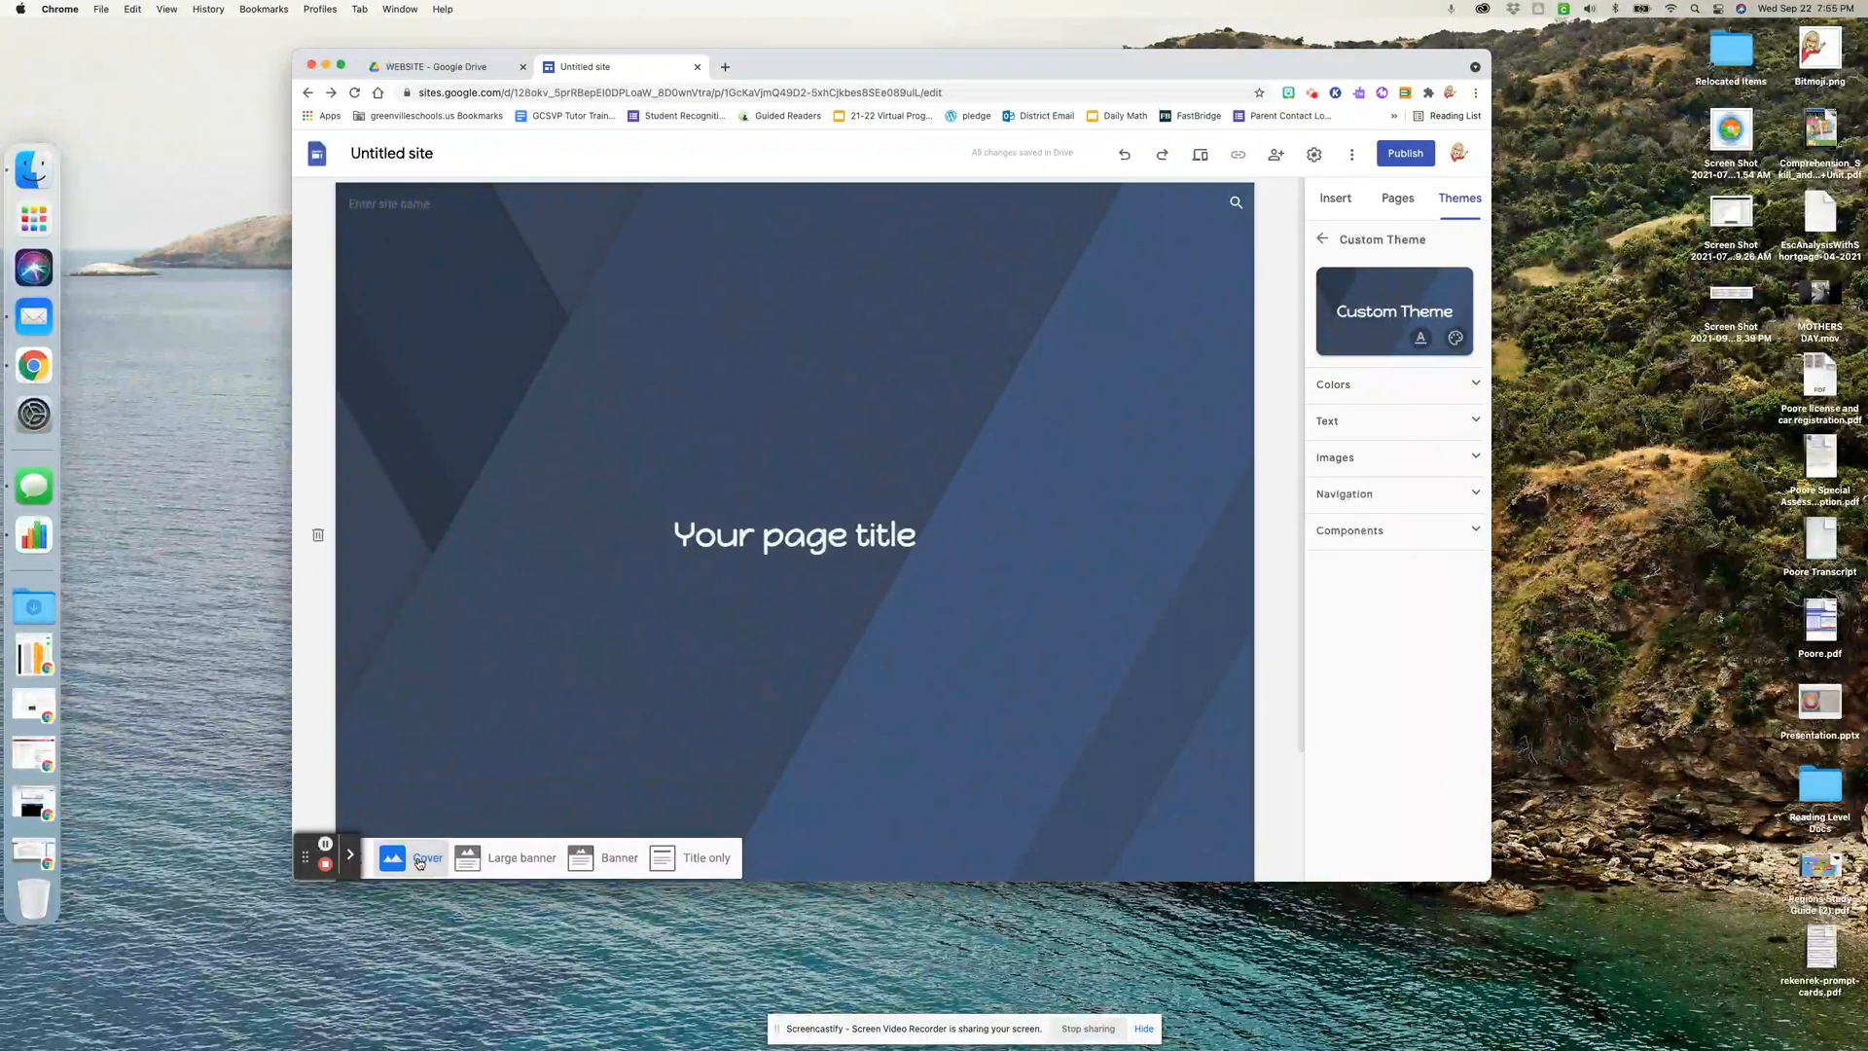
{"action": "left_click", "coordinate": [485, 862]}
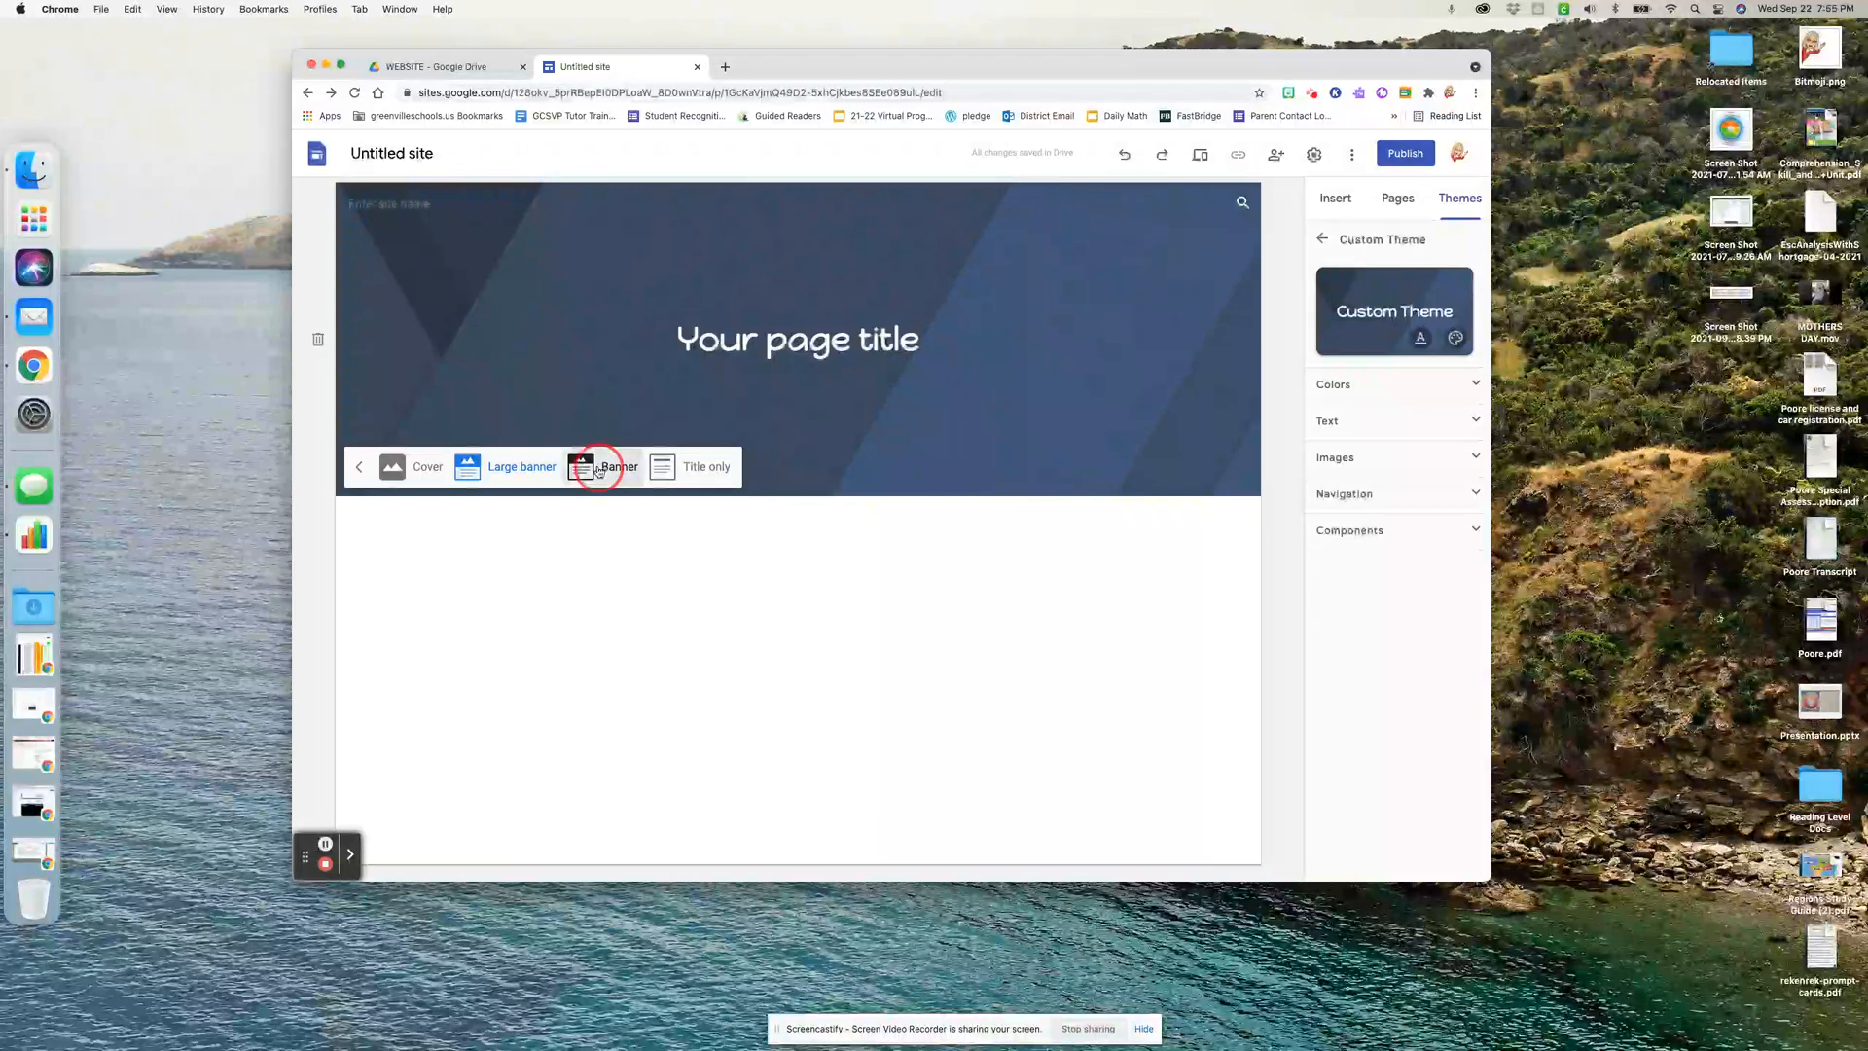
{"action": "left_click", "coordinate": [600, 463]}
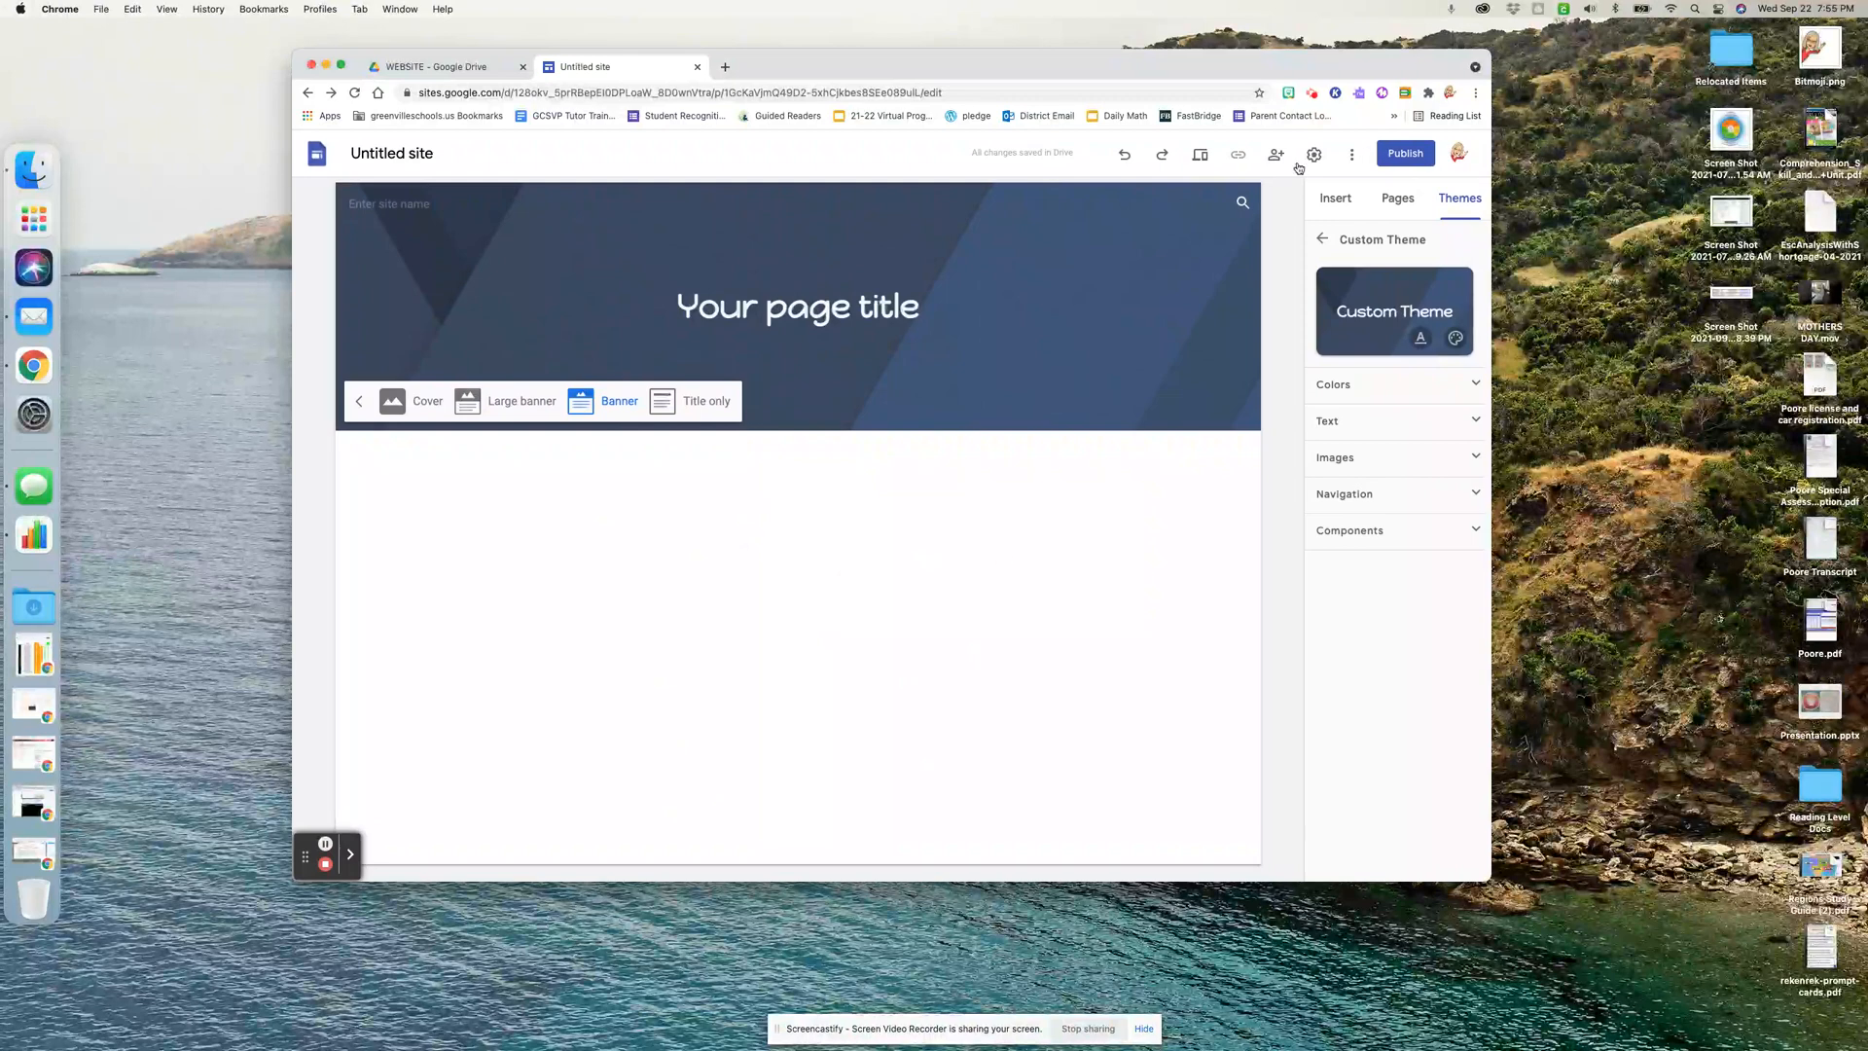
Look through the layouts and content elements that can be inserted into the page
{"action": "left_click", "coordinate": [1335, 199]}
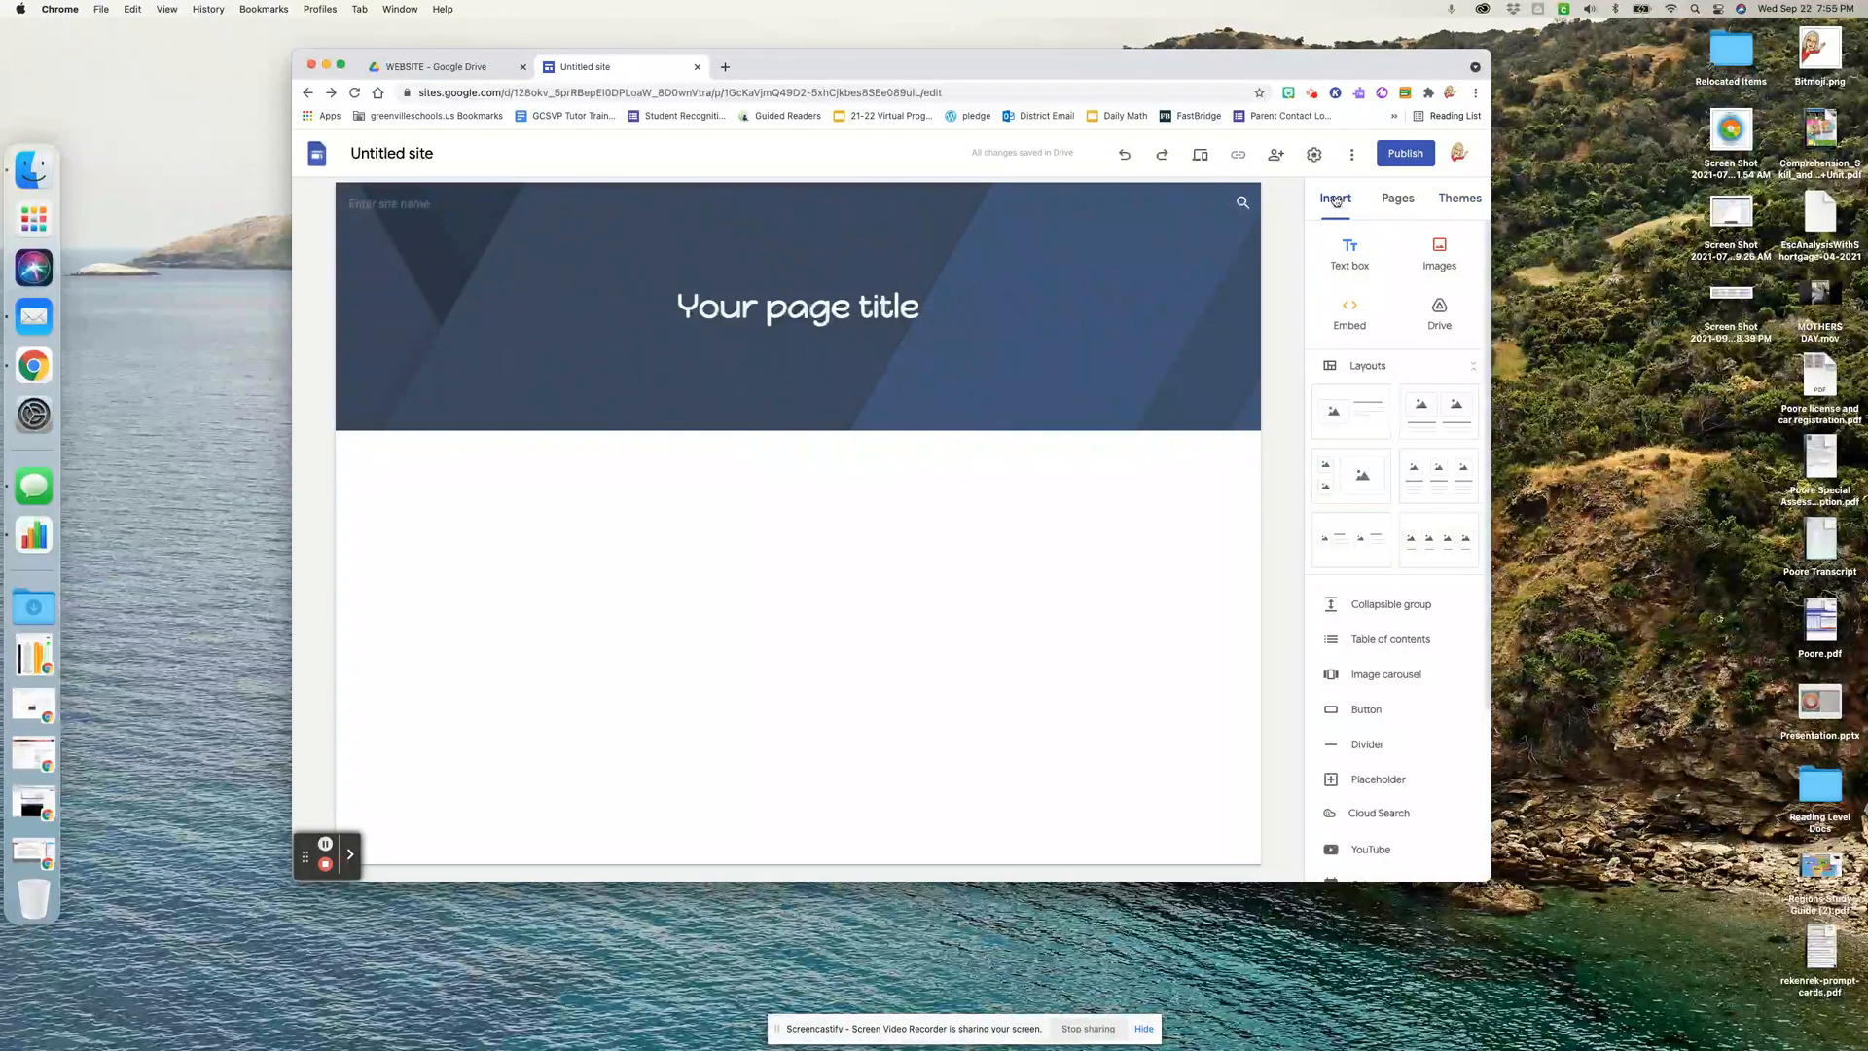
{"action": "scroll", "coordinate": [1362, 613], "scroll_direction": "down", "scroll_amount": 4}
{"action": "scroll", "coordinate": [1382, 616], "scroll_direction": "up", "scroll_amount": 4}
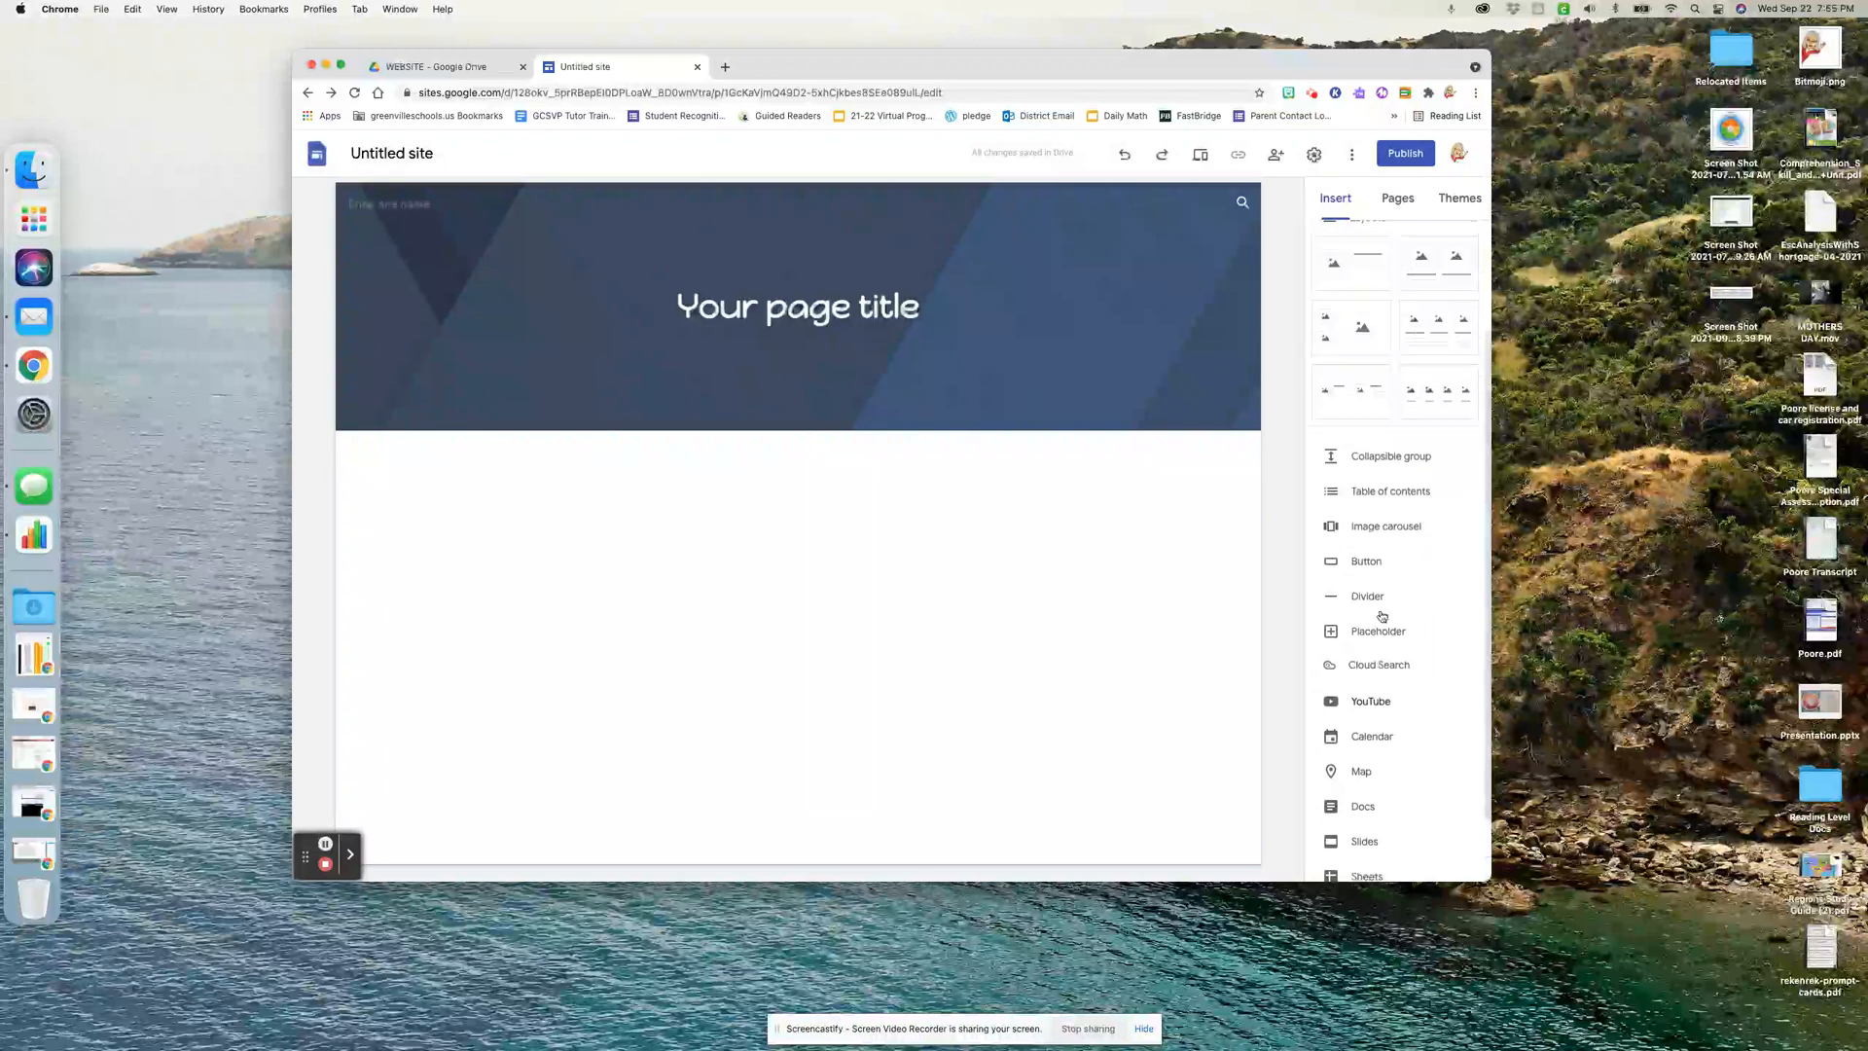
Add a new page named "Newsletter" to the site, leaving its custom path empty
{"action": "left_click", "coordinate": [1393, 199]}
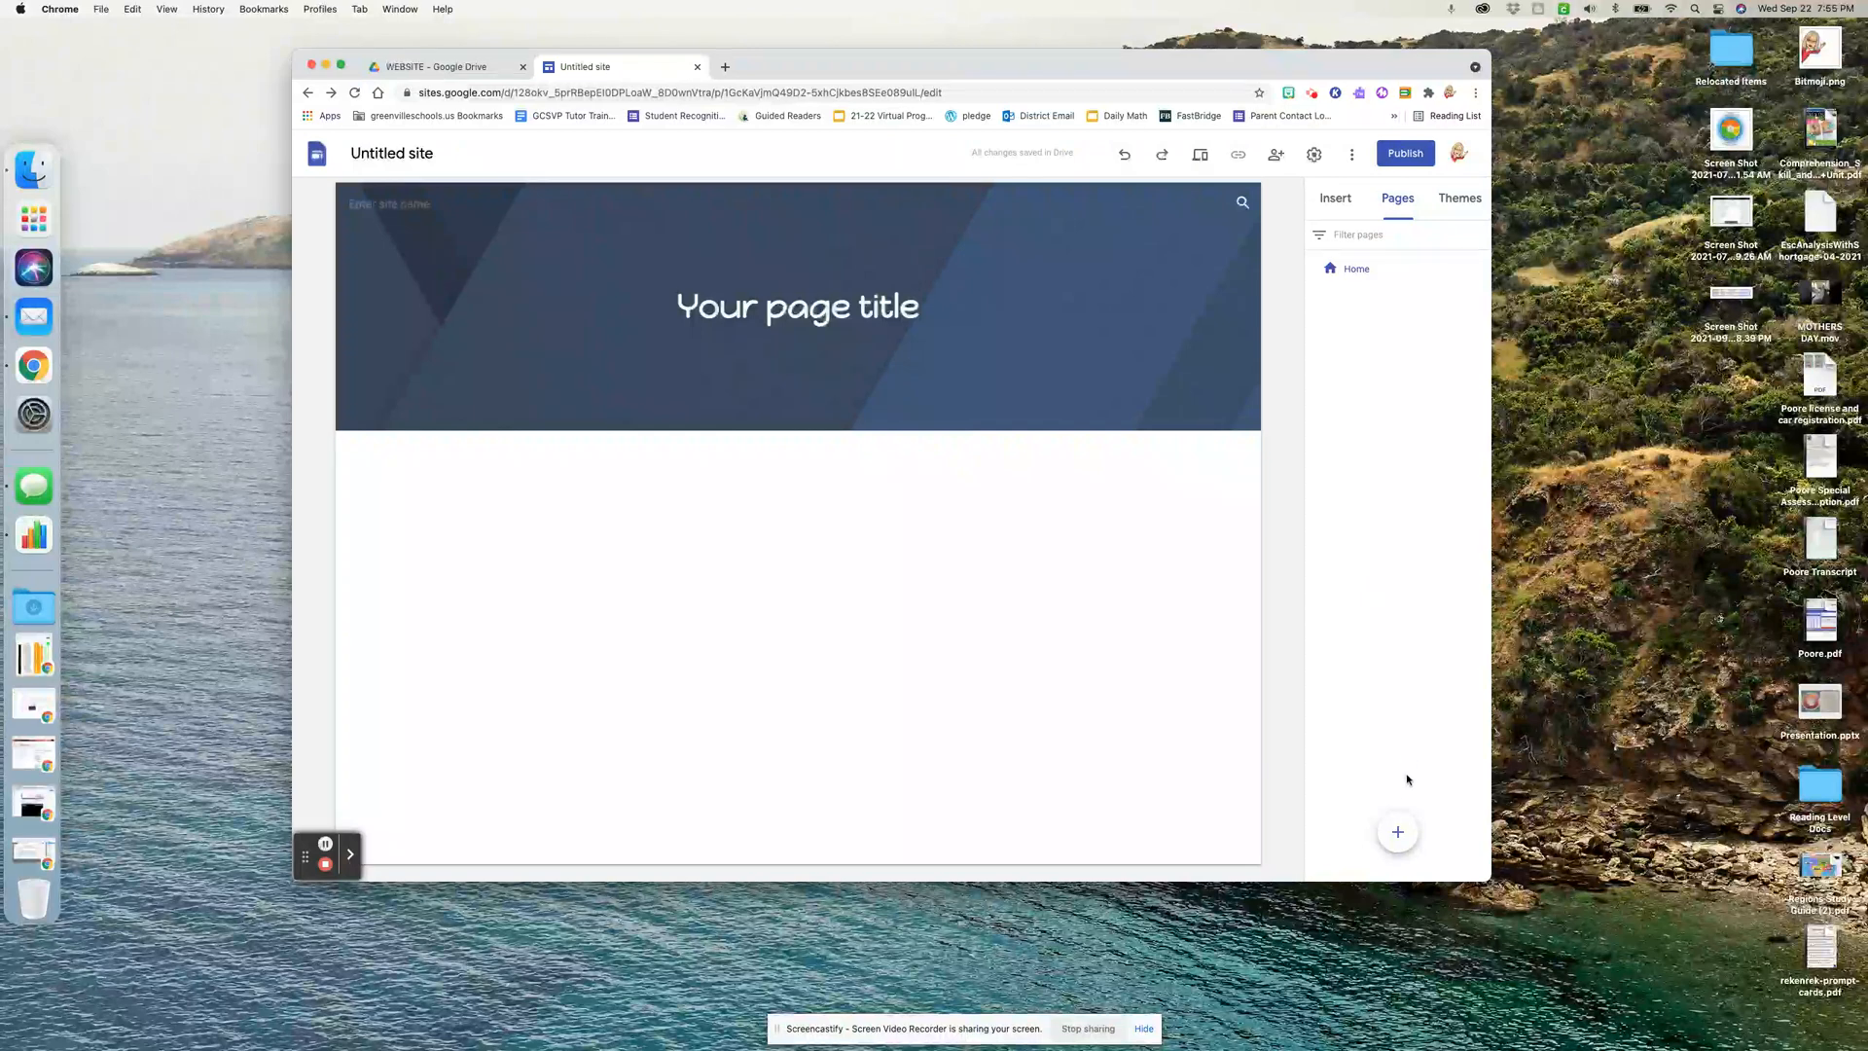
{"action": "mouse_move", "coordinate": [1397, 833]}
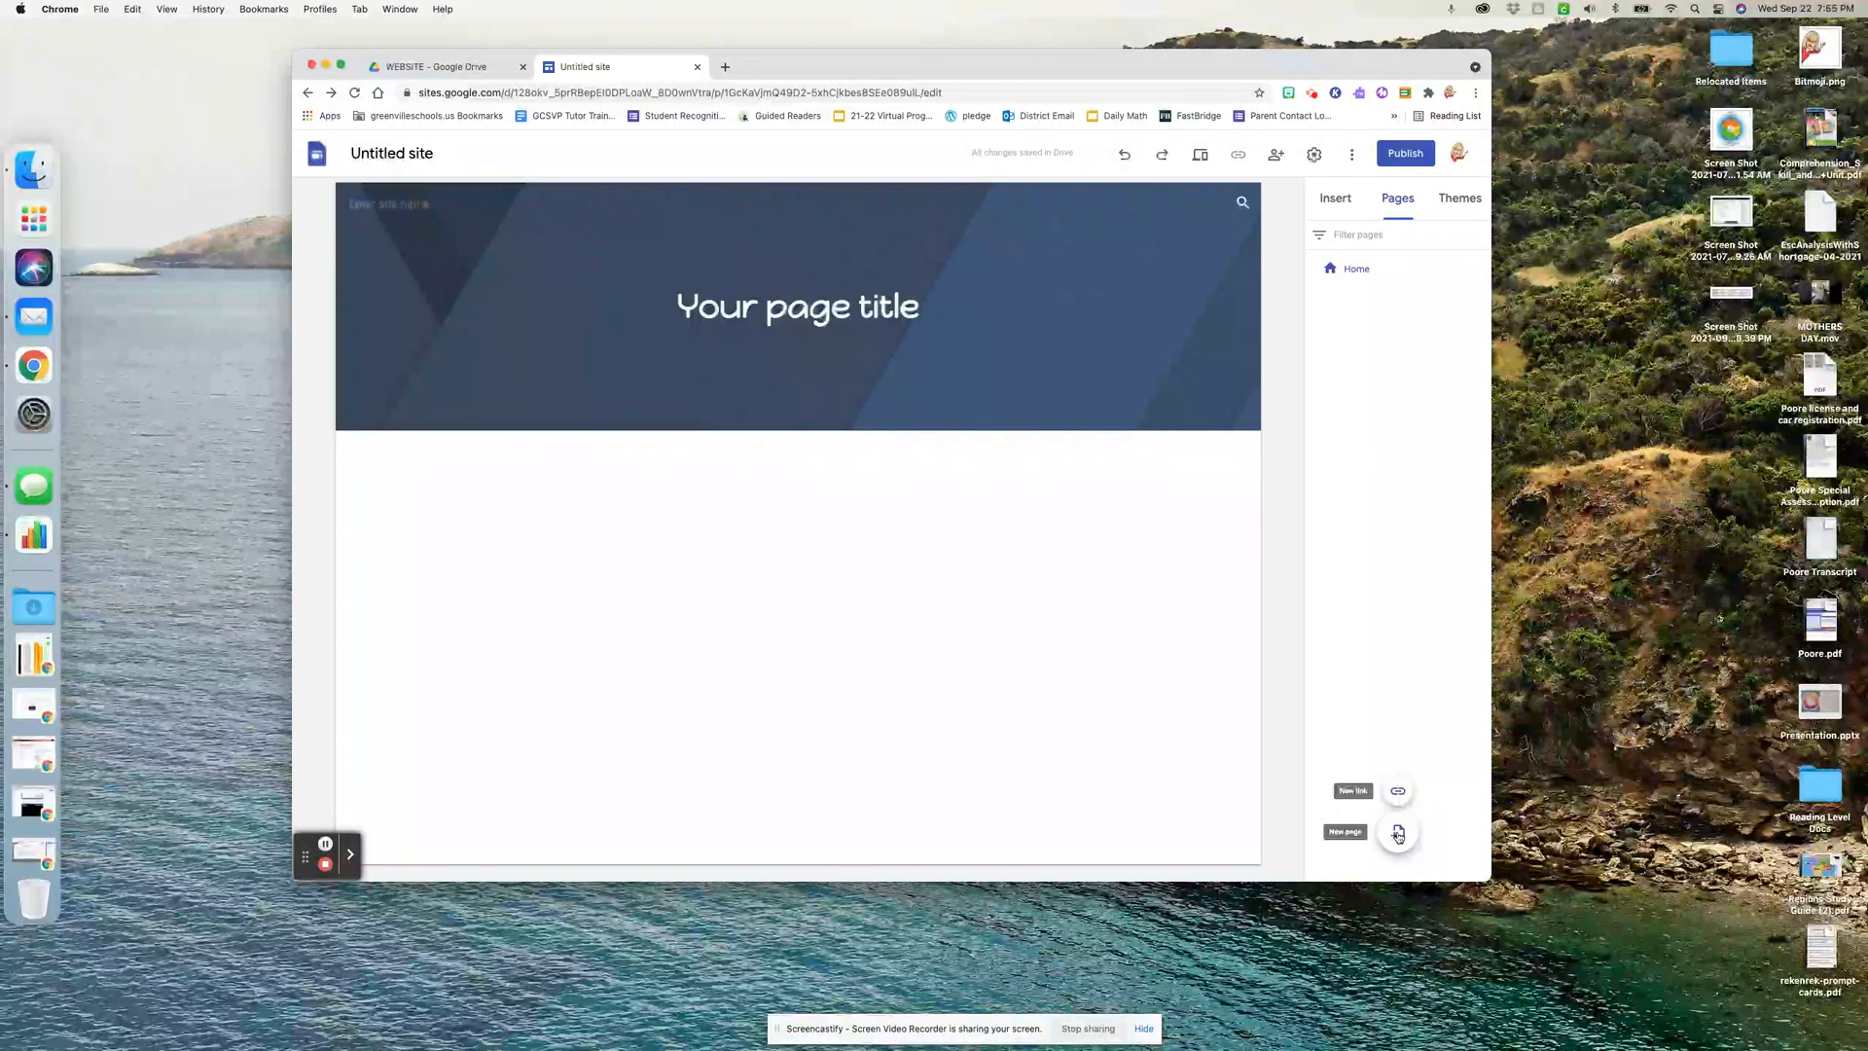
{"action": "left_click", "coordinate": [1398, 833]}
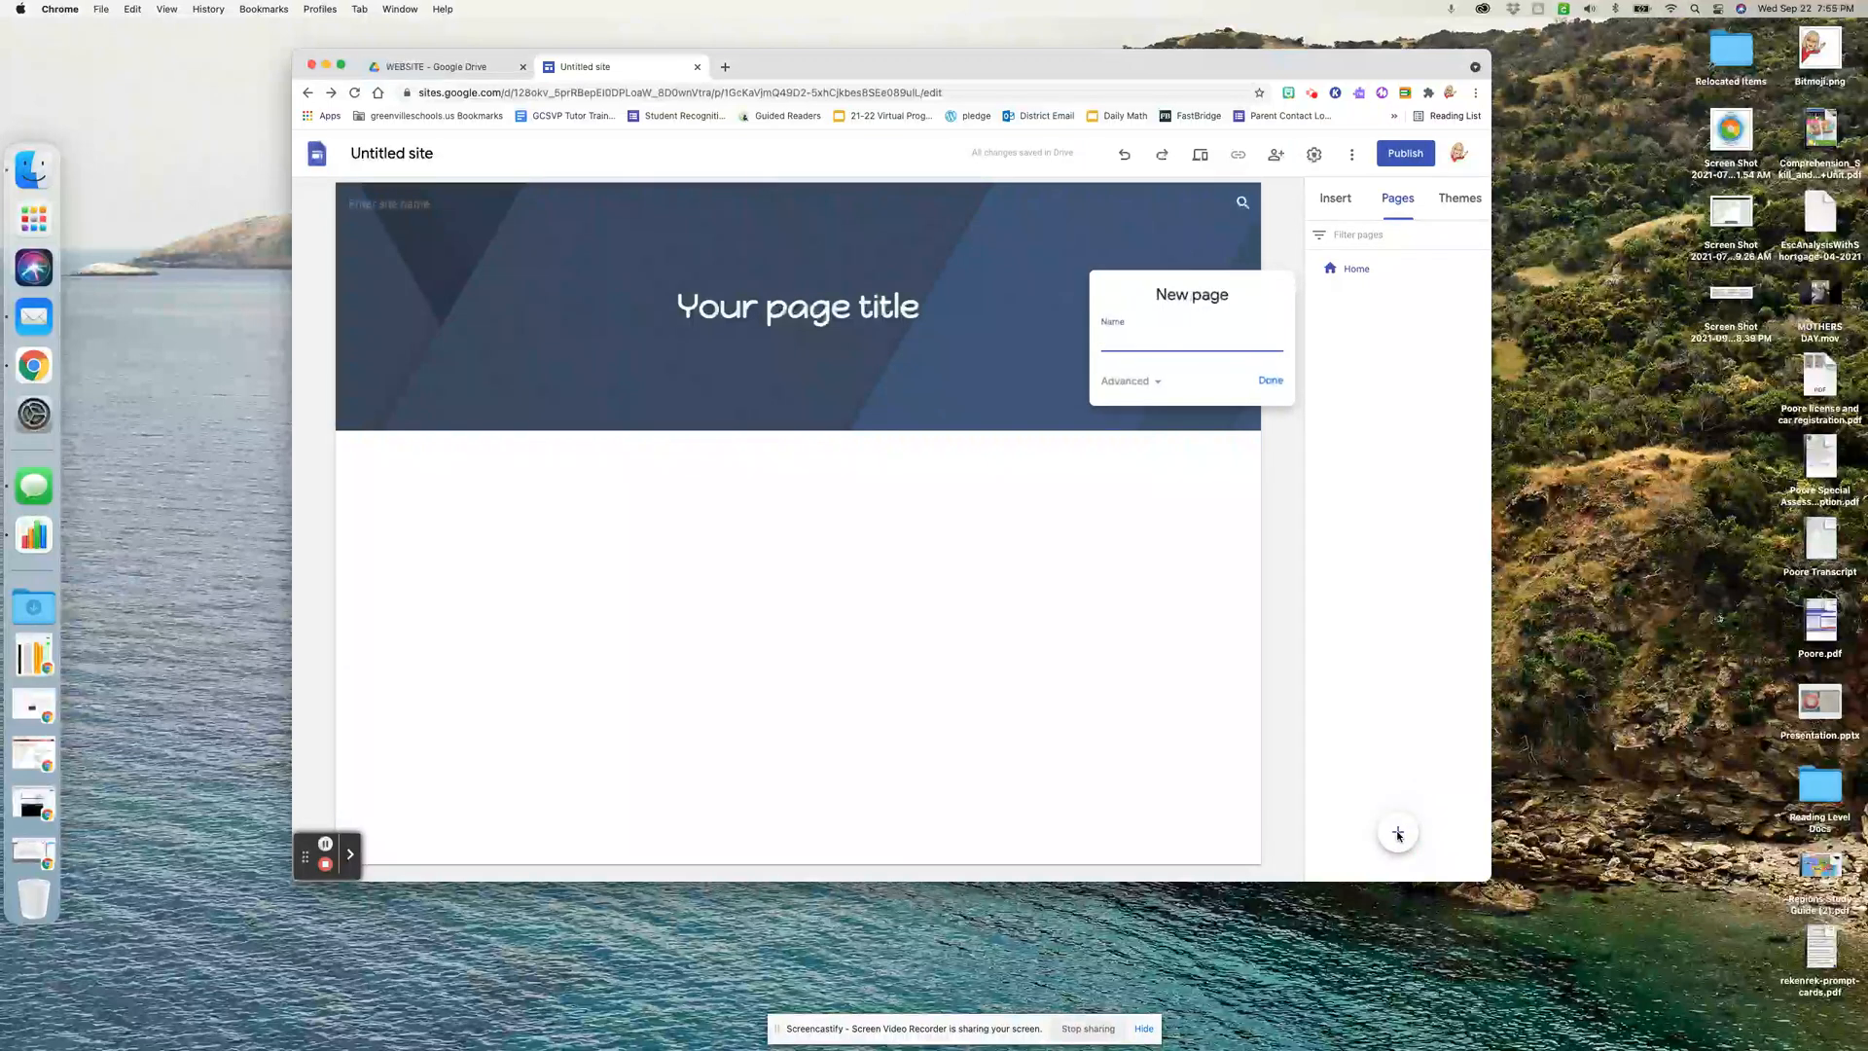
{"action": "type", "text": "Newsletter"}
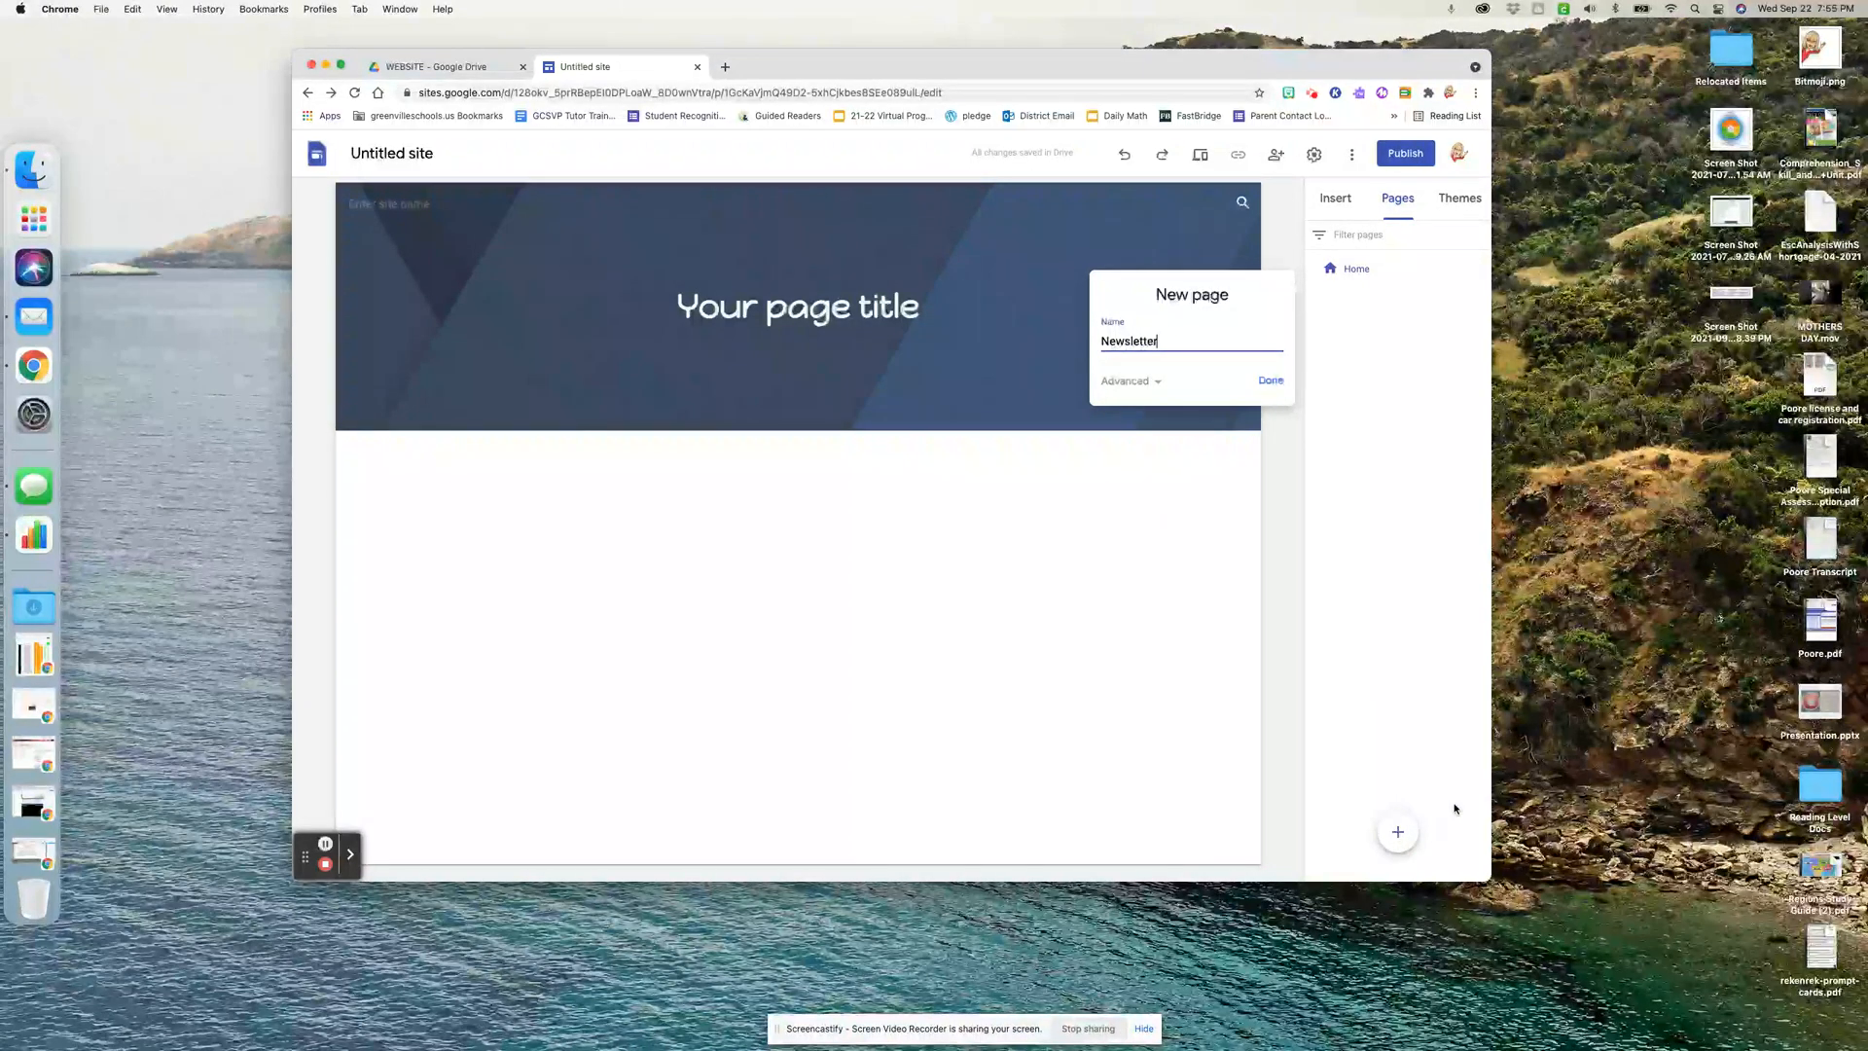
{"action": "left_click", "coordinate": [1138, 383]}
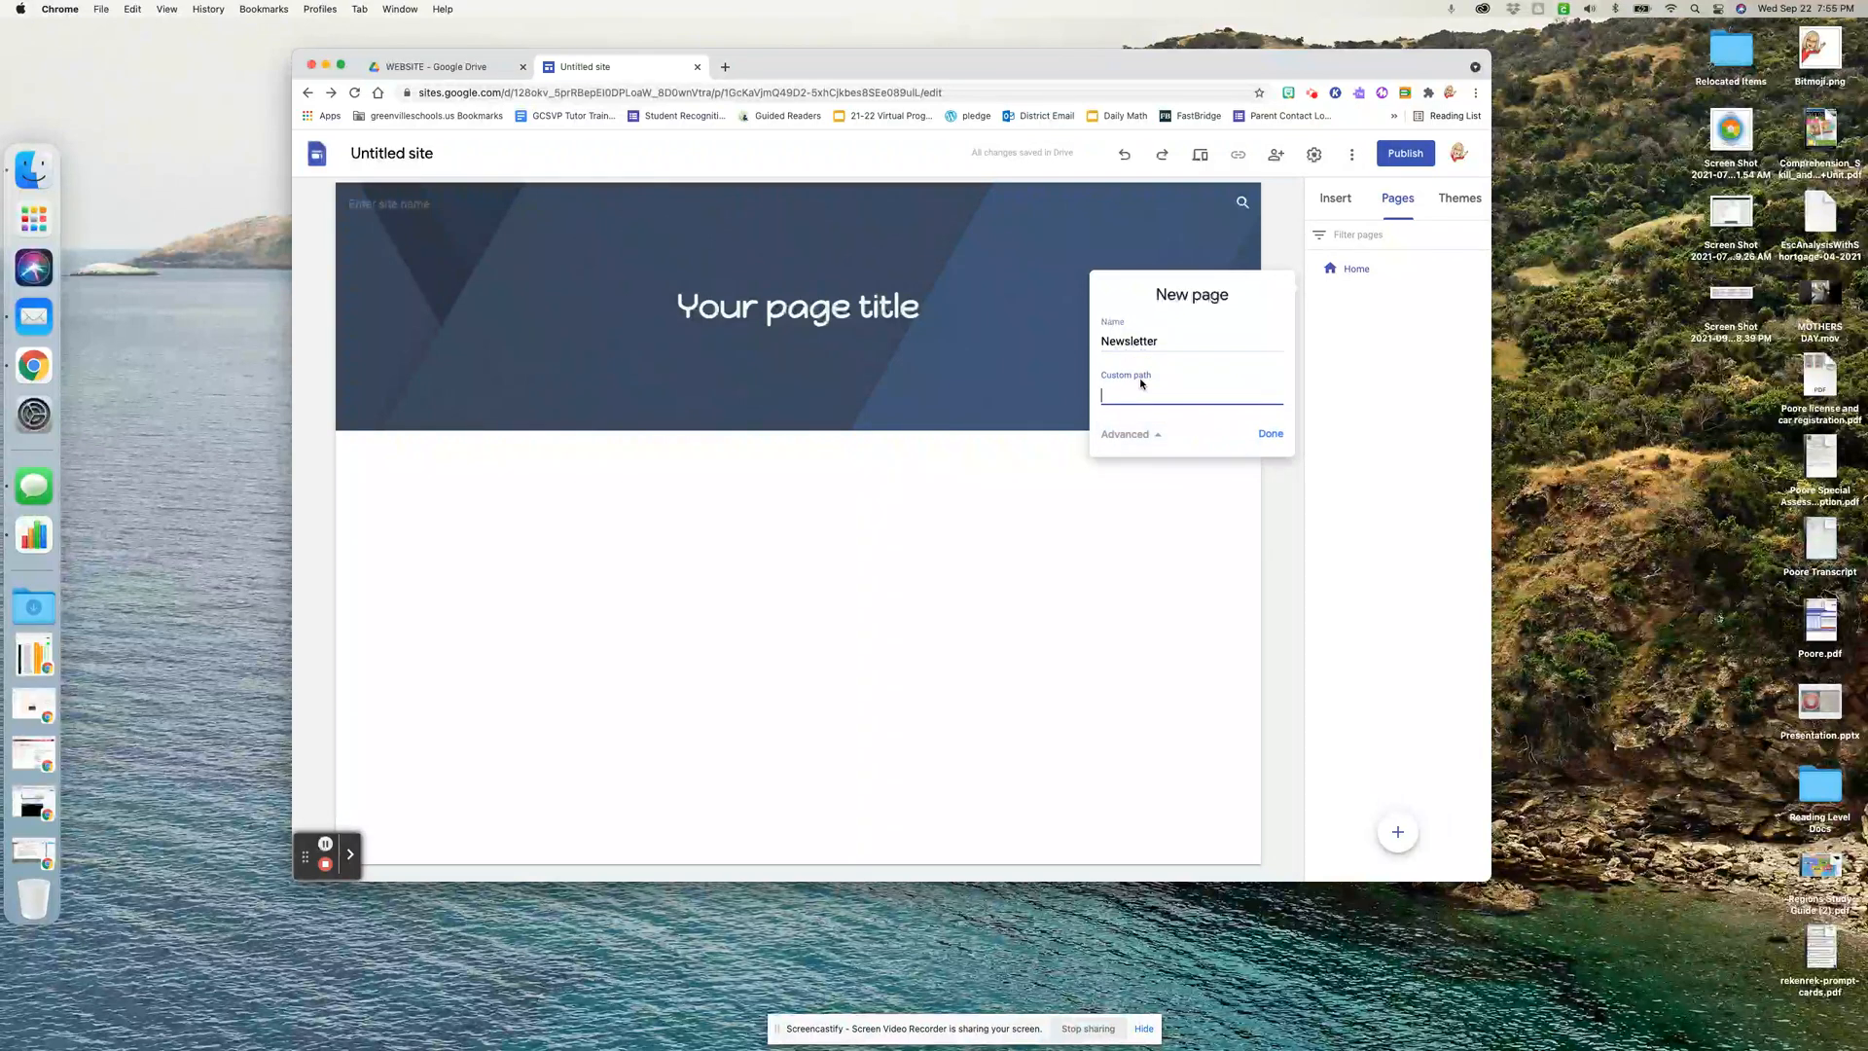
{"action": "left_click", "coordinate": [1145, 435]}
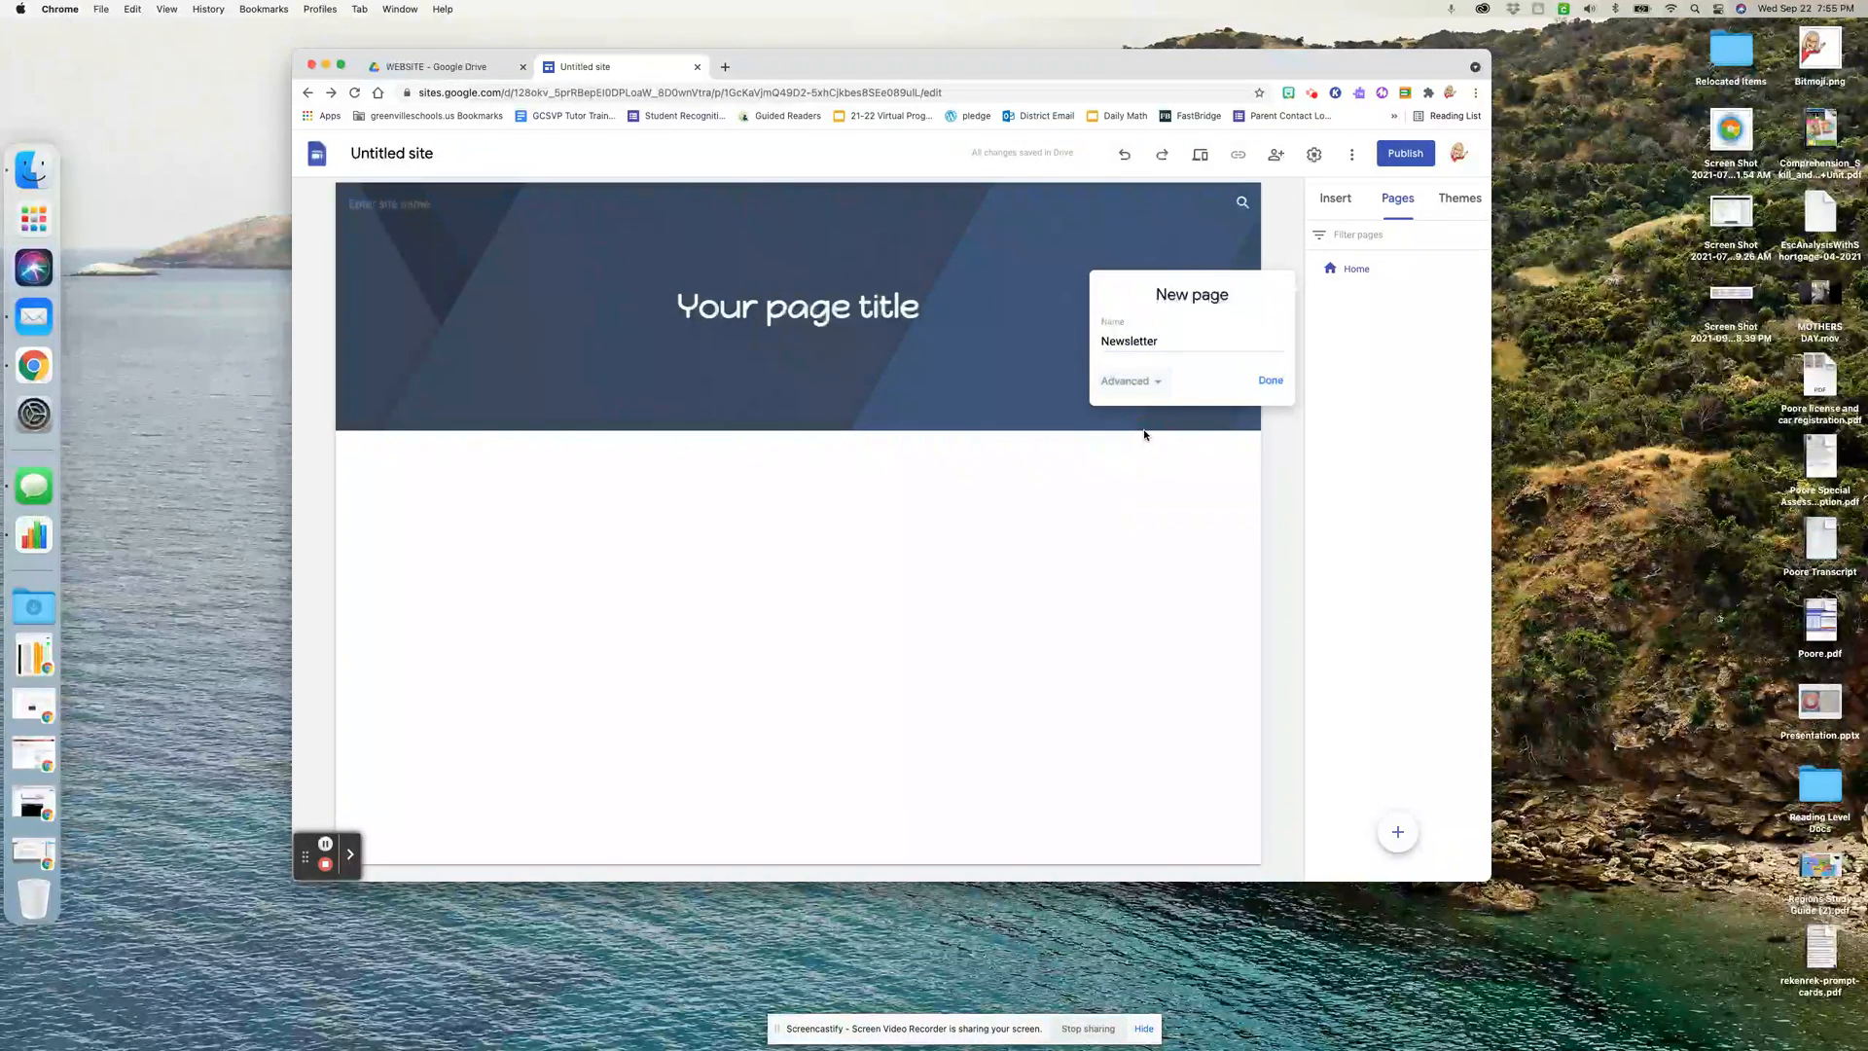
{"action": "left_click", "coordinate": [1272, 381]}
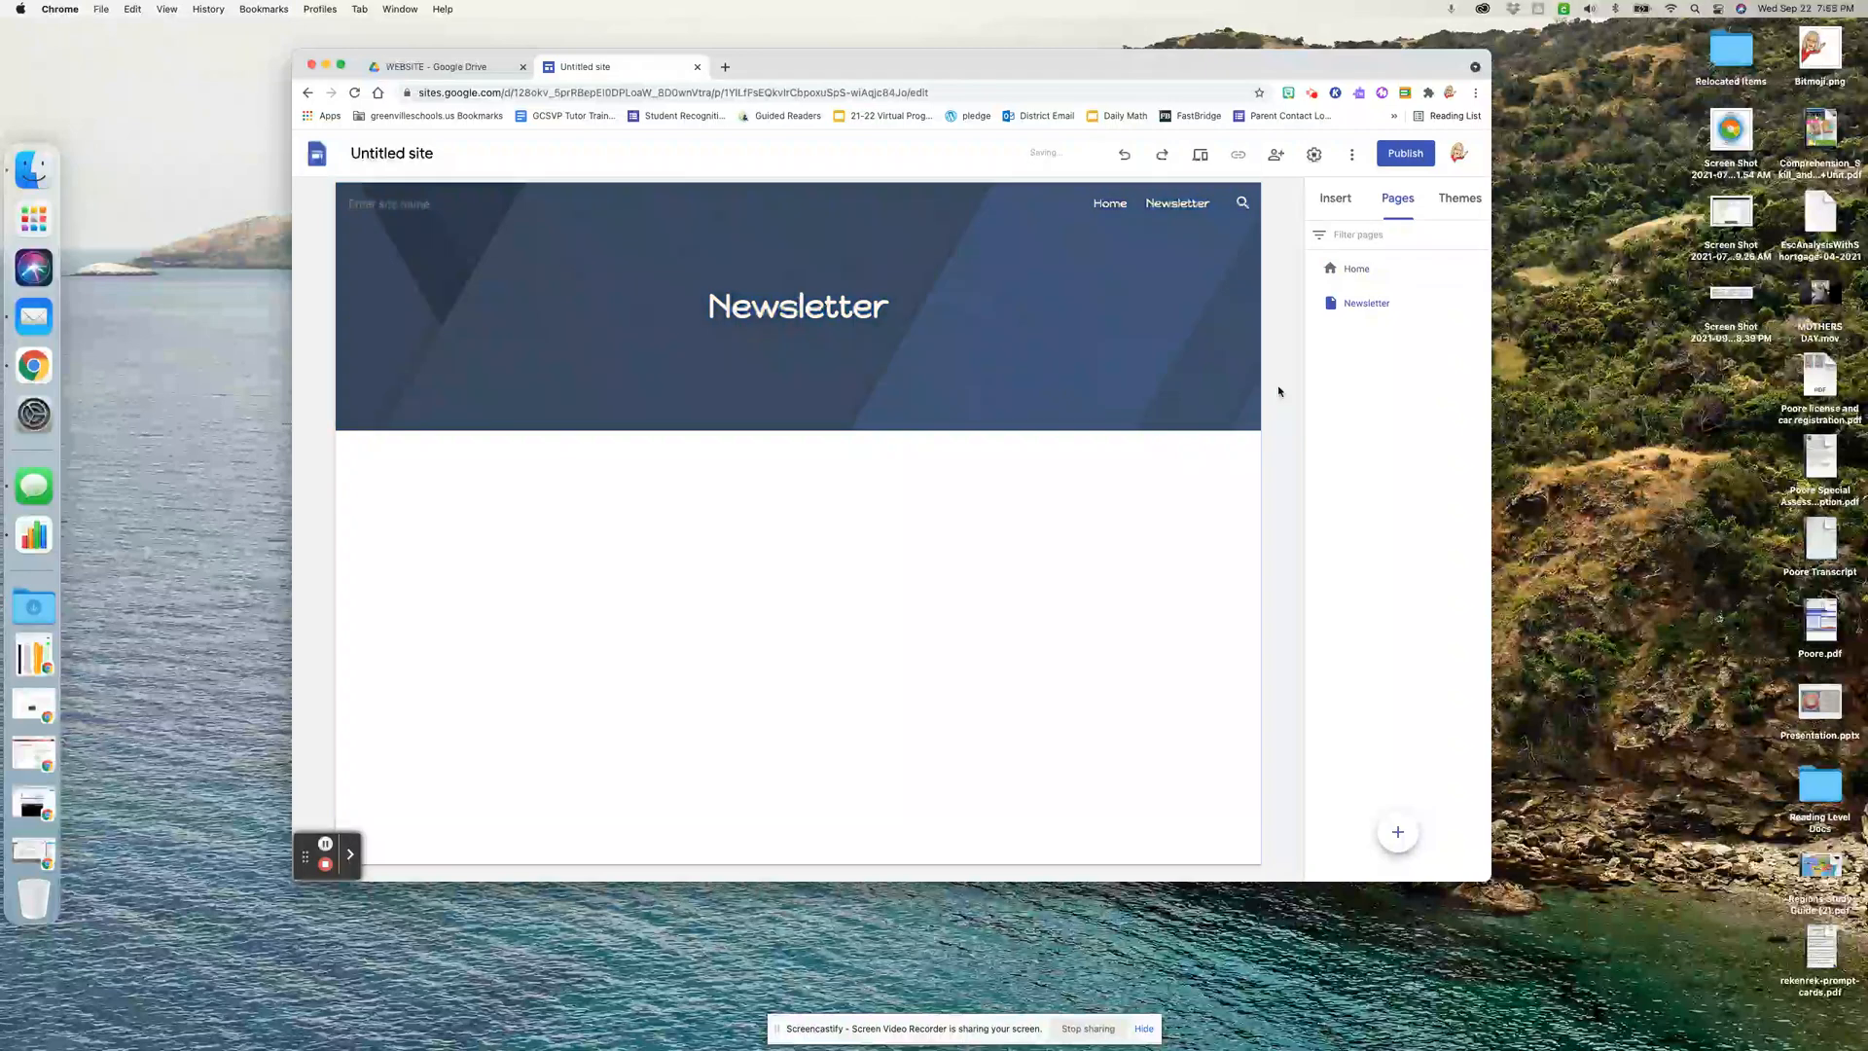
Add two more pages to the site, named "Parent" and "About Me"
{"action": "left_click", "coordinate": [1398, 832]}
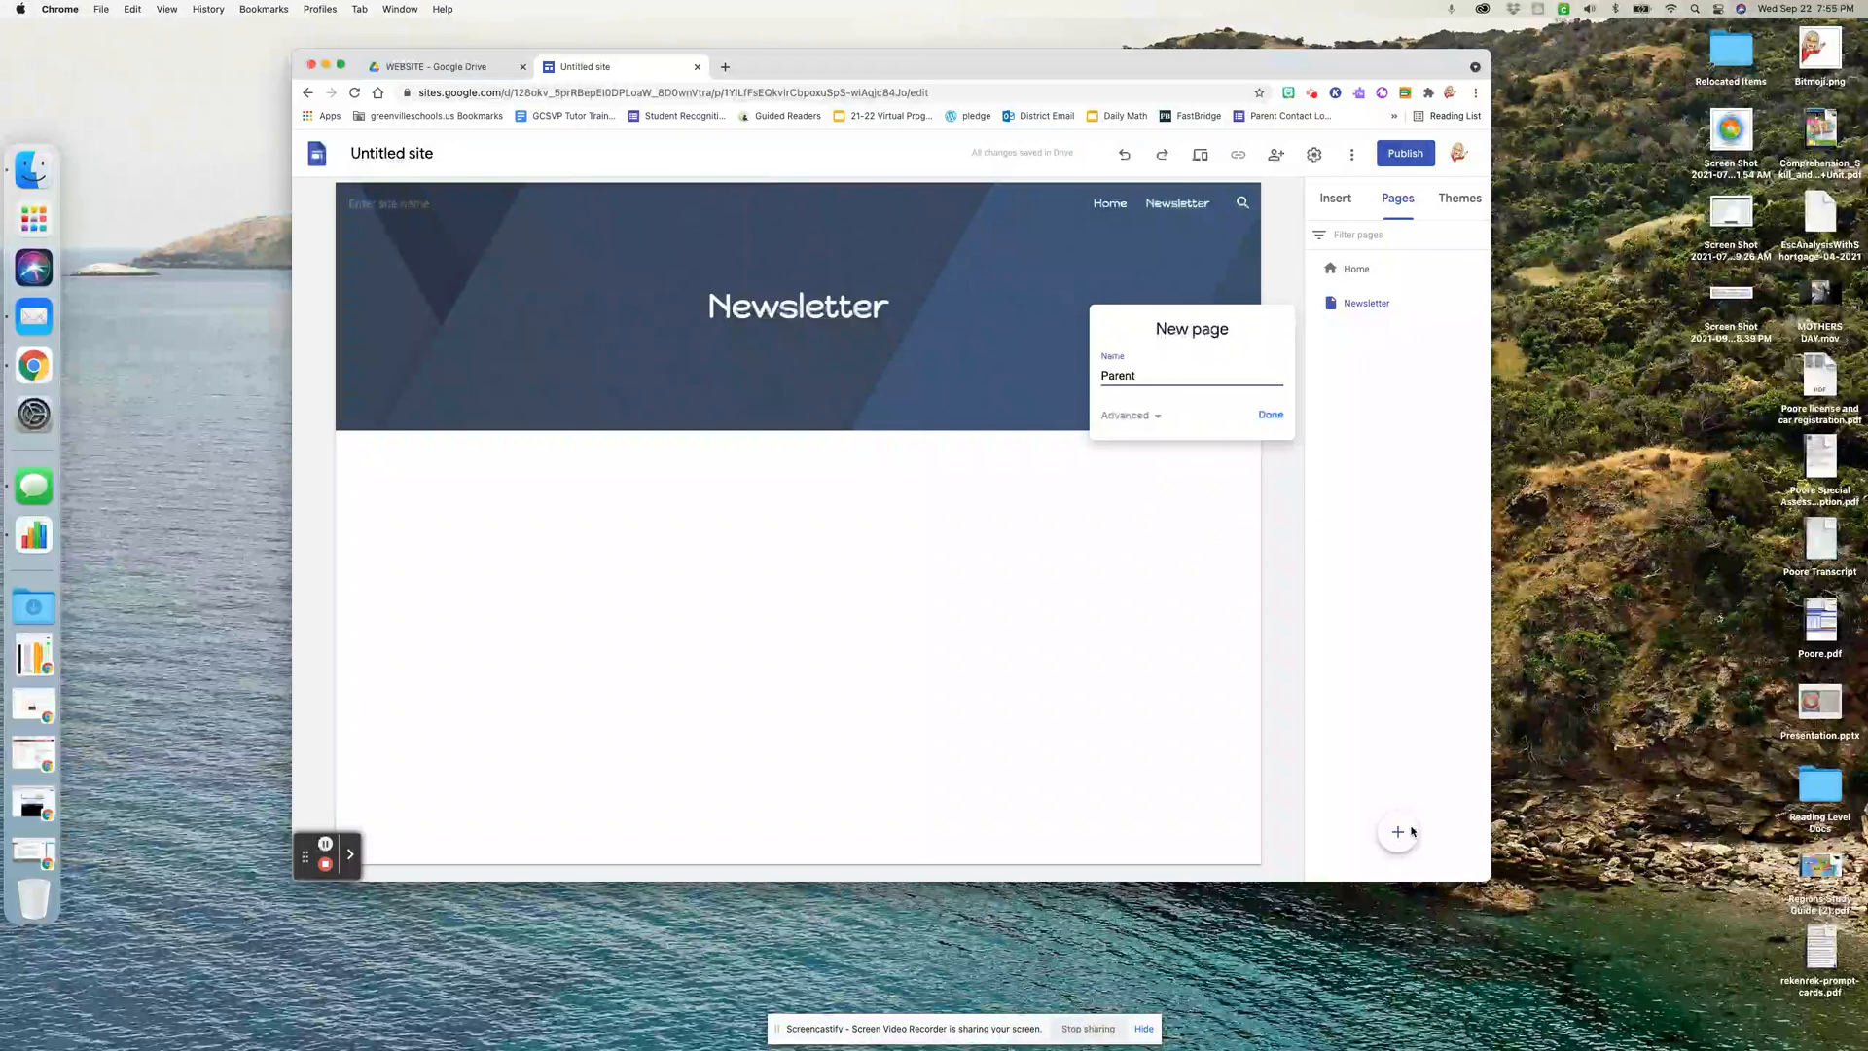
{"action": "left_click", "coordinate": [1271, 414]}
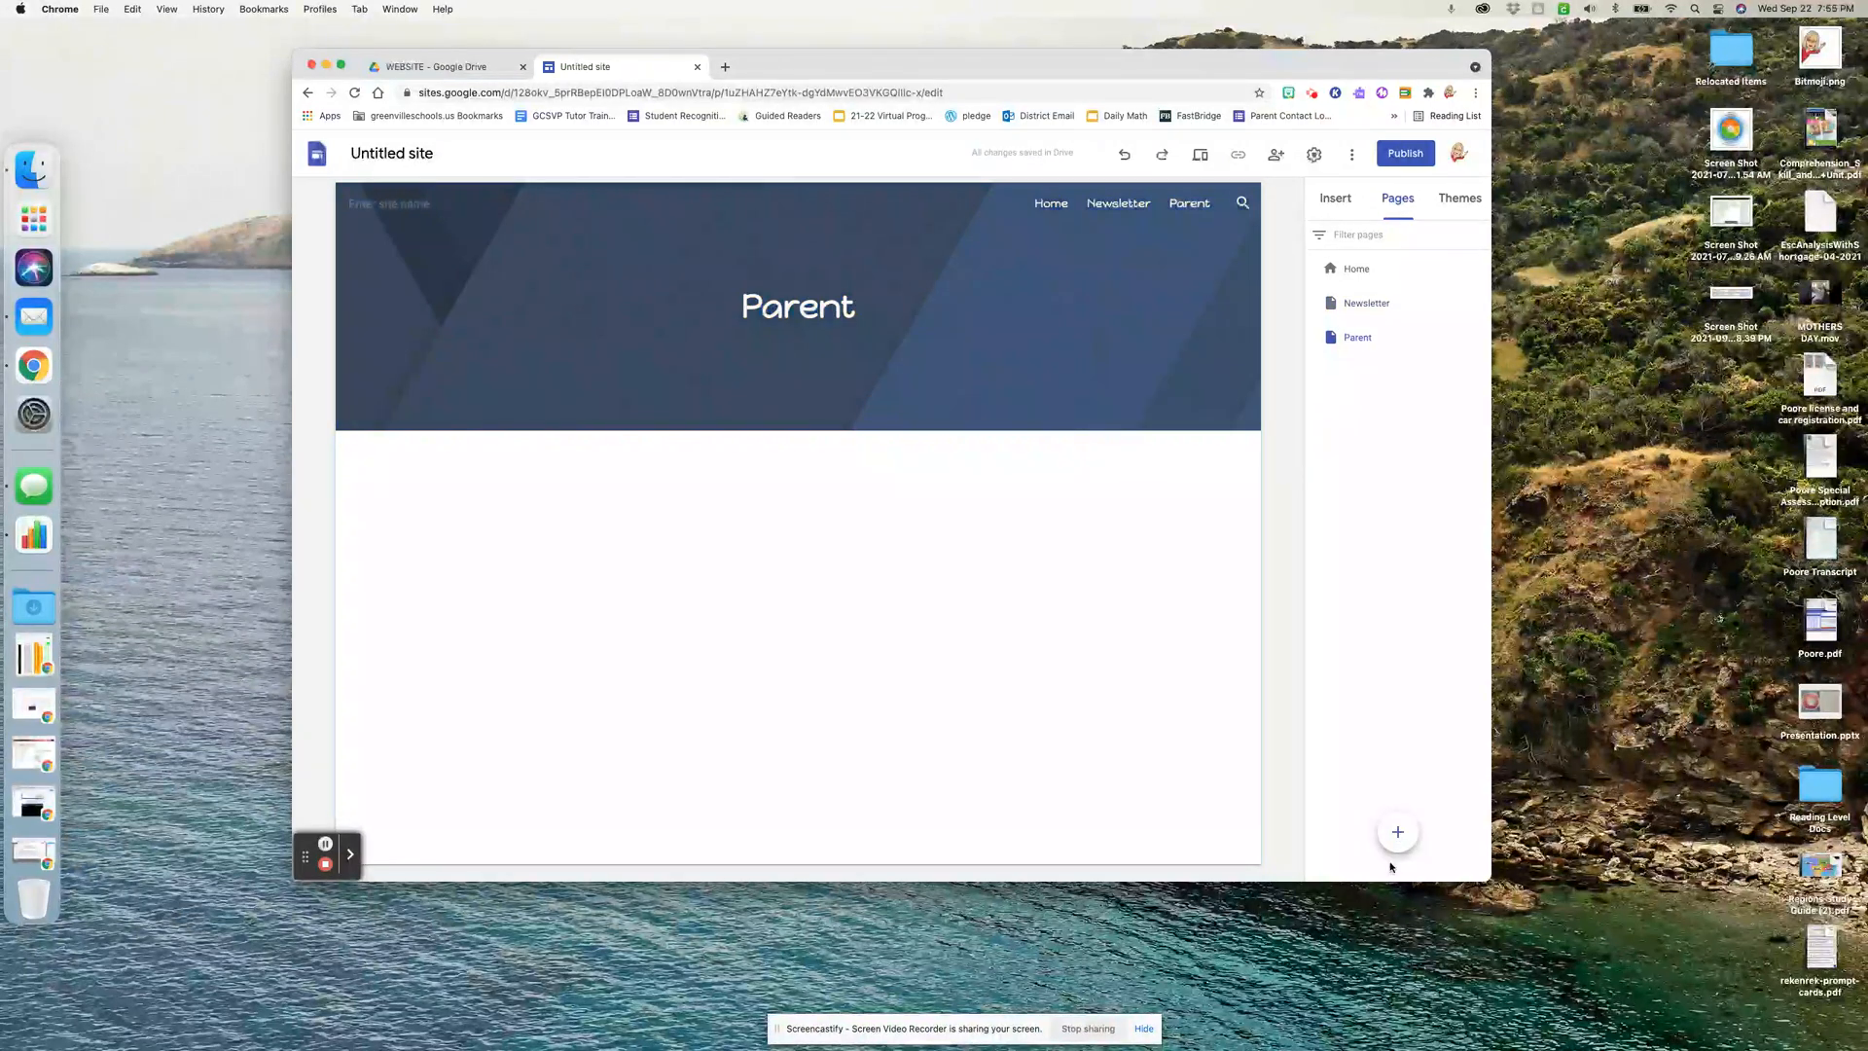
{"action": "left_click", "coordinate": [1398, 834]}
{"action": "type", "text": "About Me"}
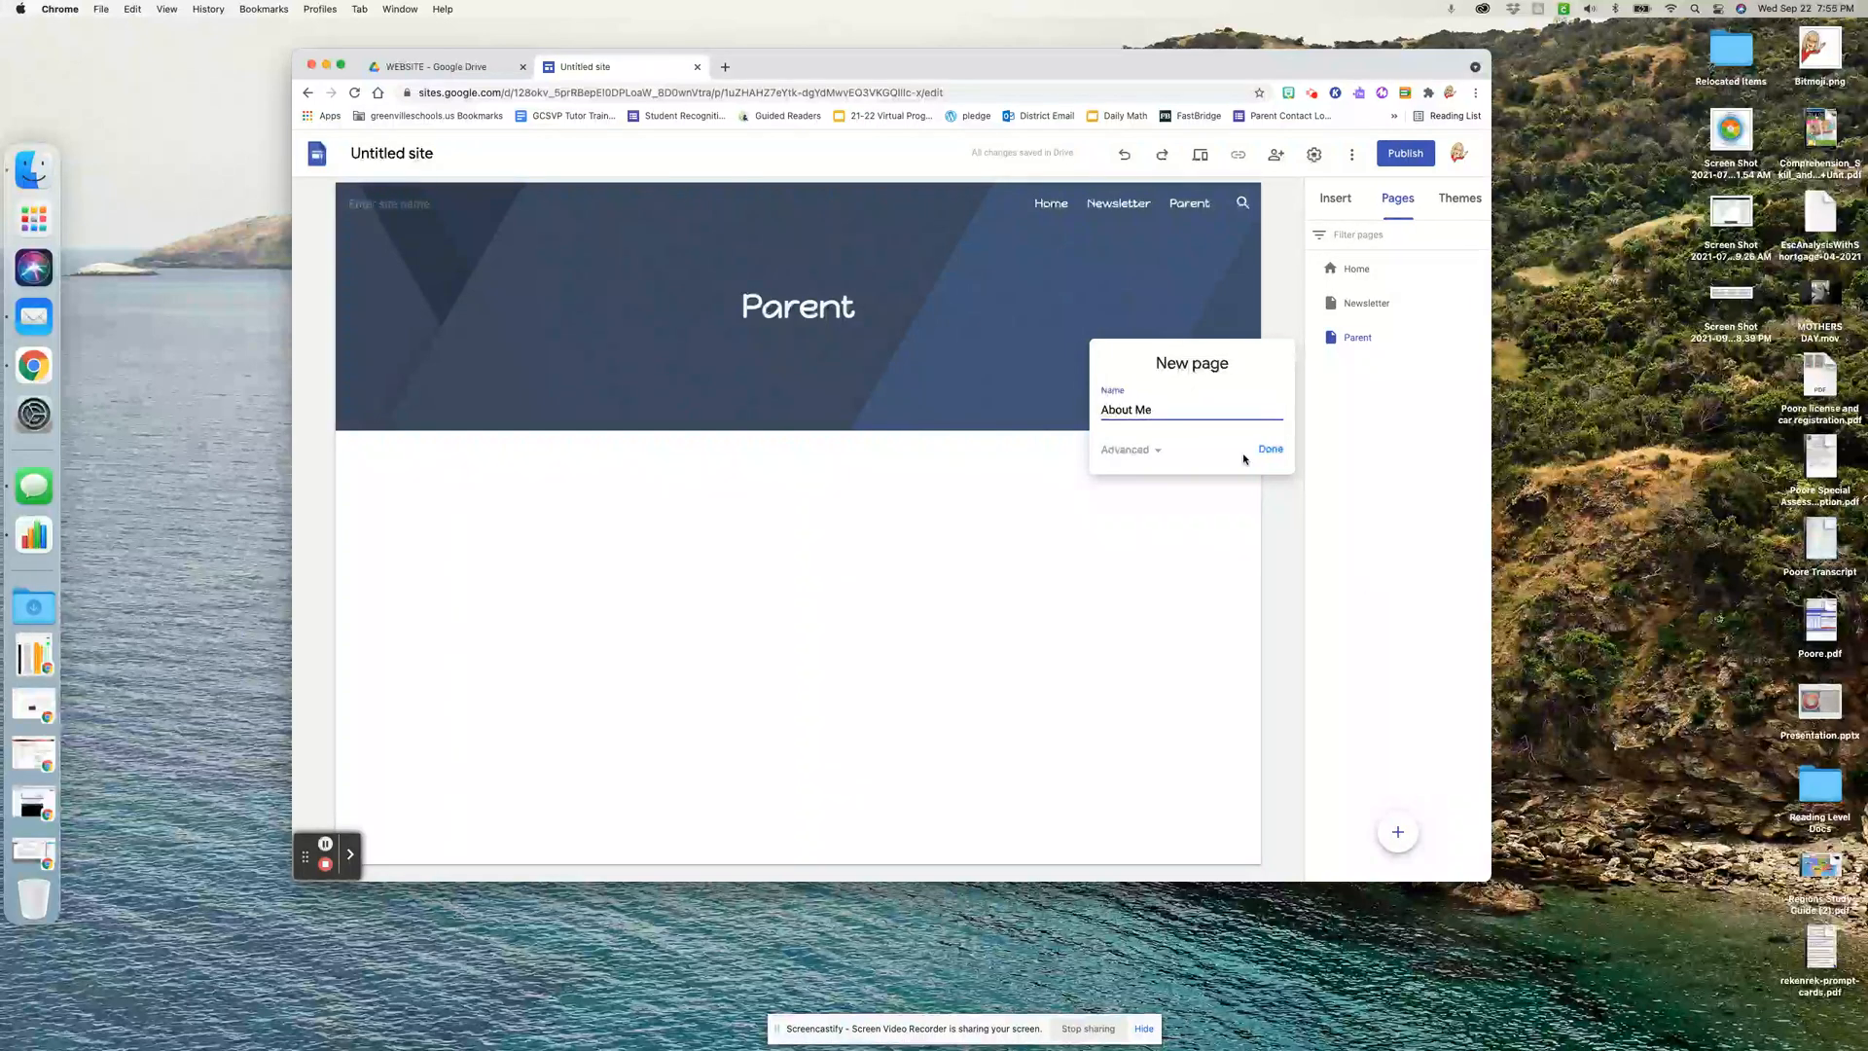
{"action": "left_click", "coordinate": [1268, 450]}
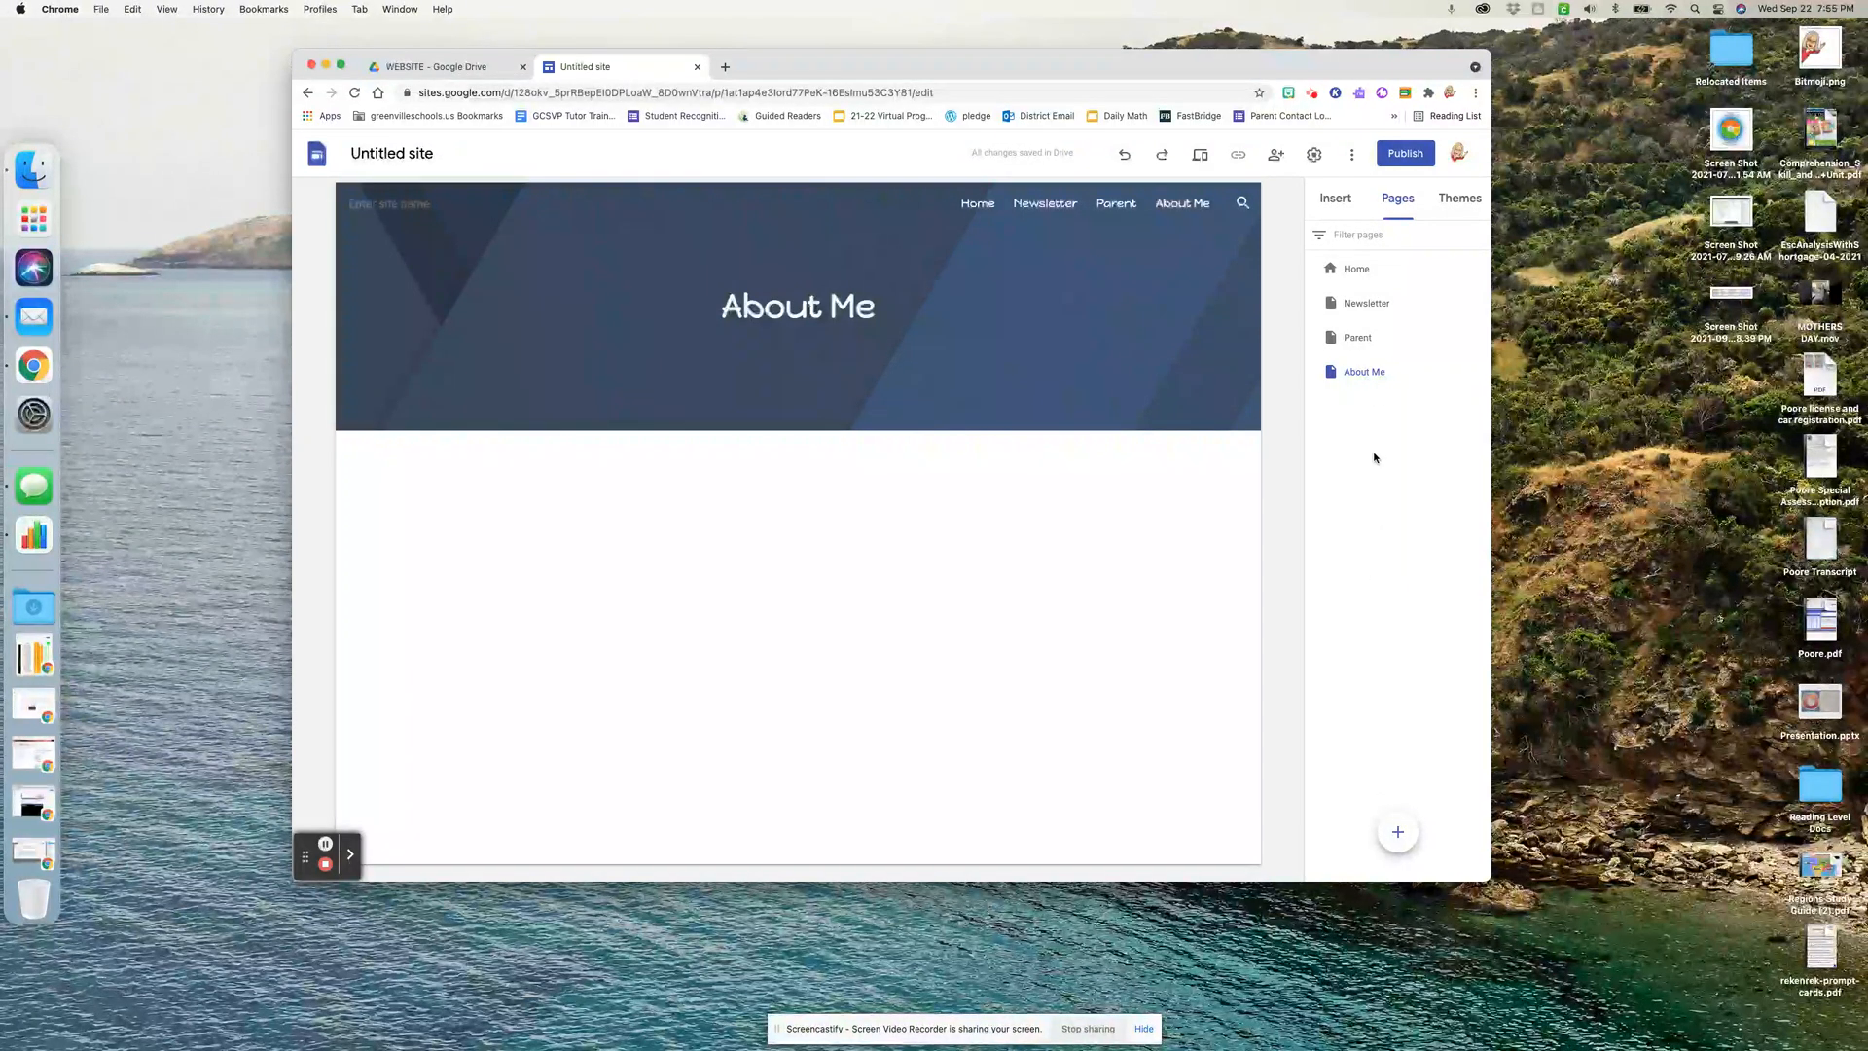
Add a new page named "Resources" to the site
{"action": "left_click", "coordinate": [1399, 832]}
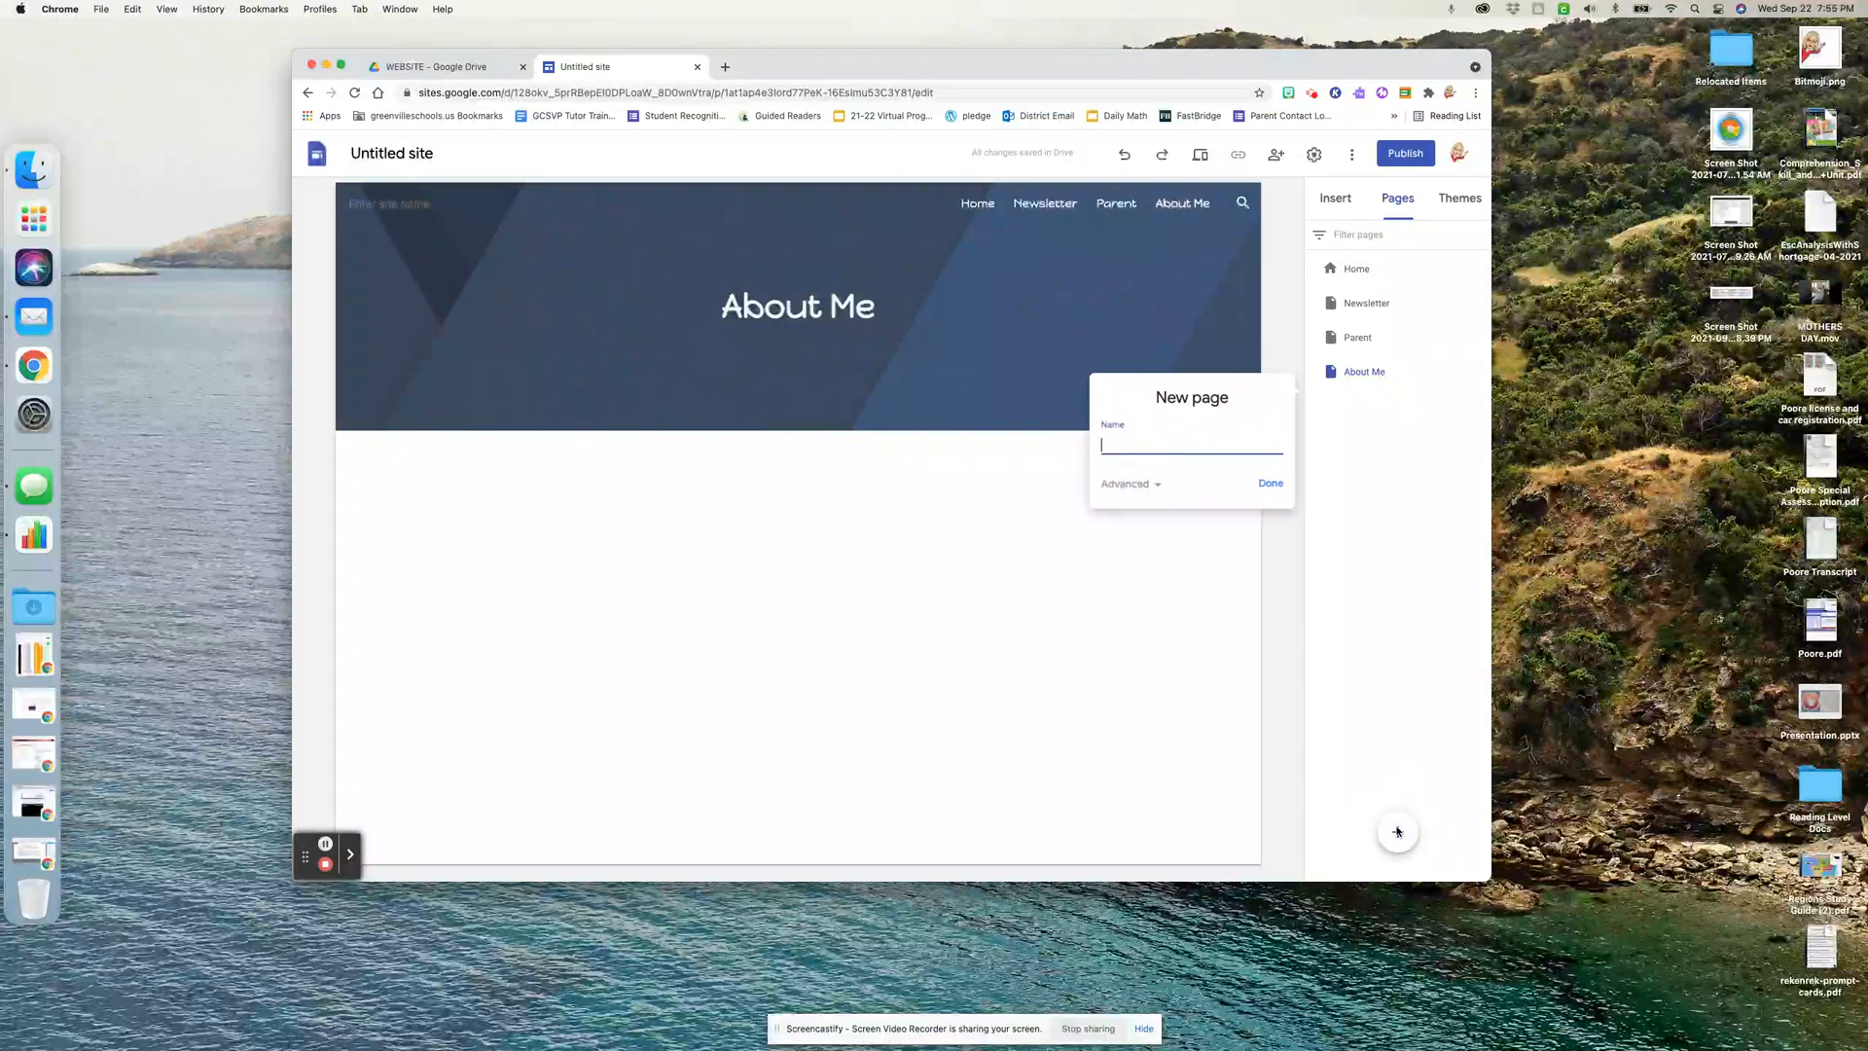
{"action": "type", "text": "Resources"}
{"action": "left_click", "coordinate": [1270, 483]}
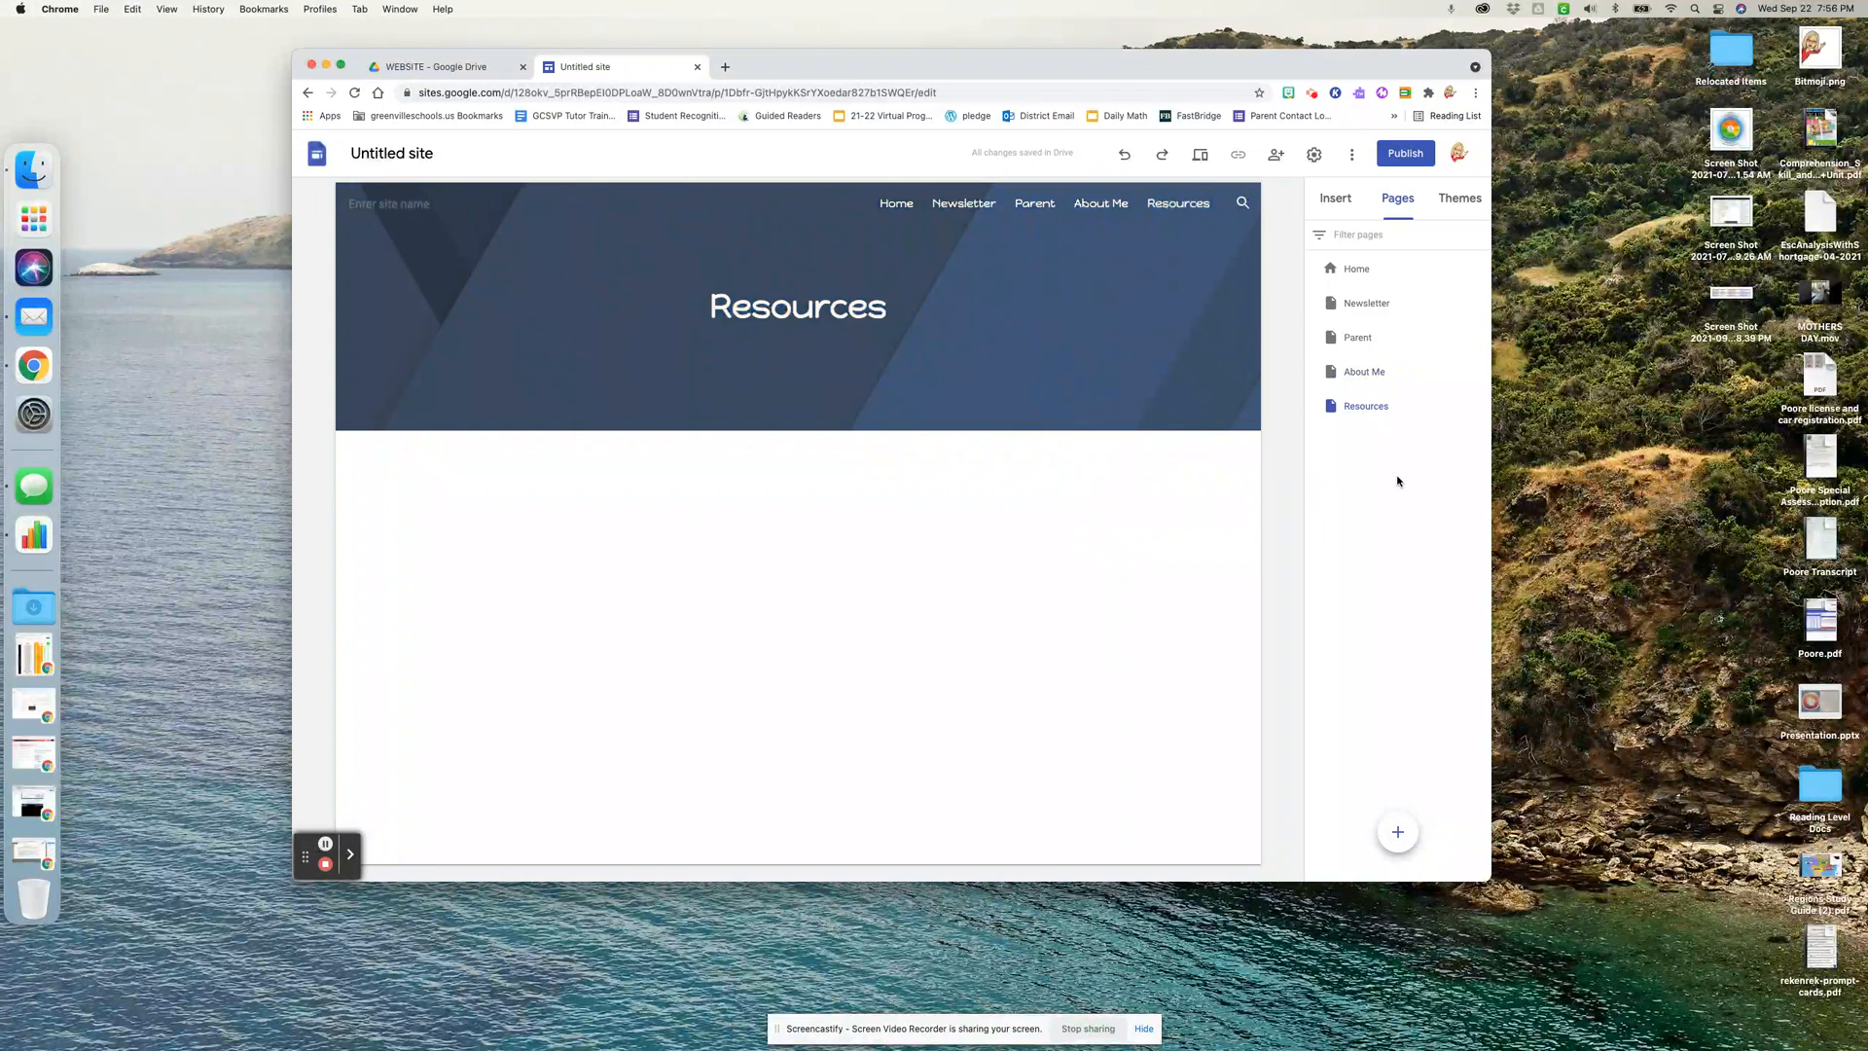
Reorder the pages by trying Parent nested under Newsletter, ending with the order Home, Parent, Resources, About Me, Newsletter
{"action": "left_click_drag", "start_coordinate": [1365, 372], "coordinate": [1369, 409]}
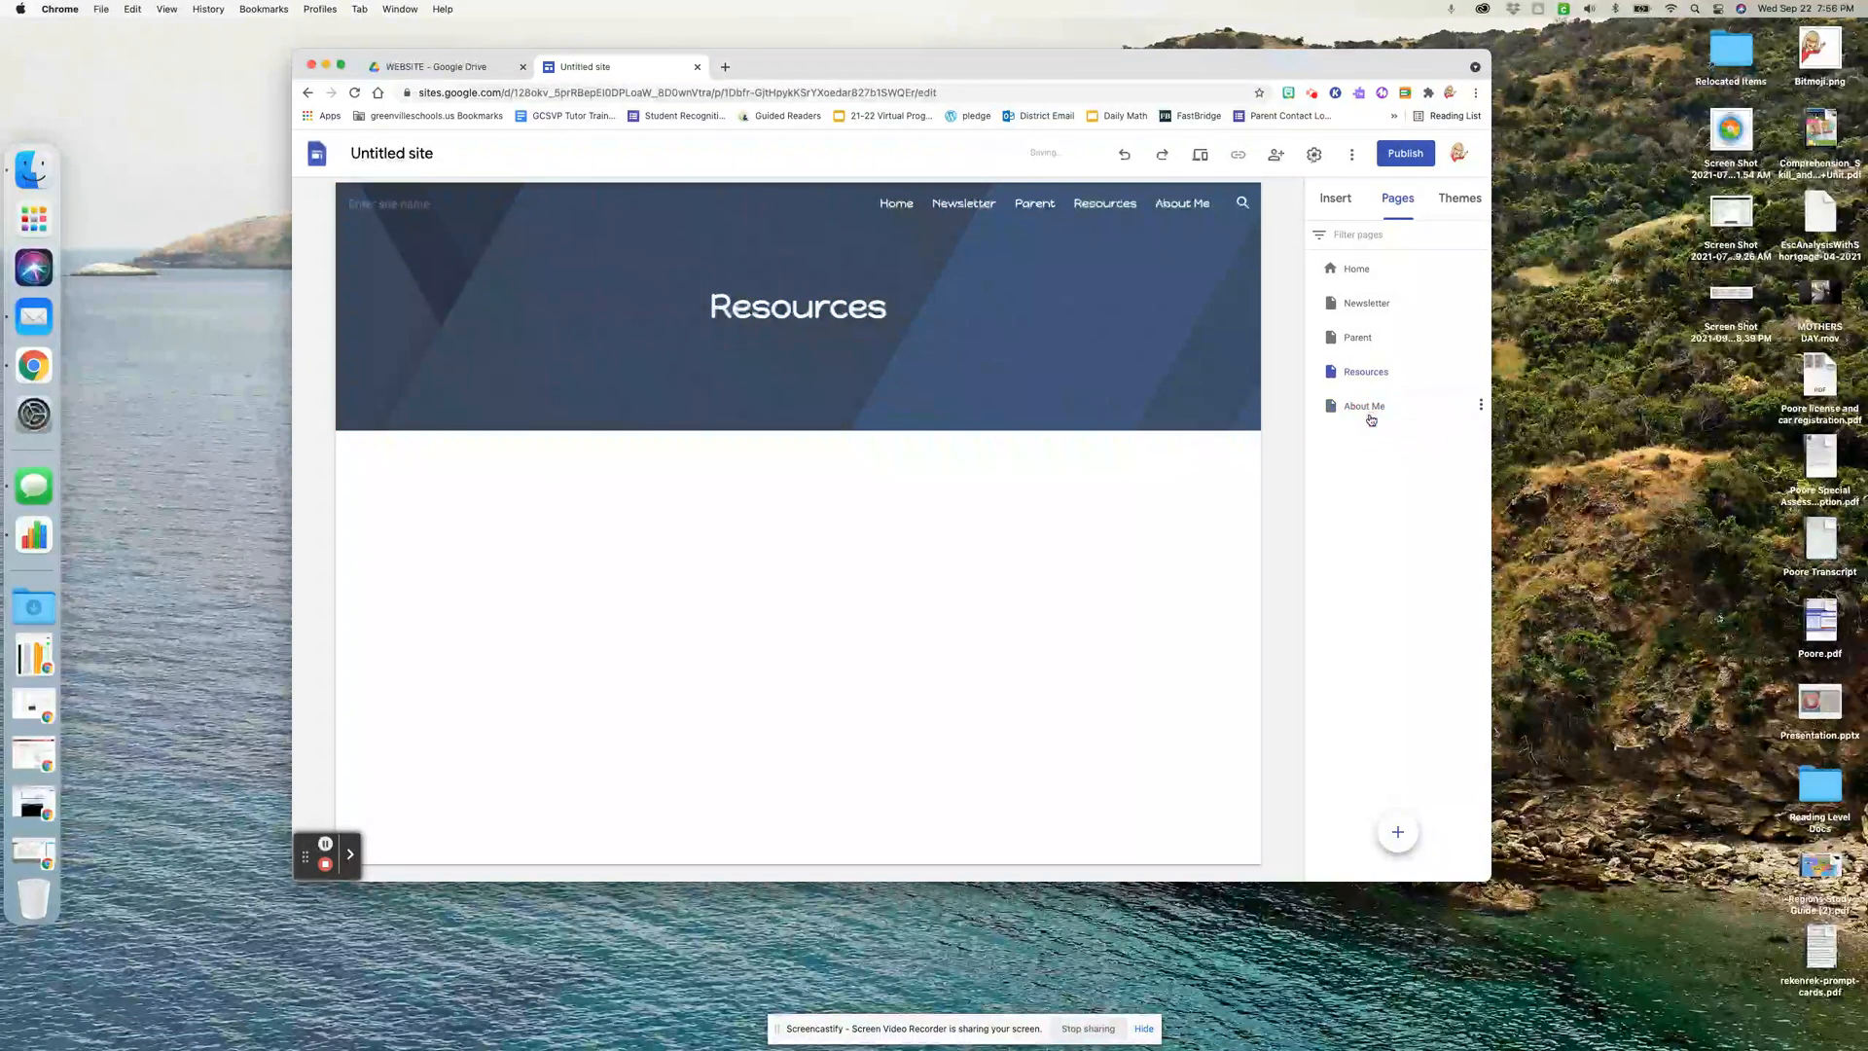
{"action": "mouse_move", "coordinate": [1353, 337]}
{"action": "left_mouse_down"}
{"action": "mouse_move", "coordinate": [1346, 303]}
{"action": "mouse_move", "coordinate": [1362, 310]}
{"action": "left_mouse_up"}
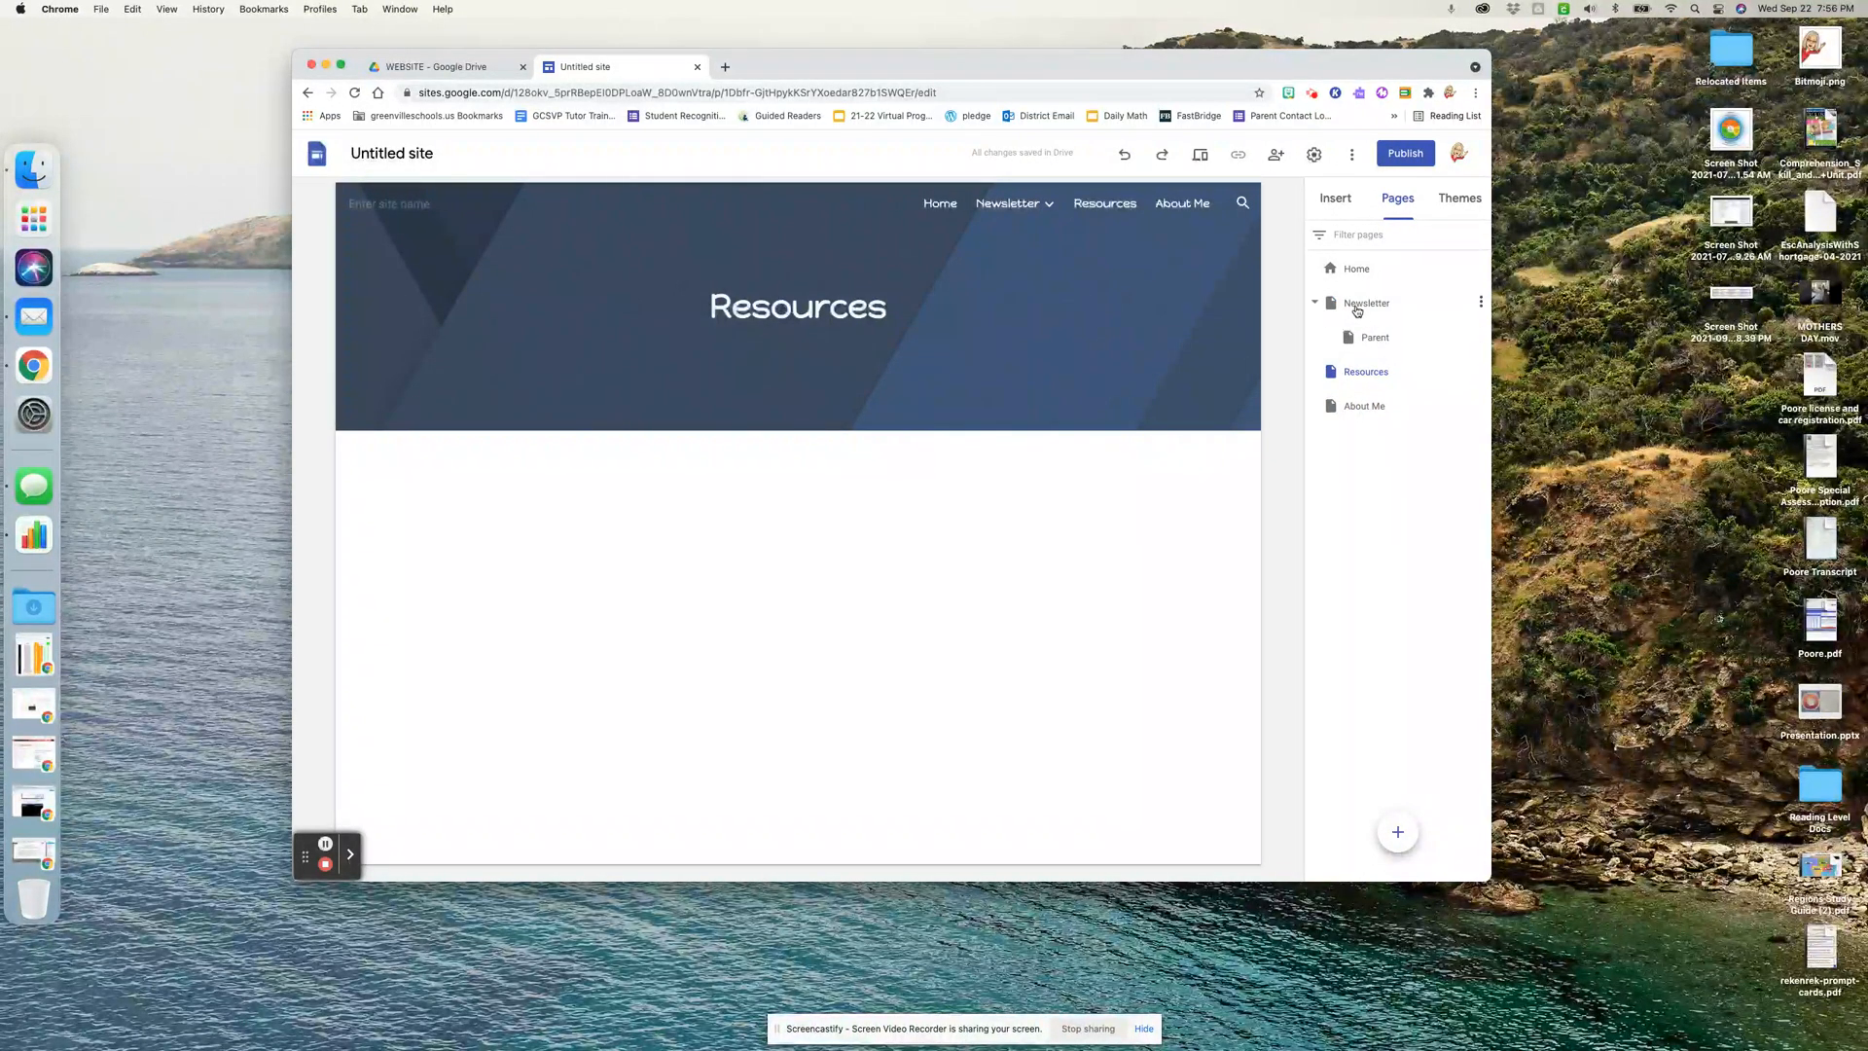
{"action": "left_click_drag", "start_coordinate": [1360, 334], "coordinate": [1362, 426]}
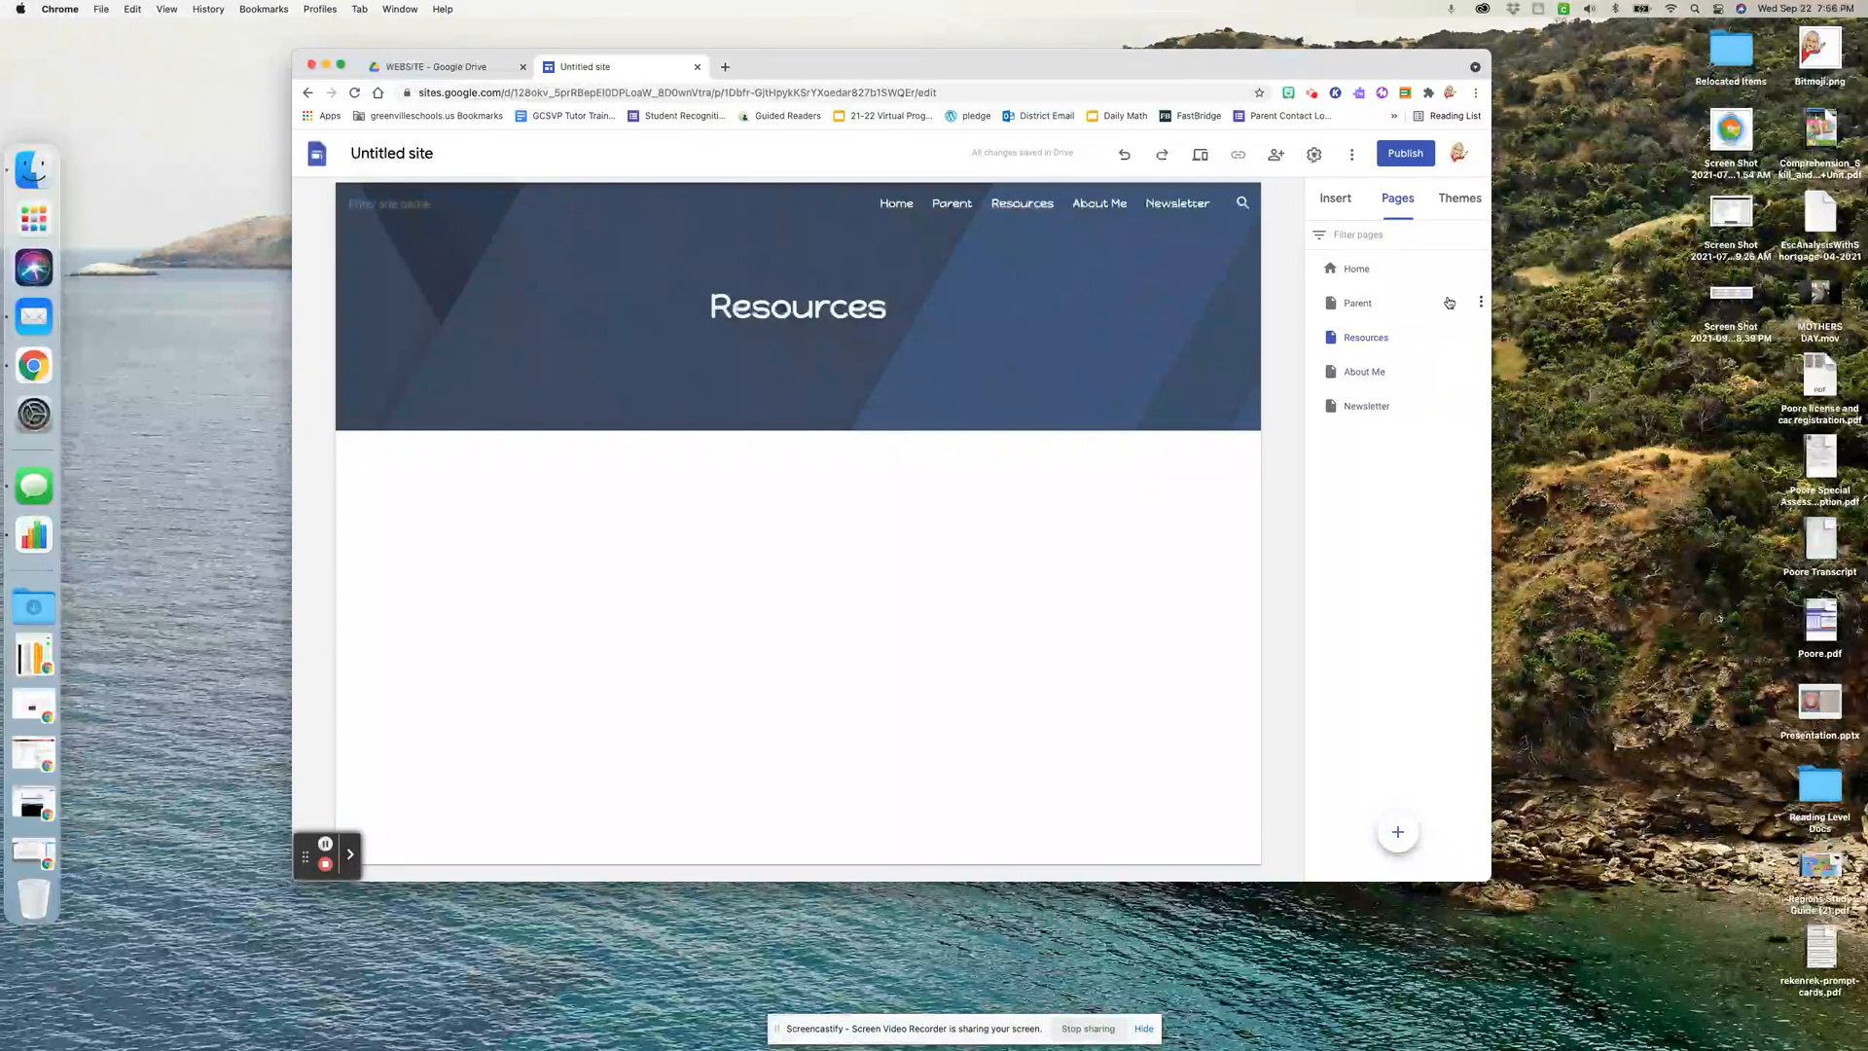
Review the page options for Parent and Resources, including the Parent page's properties and custom path, without changing them
{"action": "left_click", "coordinate": [1476, 303]}
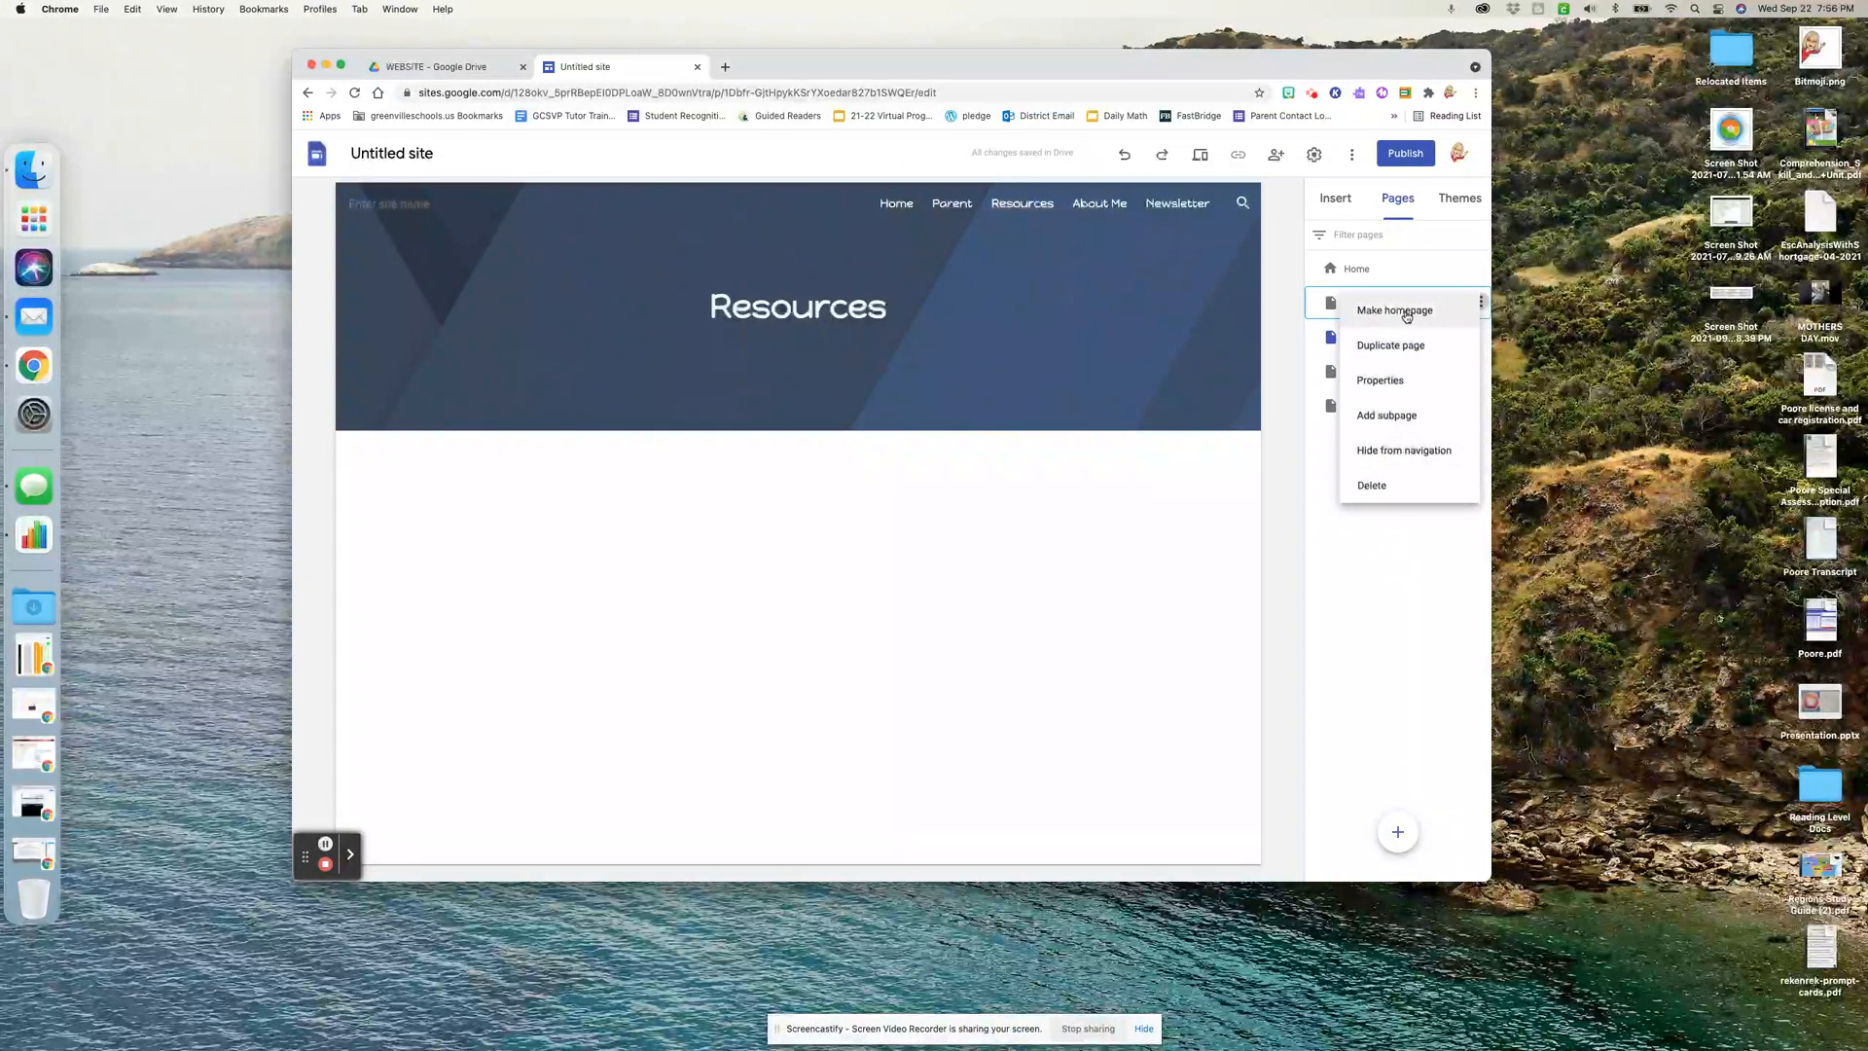
{"action": "left_click", "coordinate": [1376, 389]}
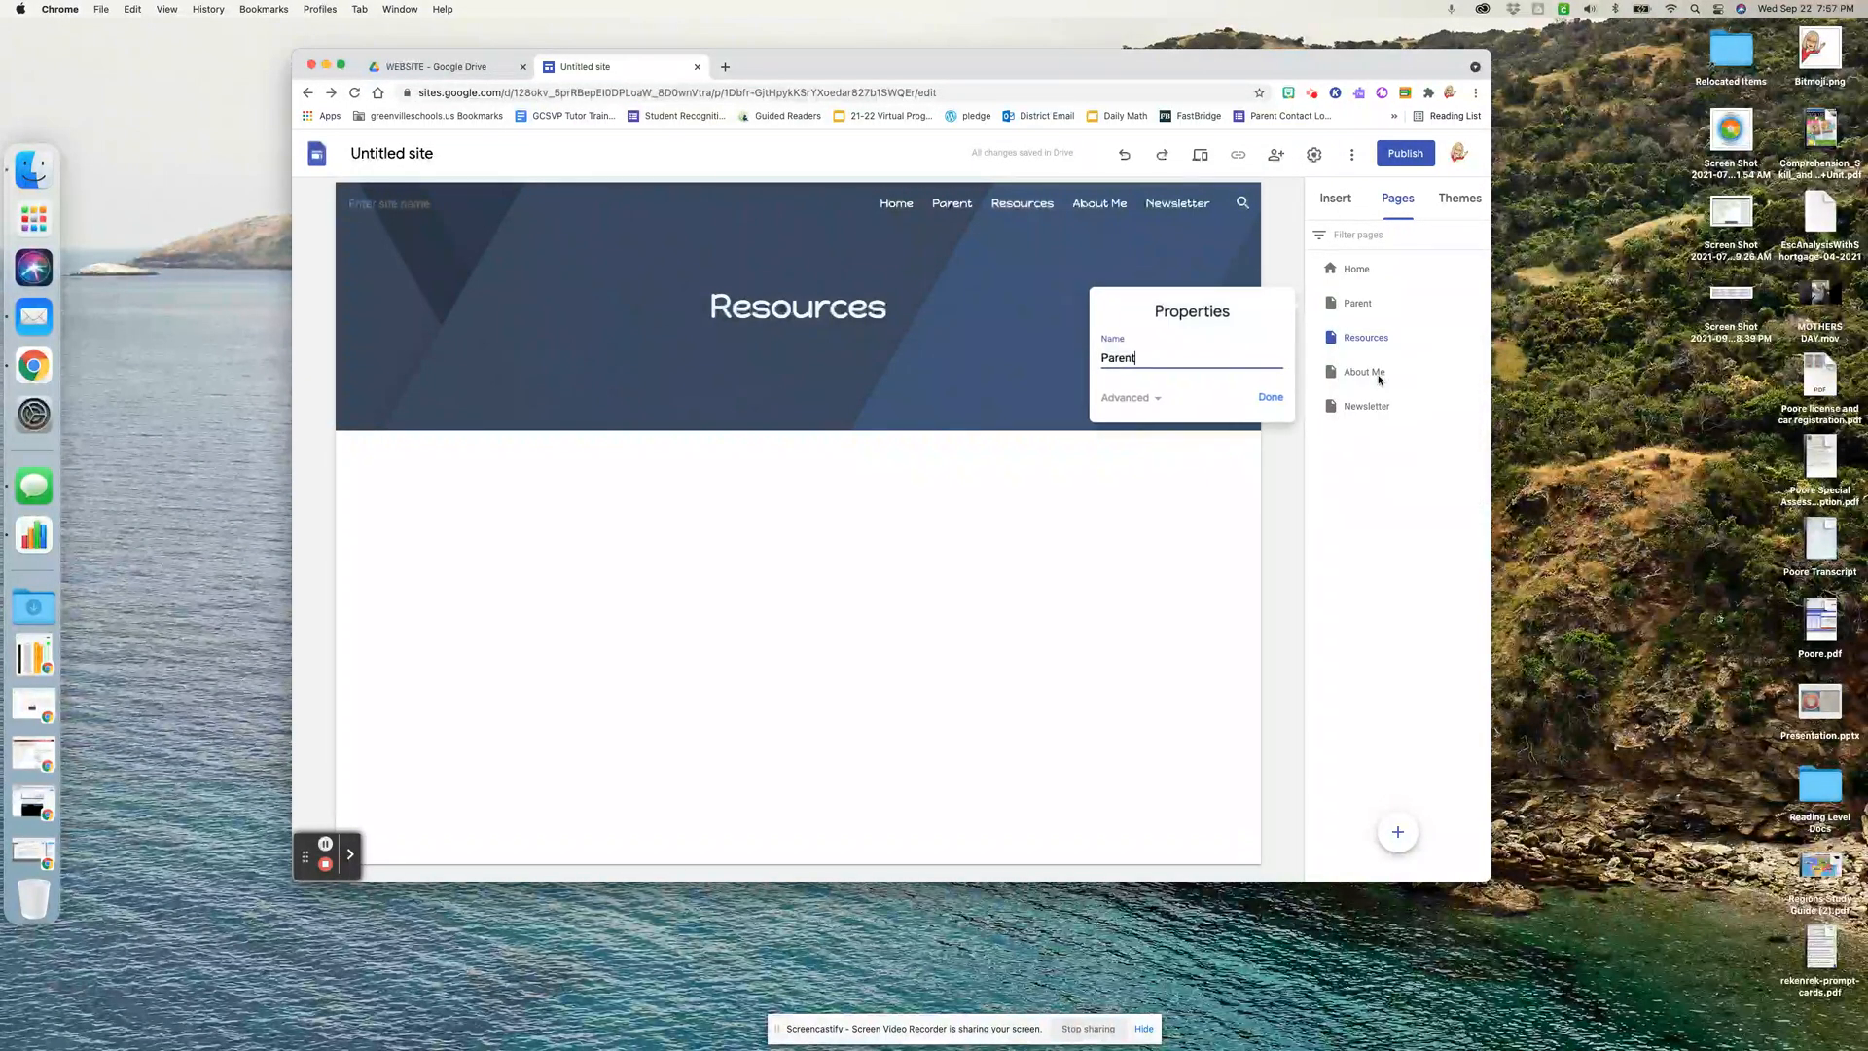
{"action": "left_click", "coordinate": [1134, 398]}
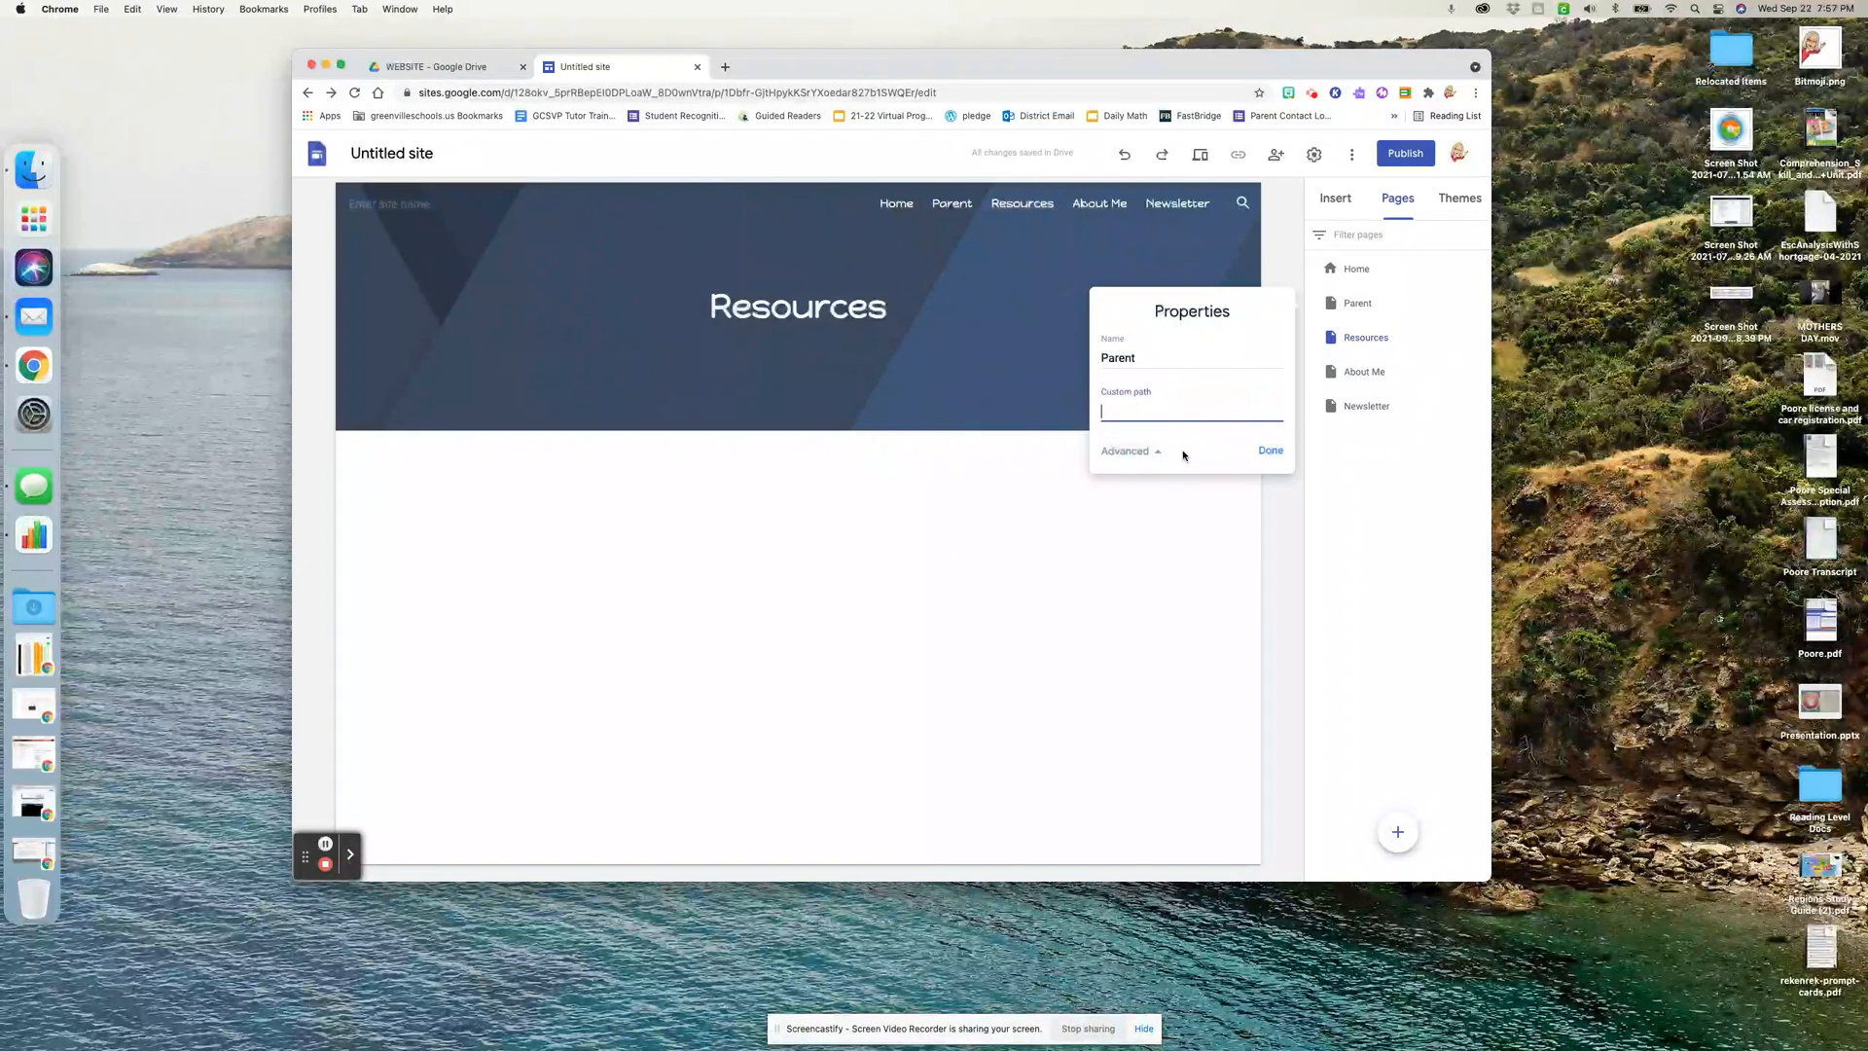
{"action": "left_click", "coordinate": [1269, 450]}
{"action": "left_click", "coordinate": [1481, 337]}
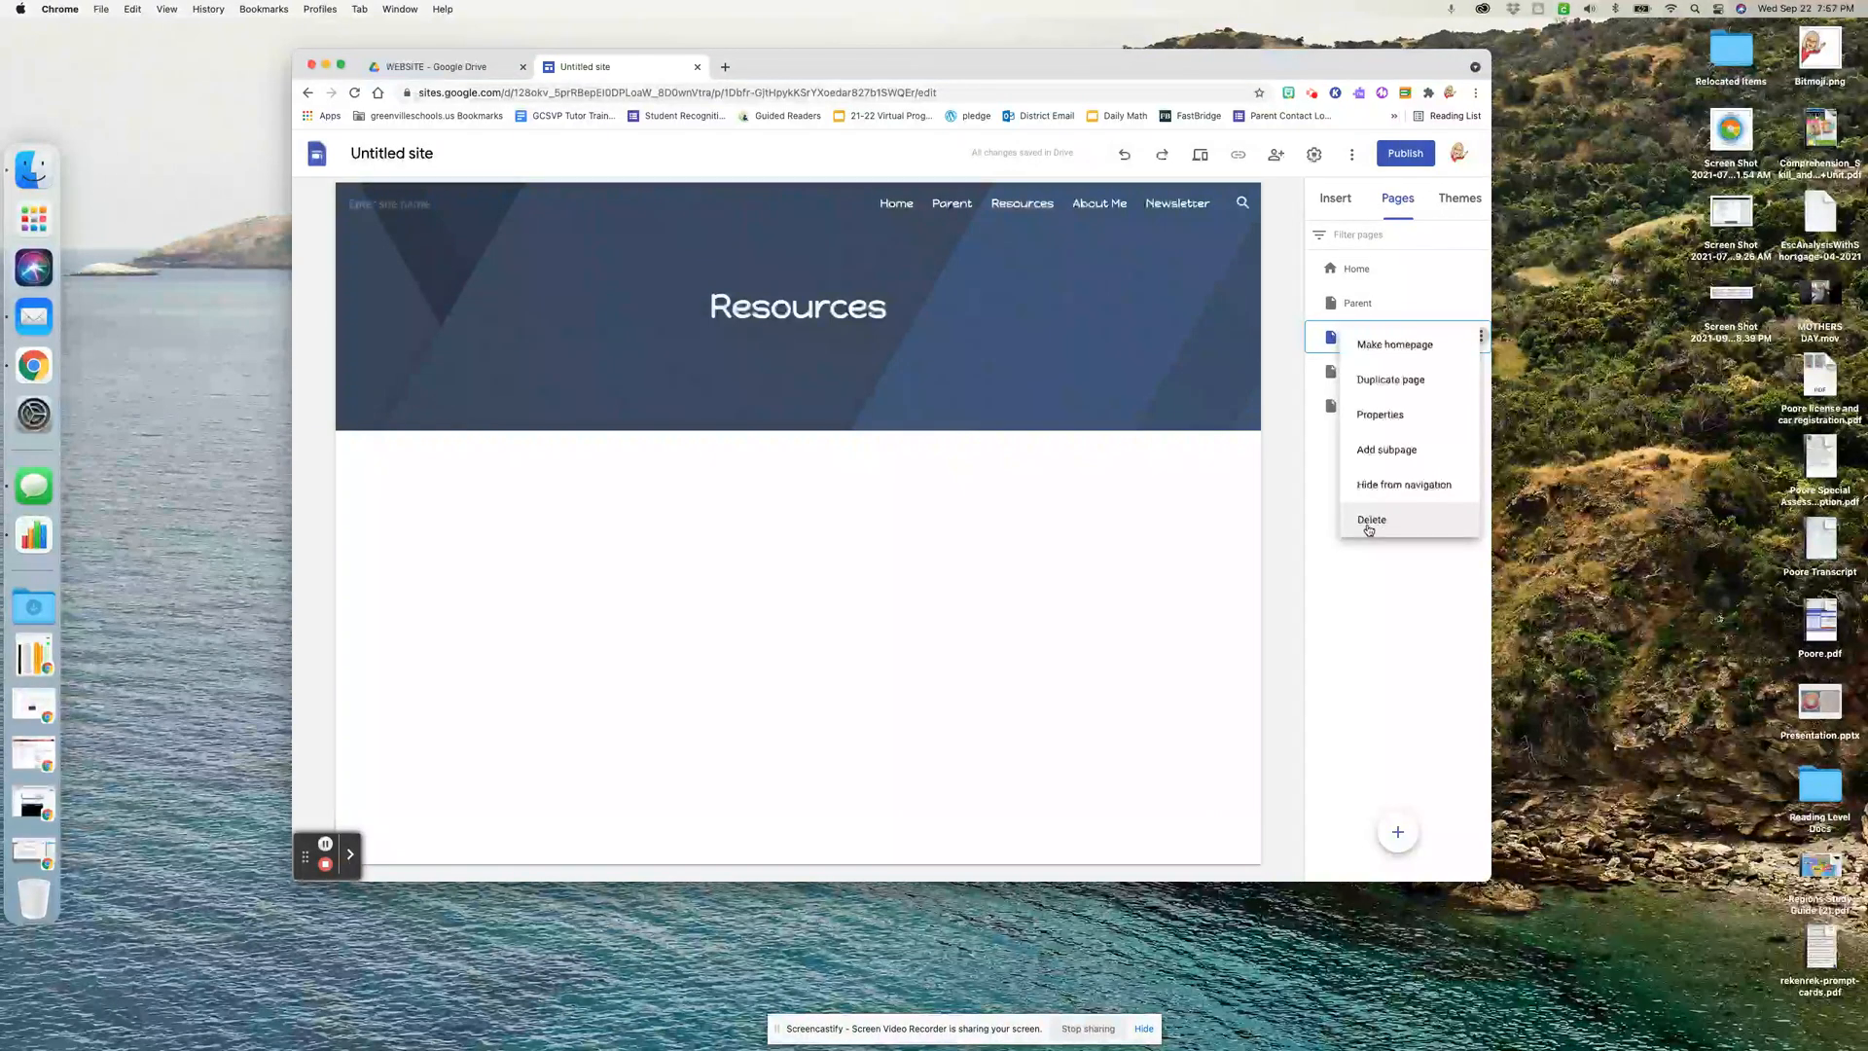
{"action": "left_click", "coordinate": [1398, 620]}
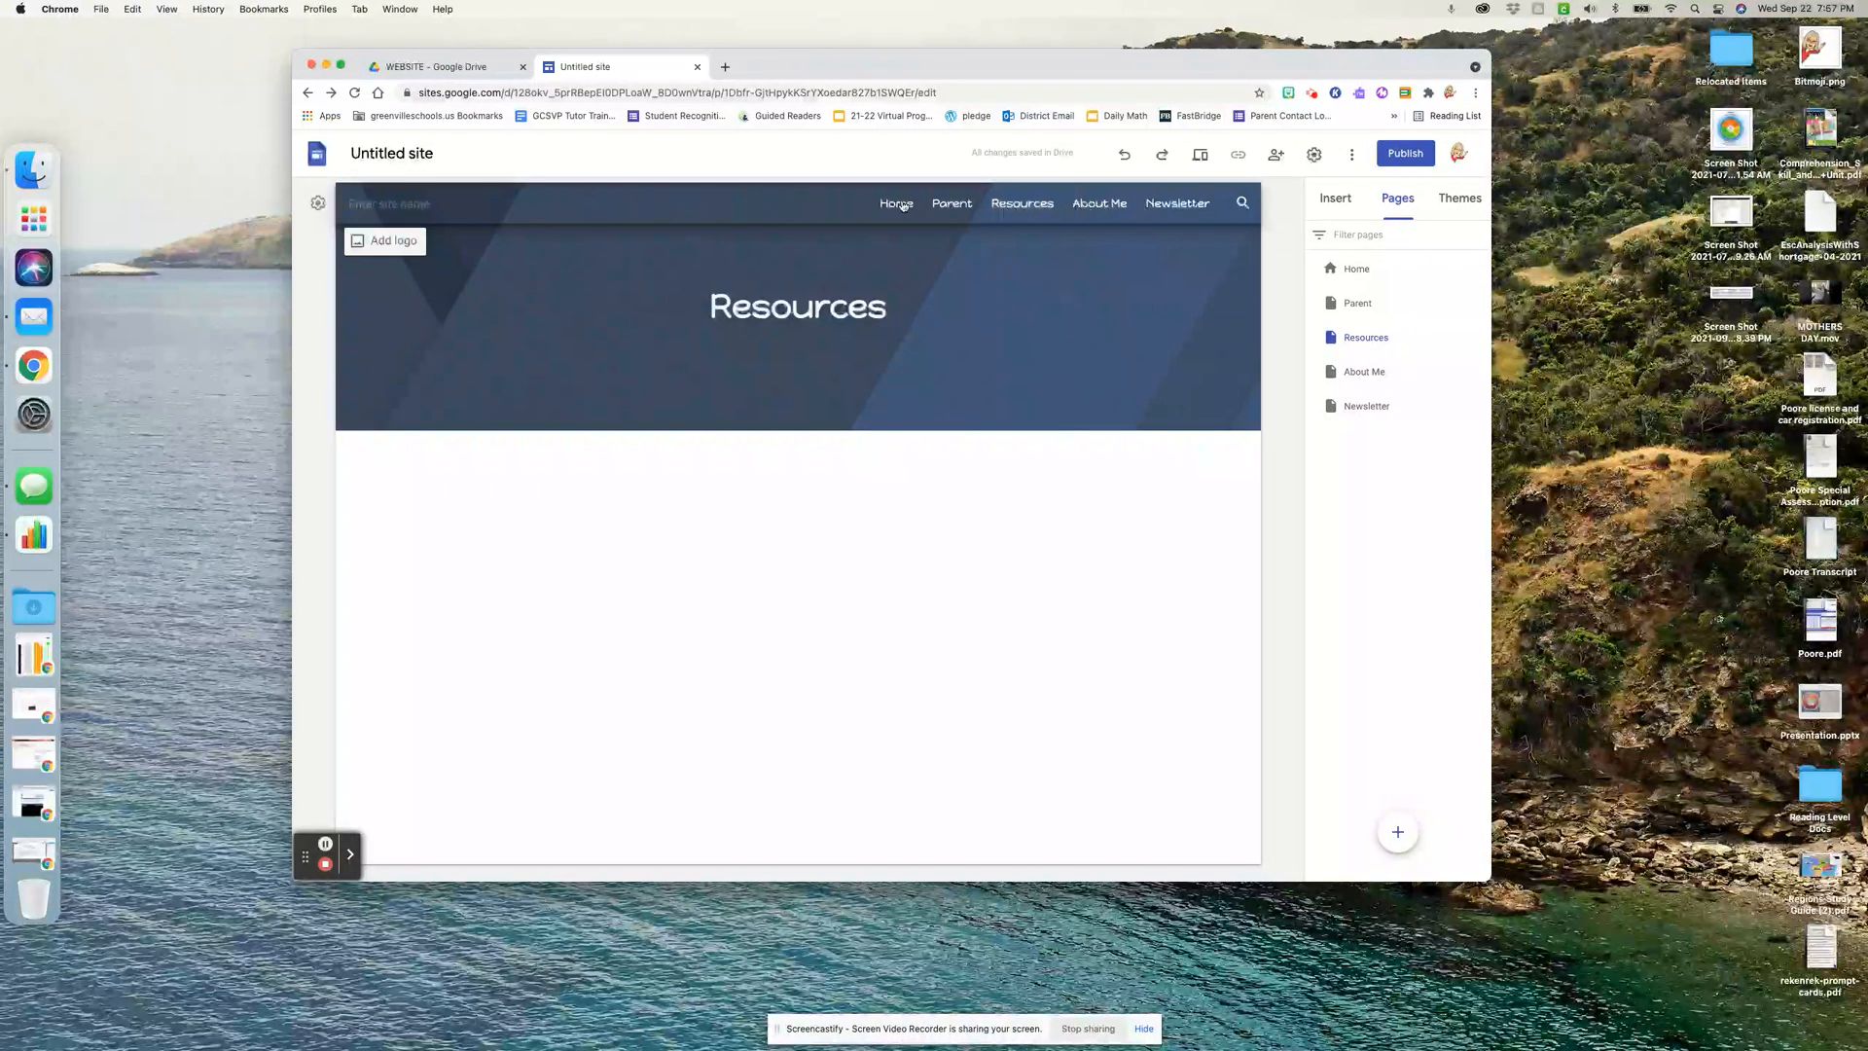
Try the Side navigation mode in the site settings and set it back to Top
{"action": "left_click", "coordinate": [318, 204]}
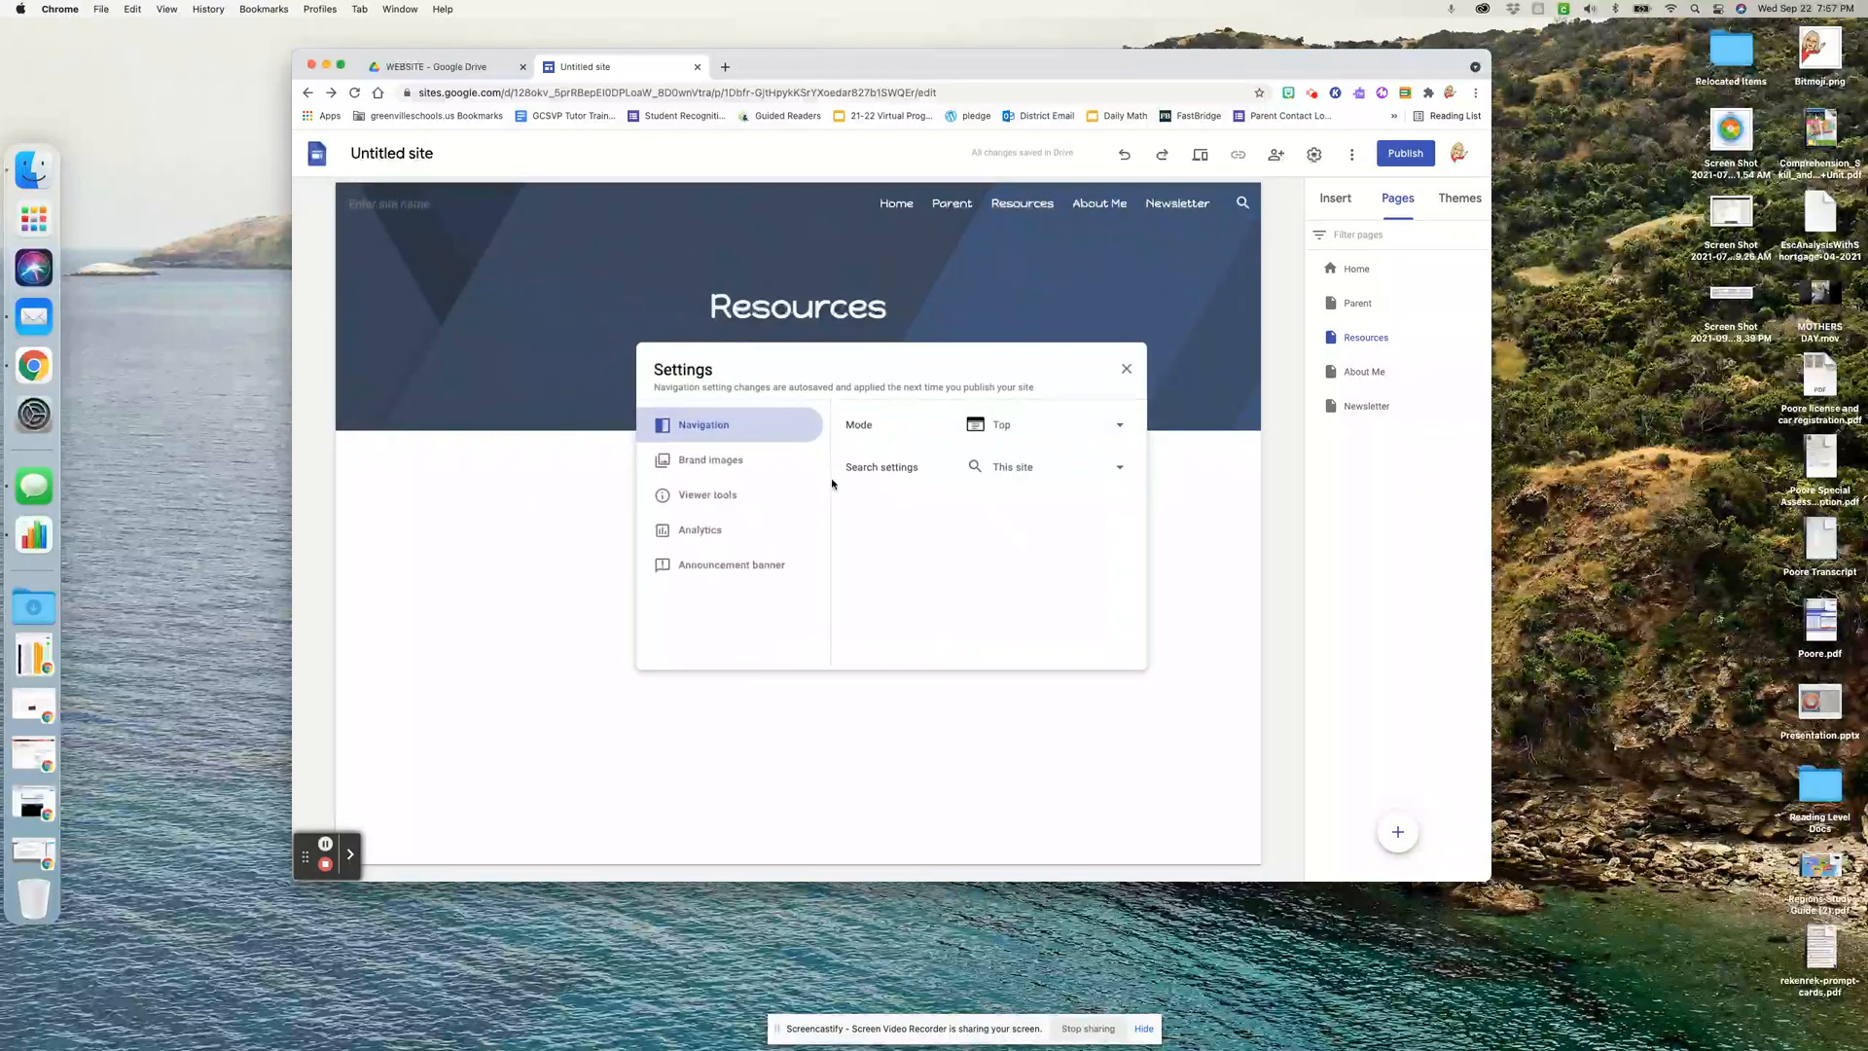
{"action": "left_click", "coordinate": [999, 426]}
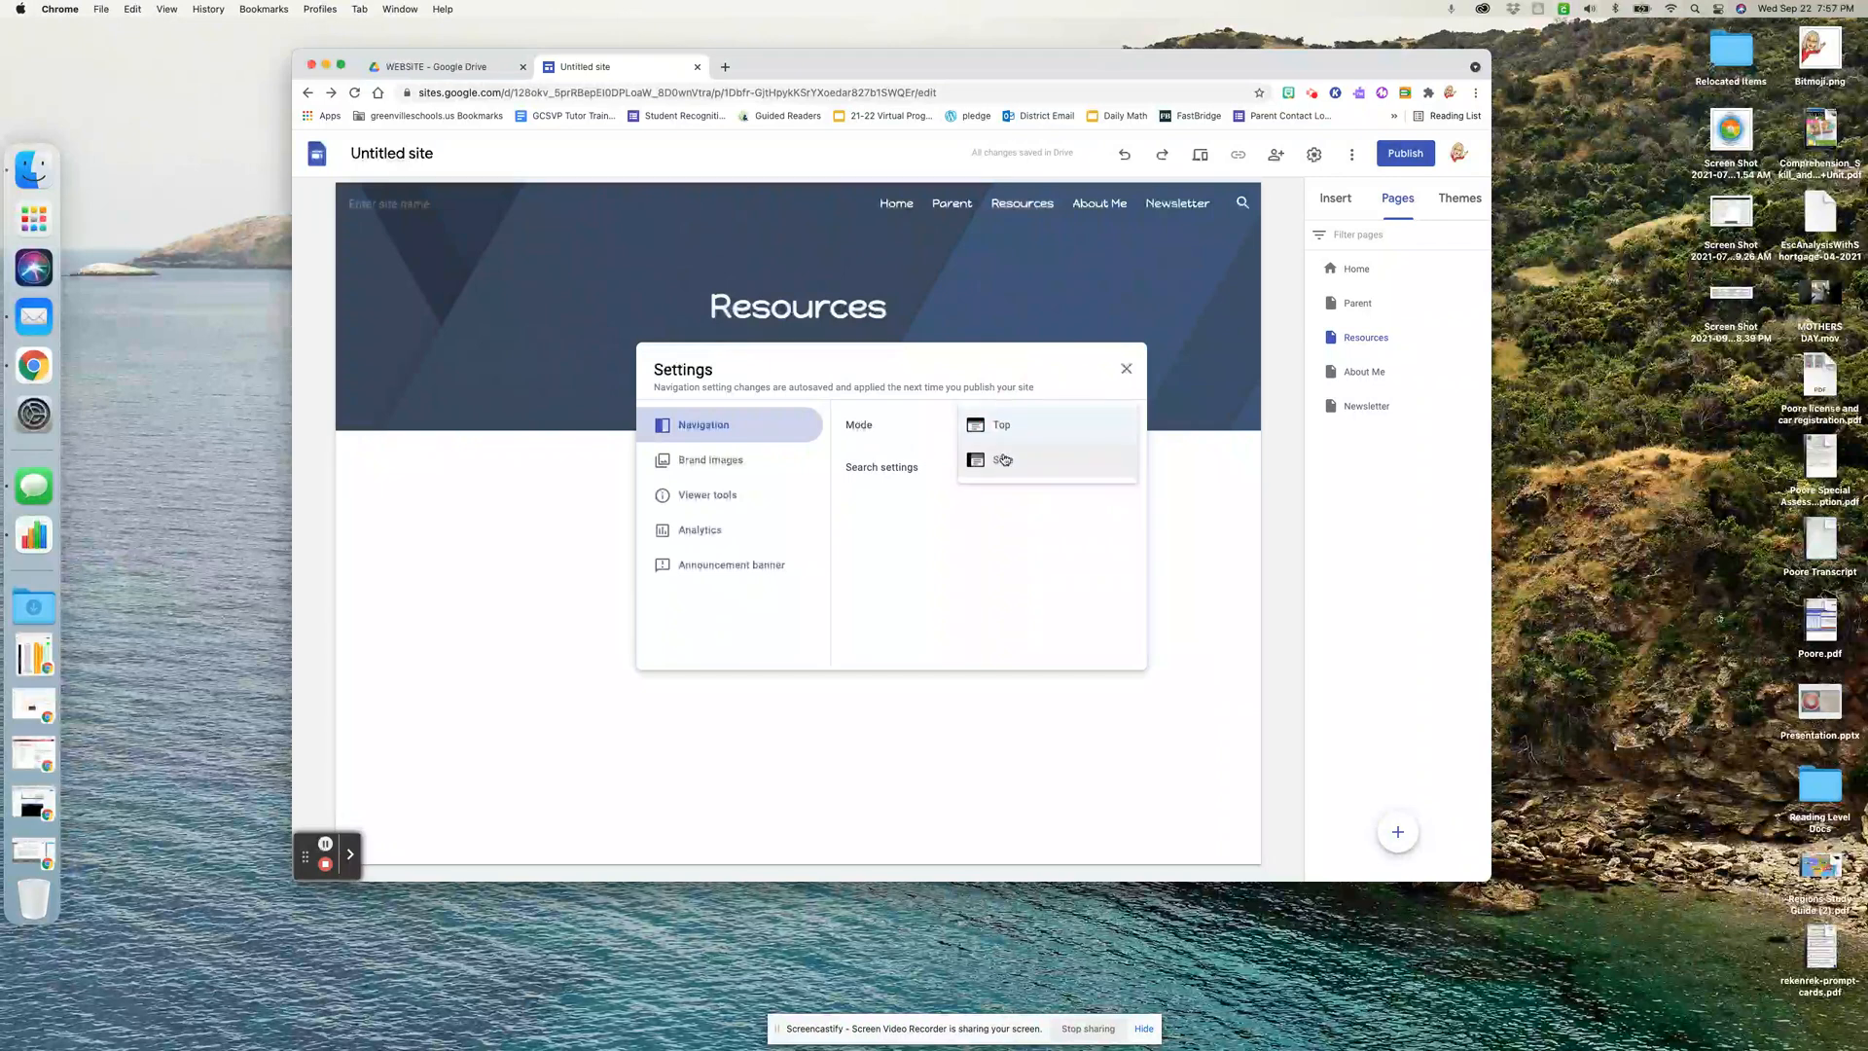
{"action": "left_click", "coordinate": [1004, 460]}
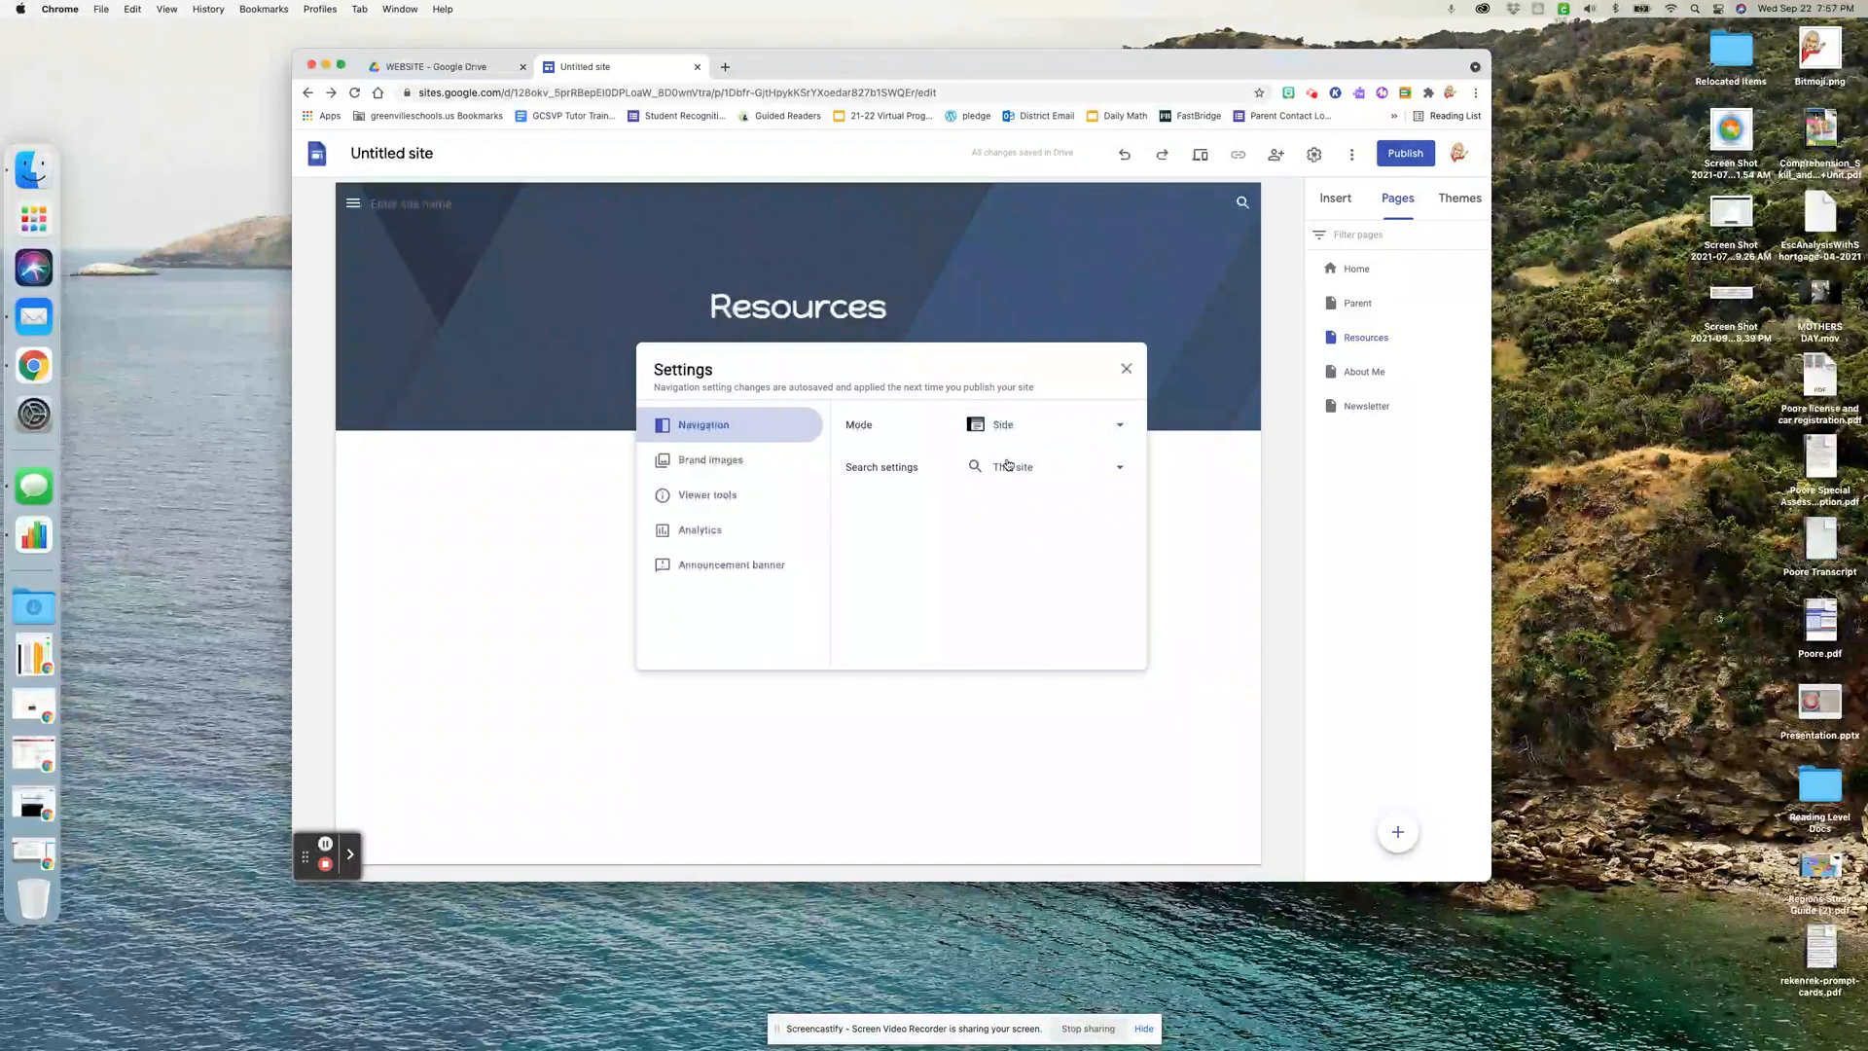
{"action": "left_click", "coordinate": [1003, 428]}
{"action": "left_click", "coordinate": [1005, 391]}
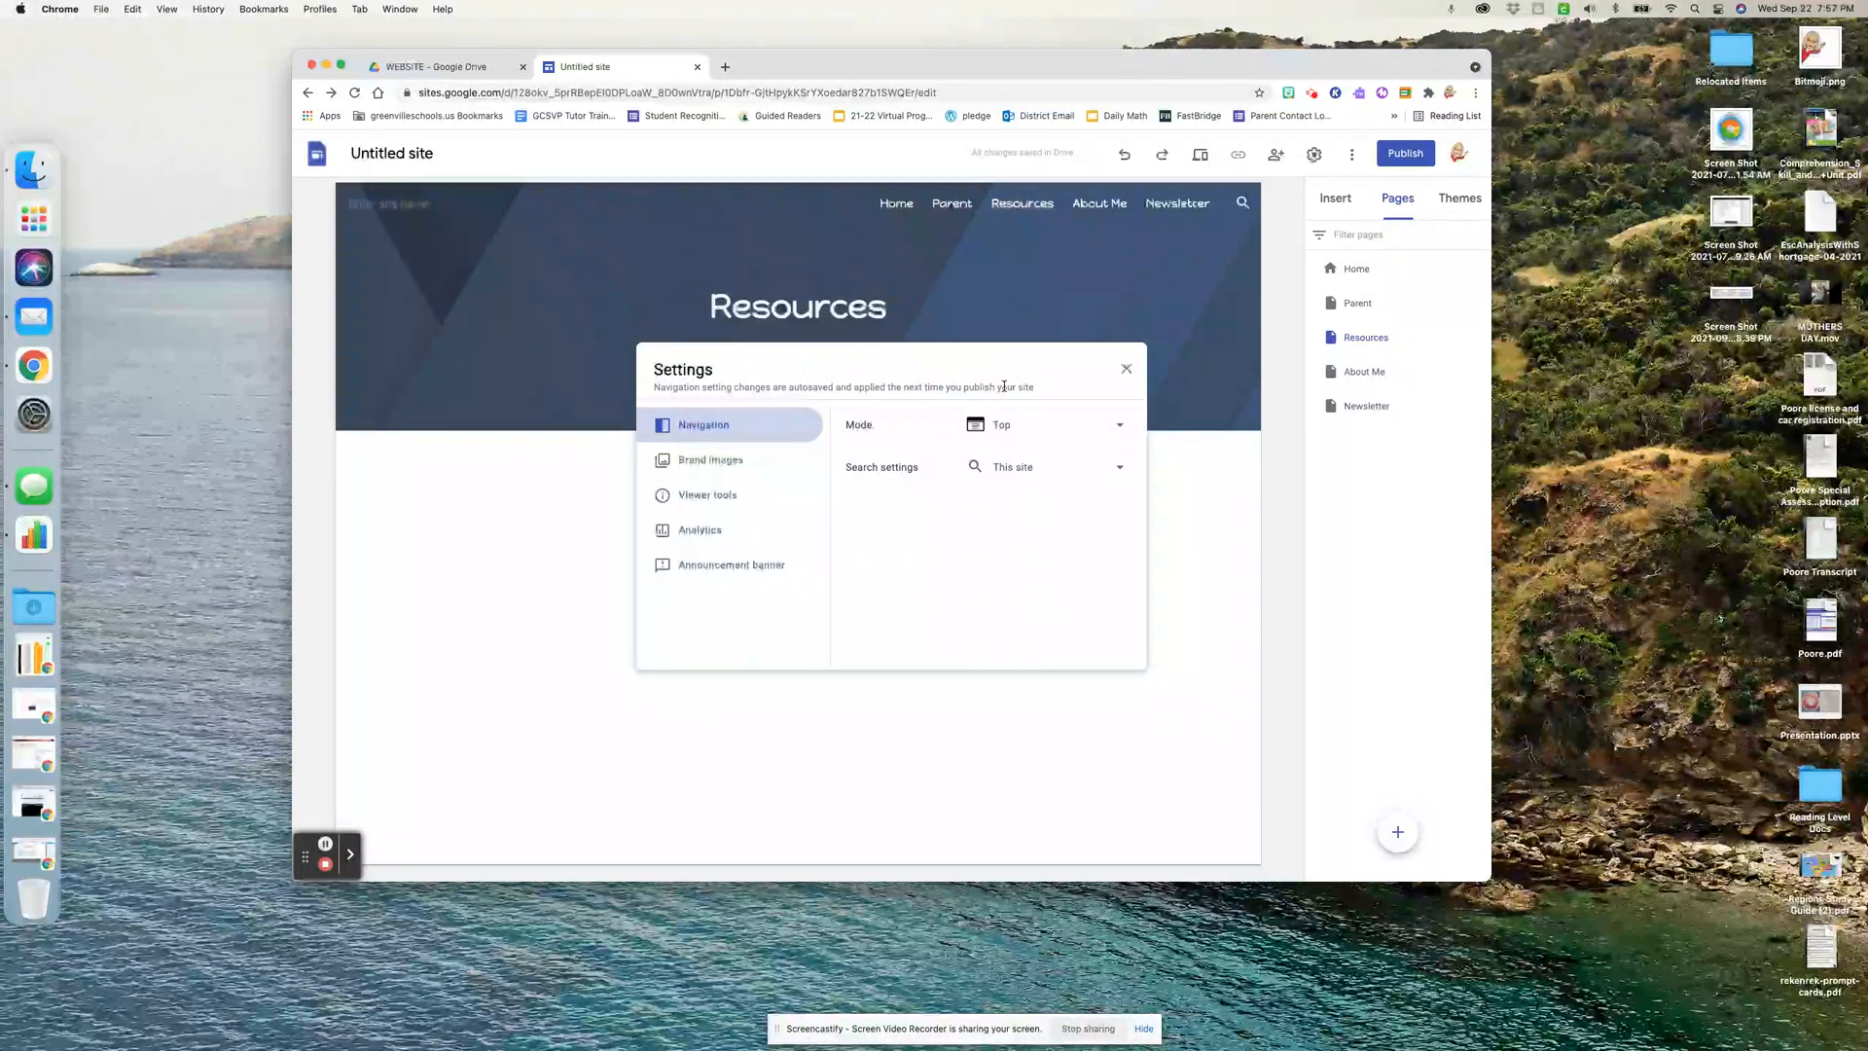
Review the Brand images, Viewer tools, Analytics and Announcement banner settings, and close the site settings
{"action": "left_click", "coordinate": [729, 465]}
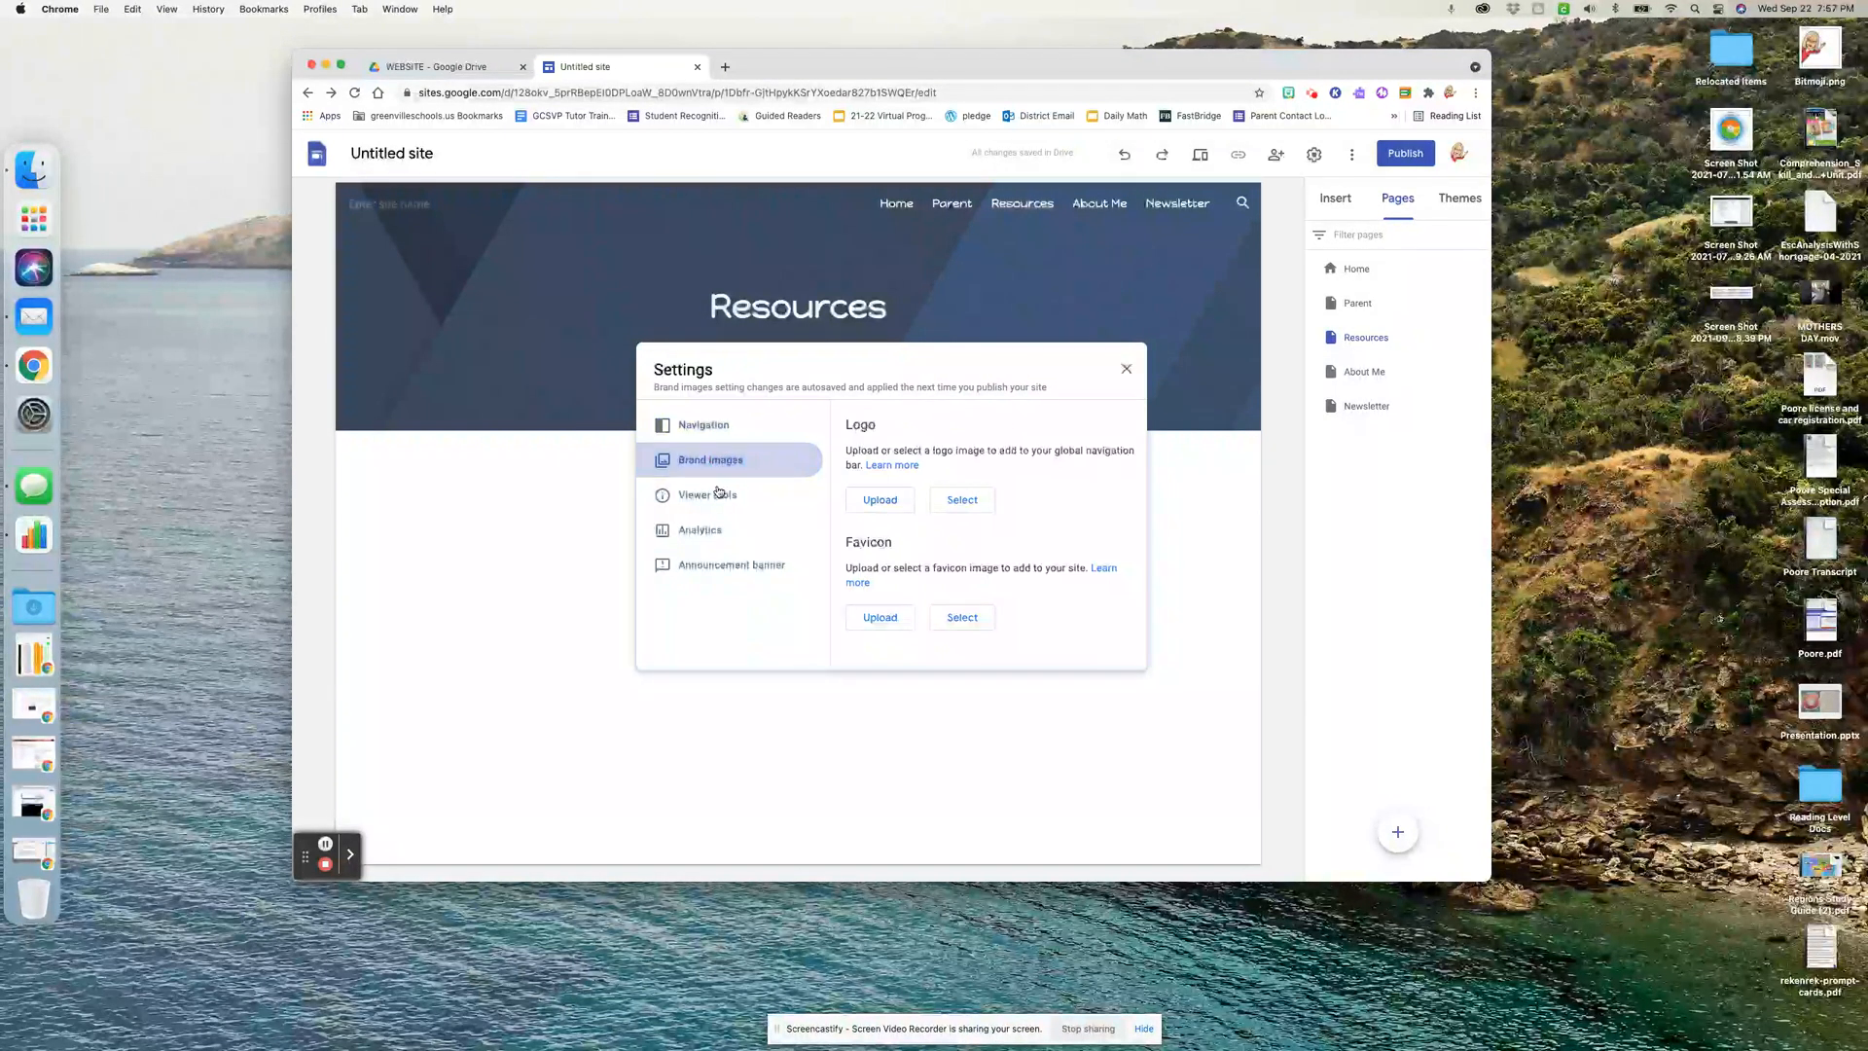
{"action": "left_click", "coordinate": [717, 496]}
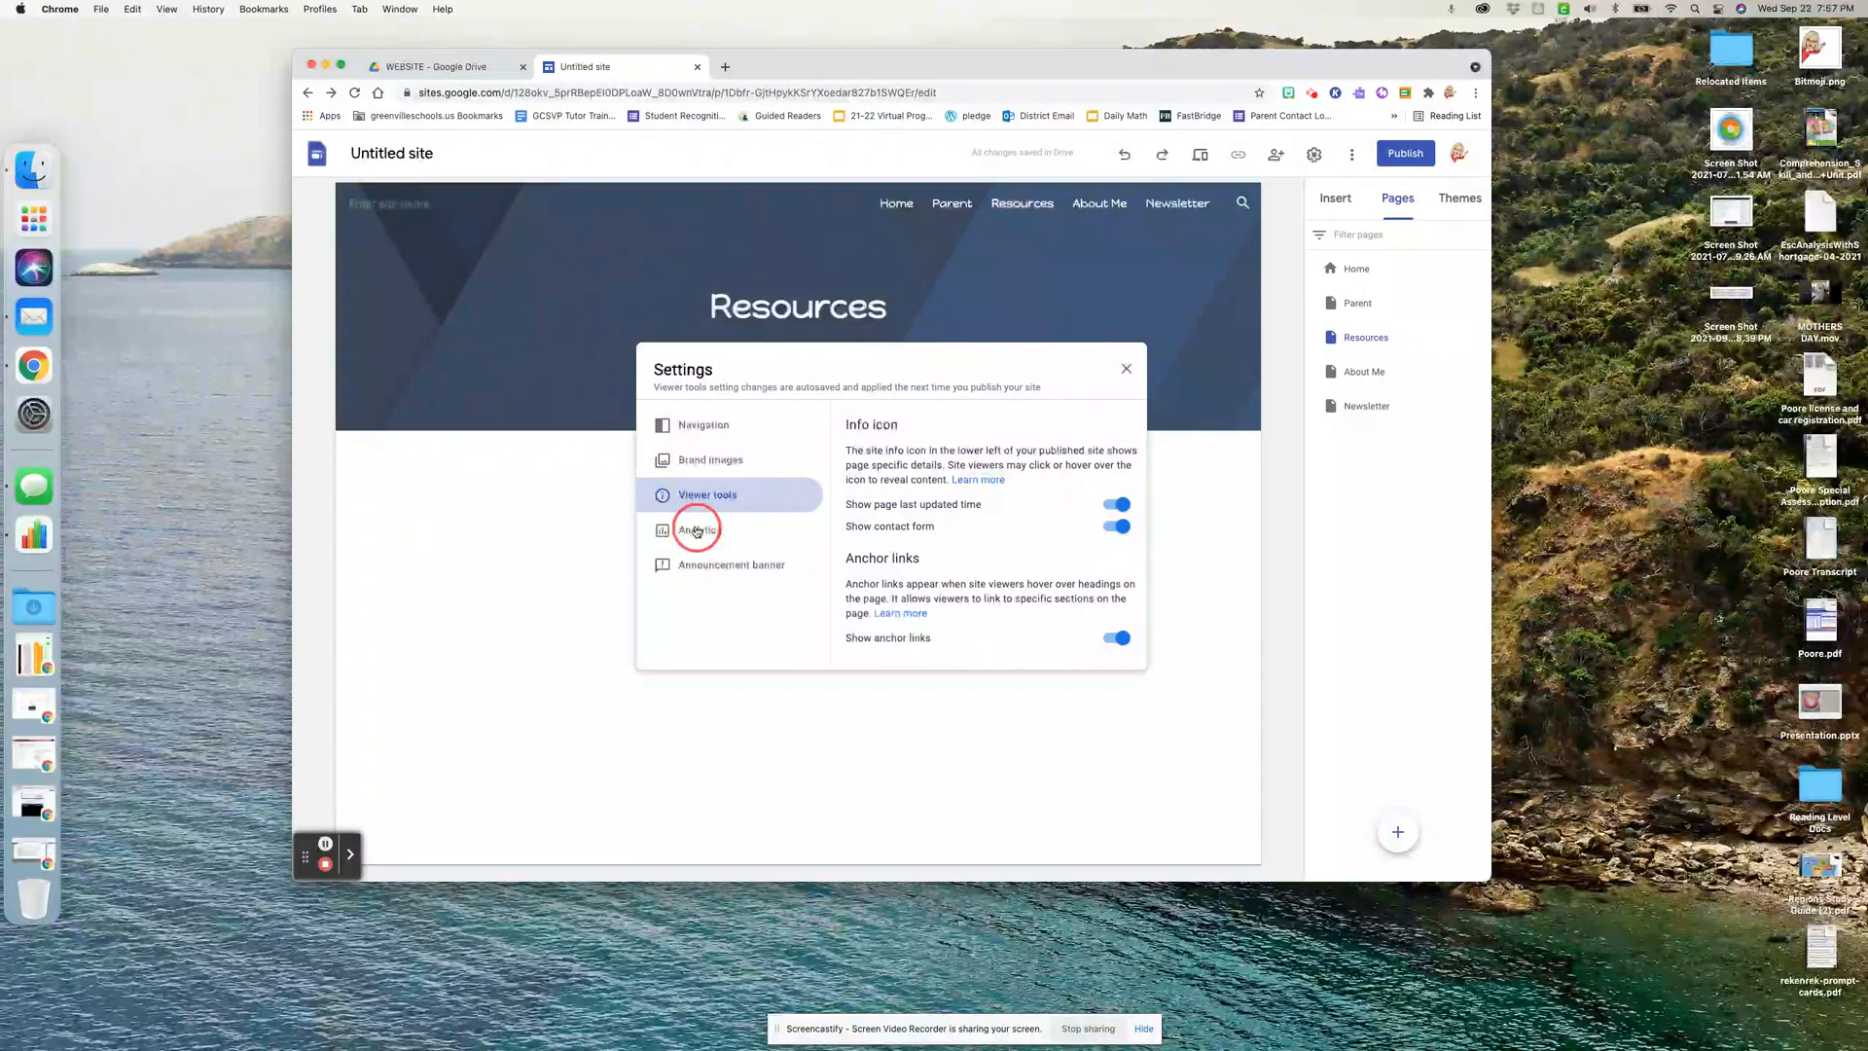
{"action": "left_click", "coordinate": [696, 527]}
{"action": "left_click", "coordinate": [718, 574]}
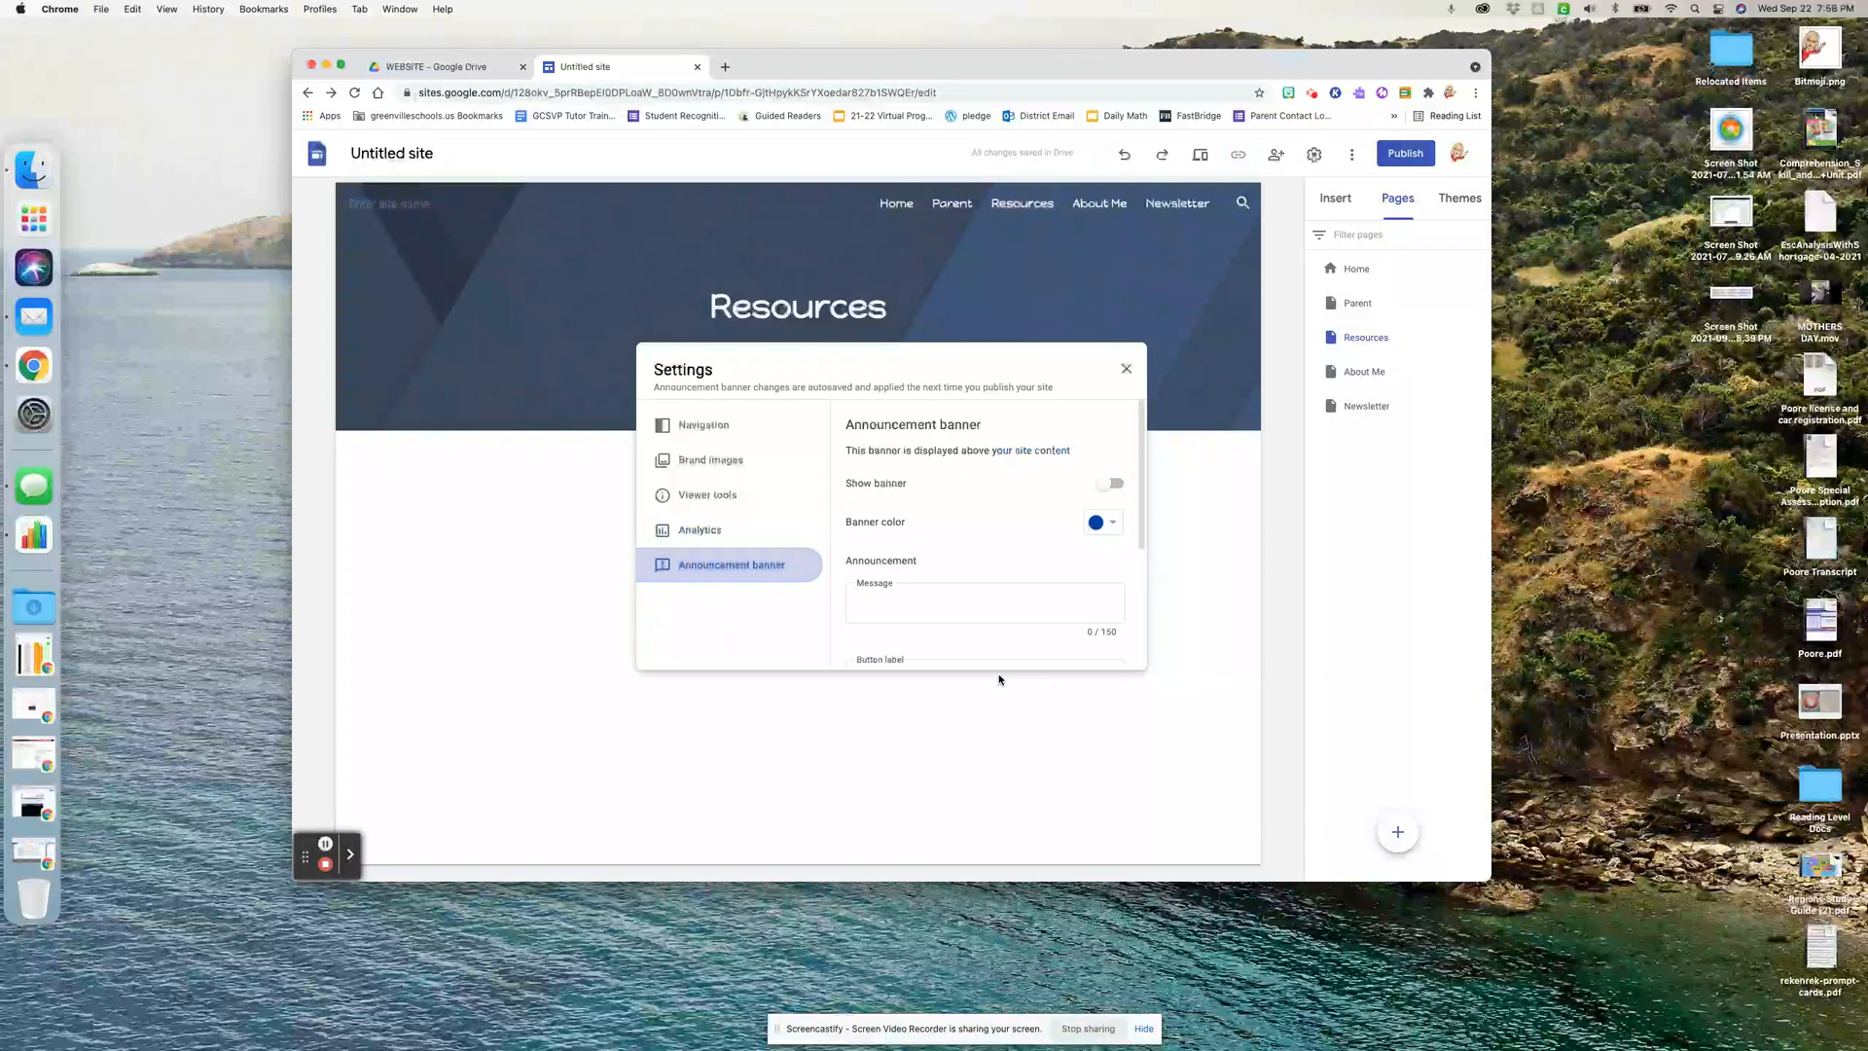
{"action": "left_click", "coordinate": [1126, 369]}
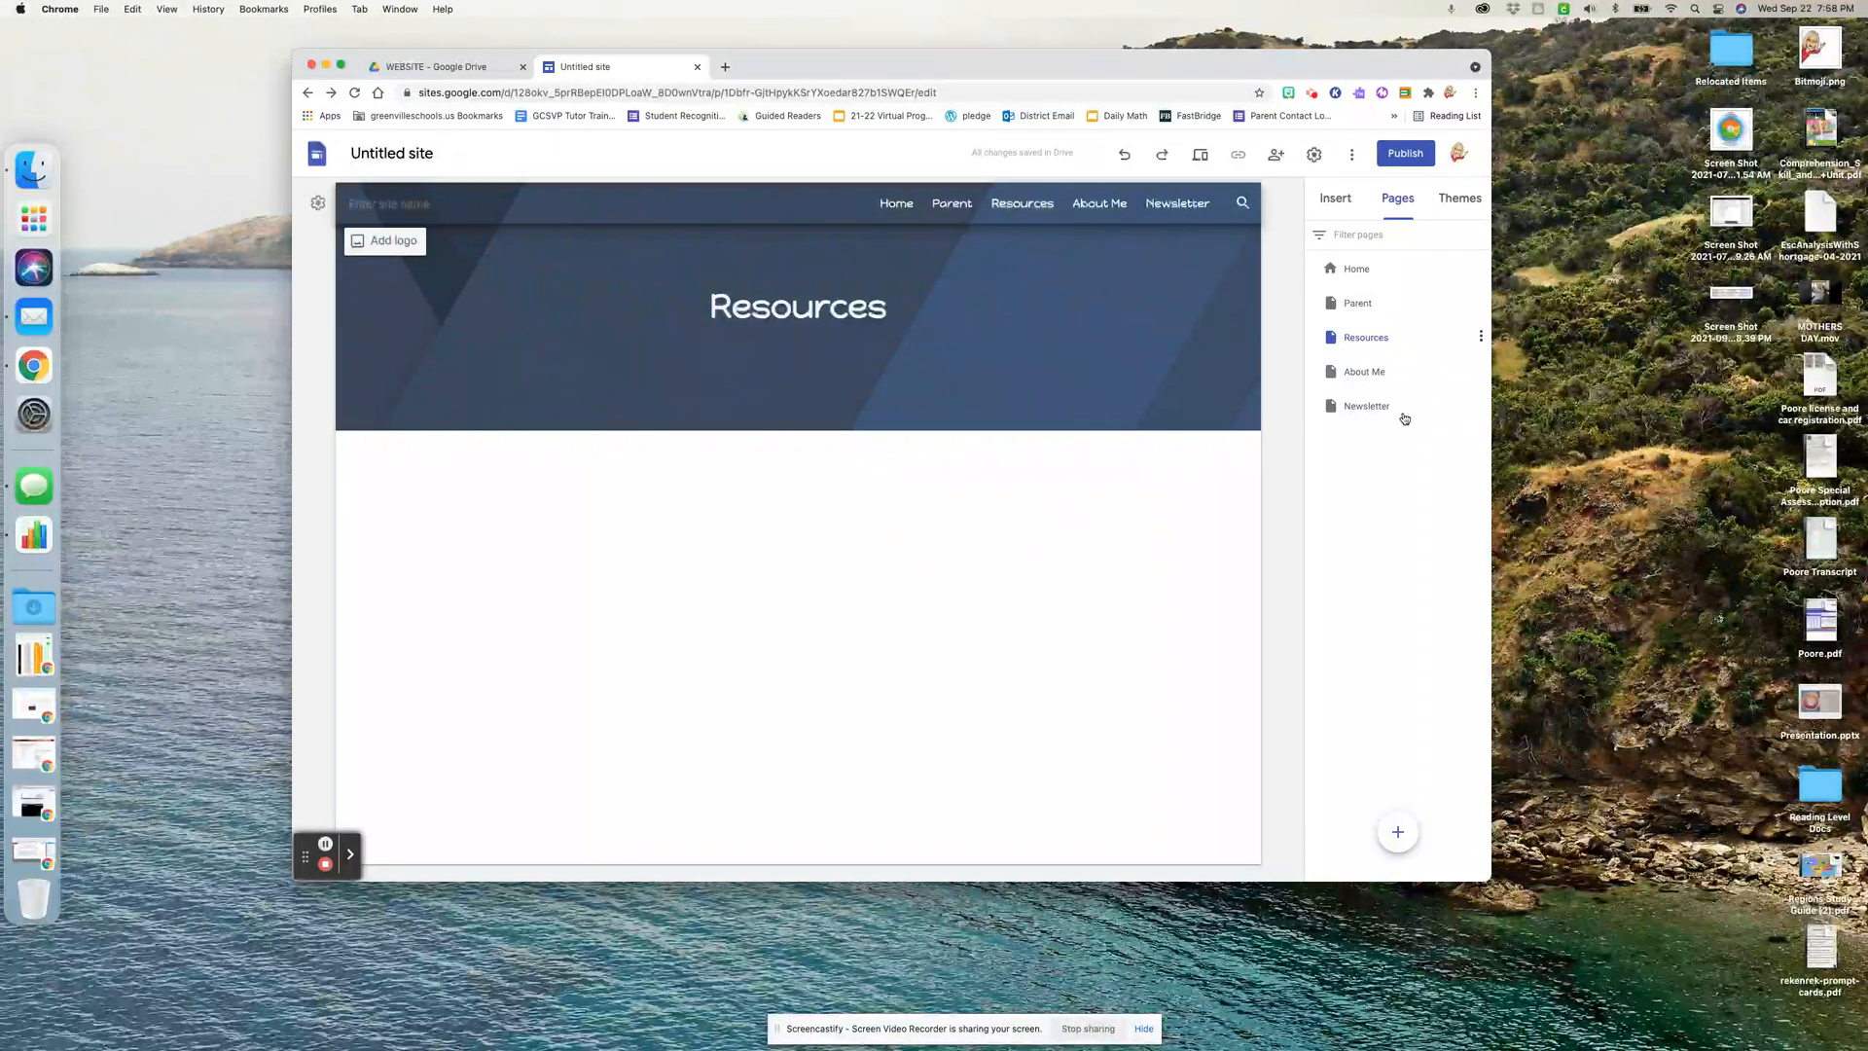
Insert a text box on the Resources page, look over its formatting options, and enter "Example textbox"
{"action": "left_click", "coordinate": [1335, 200]}
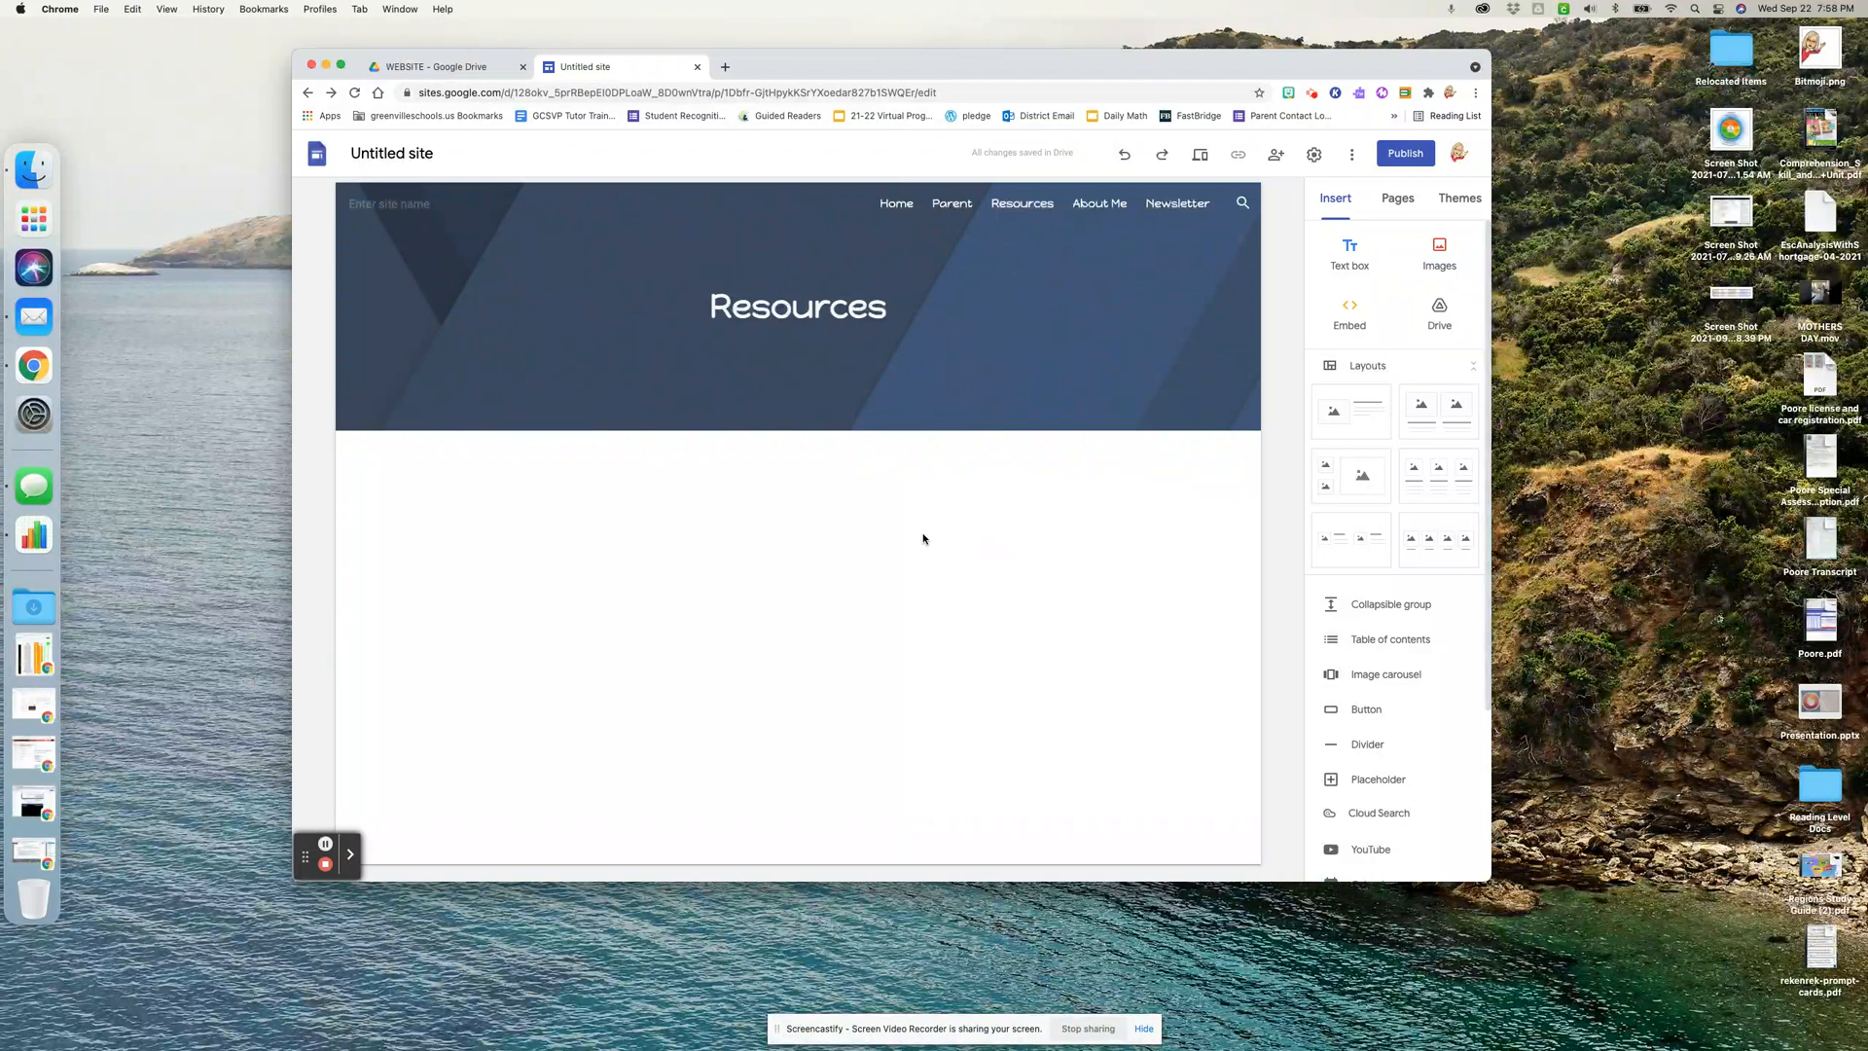
{"action": "left_click", "coordinate": [1350, 253]}
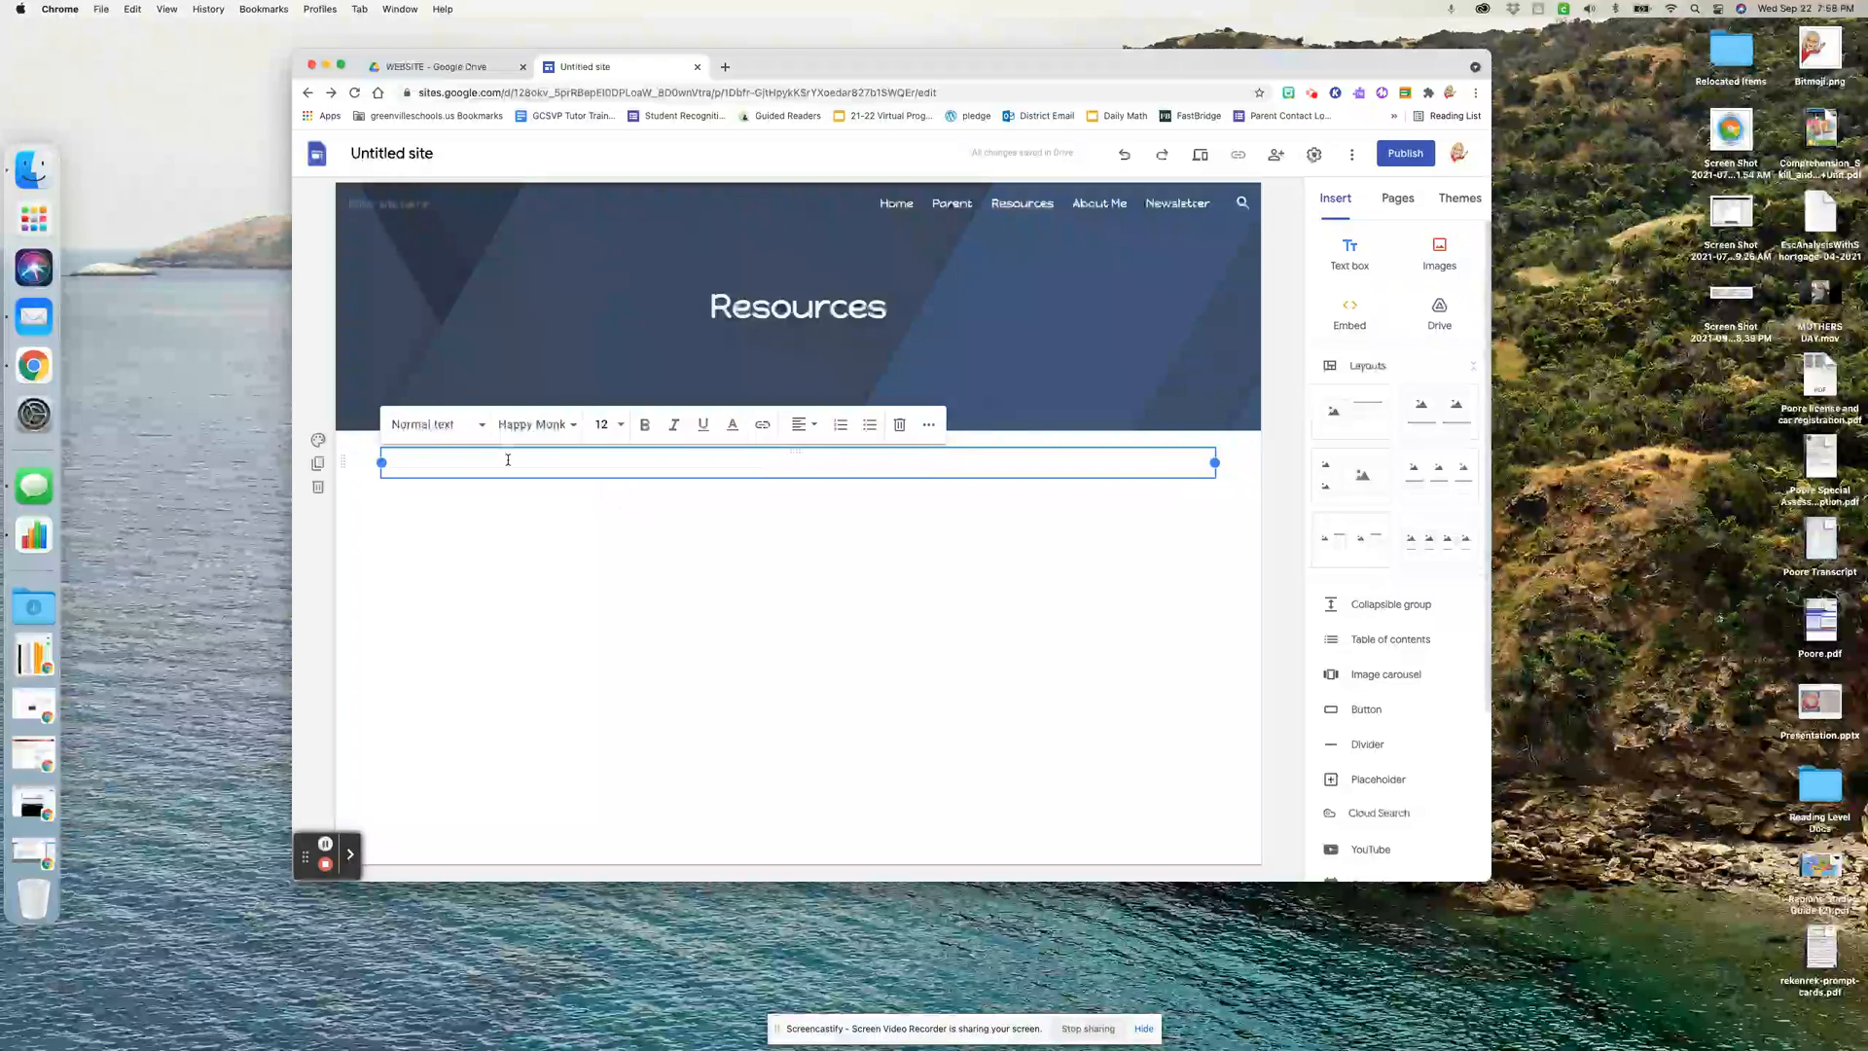
{"action": "left_click", "coordinate": [440, 426]}
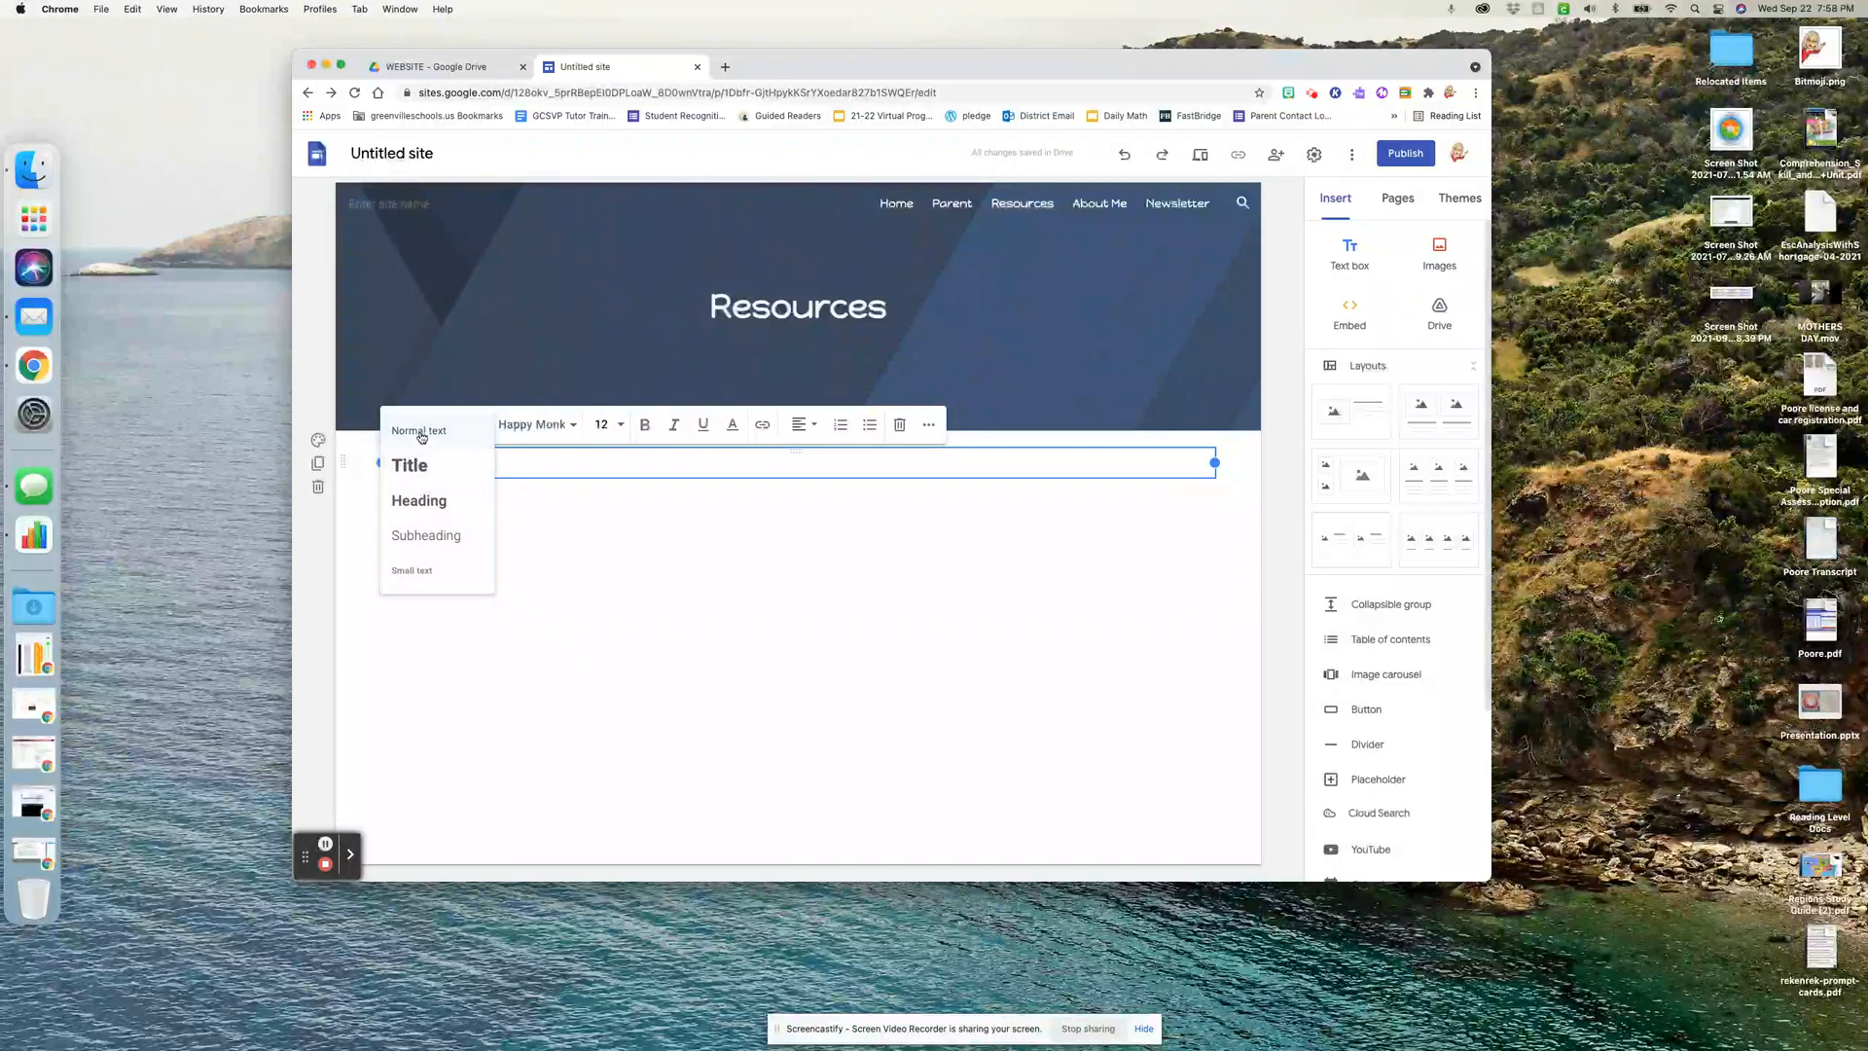
{"action": "left_click", "coordinate": [522, 426]}
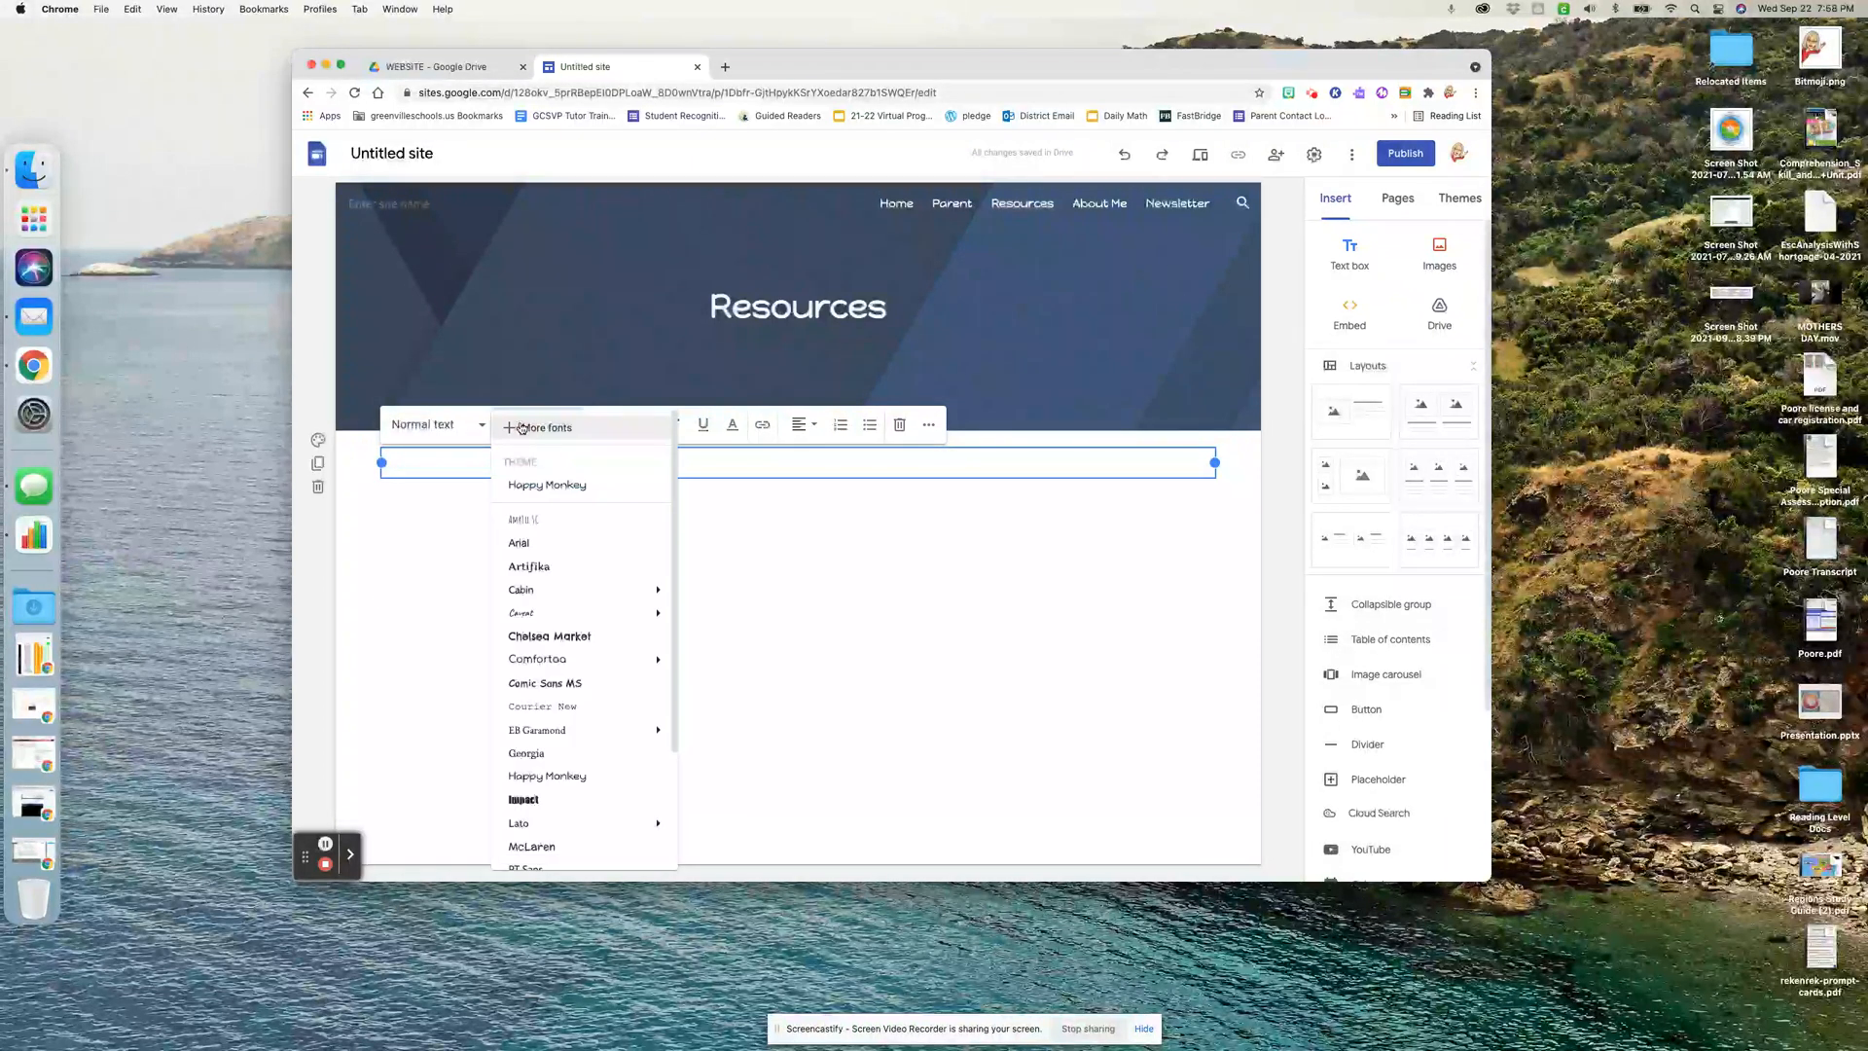
{"action": "left_click", "coordinate": [779, 555]}
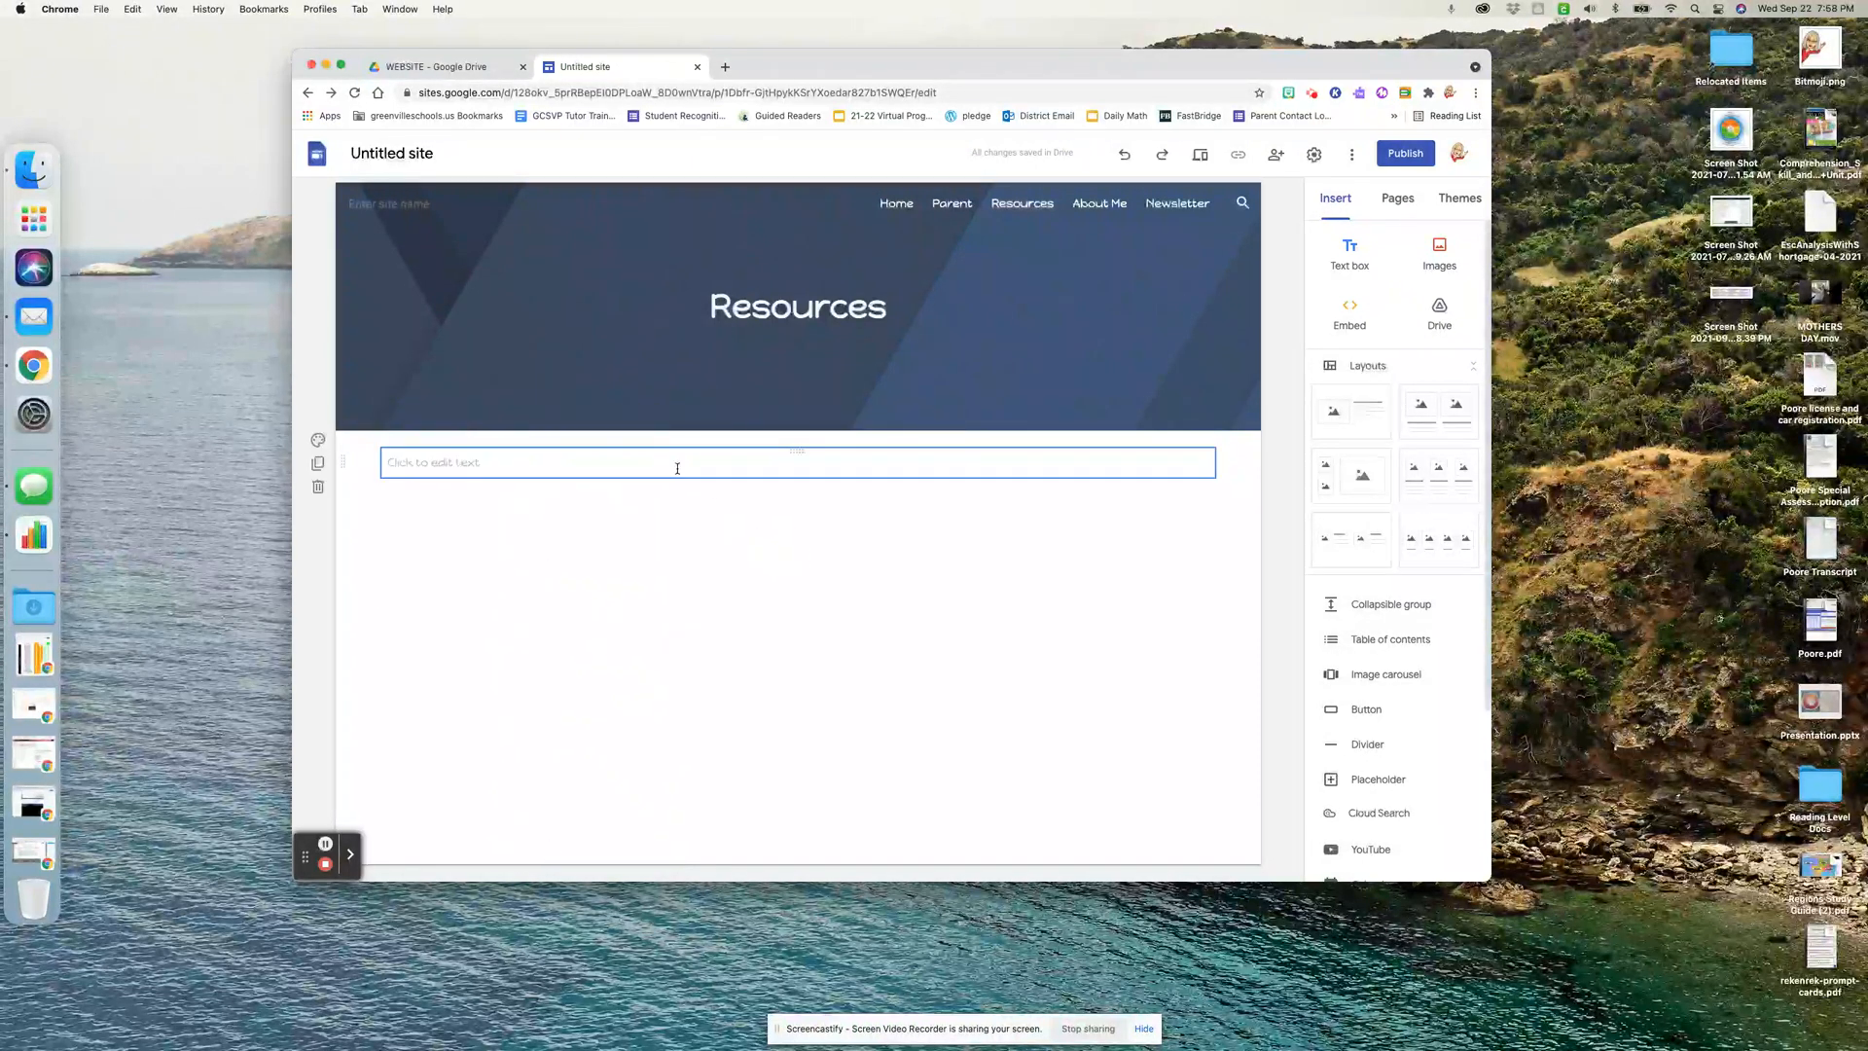
{"action": "left_click", "coordinate": [677, 468]}
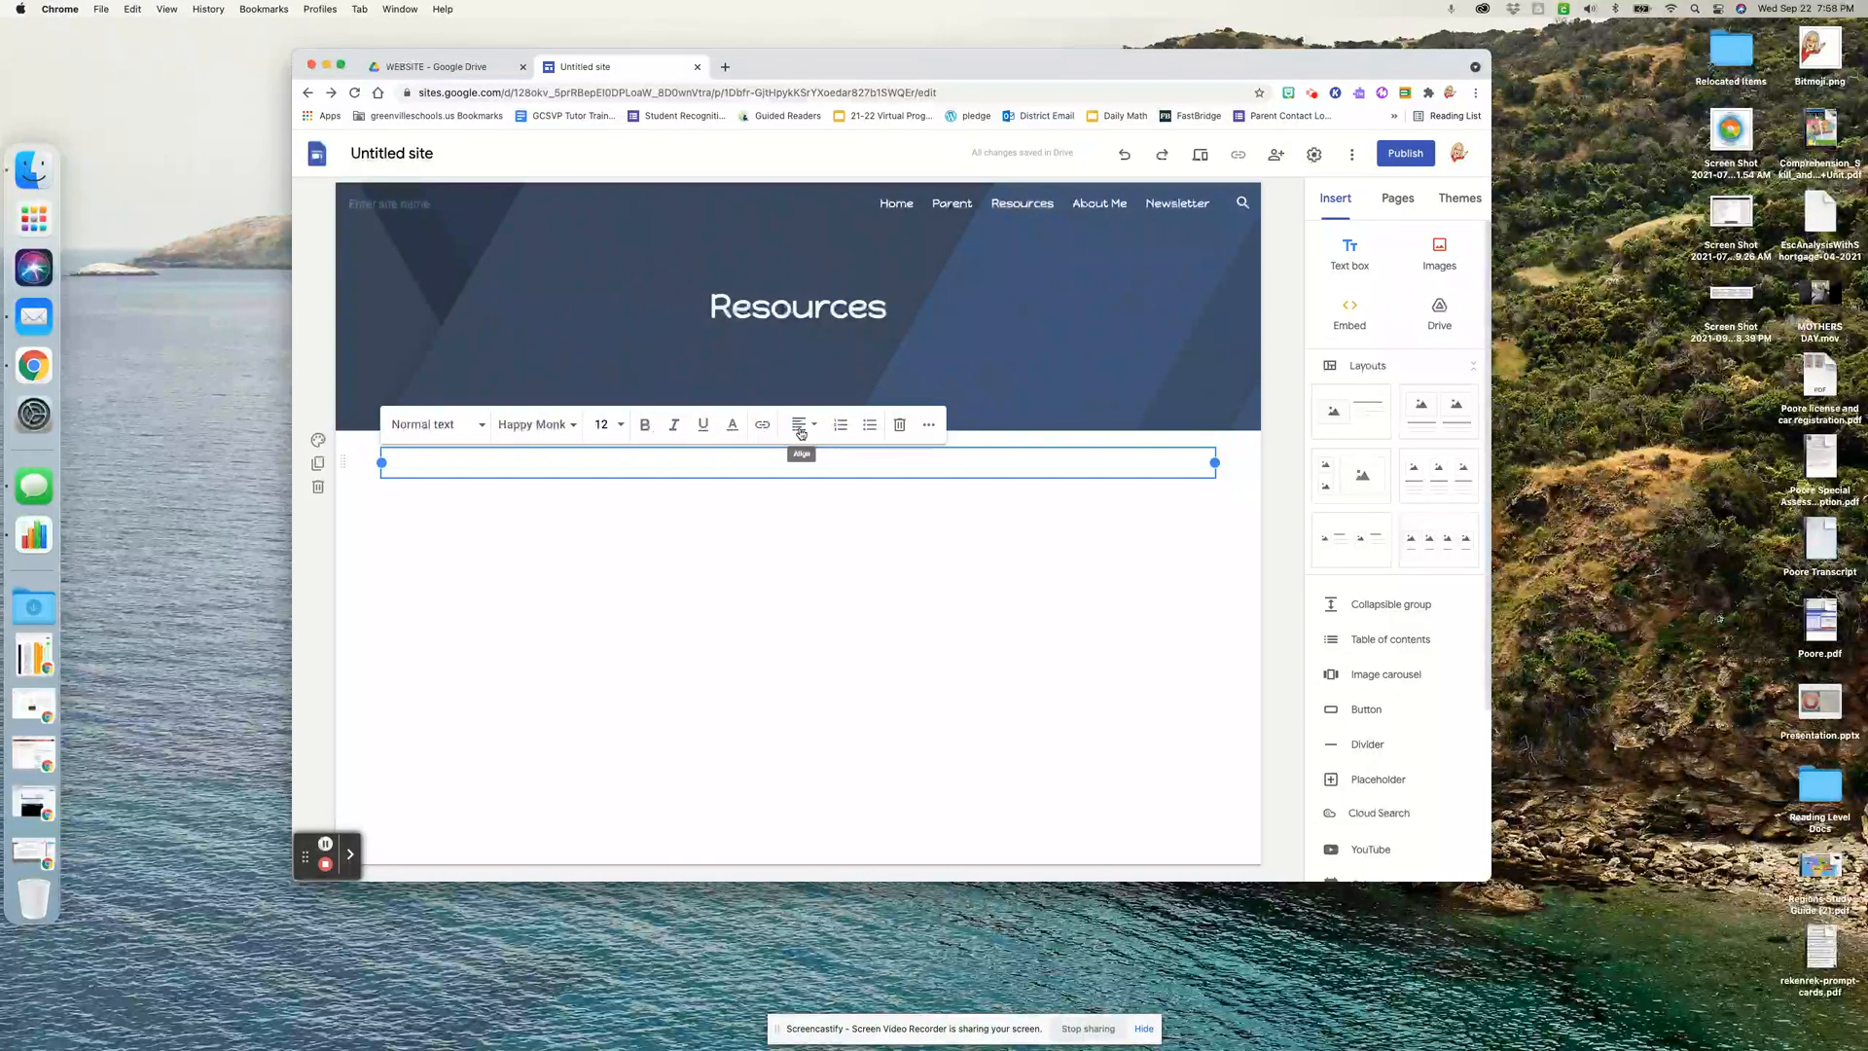
{"action": "left_click", "coordinate": [929, 425]}
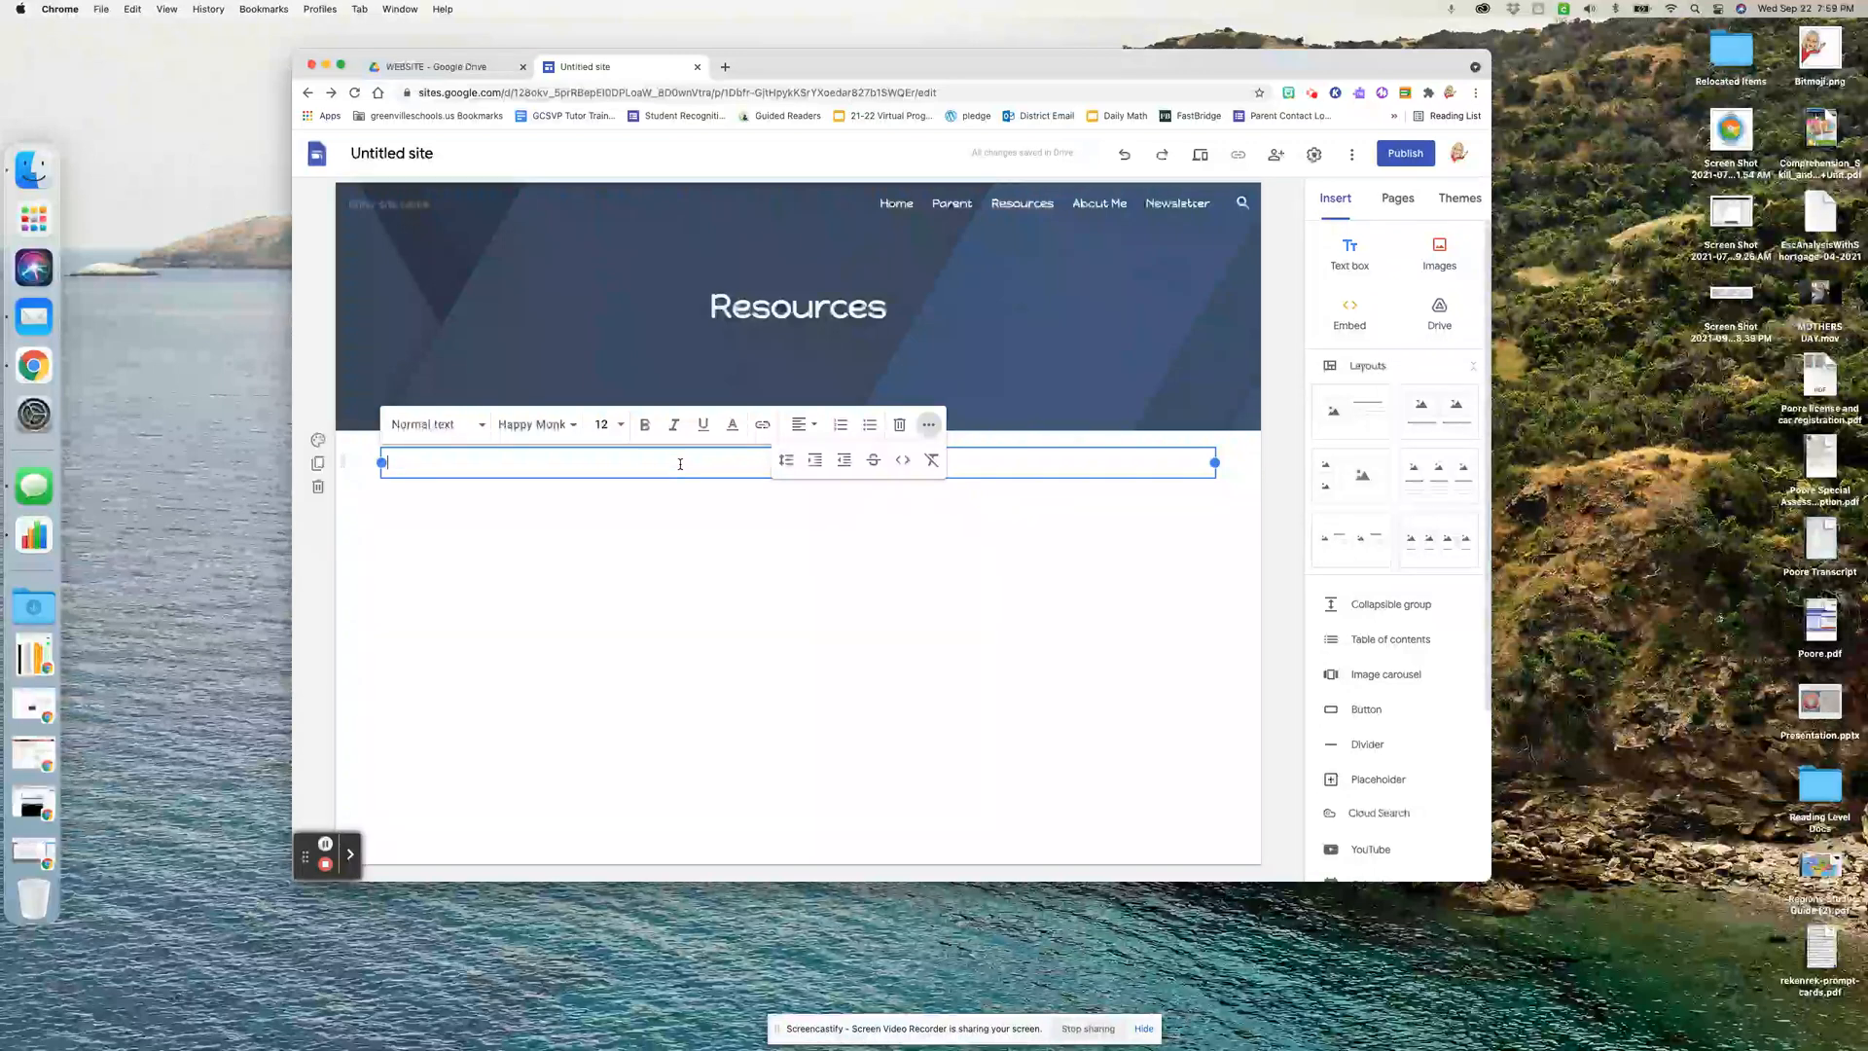
{"action": "type", "text": "Example tex"}
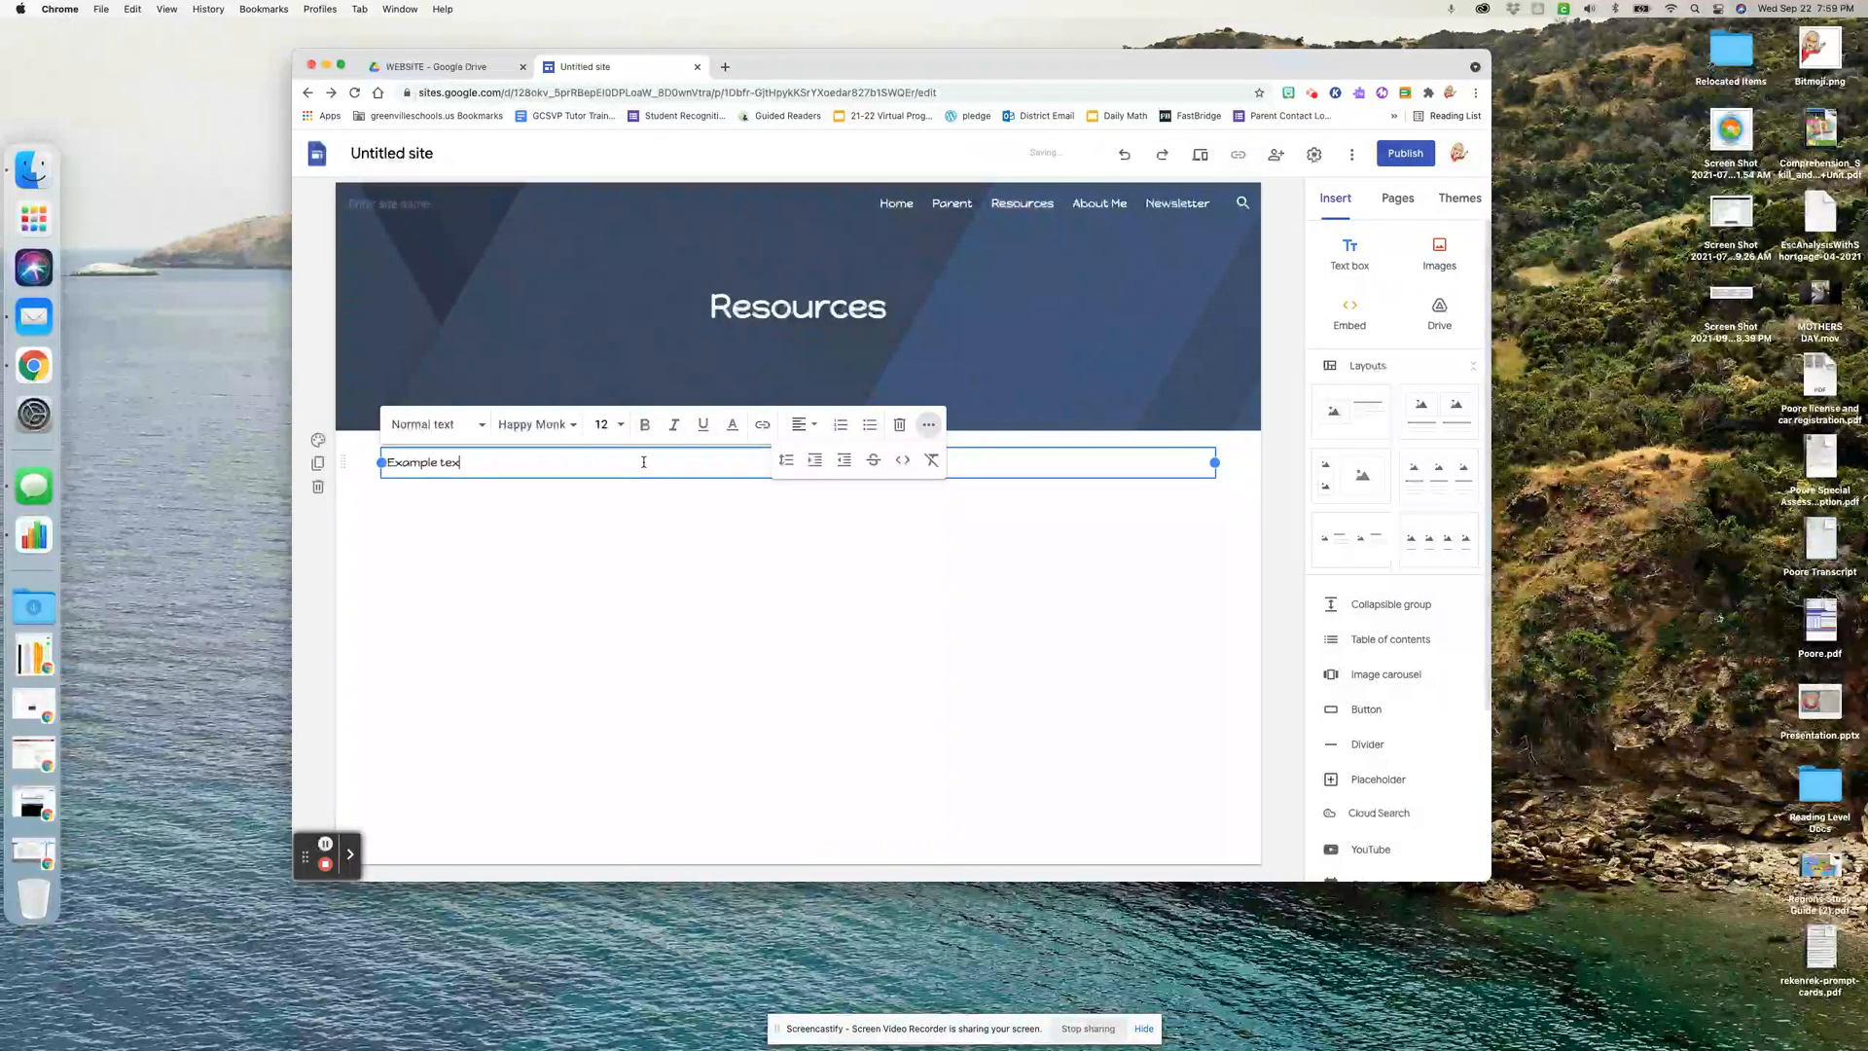
{"action": "type", "text": "tbox"}
Duplicate the "Example textbox" section, try moving the first copy below the second, and delete one of the copies
{"action": "mouse_move", "coordinate": [345, 463]}
{"action": "left_mouse_down"}
{"action": "mouse_move", "coordinate": [349, 601]}
{"action": "mouse_move", "coordinate": [342, 477]}
{"action": "left_mouse_up"}
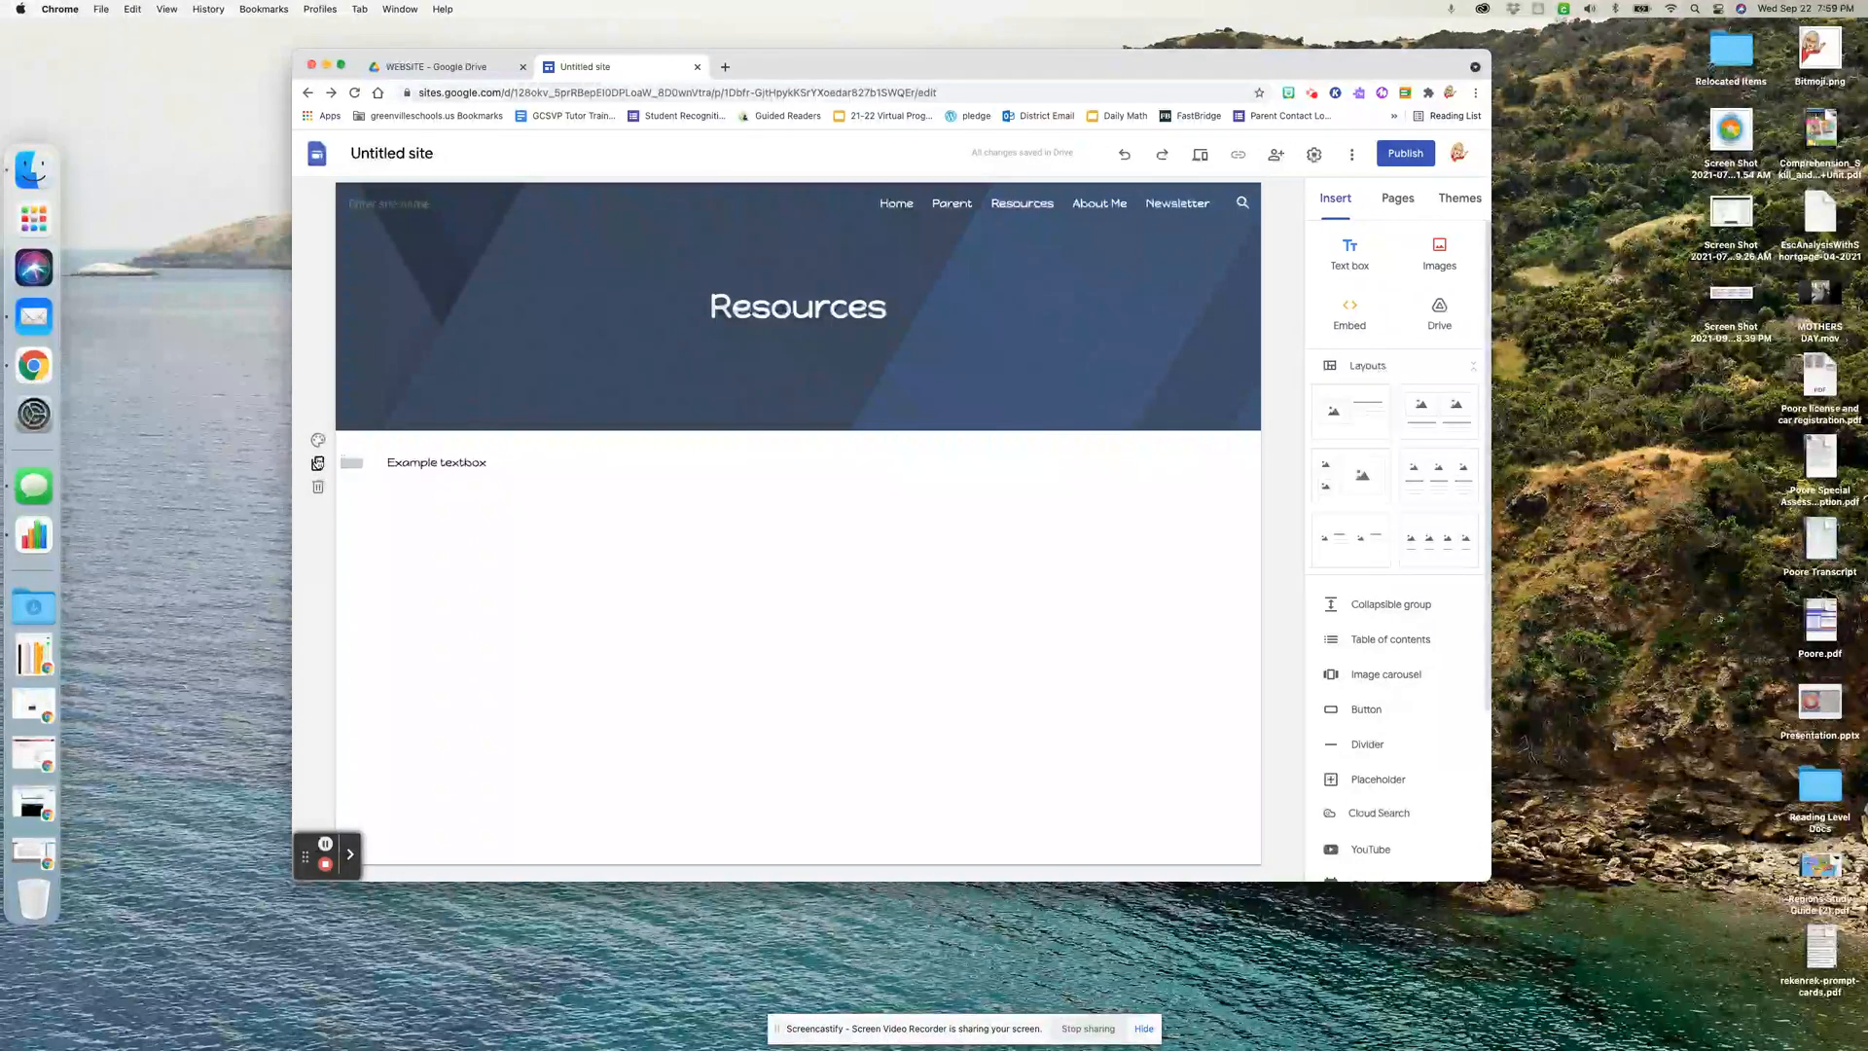
{"action": "left_click", "coordinate": [317, 463]}
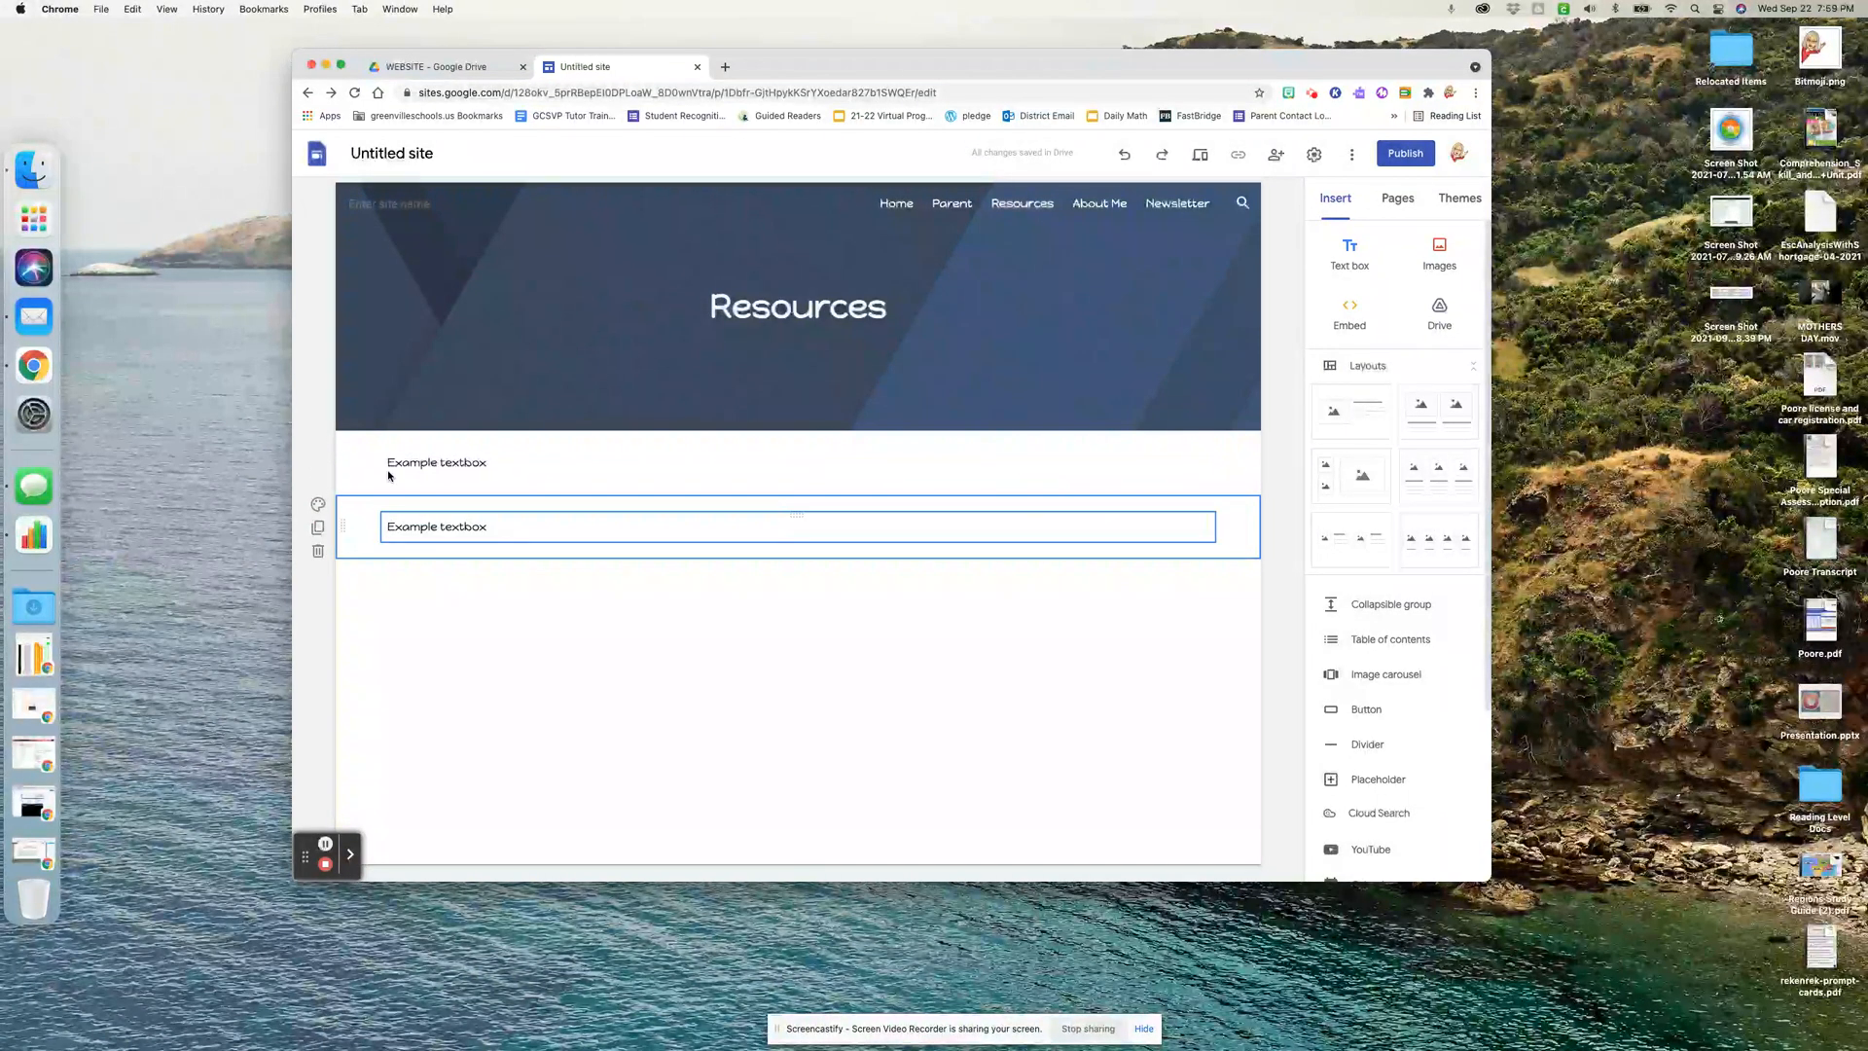
{"action": "left_click", "coordinate": [344, 465]}
{"action": "left_click_drag", "start_coordinate": [343, 464], "coordinate": [345, 605]}
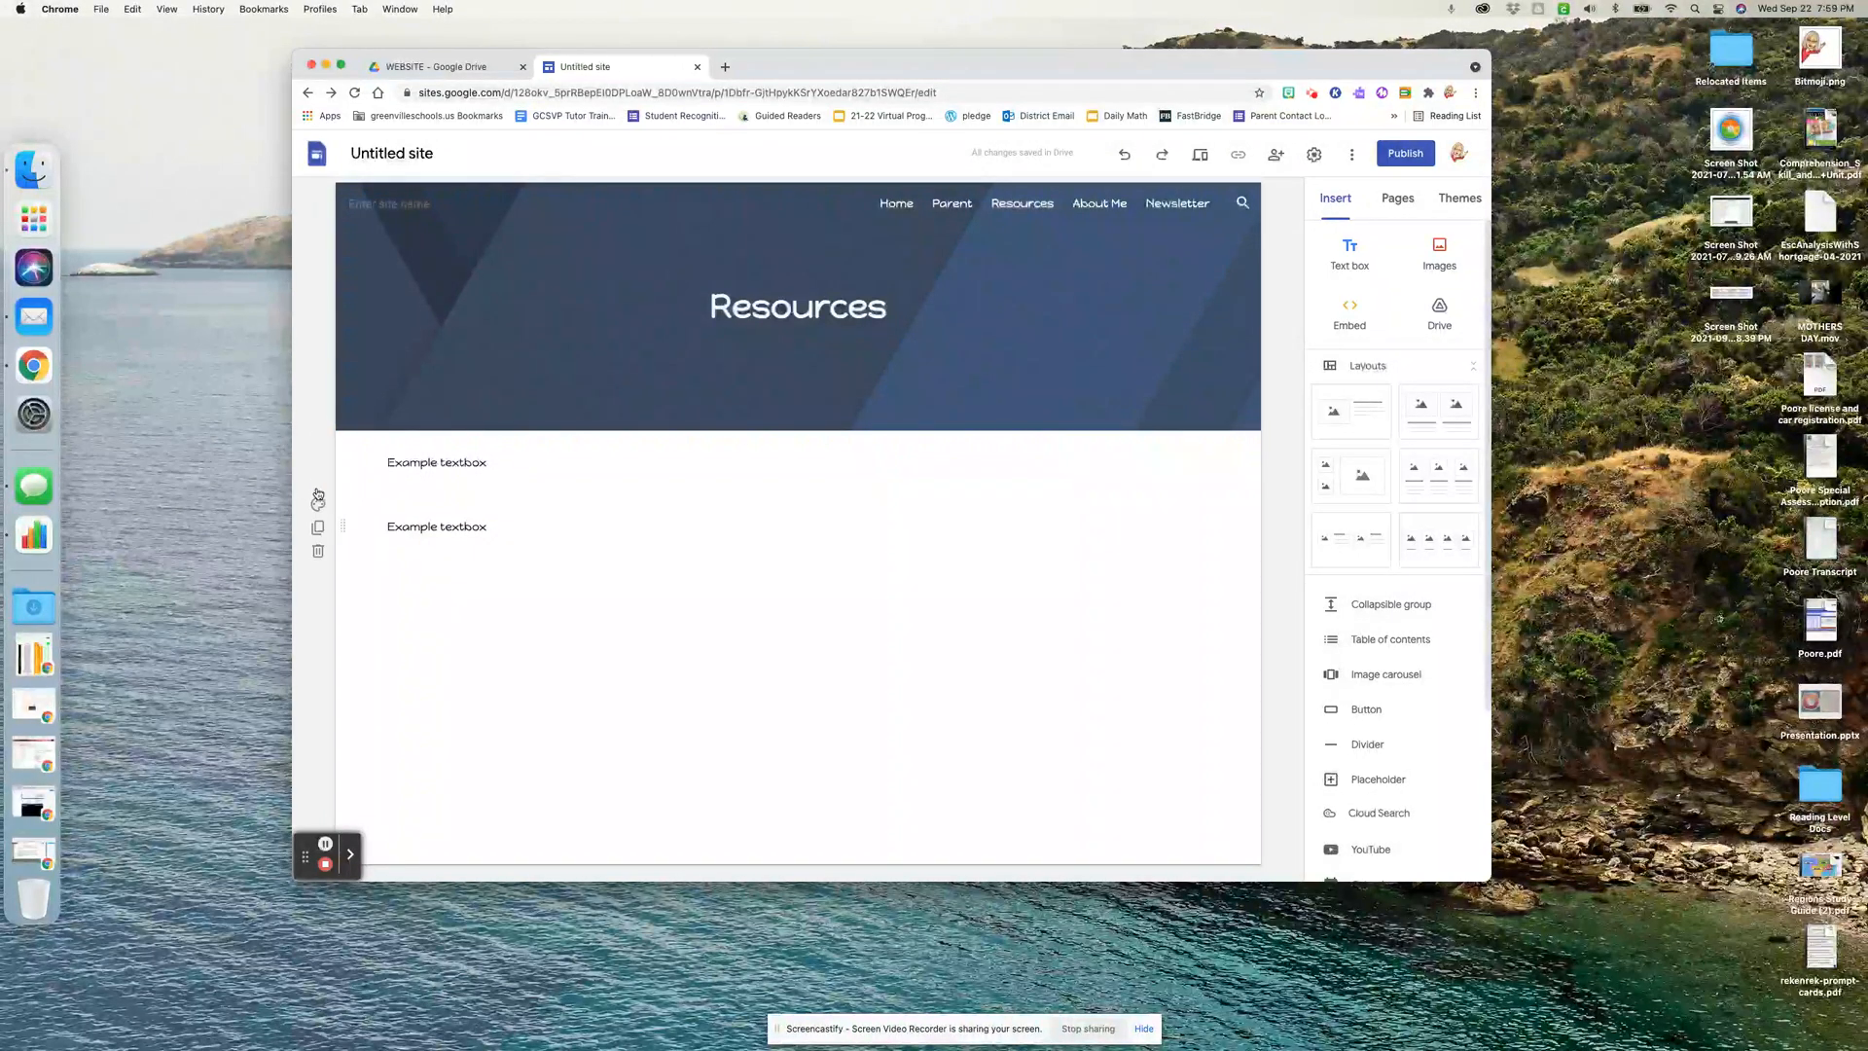
{"action": "left_click", "coordinate": [318, 486]}
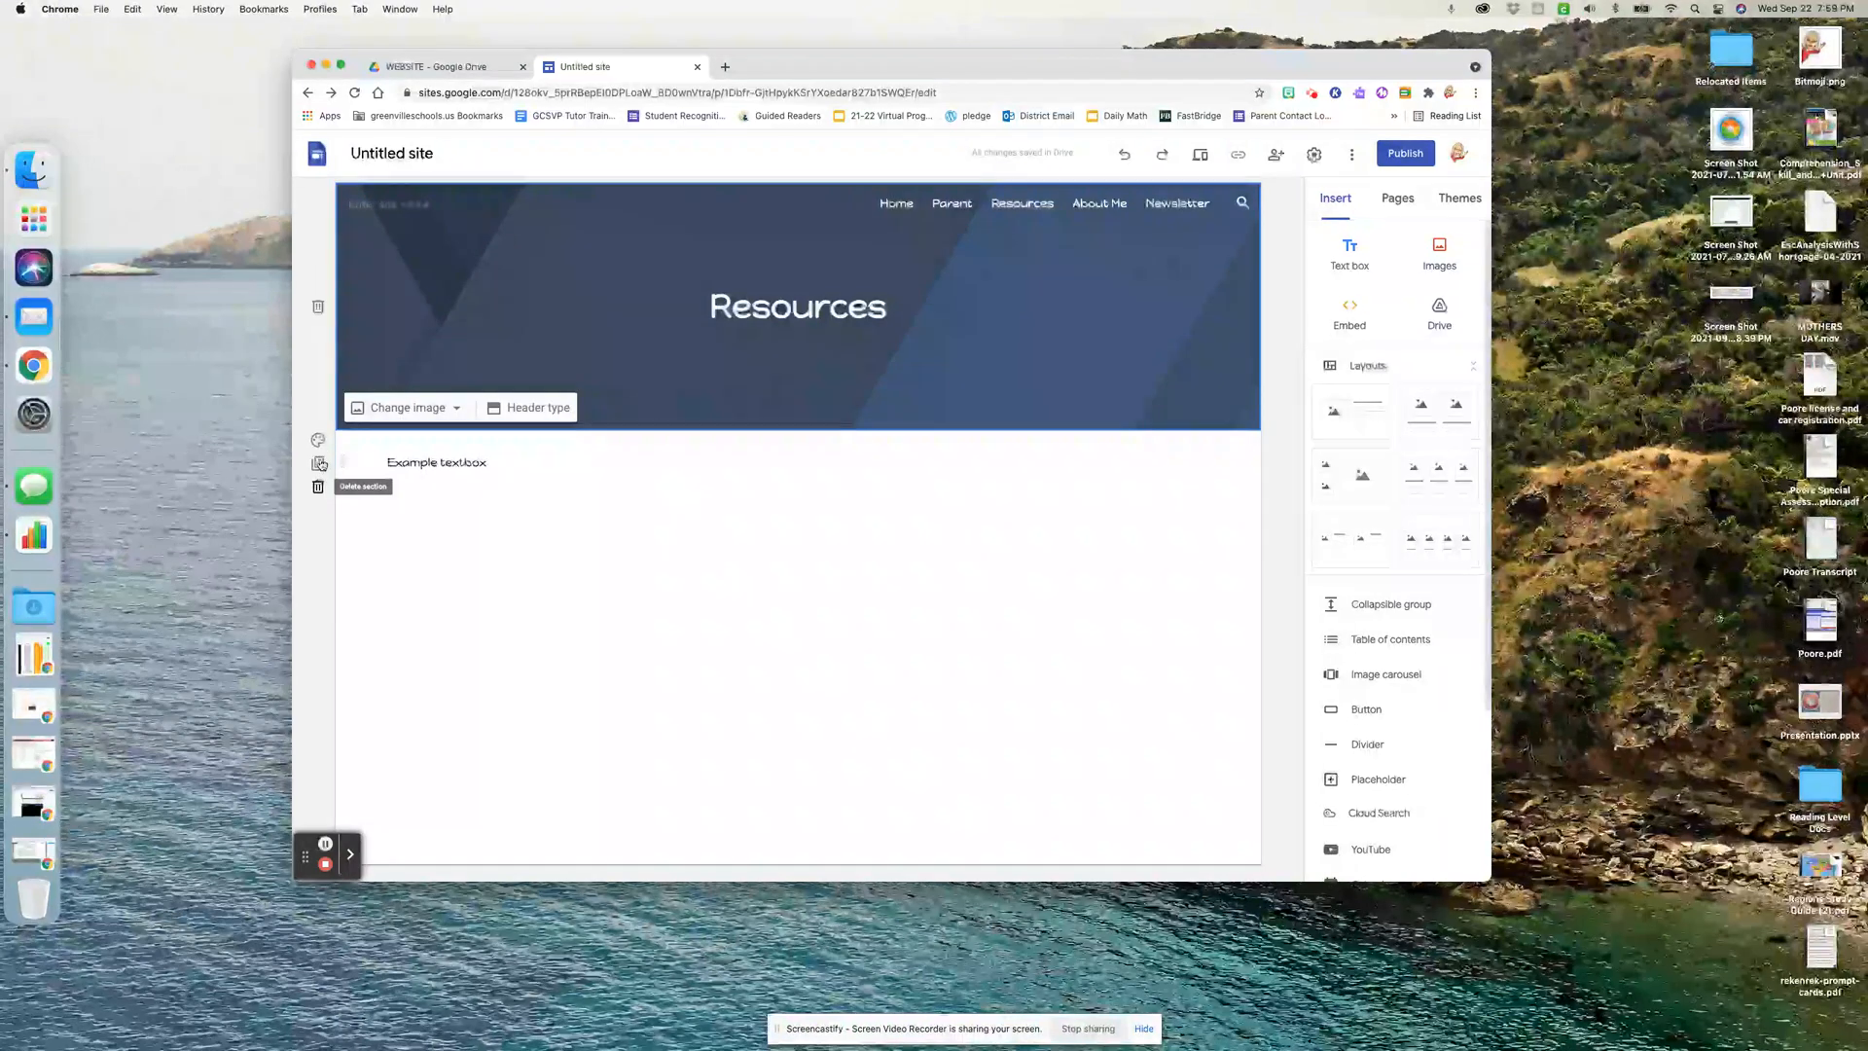
Apply section color Style 3 to the "Example textbox" section, and duplicate it with Style 2 on the copy
{"action": "left_click", "coordinate": [318, 438]}
{"action": "left_click", "coordinate": [403, 526]}
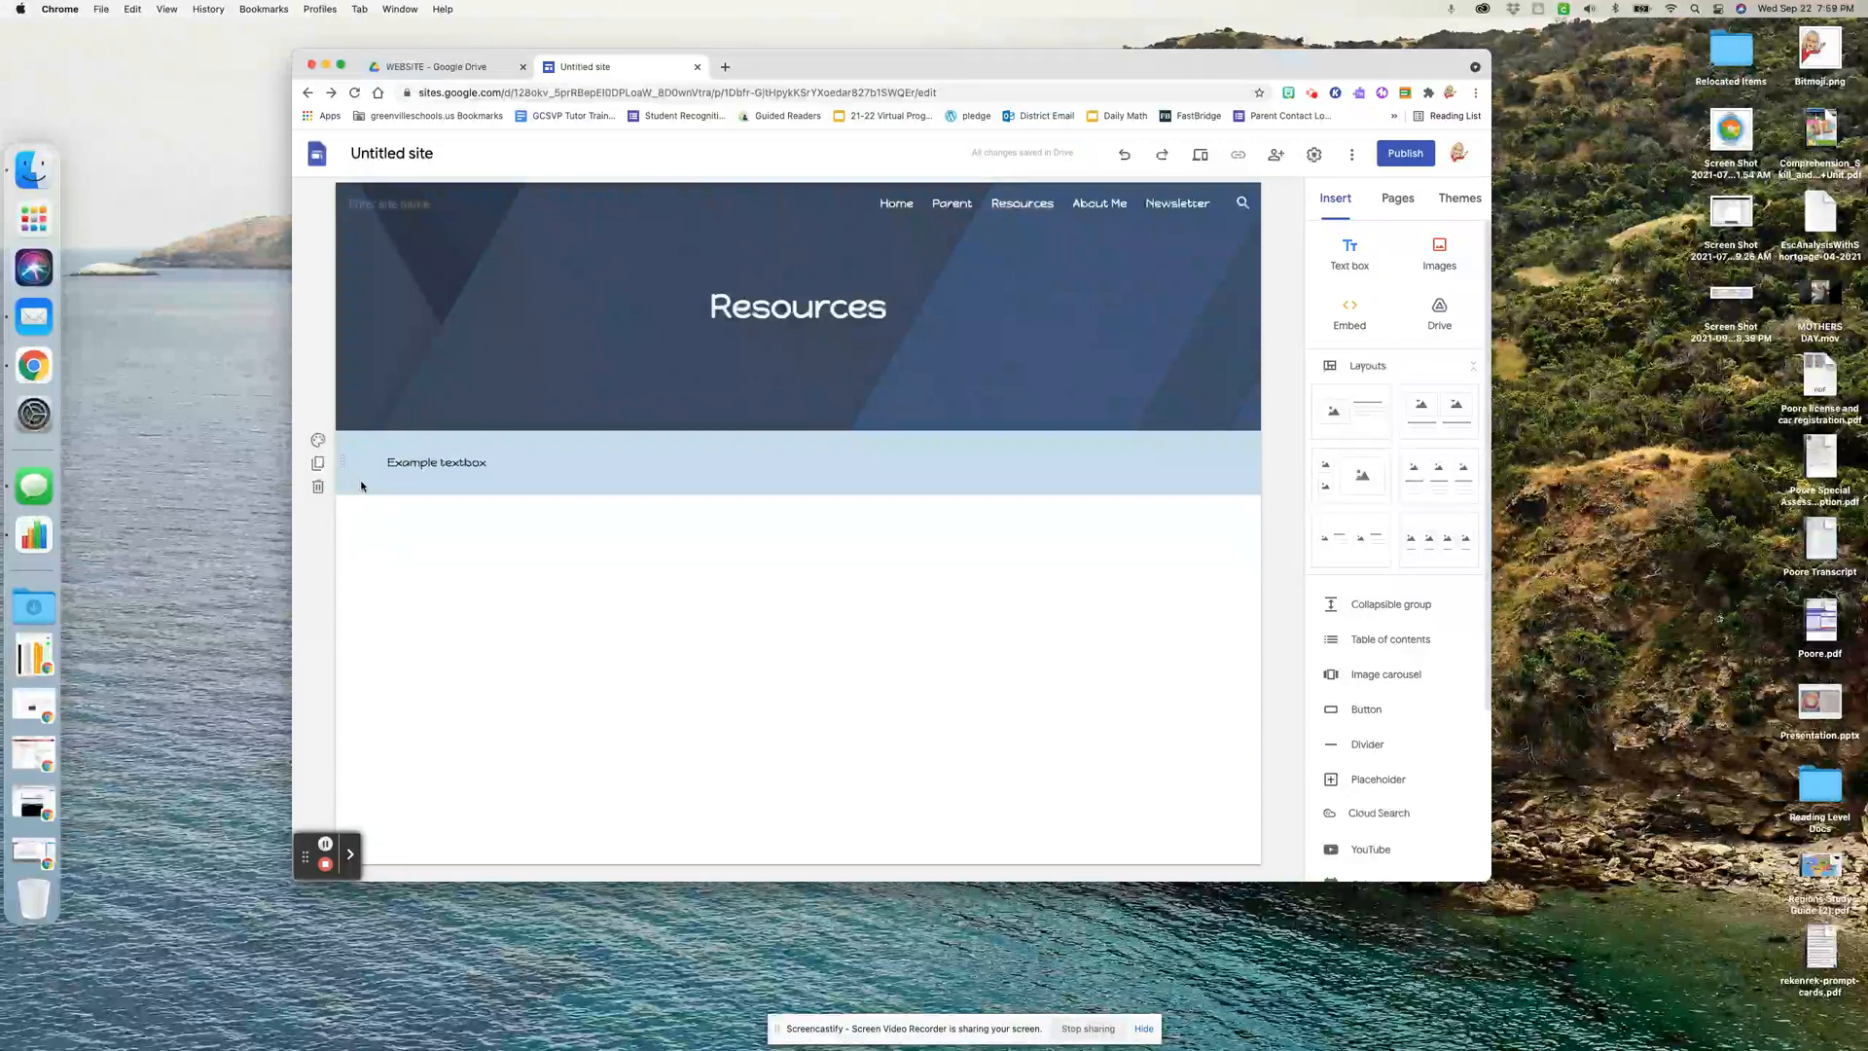
{"action": "left_click", "coordinate": [317, 463]}
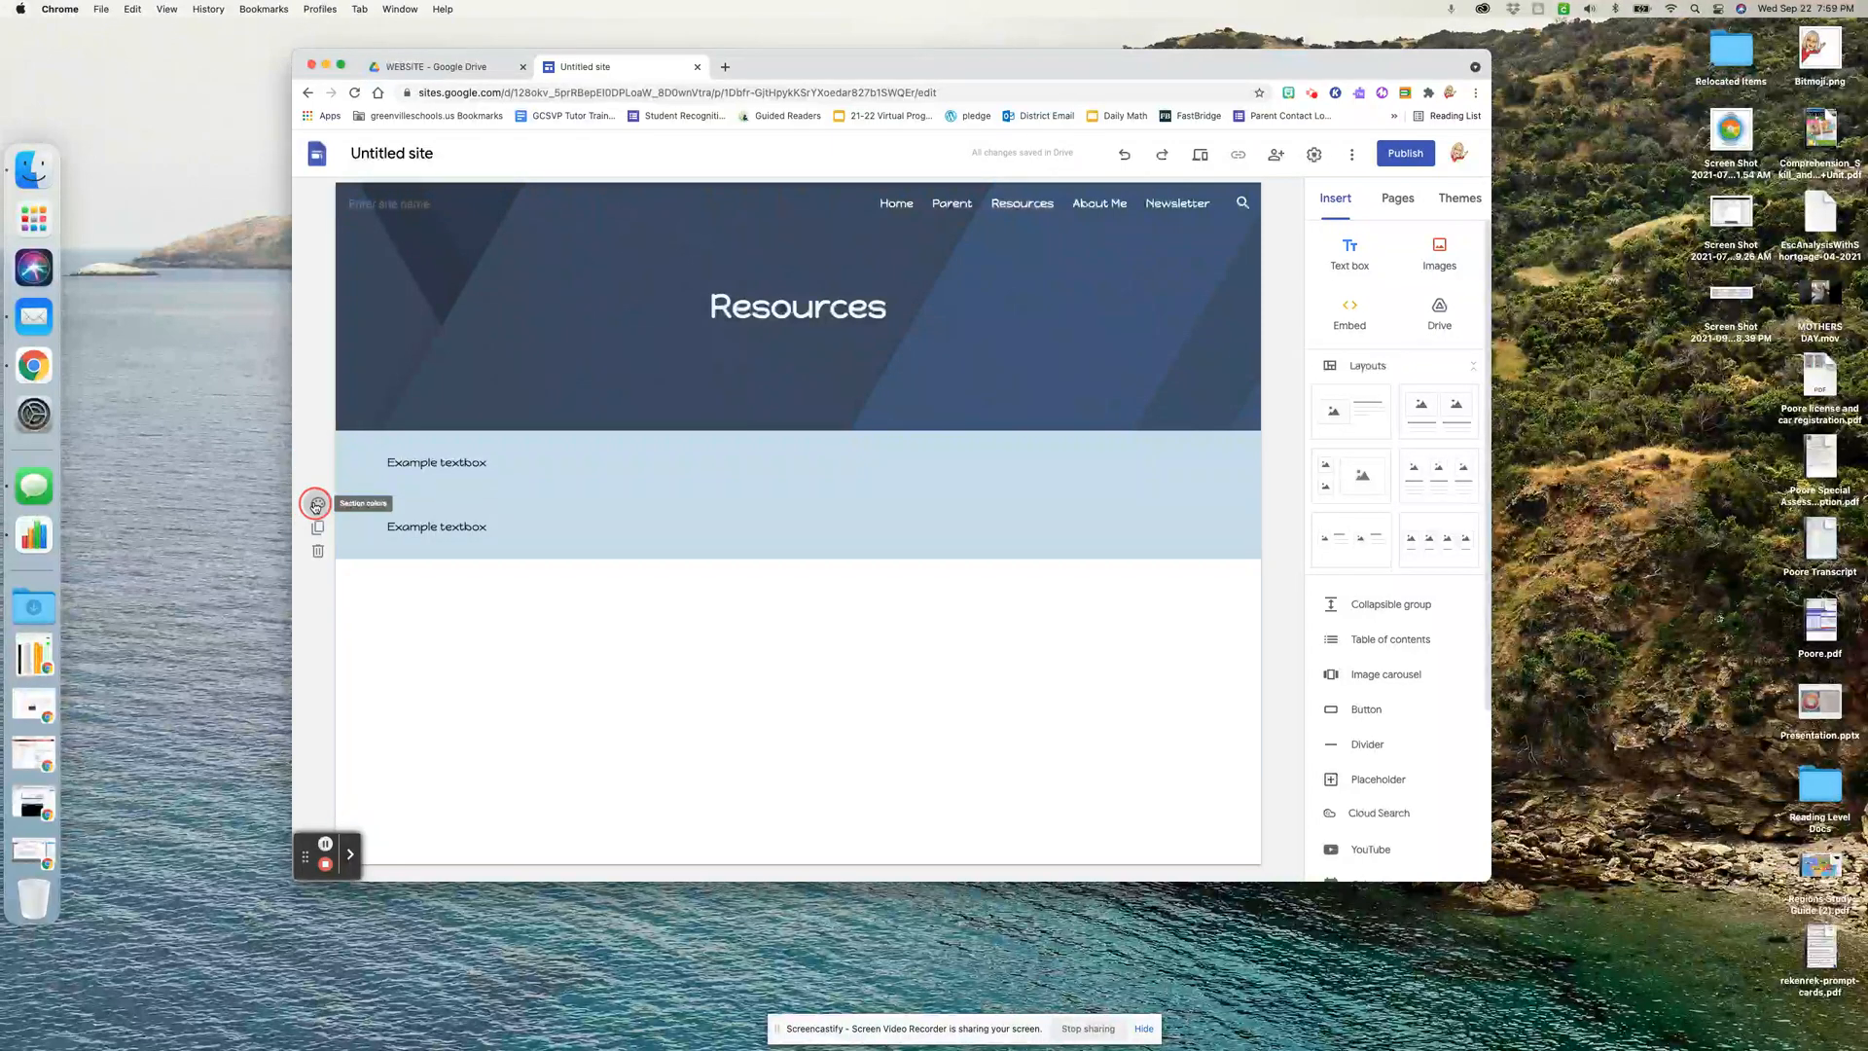
{"action": "left_click", "coordinate": [317, 504]}
{"action": "left_click", "coordinate": [385, 561]}
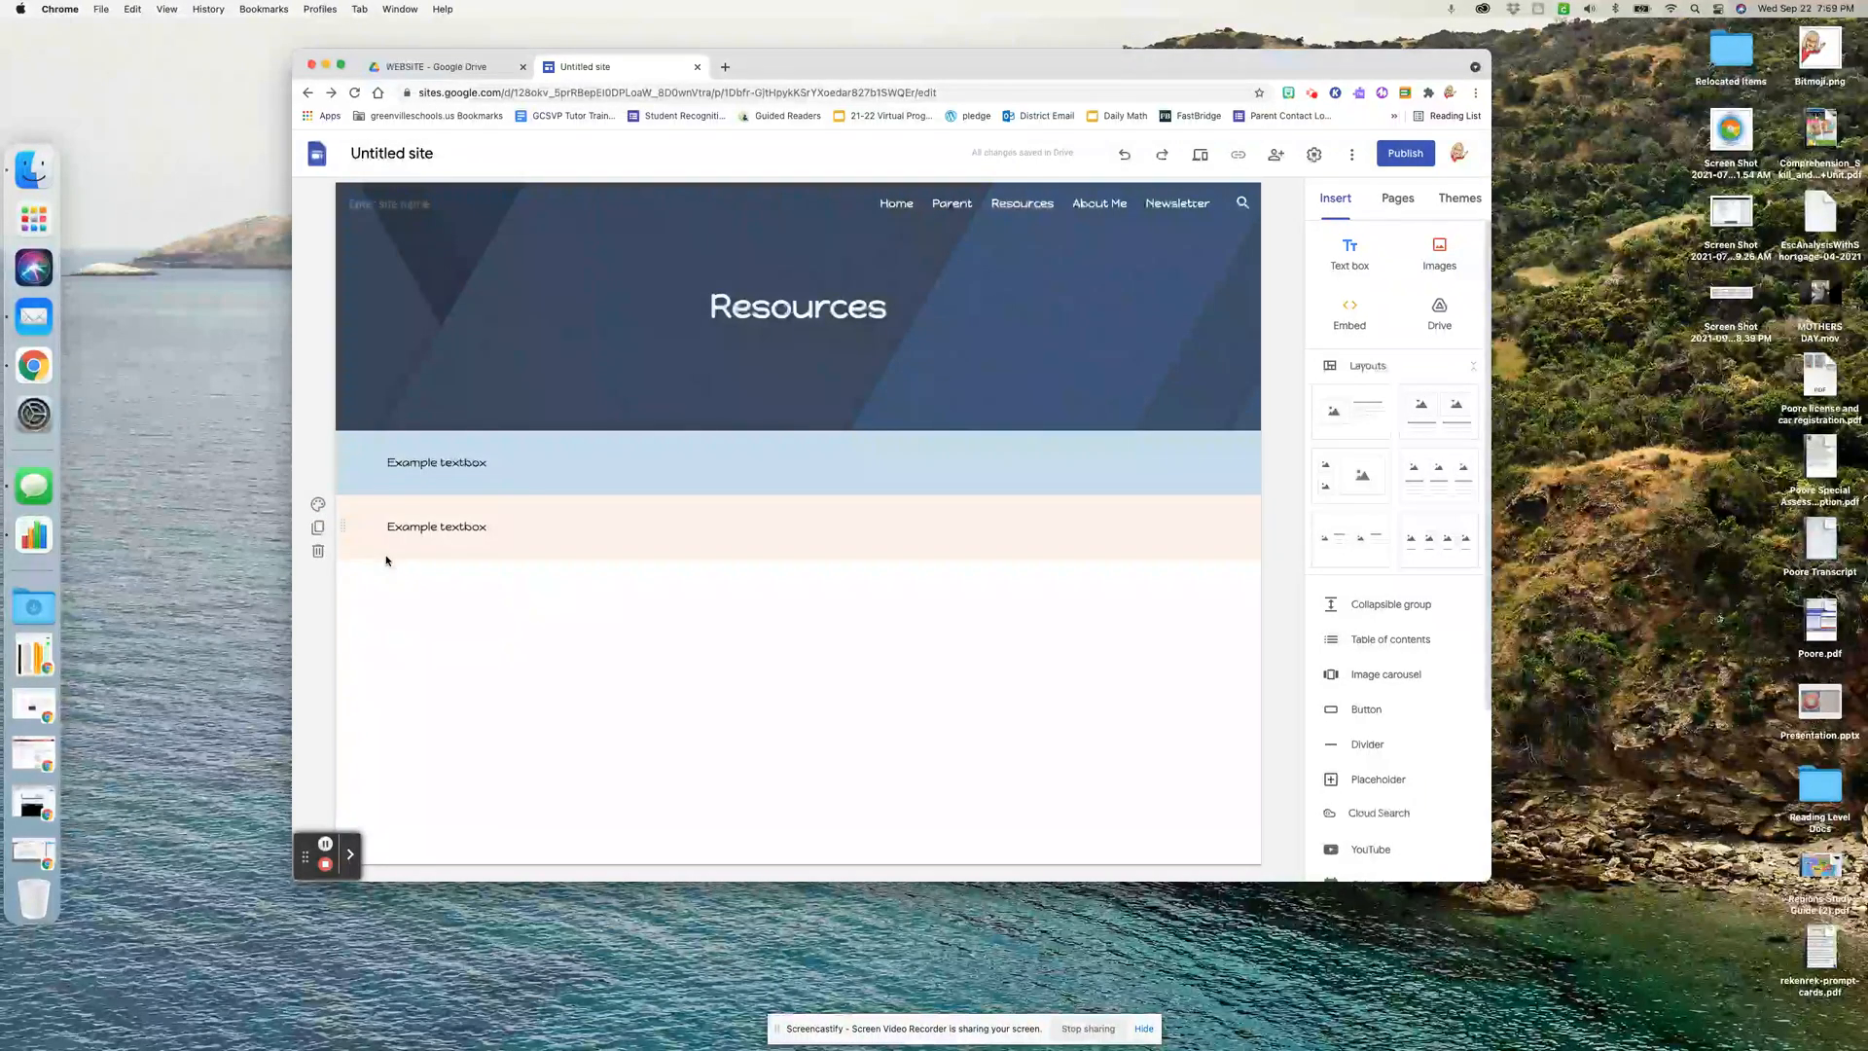
Duplicate the Style 2 "Example textbox" section and give the copy a gallery background image of typewriter keys
{"action": "left_click", "coordinate": [320, 527]}
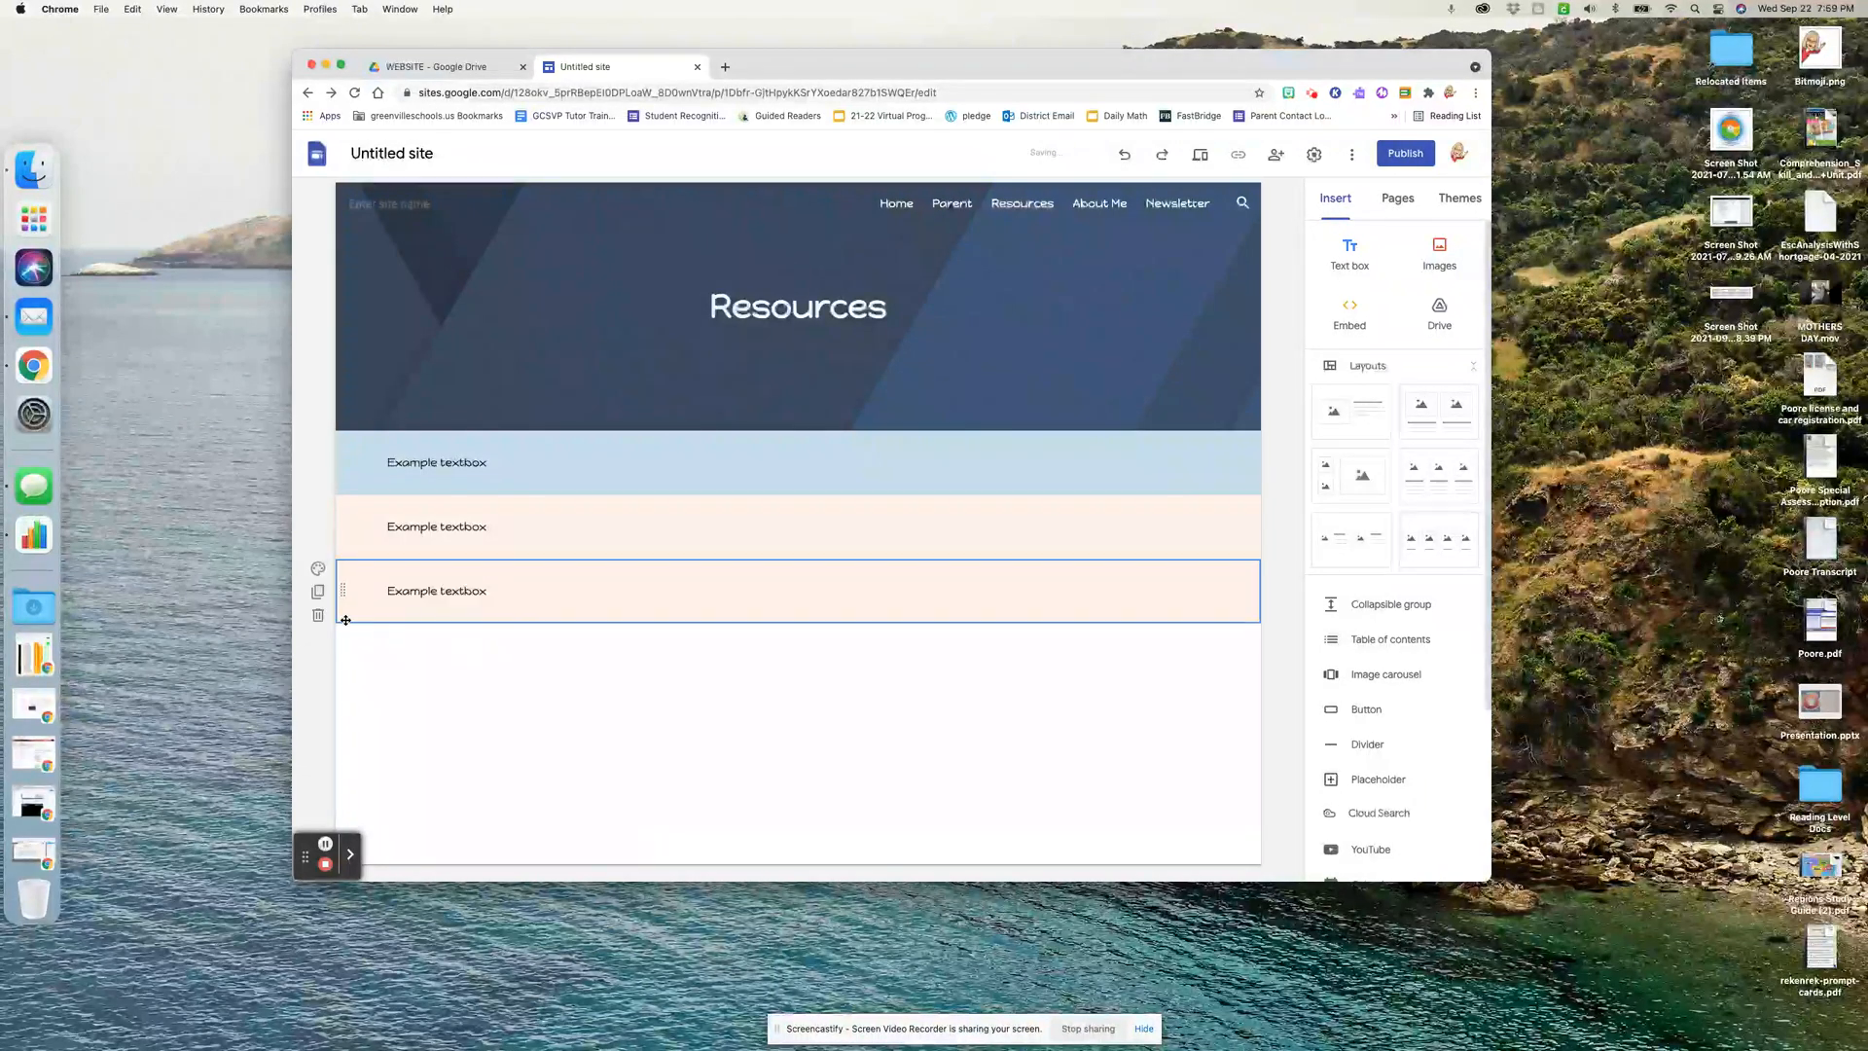
{"action": "left_click", "coordinate": [317, 568]}
{"action": "mouse_move", "coordinate": [428, 684]}
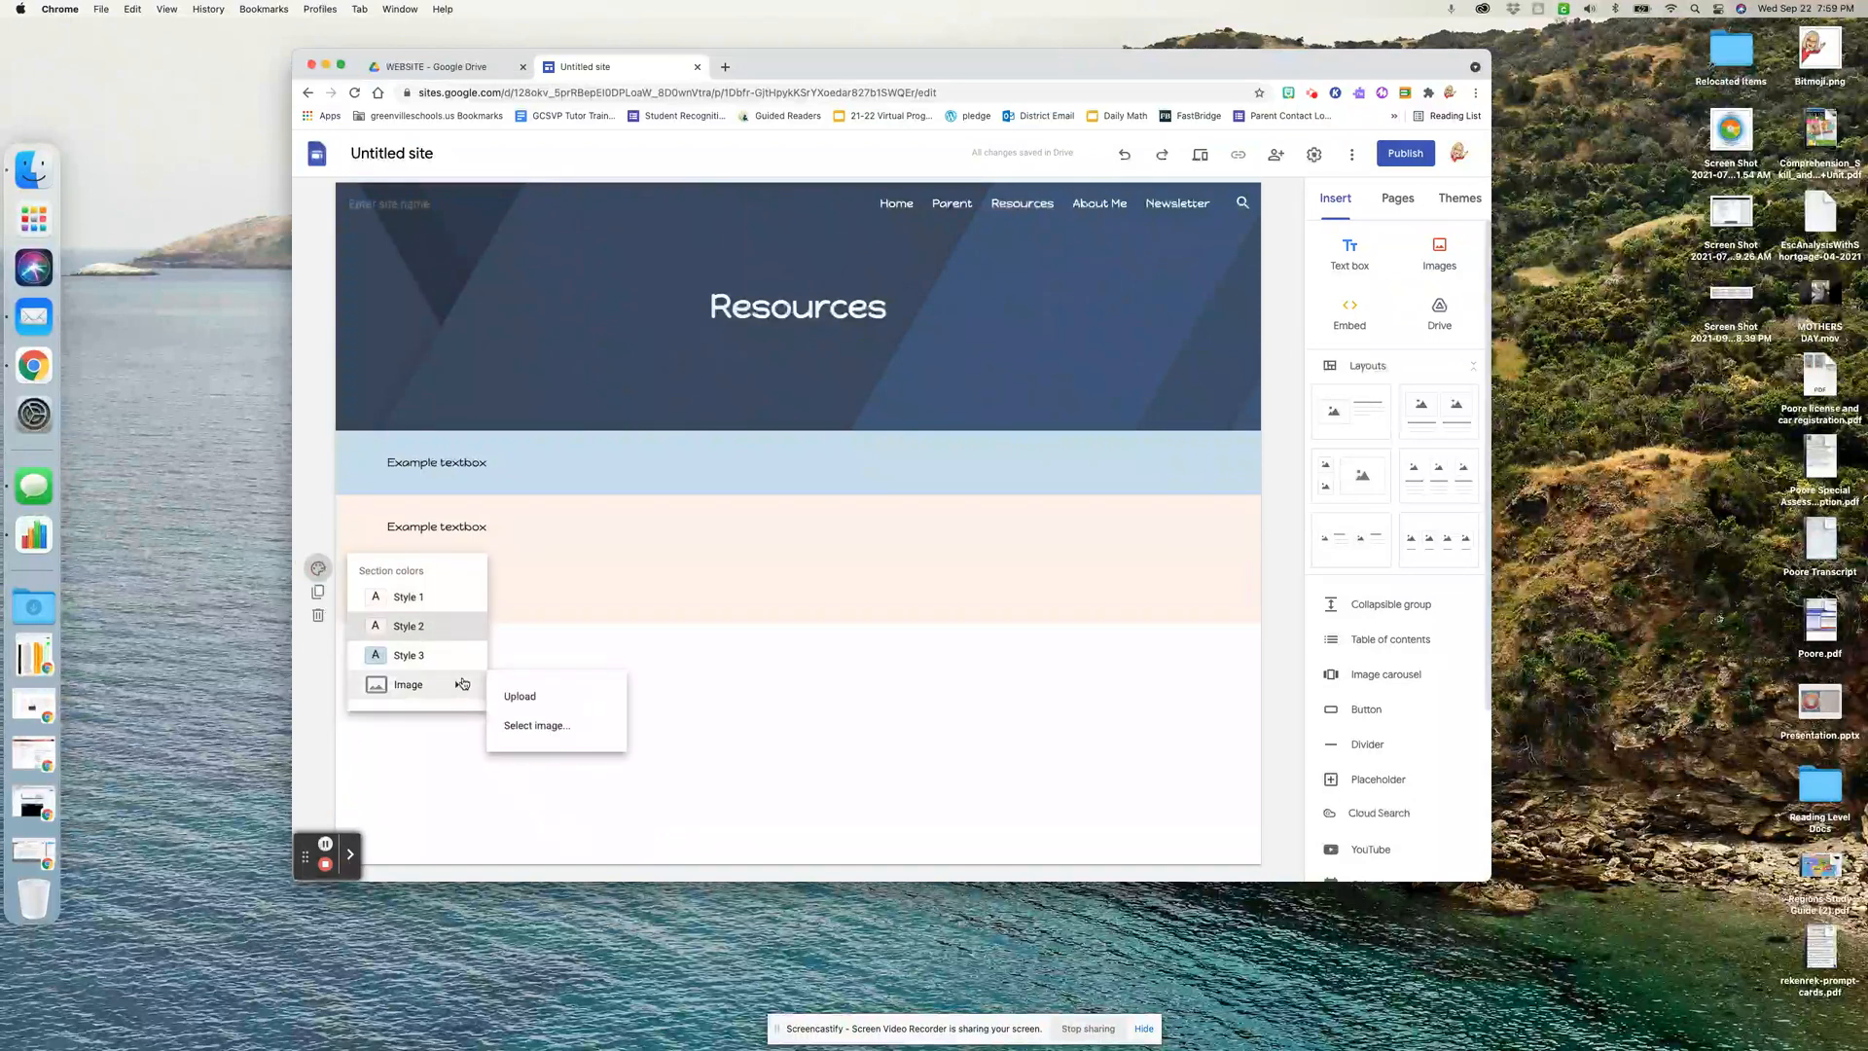
{"action": "left_click", "coordinate": [538, 722]}
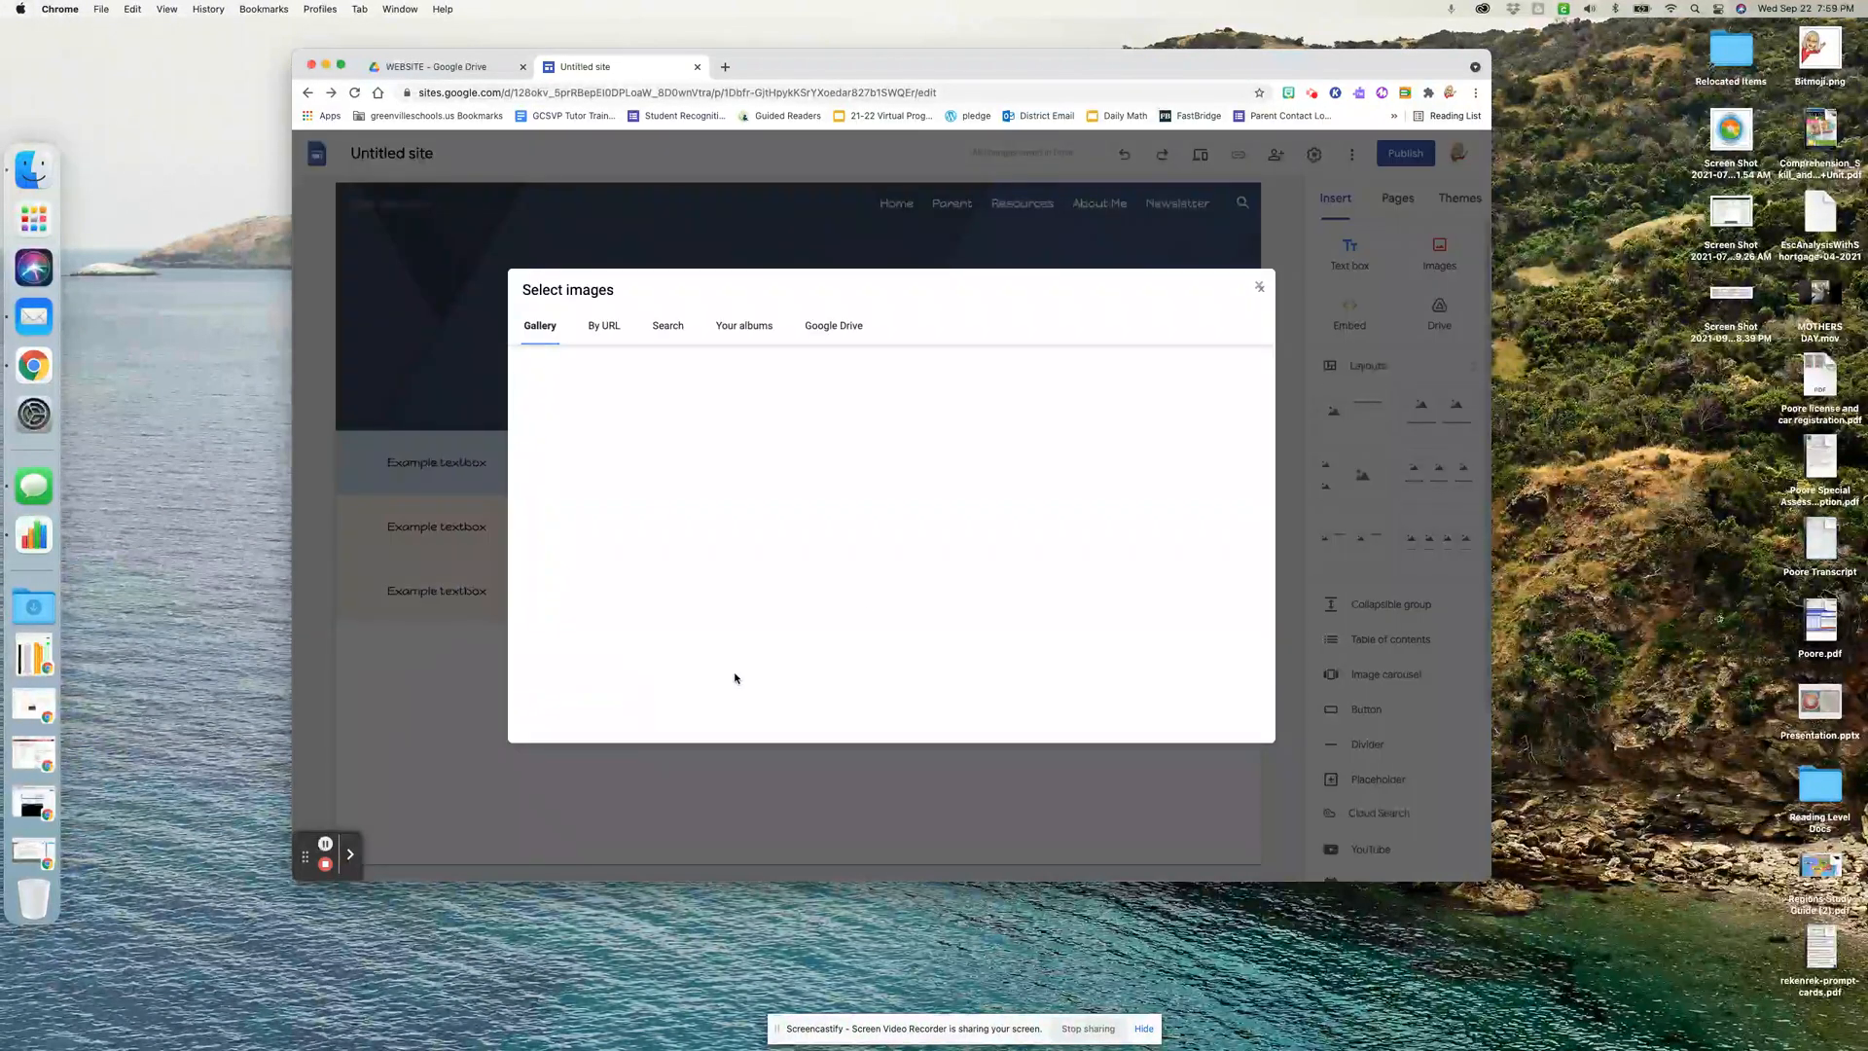
{"action": "left_click", "coordinate": [636, 492]}
{"action": "left_click", "coordinate": [549, 719]}
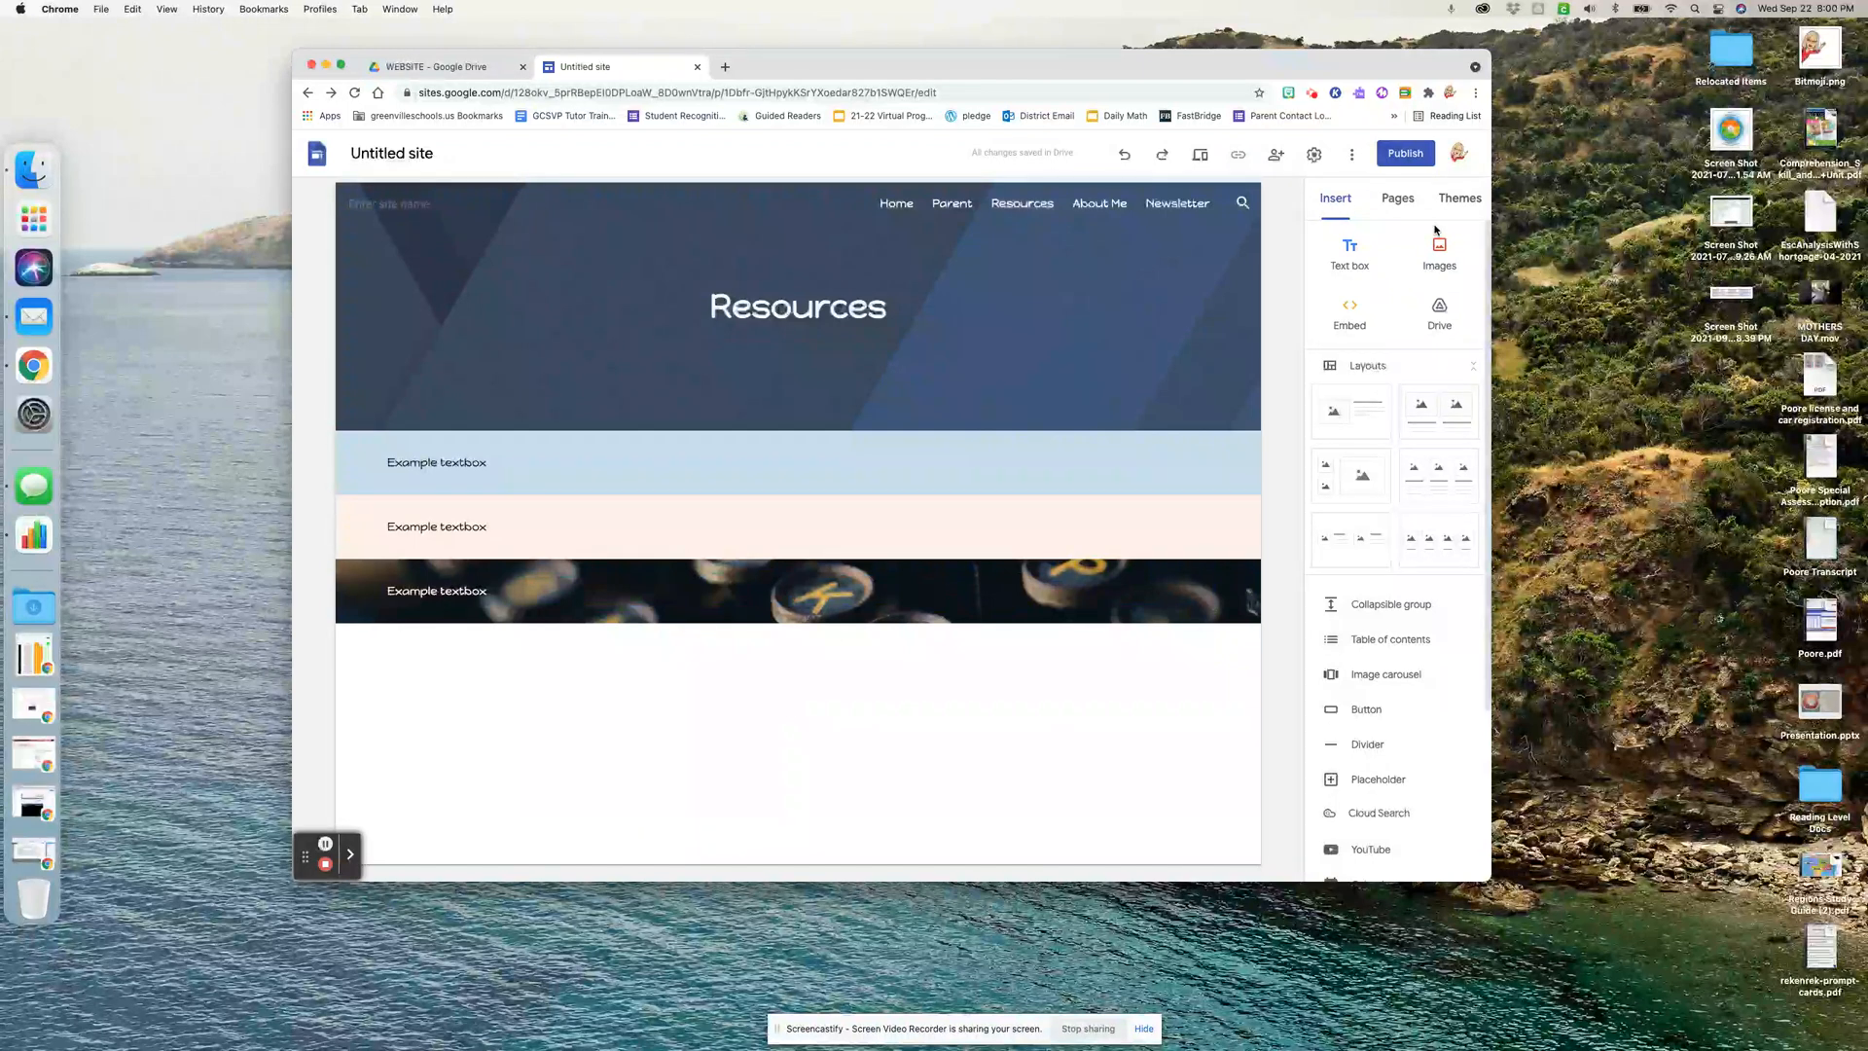
Delete all three "Example textbox" sections from the Resources page
{"action": "left_click", "coordinate": [1443, 255]}
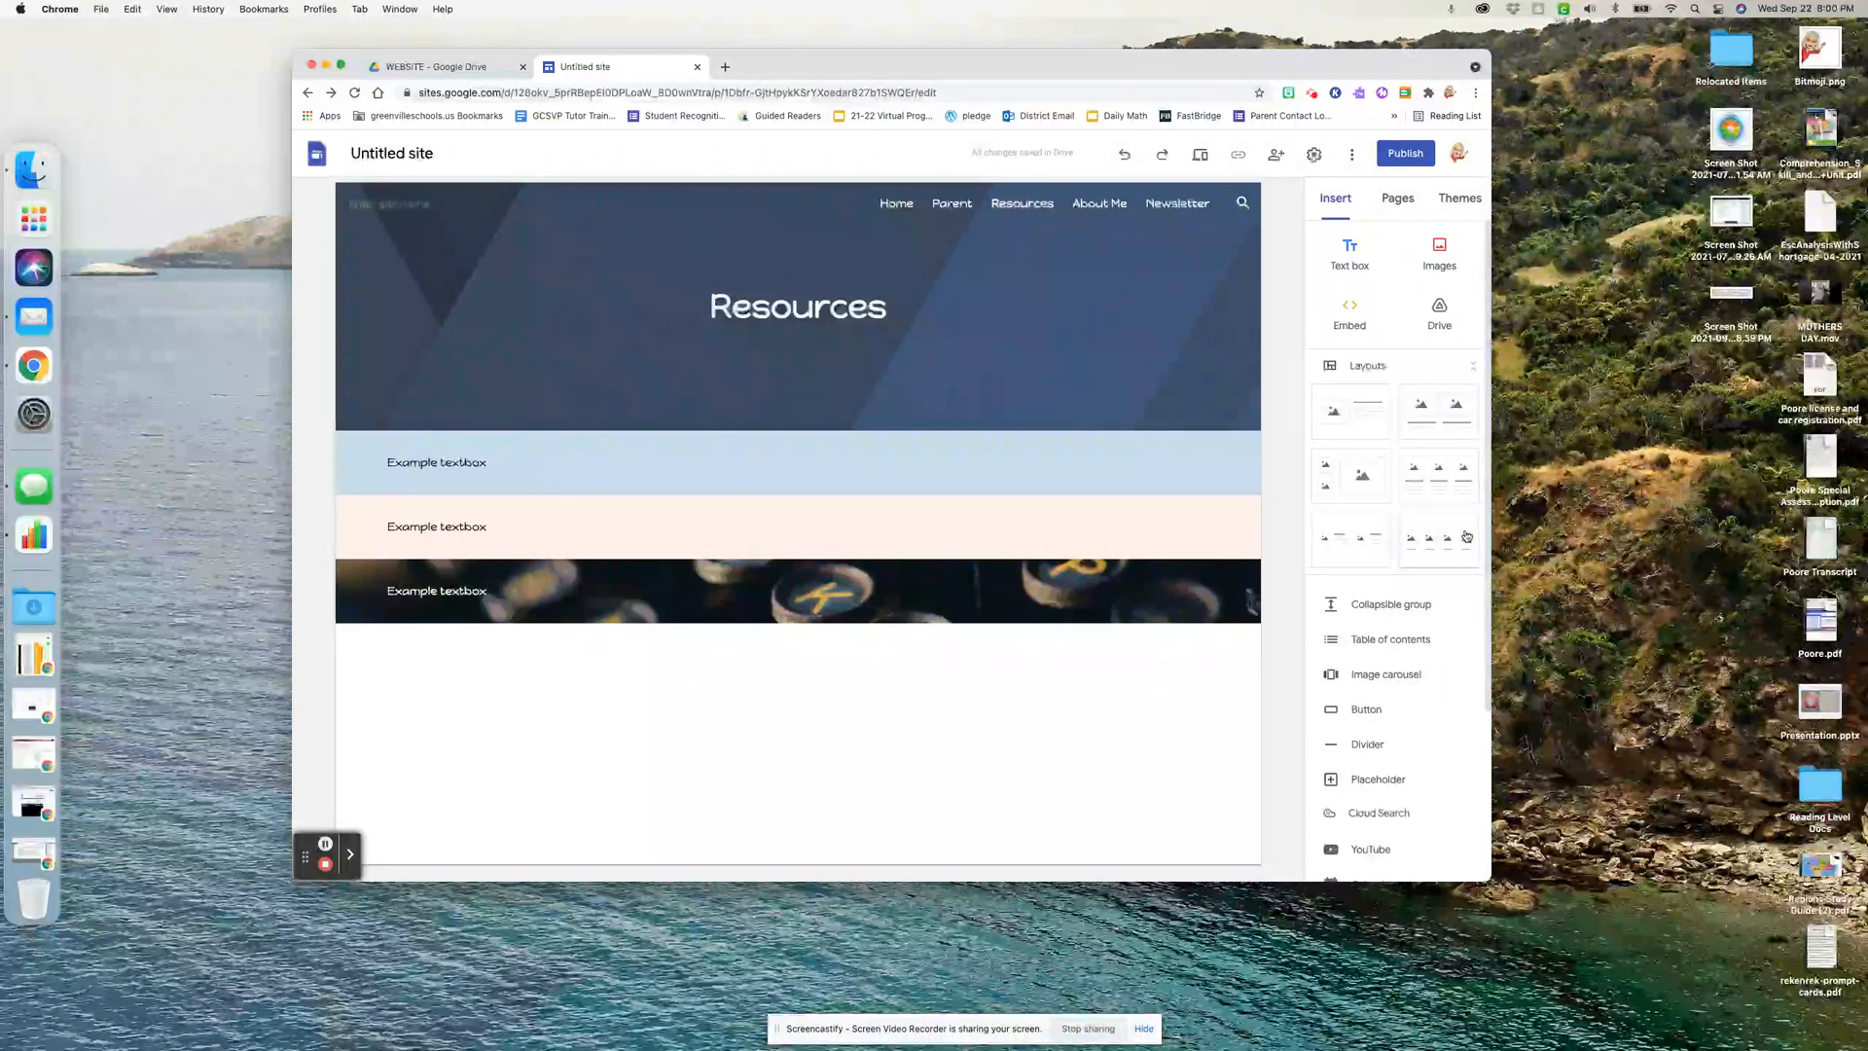
{"action": "scroll", "coordinate": [1466, 536], "scroll_direction": "down", "scroll_amount": 1}
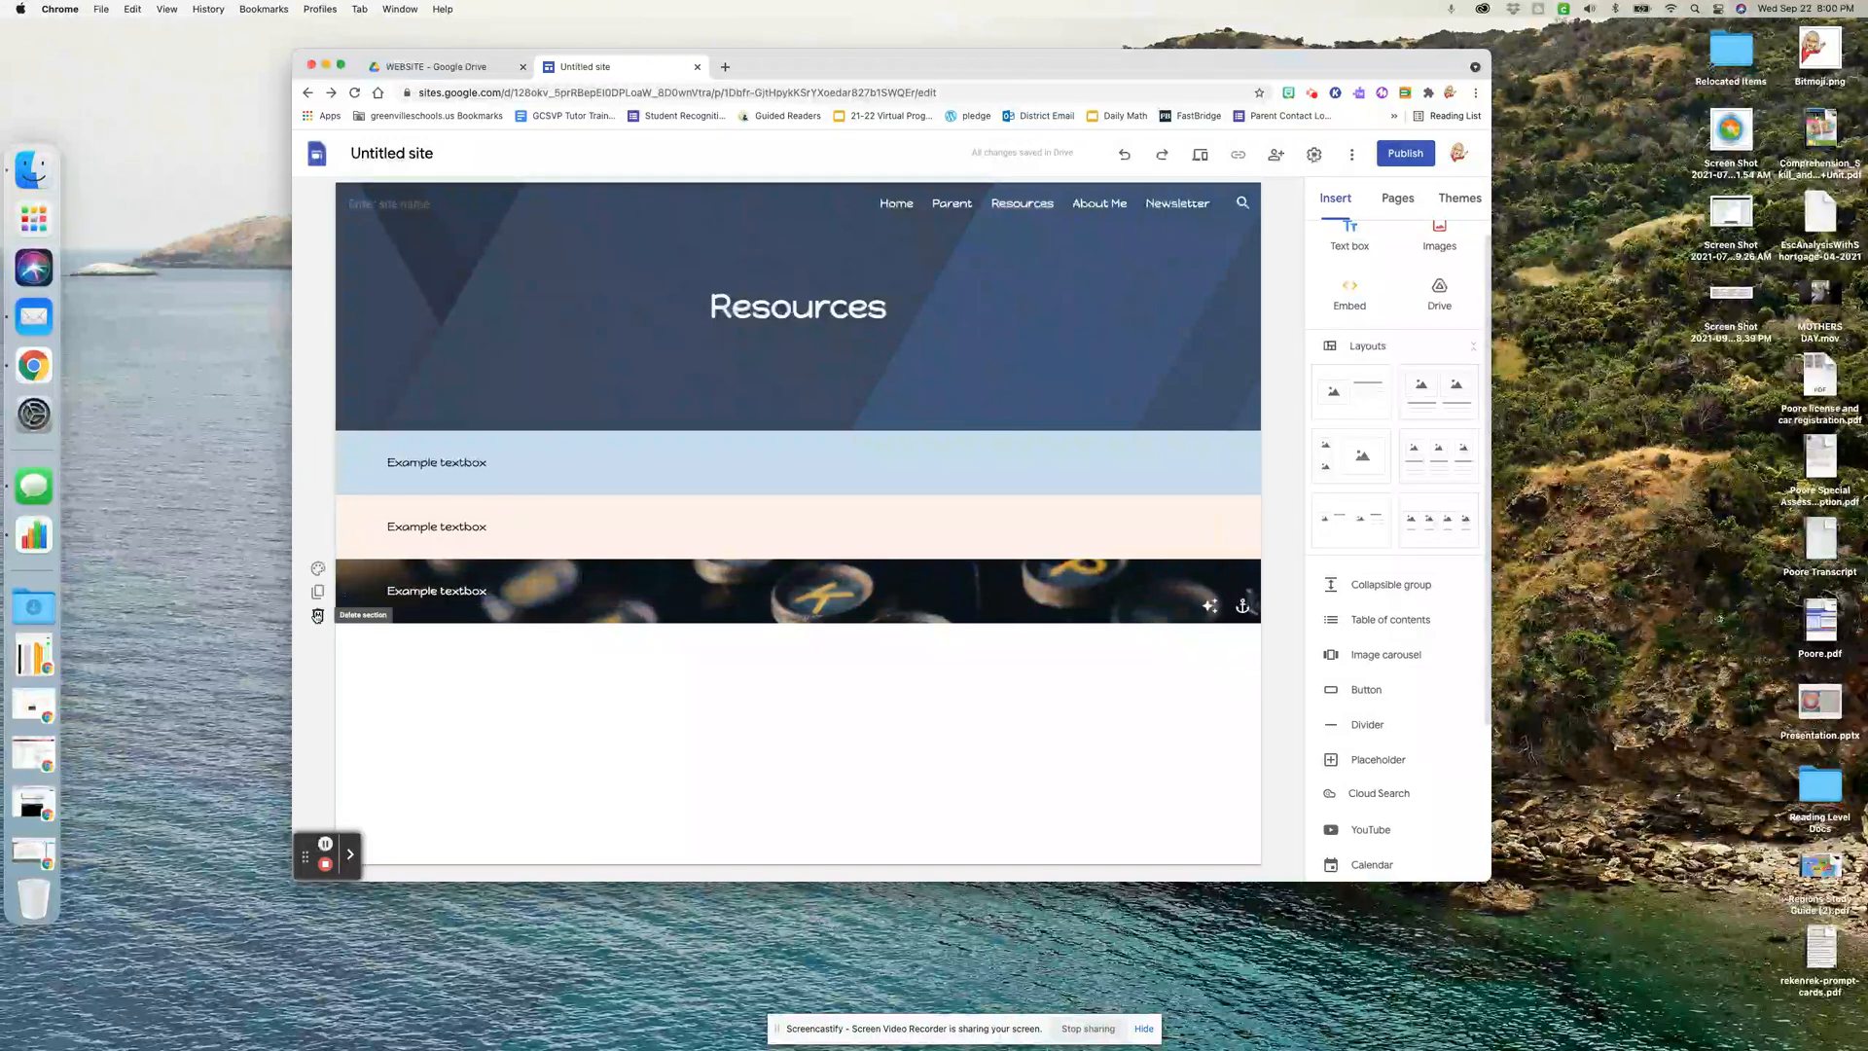
{"action": "left_click", "coordinate": [317, 611]}
{"action": "left_click", "coordinate": [317, 553]}
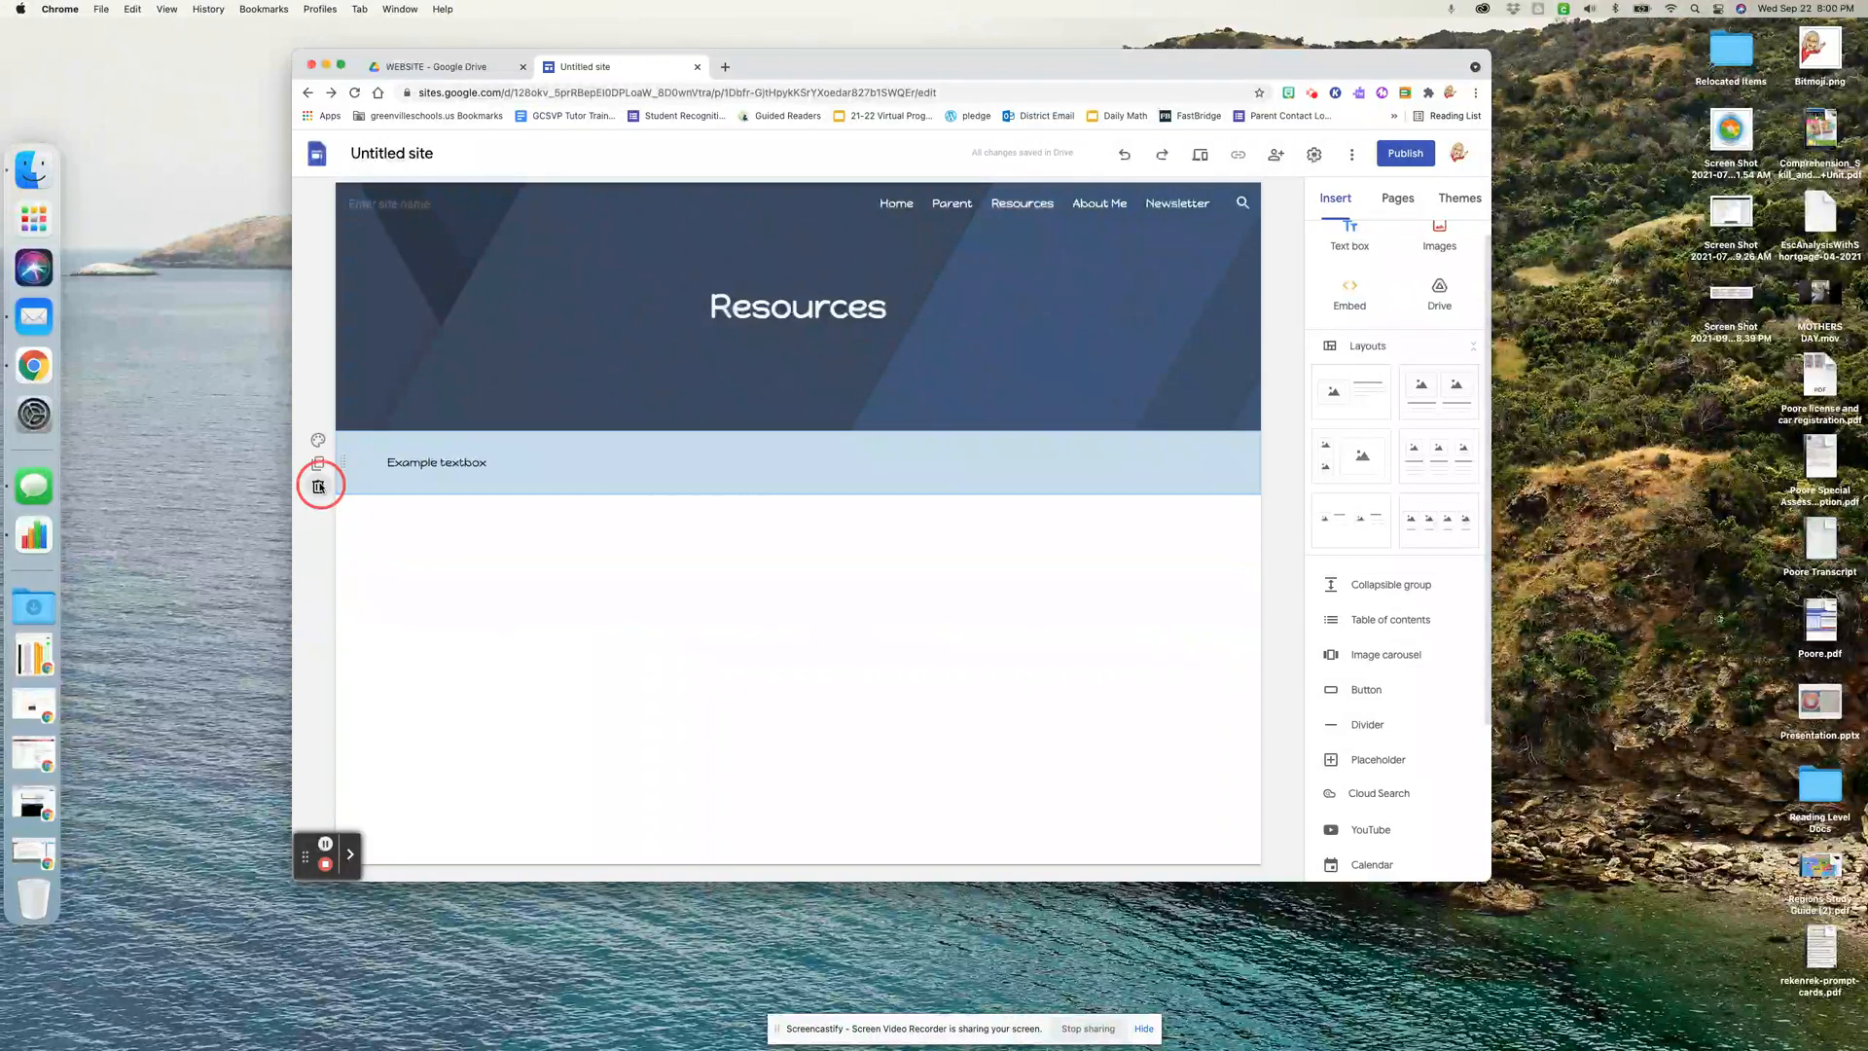
{"action": "left_click", "coordinate": [318, 486]}
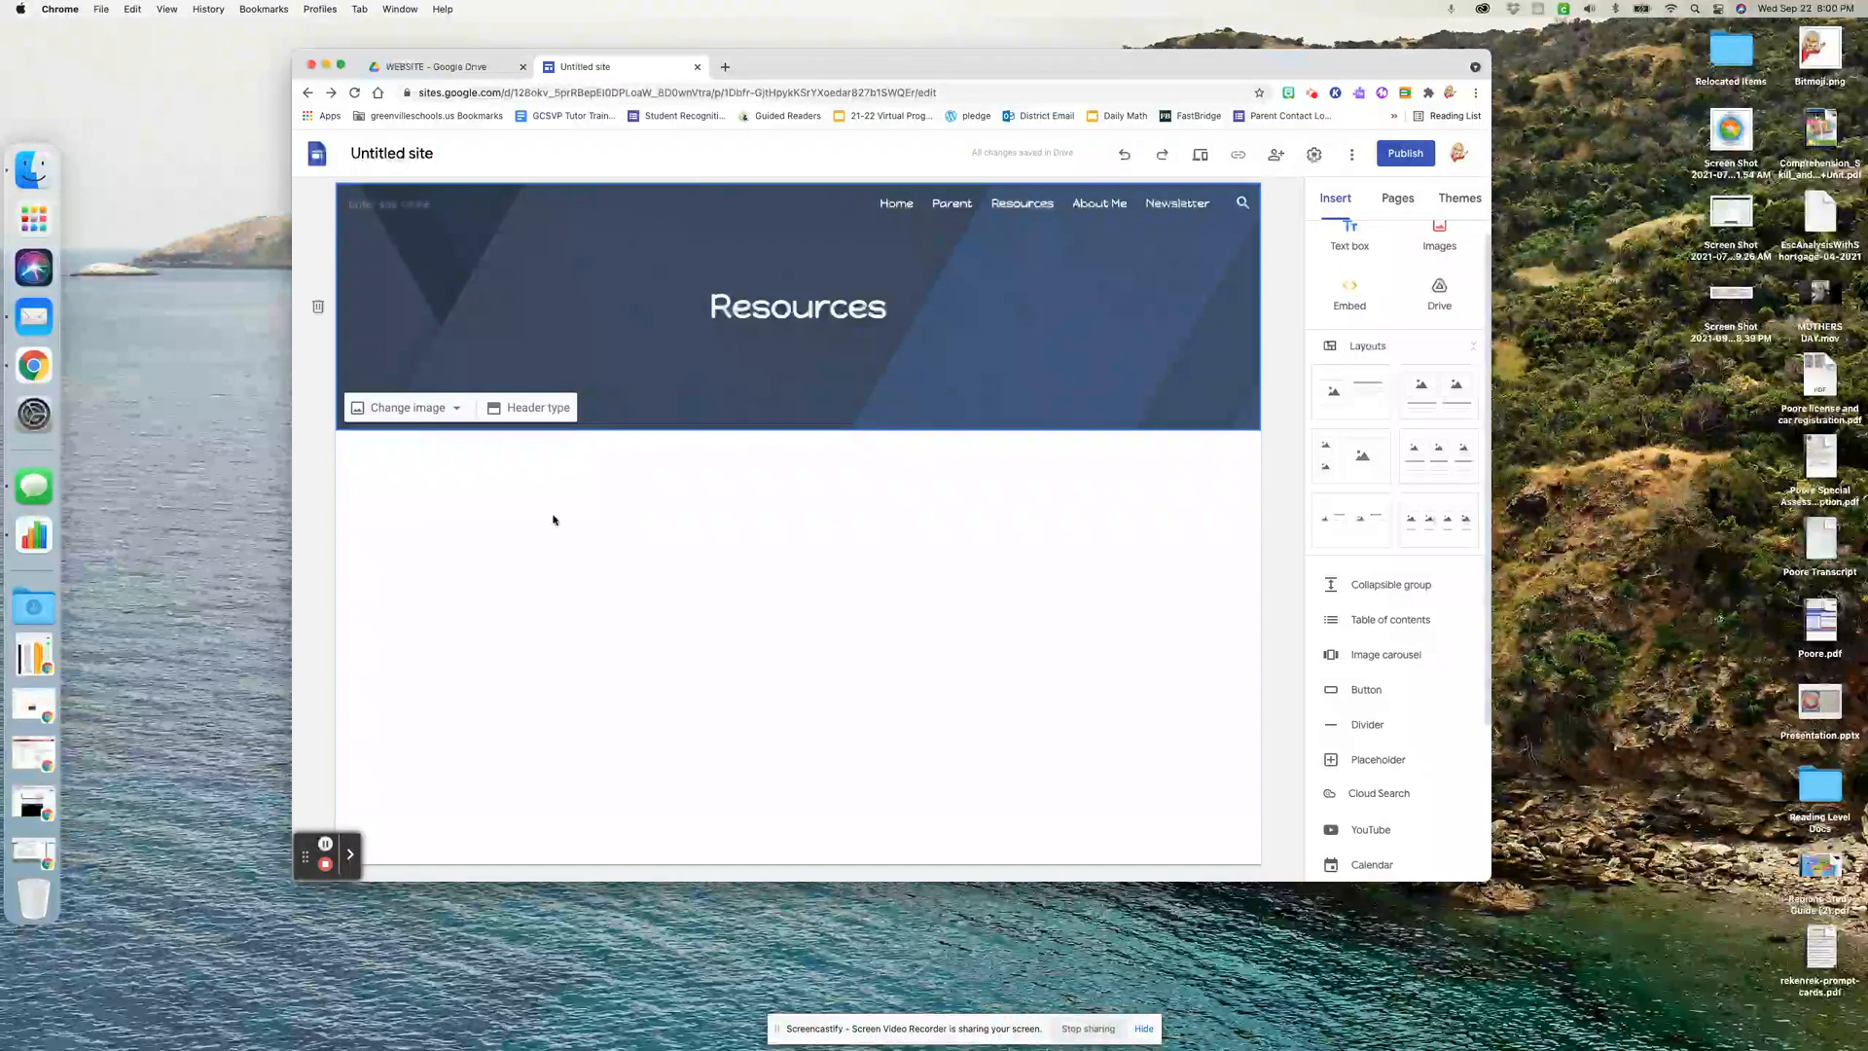
Try the layout with three images and captions on the Resources page, look over its placeholders, and delete that section
{"action": "left_click", "coordinate": [1410, 457]}
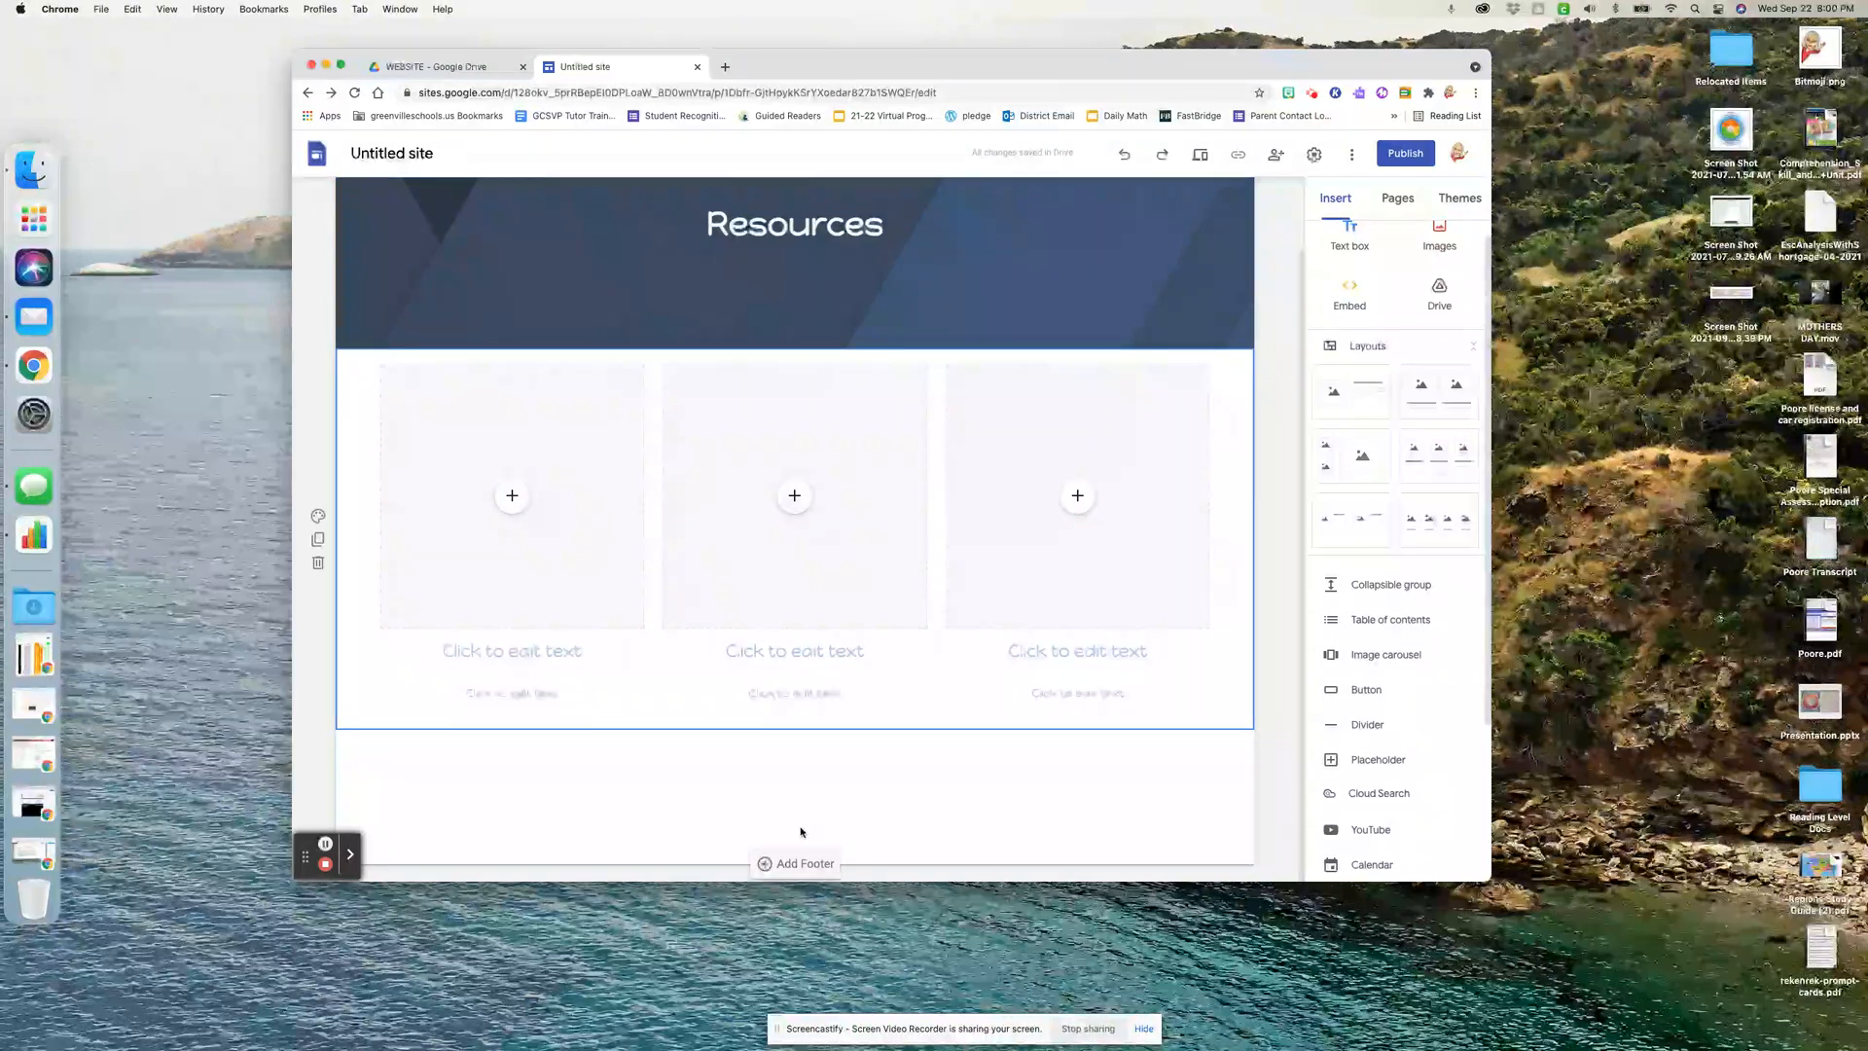
{"action": "left_click", "coordinate": [512, 495]}
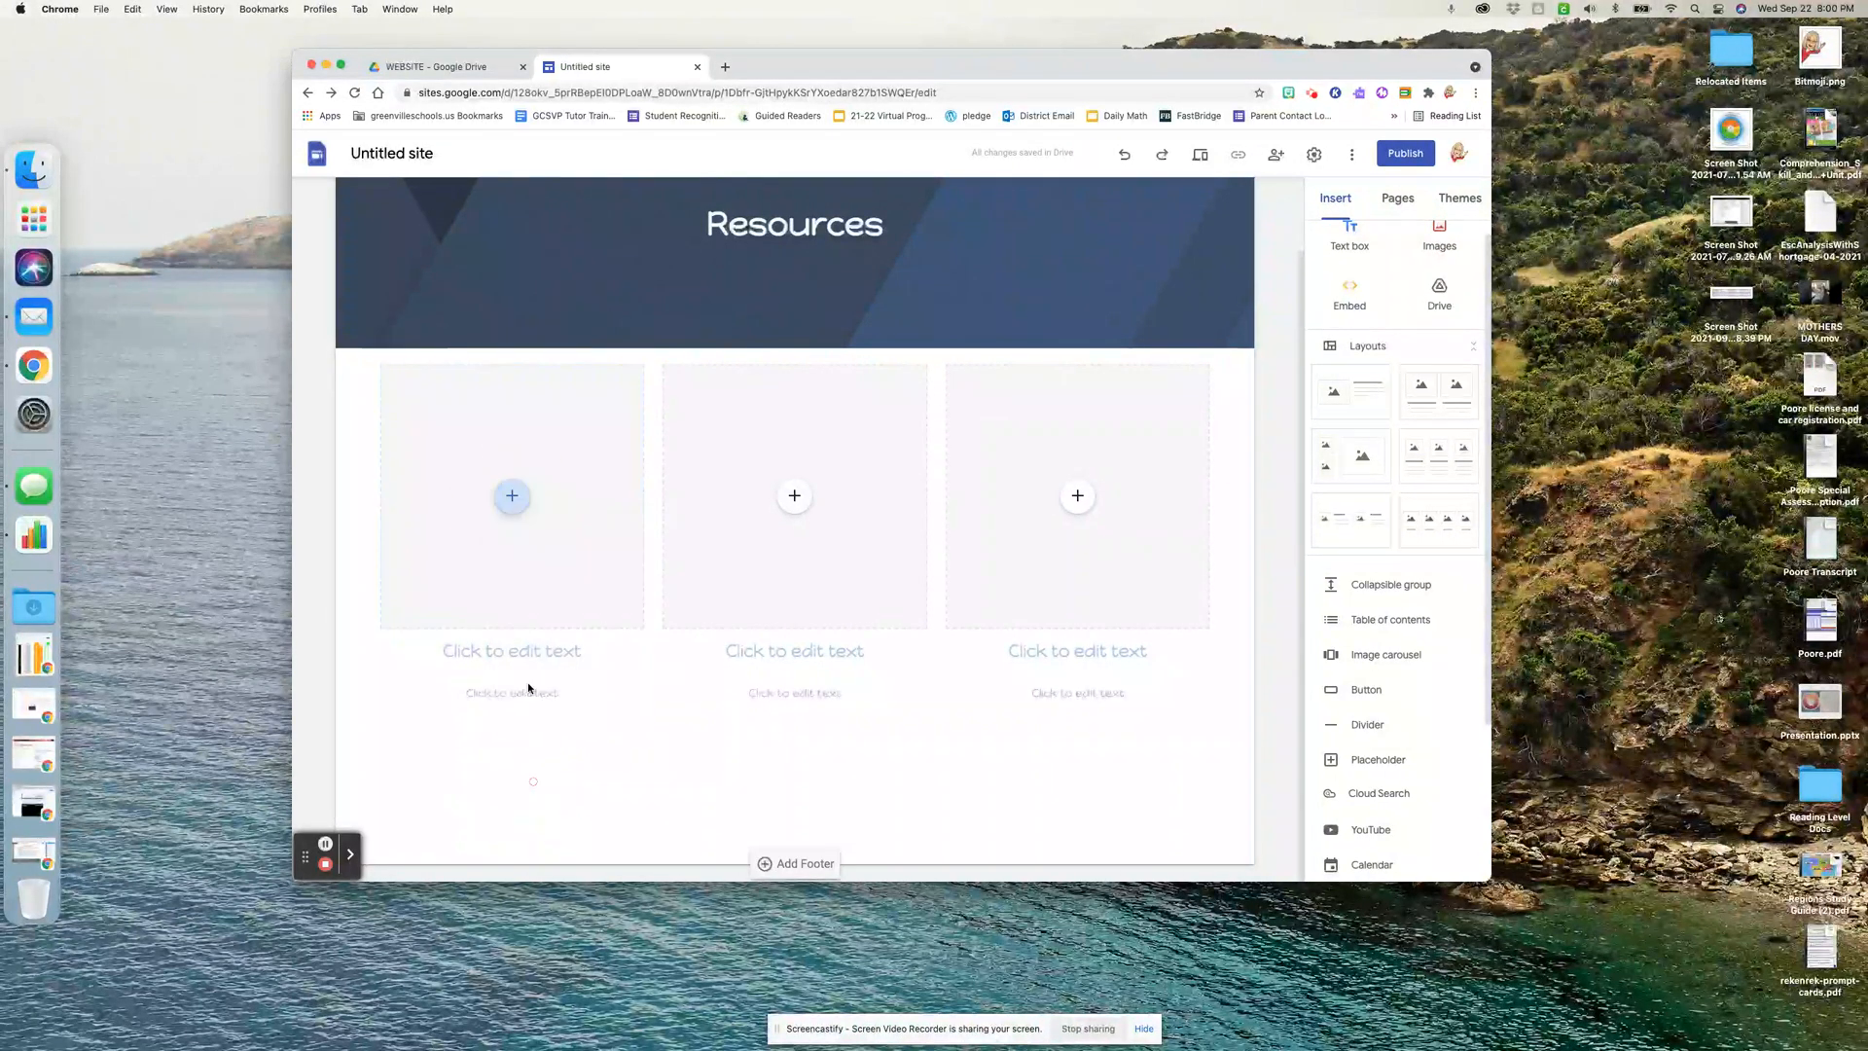
{"action": "left_click", "coordinate": [523, 652]}
{"action": "left_click", "coordinate": [526, 693]}
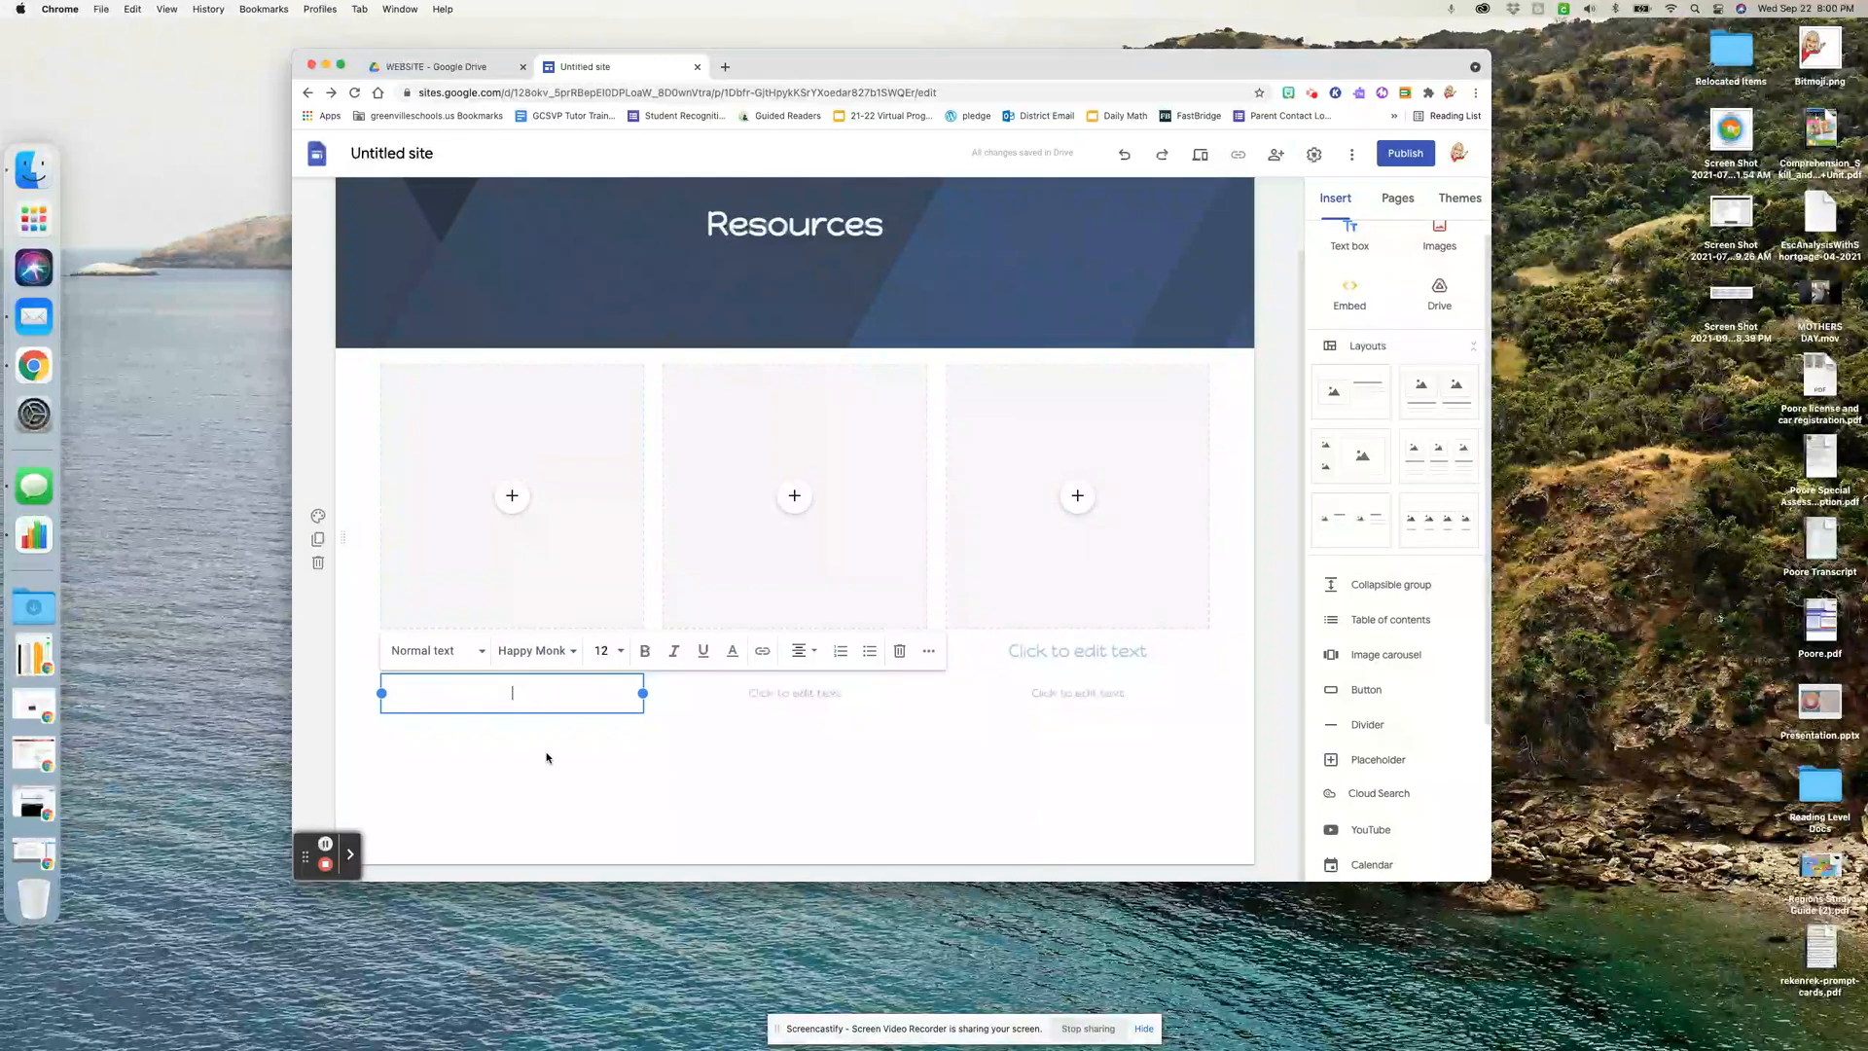
{"action": "left_click", "coordinate": [550, 766]}
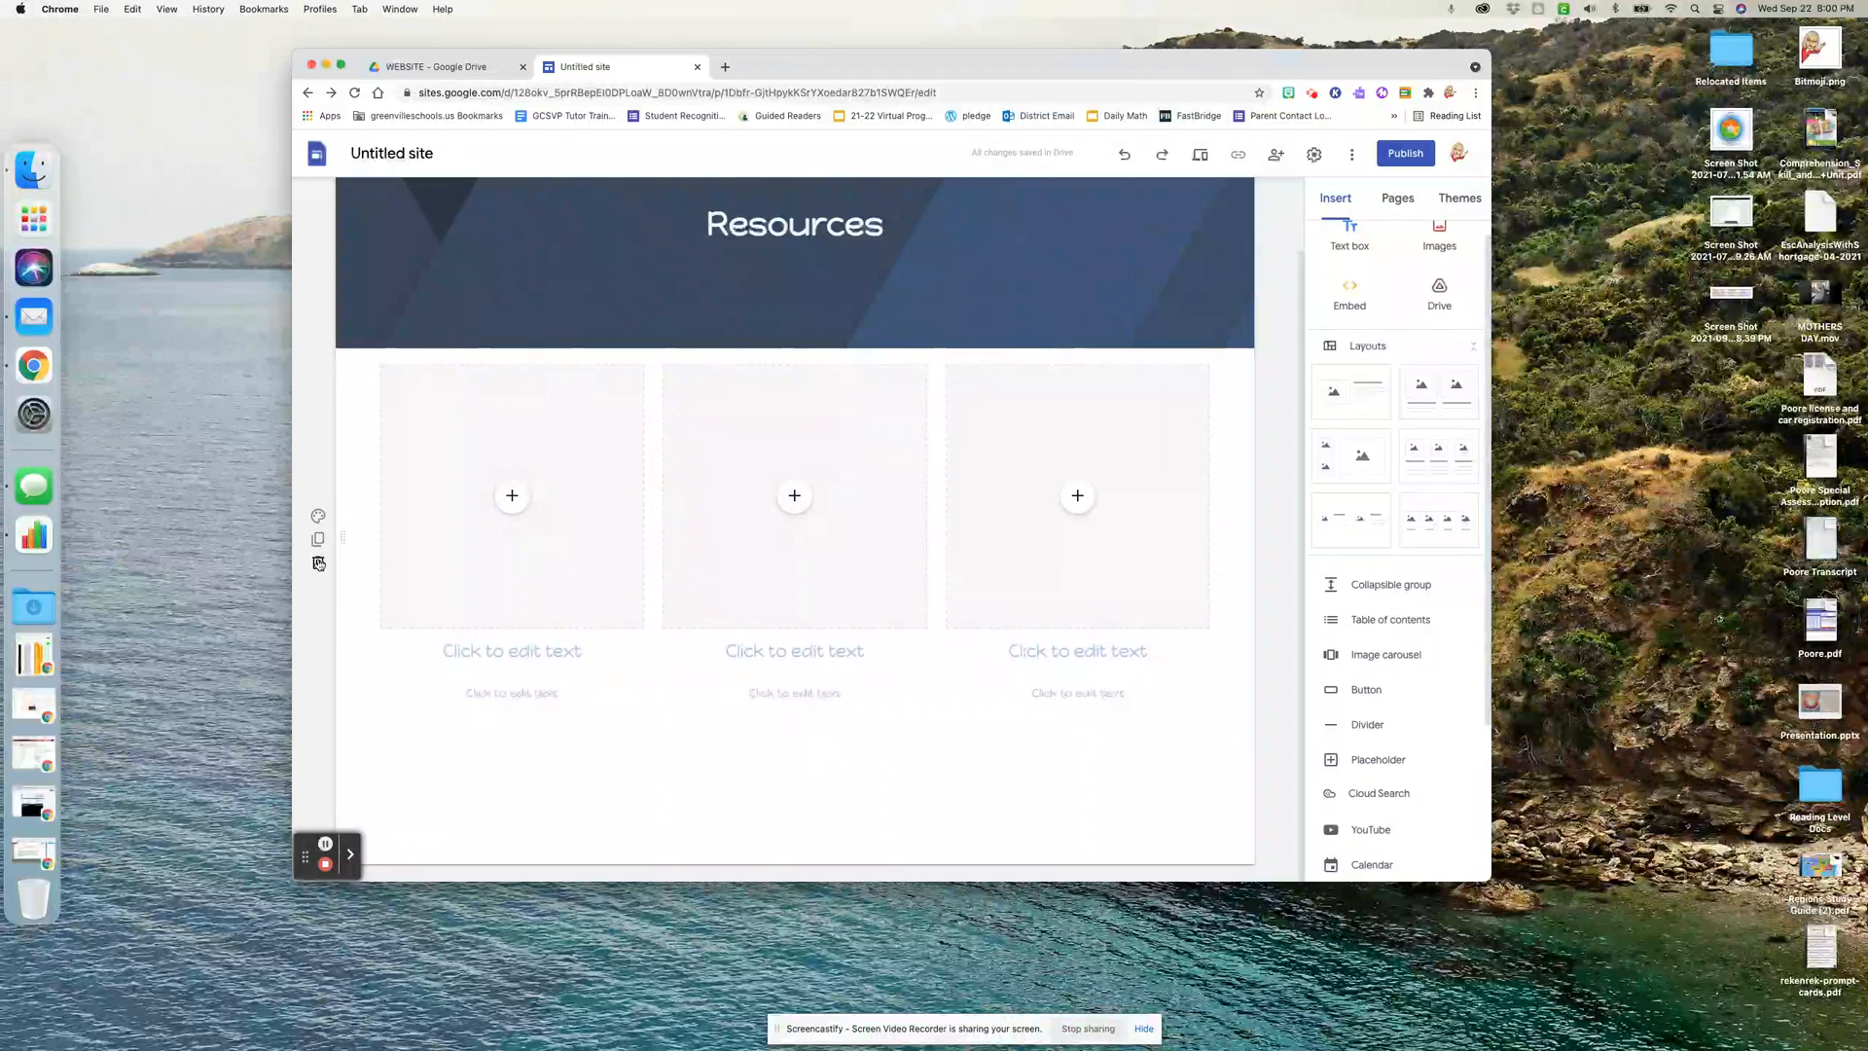
{"action": "left_click", "coordinate": [318, 563]}
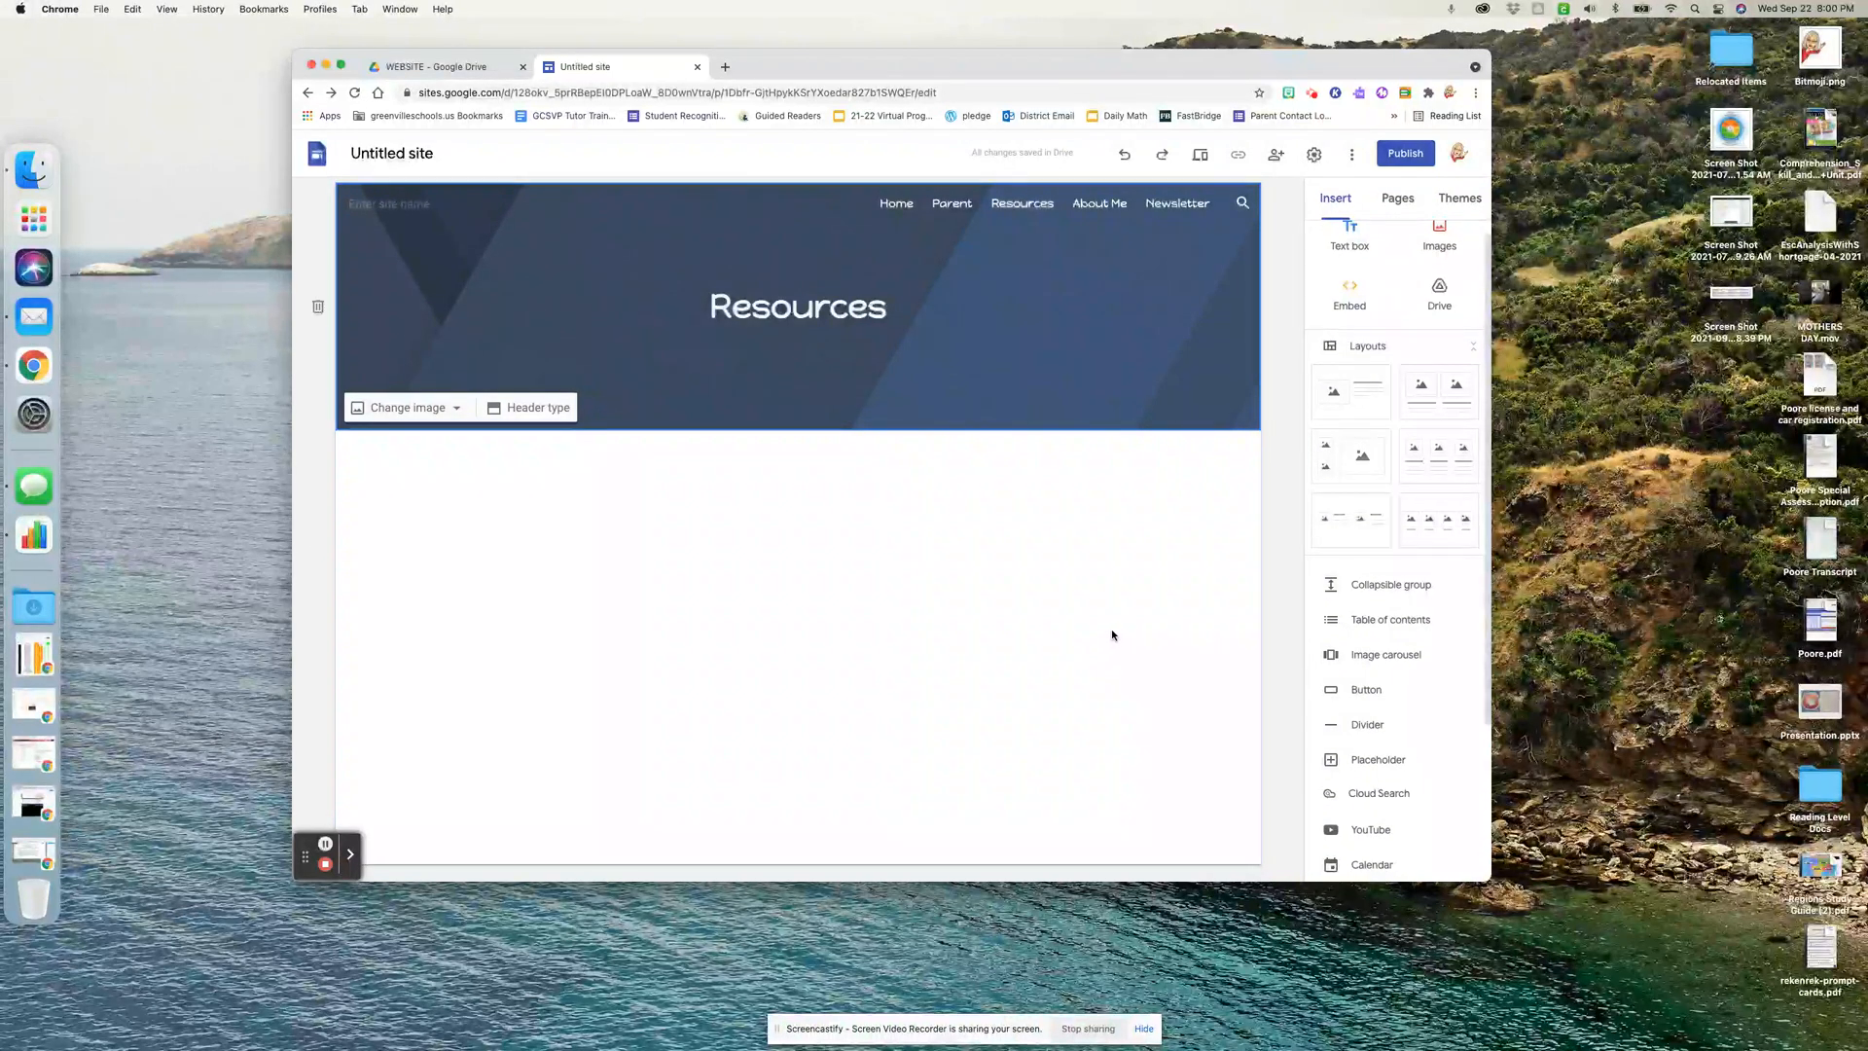
Start inserting a YouTube video on the Resources page, and open youtube.com in a new browser tab
{"action": "scroll", "coordinate": [1424, 620], "scroll_direction": "down", "scroll_amount": 2}
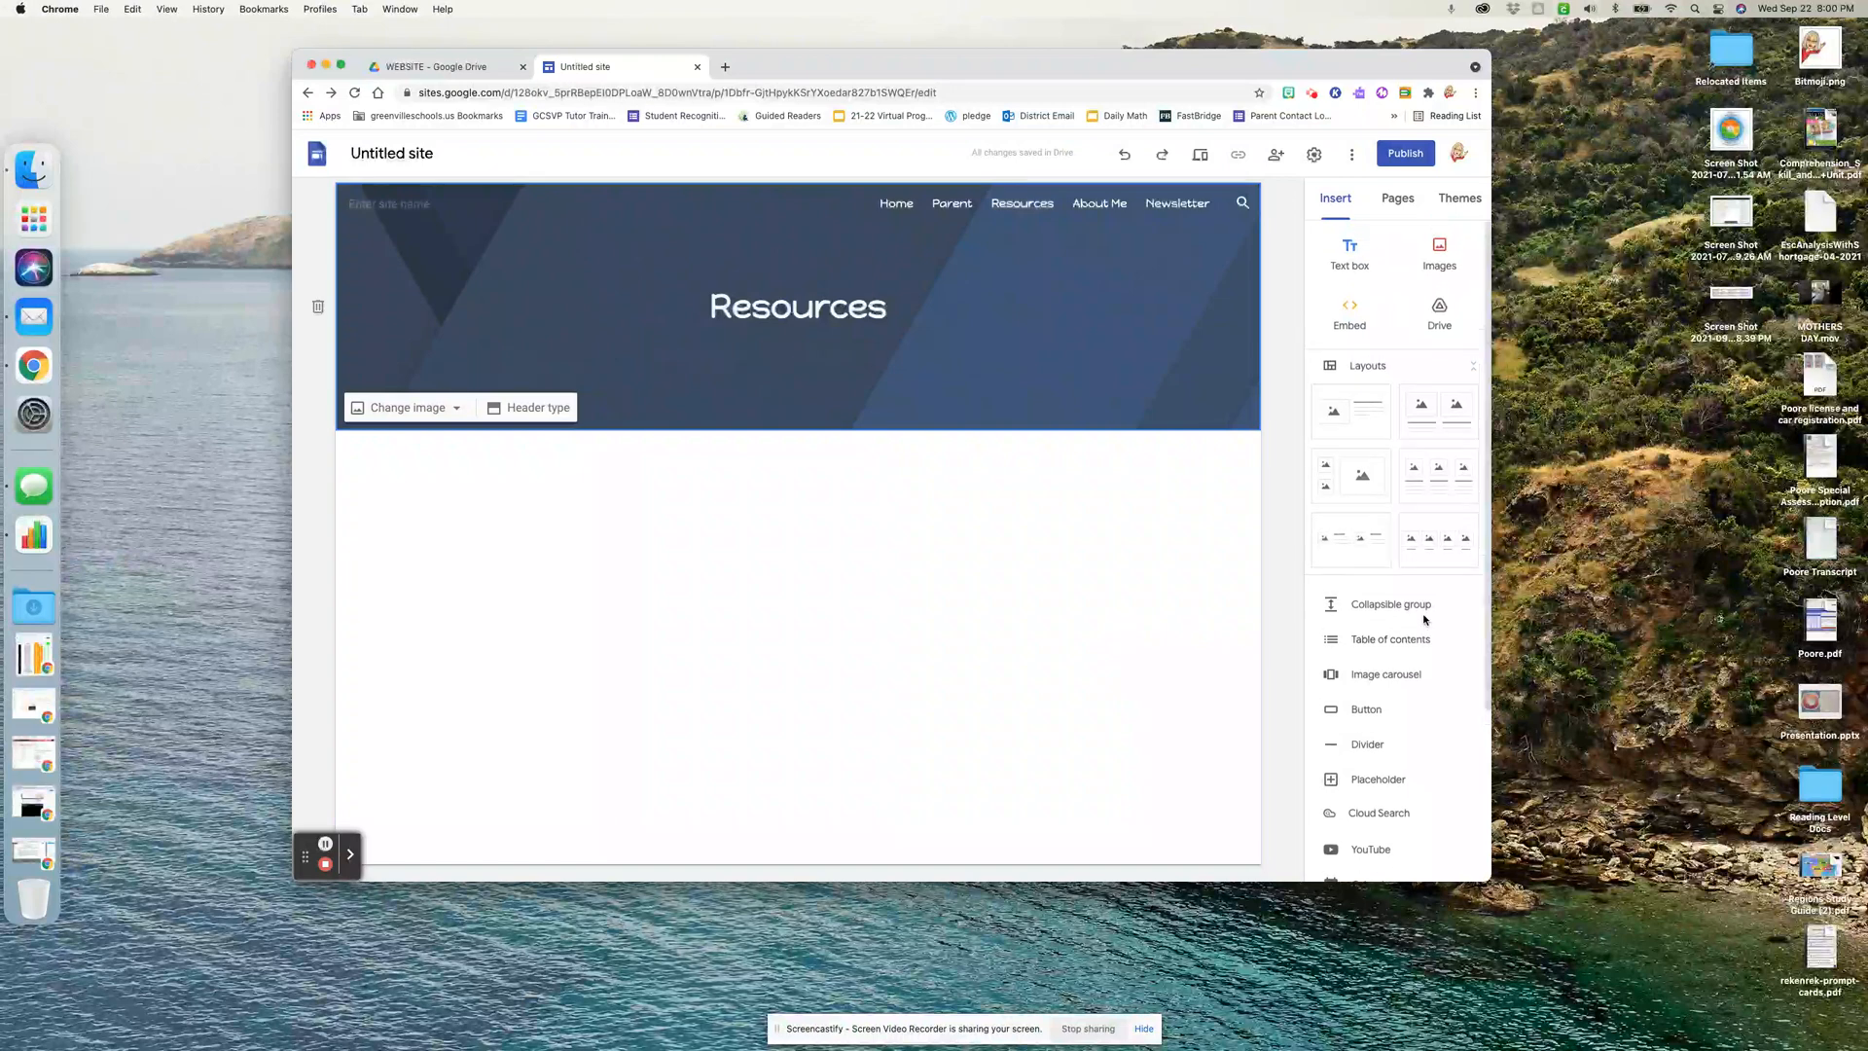
{"action": "scroll", "coordinate": [1434, 618], "scroll_direction": "down", "scroll_amount": 3}
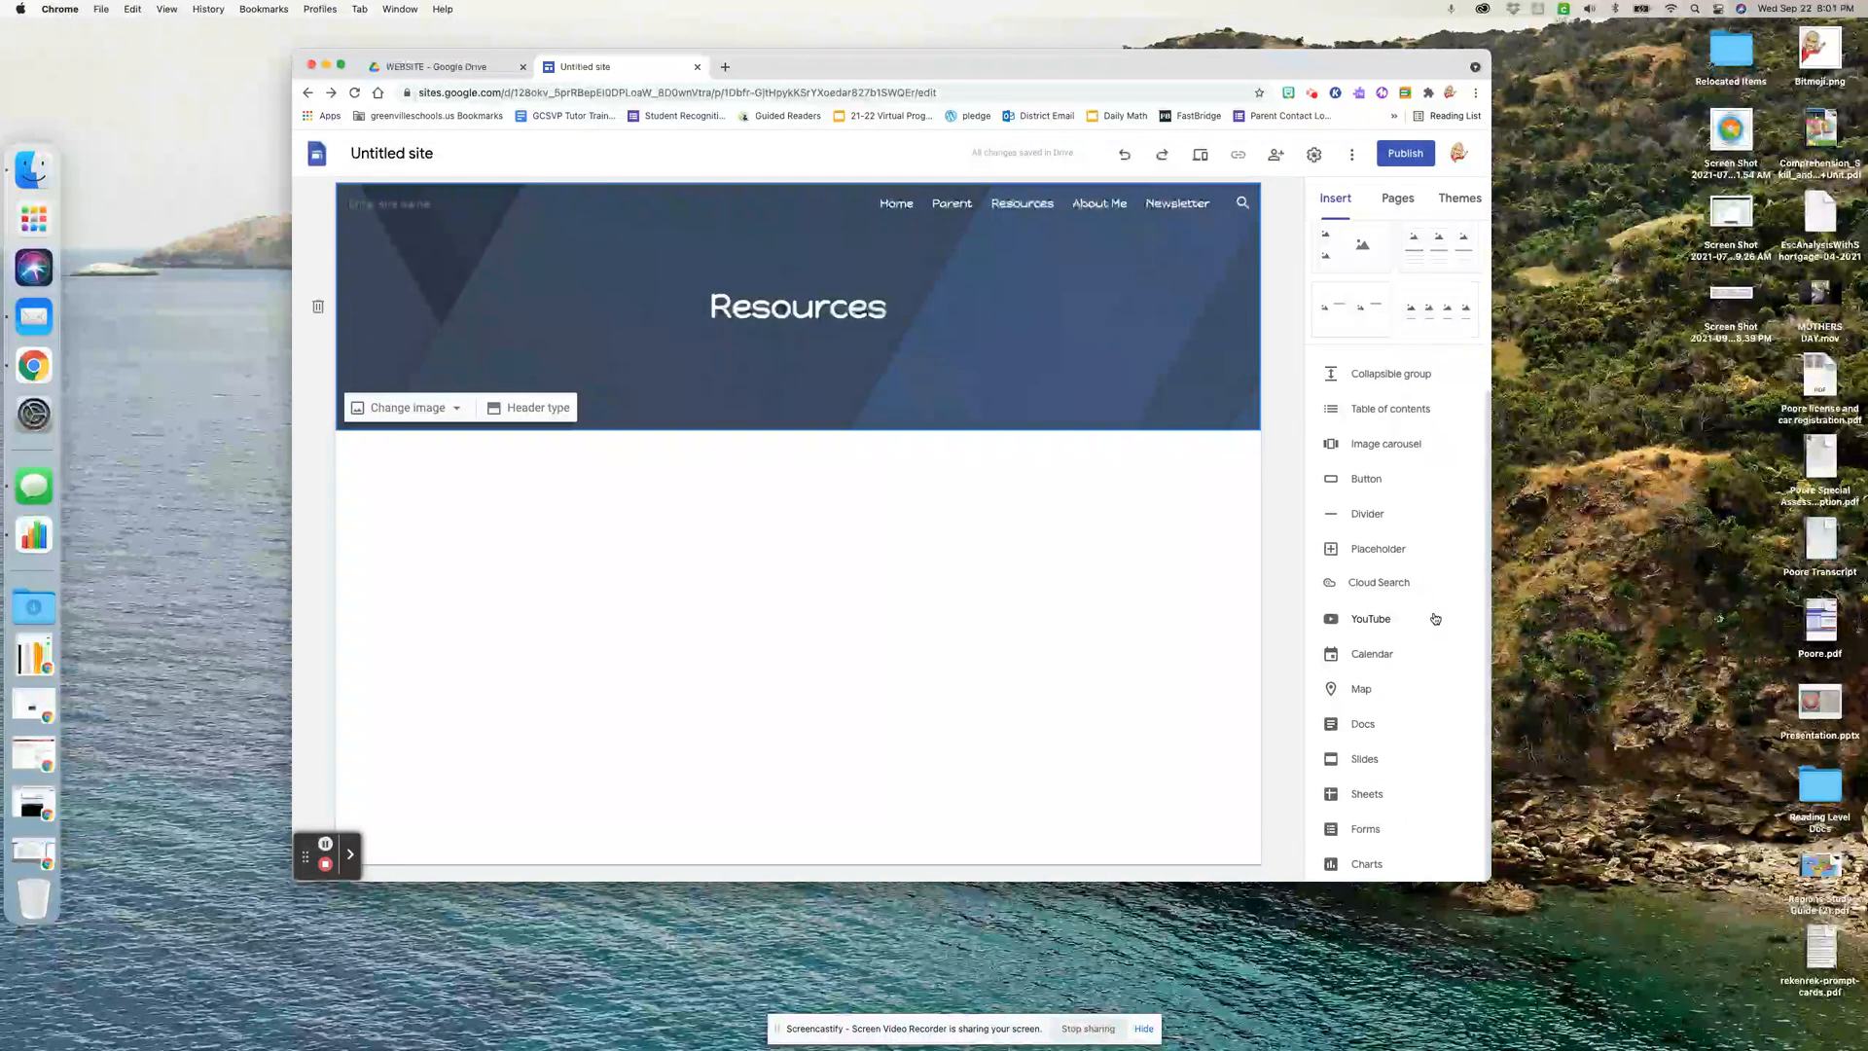
{"action": "left_click", "coordinate": [1369, 619]}
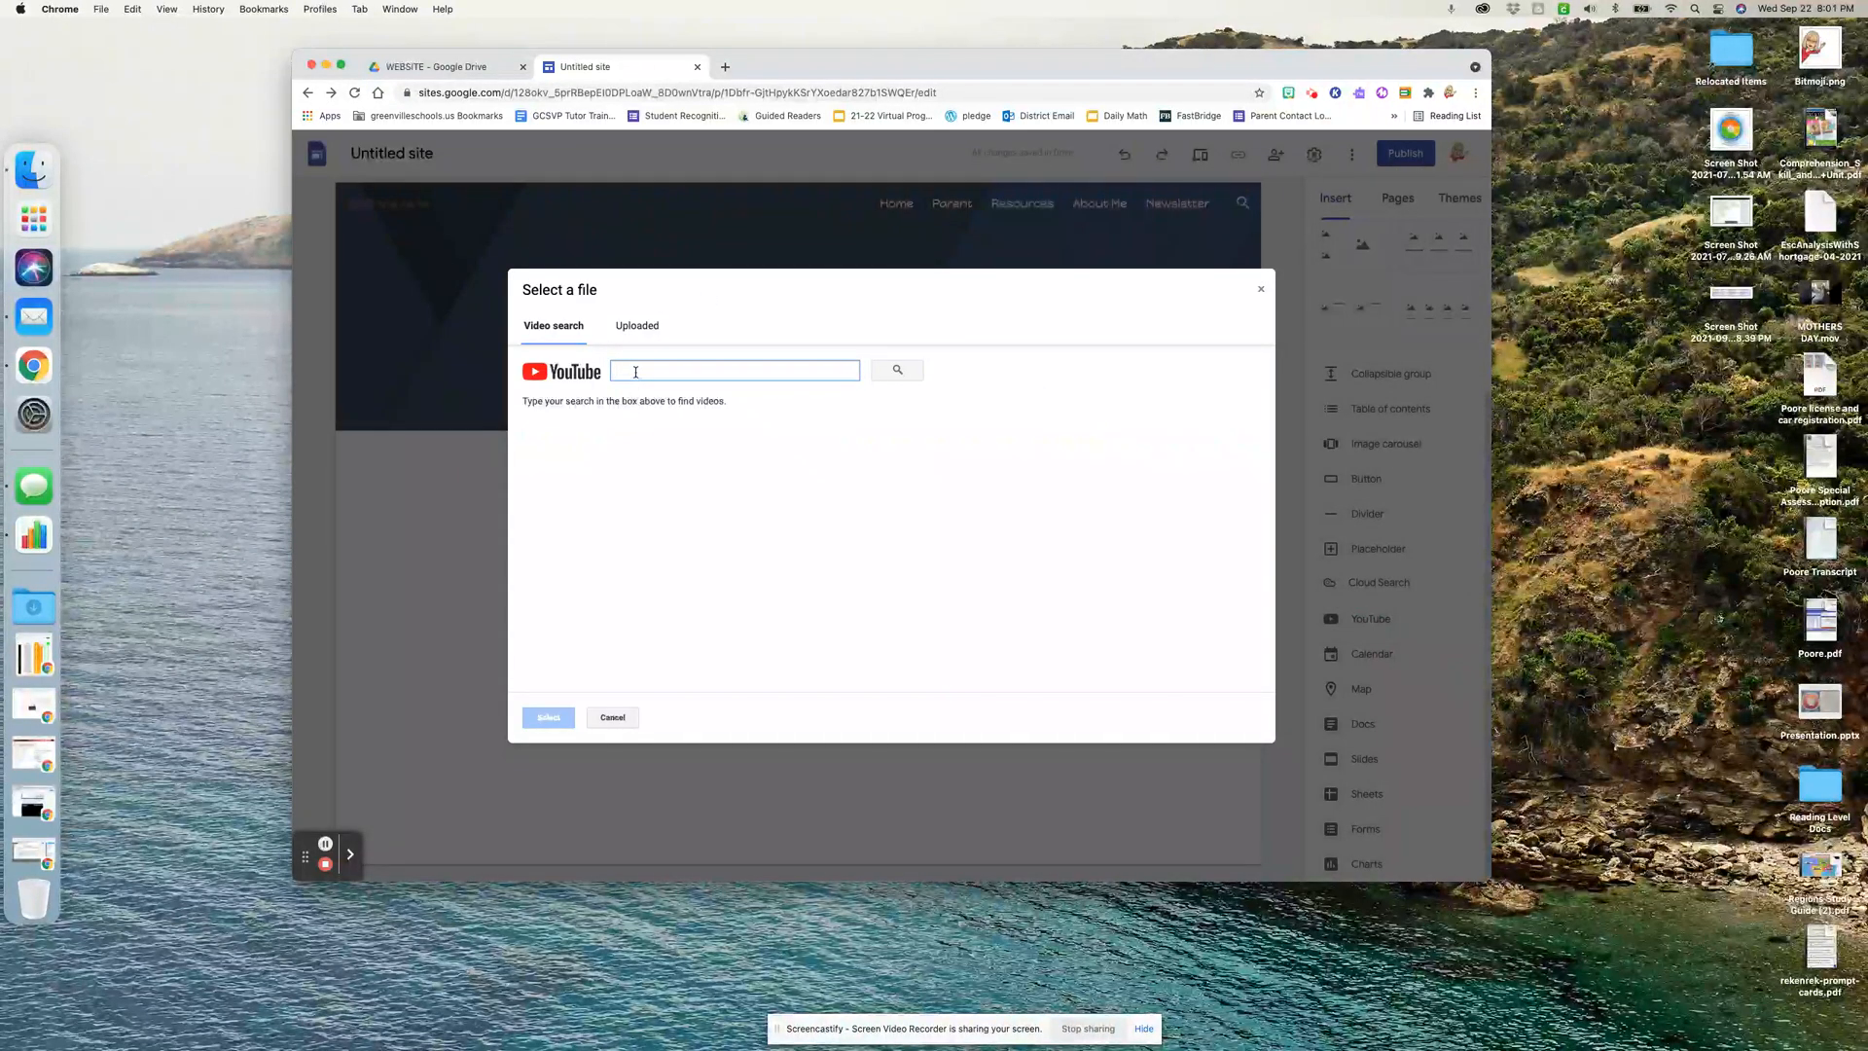
{"action": "left_click", "coordinate": [725, 67]}
{"action": "type", "text": "yout"}
{"action": "key", "text": "Return"}
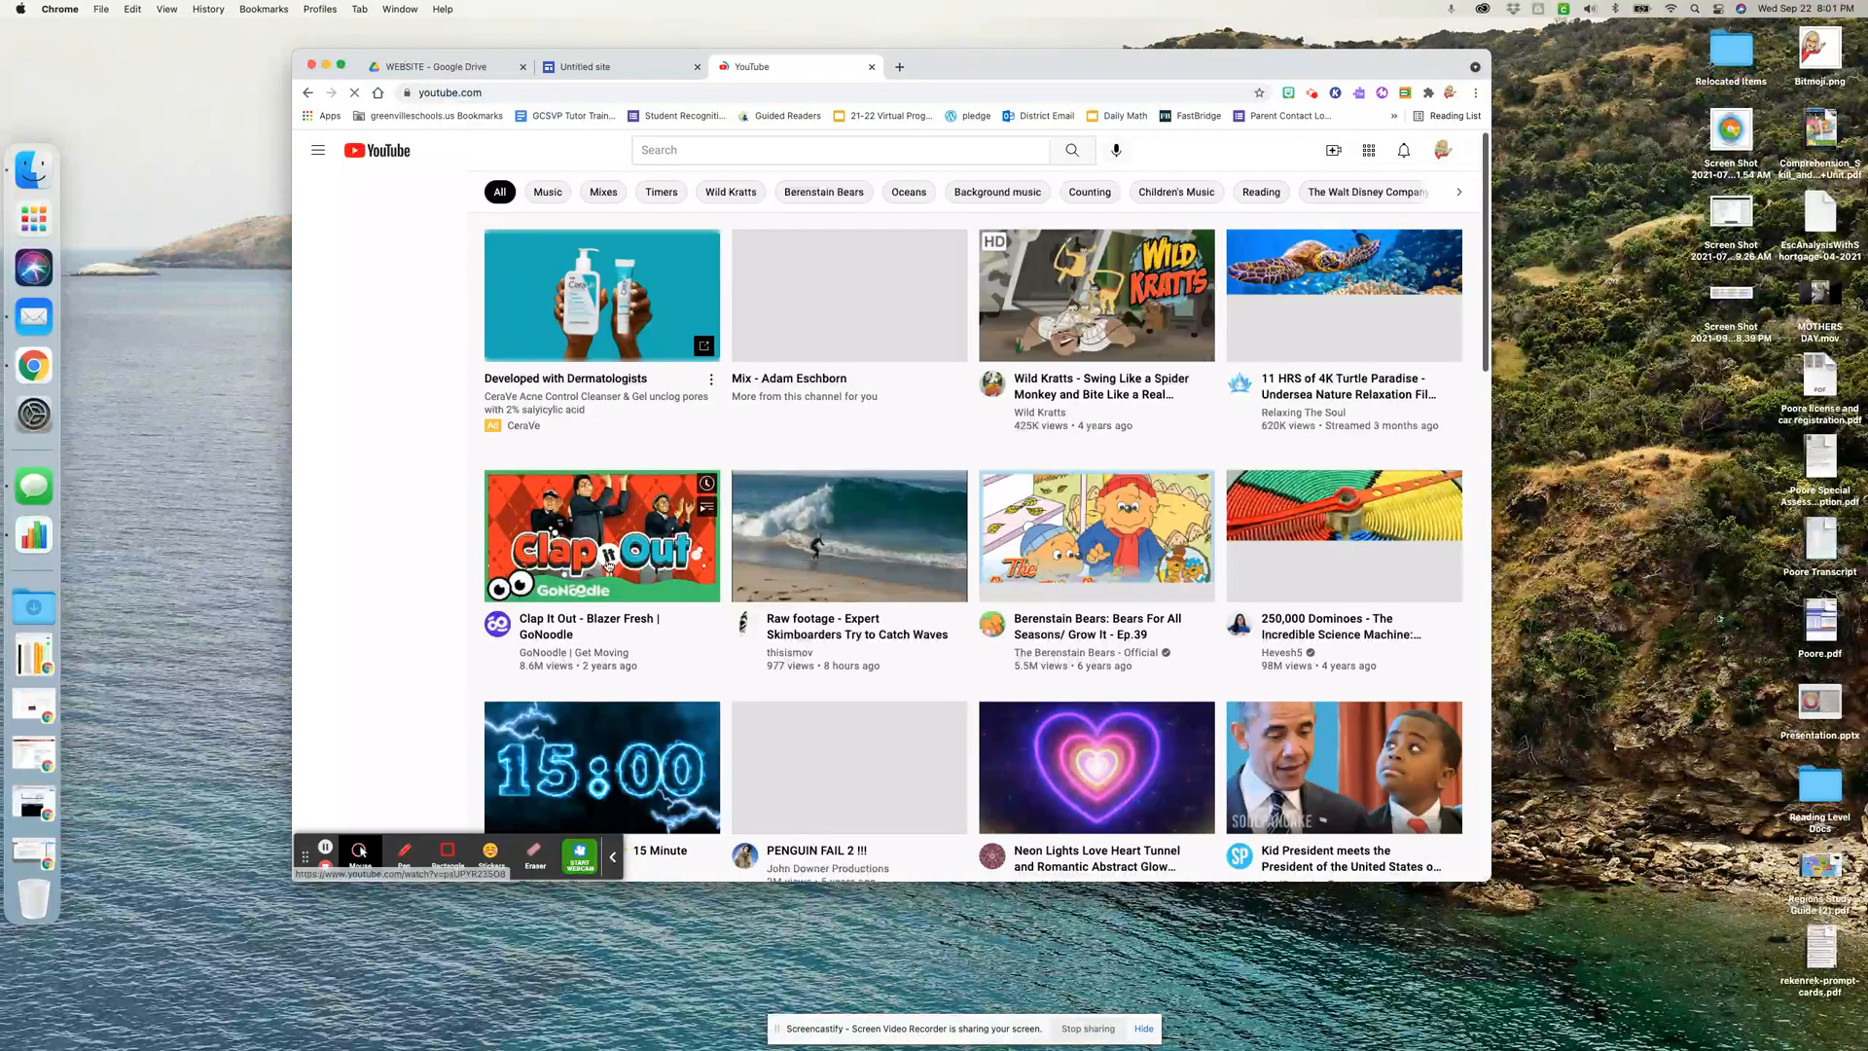
Open the "Clap It Out - Blazer Fresh | GoNoodle" video and copy its web address
{"action": "left_click", "coordinate": [608, 564]}
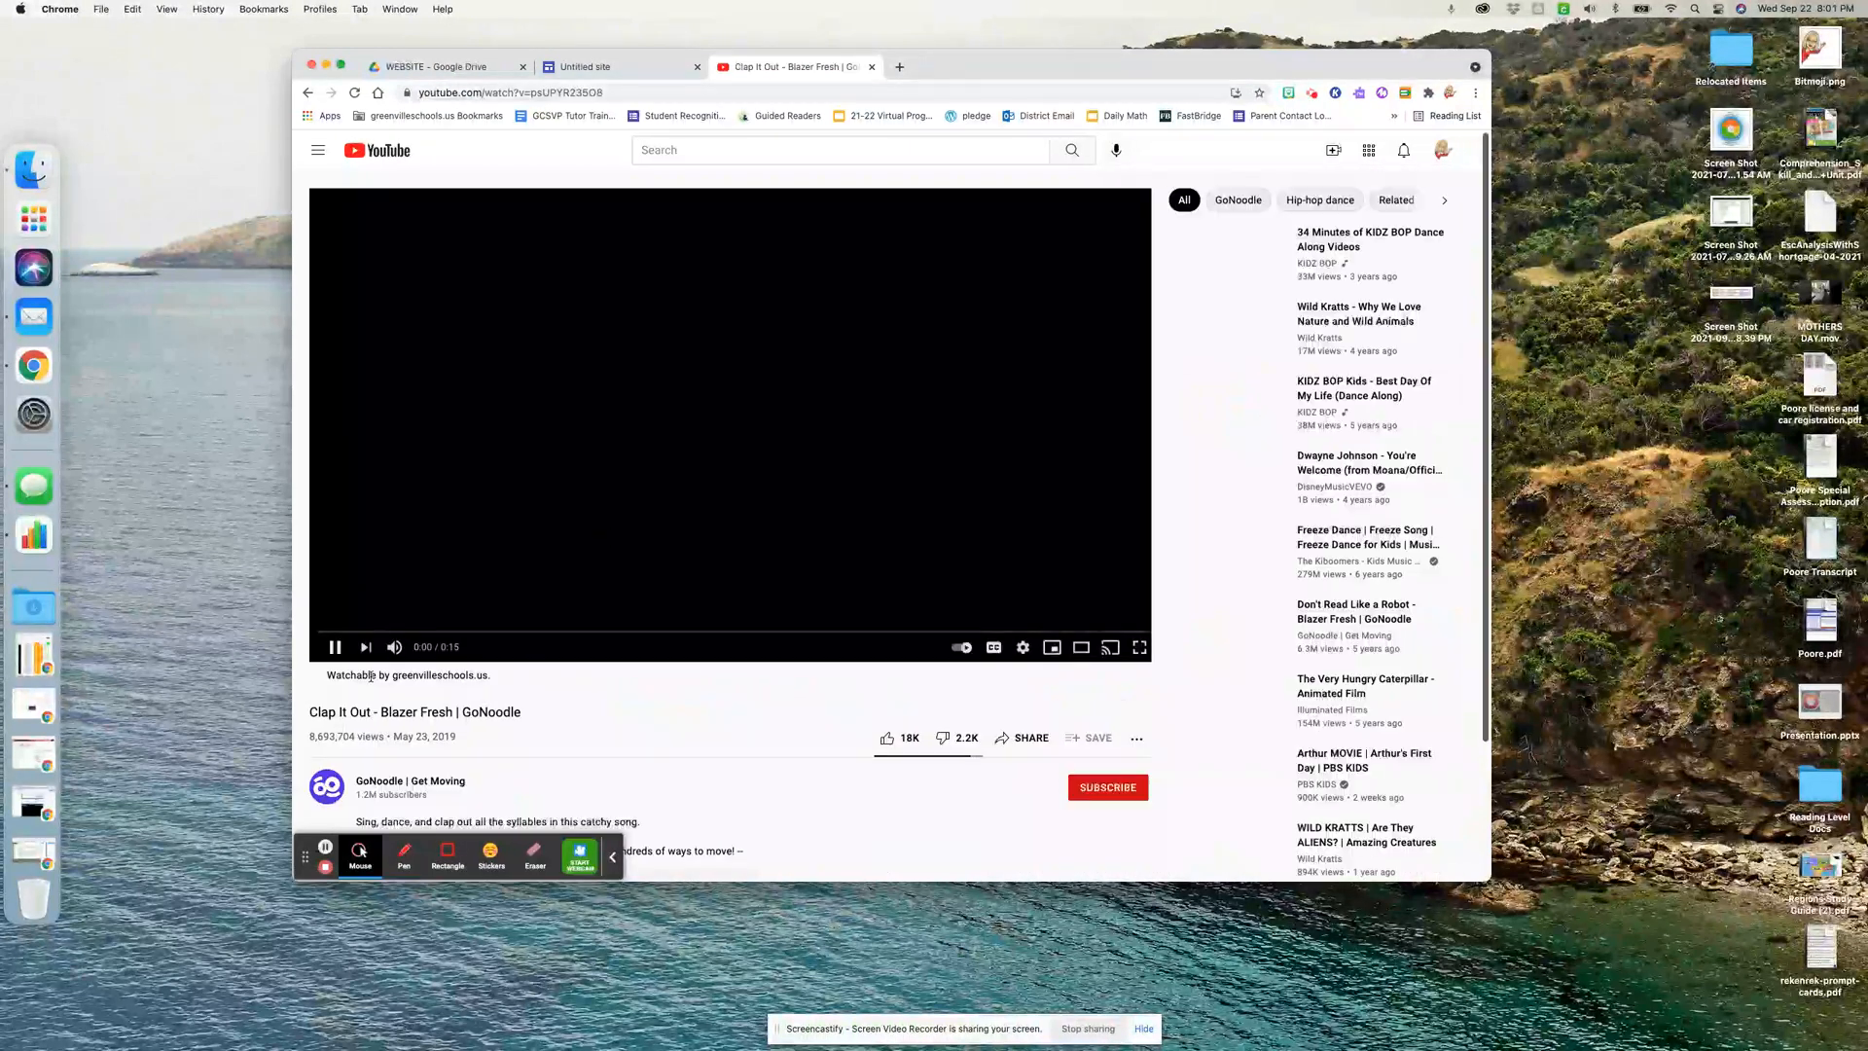
{"action": "left_click", "coordinate": [539, 90]}
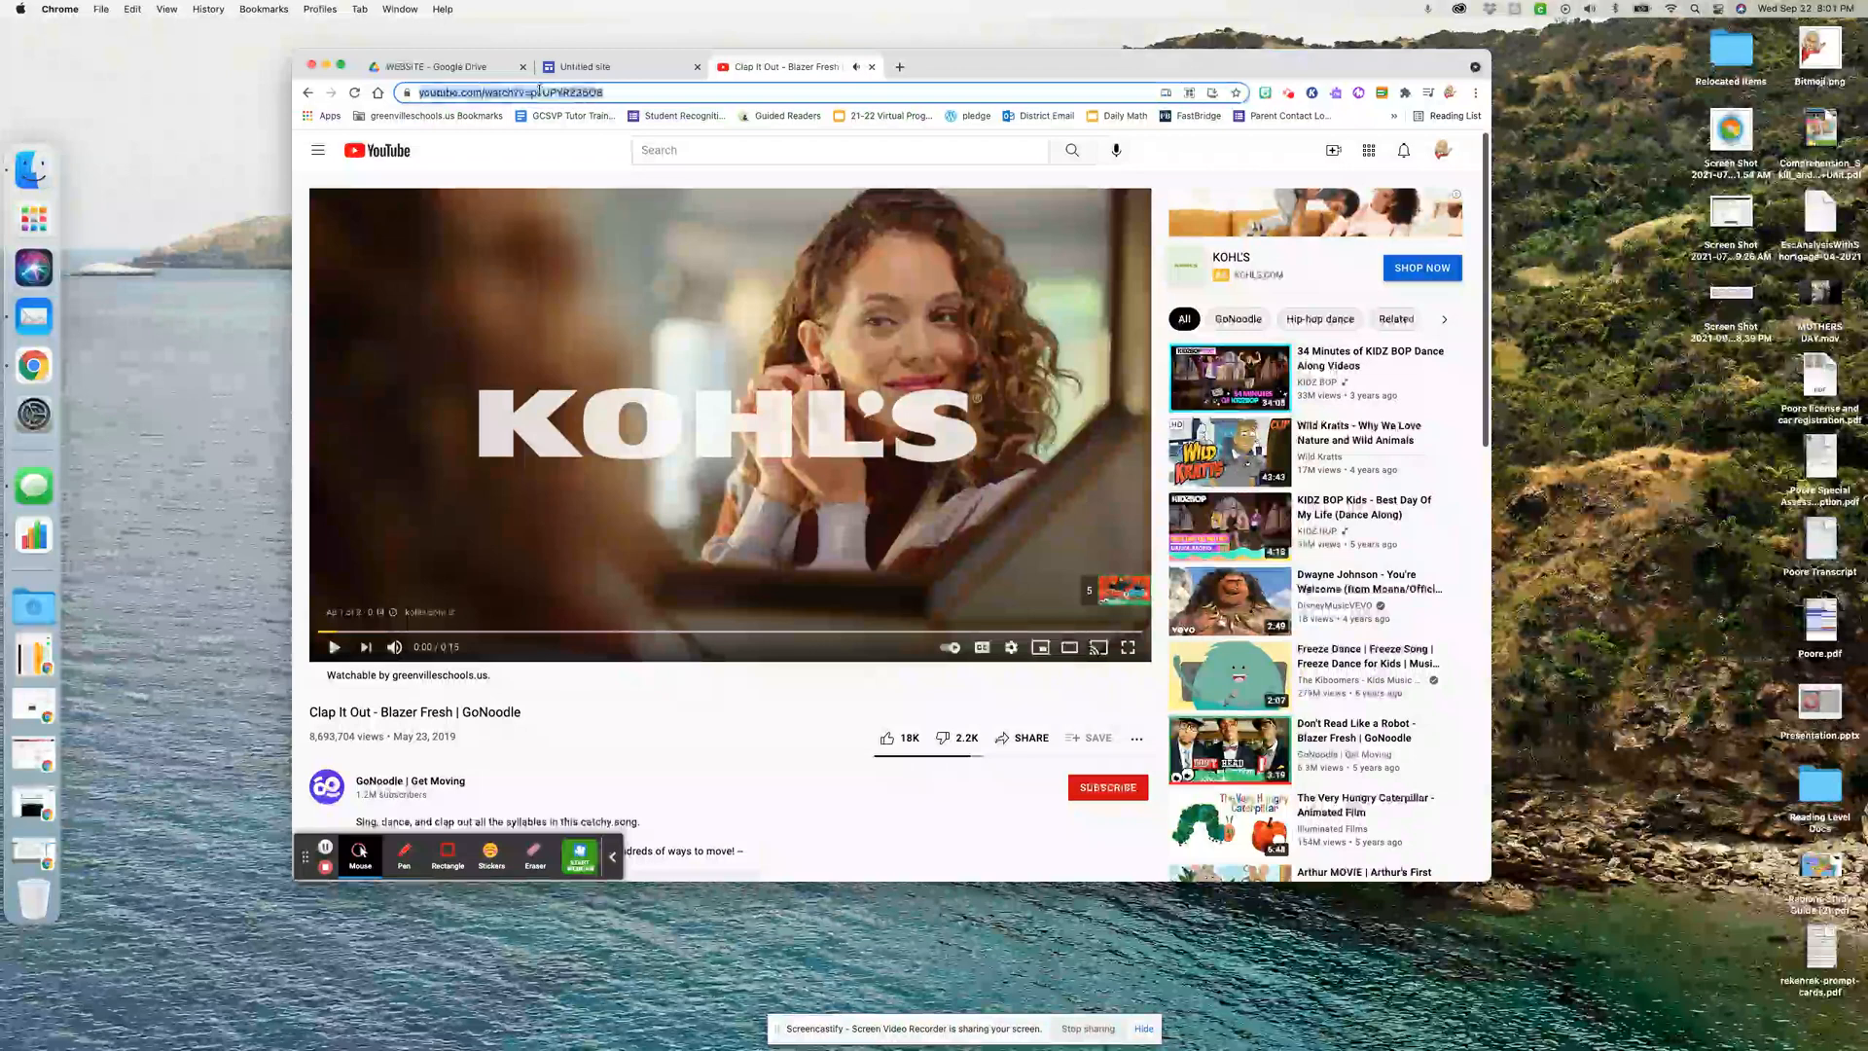
{"action": "right_click", "coordinate": [539, 90]}
{"action": "left_click", "coordinate": [579, 212]}
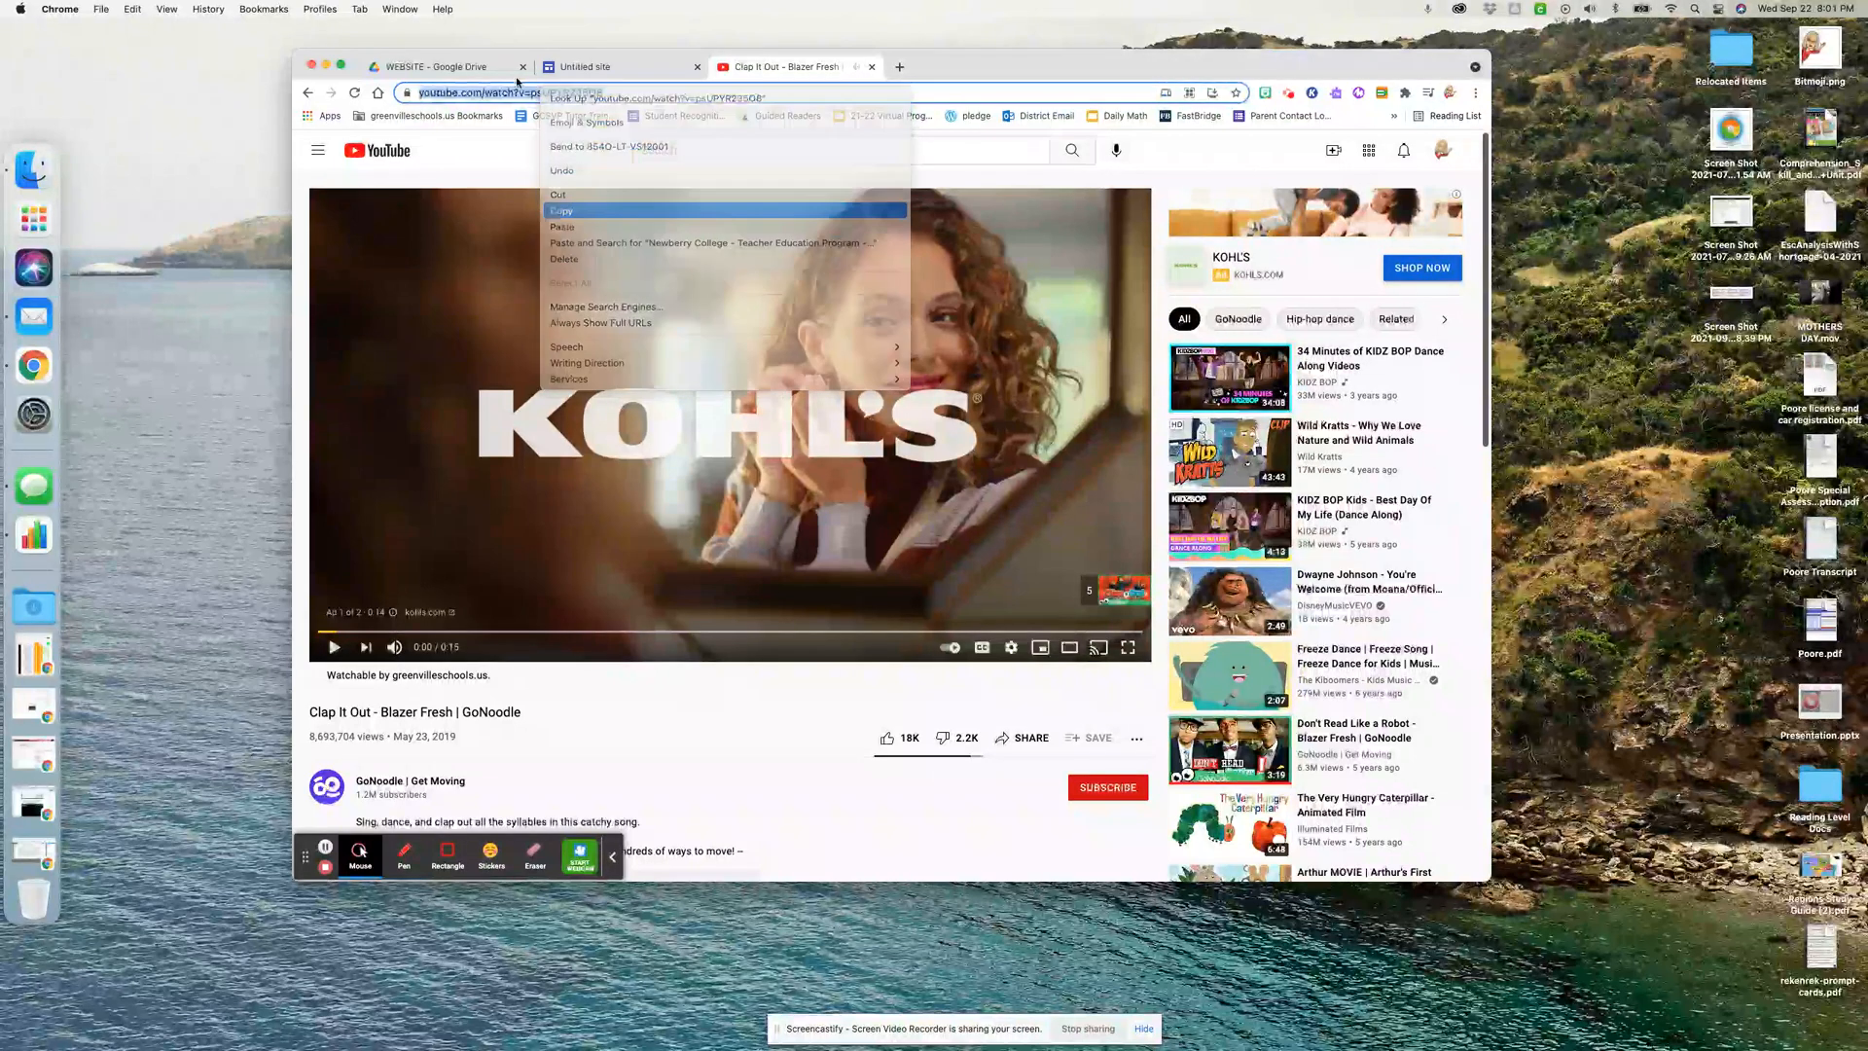
Back in the site's video search, find the video by the copied link and insert it on the Resources page
{"action": "left_click", "coordinate": [594, 66]}
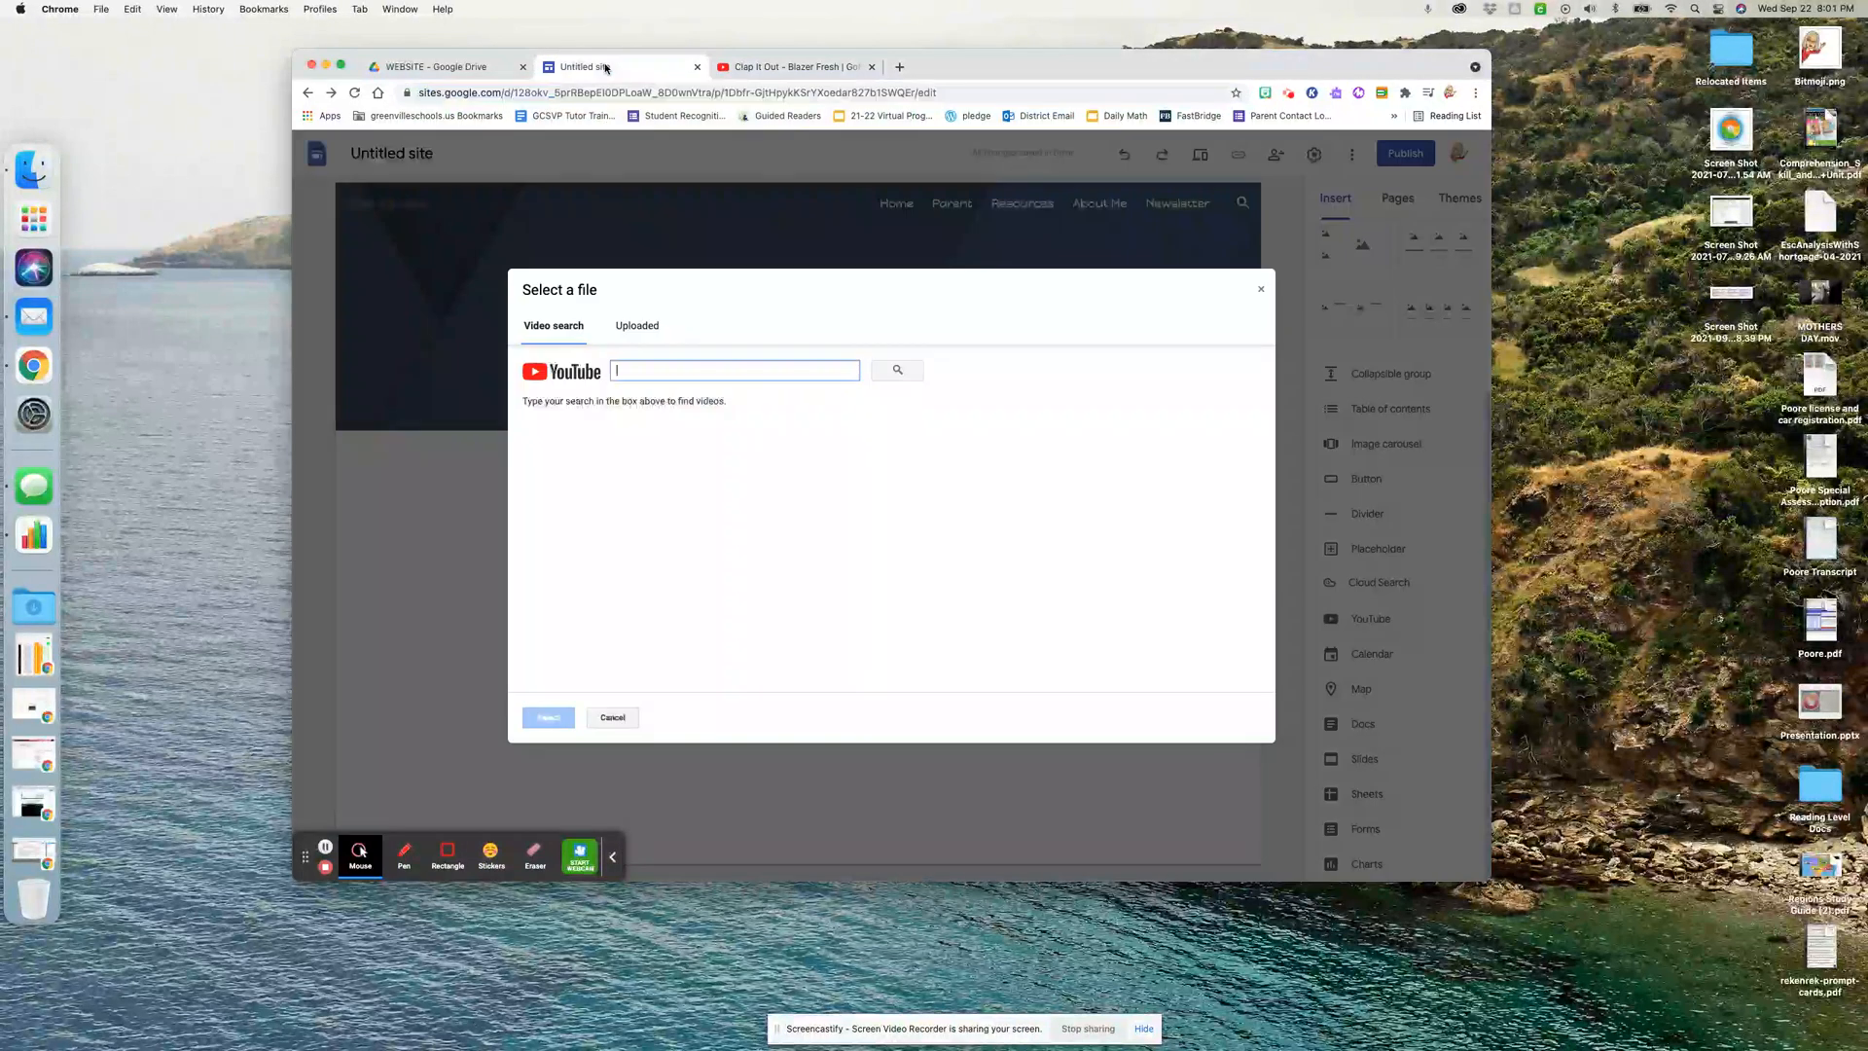
{"action": "right_click", "coordinate": [635, 371]}
{"action": "left_click", "coordinate": [669, 473]}
{"action": "left_click", "coordinate": [890, 371]}
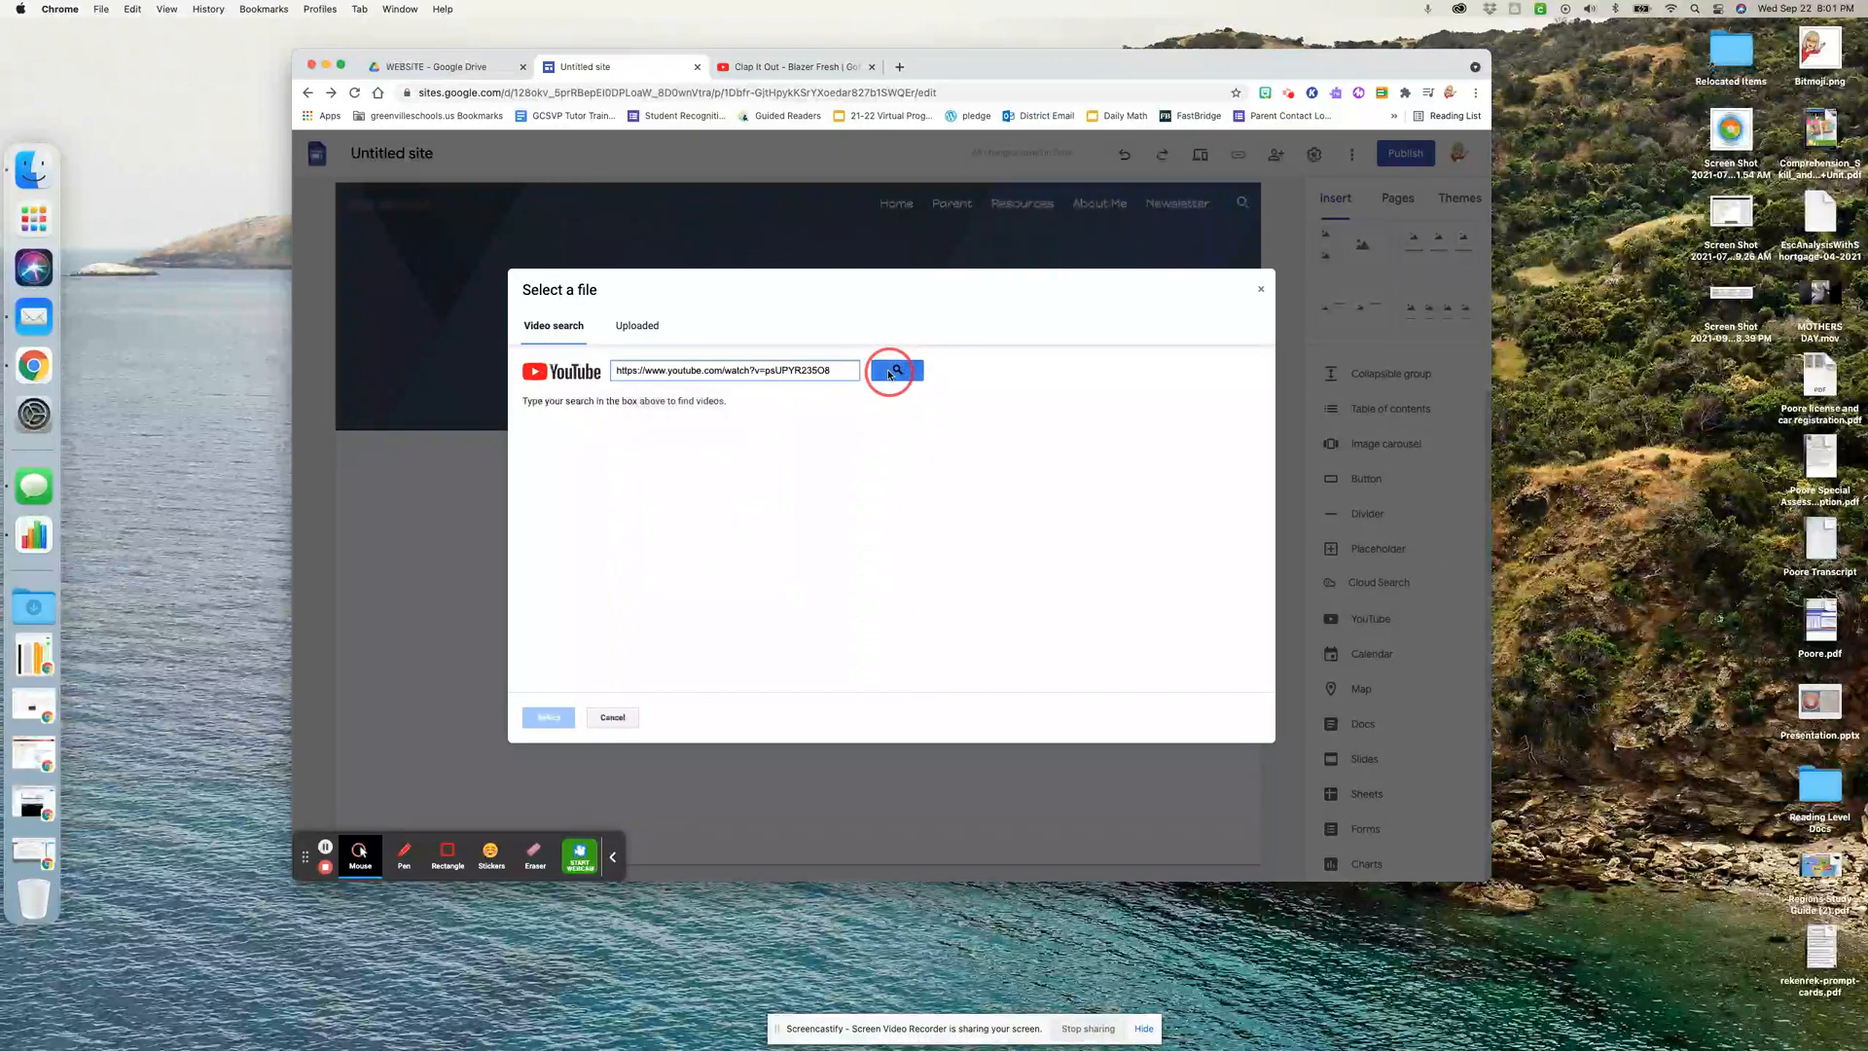
{"action": "left_click", "coordinate": [682, 445]}
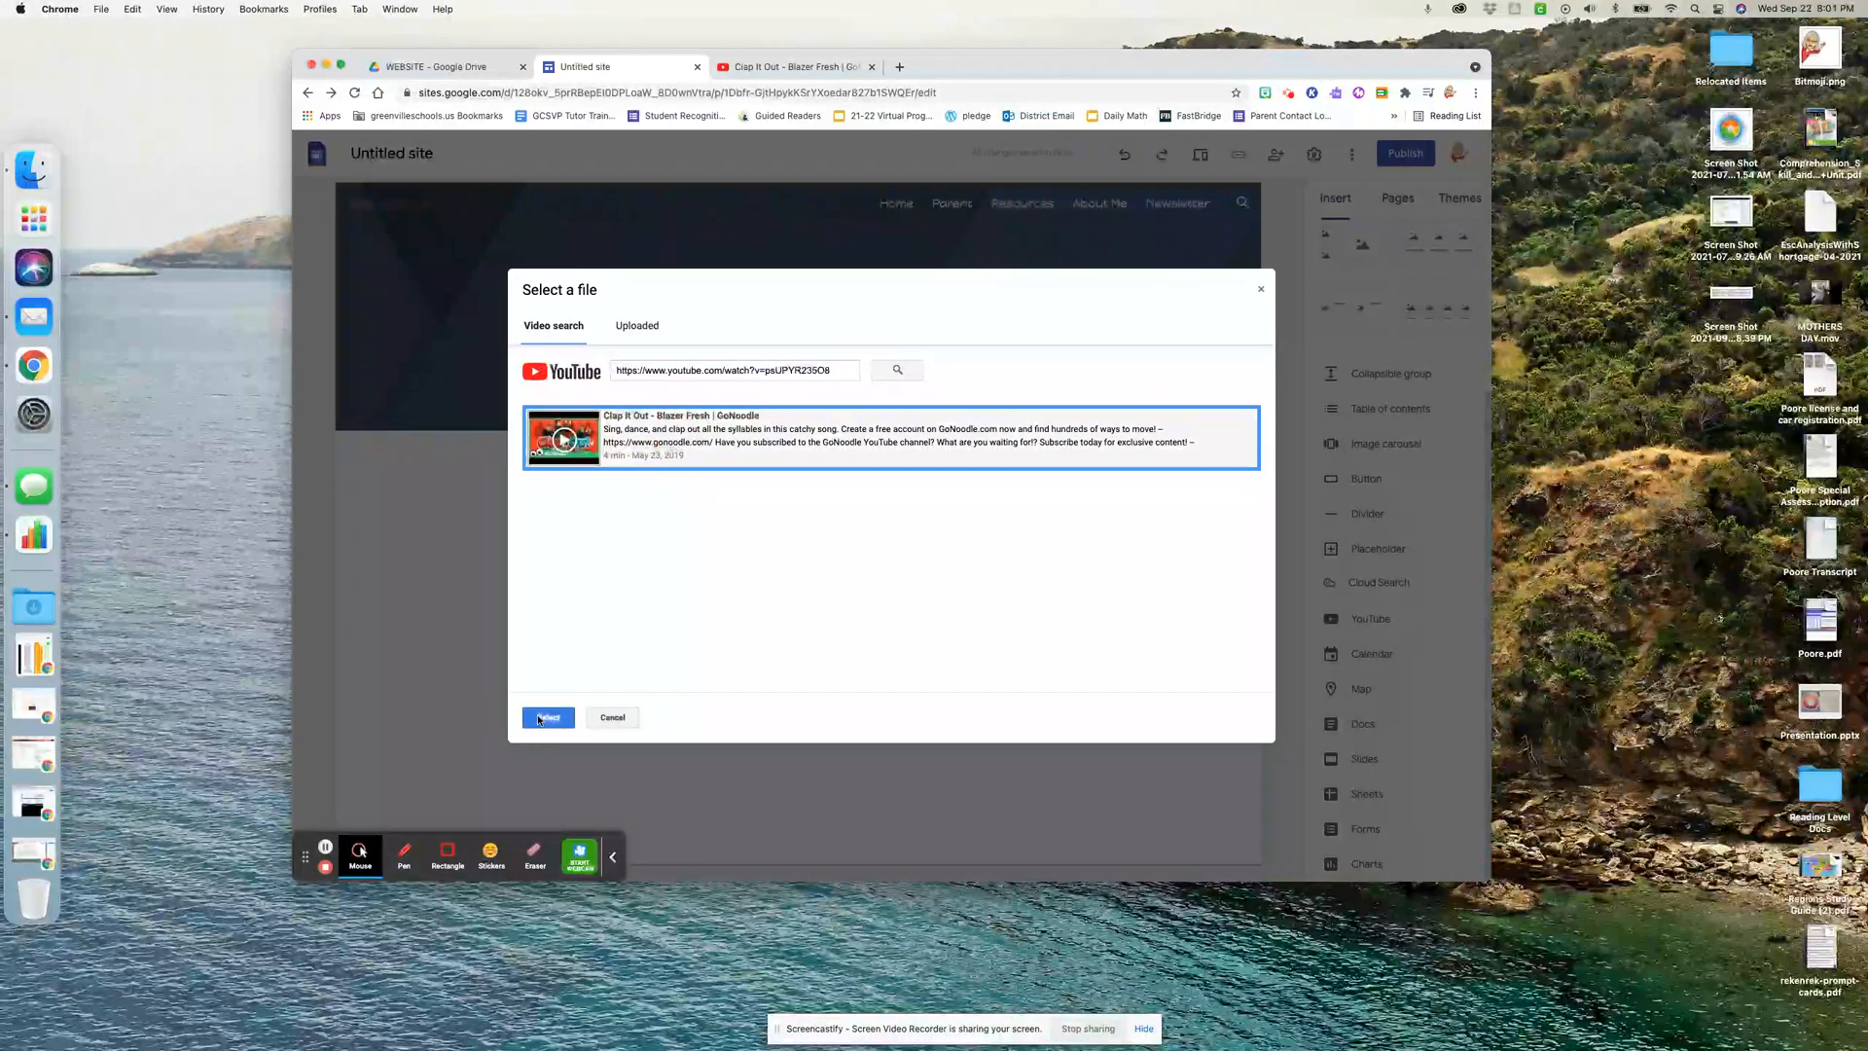
{"action": "left_click", "coordinate": [548, 718]}
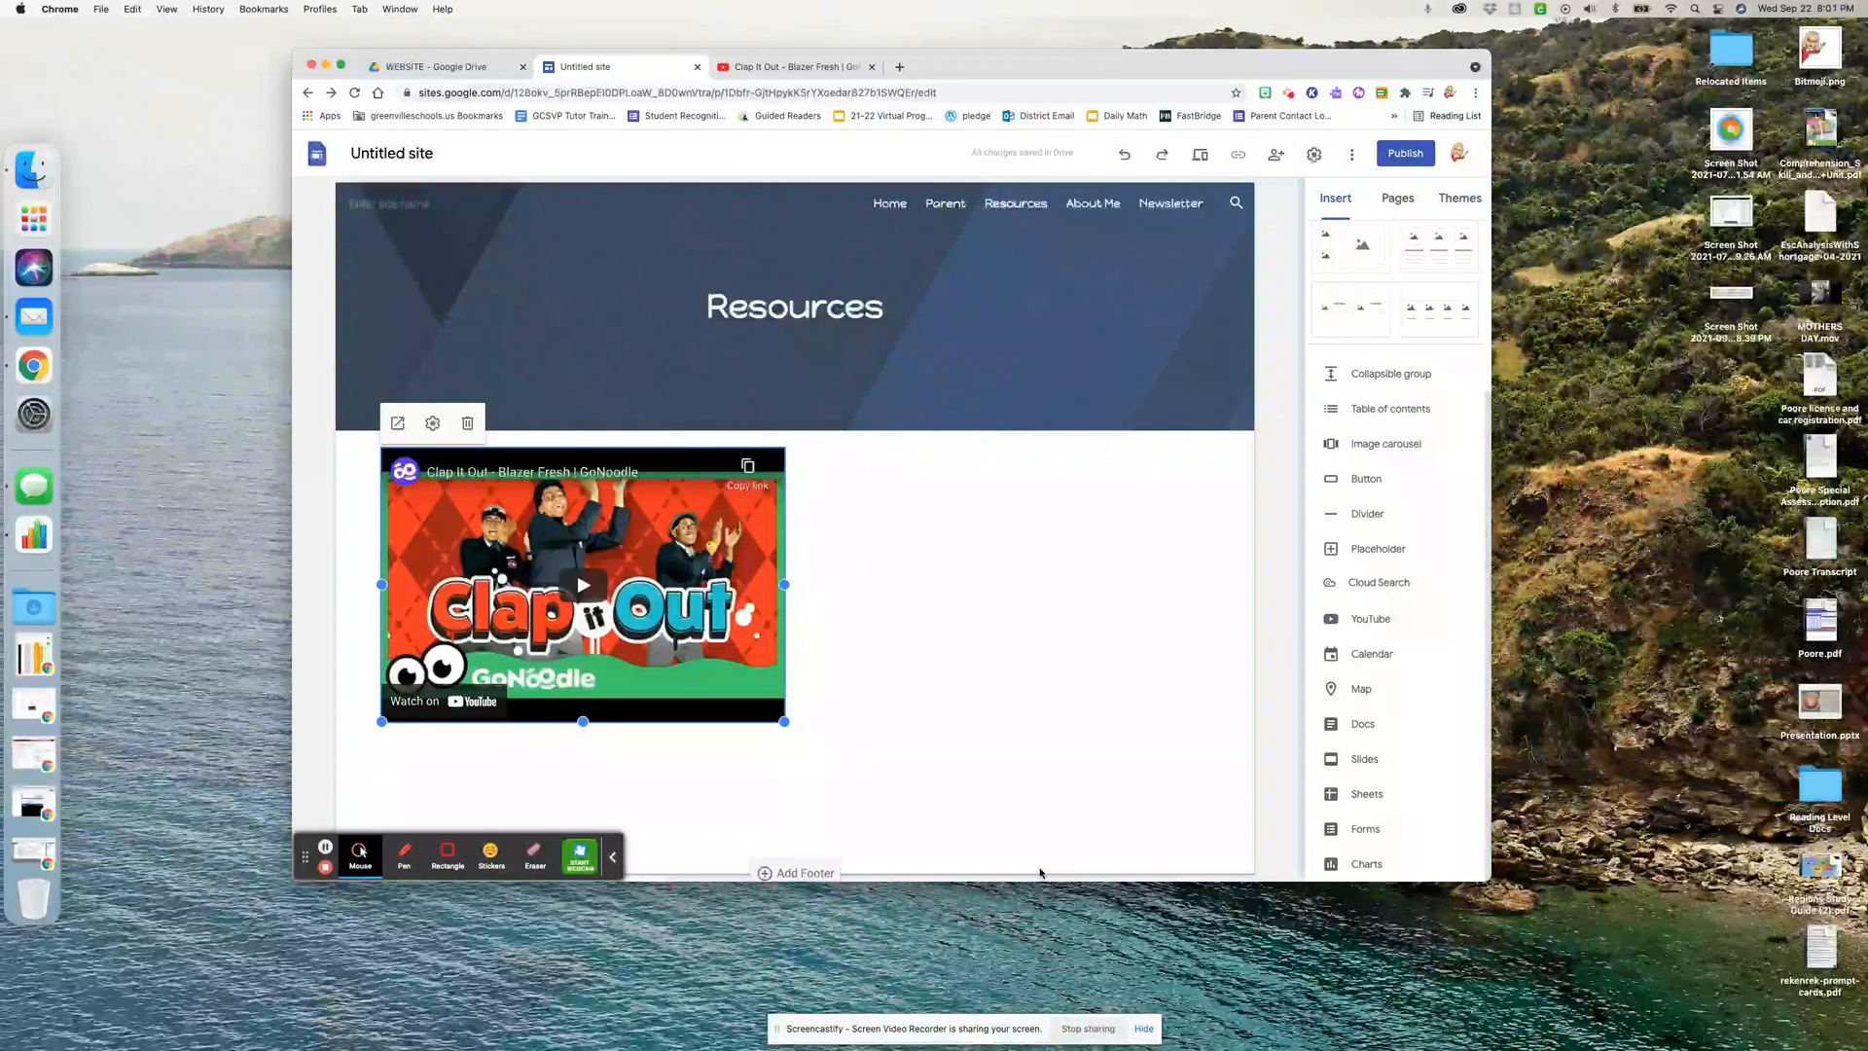
Enlarge the "Clap It Out" video to the full content width and make it tall enough to show the whole picture
{"action": "left_click_drag", "start_coordinate": [784, 720], "coordinate": [1235, 822]}
{"action": "scroll", "coordinate": [1101, 728], "scroll_direction": "down", "scroll_amount": 2}
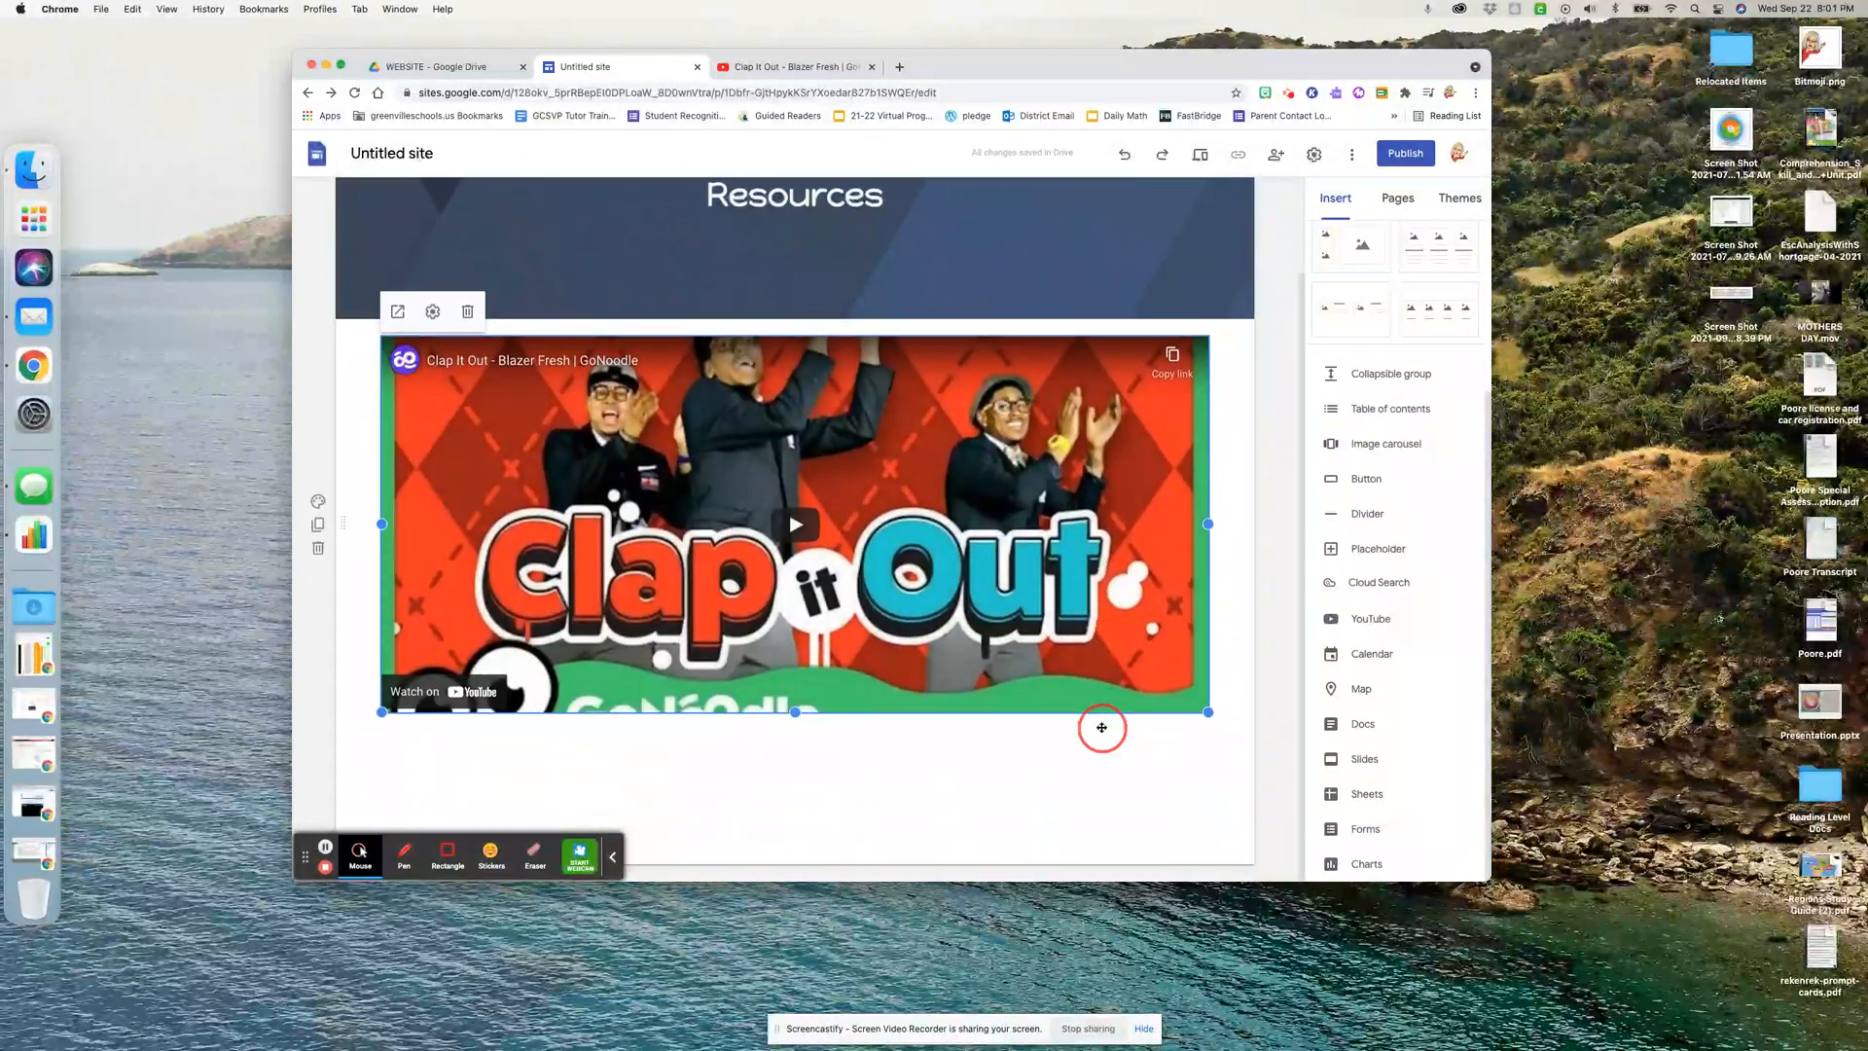
{"action": "left_click_drag", "start_coordinate": [795, 711], "coordinate": [808, 829]}
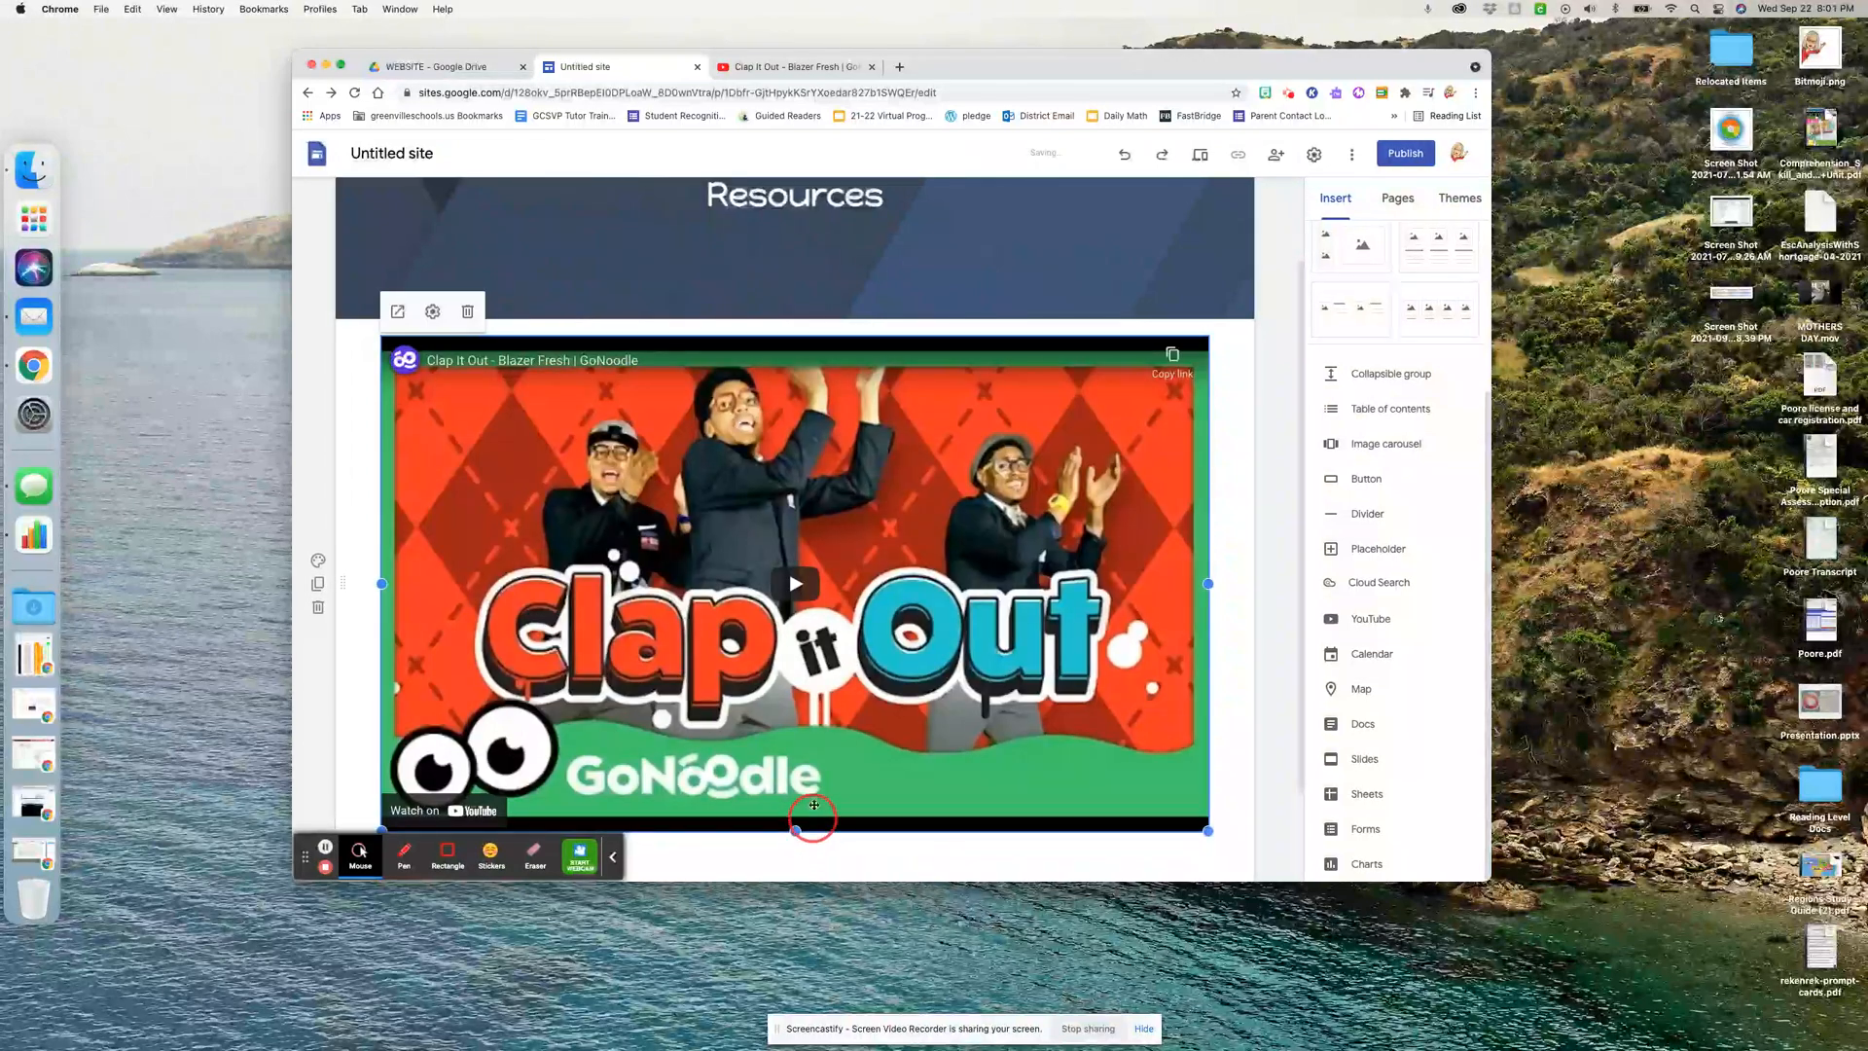
{"action": "scroll", "coordinate": [817, 720], "scroll_direction": "down", "scroll_amount": 2}
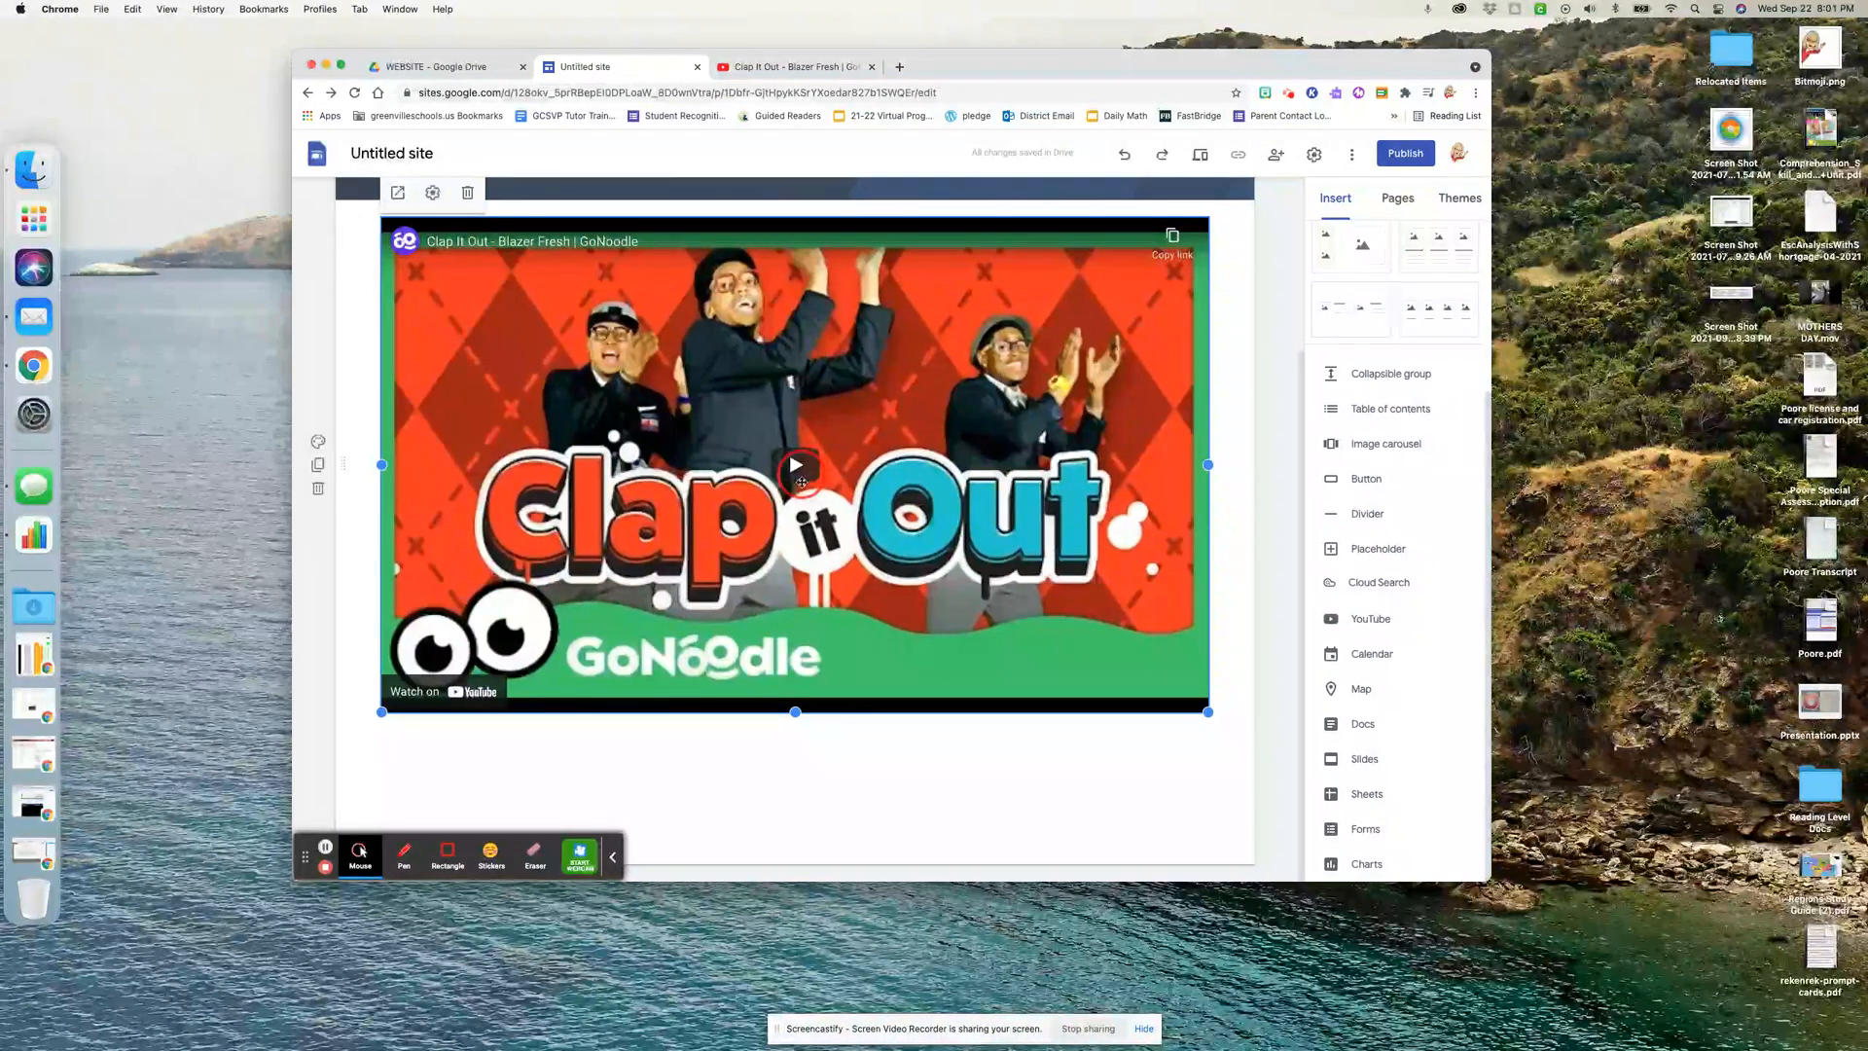
{"action": "left_click", "coordinate": [1007, 742]}
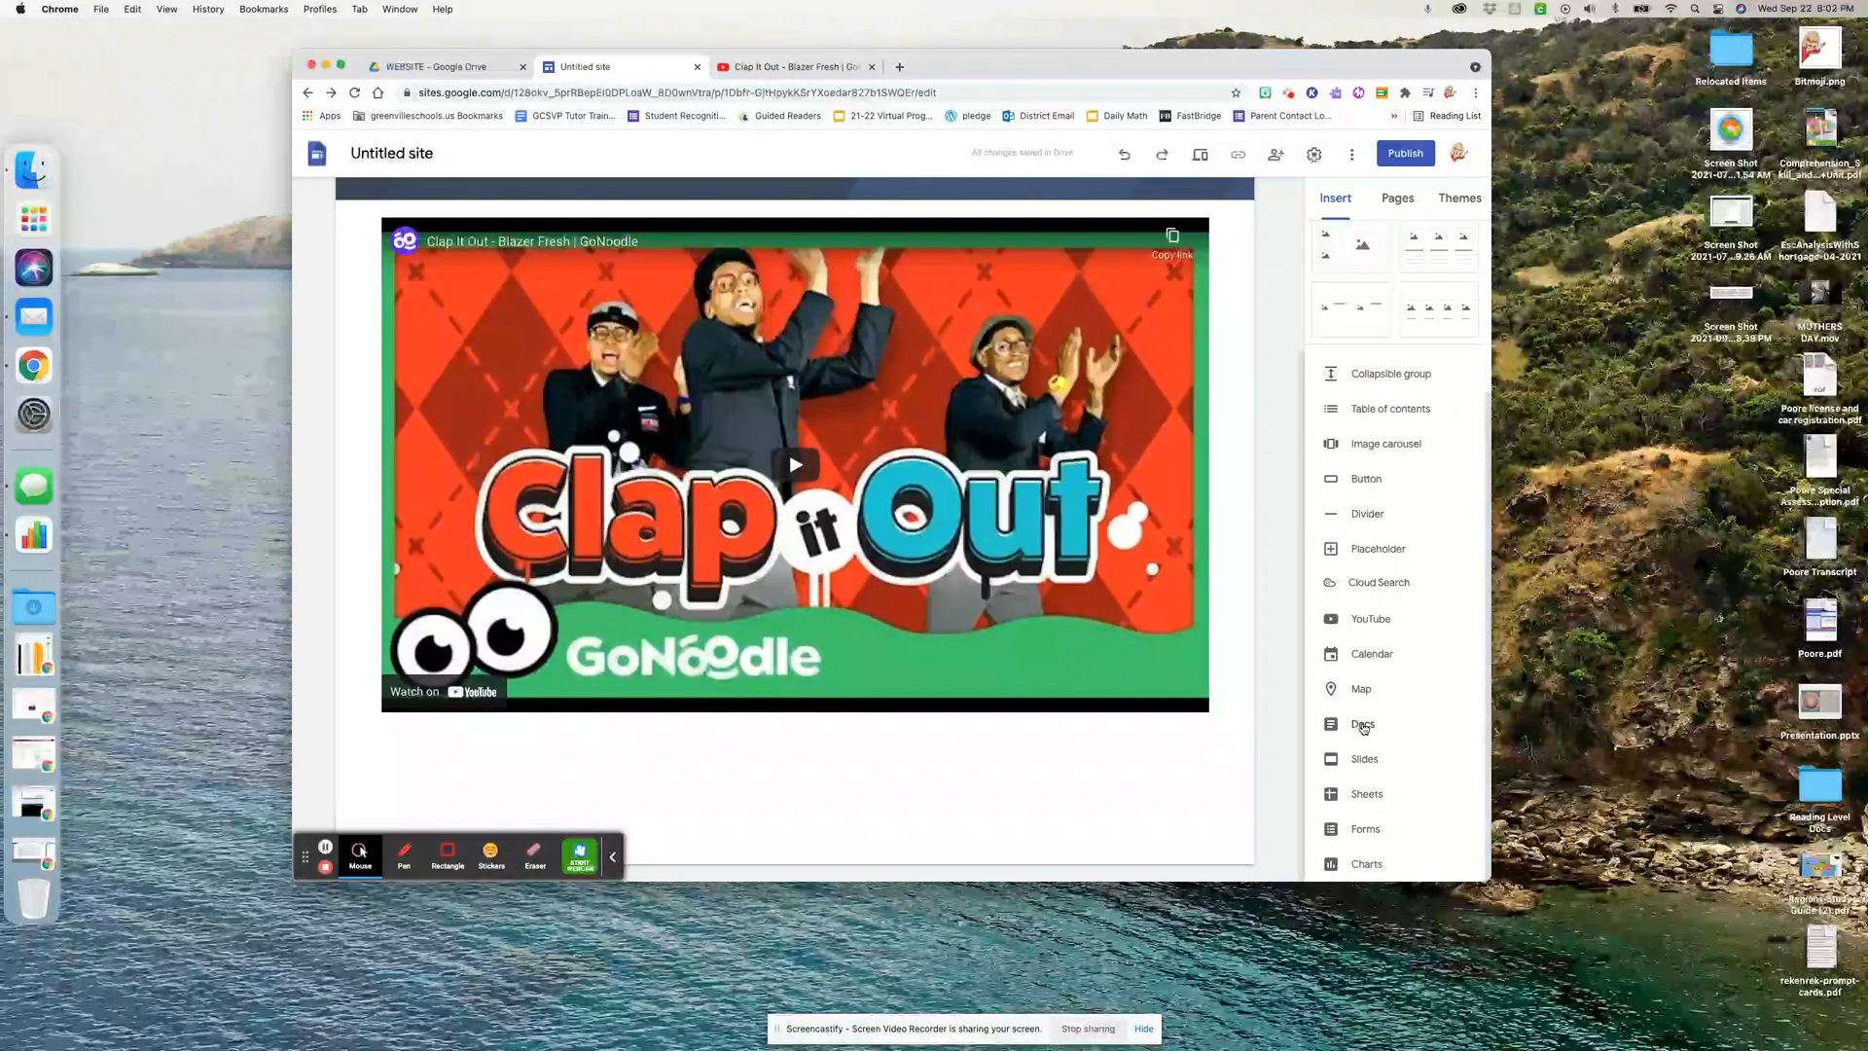
Insert the recent Google Doc whose name begins with "Newberry College" below the video
{"action": "left_click", "coordinate": [1363, 725]}
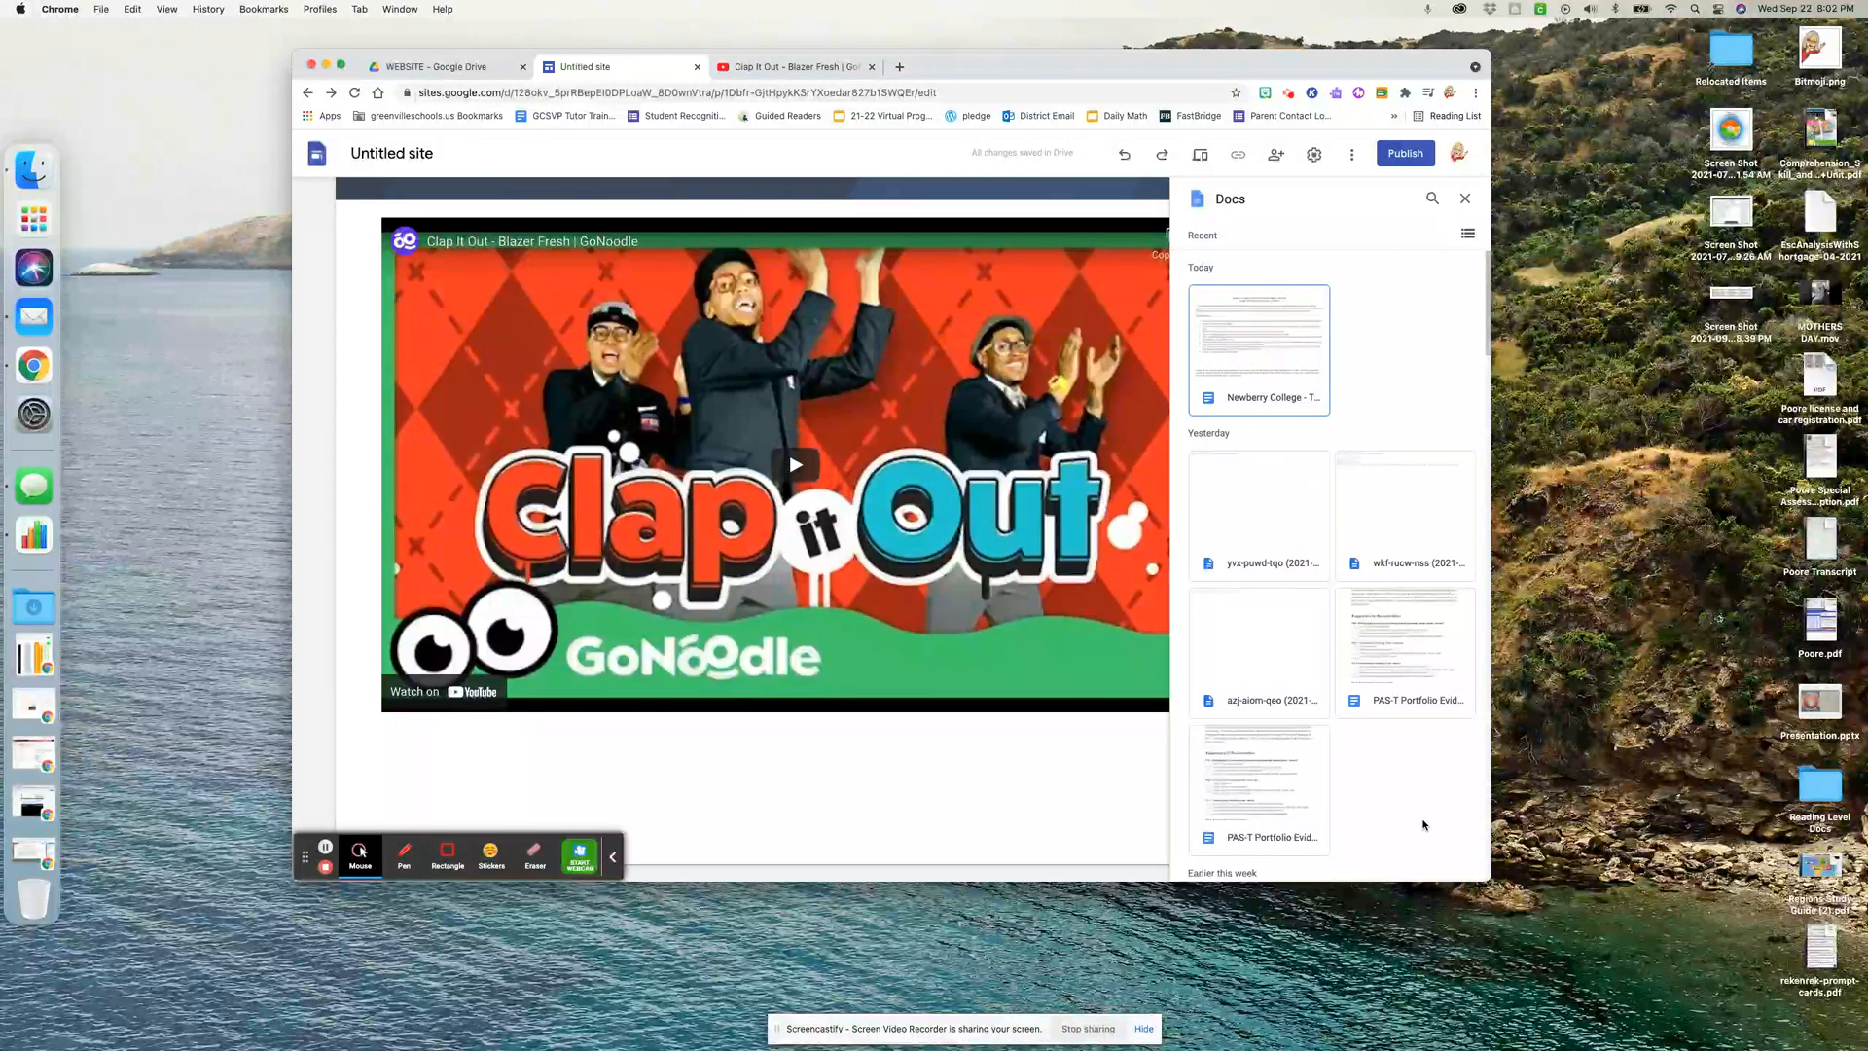
{"action": "left_click", "coordinate": [1252, 335]}
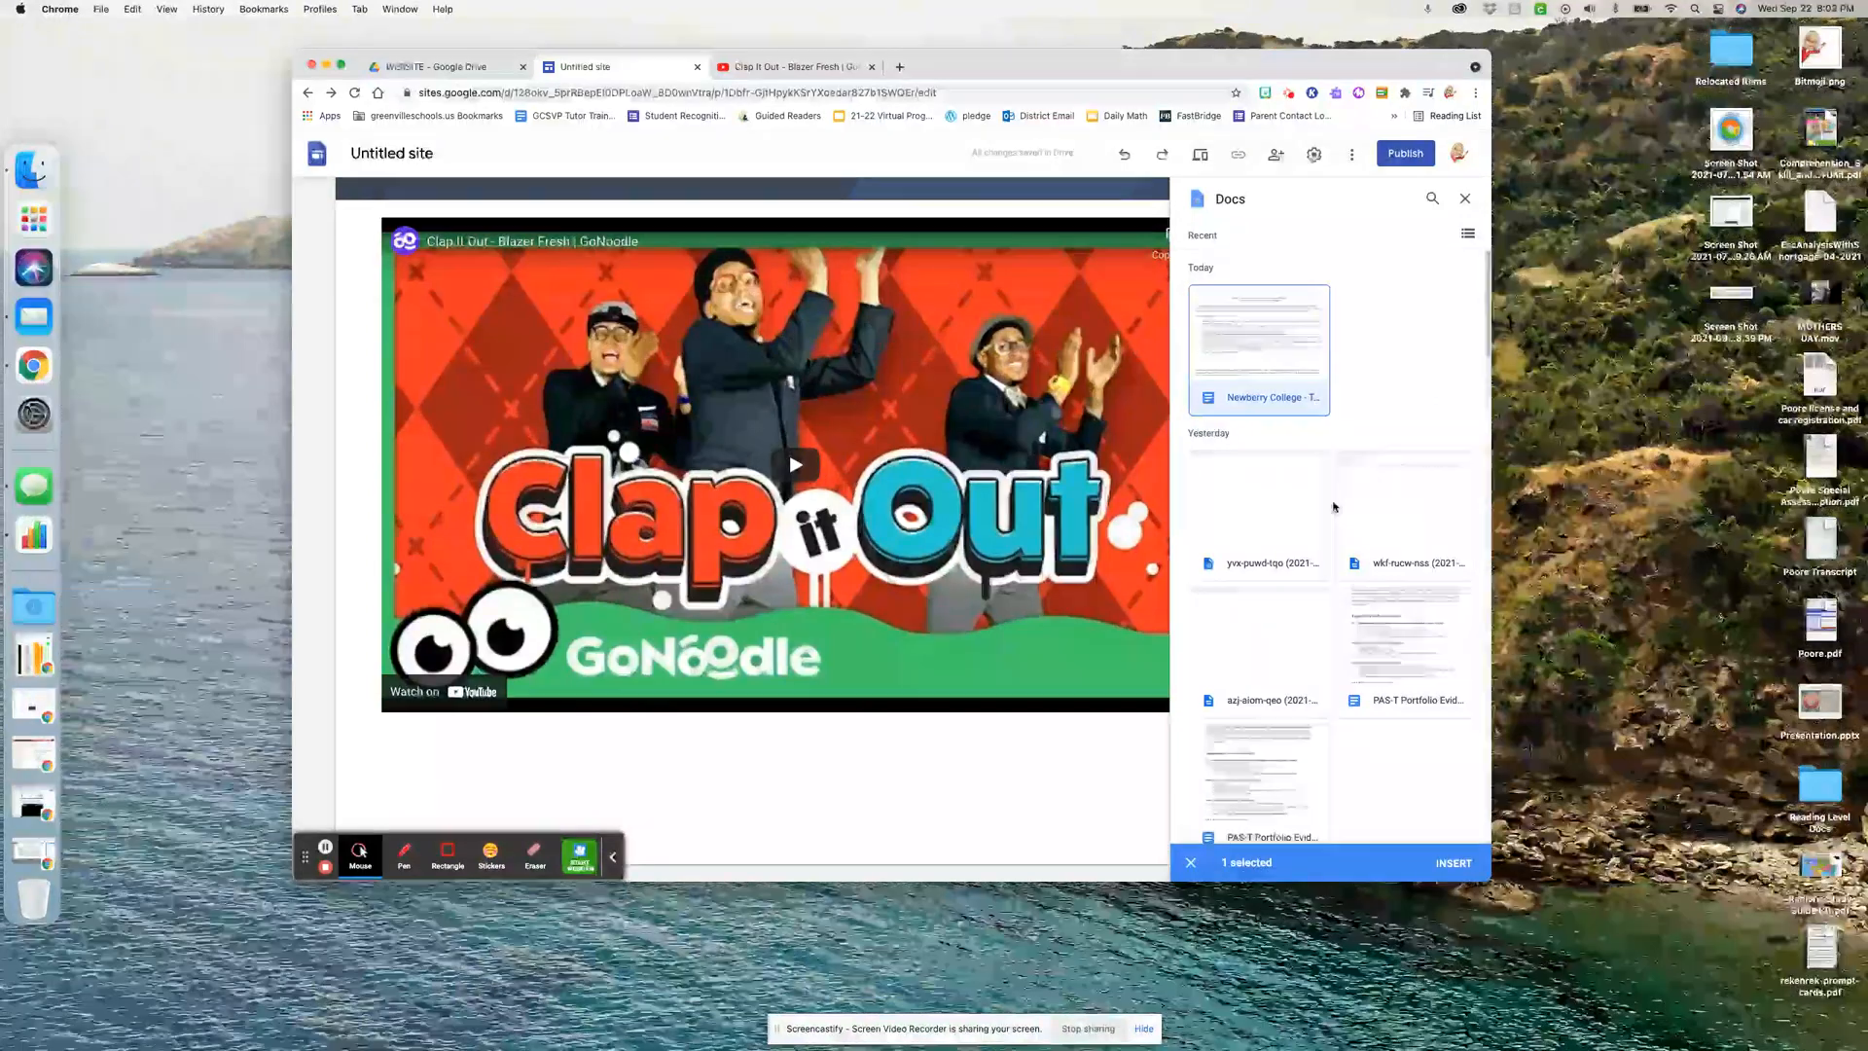
{"action": "left_click", "coordinate": [1453, 863]}
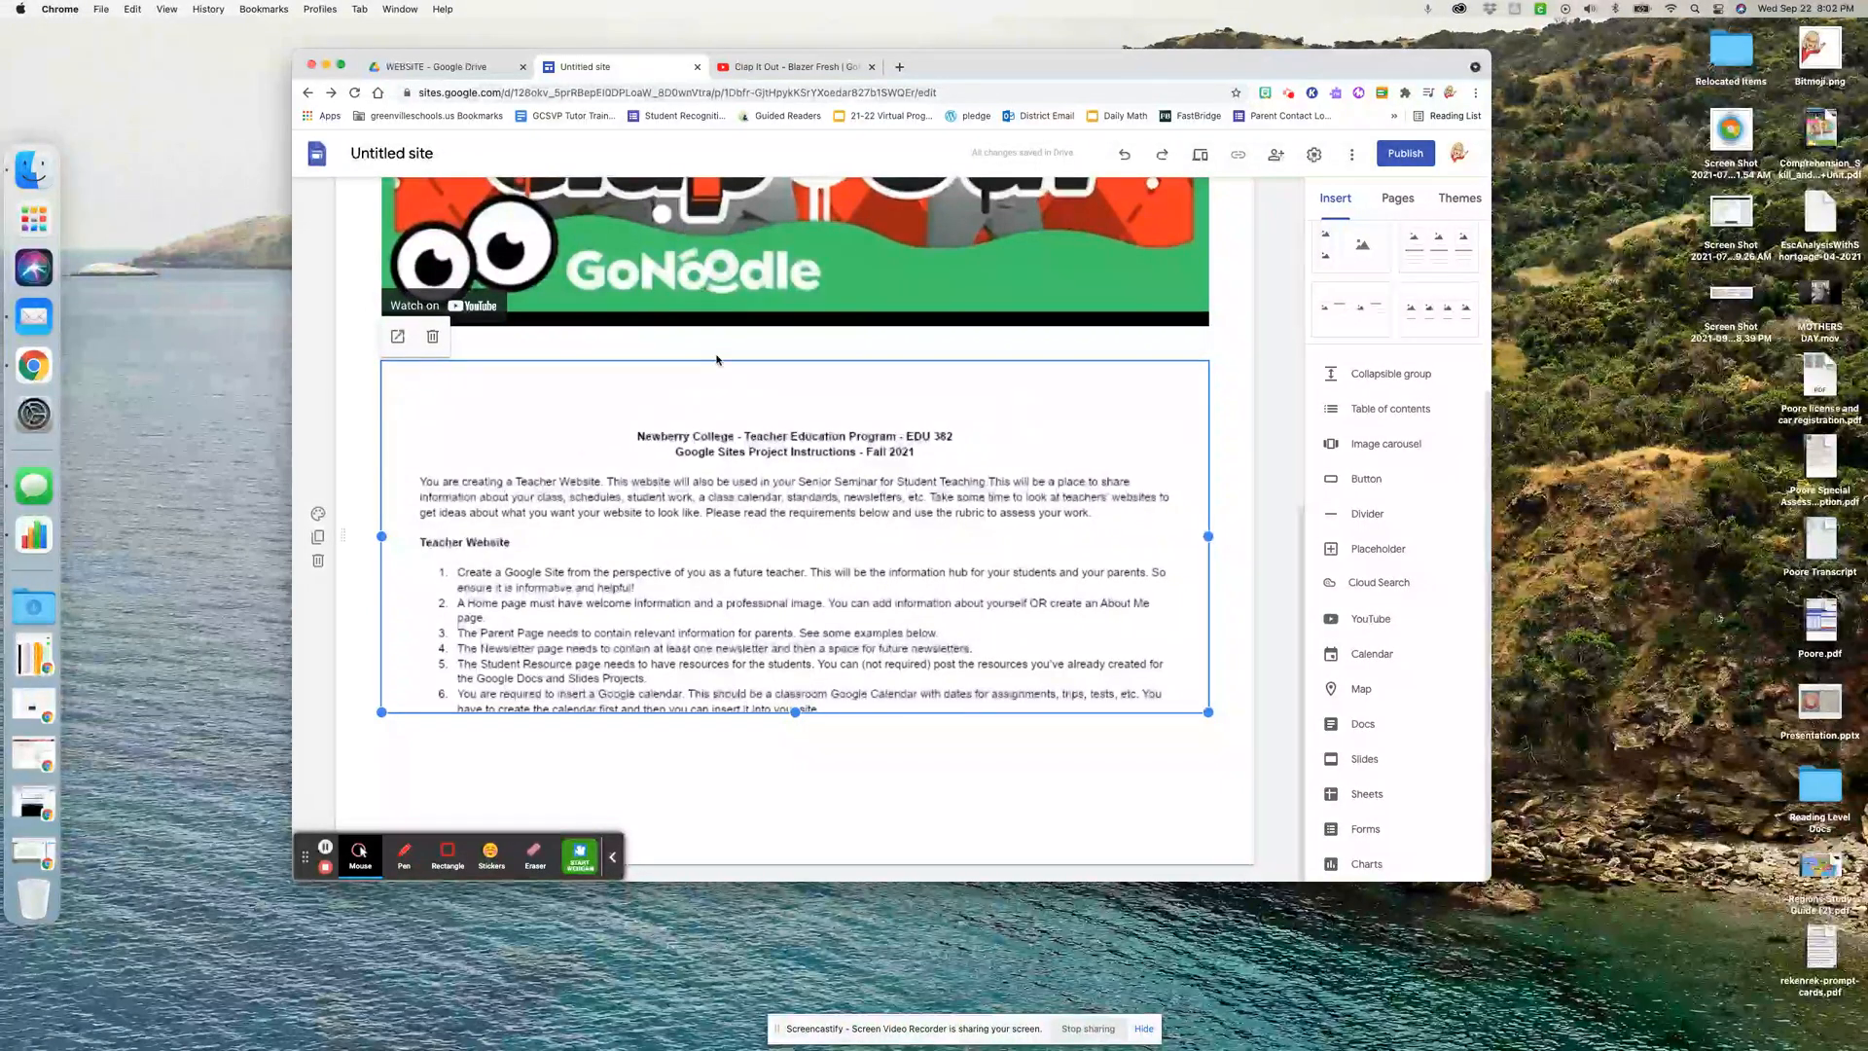
Make the embedded Newberry College document taller, try a narrower width, and stretch it back across the full content width
{"action": "left_click_drag", "start_coordinate": [795, 713], "coordinate": [796, 804]}
{"action": "left_click_drag", "start_coordinate": [1209, 533], "coordinate": [855, 533]}
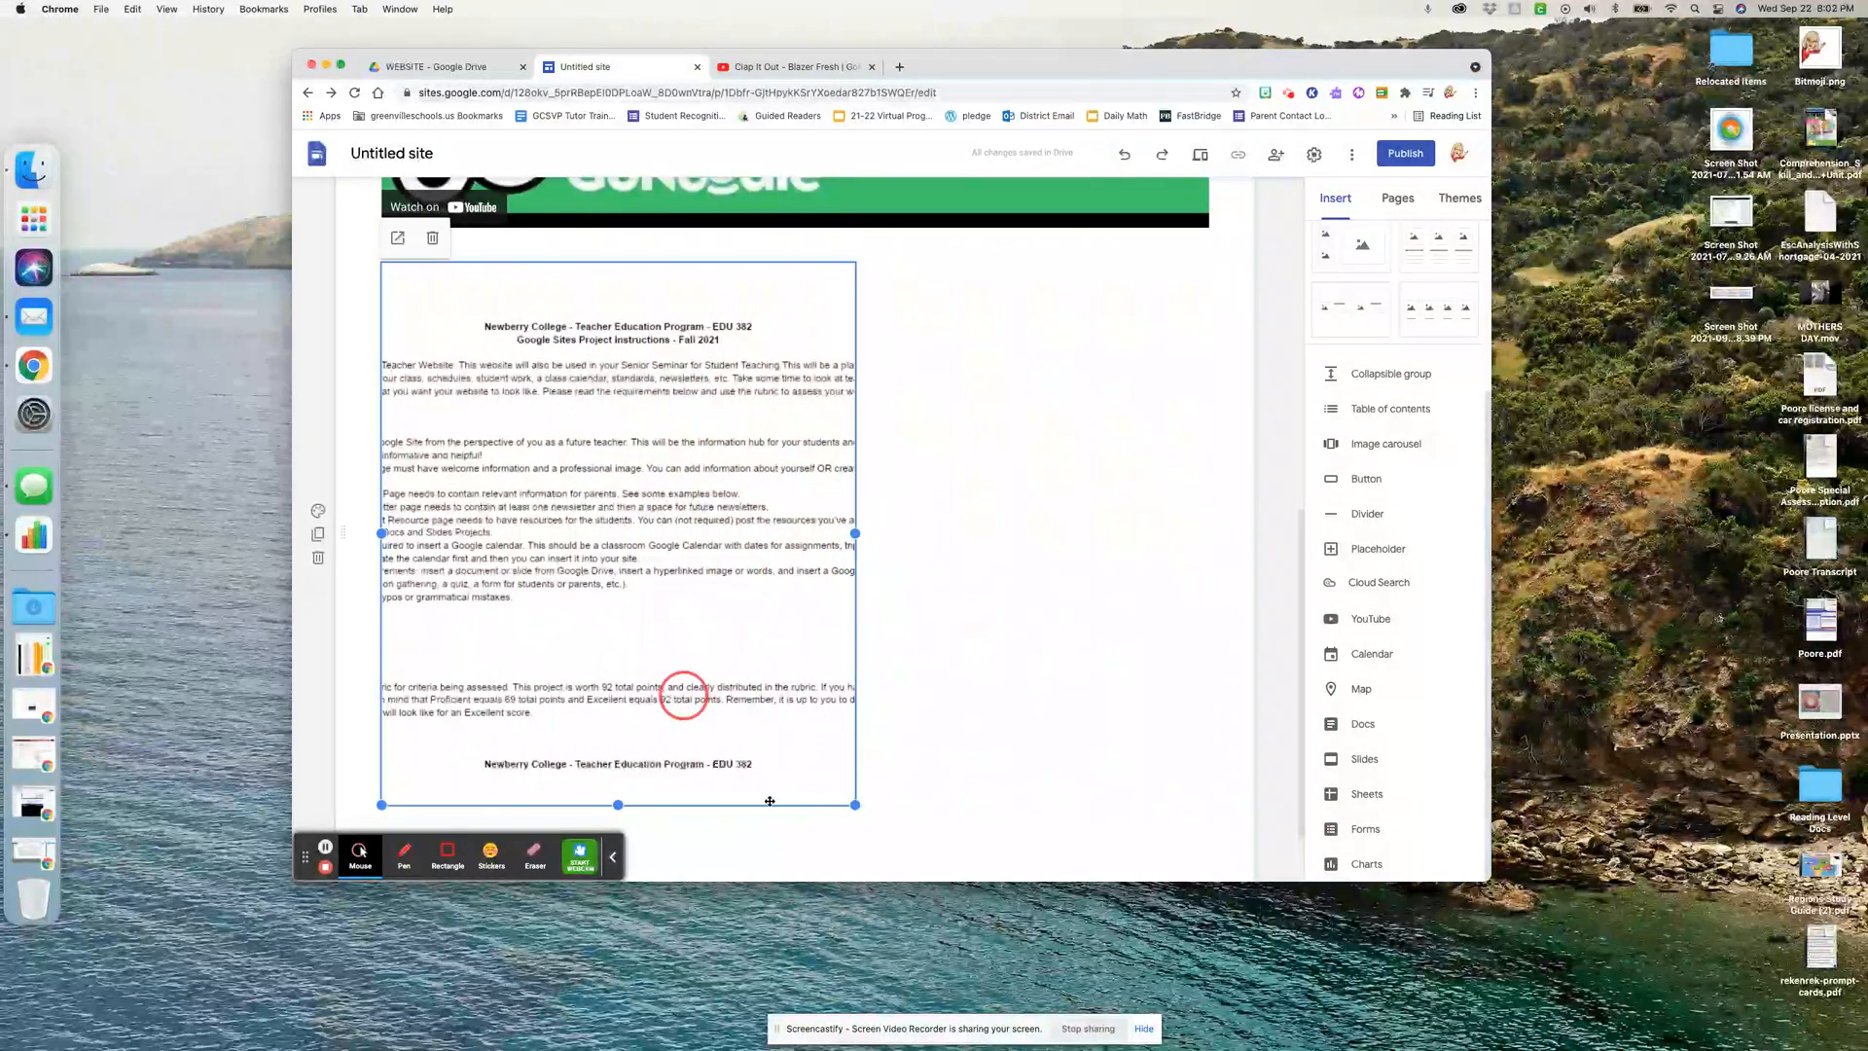
{"action": "left_click_drag", "start_coordinate": [855, 804], "coordinate": [1218, 842]}
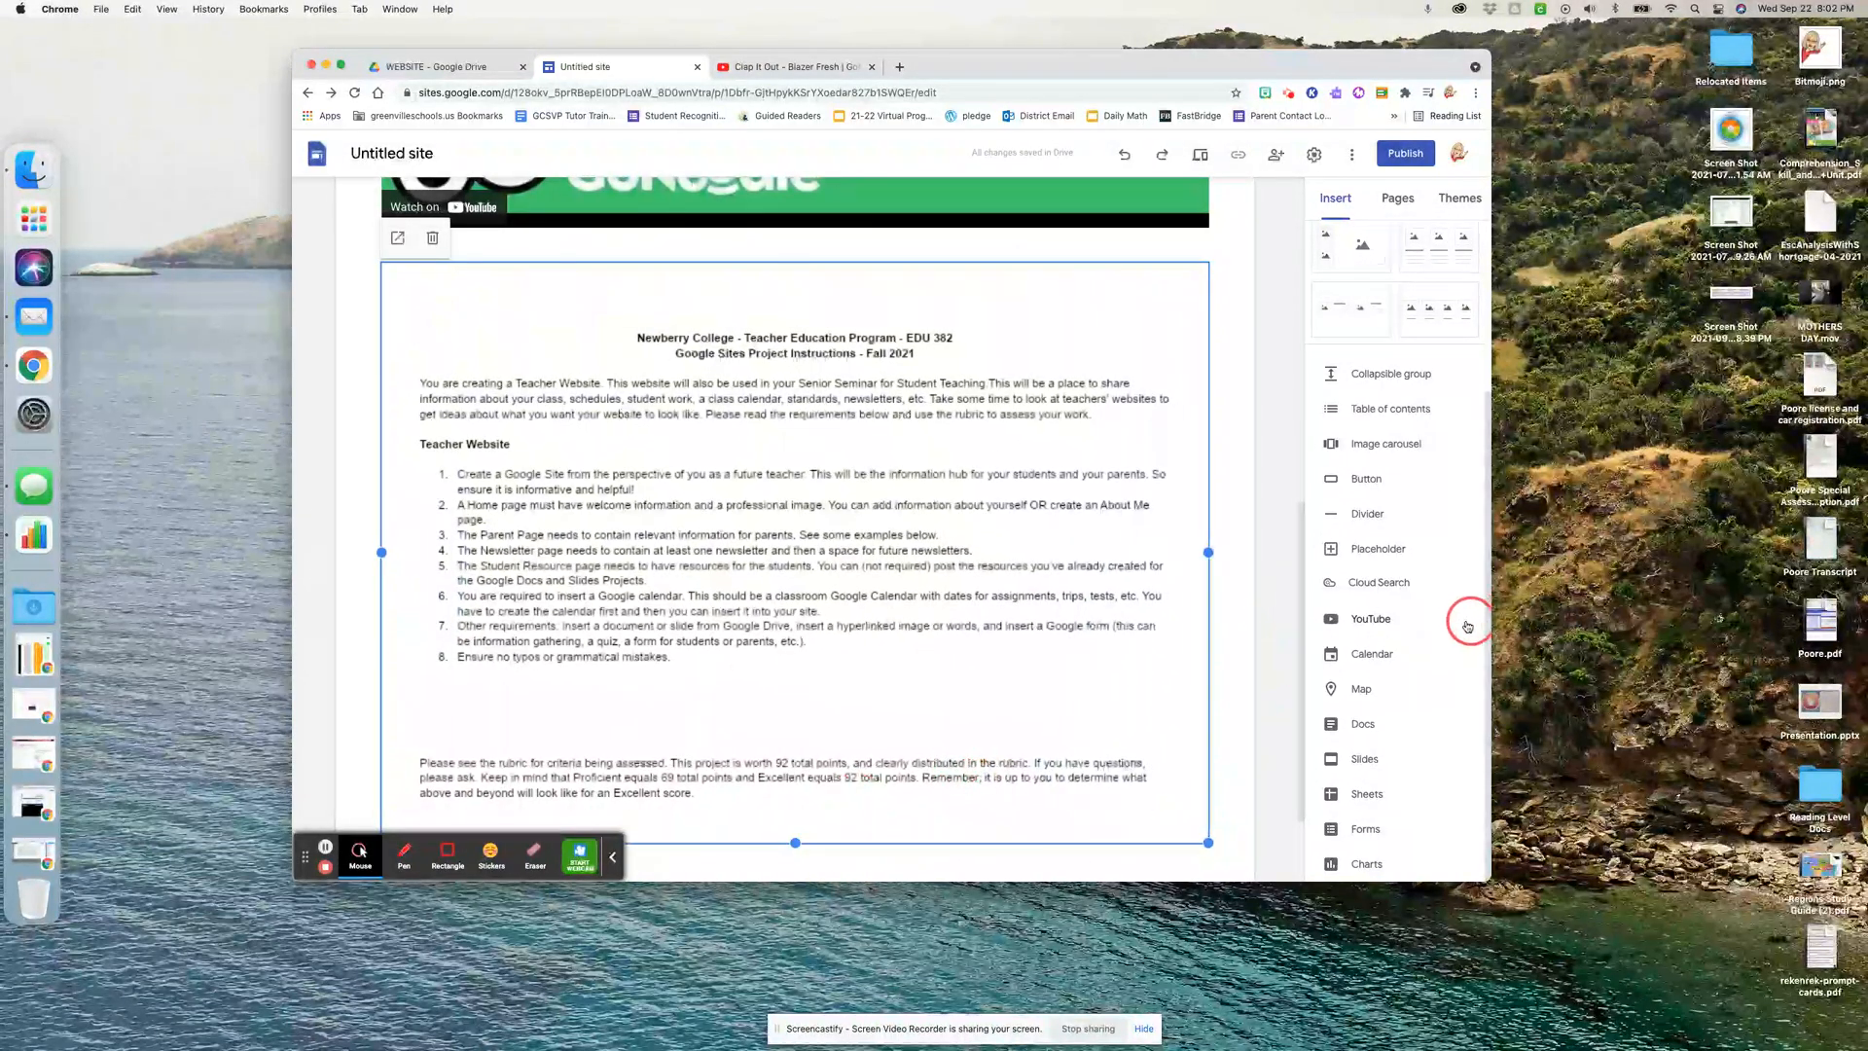
{"action": "left_click", "coordinate": [862, 866]}
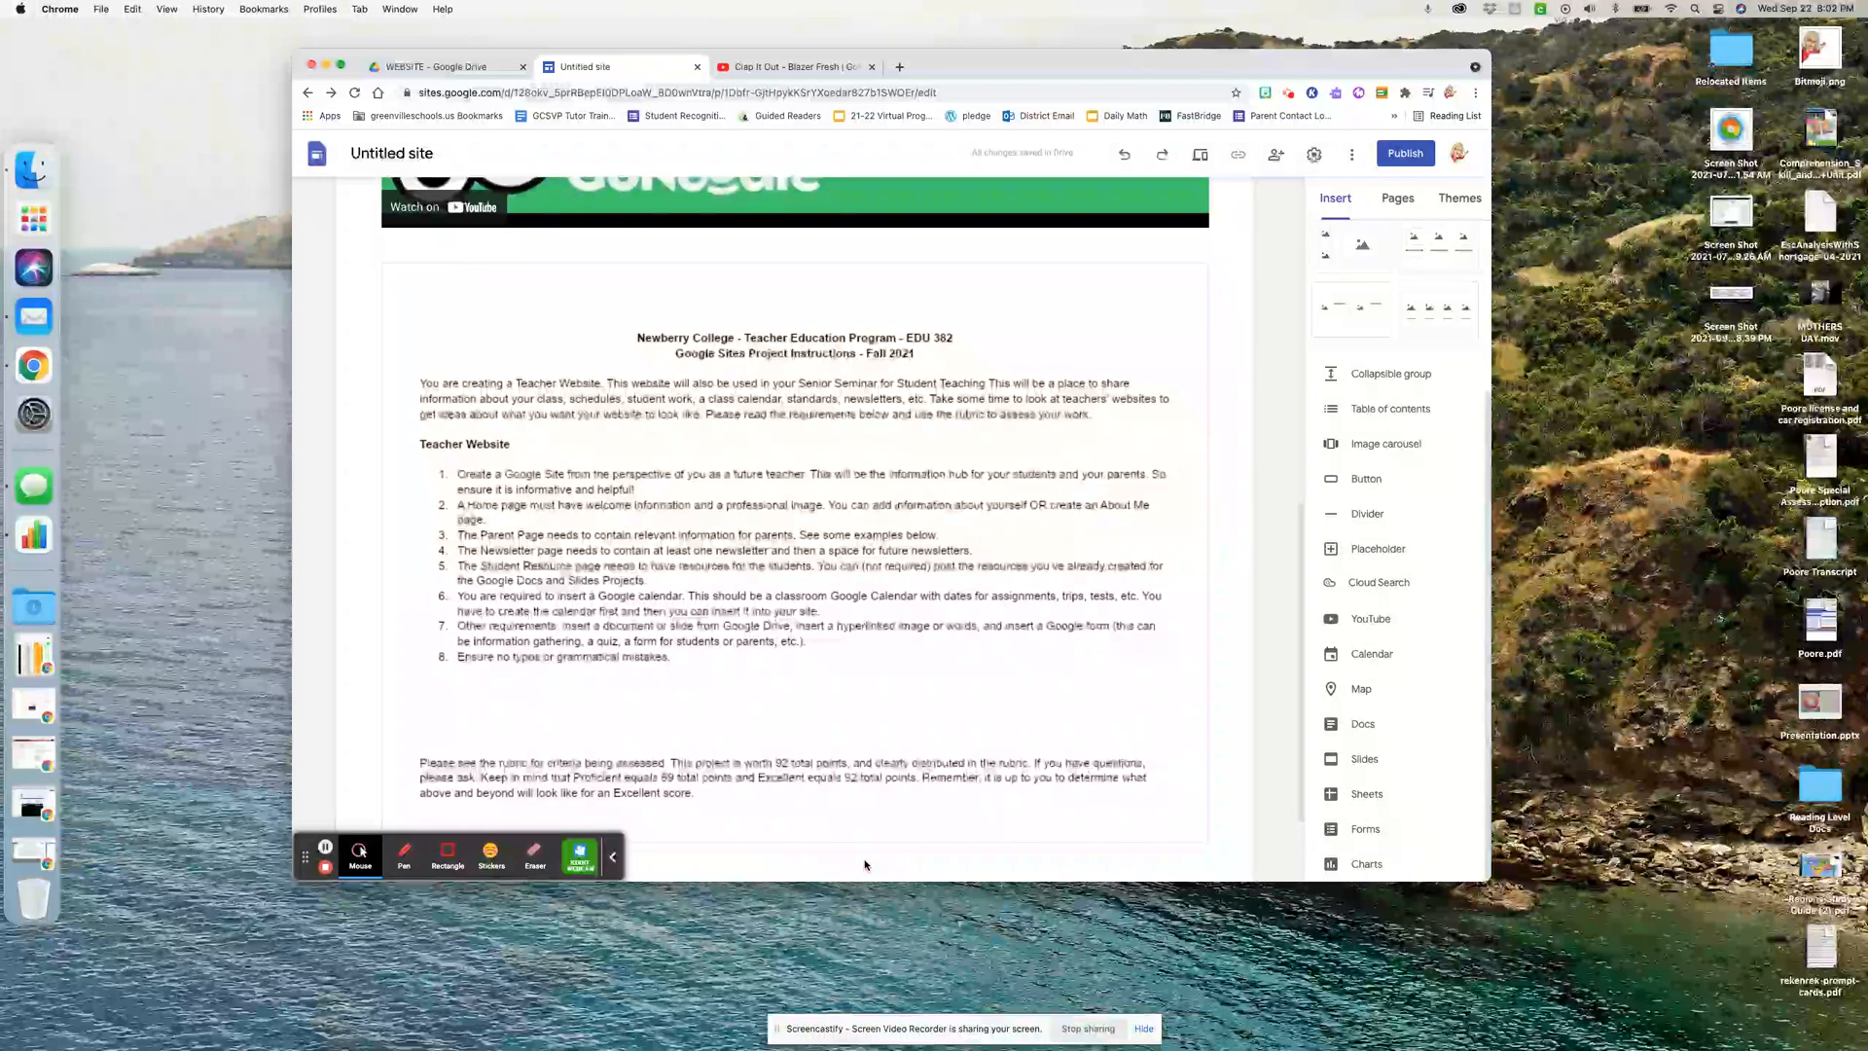
{"action": "scroll", "coordinate": [860, 798], "scroll_direction": "down", "scroll_amount": 3}
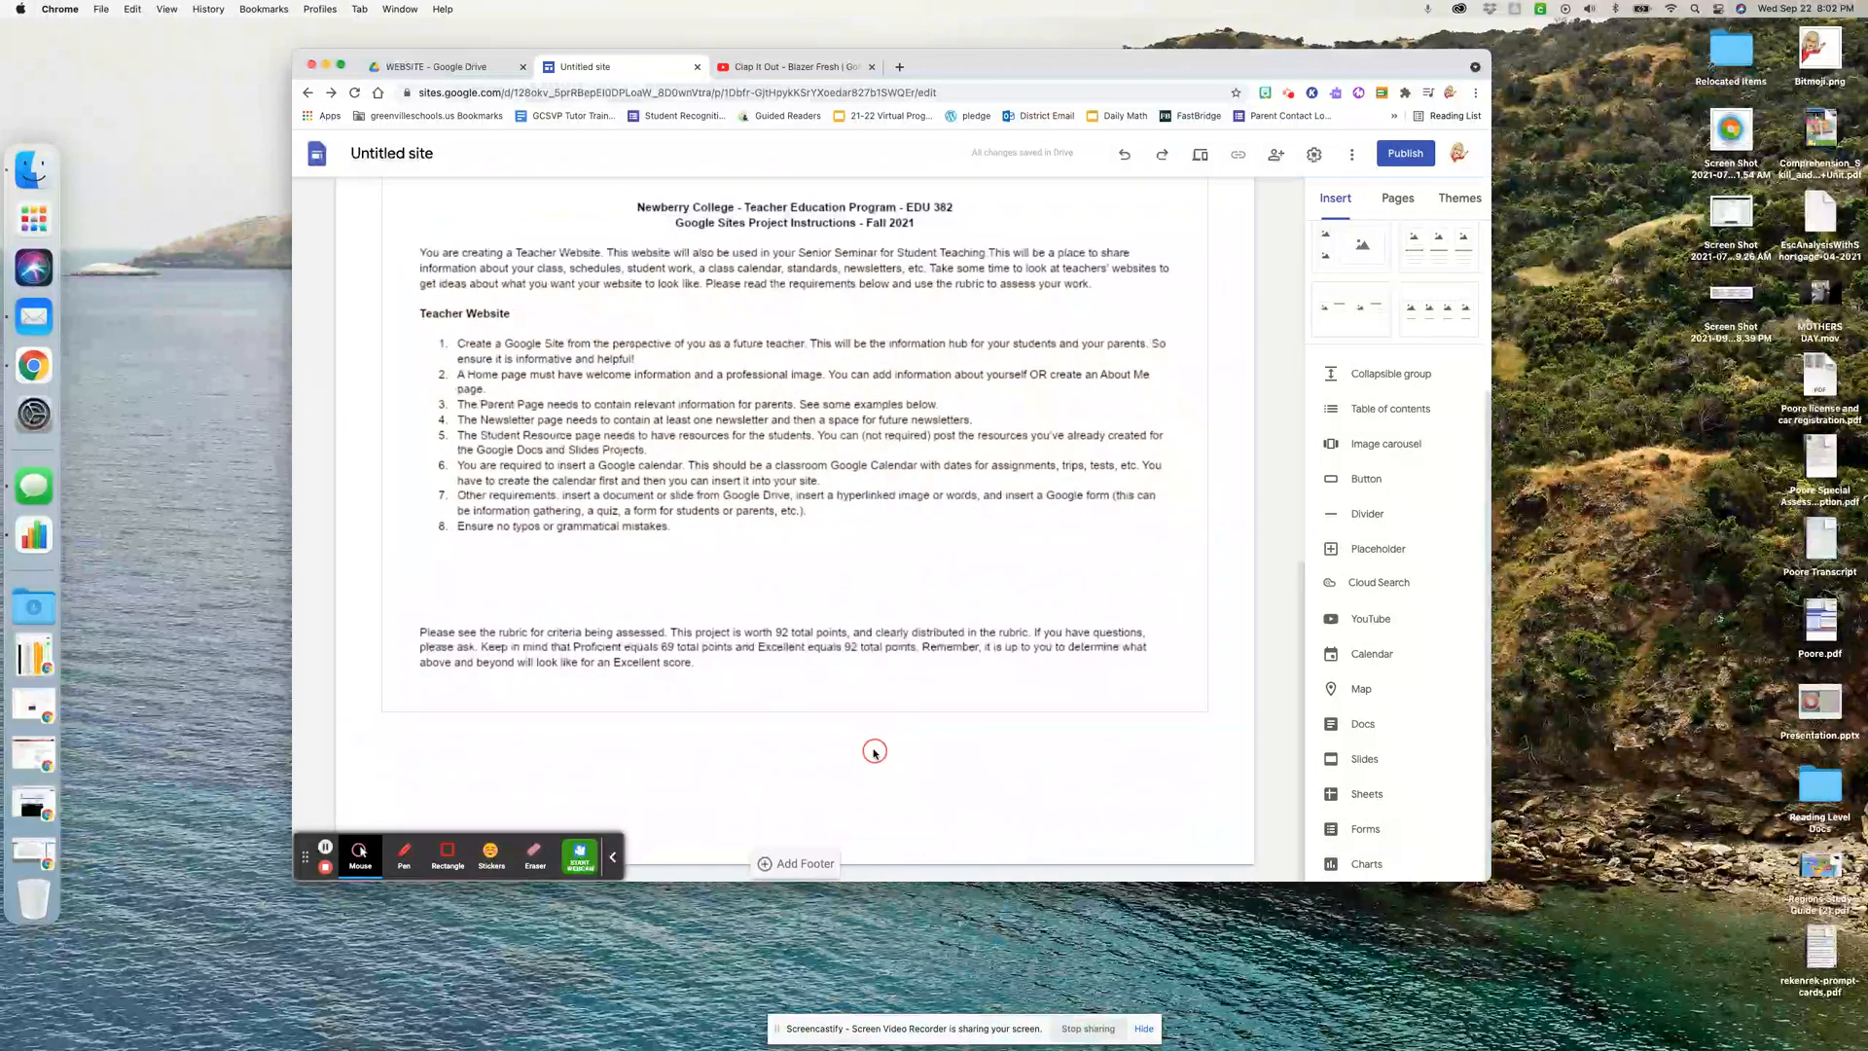
Insert the first recent "S.S. Teacher Slides" presentation below the Newberry College document and center it in its section
{"action": "left_click", "coordinate": [1362, 760]}
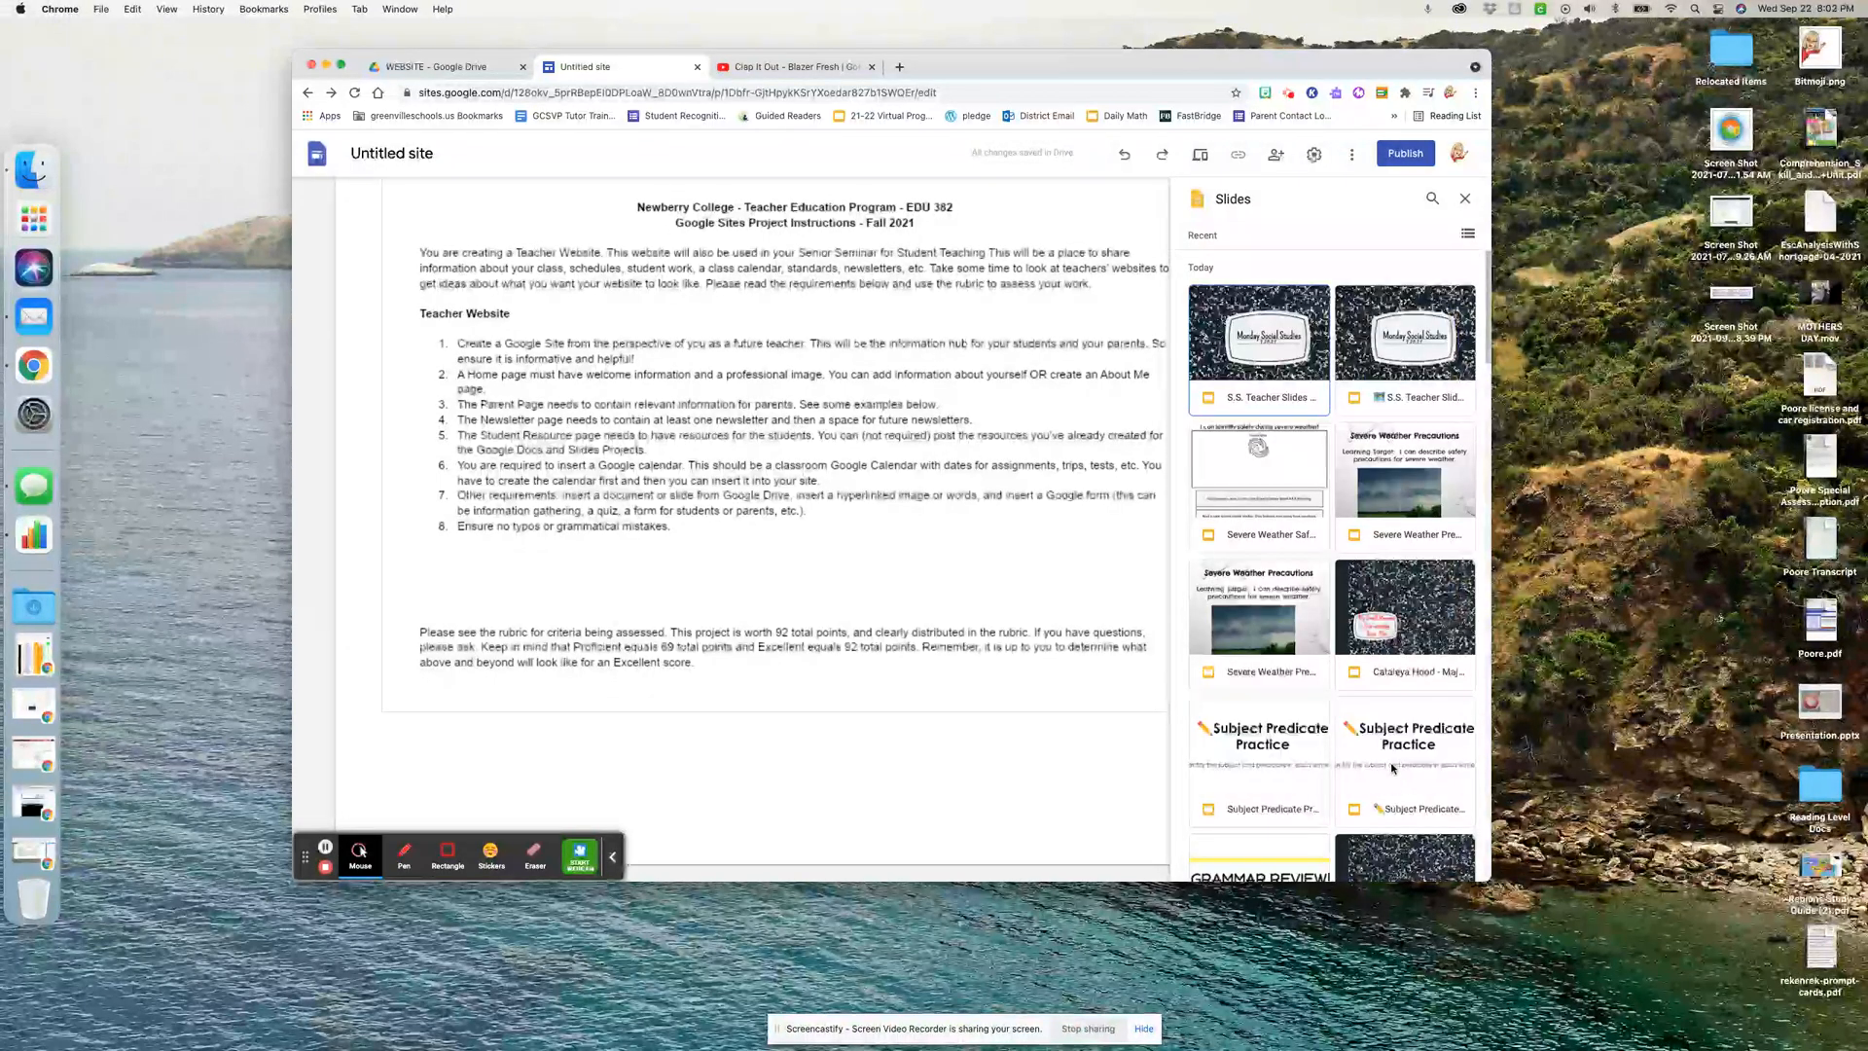
{"action": "left_click", "coordinate": [1260, 345]}
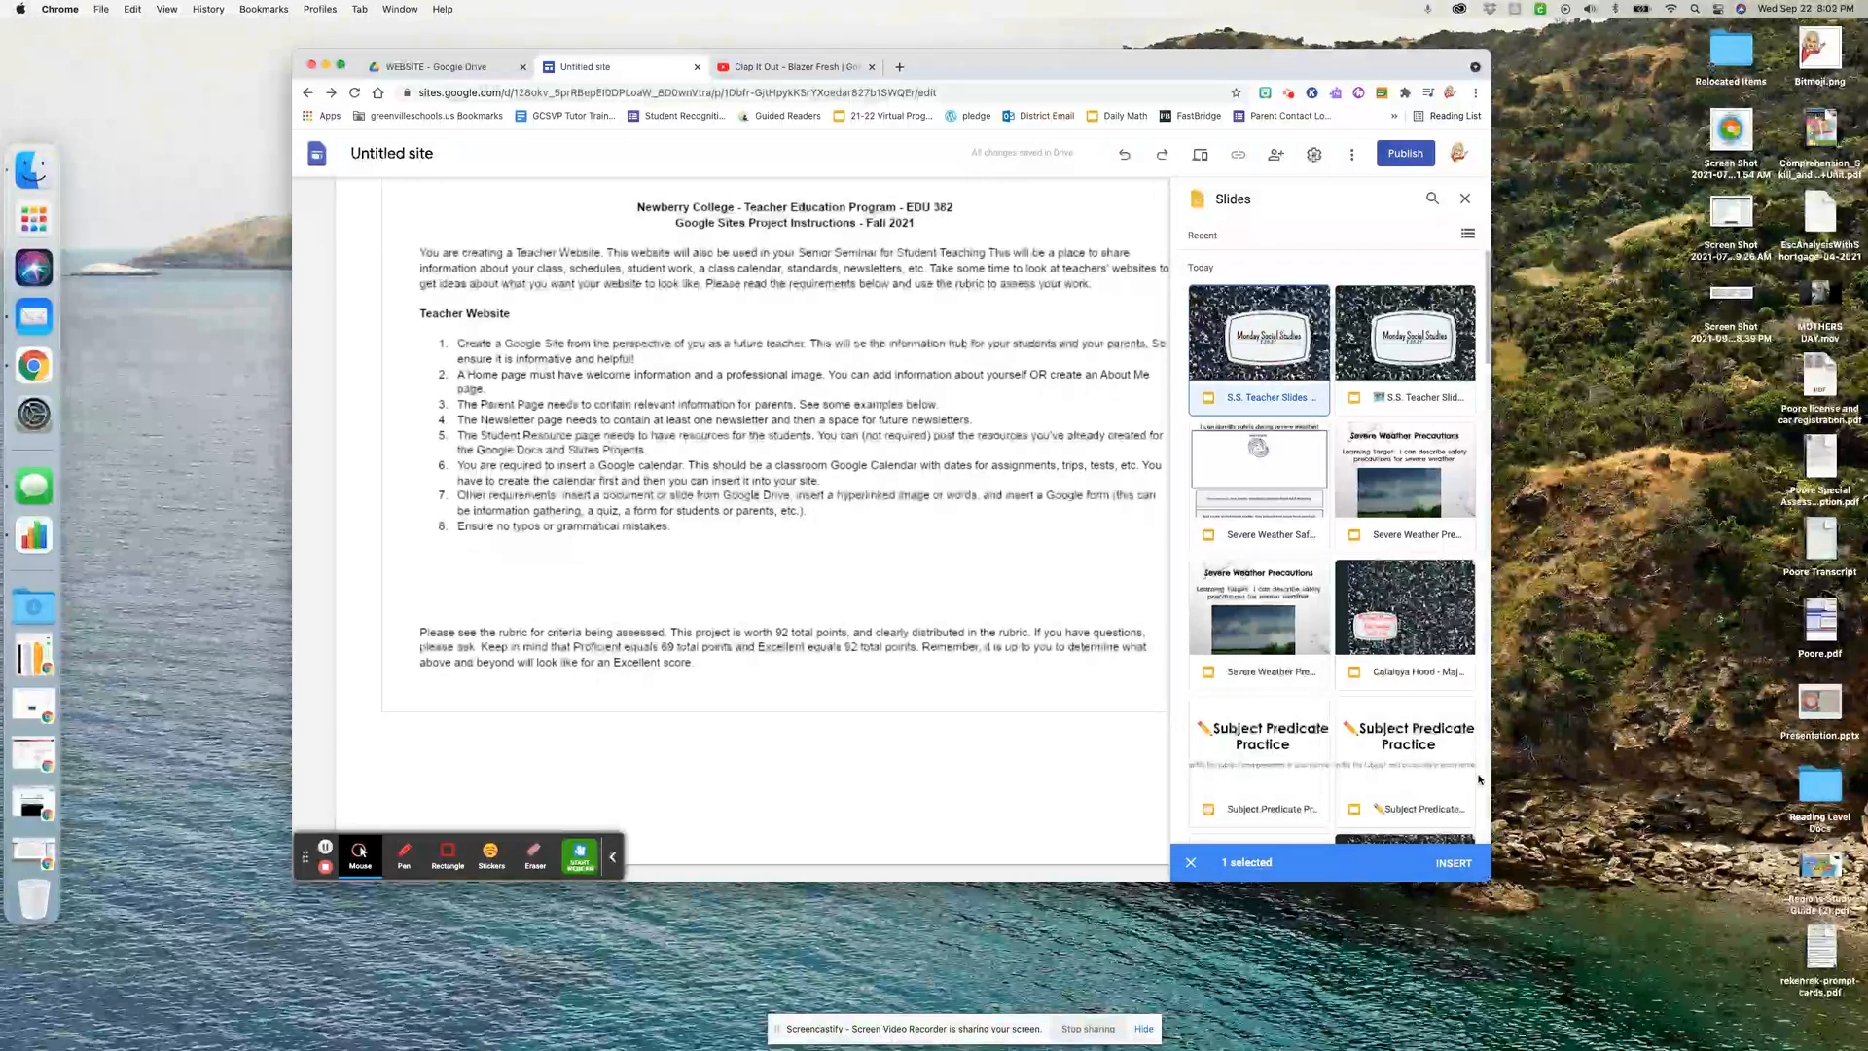
{"action": "left_click", "coordinate": [1457, 863]}
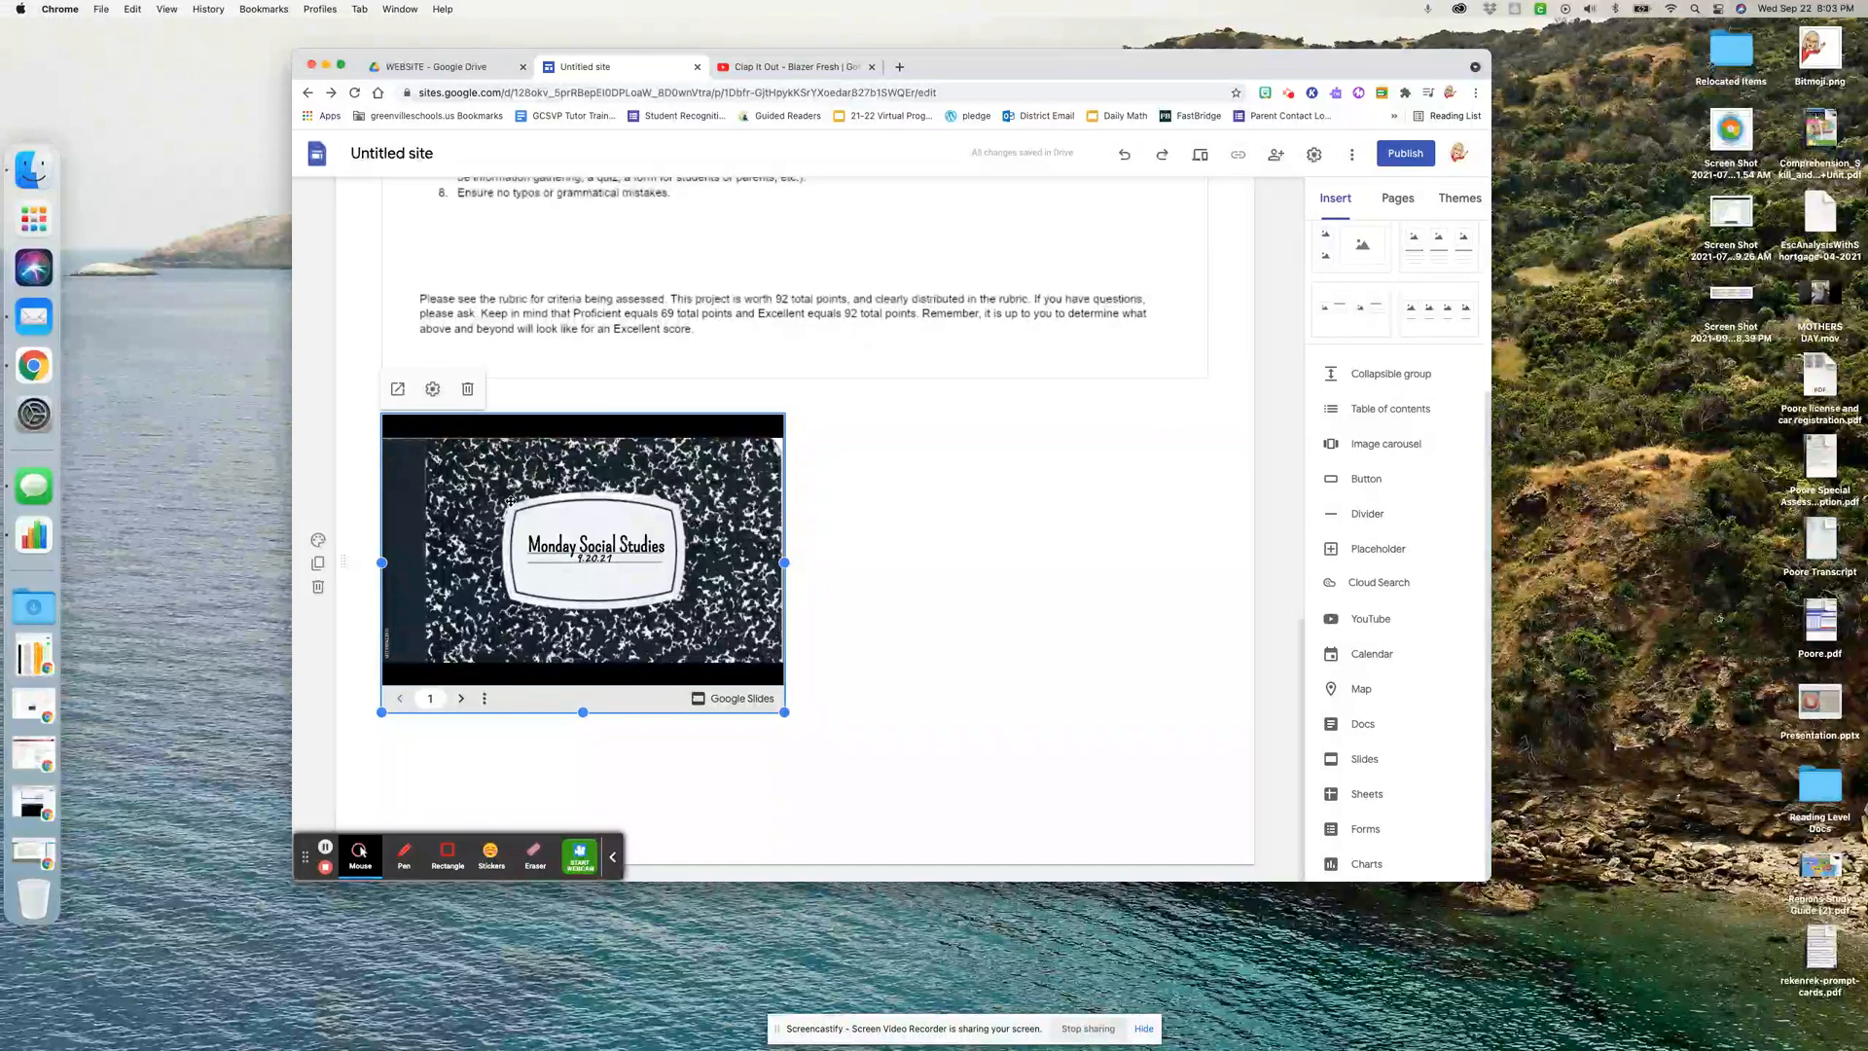
{"action": "left_click_drag", "start_coordinate": [658, 562], "coordinate": [827, 563]}
{"action": "left_click", "coordinate": [1061, 588]}
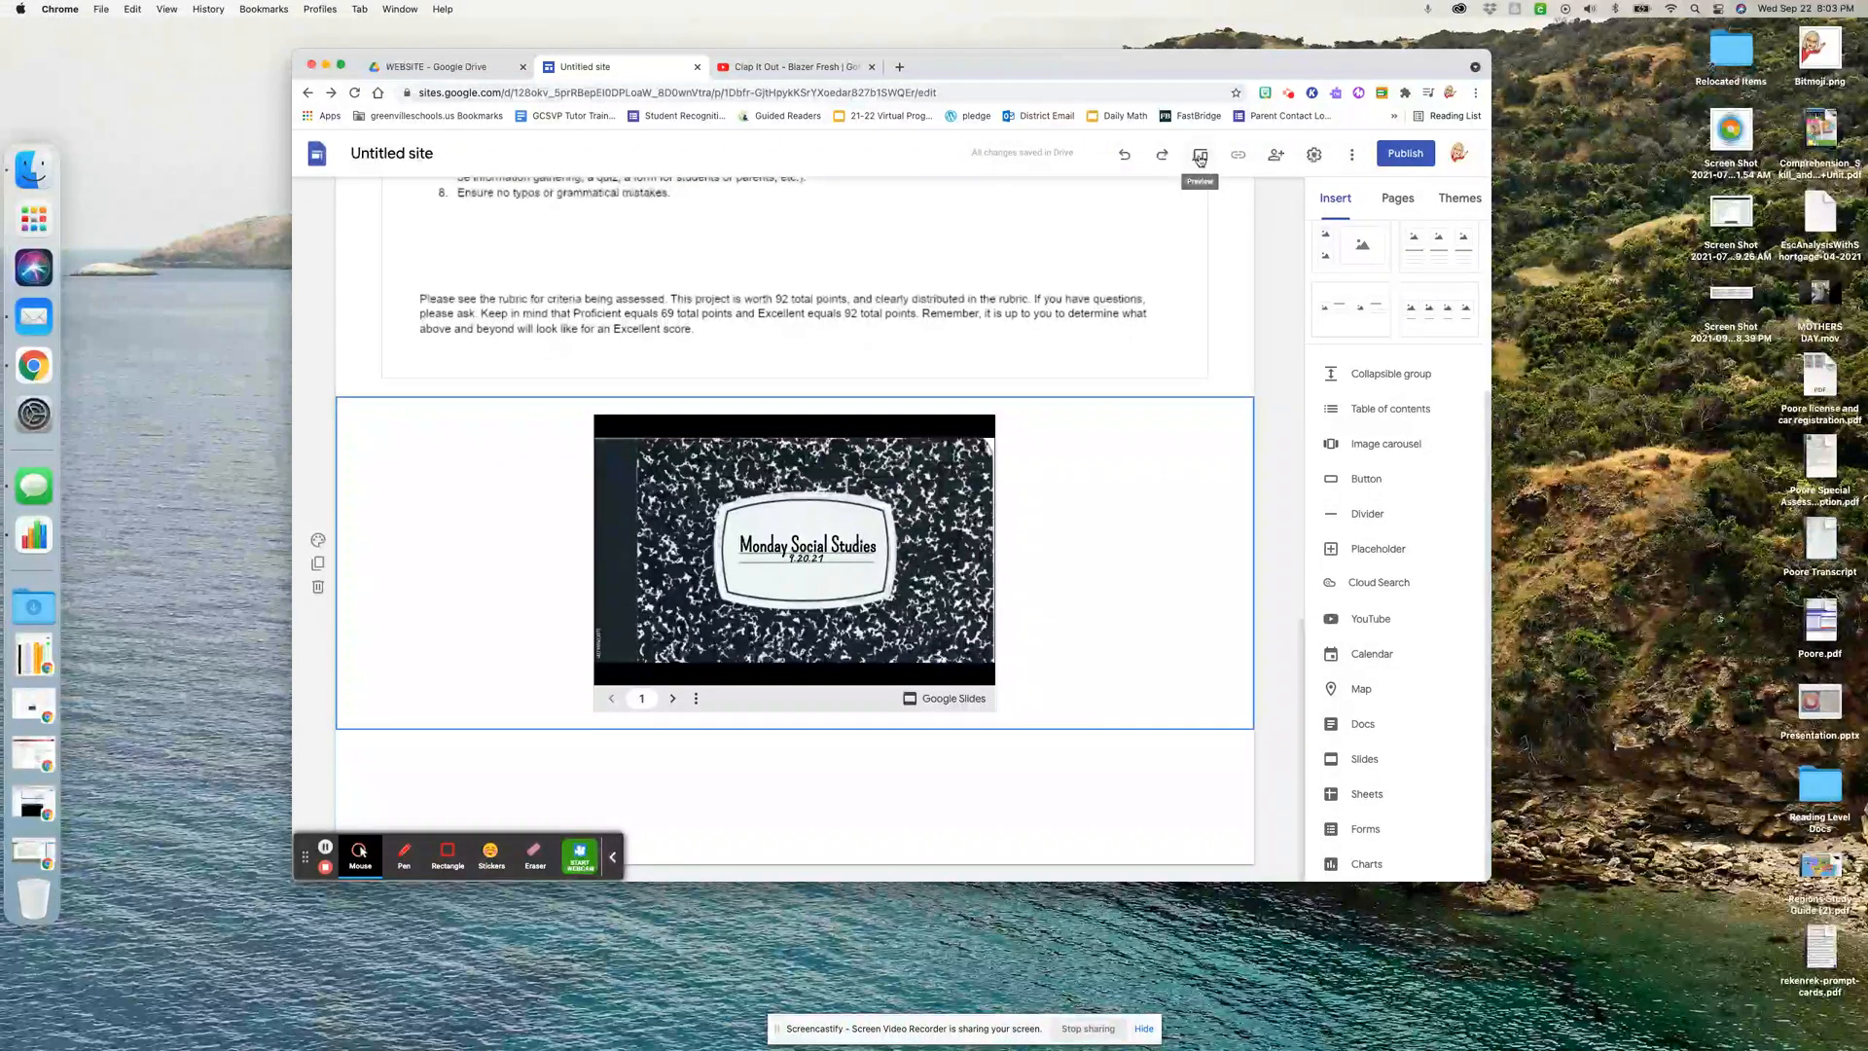
Preview the Resources page, play and pause the "Clap It Out" video, and look through the embedded Newberry College document
{"action": "left_click", "coordinate": [1200, 158]}
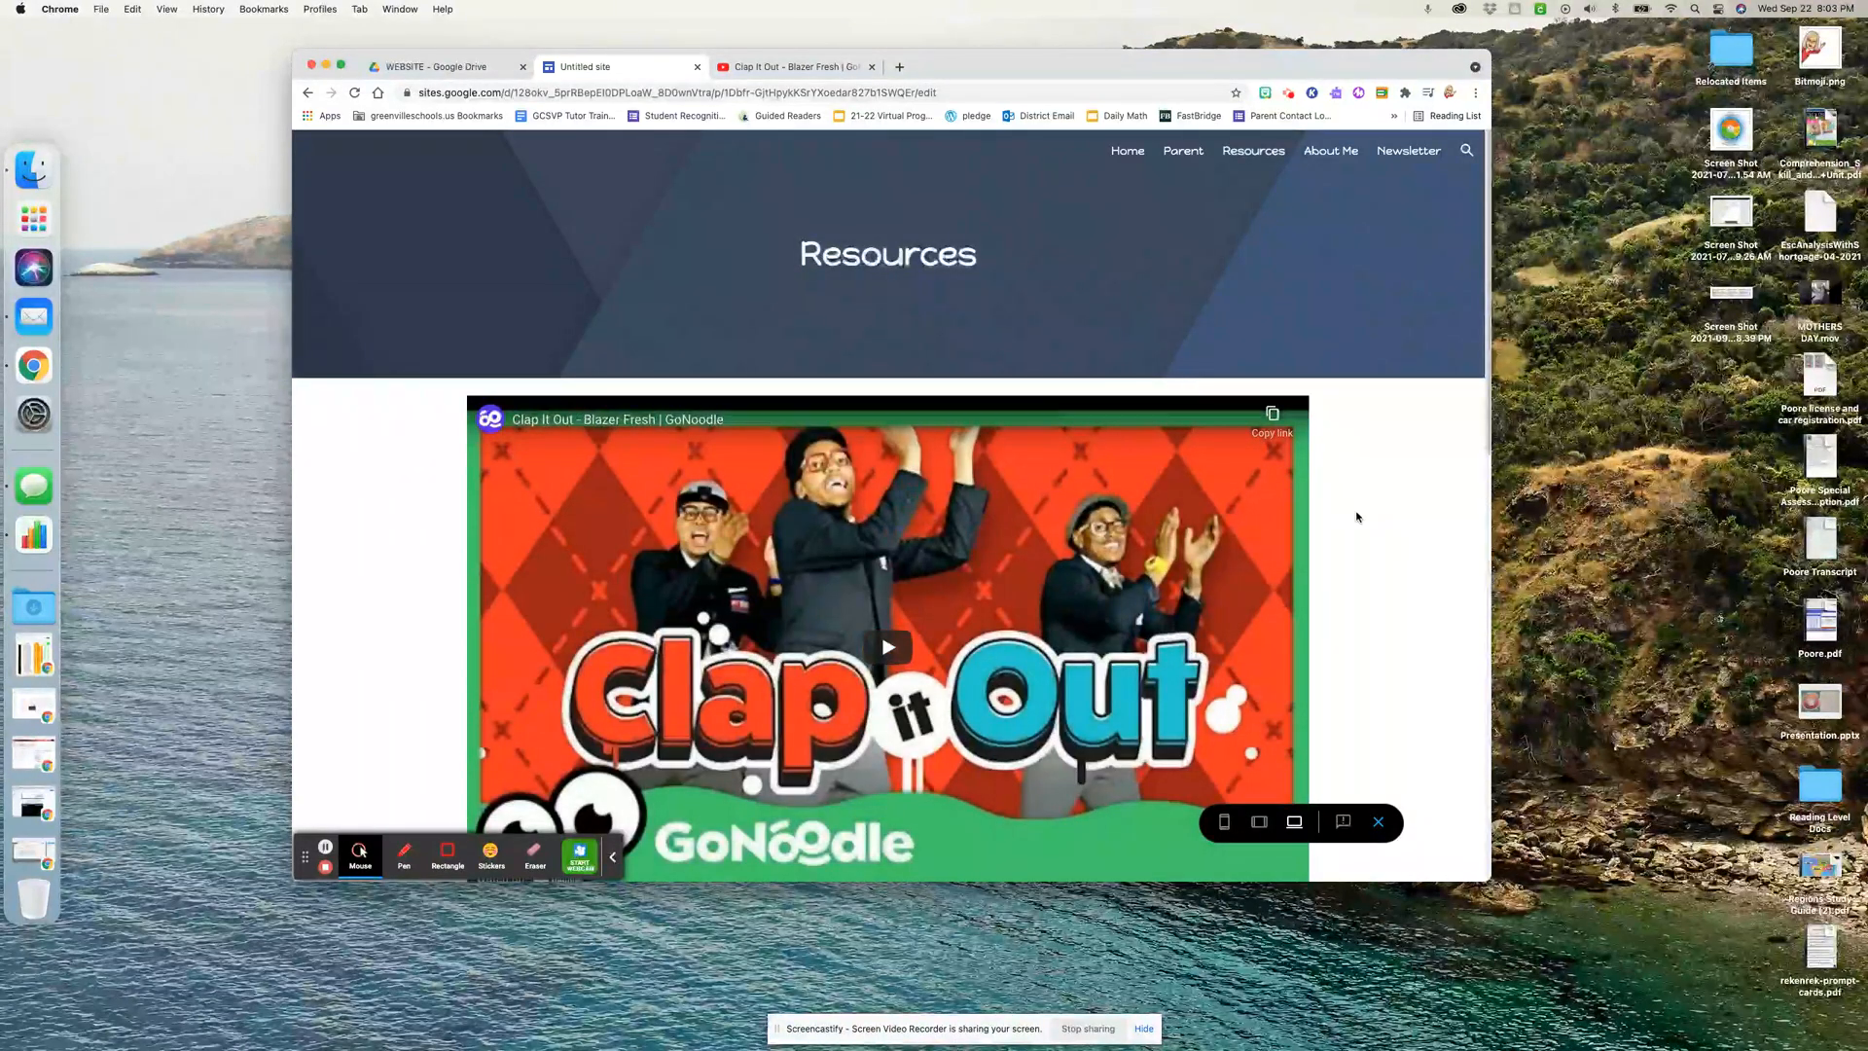
{"action": "scroll", "coordinate": [1354, 516], "scroll_direction": "down", "scroll_amount": 5}
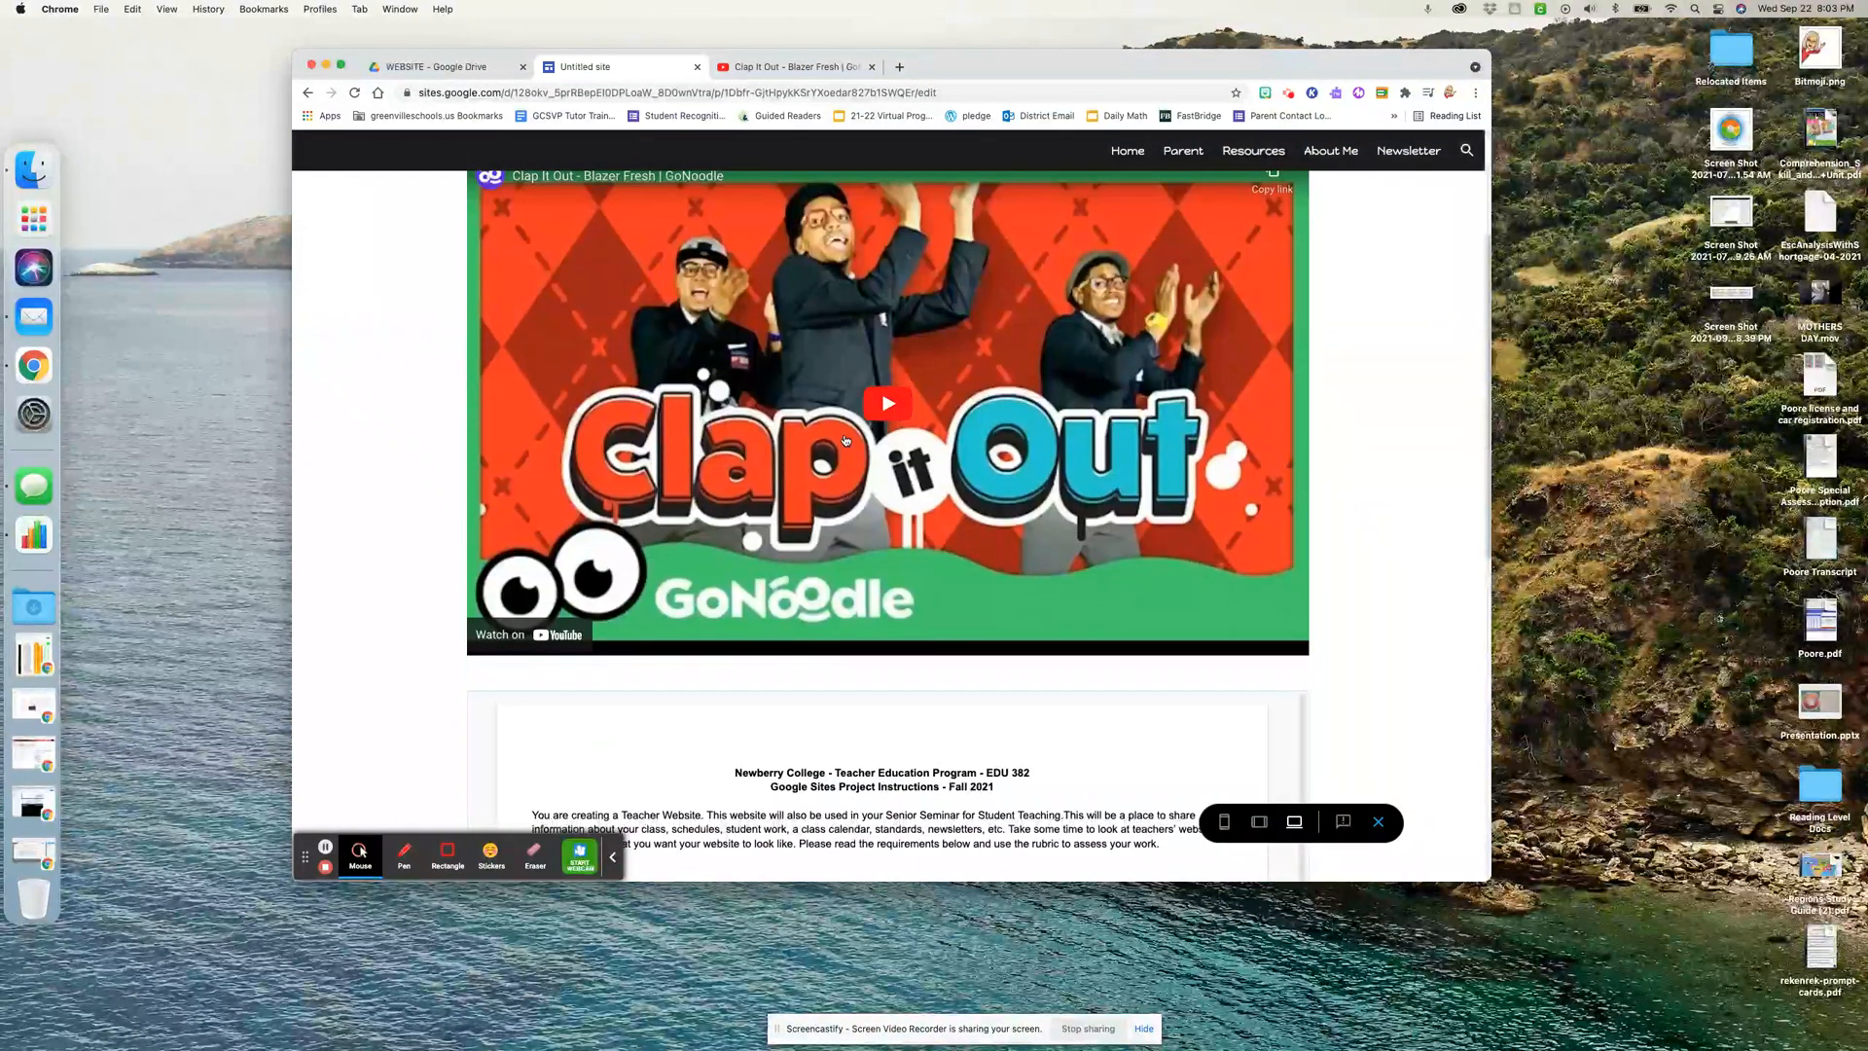
{"action": "left_click", "coordinate": [874, 403]}
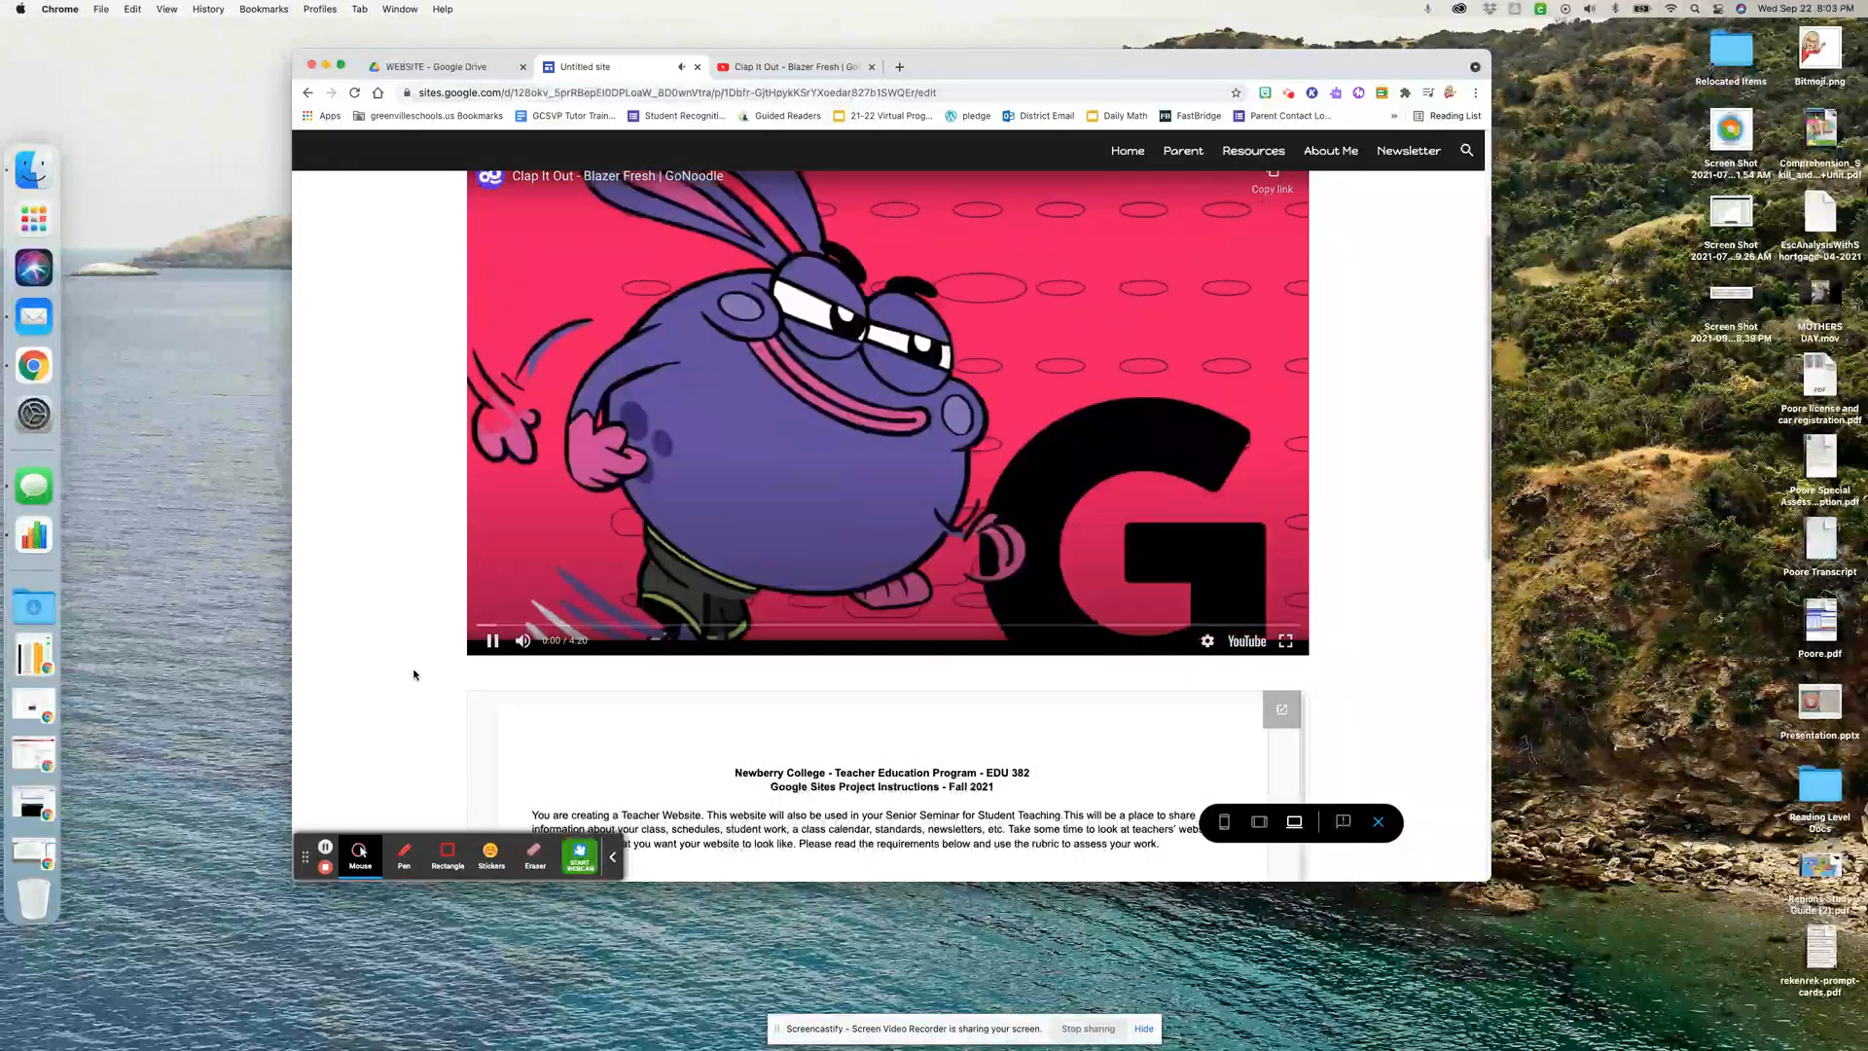
{"action": "left_click", "coordinate": [494, 646]}
{"action": "scroll", "coordinate": [908, 657], "scroll_direction": "down", "scroll_amount": 5}
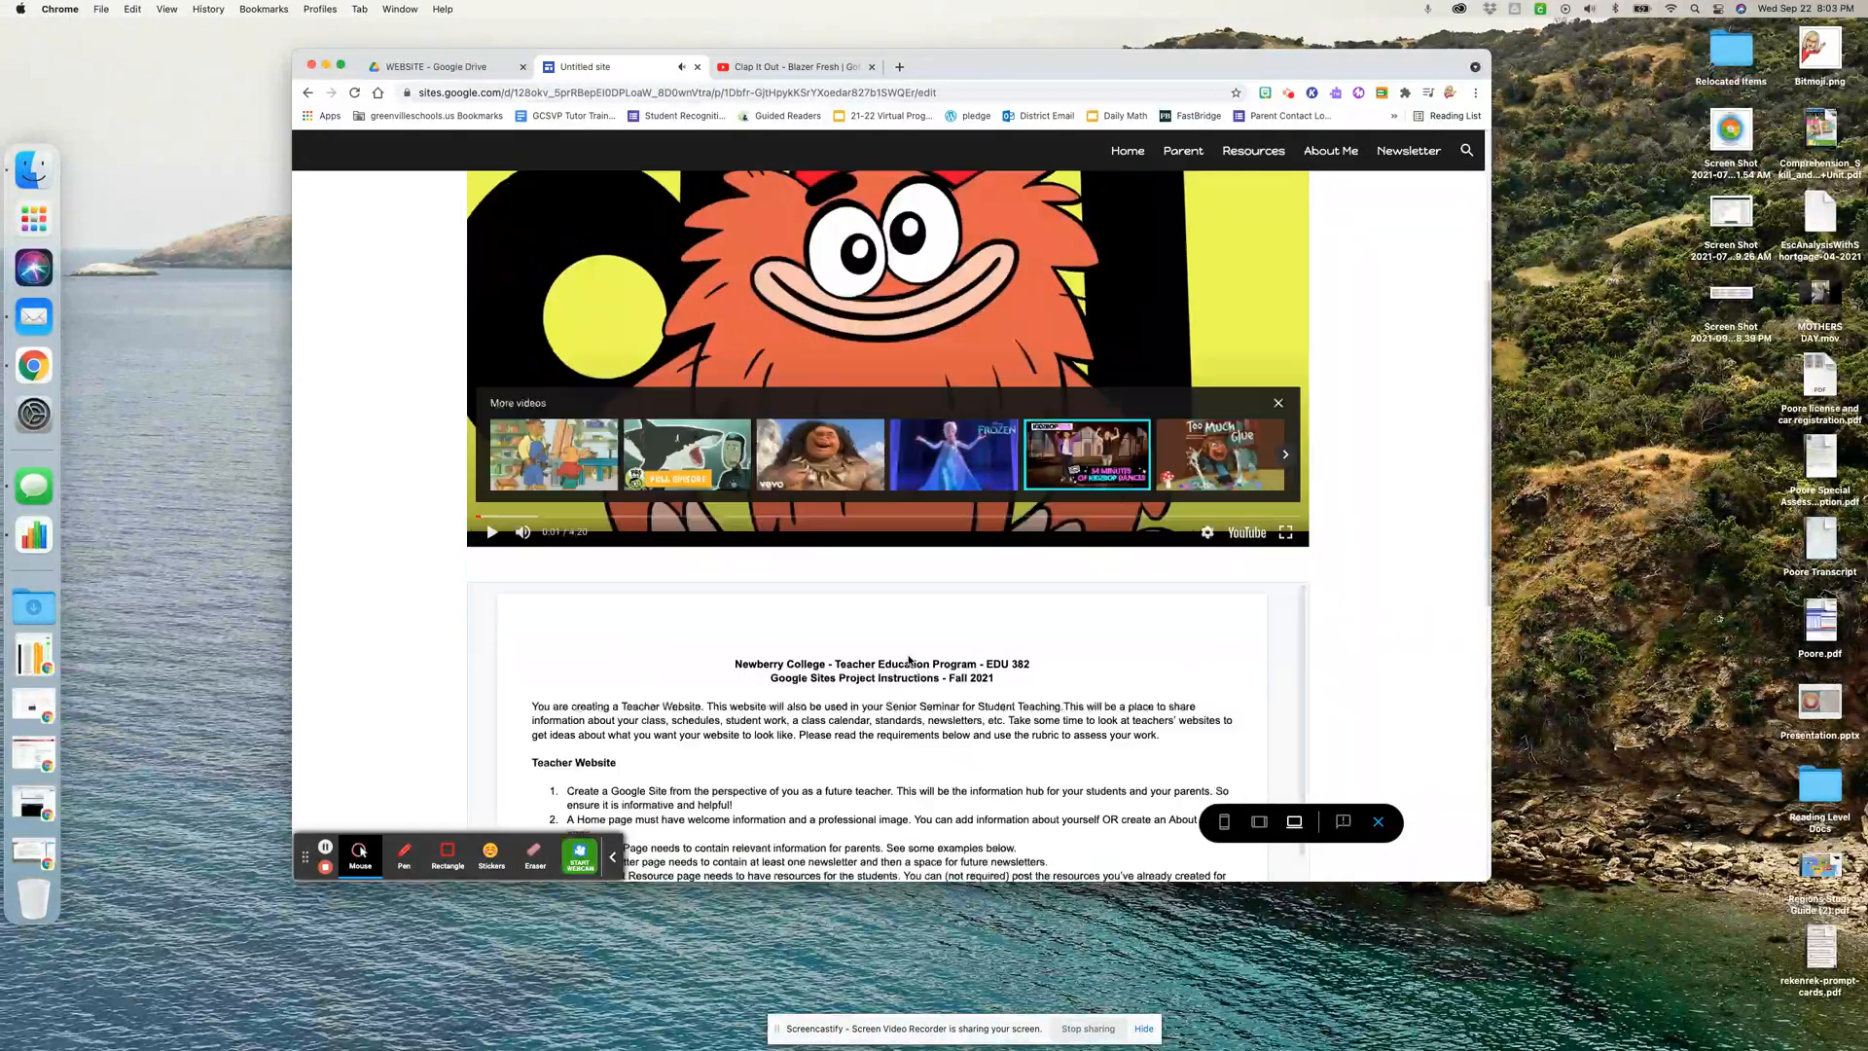
{"action": "scroll", "coordinate": [909, 660], "scroll_direction": "down", "scroll_amount": 5}
{"action": "scroll", "coordinate": [1348, 672], "scroll_direction": "down", "scroll_amount": 5}
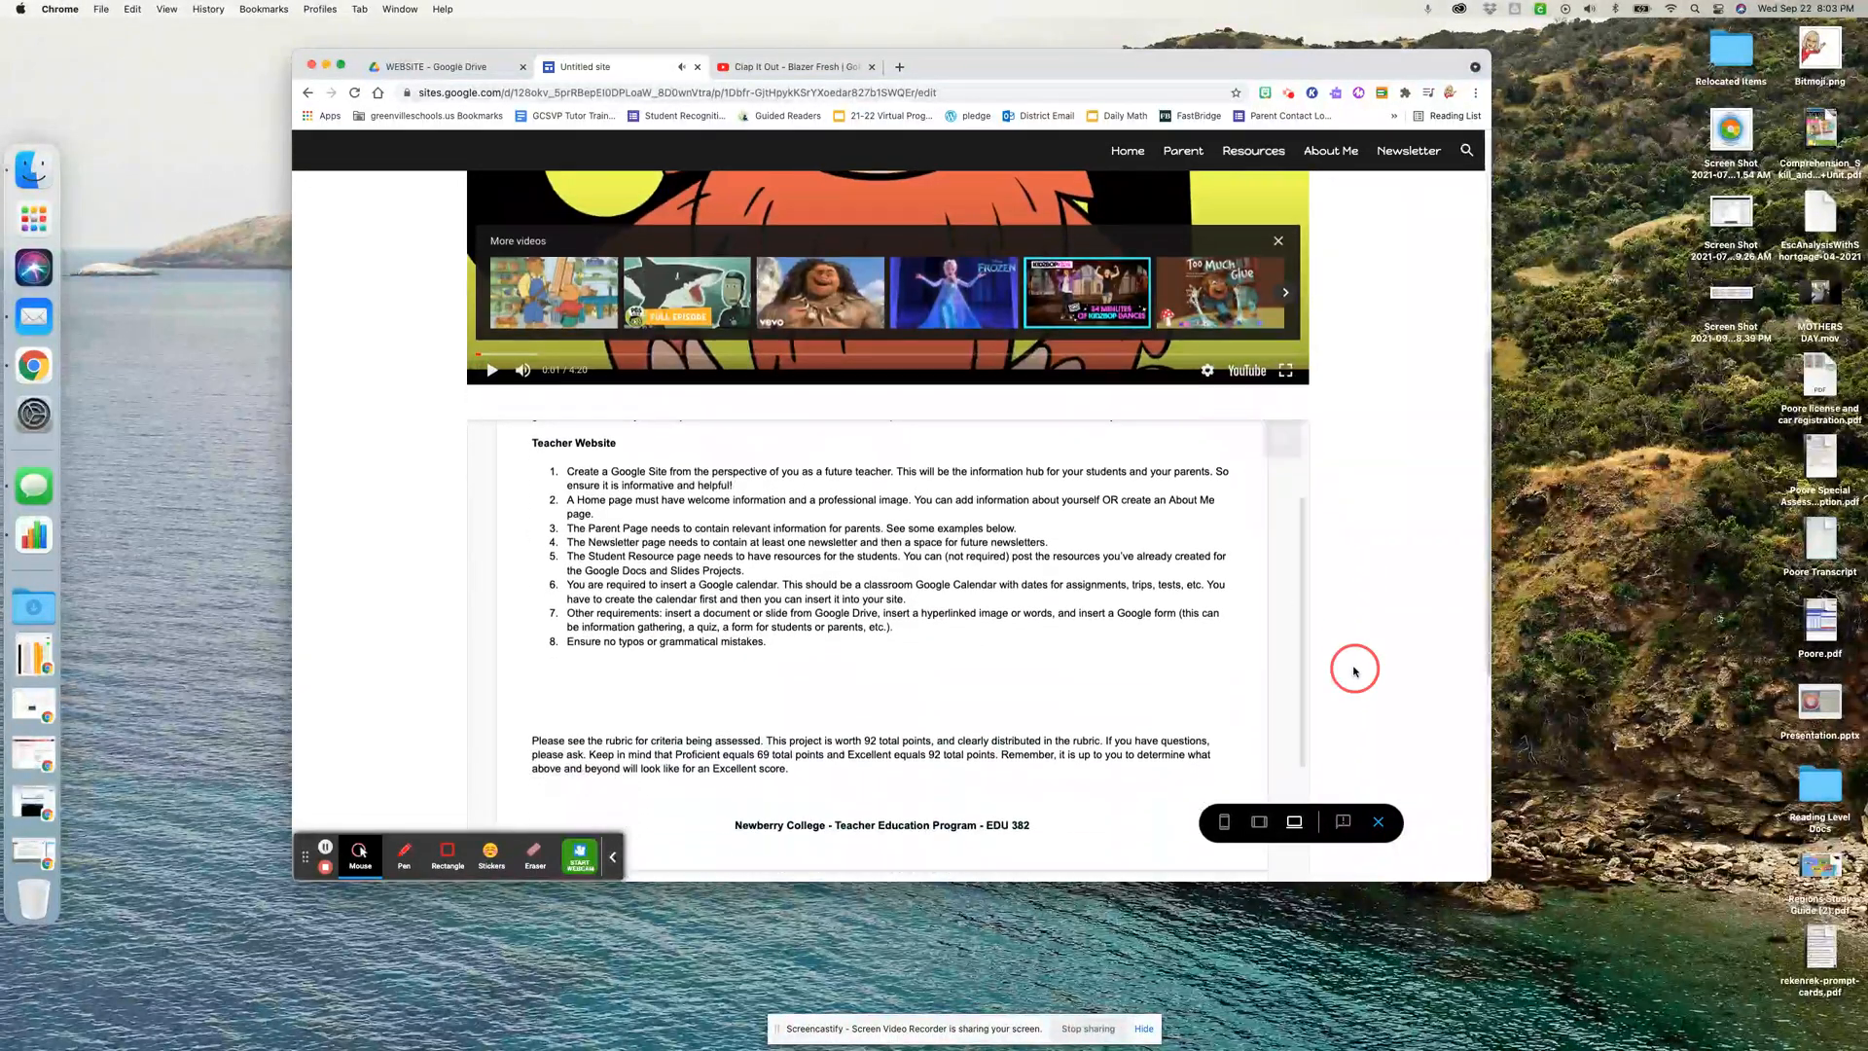
{"action": "scroll", "coordinate": [905, 499], "scroll_direction": "up", "scroll_amount": 4}
{"action": "scroll", "coordinate": [905, 499], "scroll_direction": "down", "scroll_amount": 10}
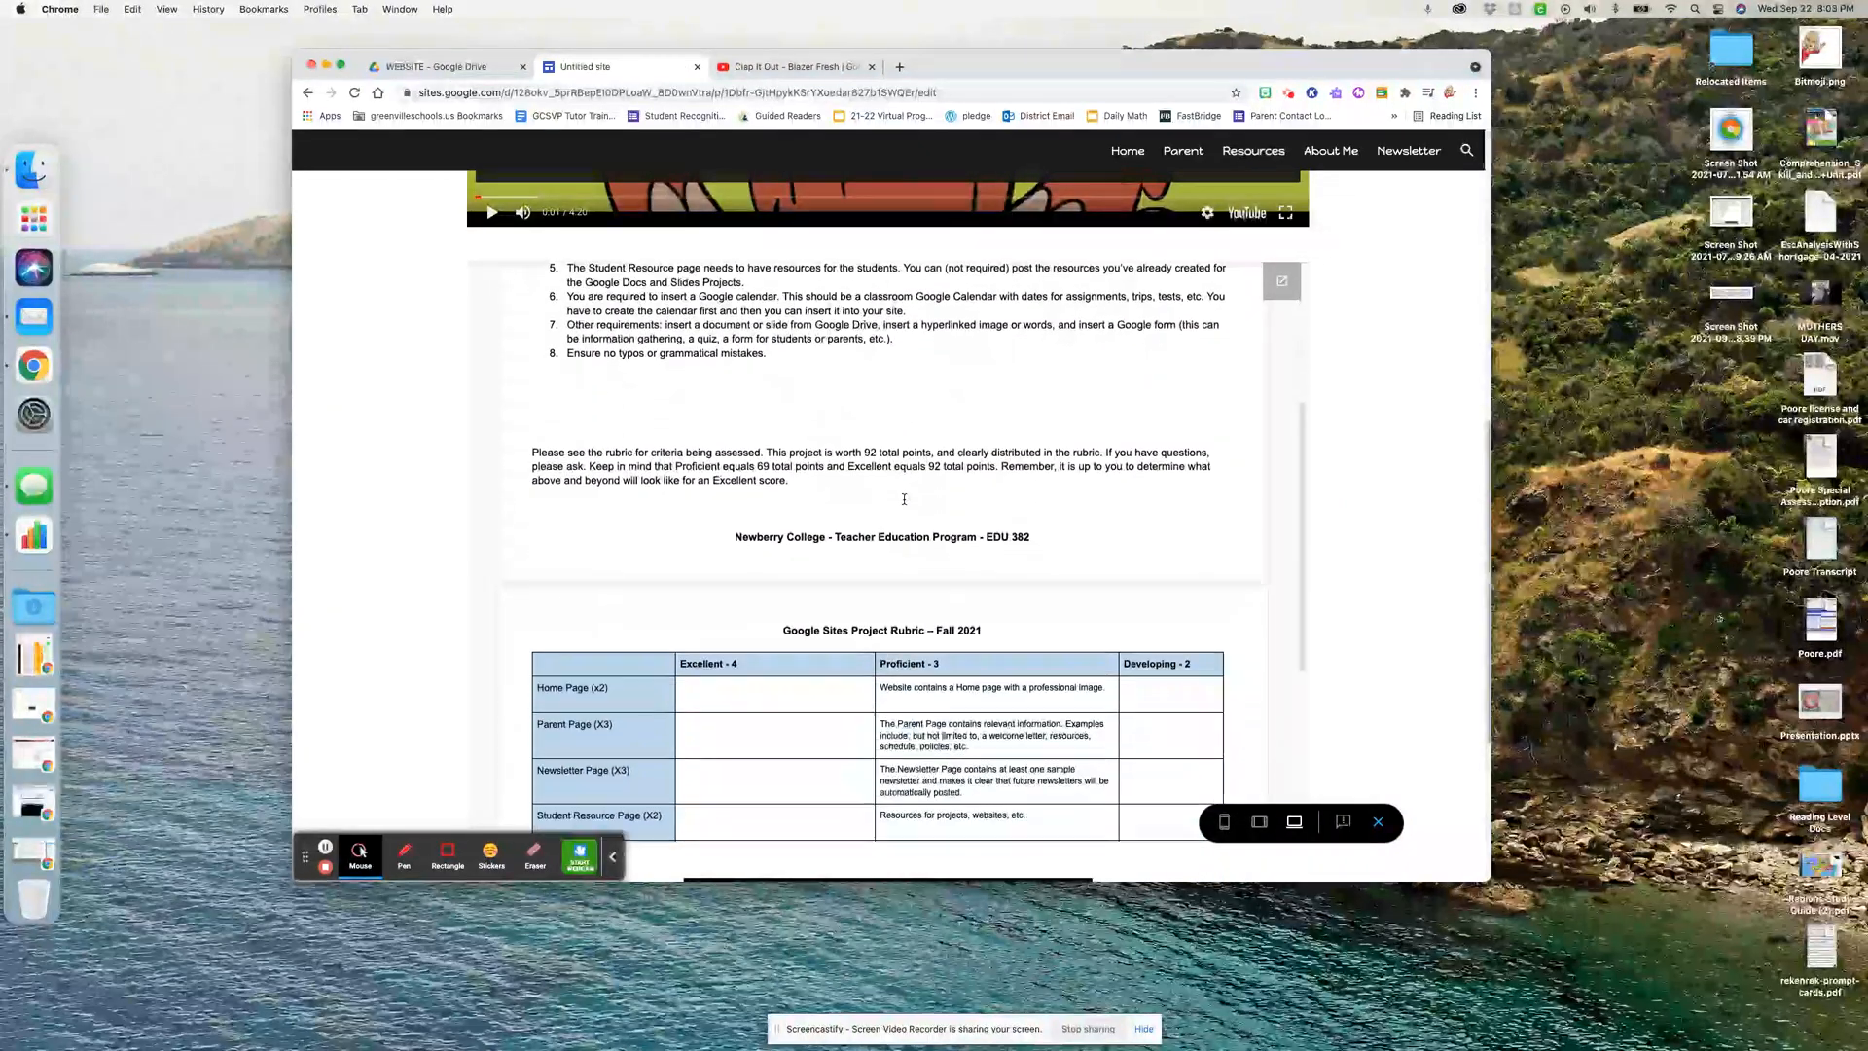
{"action": "scroll", "coordinate": [903, 498], "scroll_direction": "up", "scroll_amount": 10}
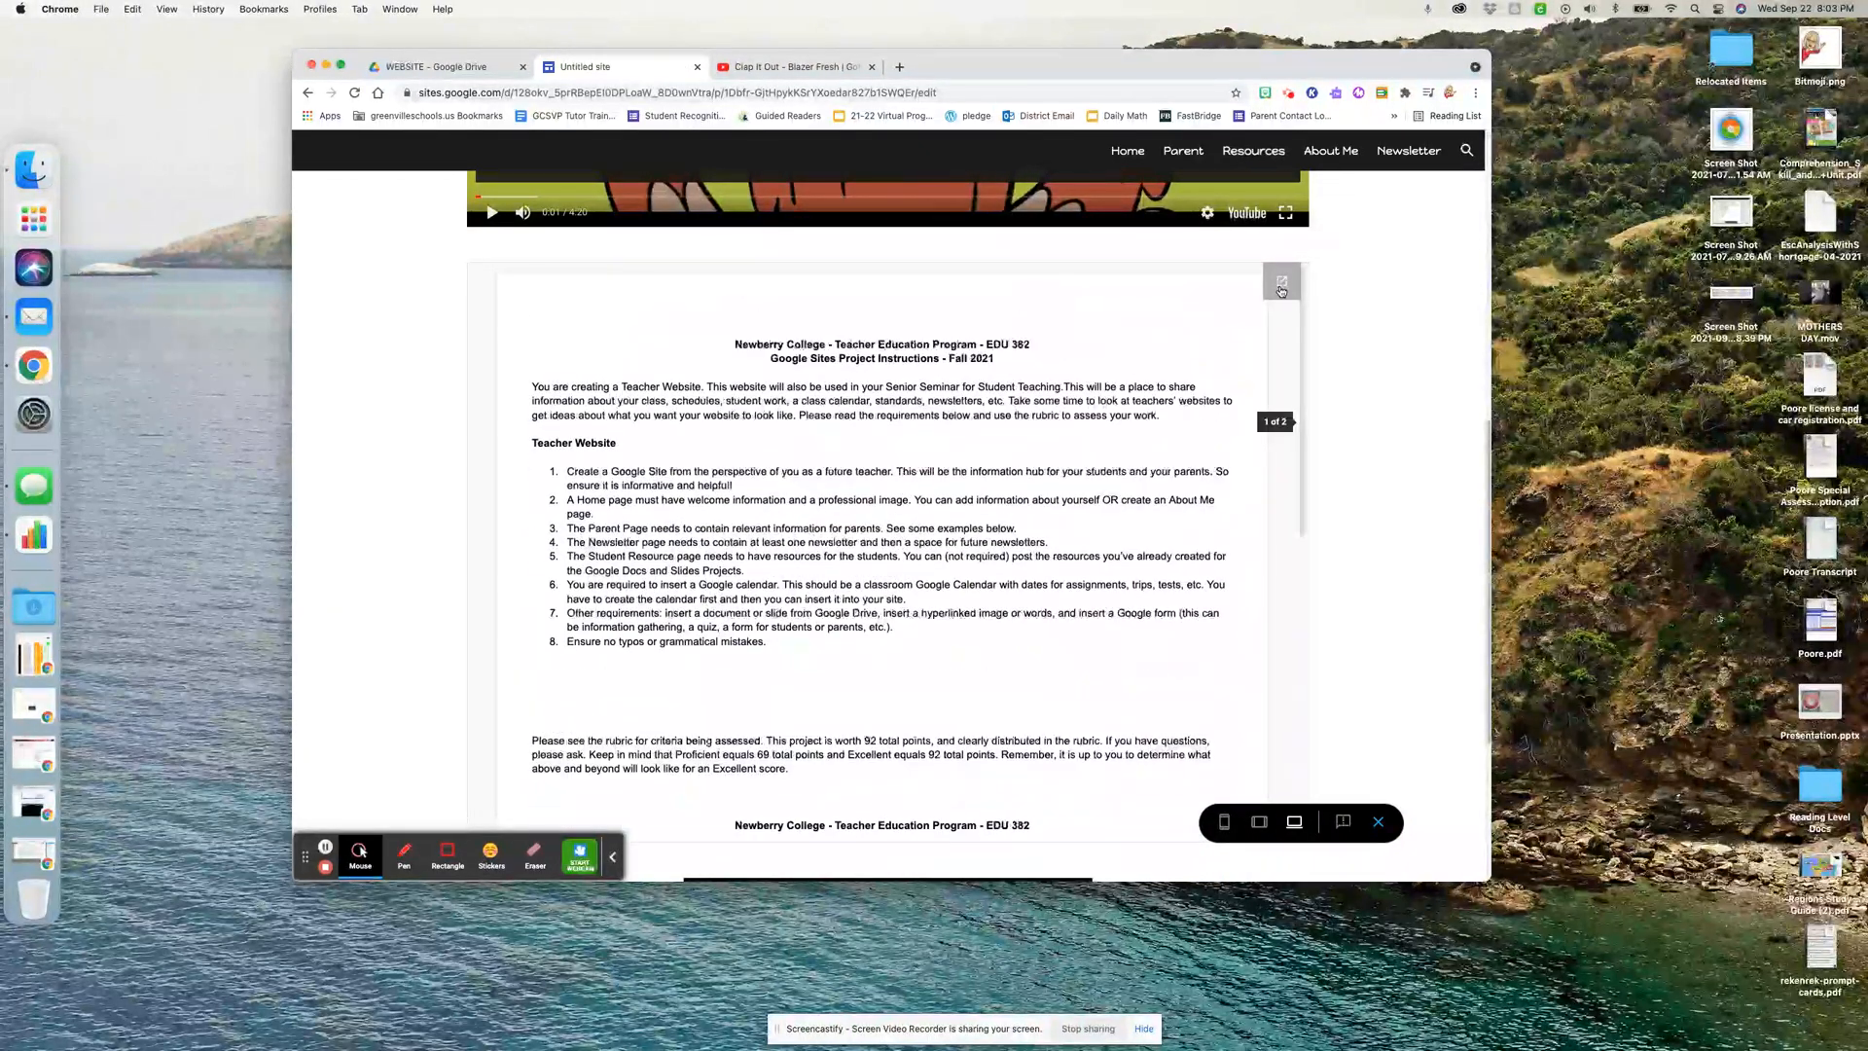
{"action": "scroll", "coordinate": [1339, 571], "scroll_direction": "down", "scroll_amount": 4}
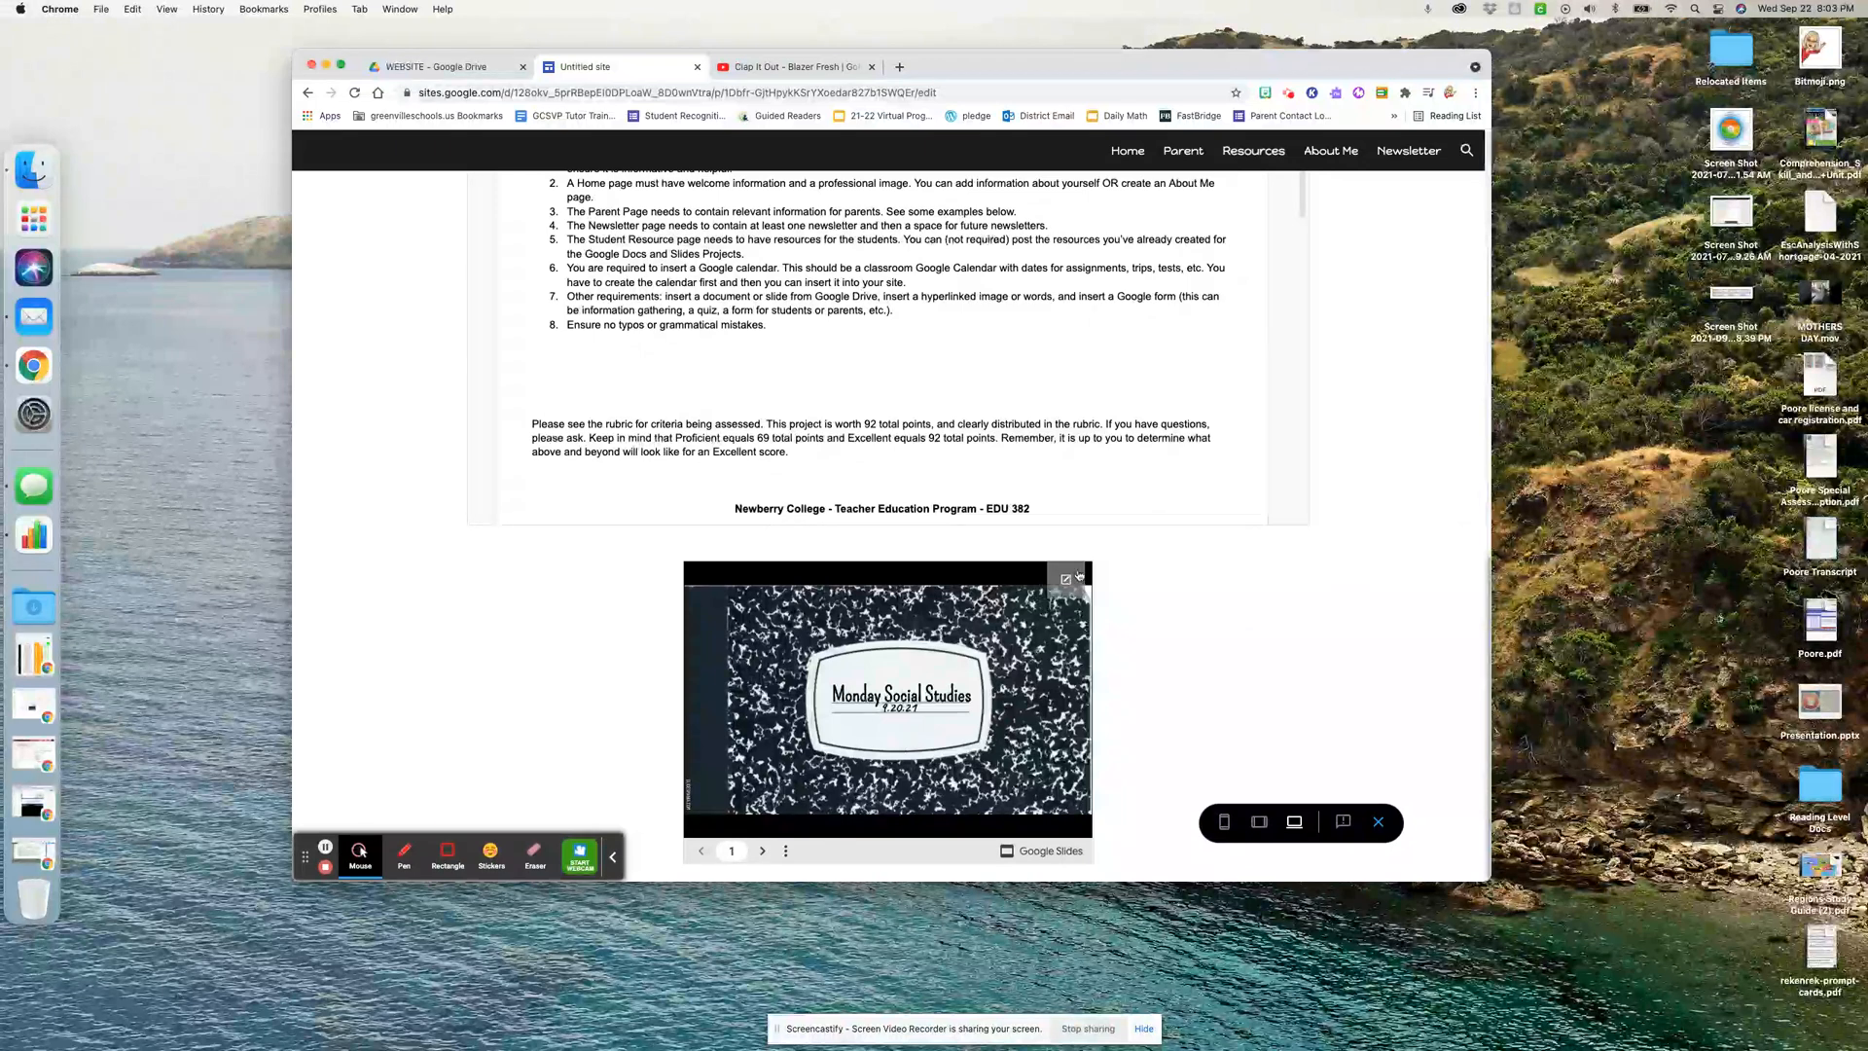
Page through the embedded Monday Social Studies slides to slide 6, return to slide 1, and exit the preview
{"action": "left_click", "coordinate": [762, 853]}
{"action": "left_click", "coordinate": [763, 852]}
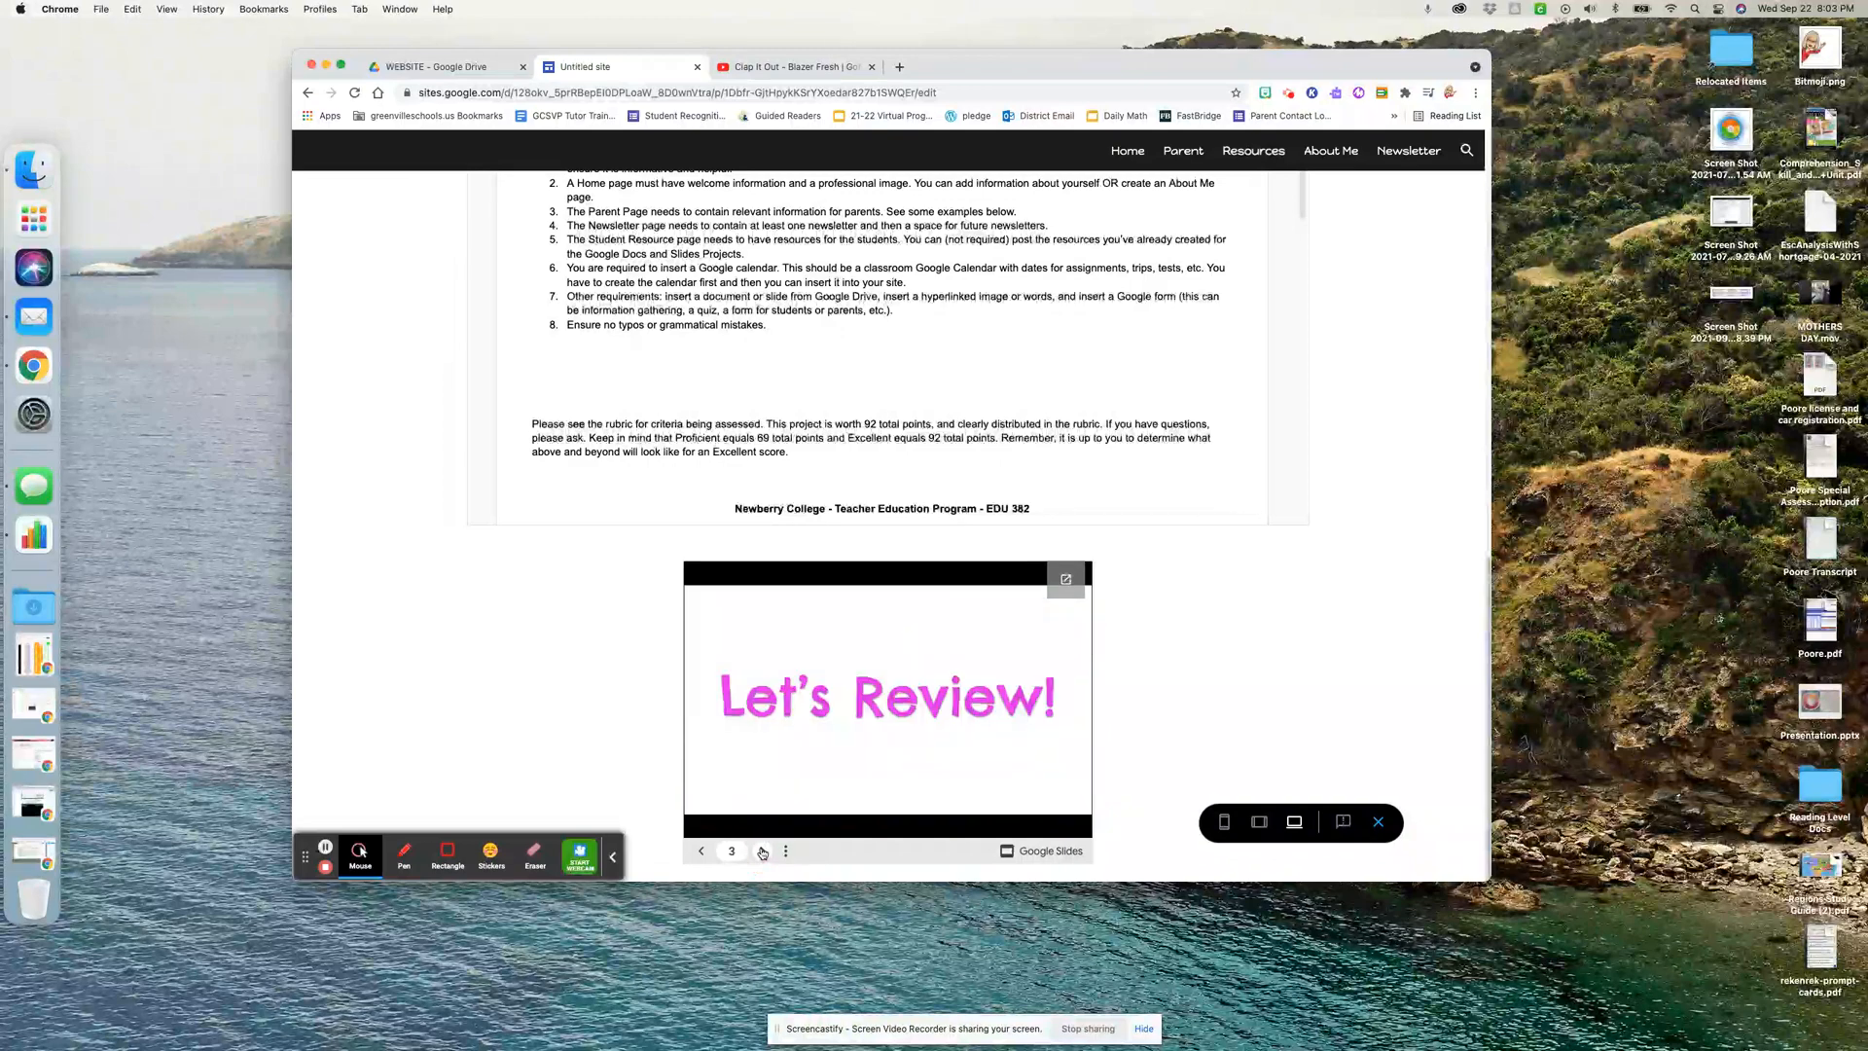
{"action": "left_click", "coordinate": [762, 852]}
{"action": "left_click", "coordinate": [762, 852]}
{"action": "left_click", "coordinate": [763, 852]}
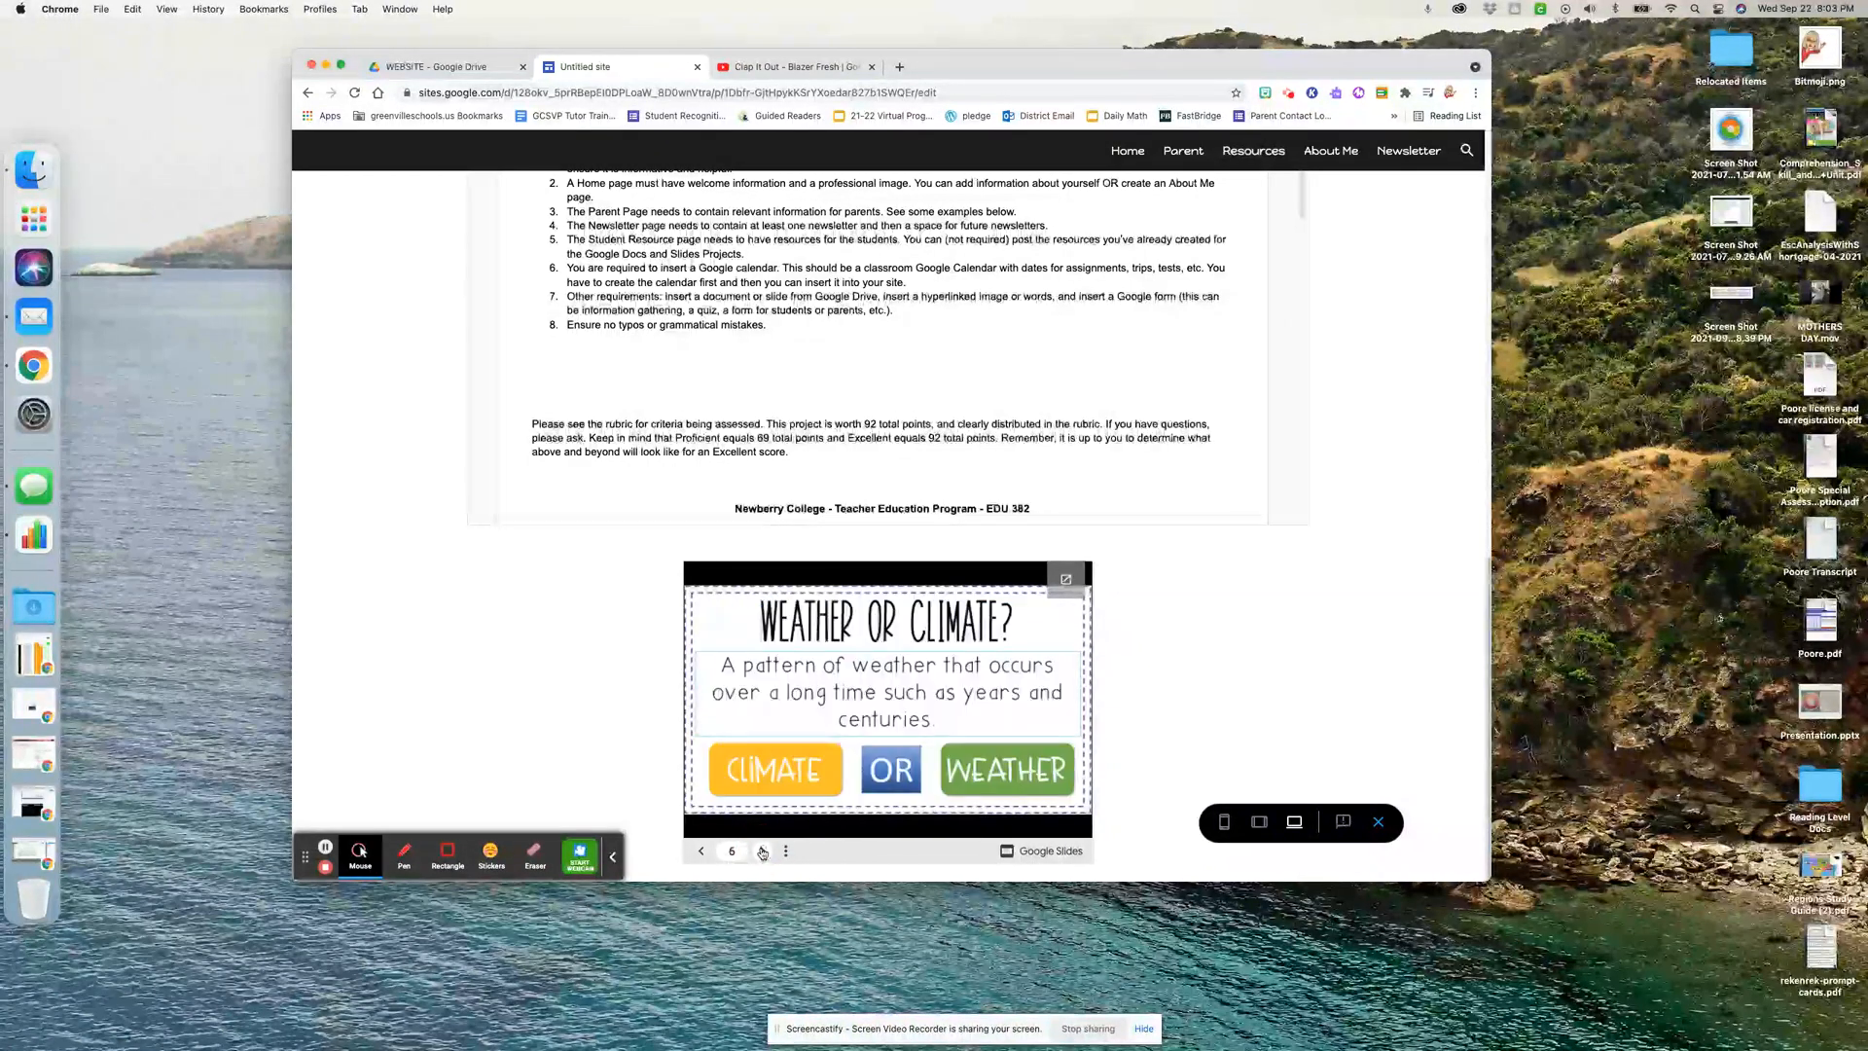
{"action": "left_click", "coordinate": [697, 852]}
{"action": "left_click", "coordinate": [697, 852]}
{"action": "left_click", "coordinate": [697, 852]}
{"action": "left_click", "coordinate": [697, 852]}
{"action": "left_click", "coordinate": [697, 852]}
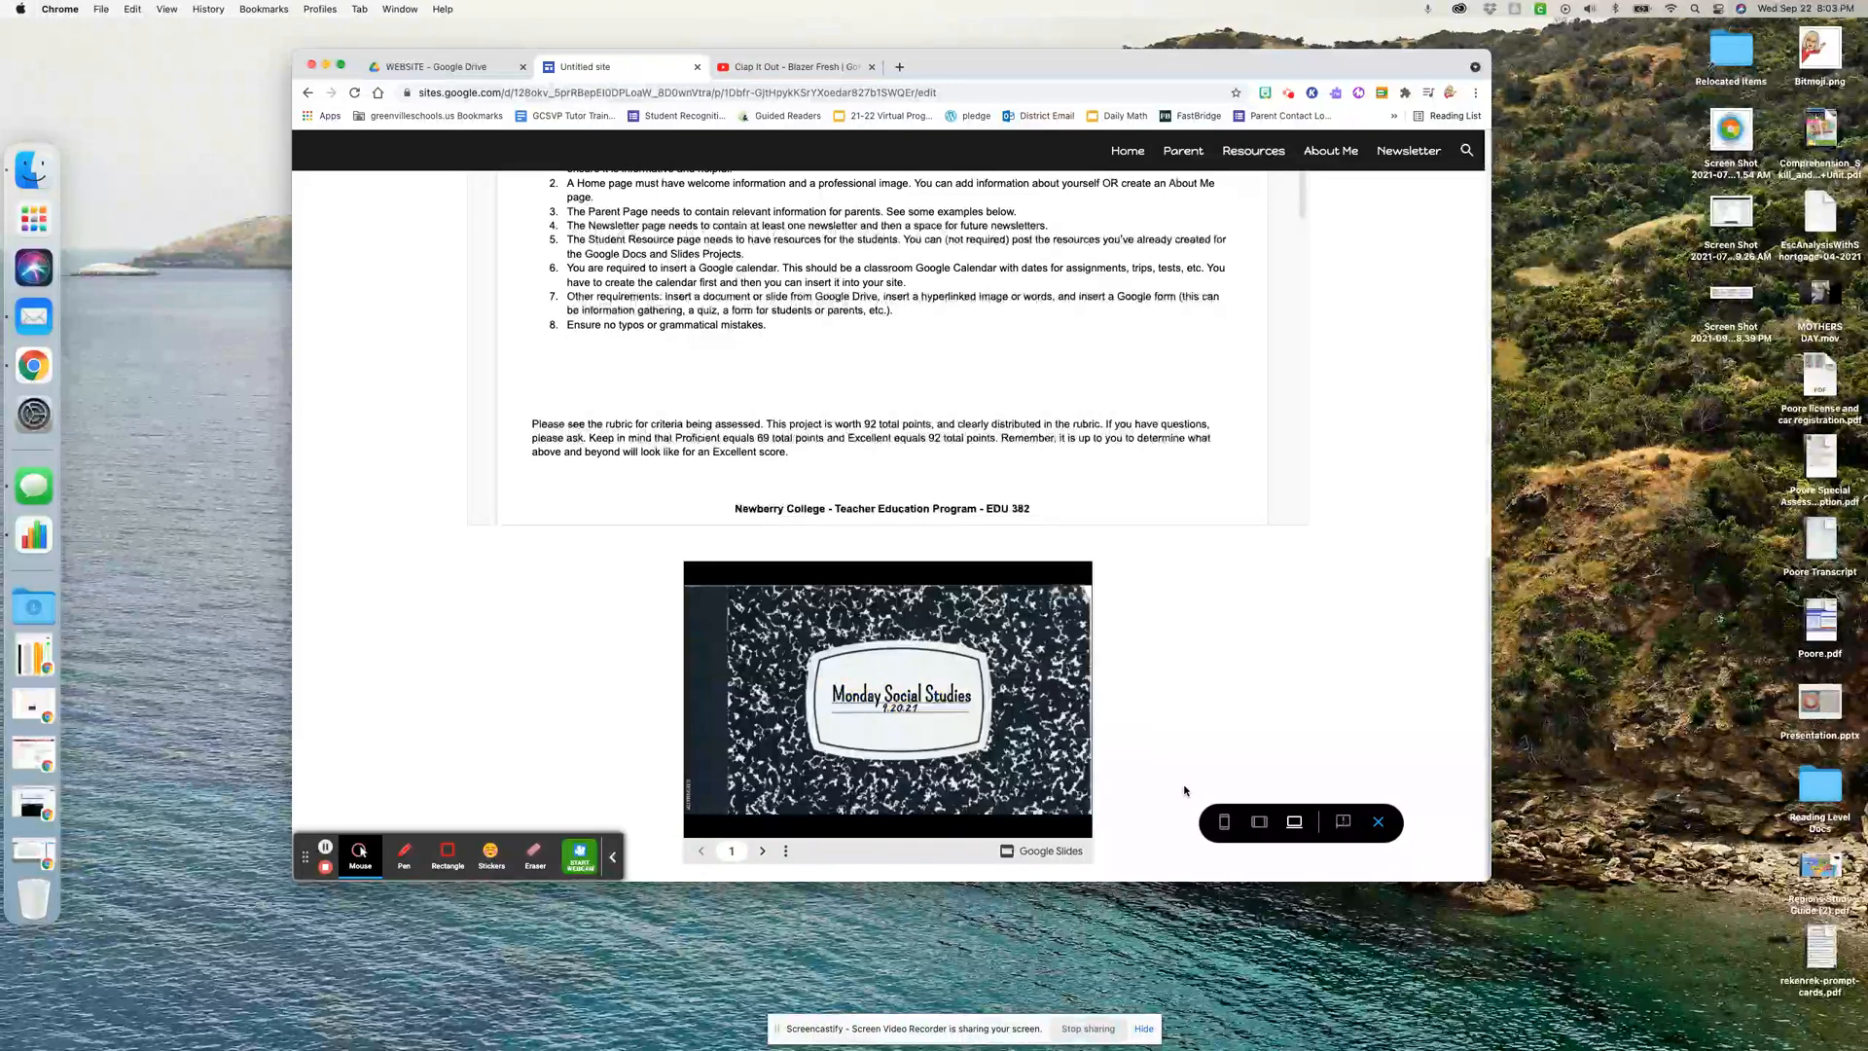
{"action": "left_click", "coordinate": [1379, 823]}
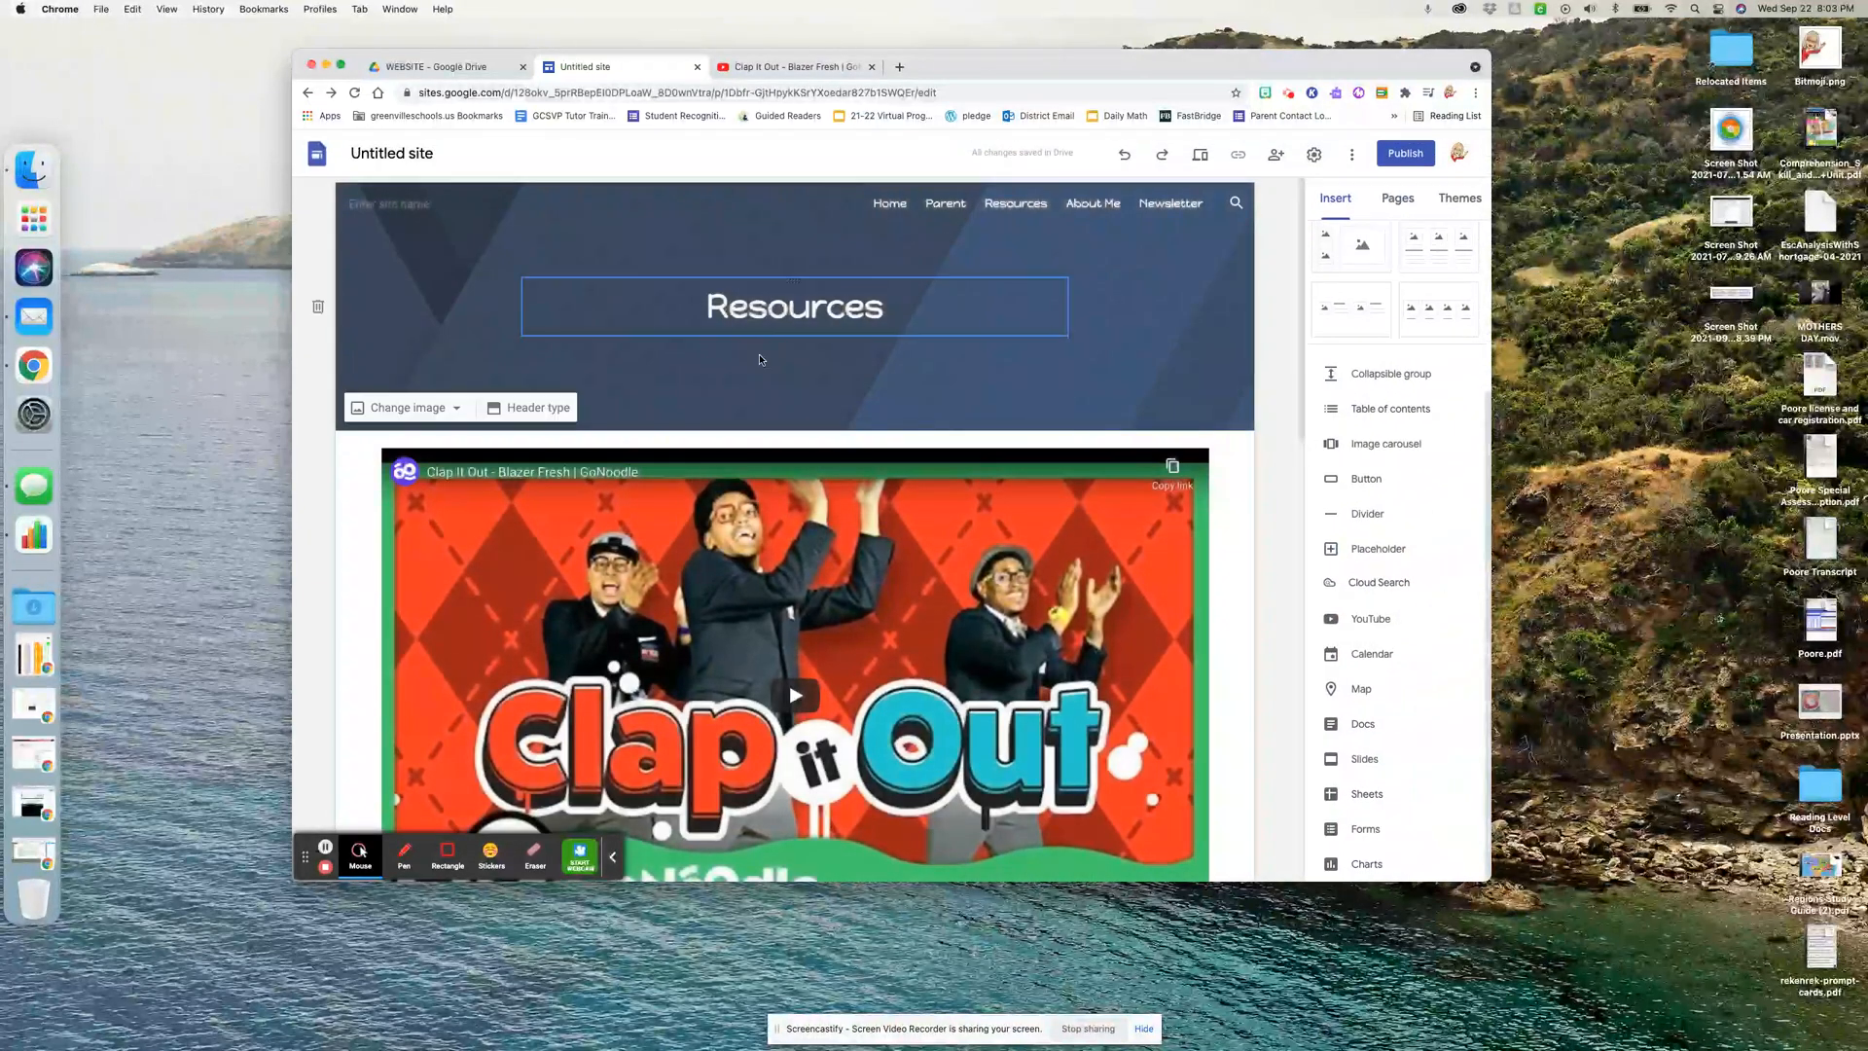
Insert the "Reading Quiz #3" form below the Monday Social Studies slides and center it in its section
{"action": "scroll", "coordinate": [921, 585], "scroll_direction": "down", "scroll_amount": 2}
{"action": "scroll", "coordinate": [920, 584], "scroll_direction": "down", "scroll_amount": 10}
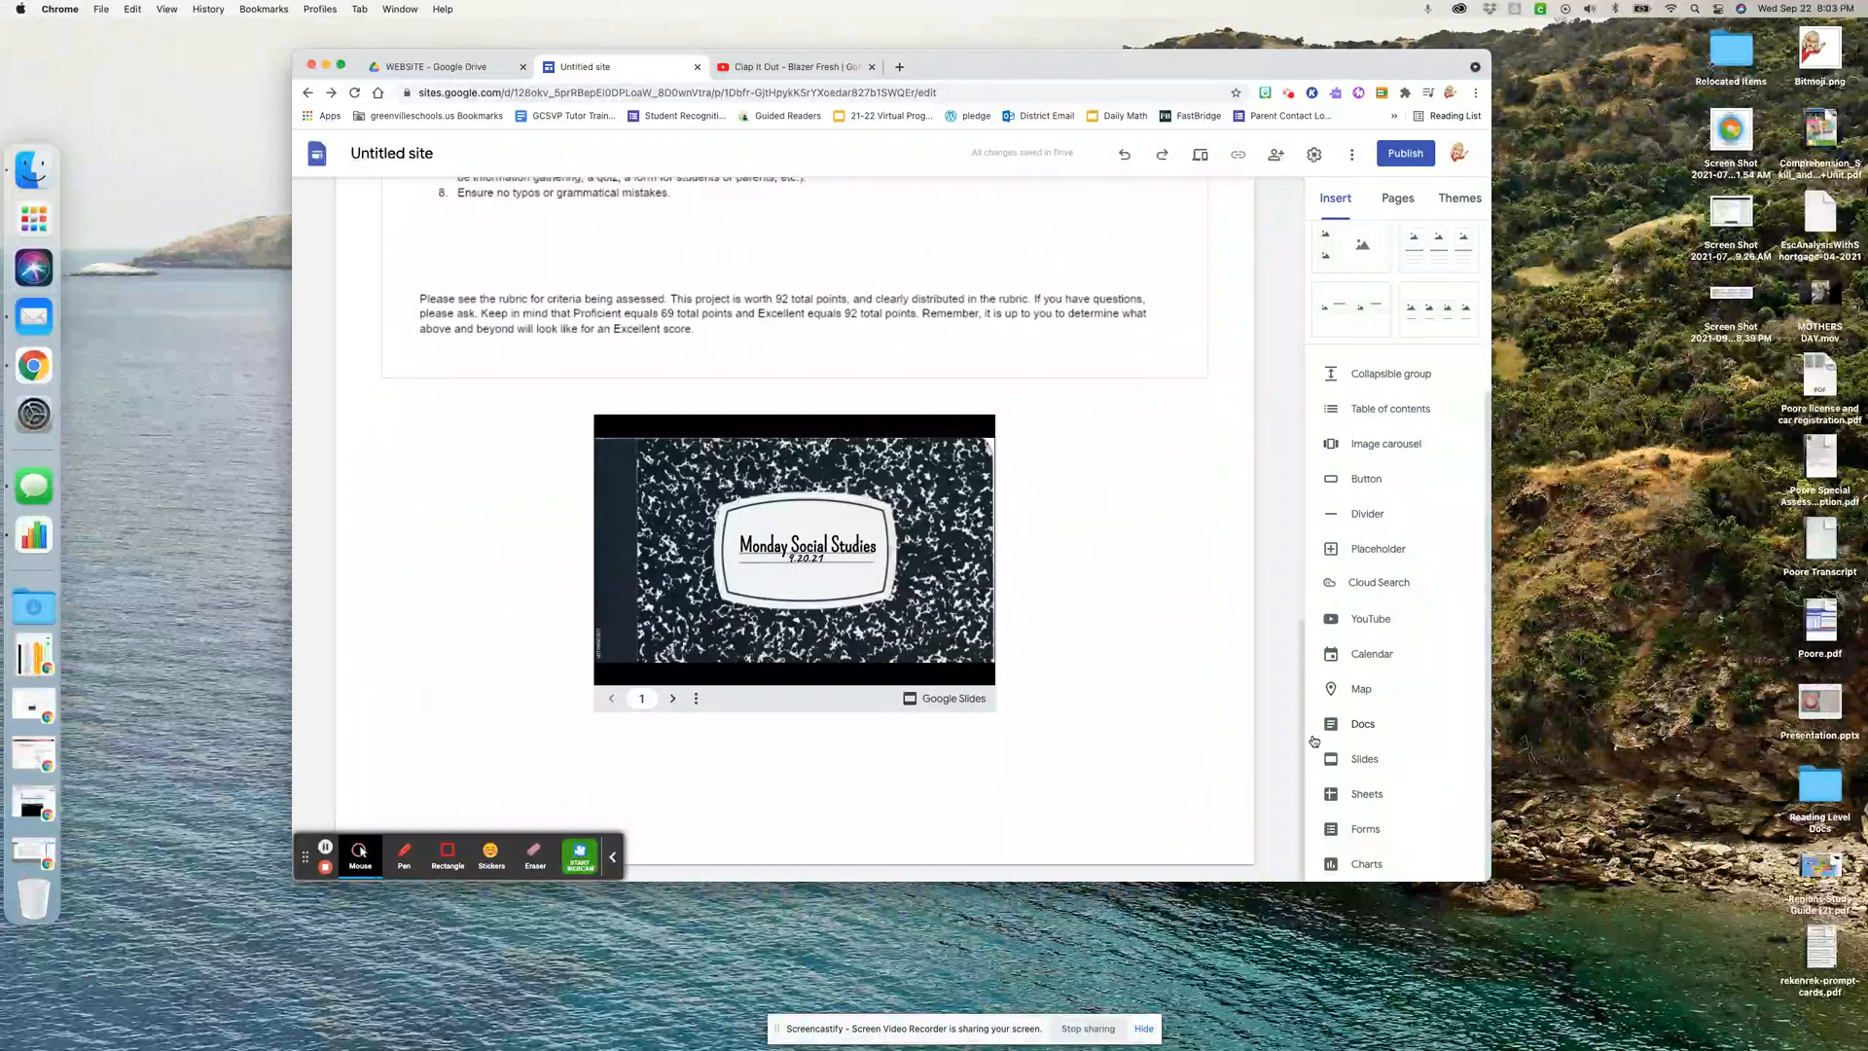
{"action": "left_click", "coordinate": [897, 752]}
{"action": "left_click", "coordinate": [913, 781]}
{"action": "left_click", "coordinate": [973, 816]}
{"action": "left_click", "coordinate": [953, 740]}
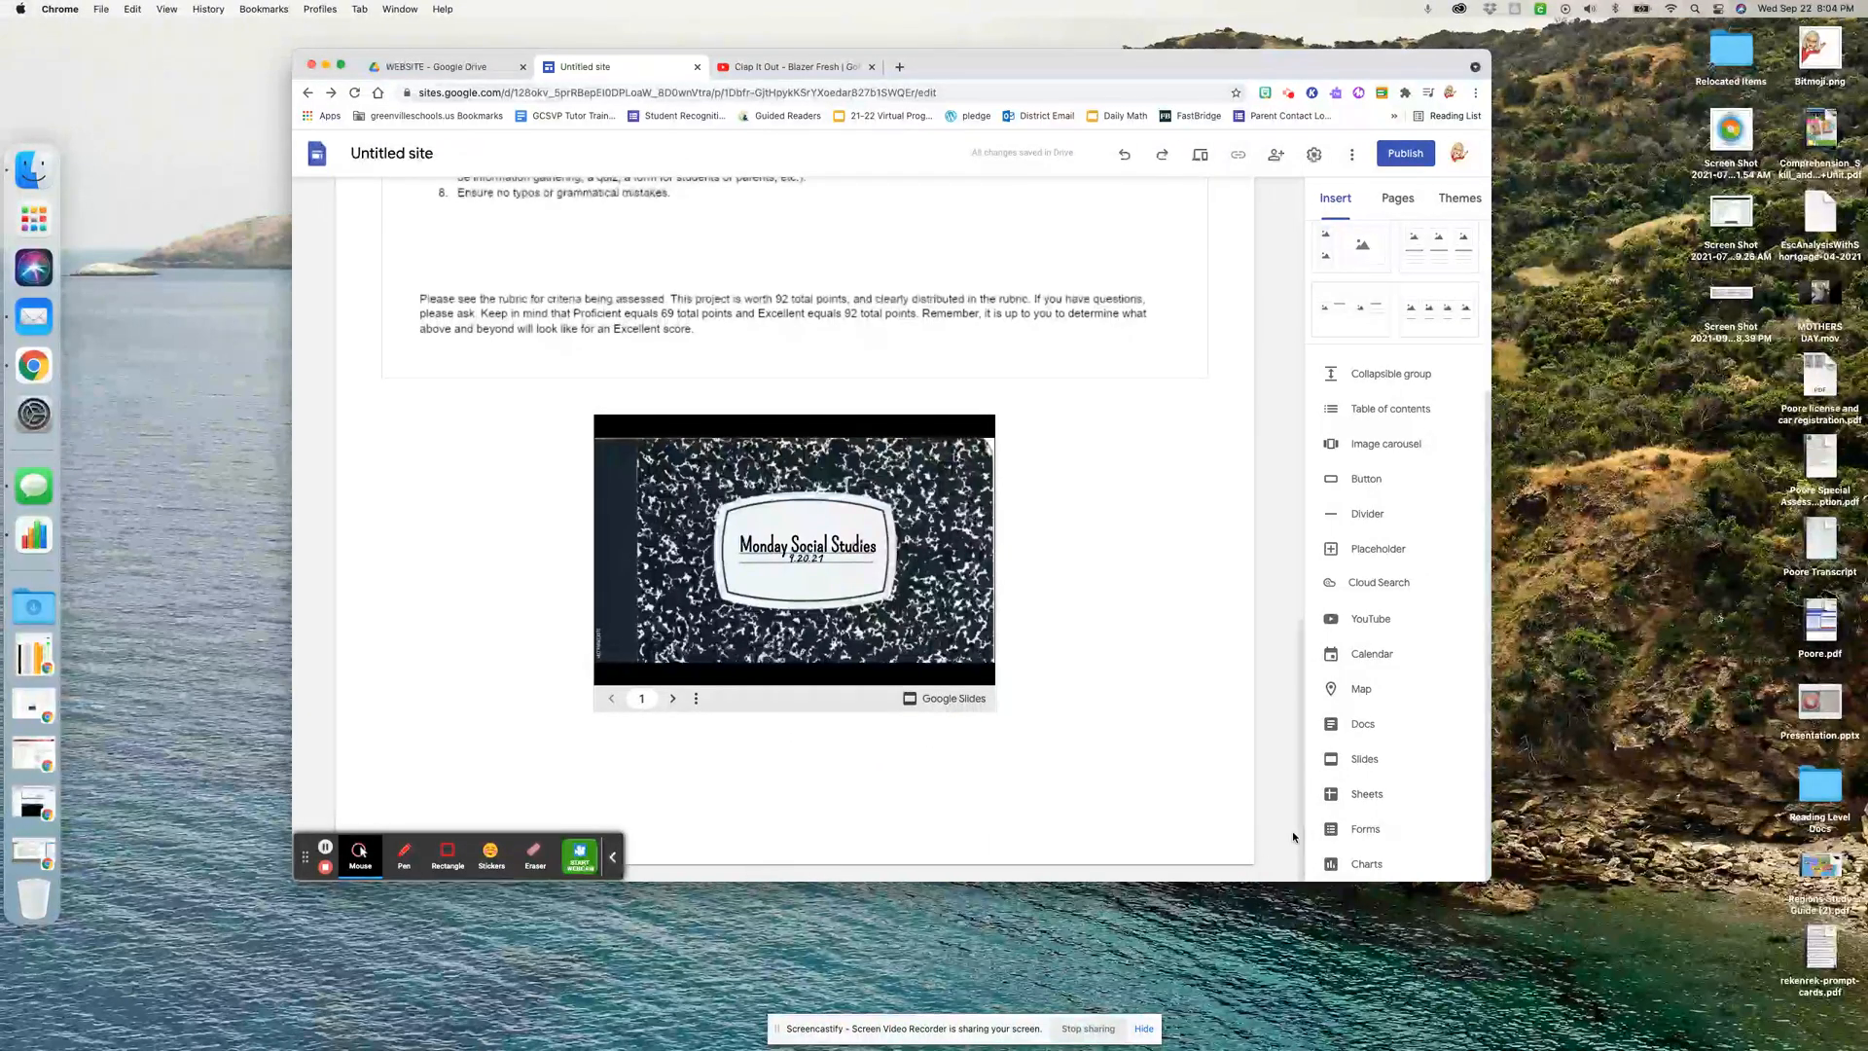
{"action": "left_click", "coordinate": [1362, 829]}
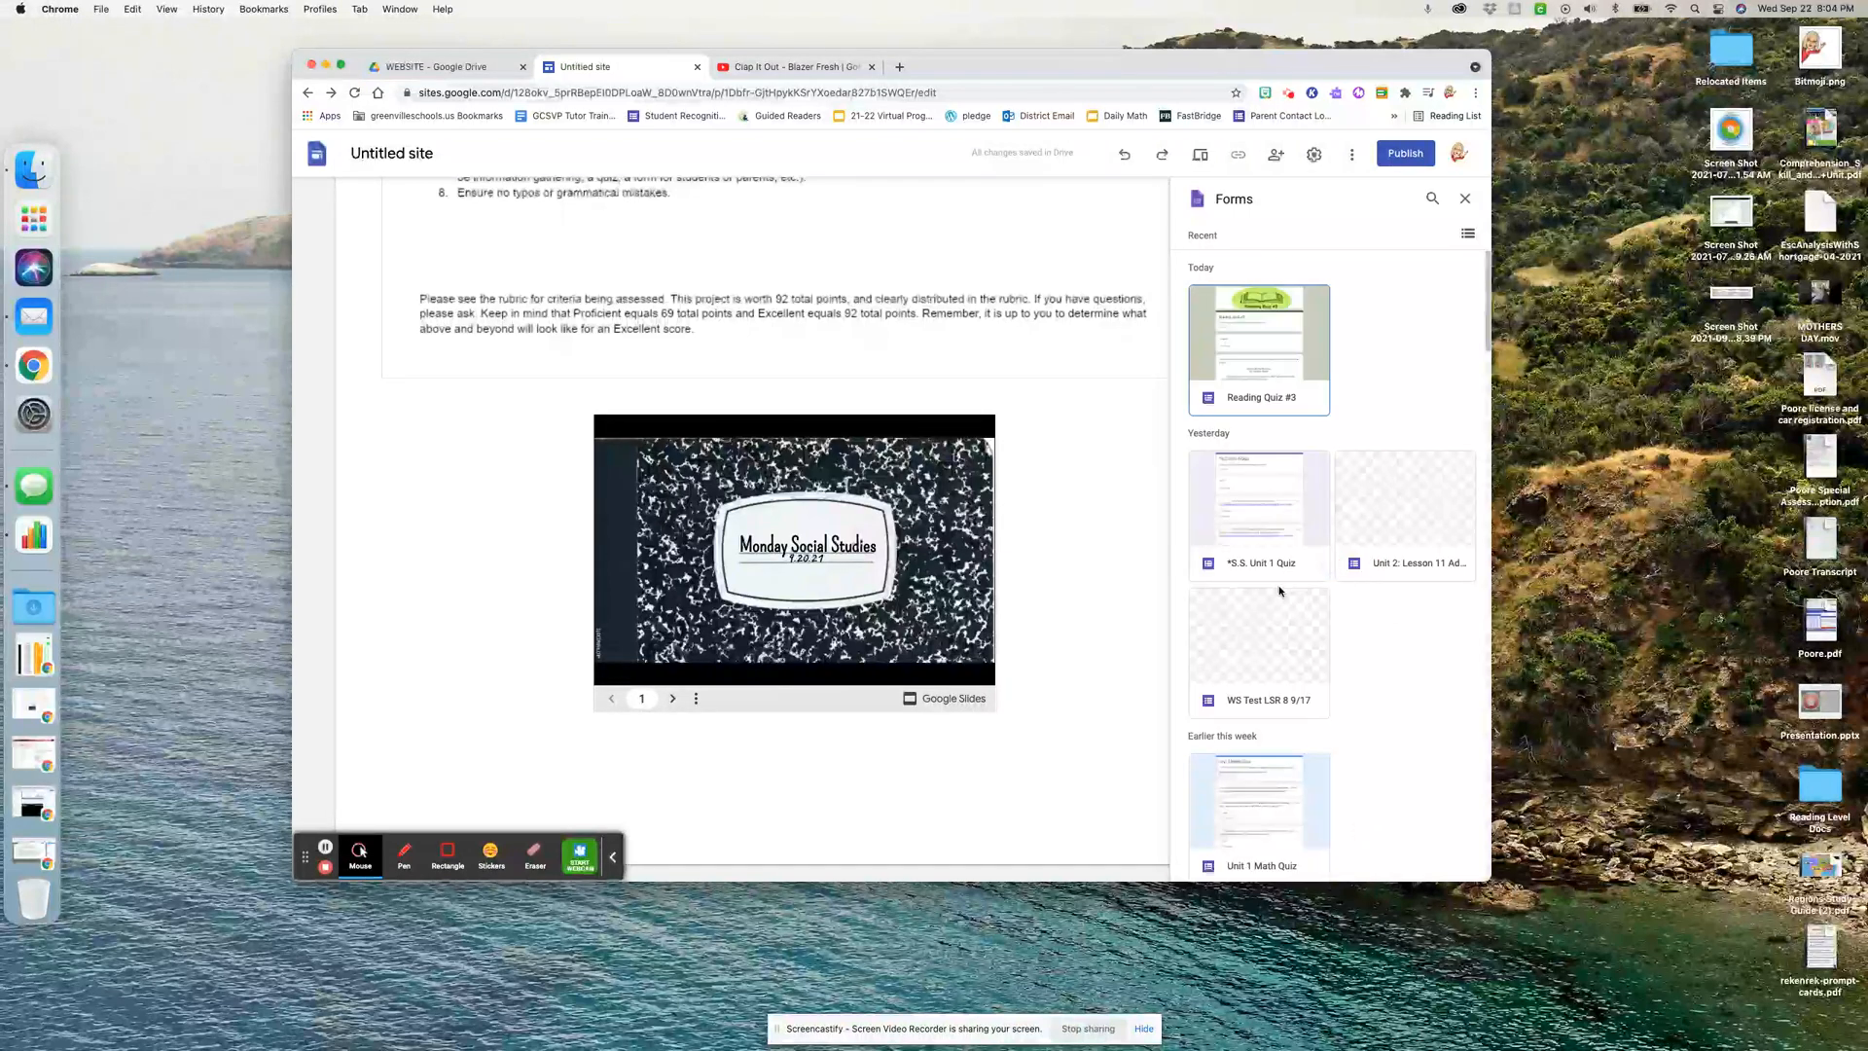
{"action": "left_click", "coordinate": [1255, 345]}
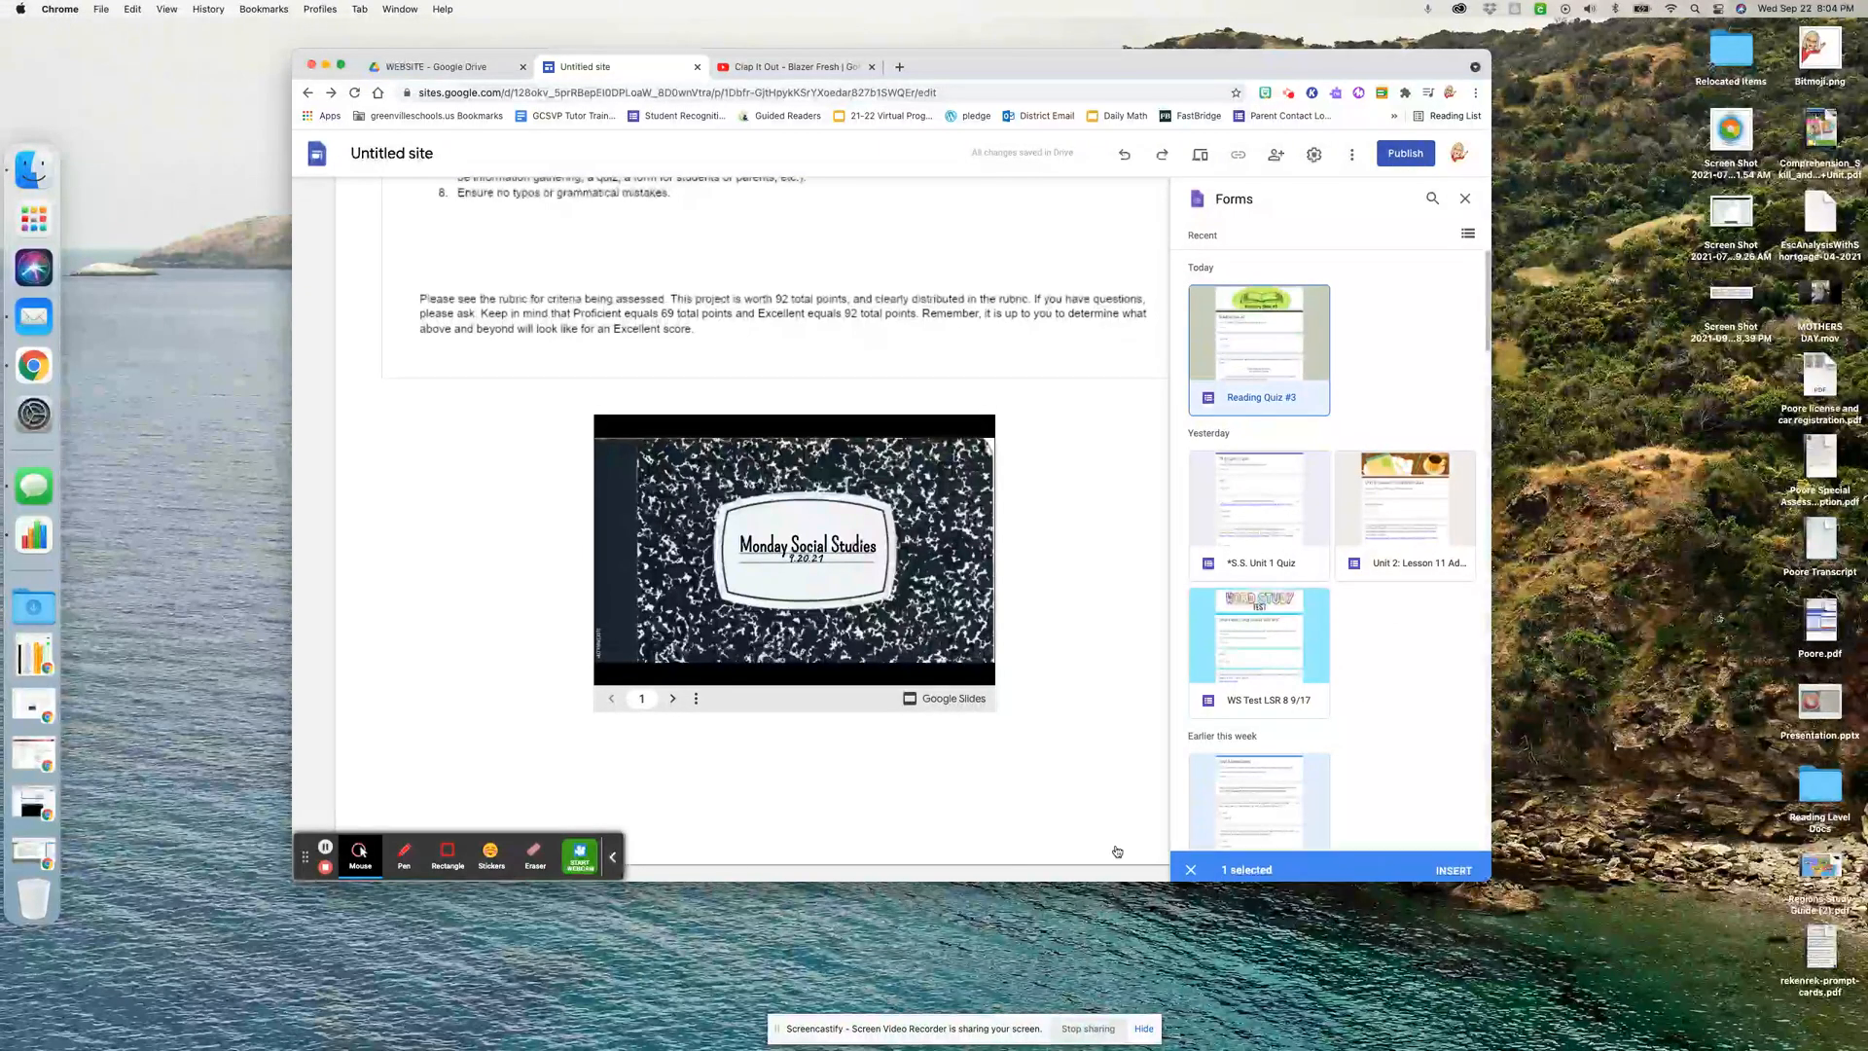
{"action": "left_click", "coordinate": [1457, 863]}
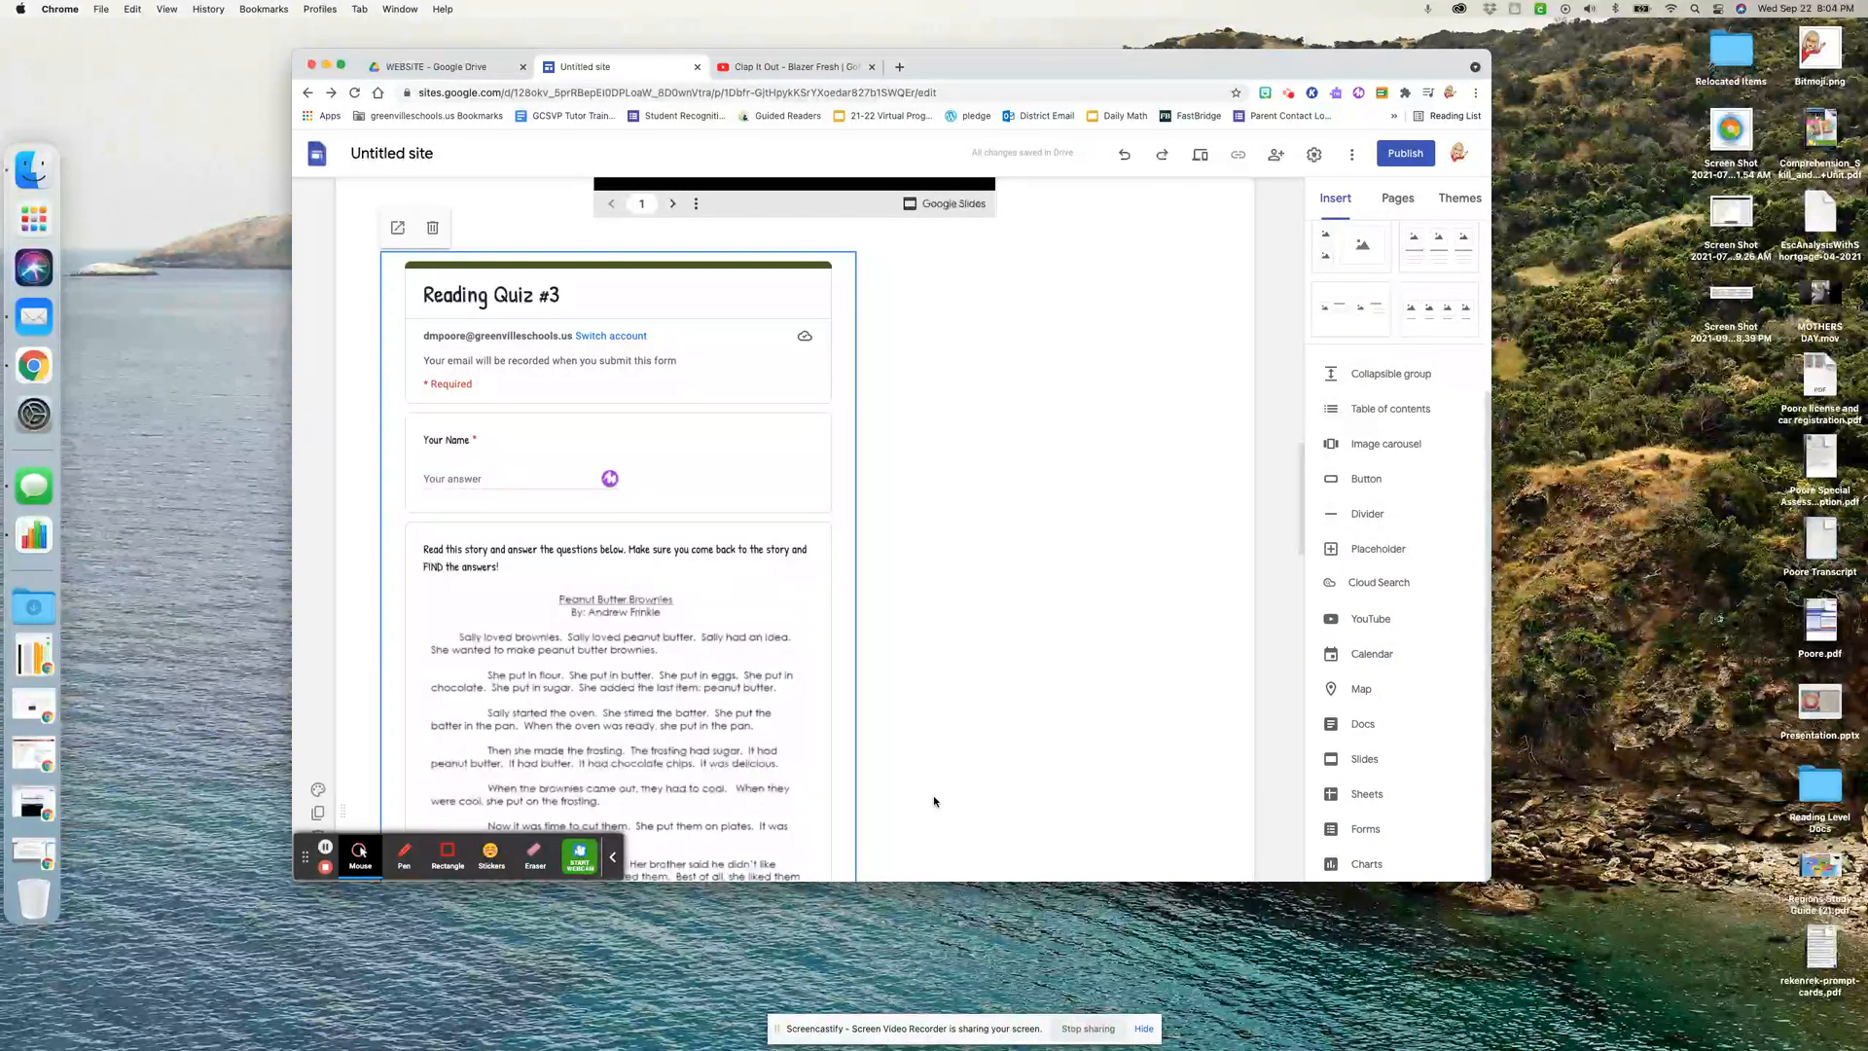
{"action": "left_click_drag", "start_coordinate": [666, 646], "coordinate": [823, 642]}
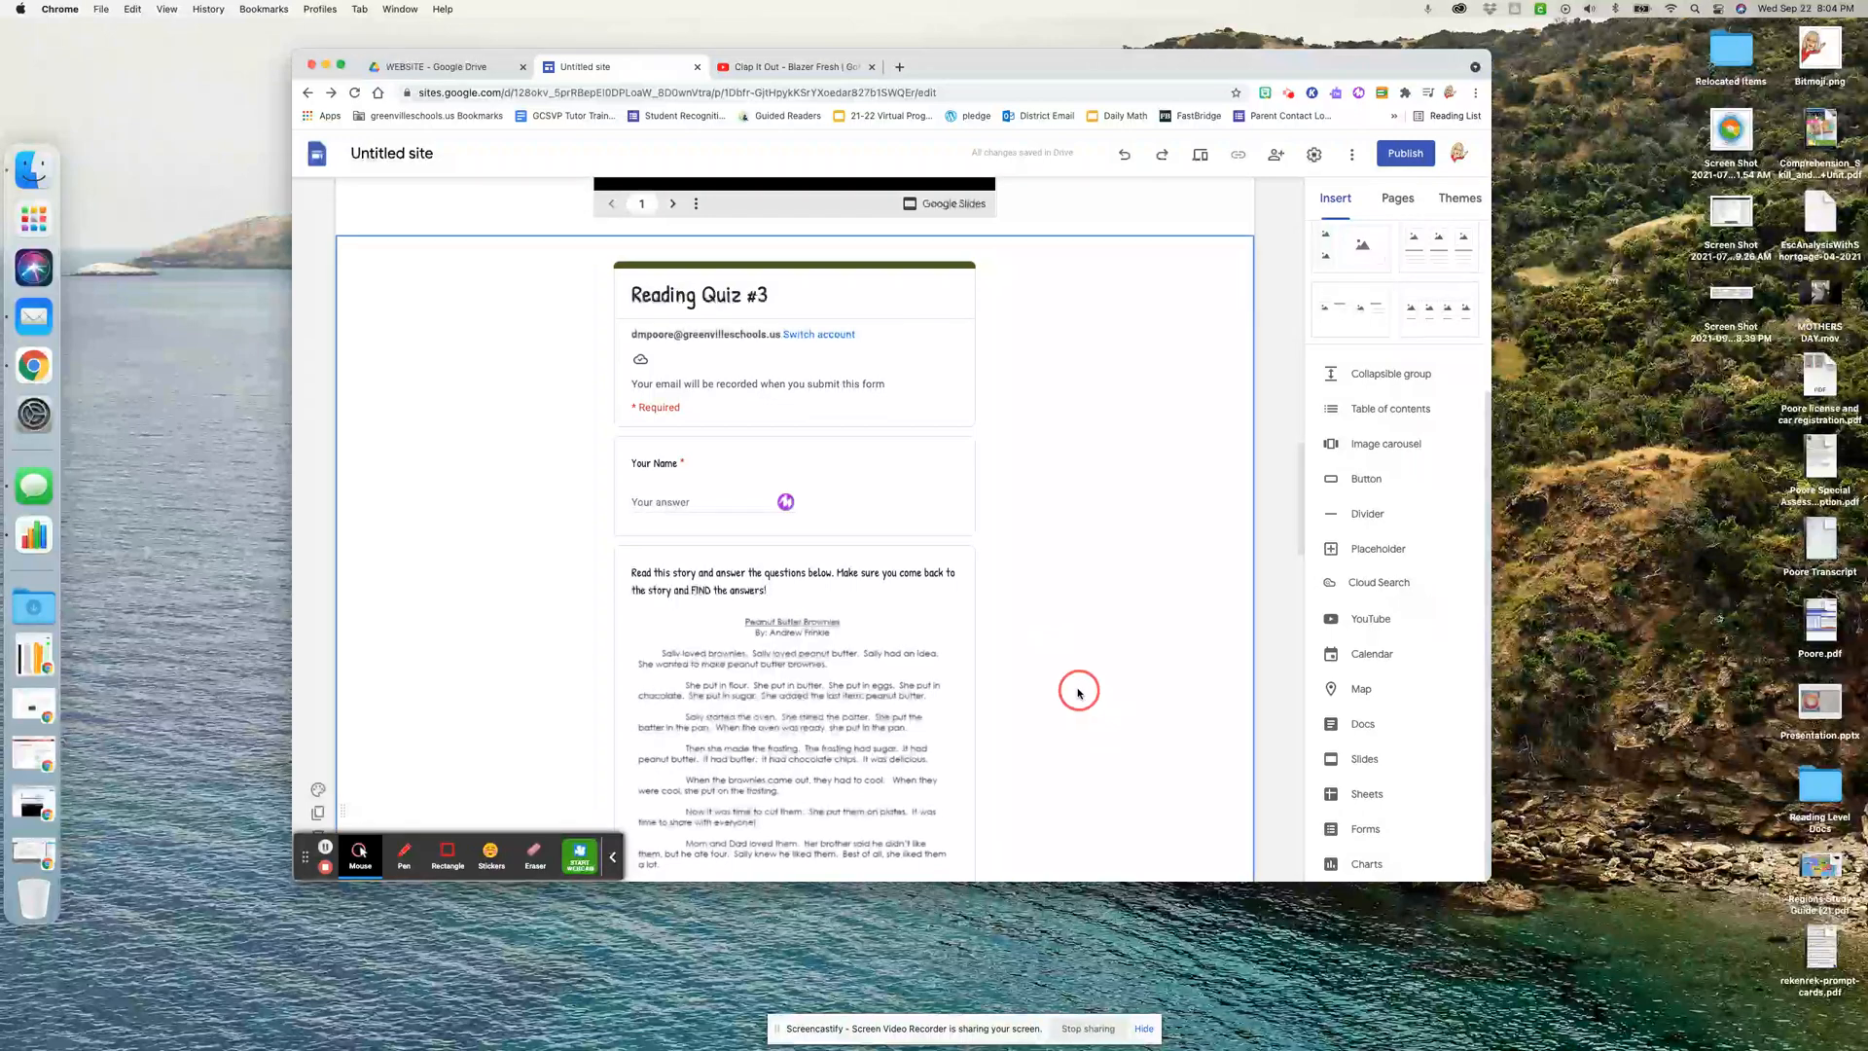
Preview the Resources page, examine the embedded Reading Quiz #3 from its name field through question 10, and exit the preview
{"action": "scroll", "coordinate": [1075, 681], "scroll_direction": "down", "scroll_amount": 10}
{"action": "scroll", "coordinate": [1077, 693], "scroll_direction": "down", "scroll_amount": 10}
{"action": "scroll", "coordinate": [1077, 693], "scroll_direction": "up", "scroll_amount": 5}
{"action": "scroll", "coordinate": [1077, 693], "scroll_direction": "up", "scroll_amount": 15}
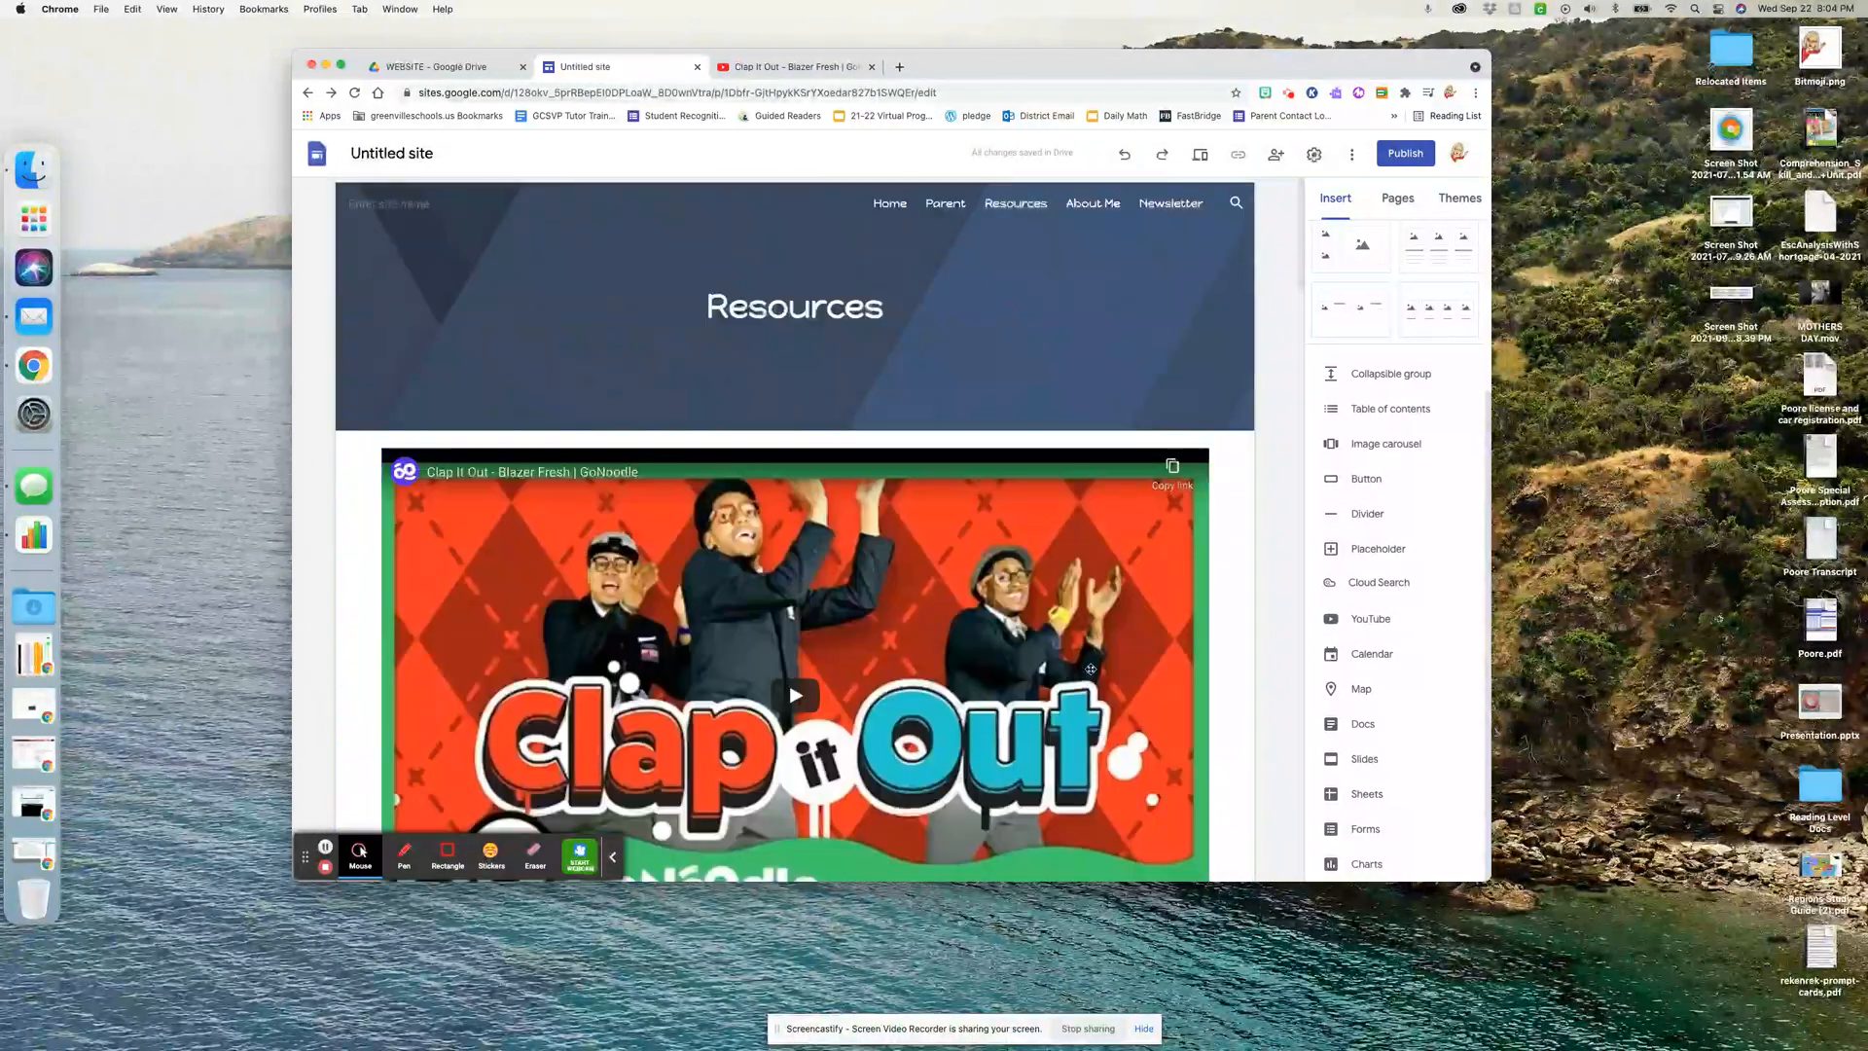
{"action": "left_click", "coordinate": [1200, 154]}
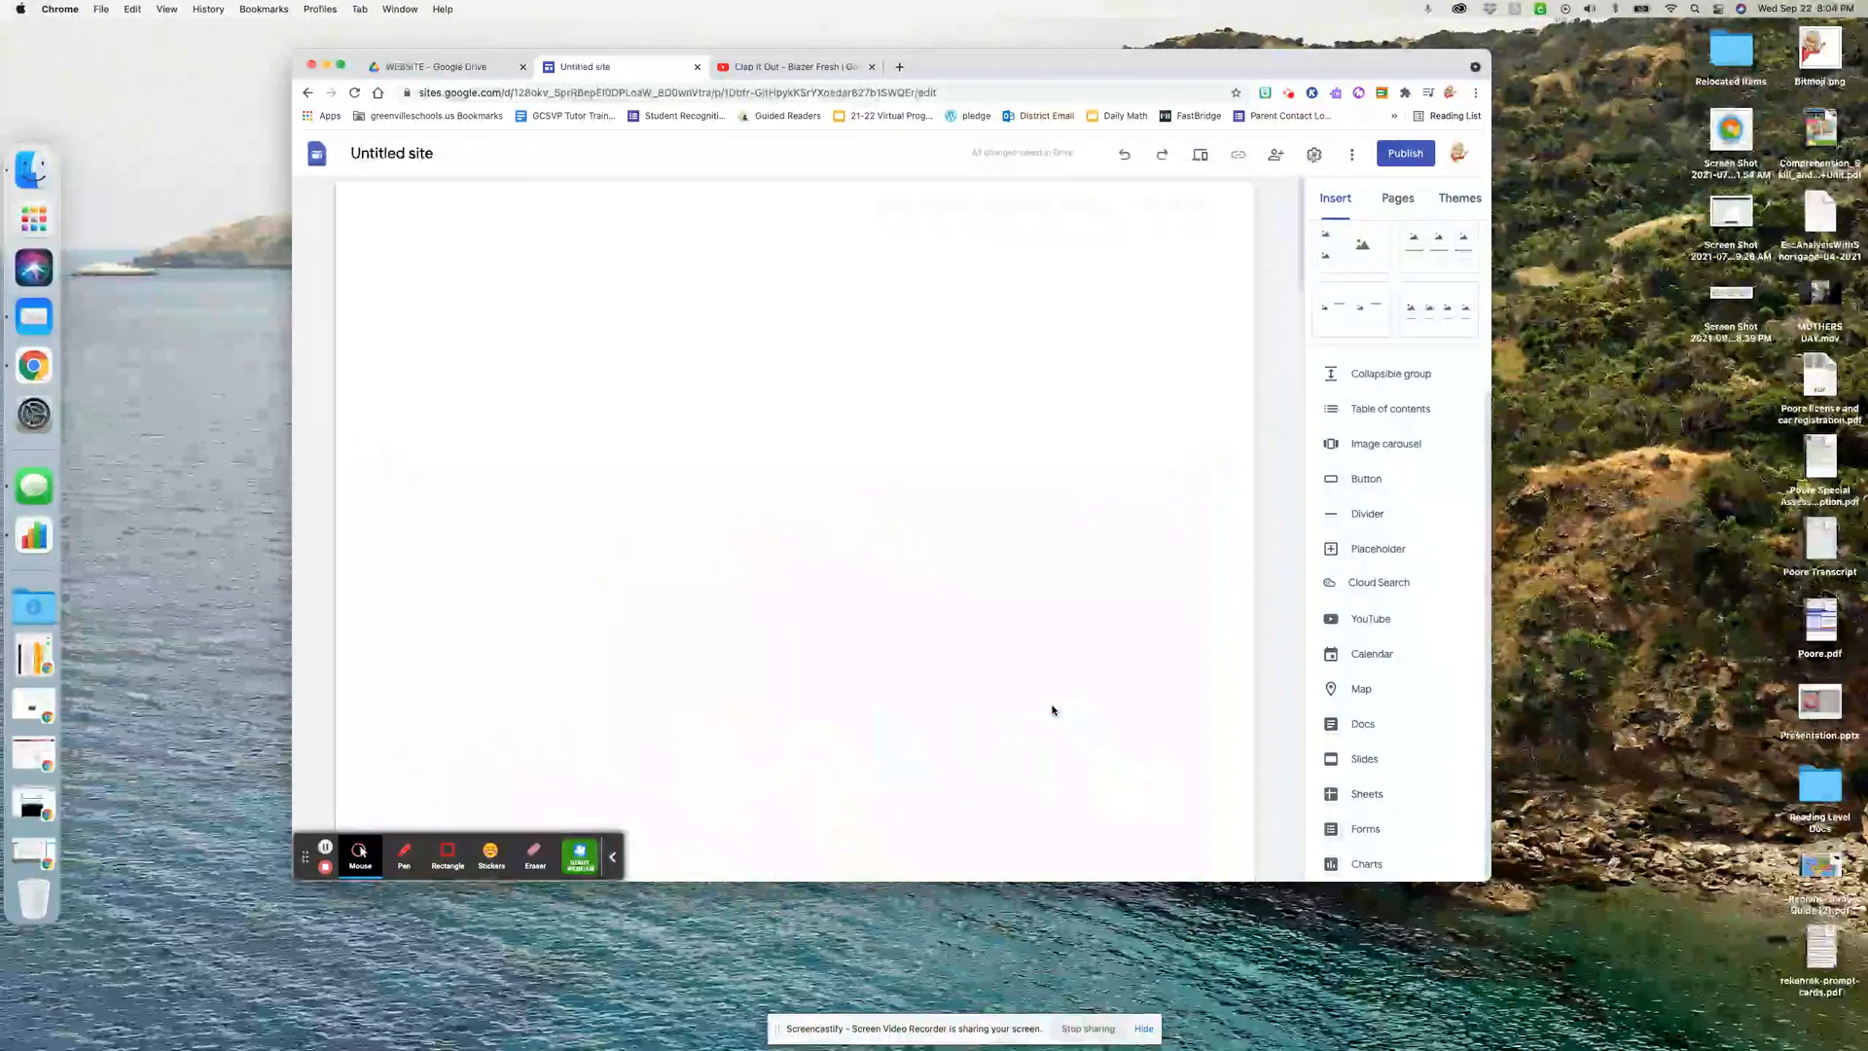
{"action": "scroll", "coordinate": [929, 743], "scroll_direction": "down", "scroll_amount": 10}
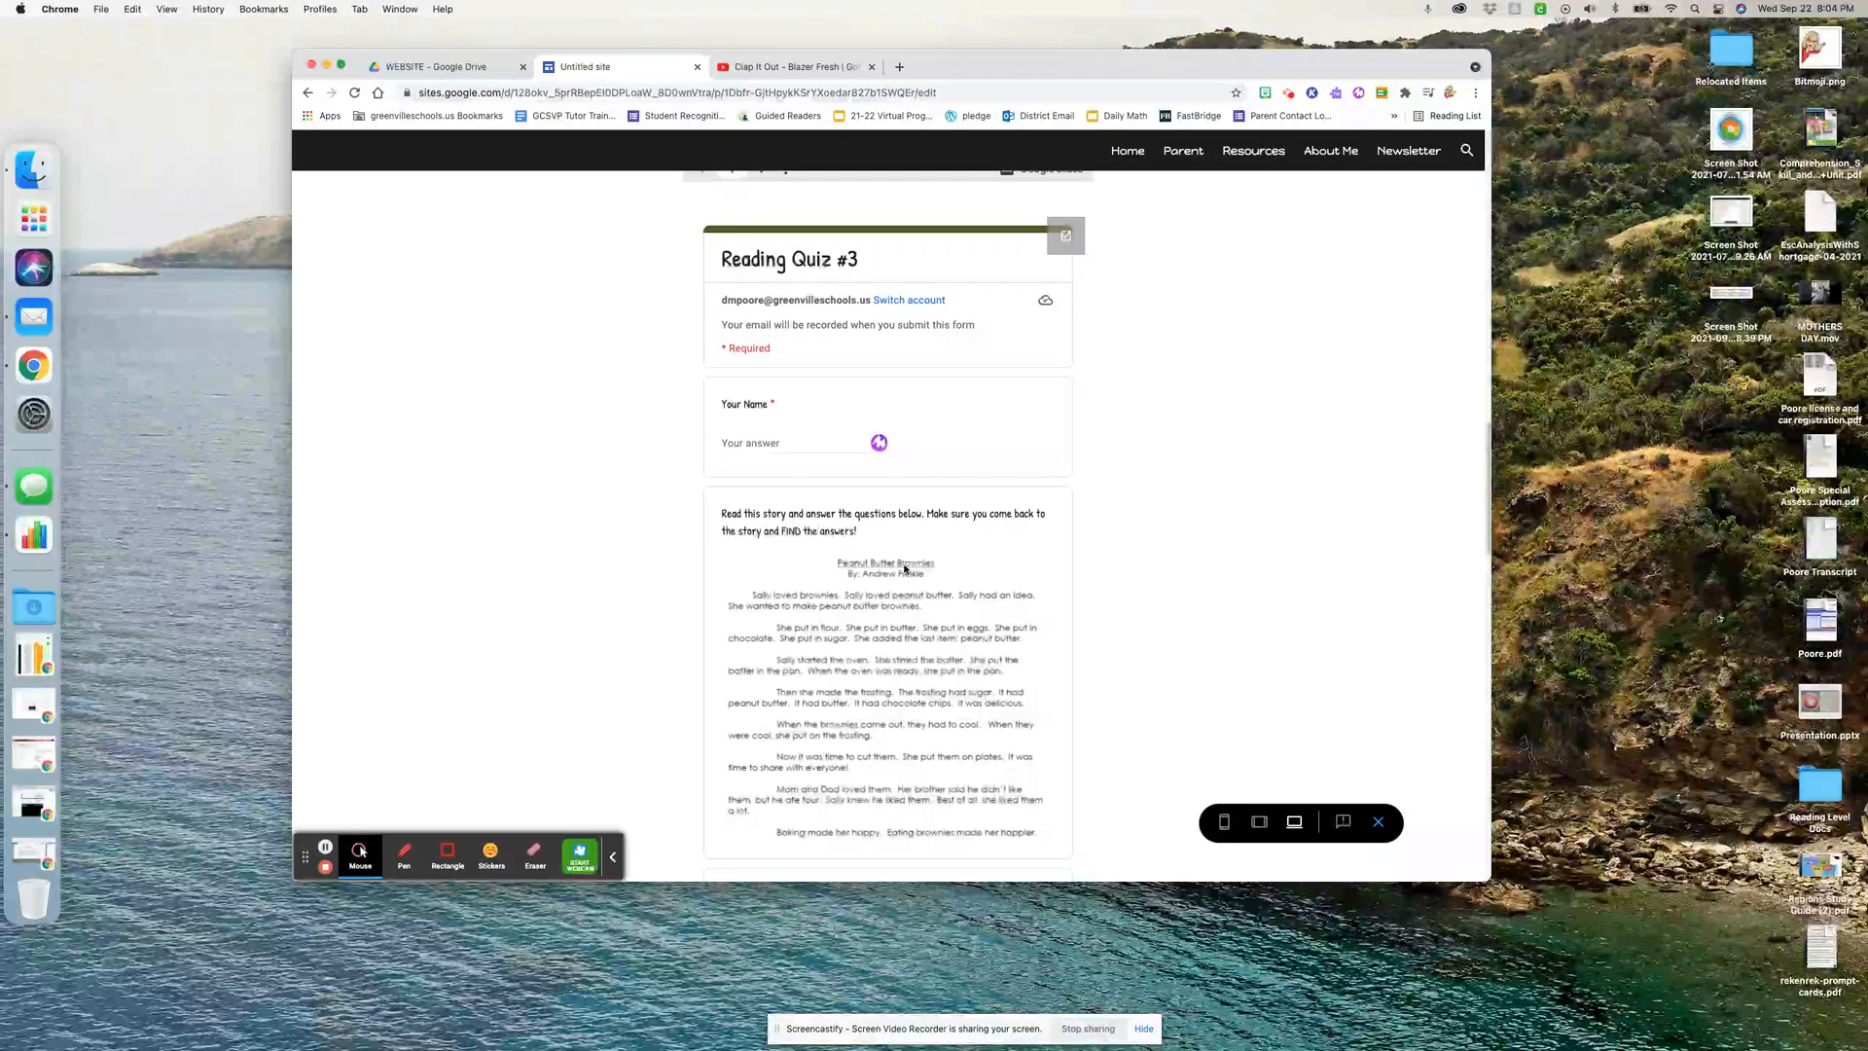
{"action": "scroll", "coordinate": [964, 534], "scroll_direction": "down", "scroll_amount": 6}
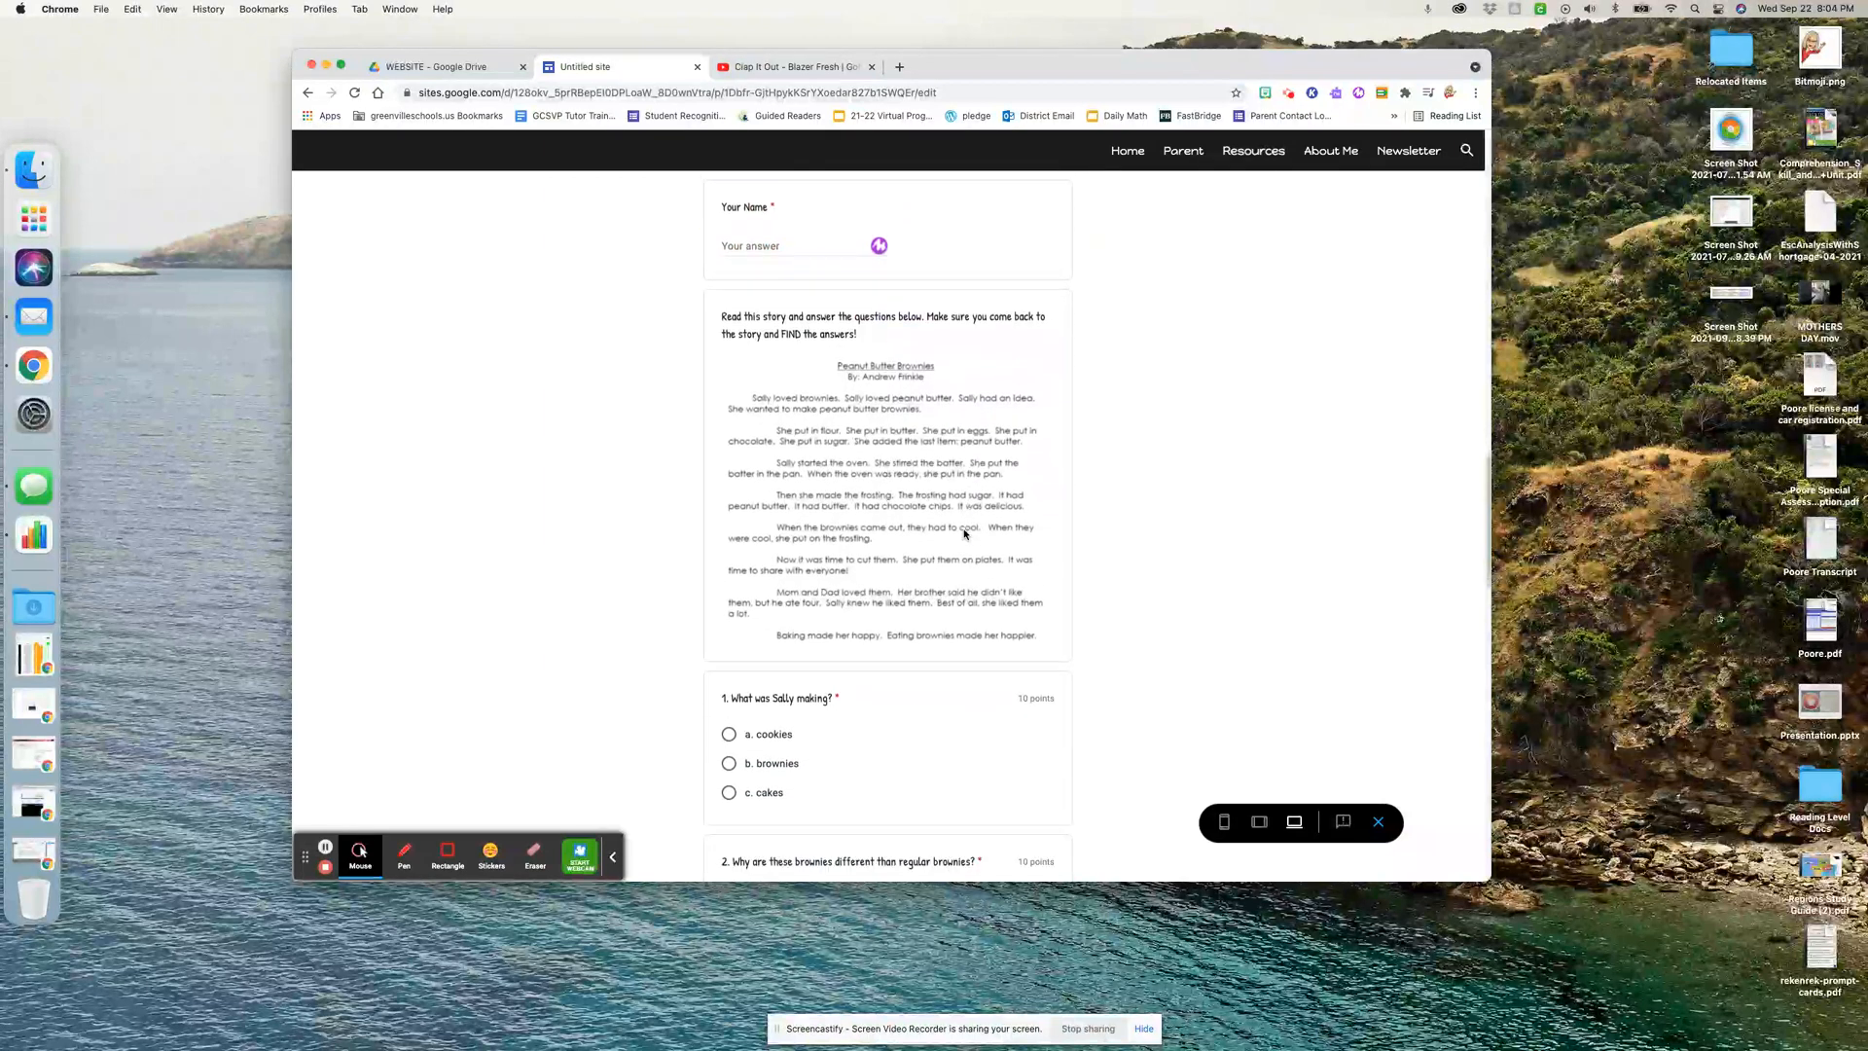
{"action": "scroll", "coordinate": [959, 553], "scroll_direction": "up", "scroll_amount": 3}
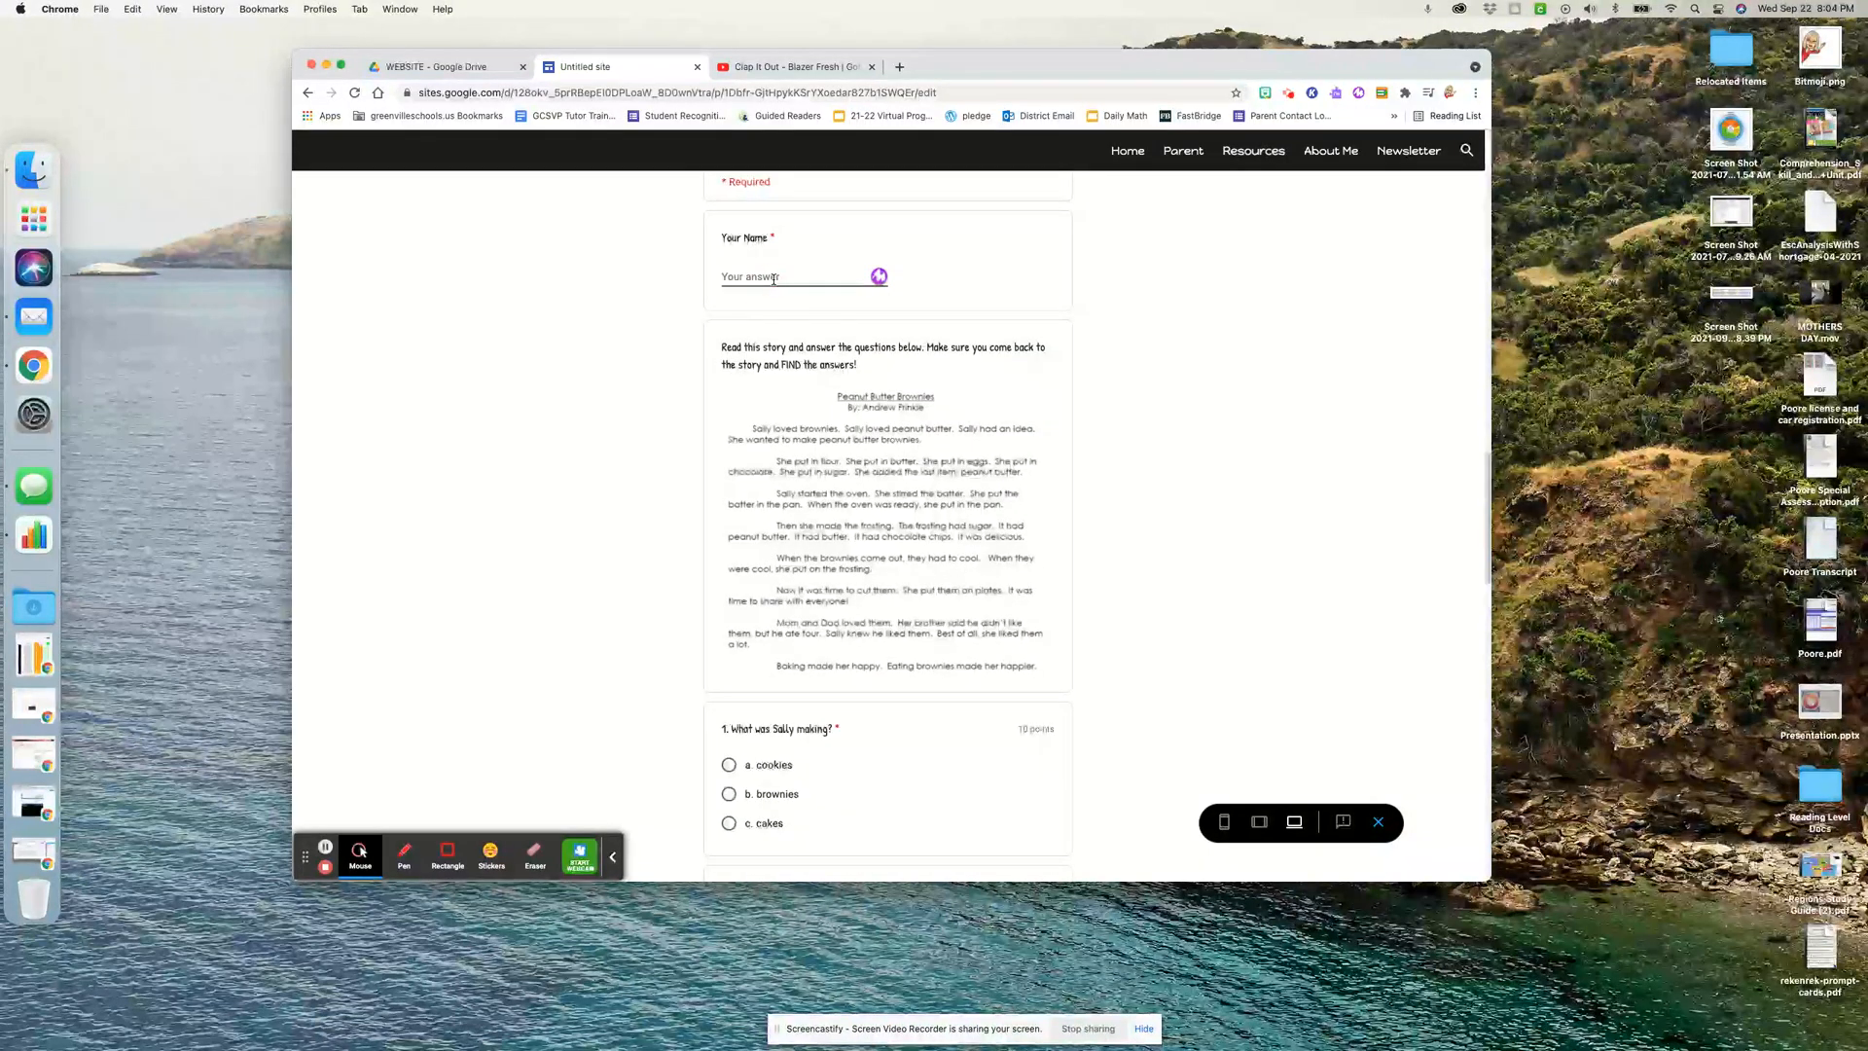
{"action": "scroll", "coordinate": [898, 617], "scroll_direction": "down", "scroll_amount": 10}
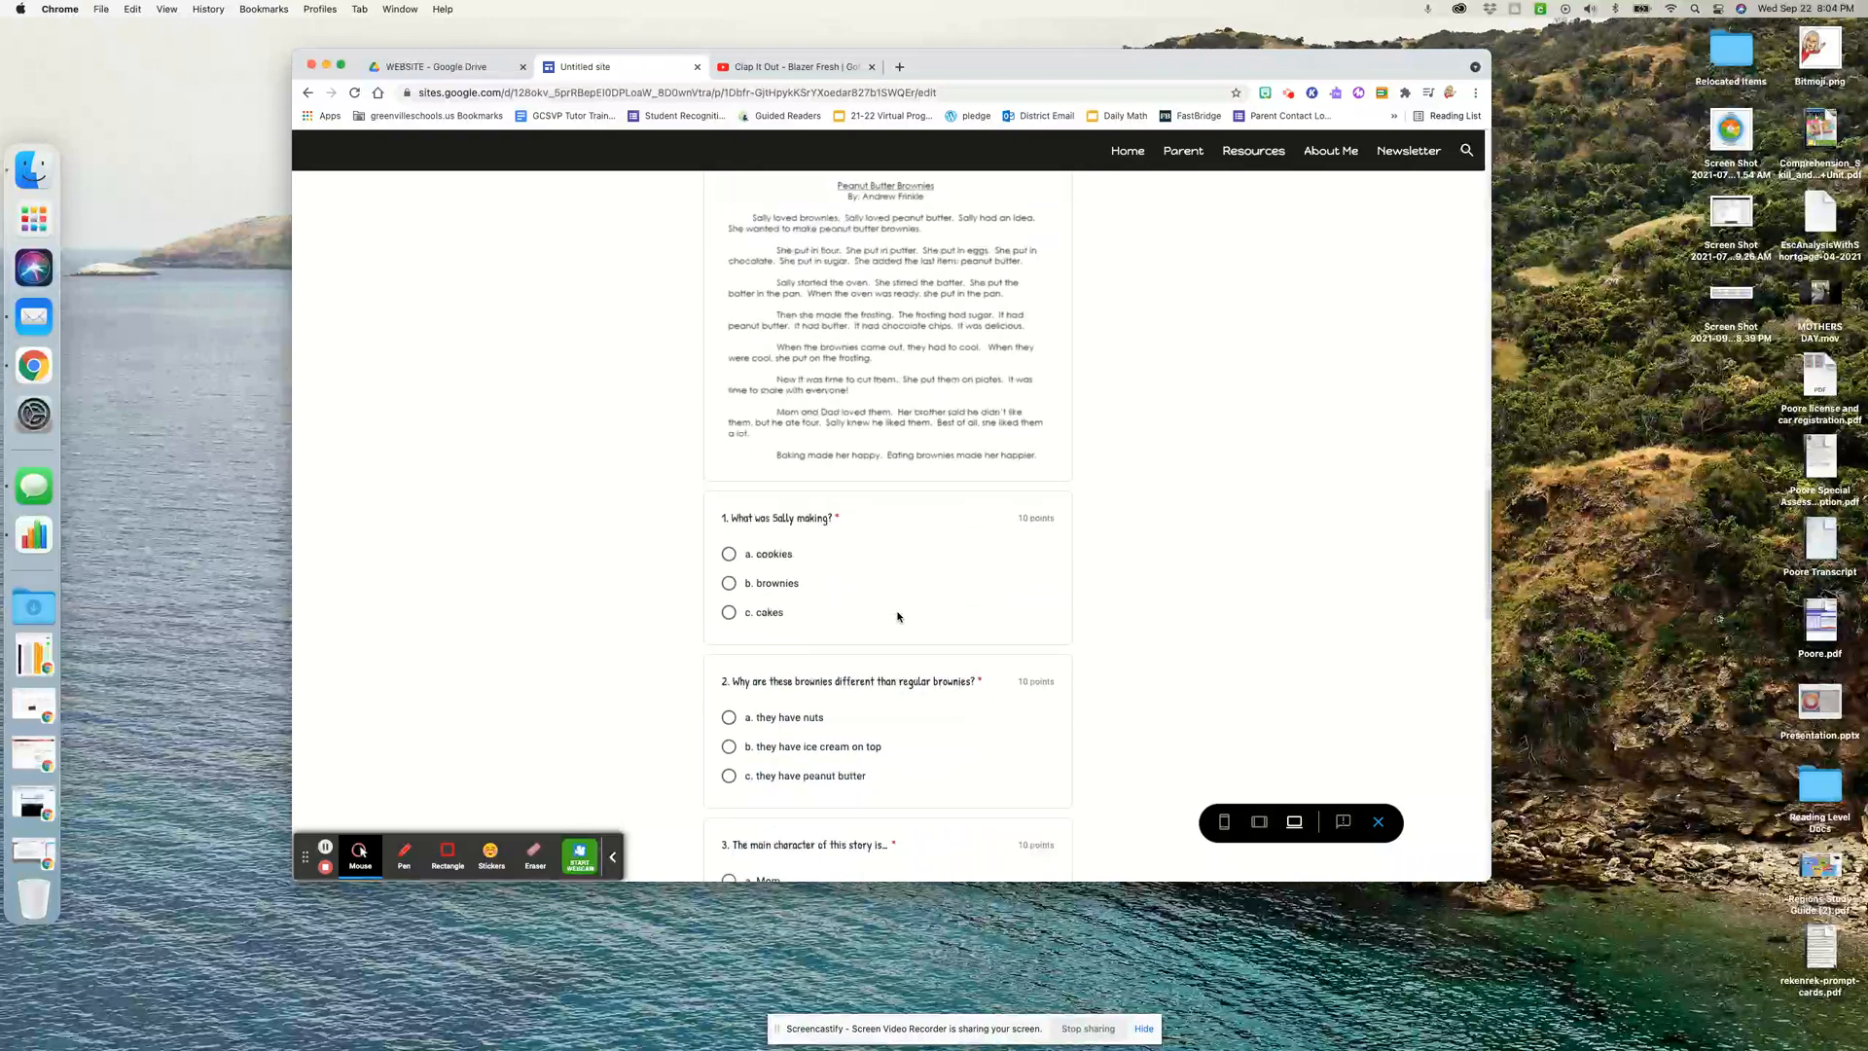
{"action": "scroll", "coordinate": [898, 617], "scroll_direction": "down", "scroll_amount": 8}
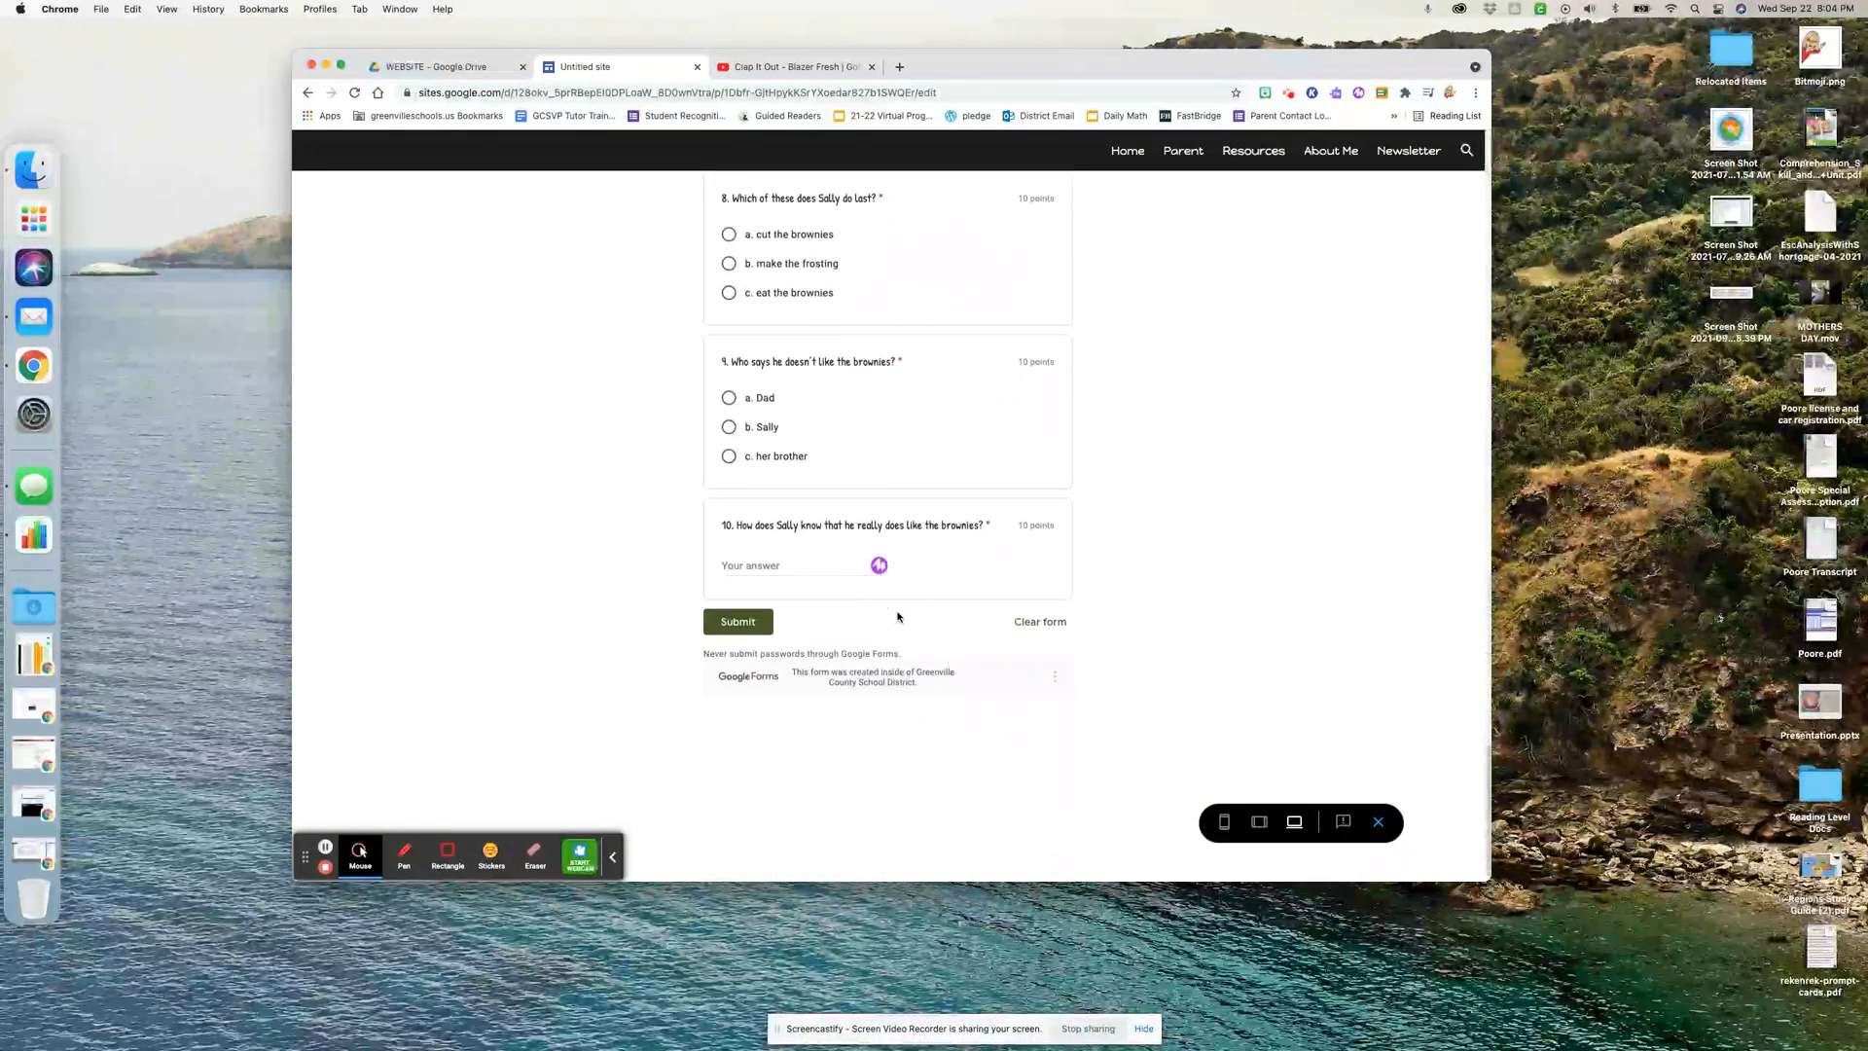
{"action": "scroll", "coordinate": [875, 598], "scroll_direction": "up", "scroll_amount": 15}
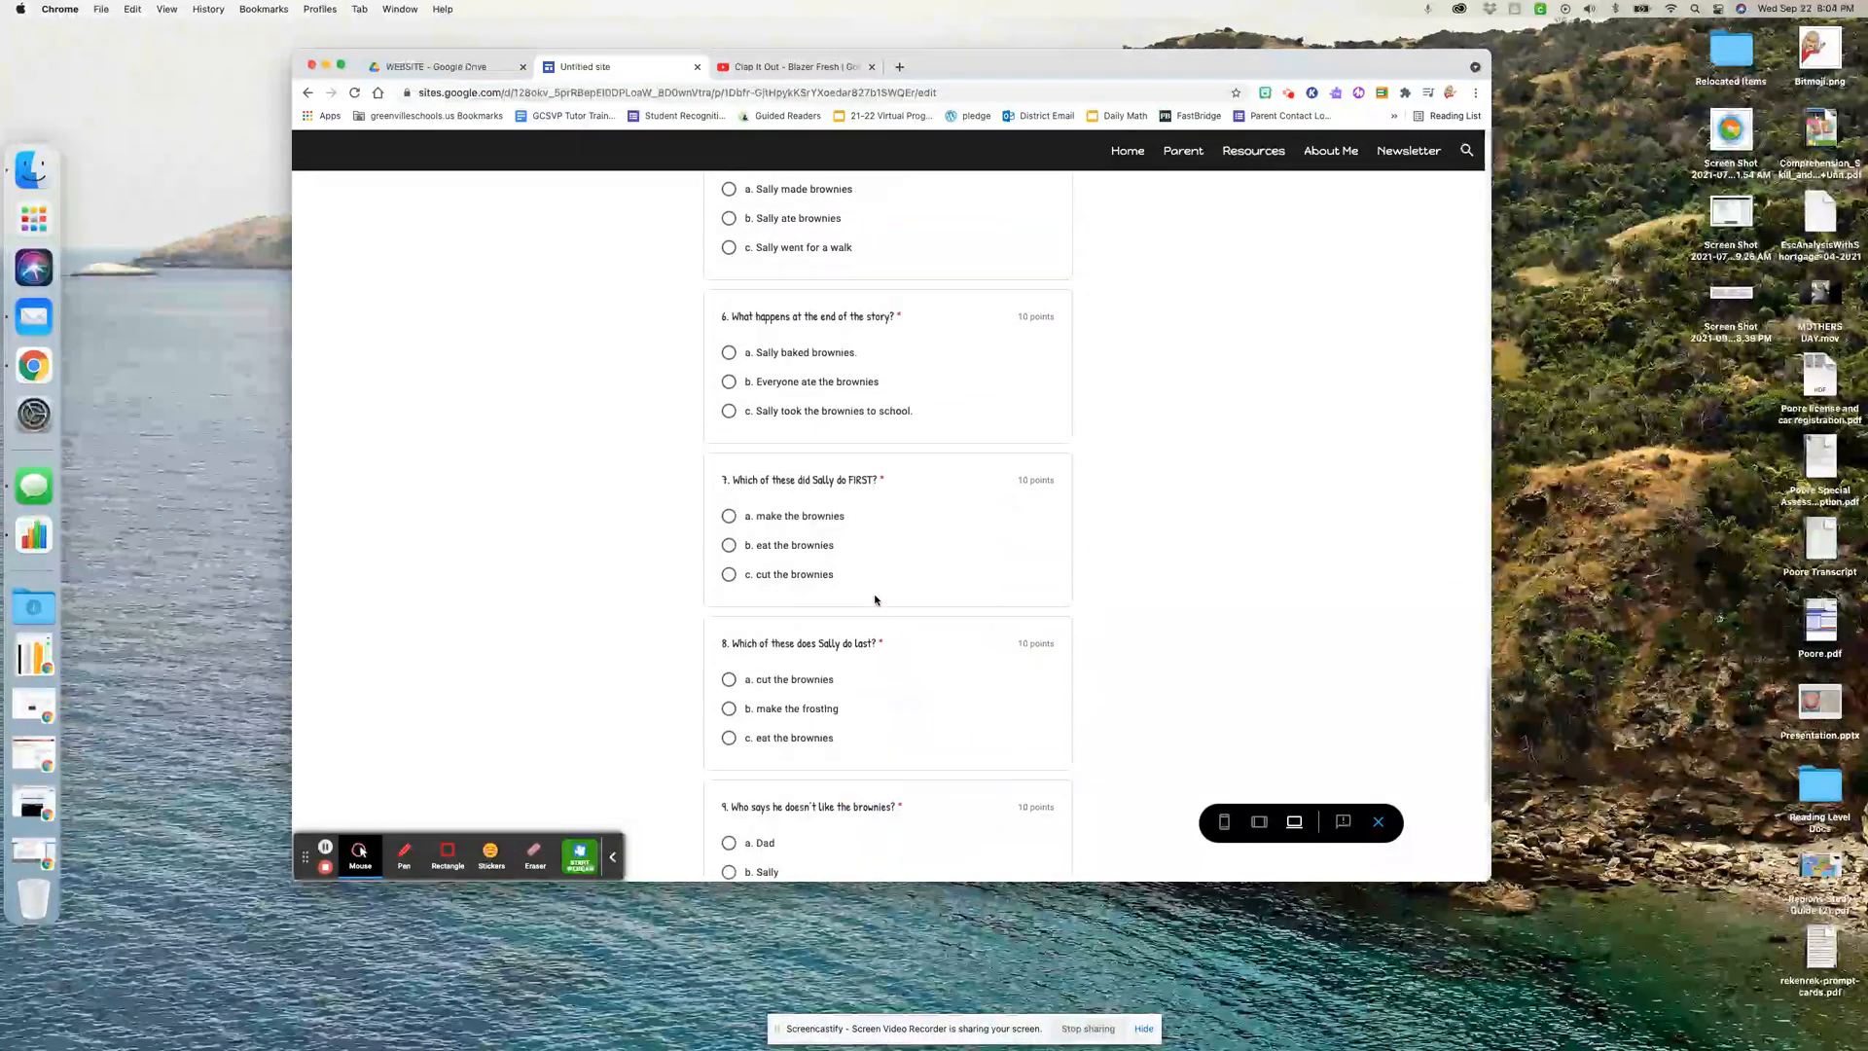
{"action": "scroll", "coordinate": [875, 601], "scroll_direction": "up", "scroll_amount": 8}
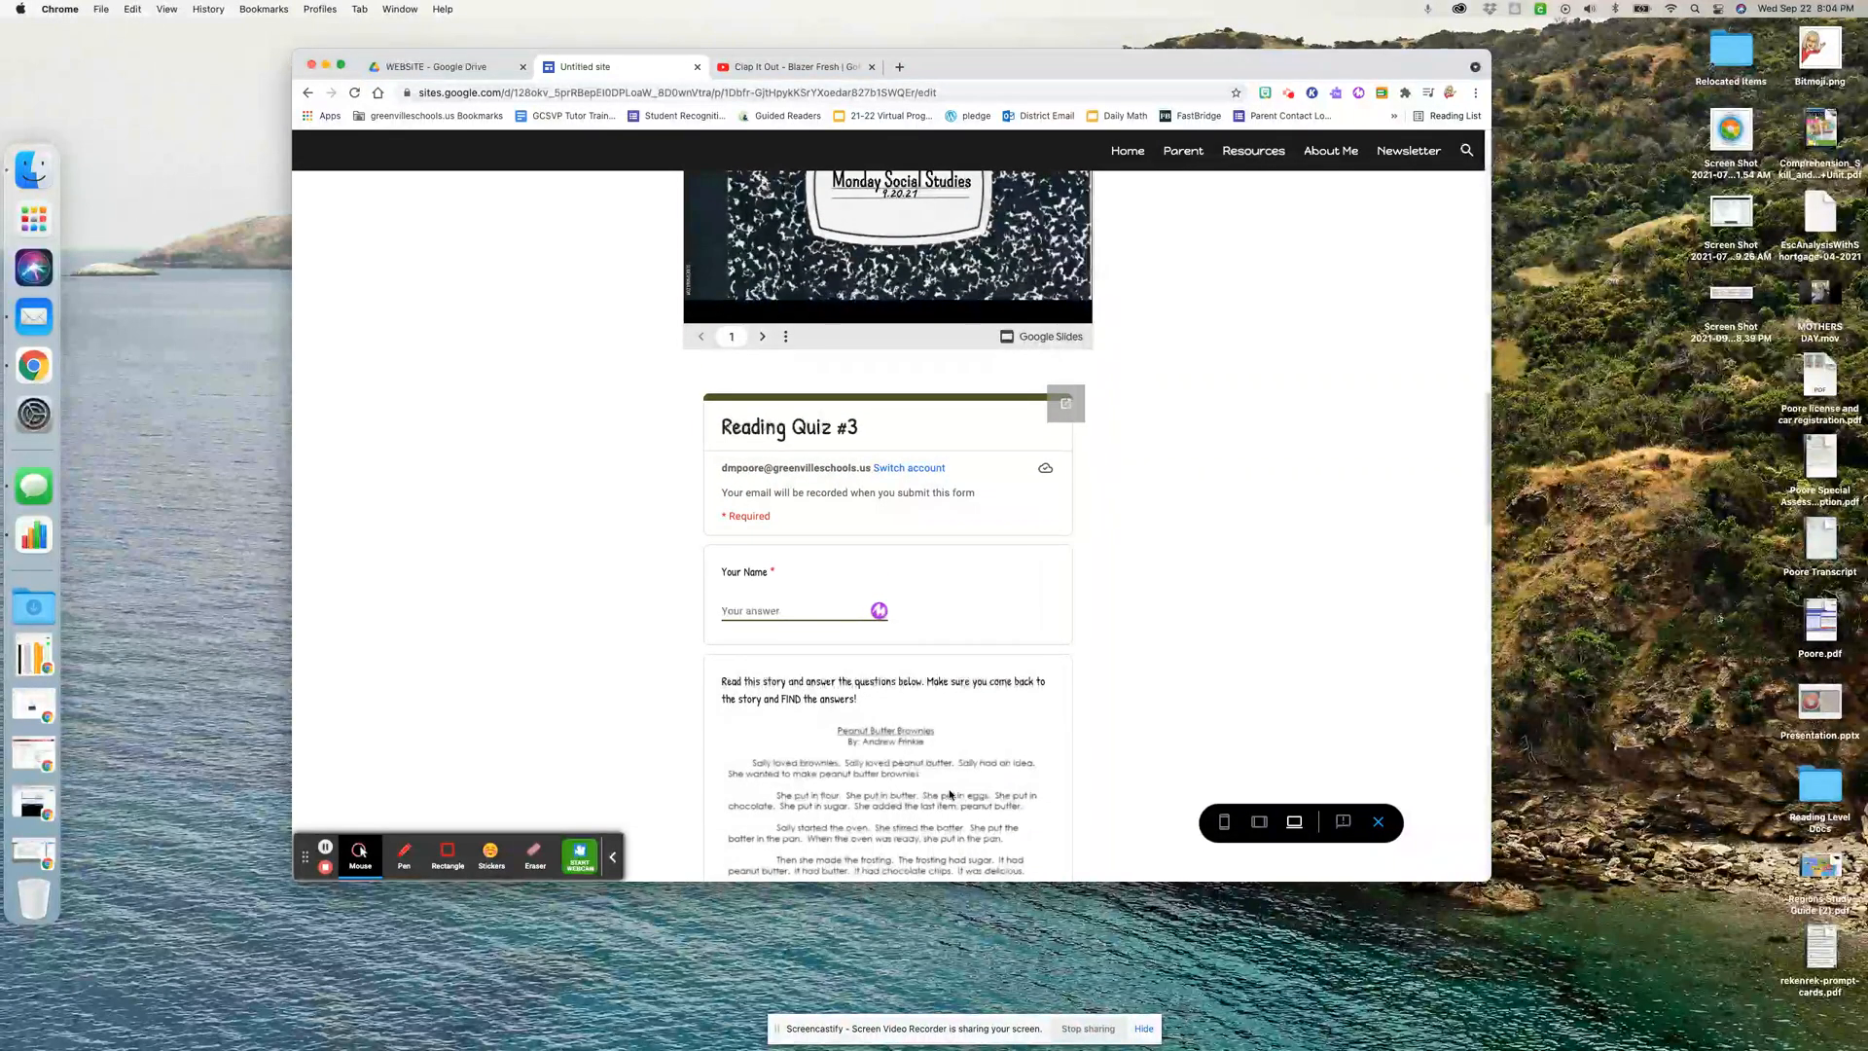
{"action": "left_click", "coordinate": [1378, 822]}
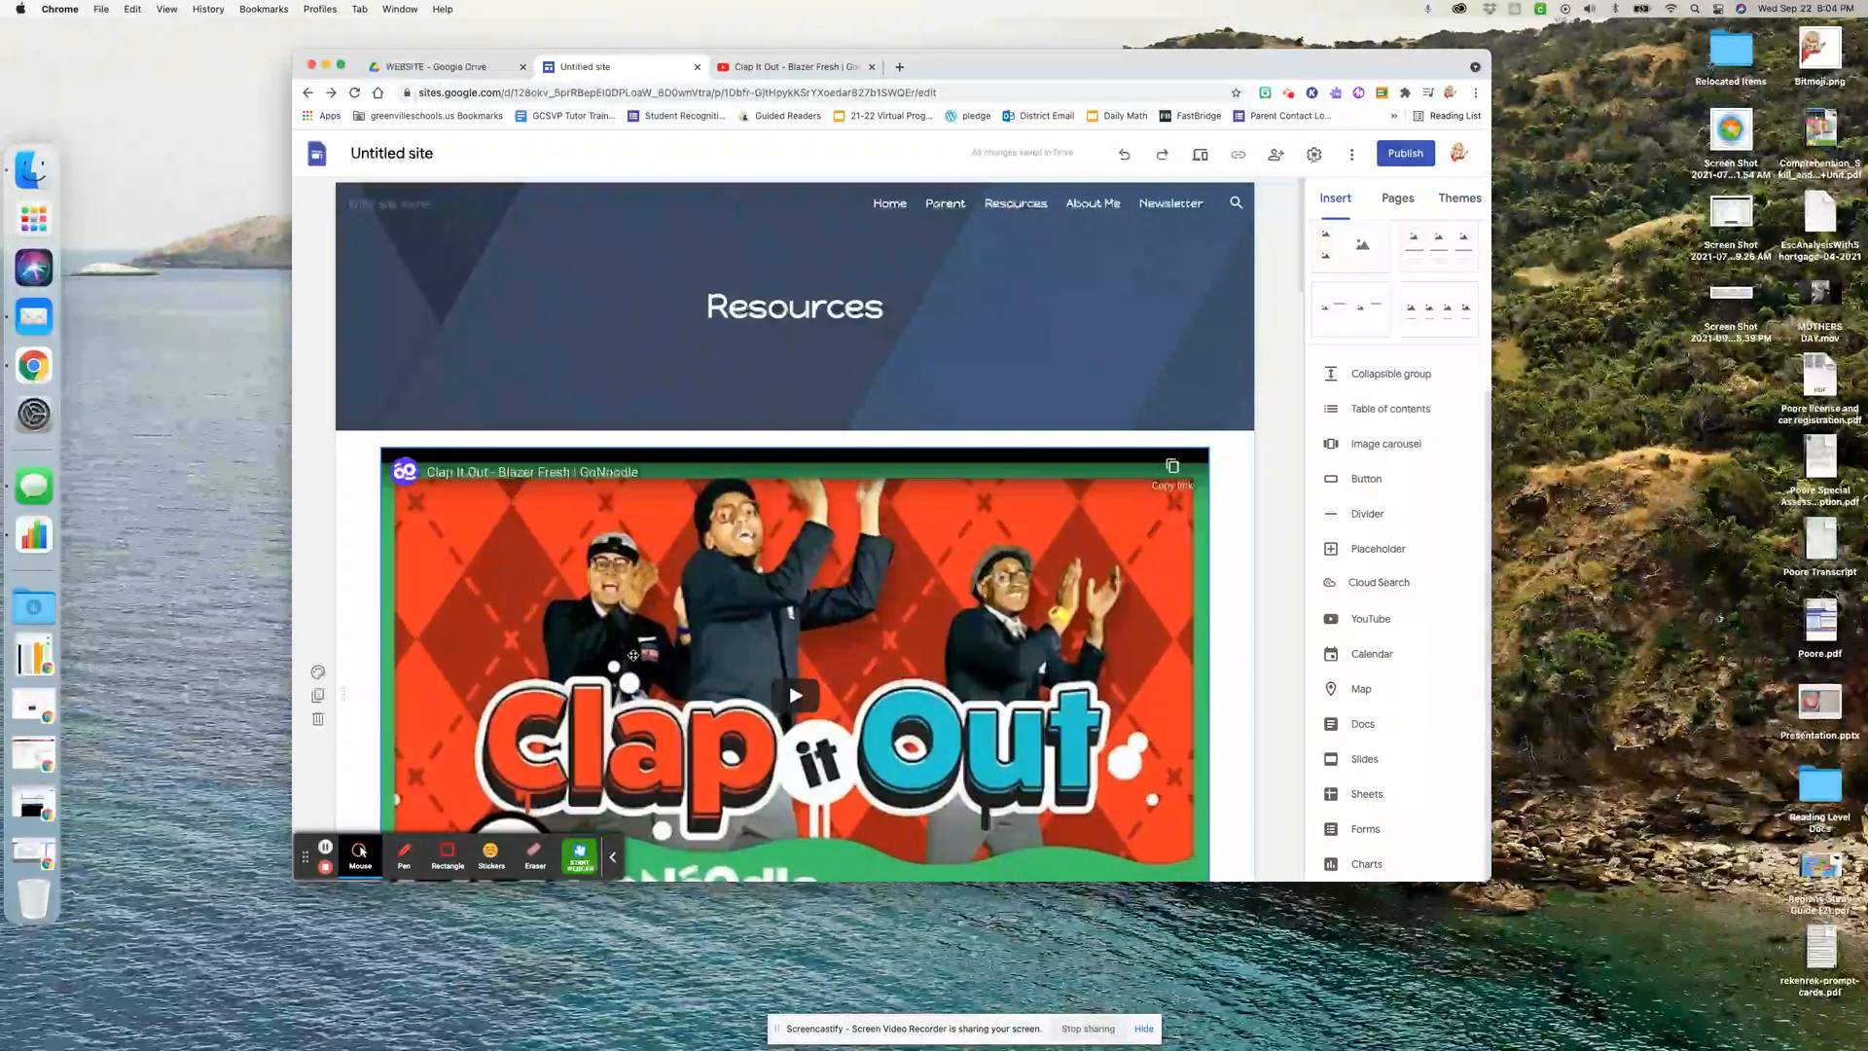
Delete the "Clap It Out" video and the embedded Newberry College document from the Resources page
{"action": "left_click", "coordinate": [651, 574]}
{"action": "key", "text": "Delete"}
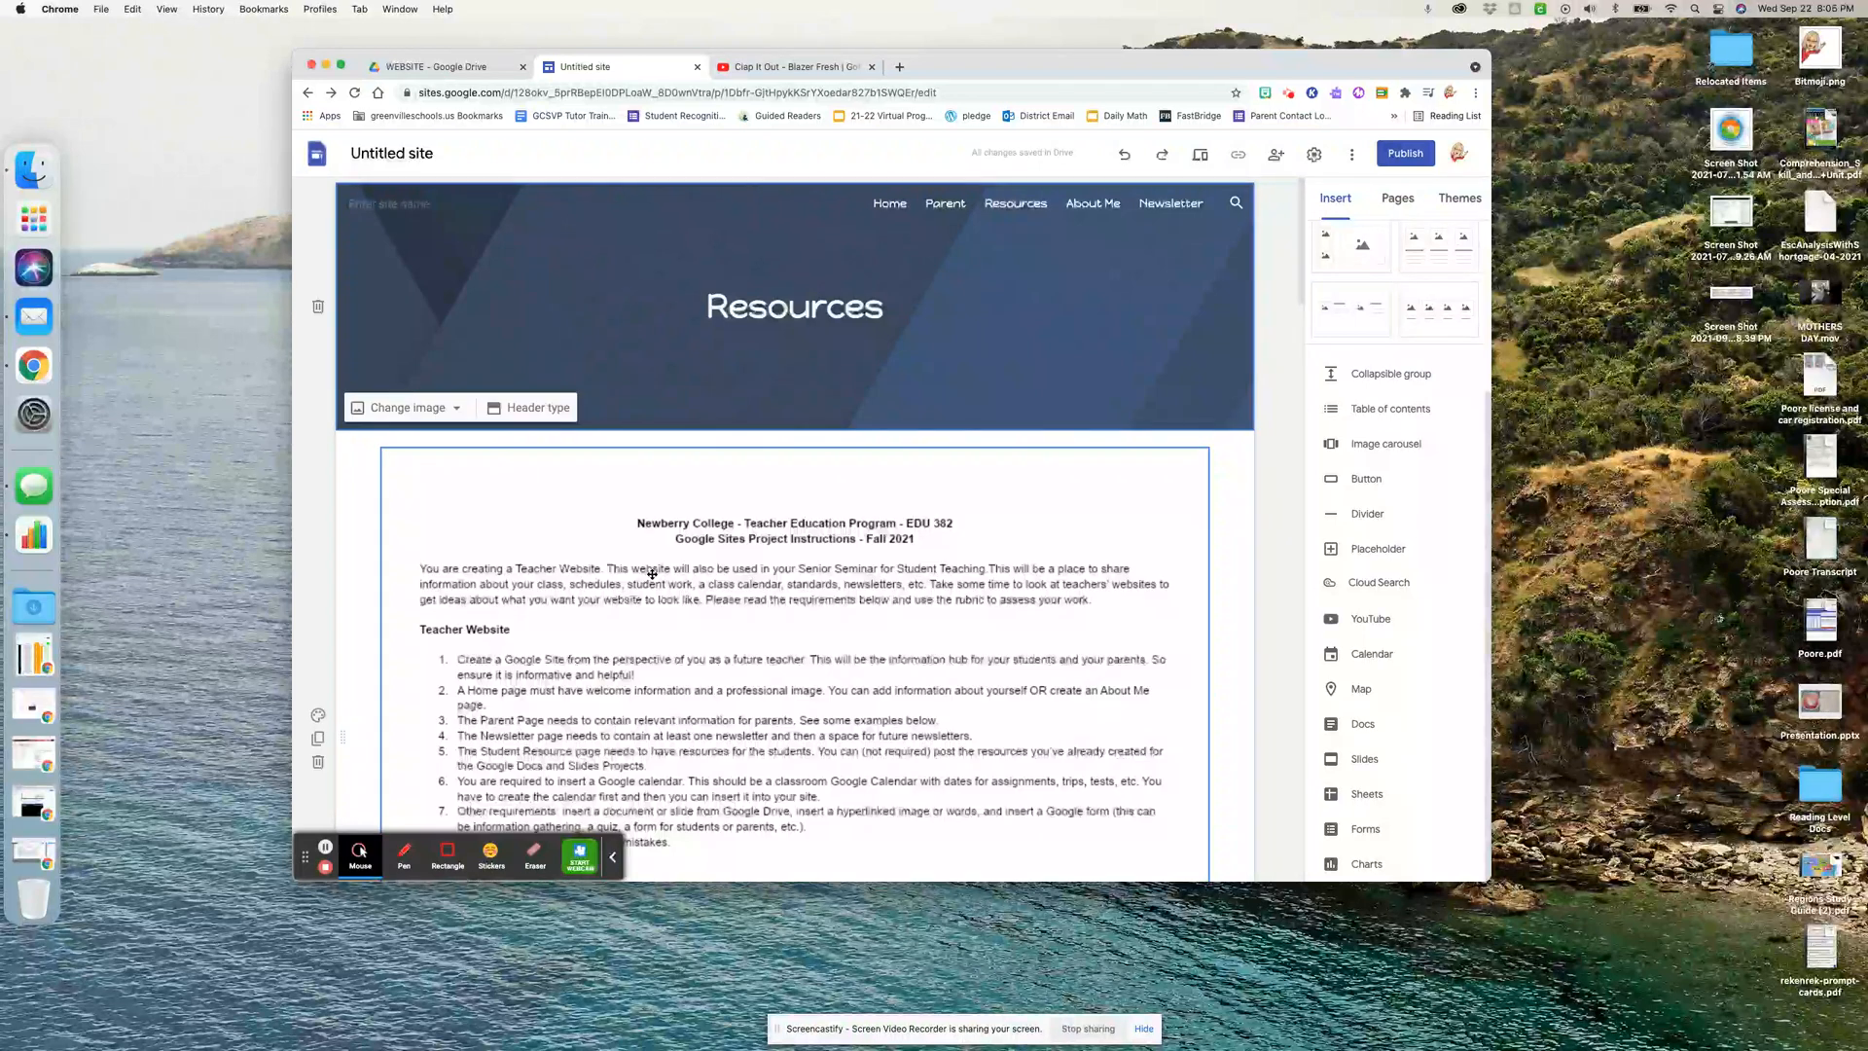
{"action": "scroll", "coordinate": [652, 574], "scroll_direction": "down", "scroll_amount": 3}
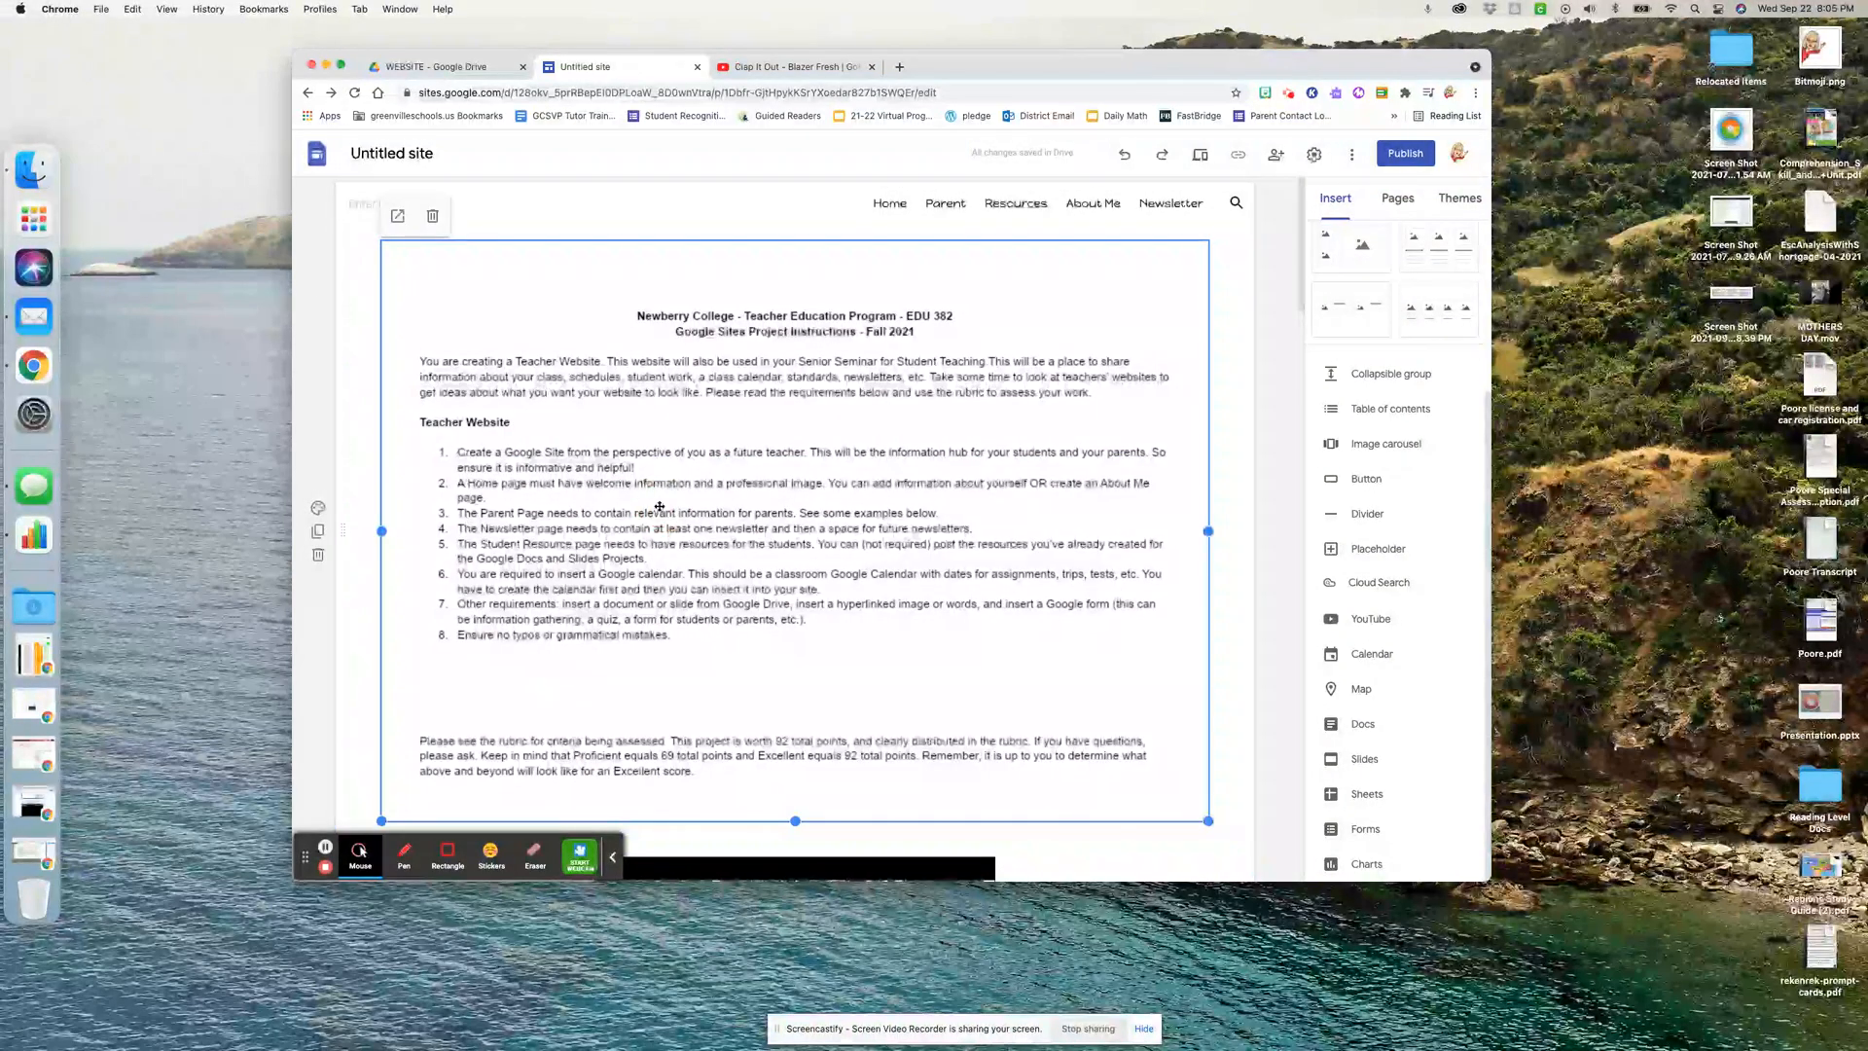
{"action": "key", "text": "Delete"}
Delete the remaining embedded slides and the Reading Quiz #3 form from the Resources page
{"action": "left_click_drag", "start_coordinate": [825, 346], "coordinate": [688, 346]}
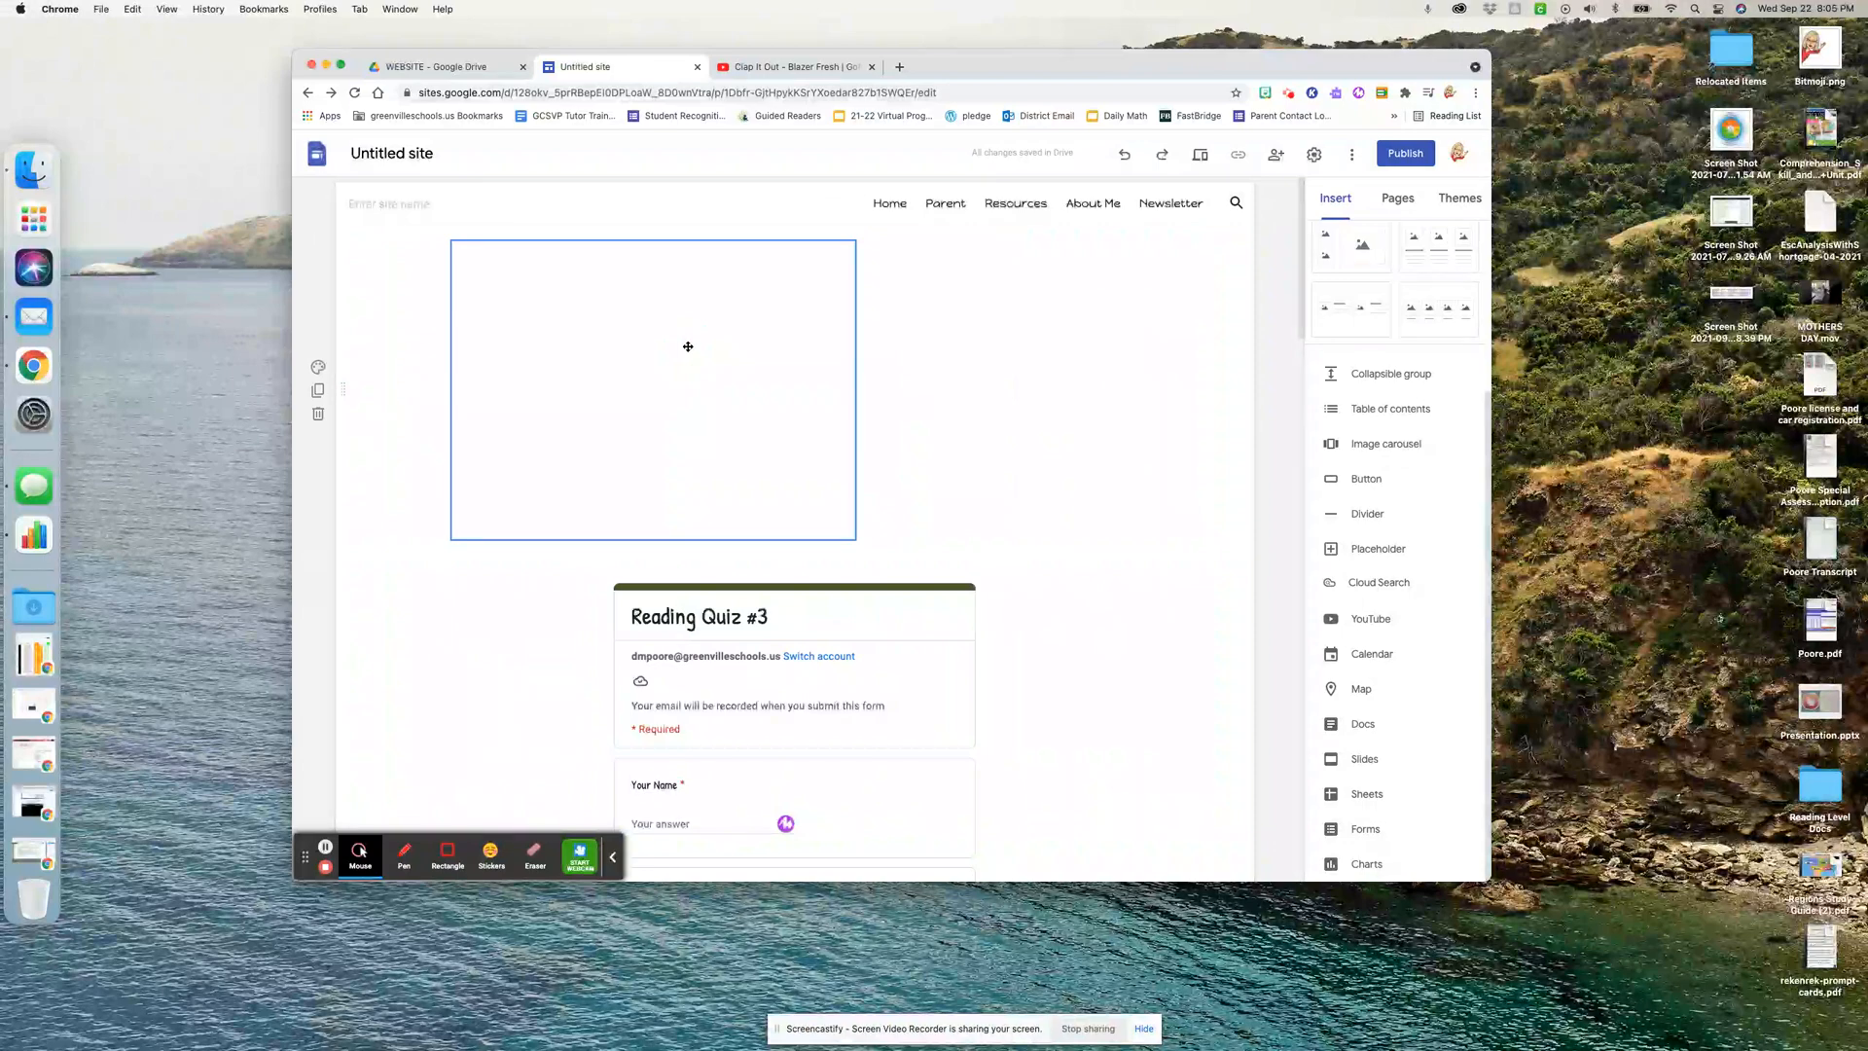
{"action": "key", "text": "Delete"}
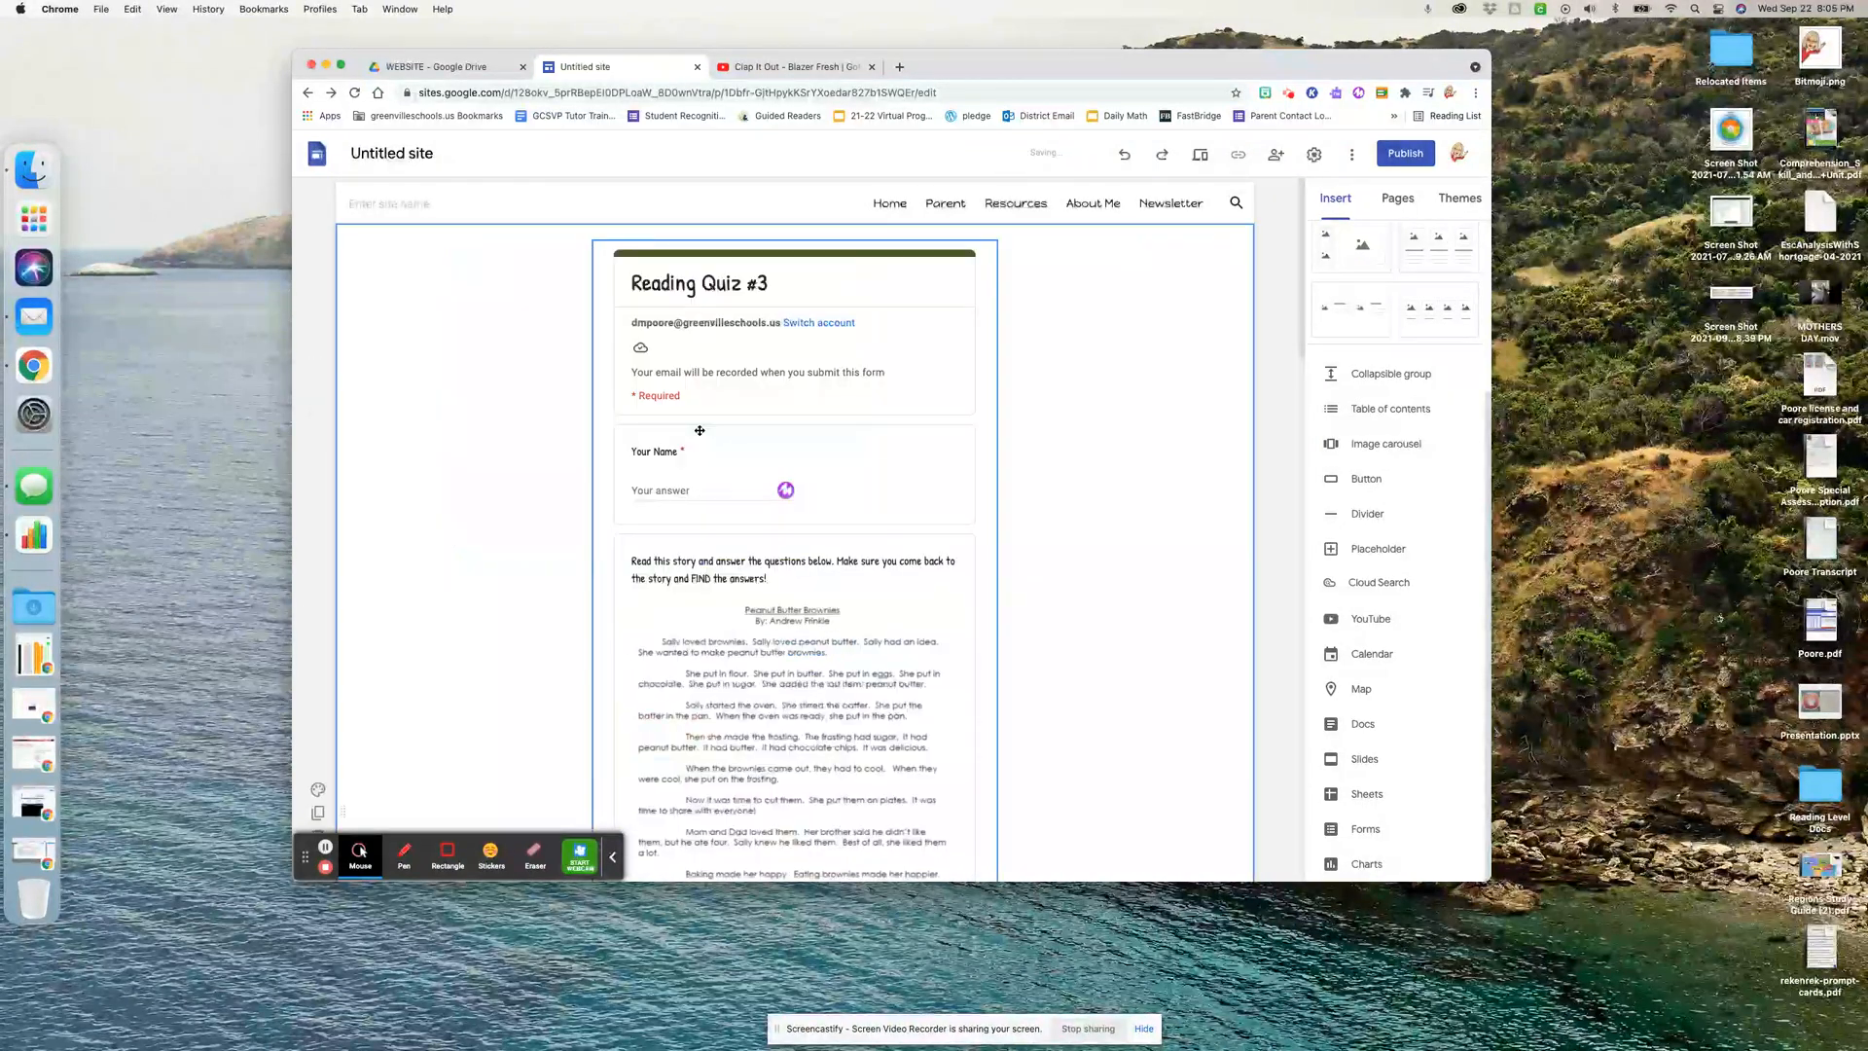
{"action": "key", "text": "Delete"}
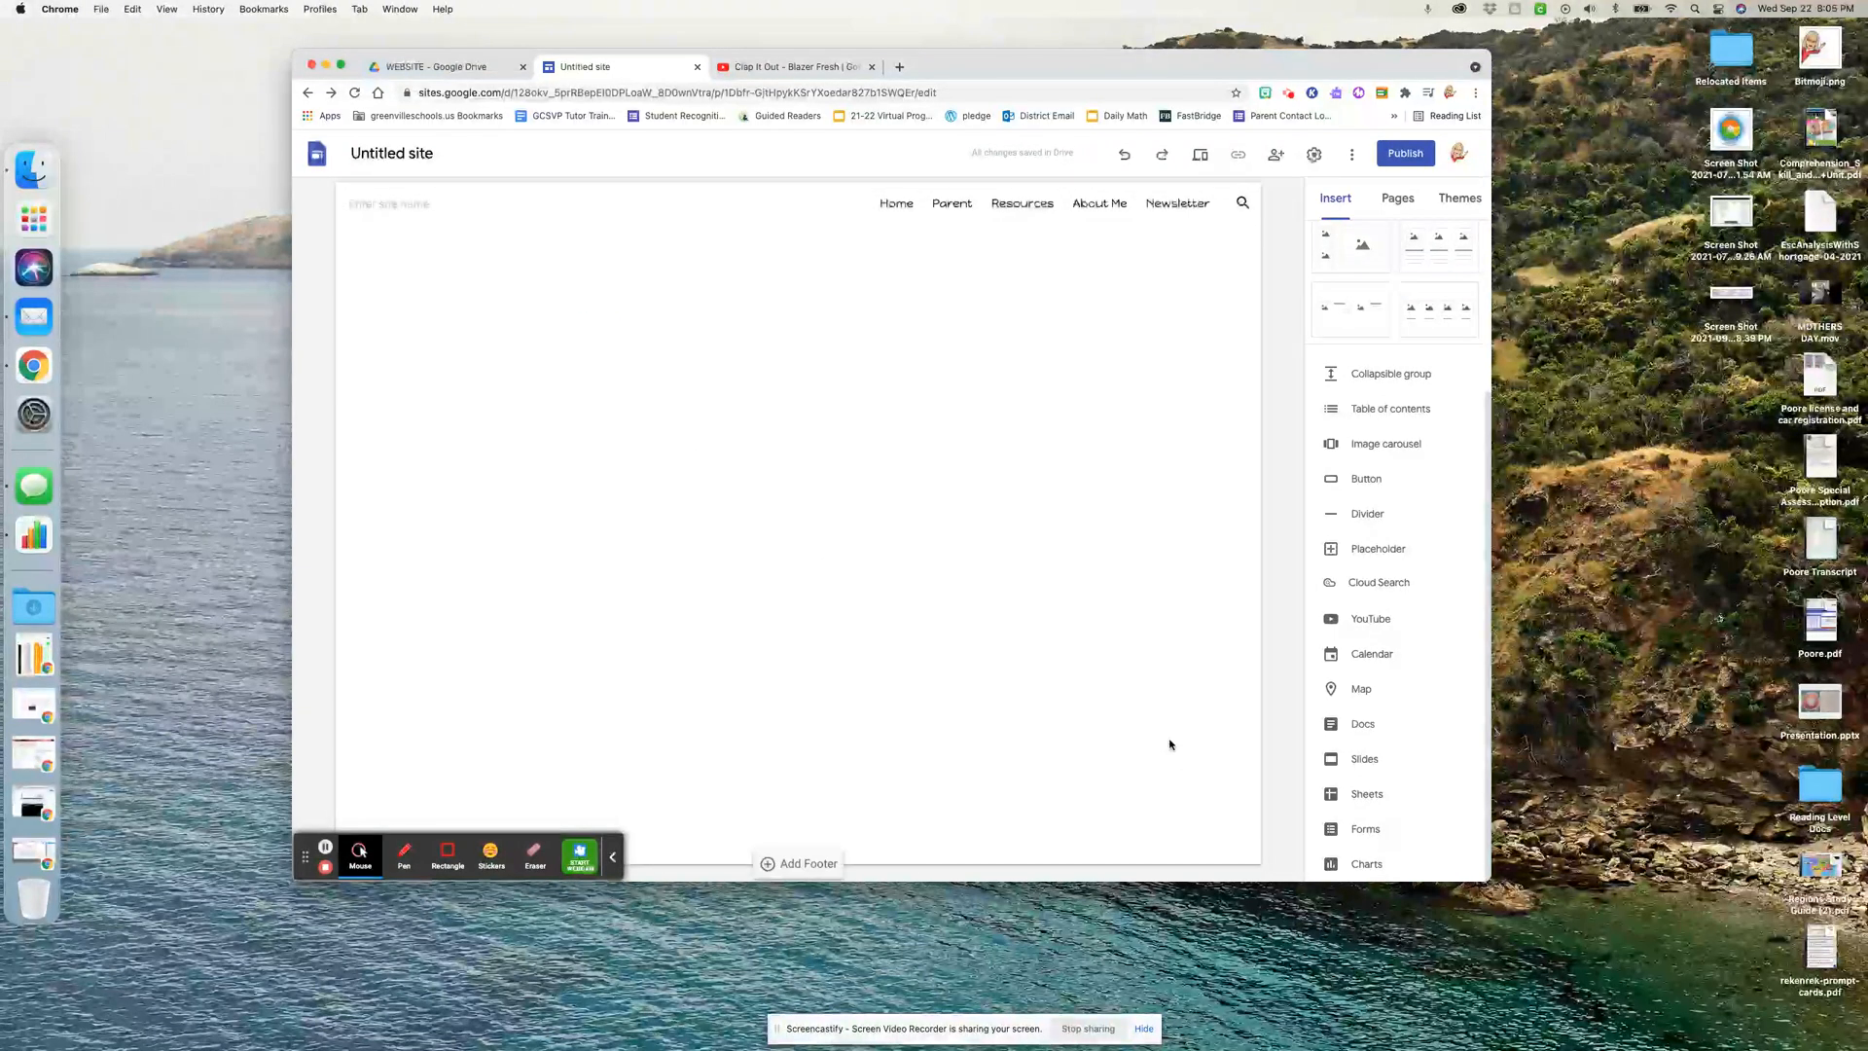
Start inserting a map on the Resources page and enter the street number of Newberry College as the location
{"action": "left_click", "coordinate": [1351, 689]}
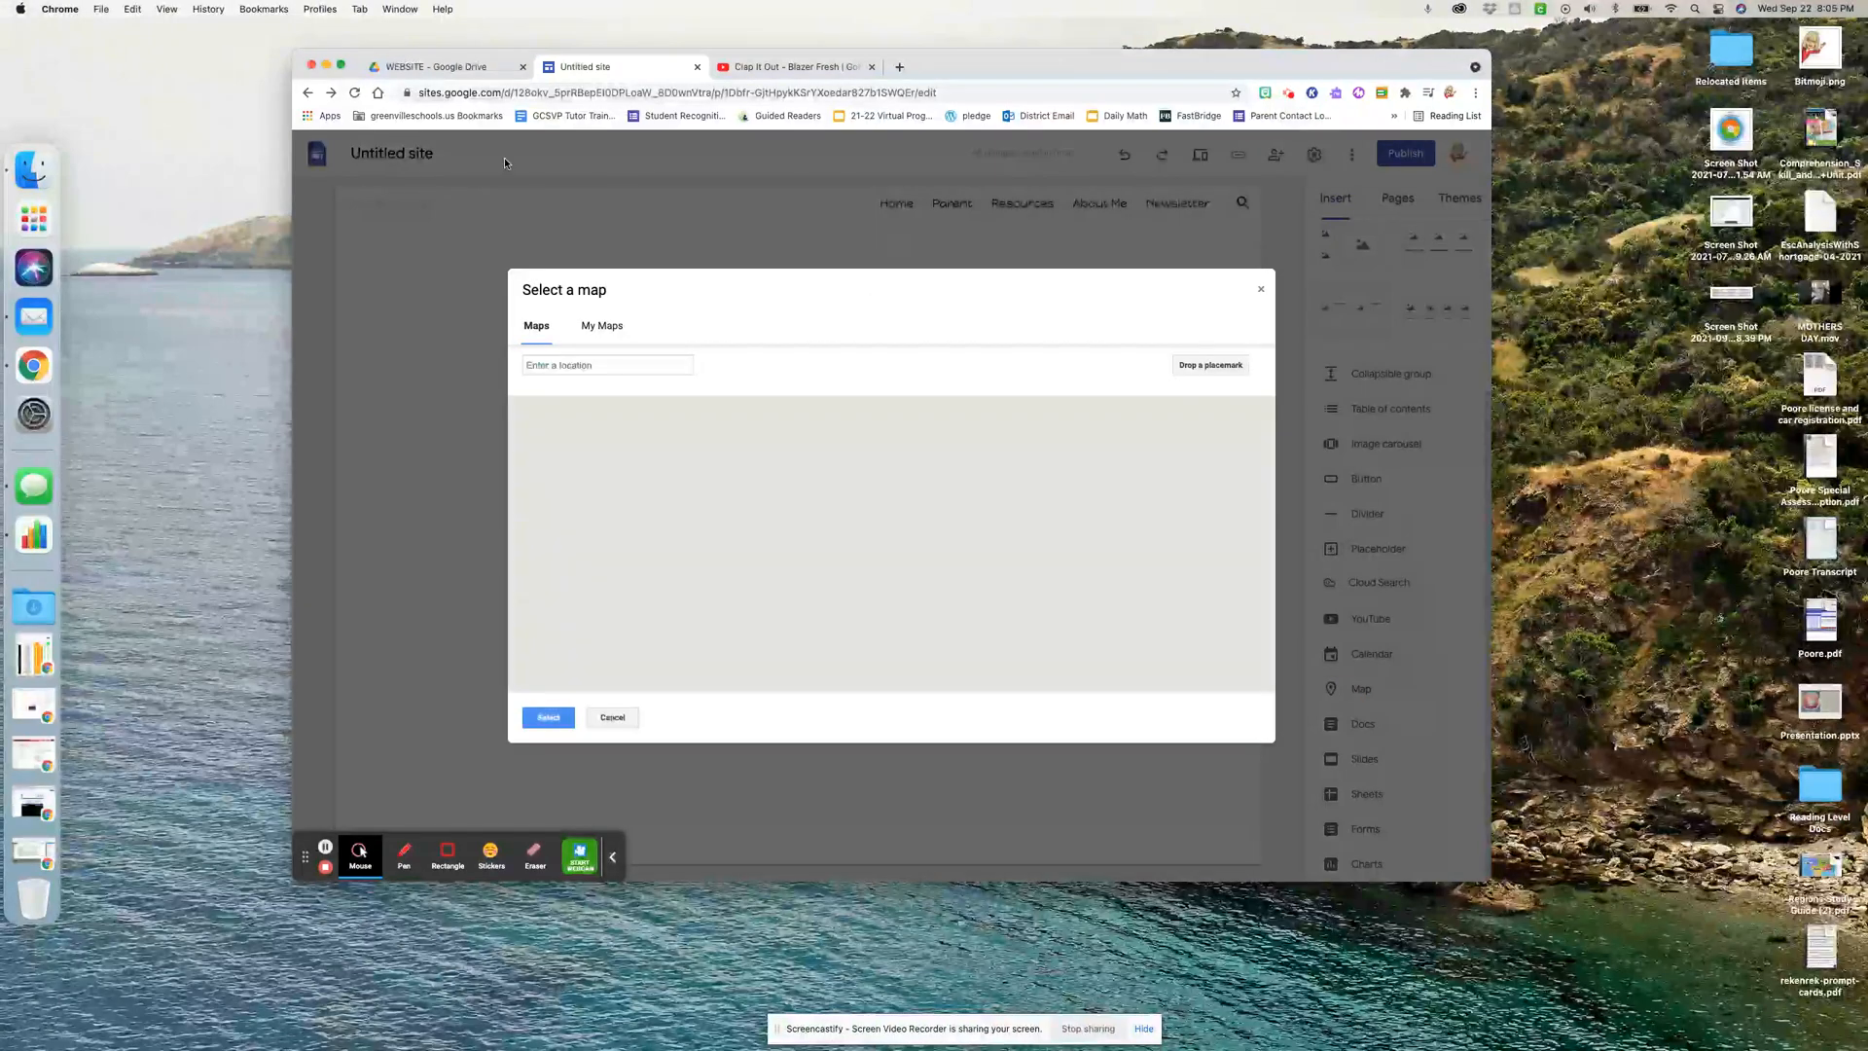
{"action": "left_click", "coordinate": [647, 366]}
{"action": "type", "text": "21od"}
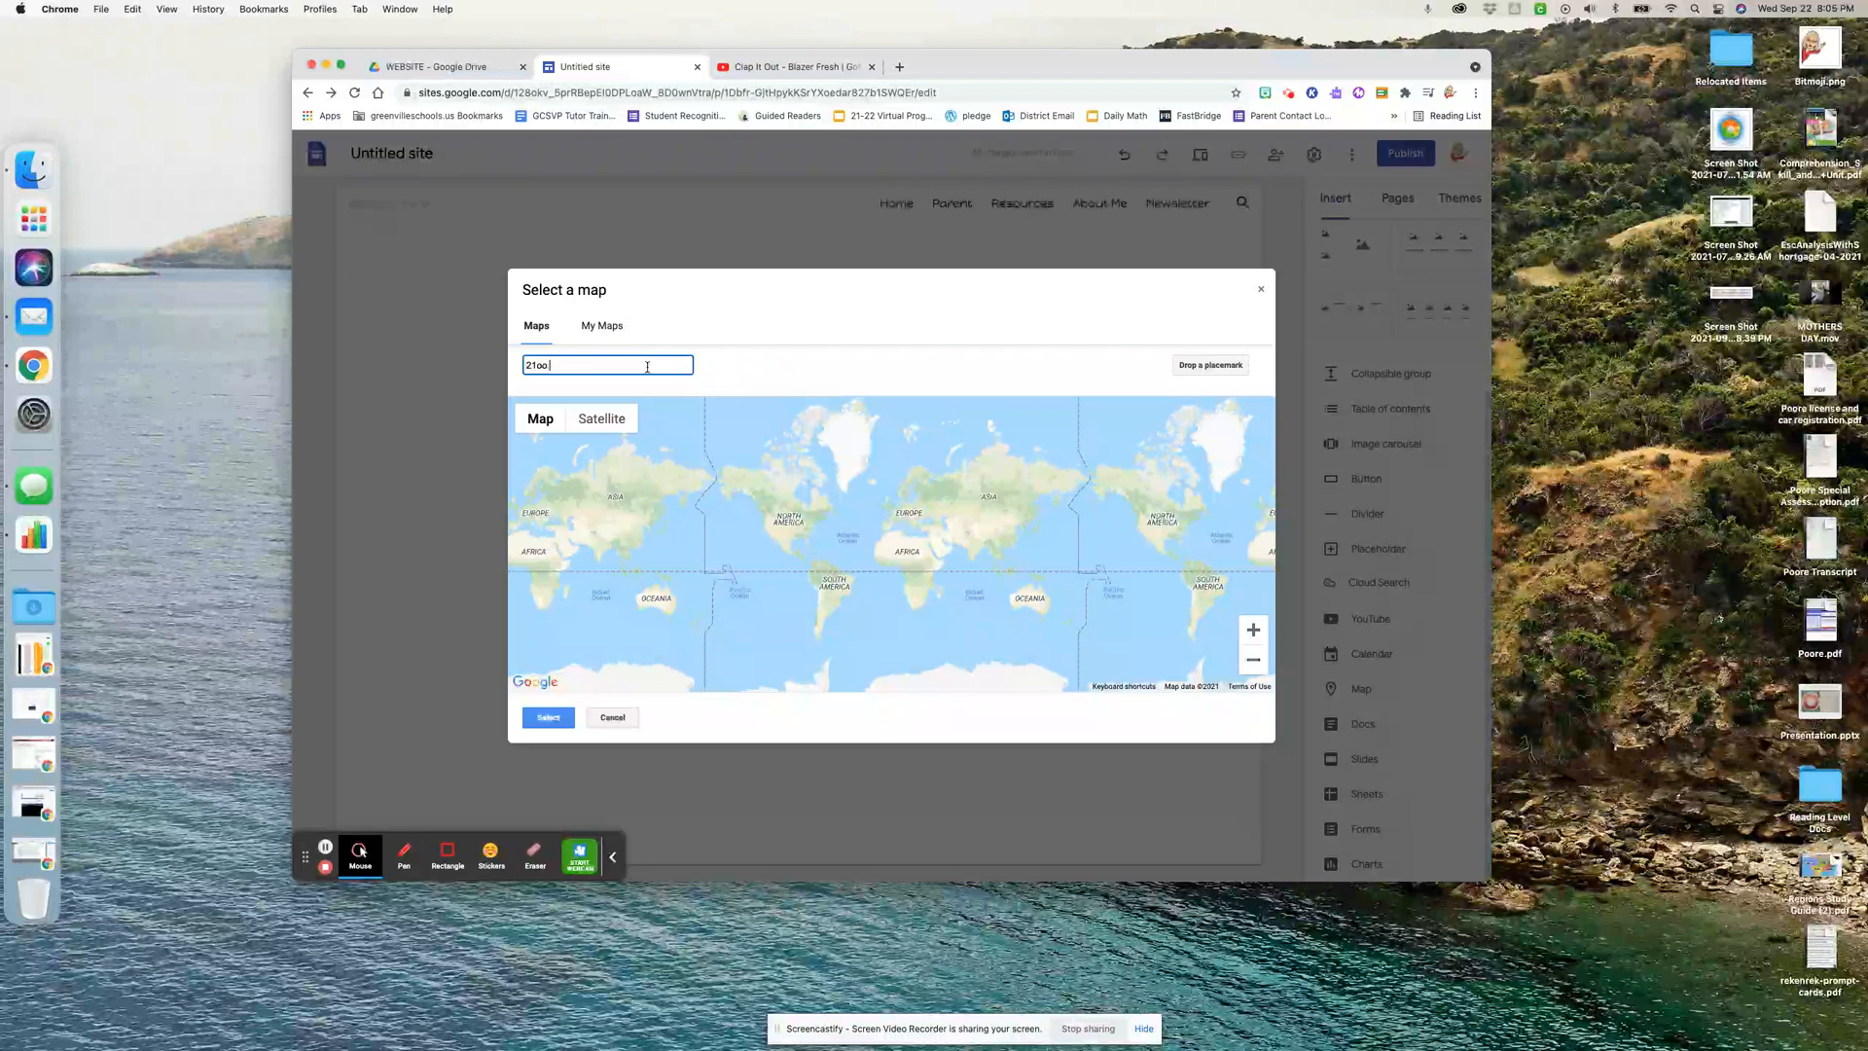
{"action": "key", "text": "BackSpace"}
{"action": "key", "text": "BackSpace"}
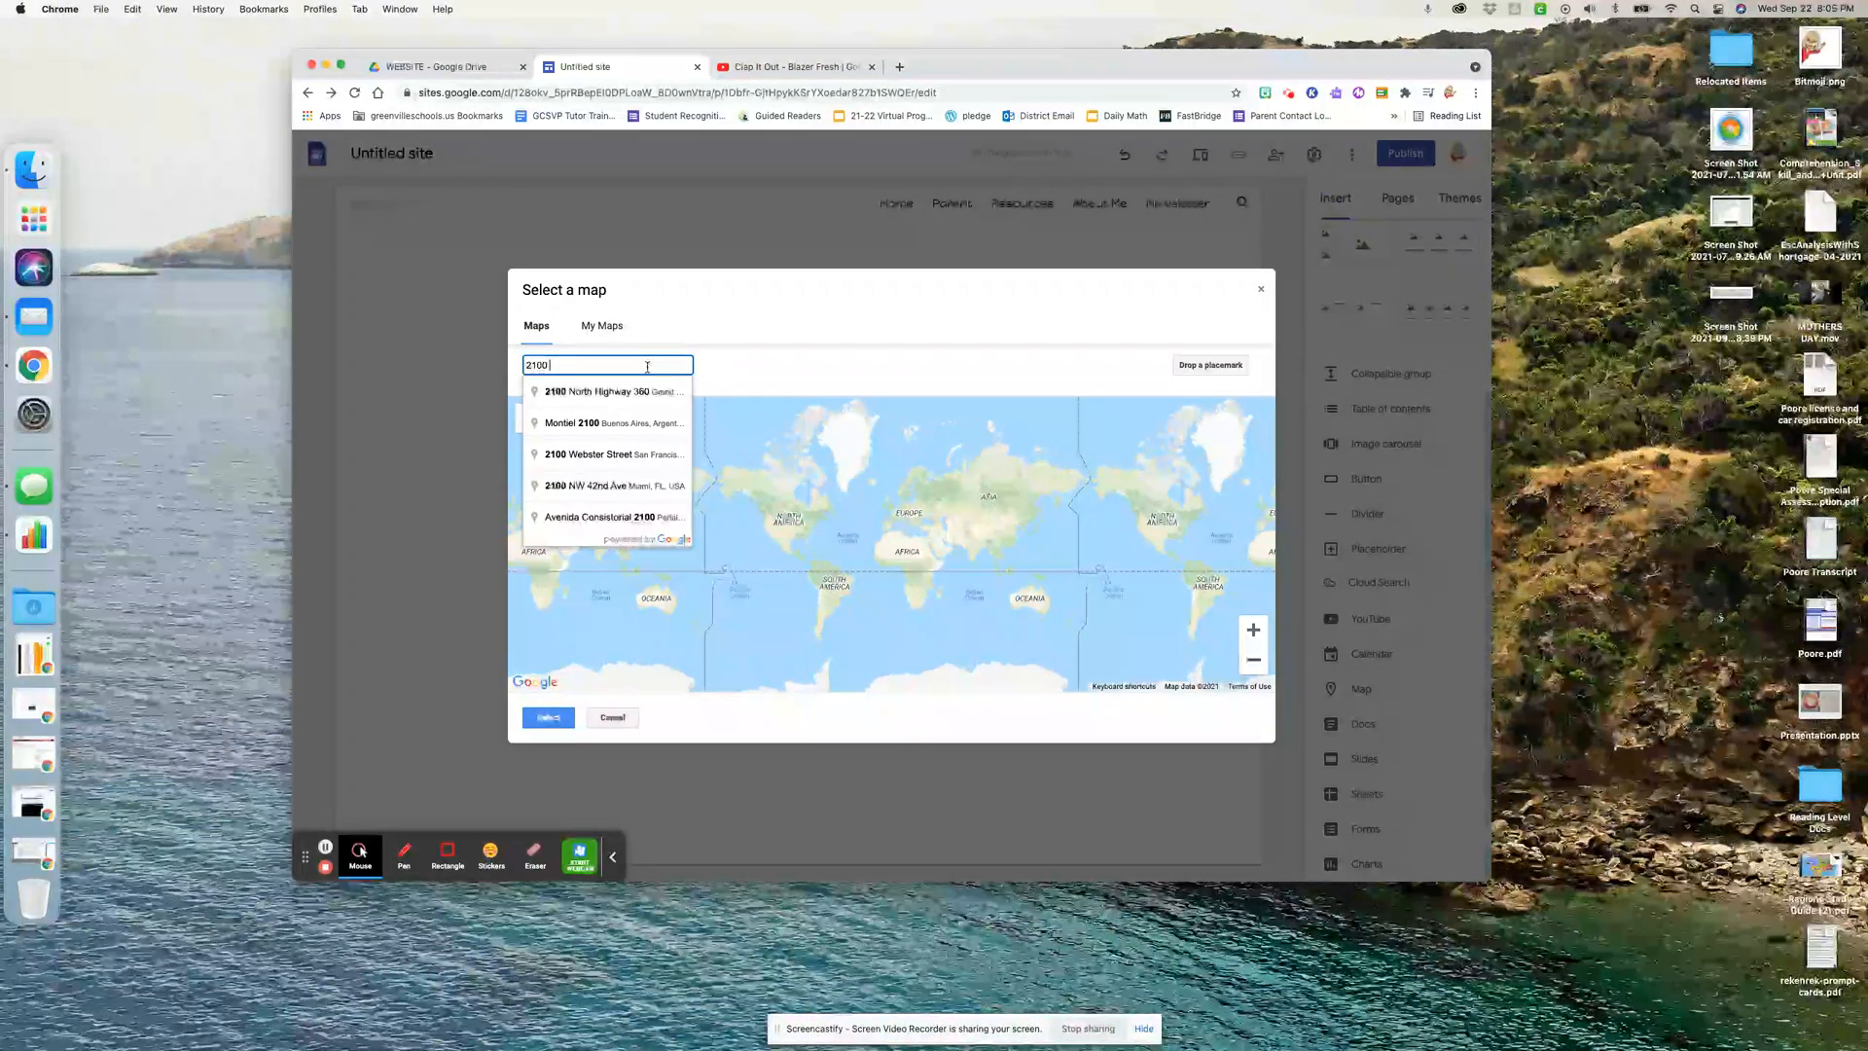
Search the web for "newberry college" in a new browser tab and look up its street address
{"action": "left_click", "coordinate": [900, 67]}
{"action": "type", "text": "newberry college"}
{"action": "key", "text": "Return"}
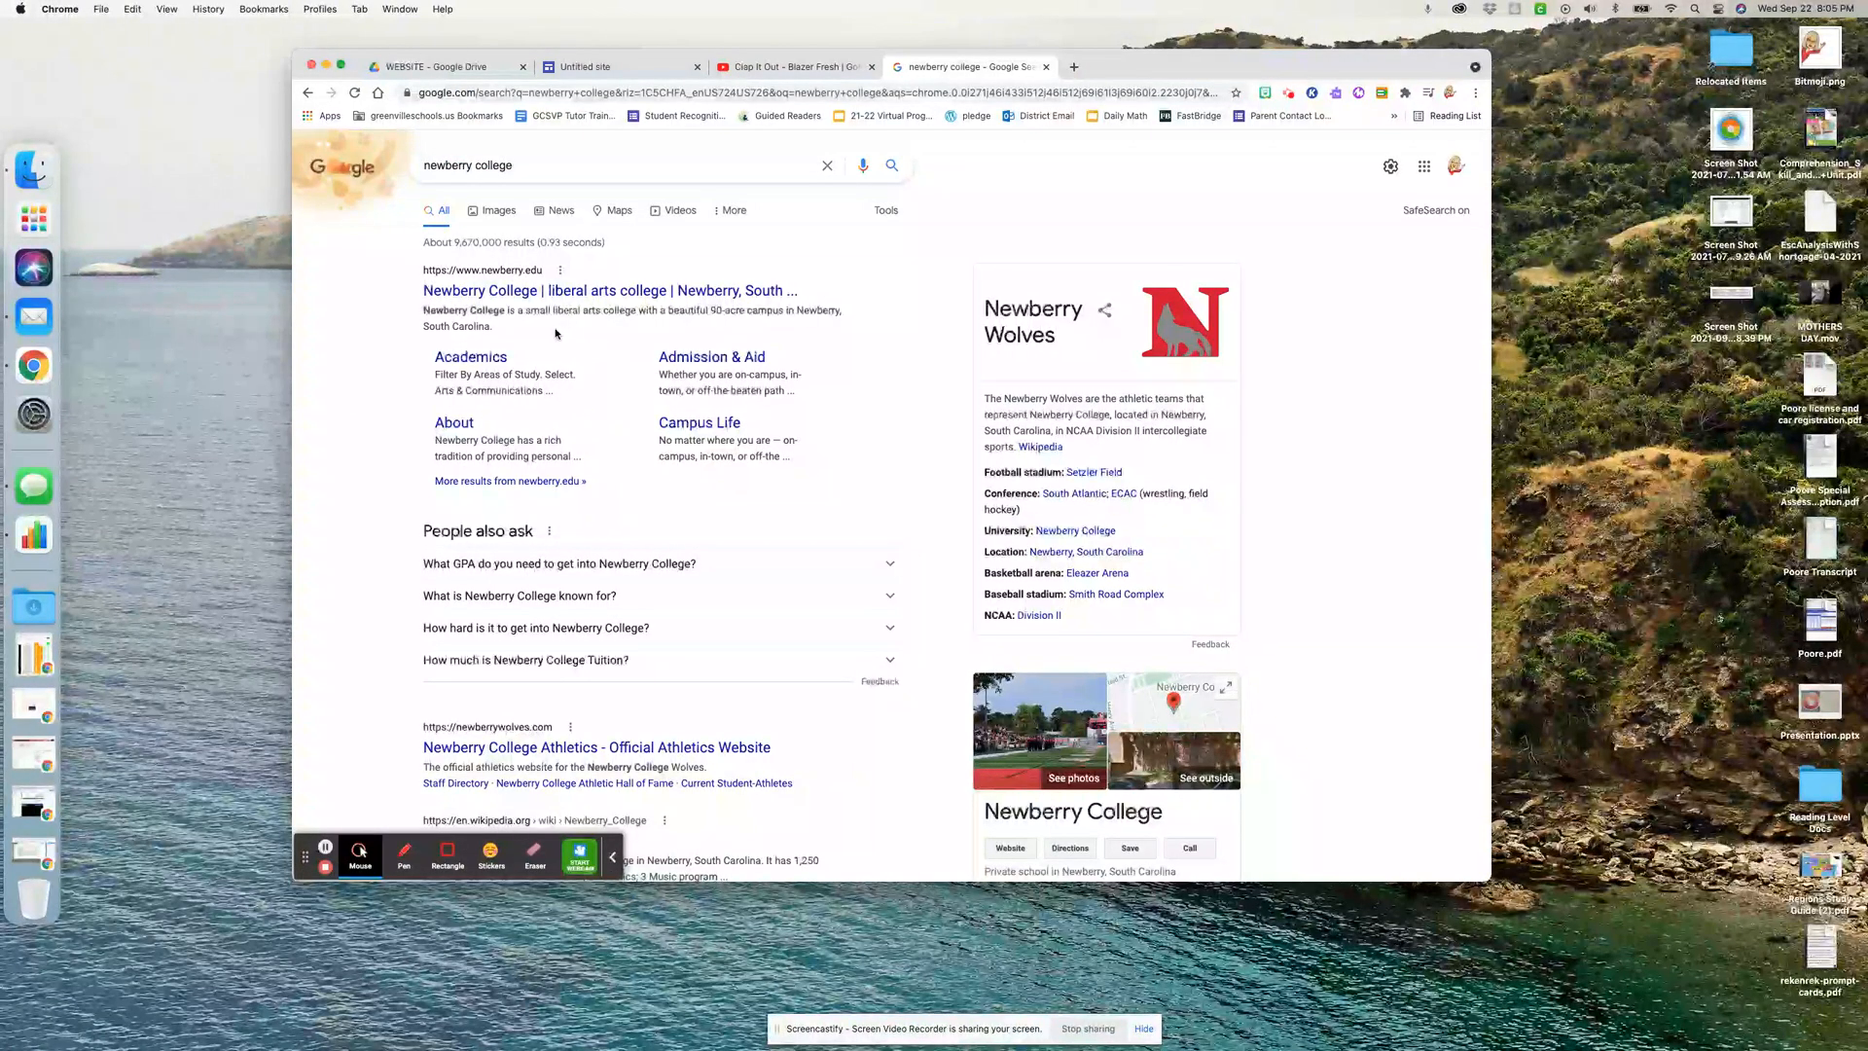
{"action": "scroll", "coordinate": [914, 604], "scroll_direction": "down", "scroll_amount": 10}
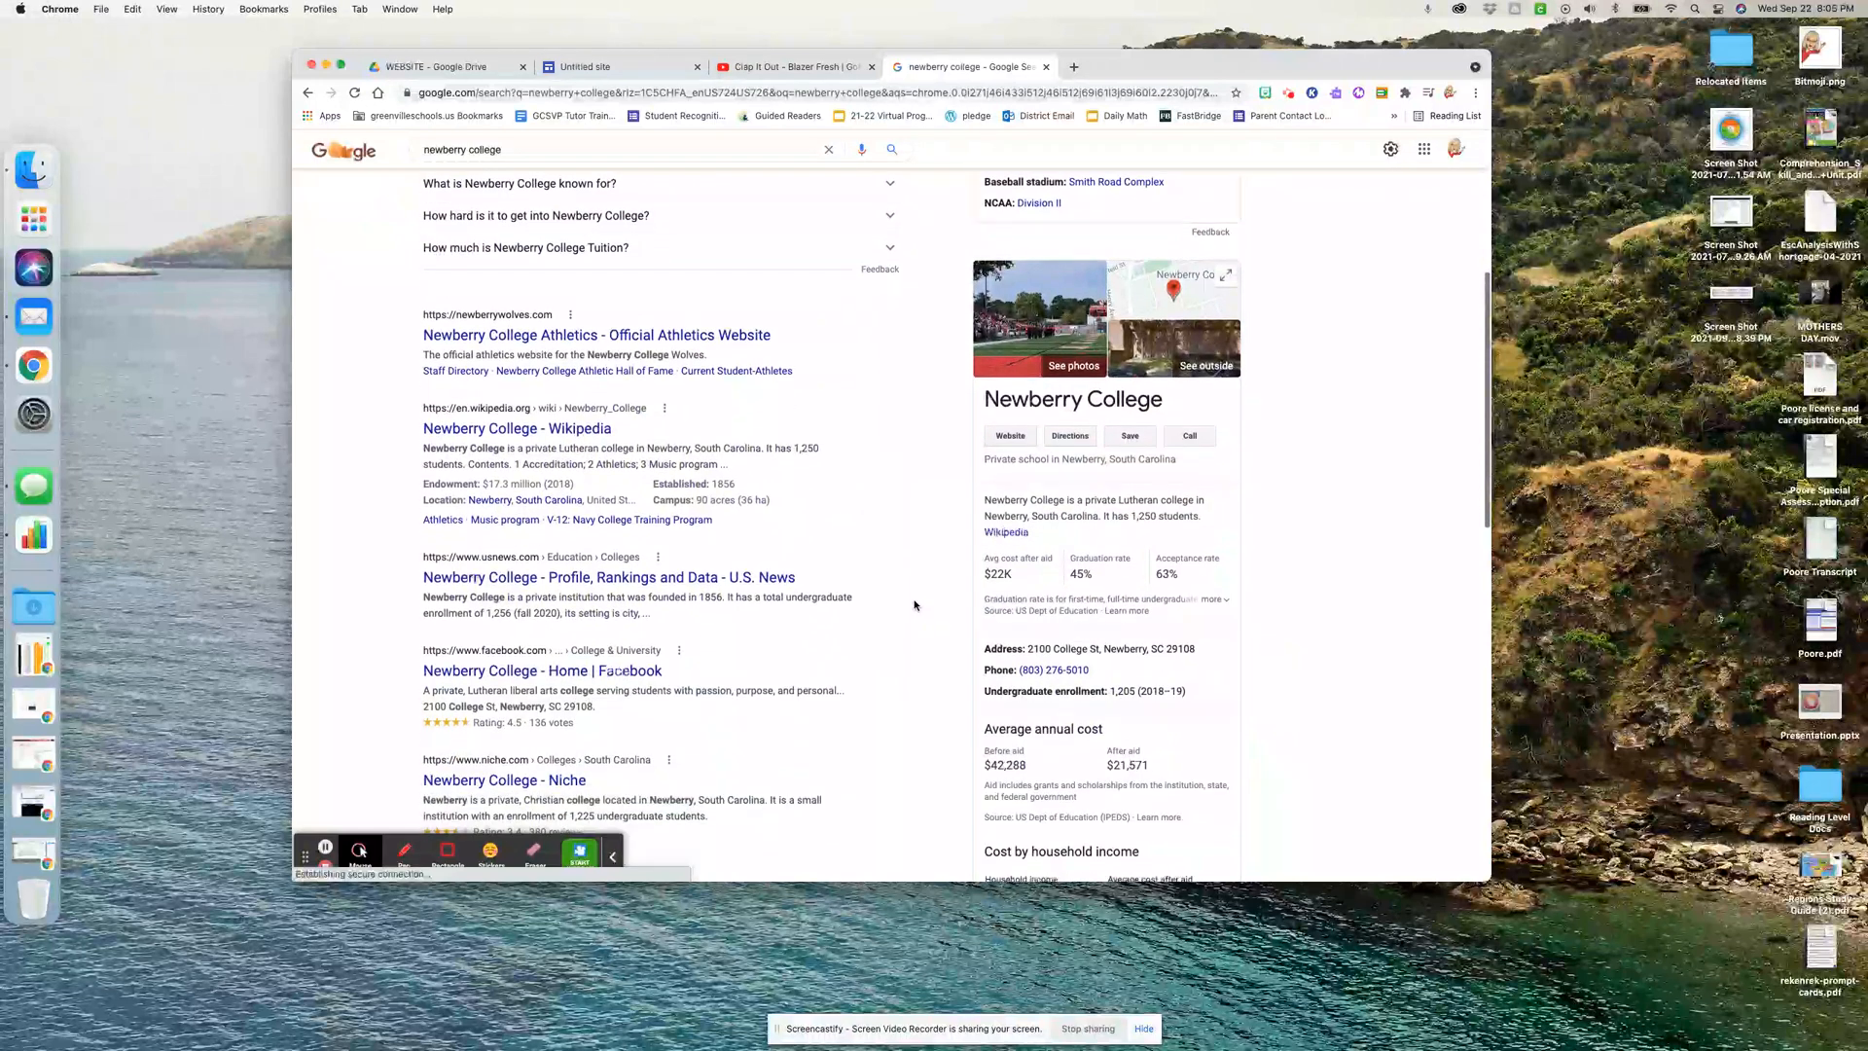
Return to the site editor, complete Newberry College's street address, insert its map, and enlarge it to nearly the full page width
{"action": "left_click", "coordinate": [589, 67]}
{"action": "type", "text": "College Street"}
{"action": "left_click", "coordinate": [596, 394]}
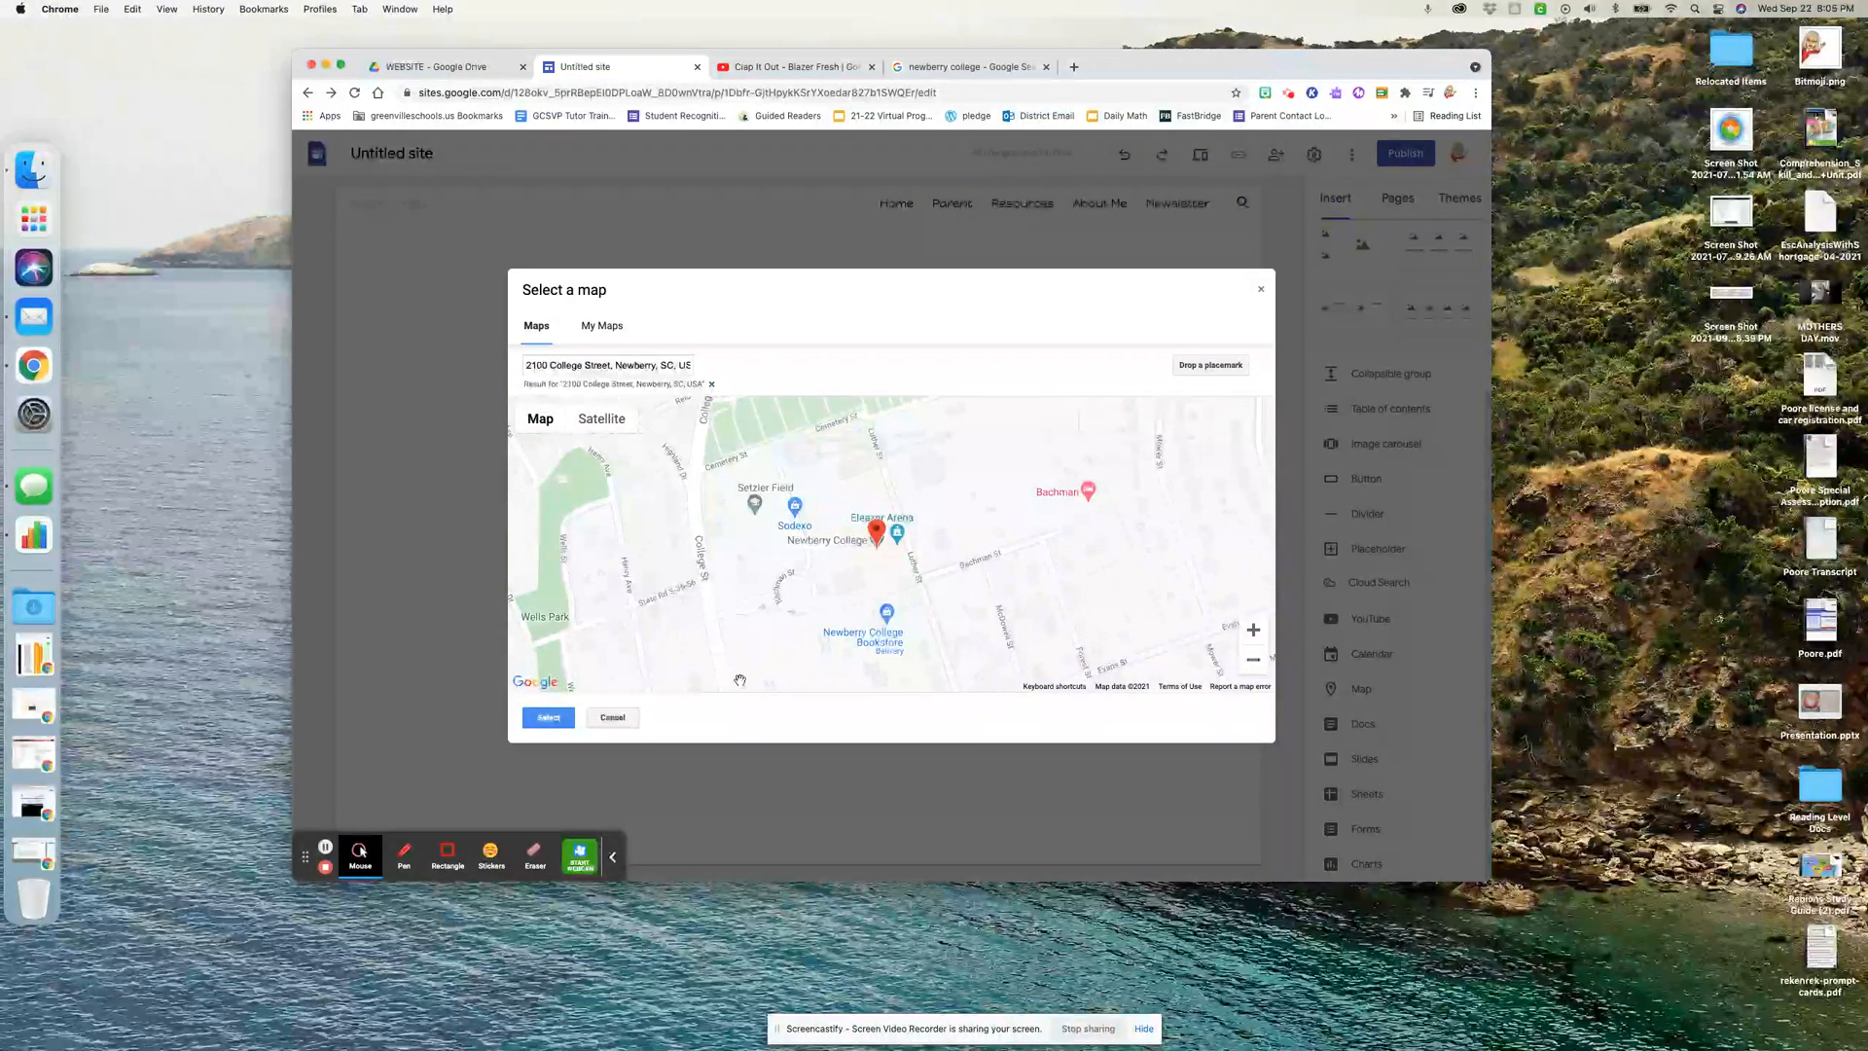
{"action": "left_click", "coordinate": [545, 717]}
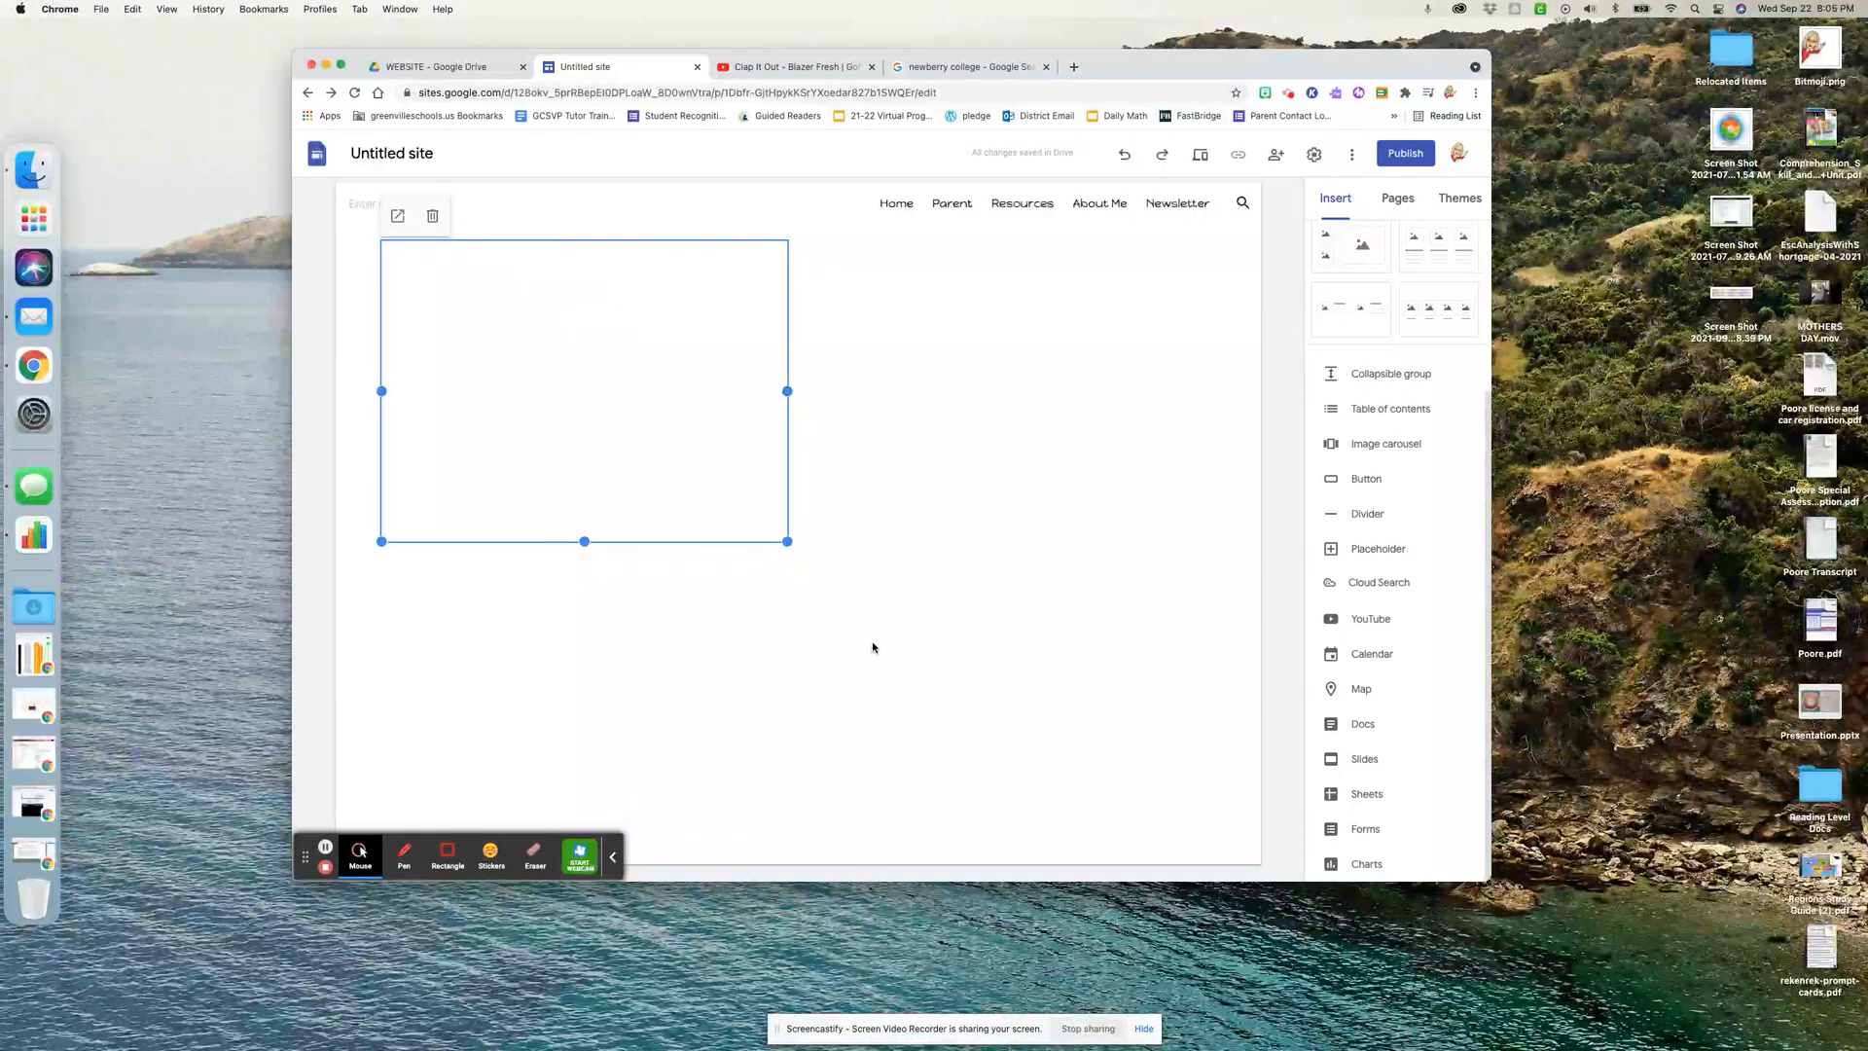
{"action": "left_click_drag", "start_coordinate": [784, 538], "coordinate": [1221, 667]}
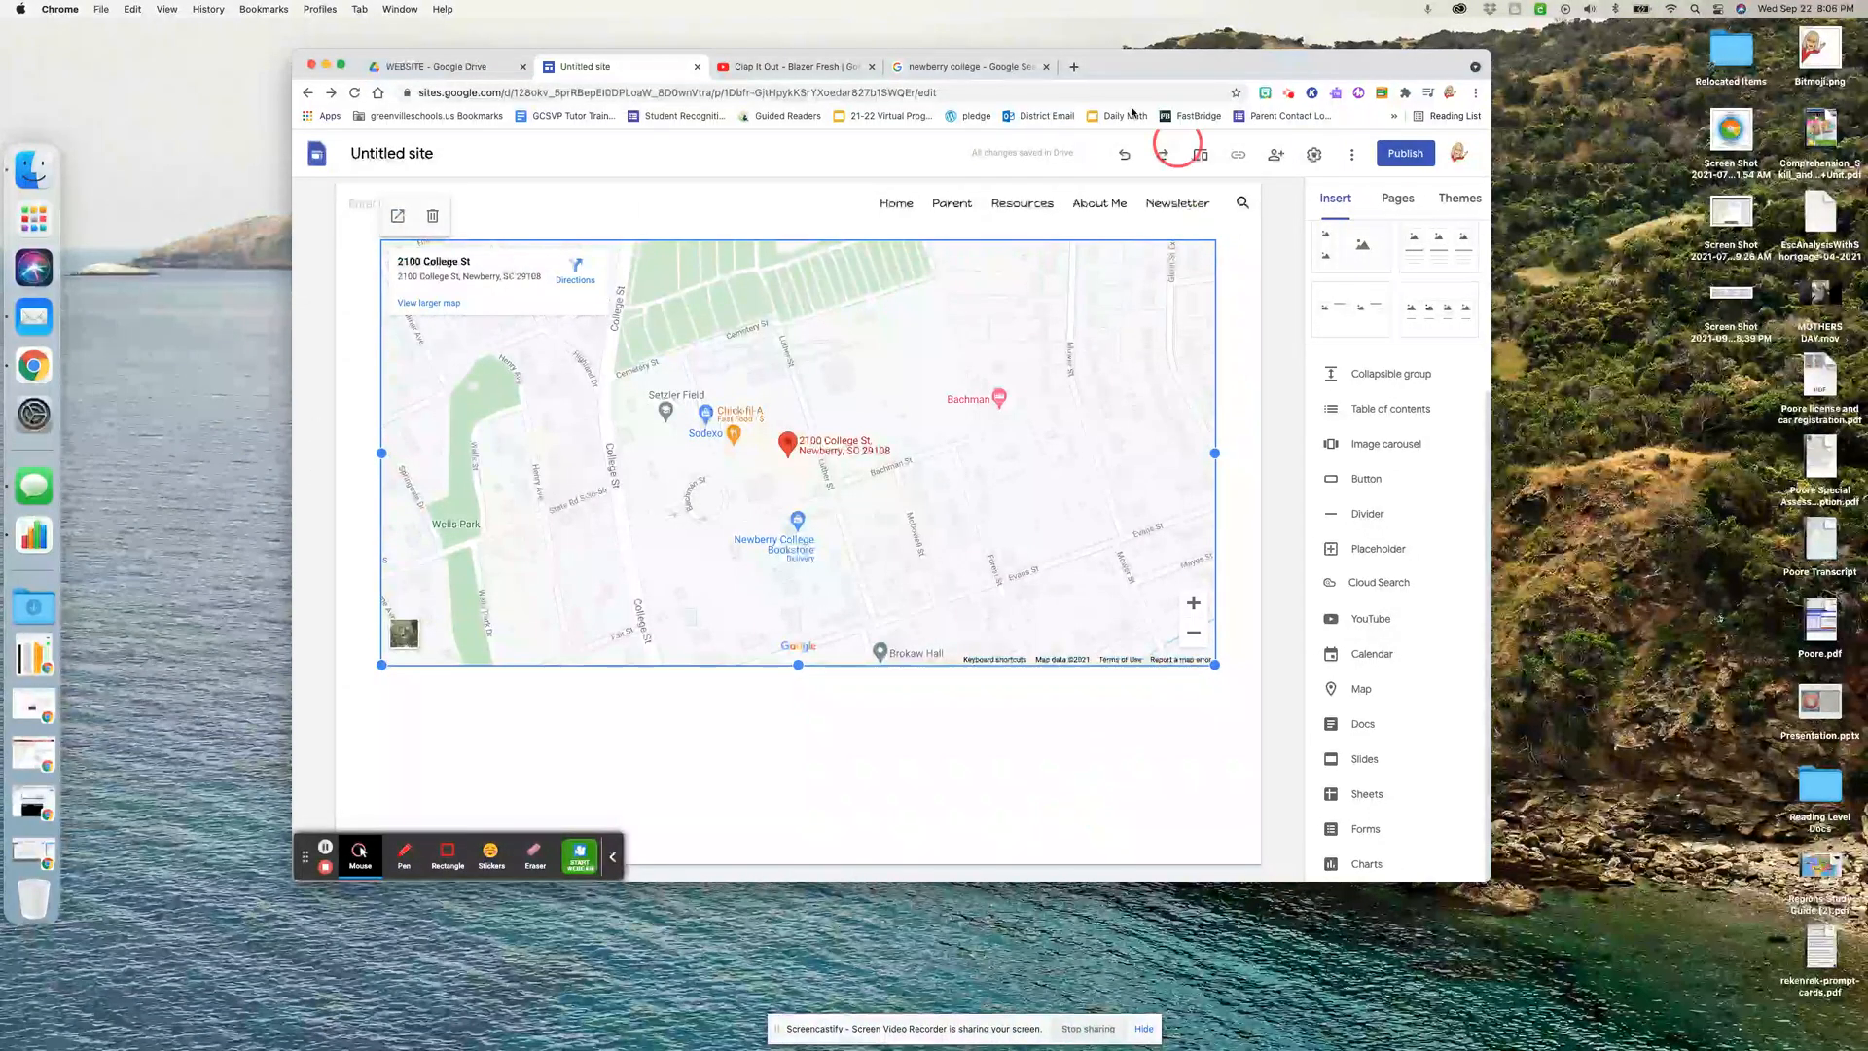
Preview the Resources page, pan around the embedded Newberry College map, view it as satellite imagery, and exit the preview
{"action": "left_click", "coordinate": [1201, 156]}
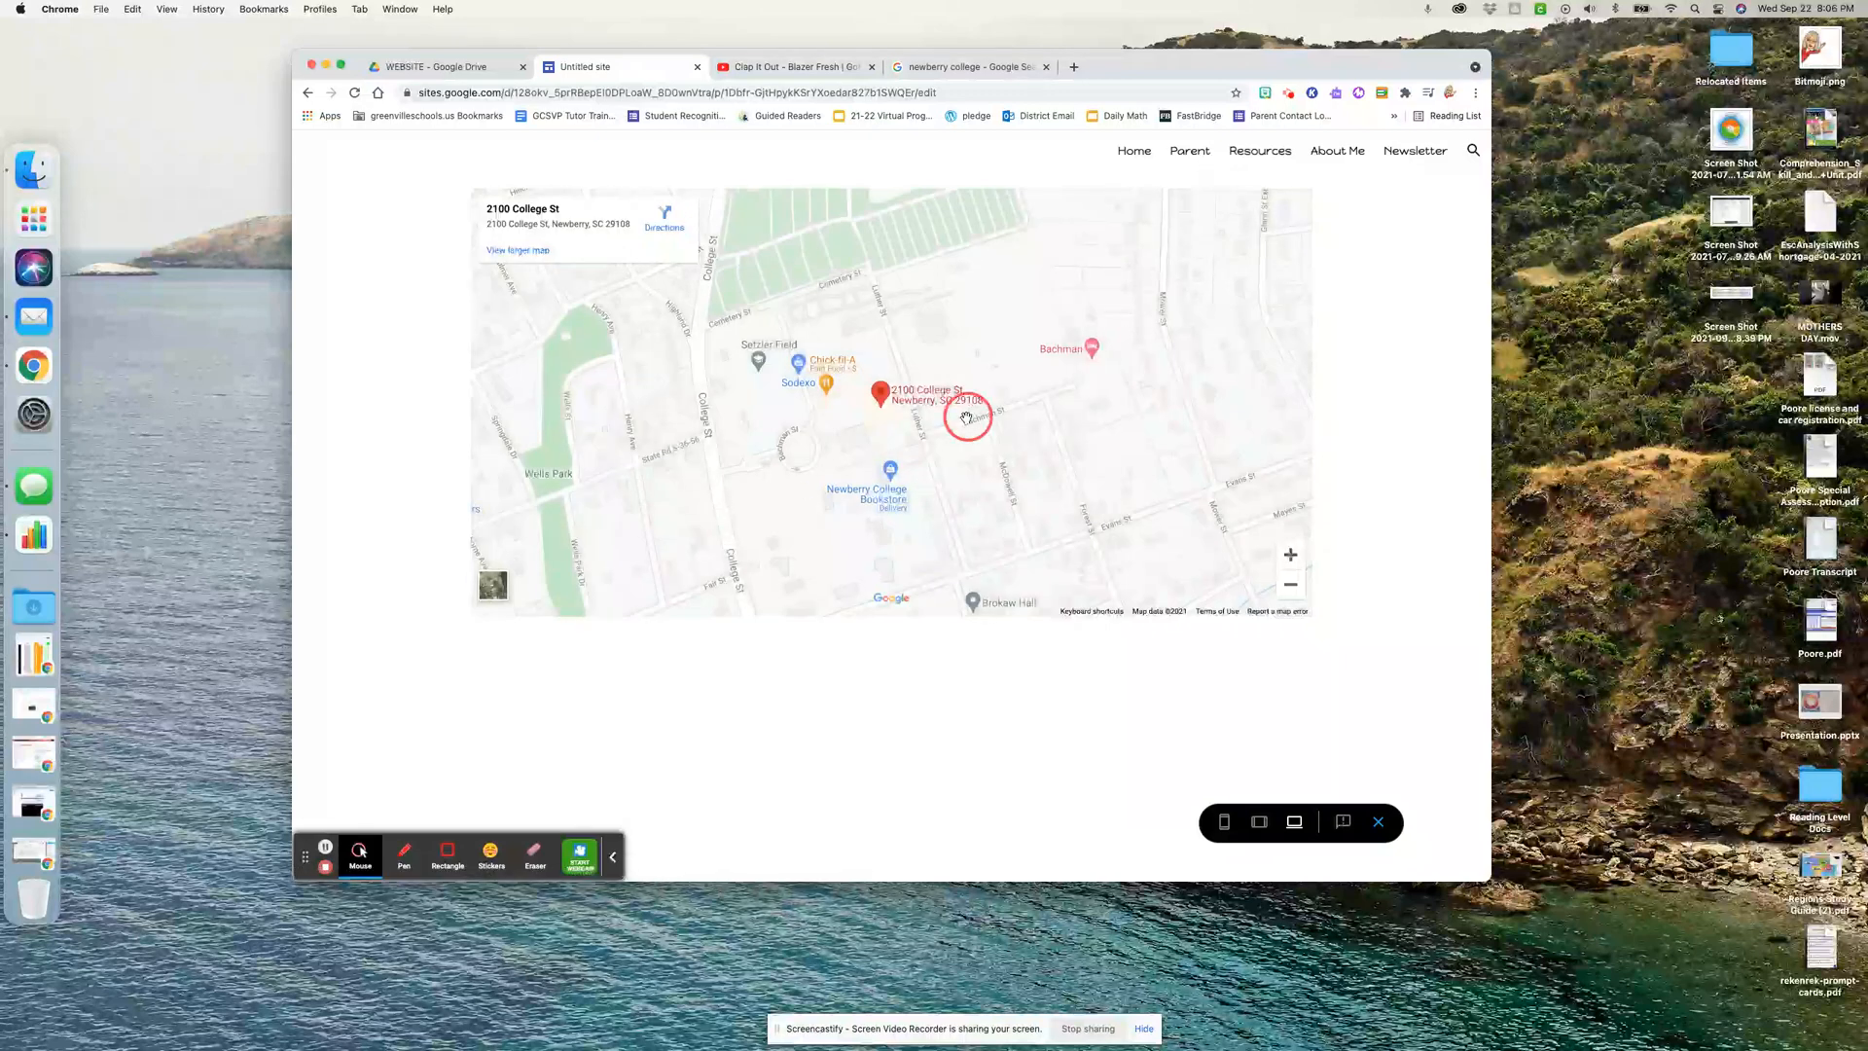
{"action": "left_click_drag", "start_coordinate": [968, 412], "coordinate": [931, 542]}
{"action": "left_click_drag", "start_coordinate": [792, 396], "coordinate": [1024, 445]}
{"action": "left_click_drag", "start_coordinate": [987, 531], "coordinate": [994, 311]}
{"action": "left_click_drag", "start_coordinate": [941, 513], "coordinate": [879, 400]}
{"action": "left_click_drag", "start_coordinate": [1067, 444], "coordinate": [914, 402]}
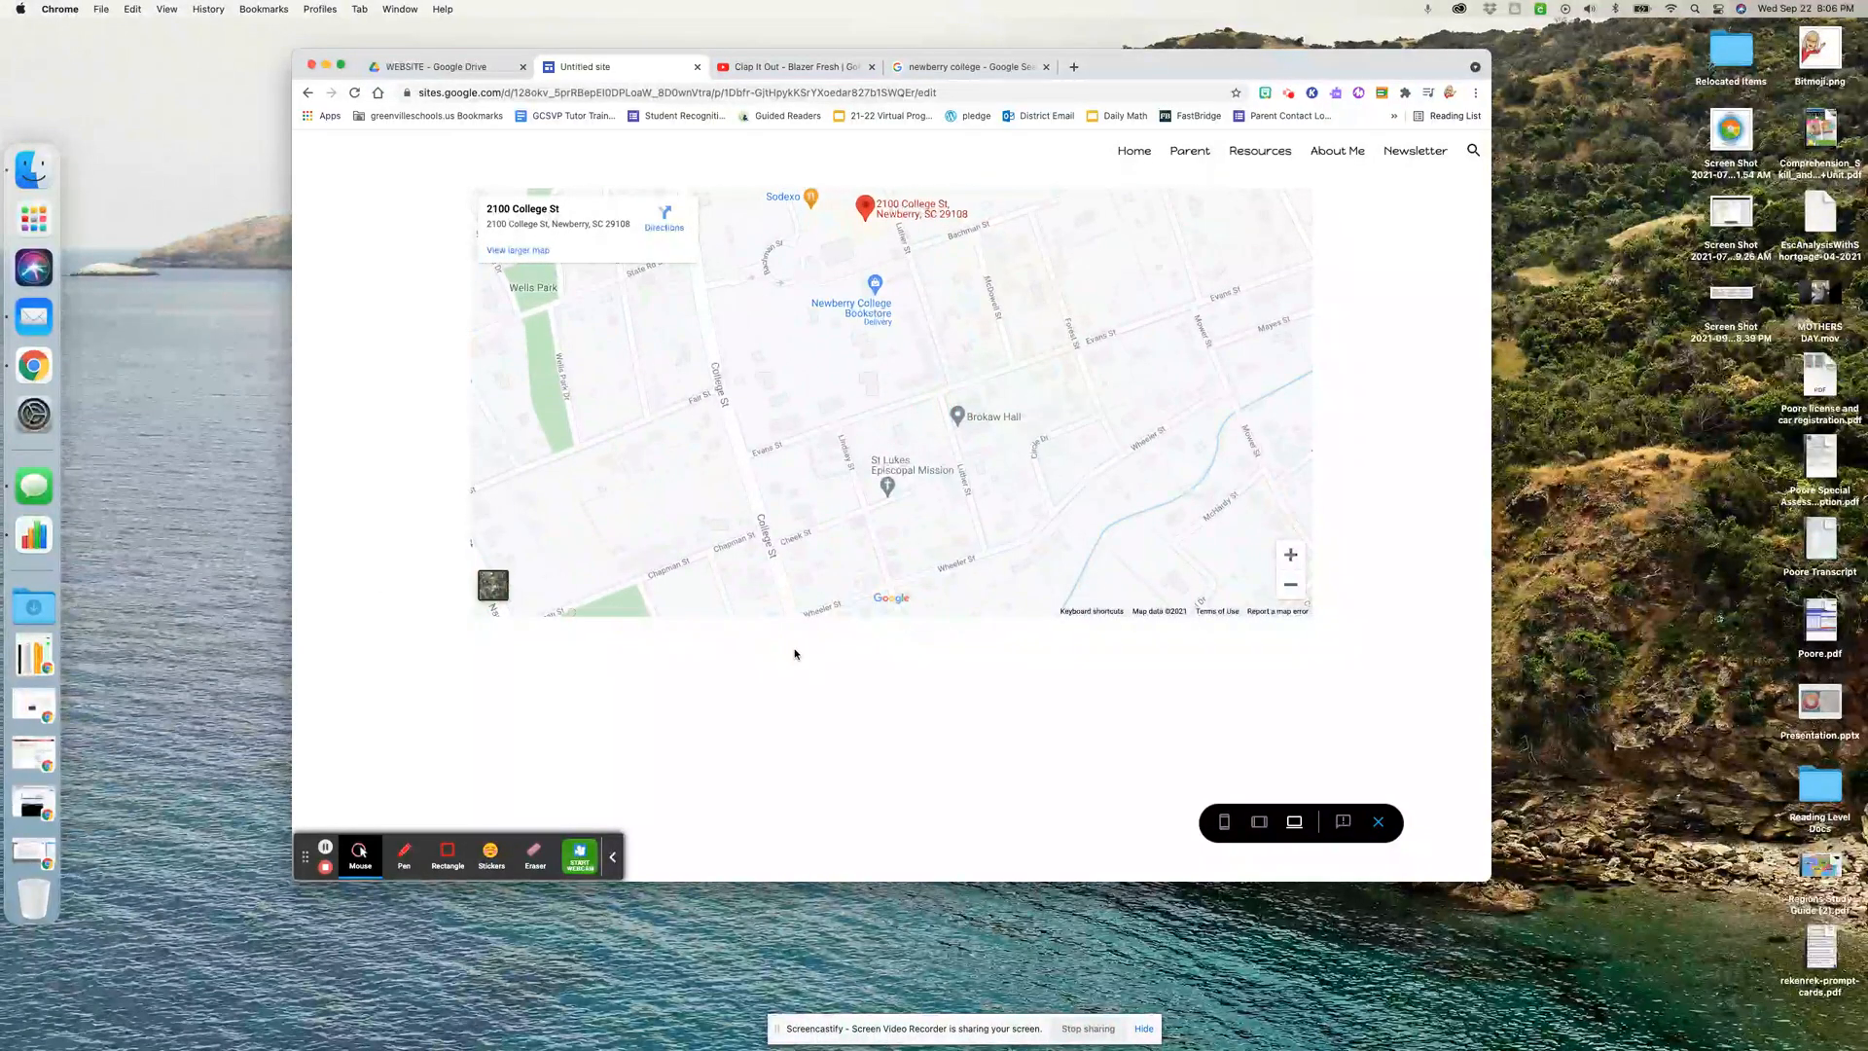
{"action": "left_click_drag", "start_coordinate": [892, 536], "coordinate": [922, 558]}
{"action": "left_click_drag", "start_coordinate": [911, 384], "coordinate": [981, 503]}
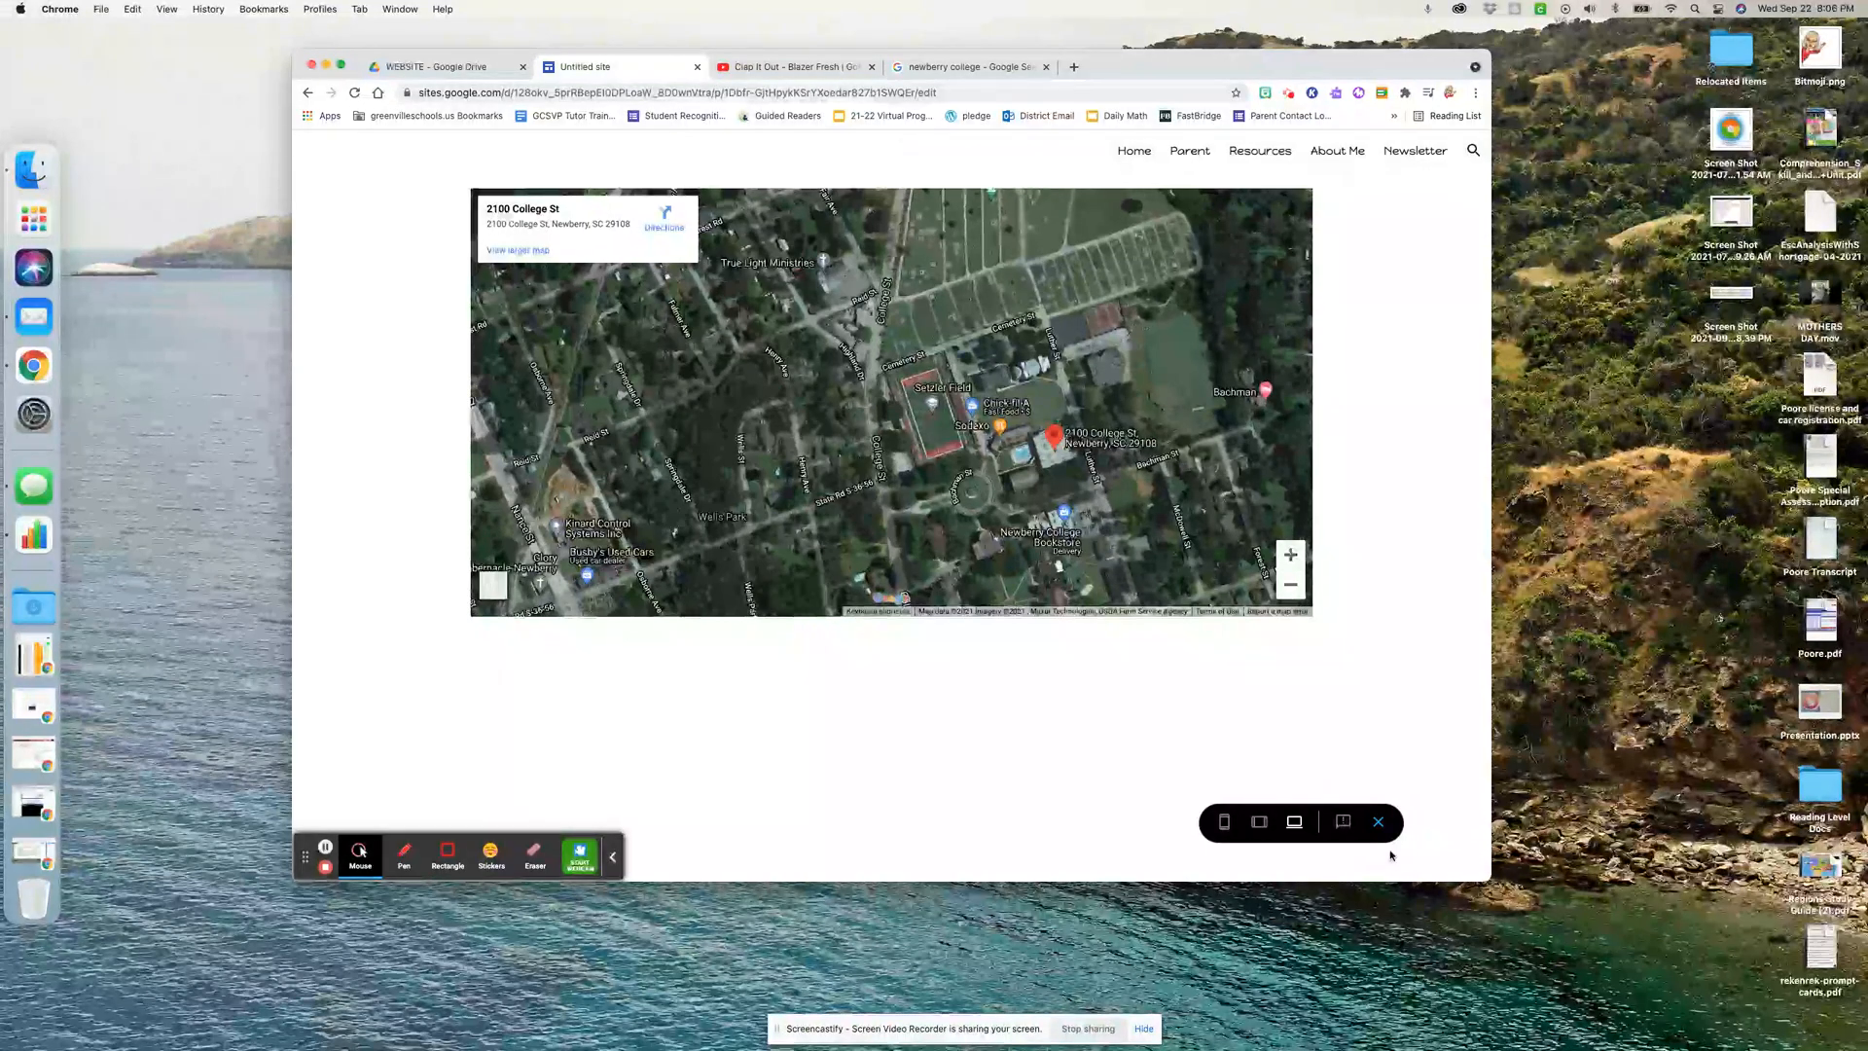
{"action": "left_click", "coordinate": [1380, 824]}
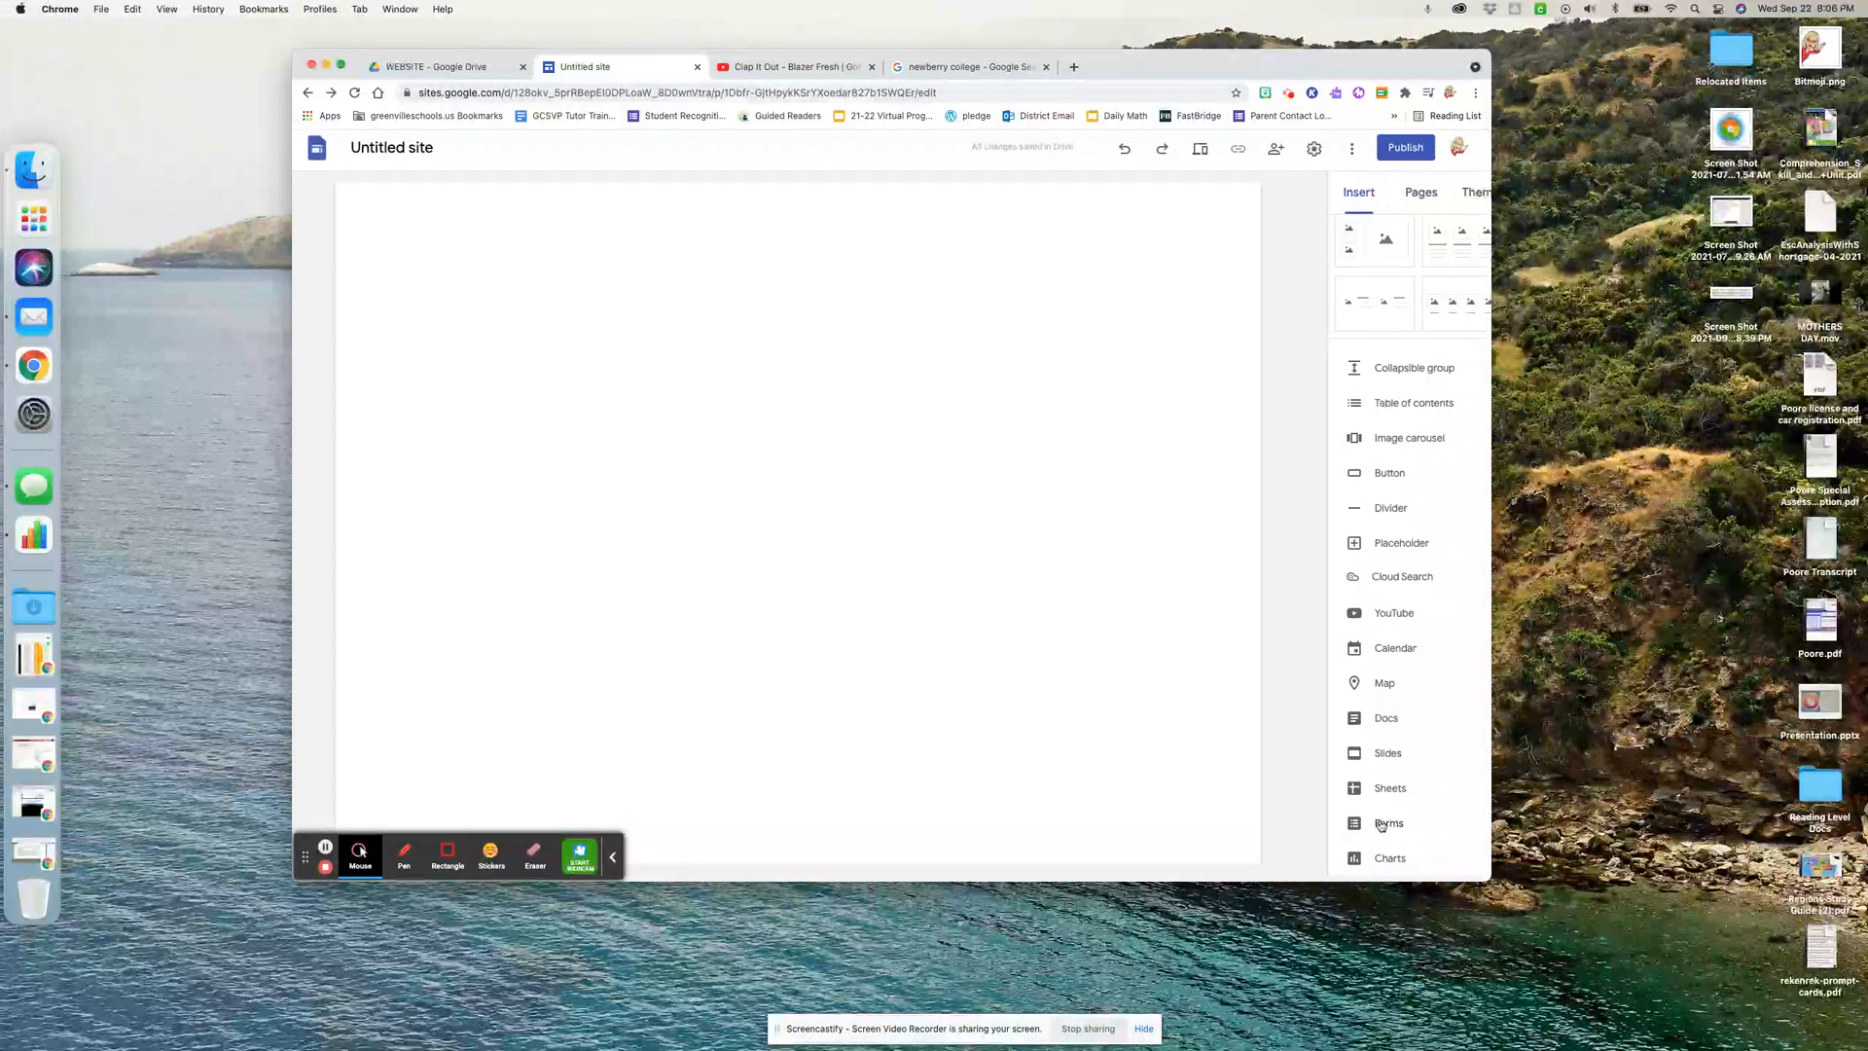
Delete the Newberry College map and insert a Cloud Search box on the Resources page
{"action": "left_click", "coordinate": [826, 496]}
{"action": "key", "text": "Delete"}
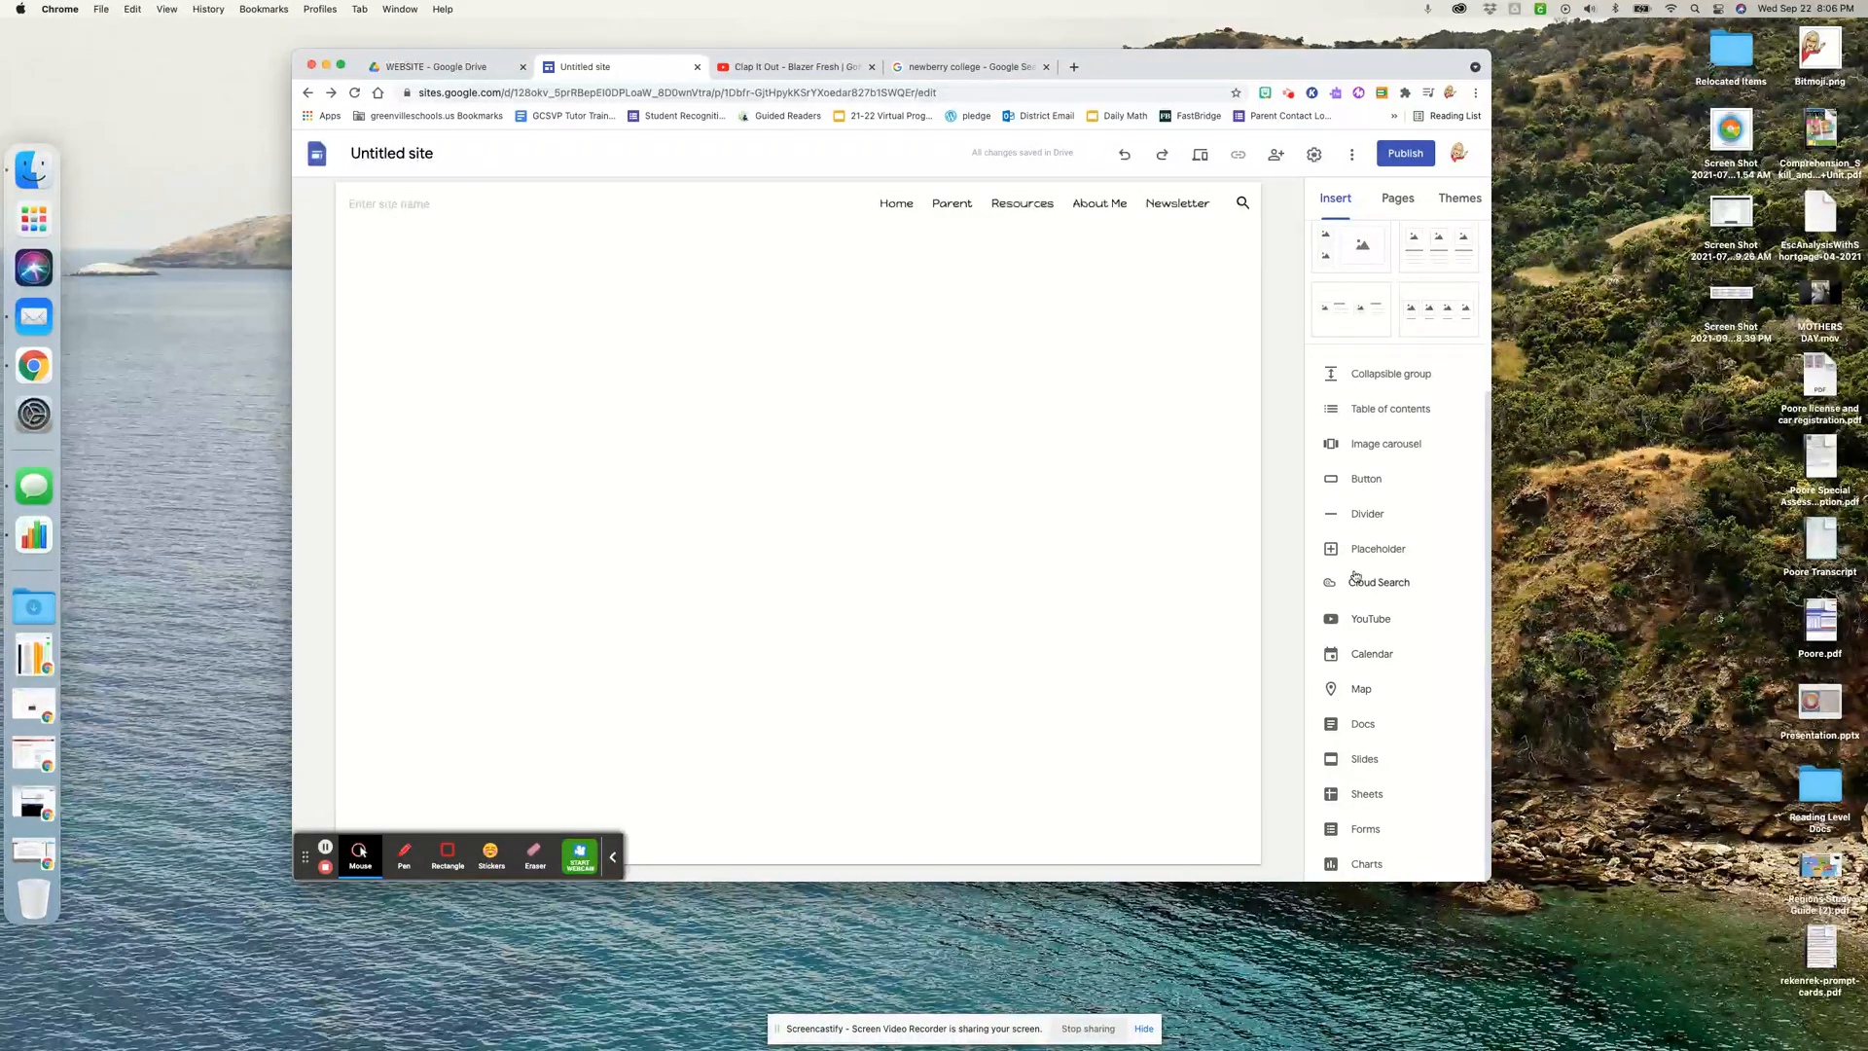
{"action": "left_click", "coordinate": [1359, 583]}
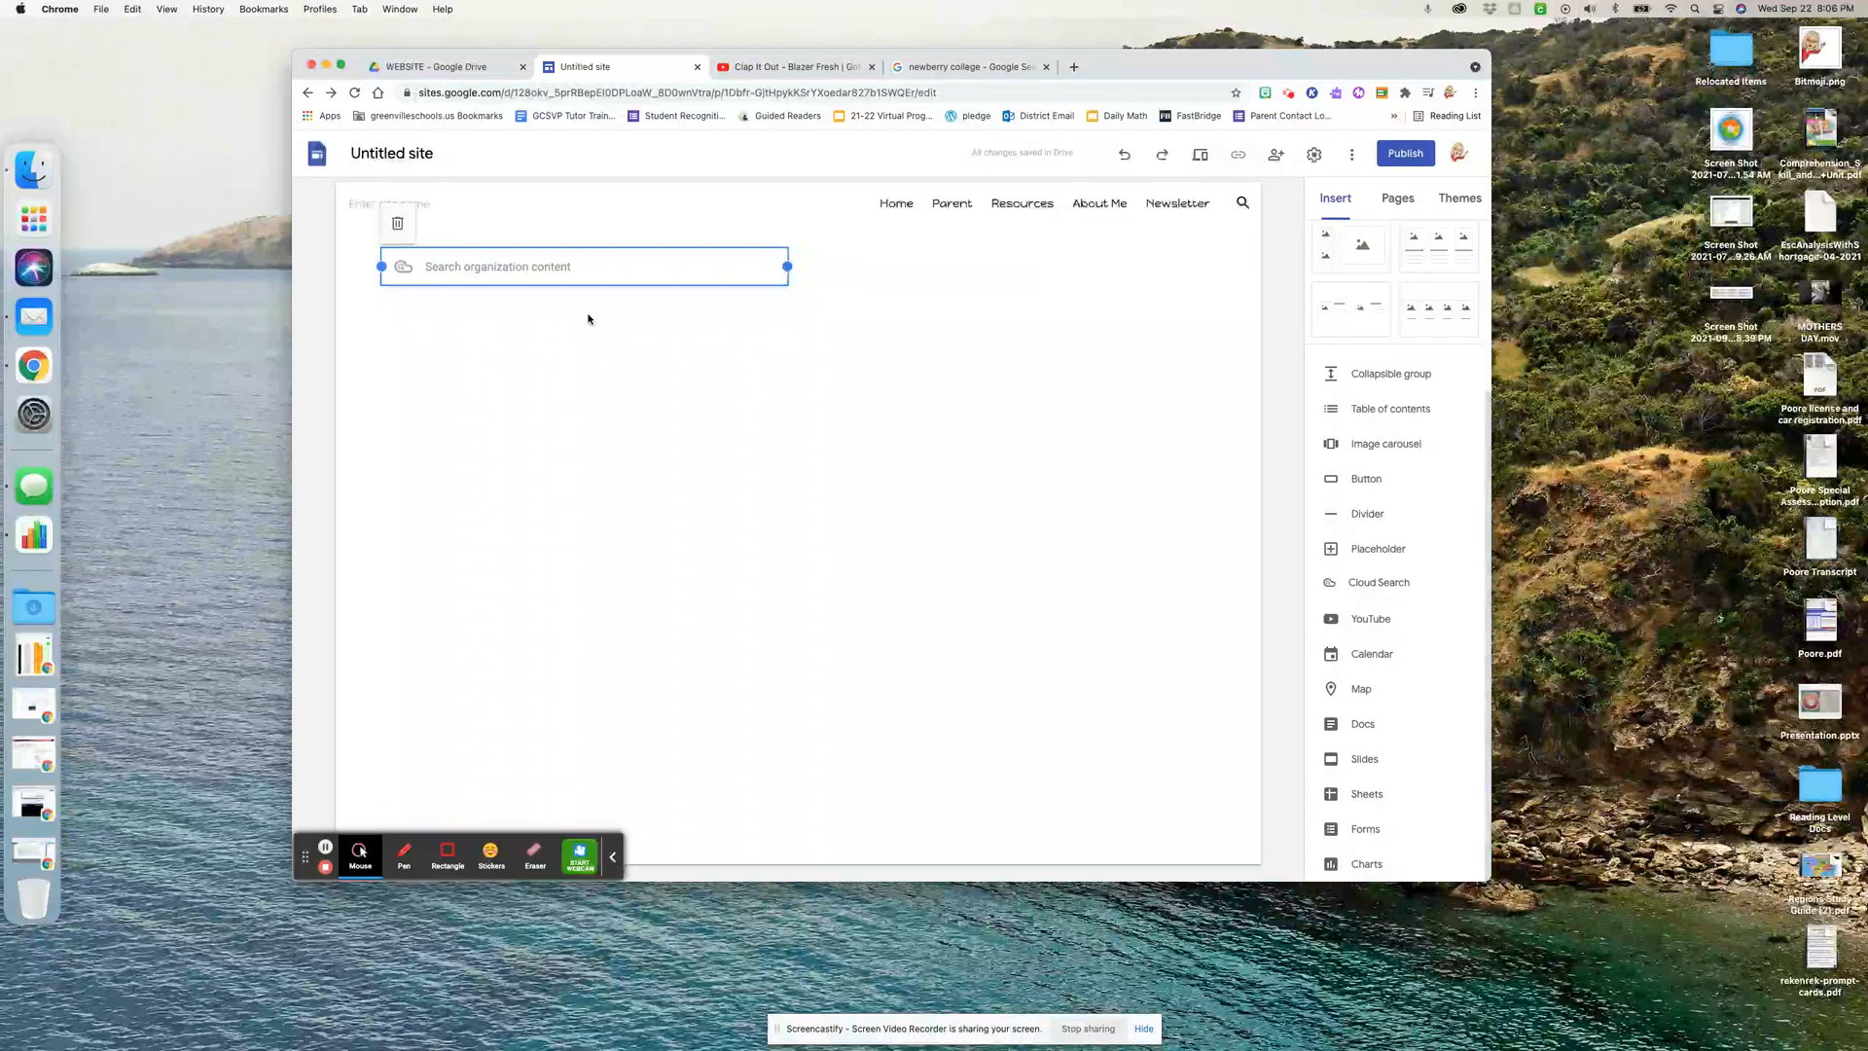
Open the bookmarked Virtual Program Resources site in a new browser tab and examine its home page sections from Handbooks to Lesson Plan Info
{"action": "left_click", "coordinate": [1074, 66]}
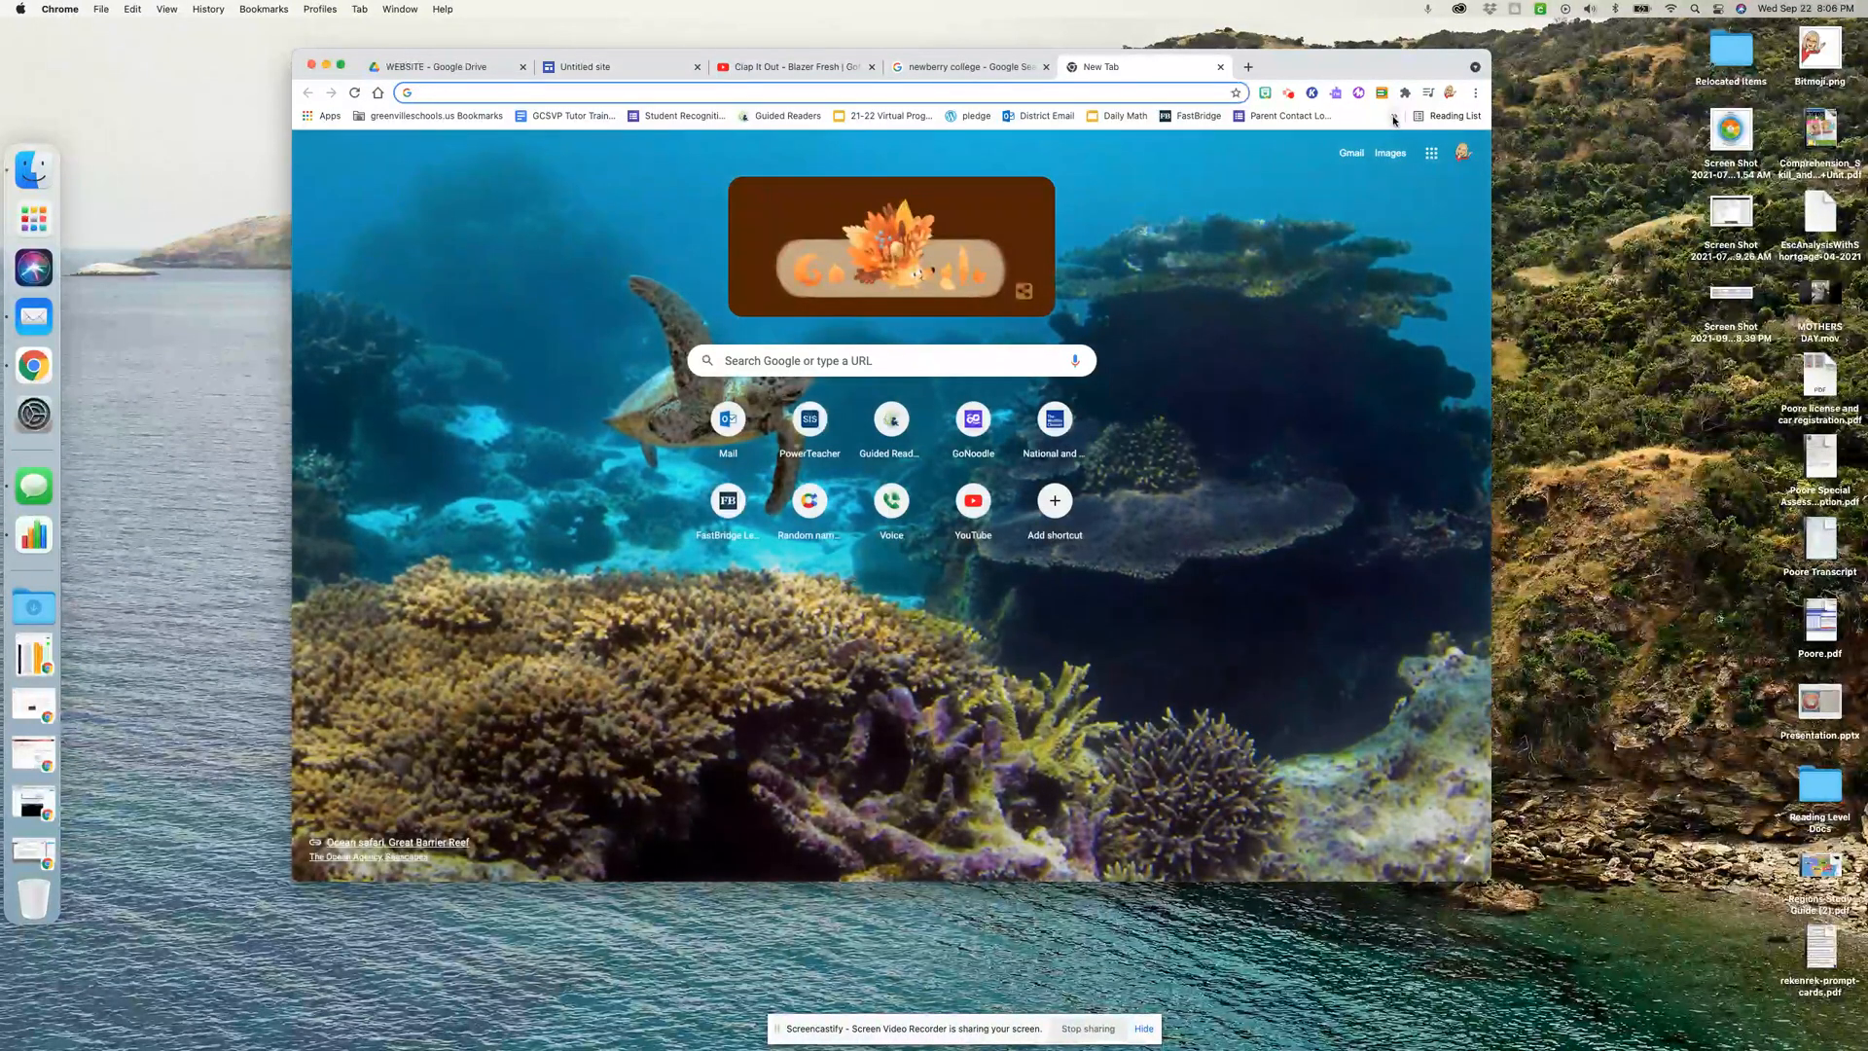
{"action": "left_click", "coordinate": [1393, 115]}
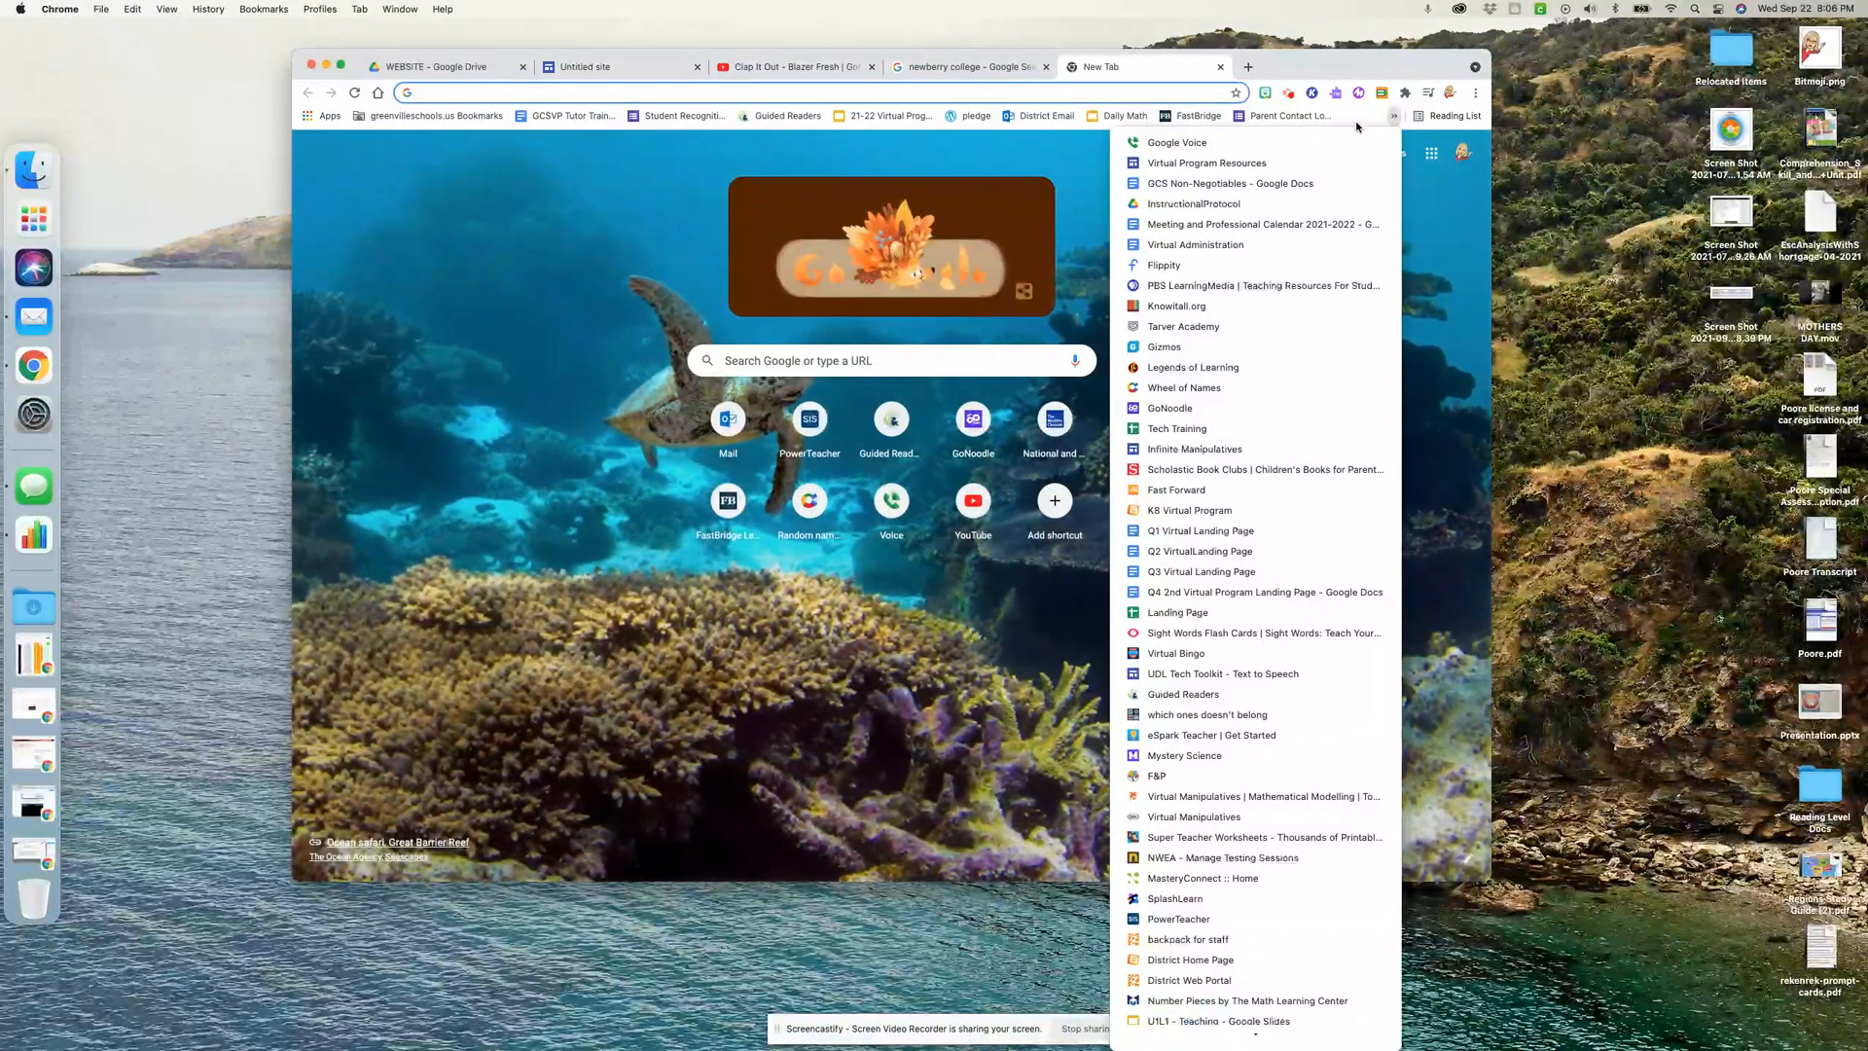
{"action": "left_click", "coordinate": [1222, 162]}
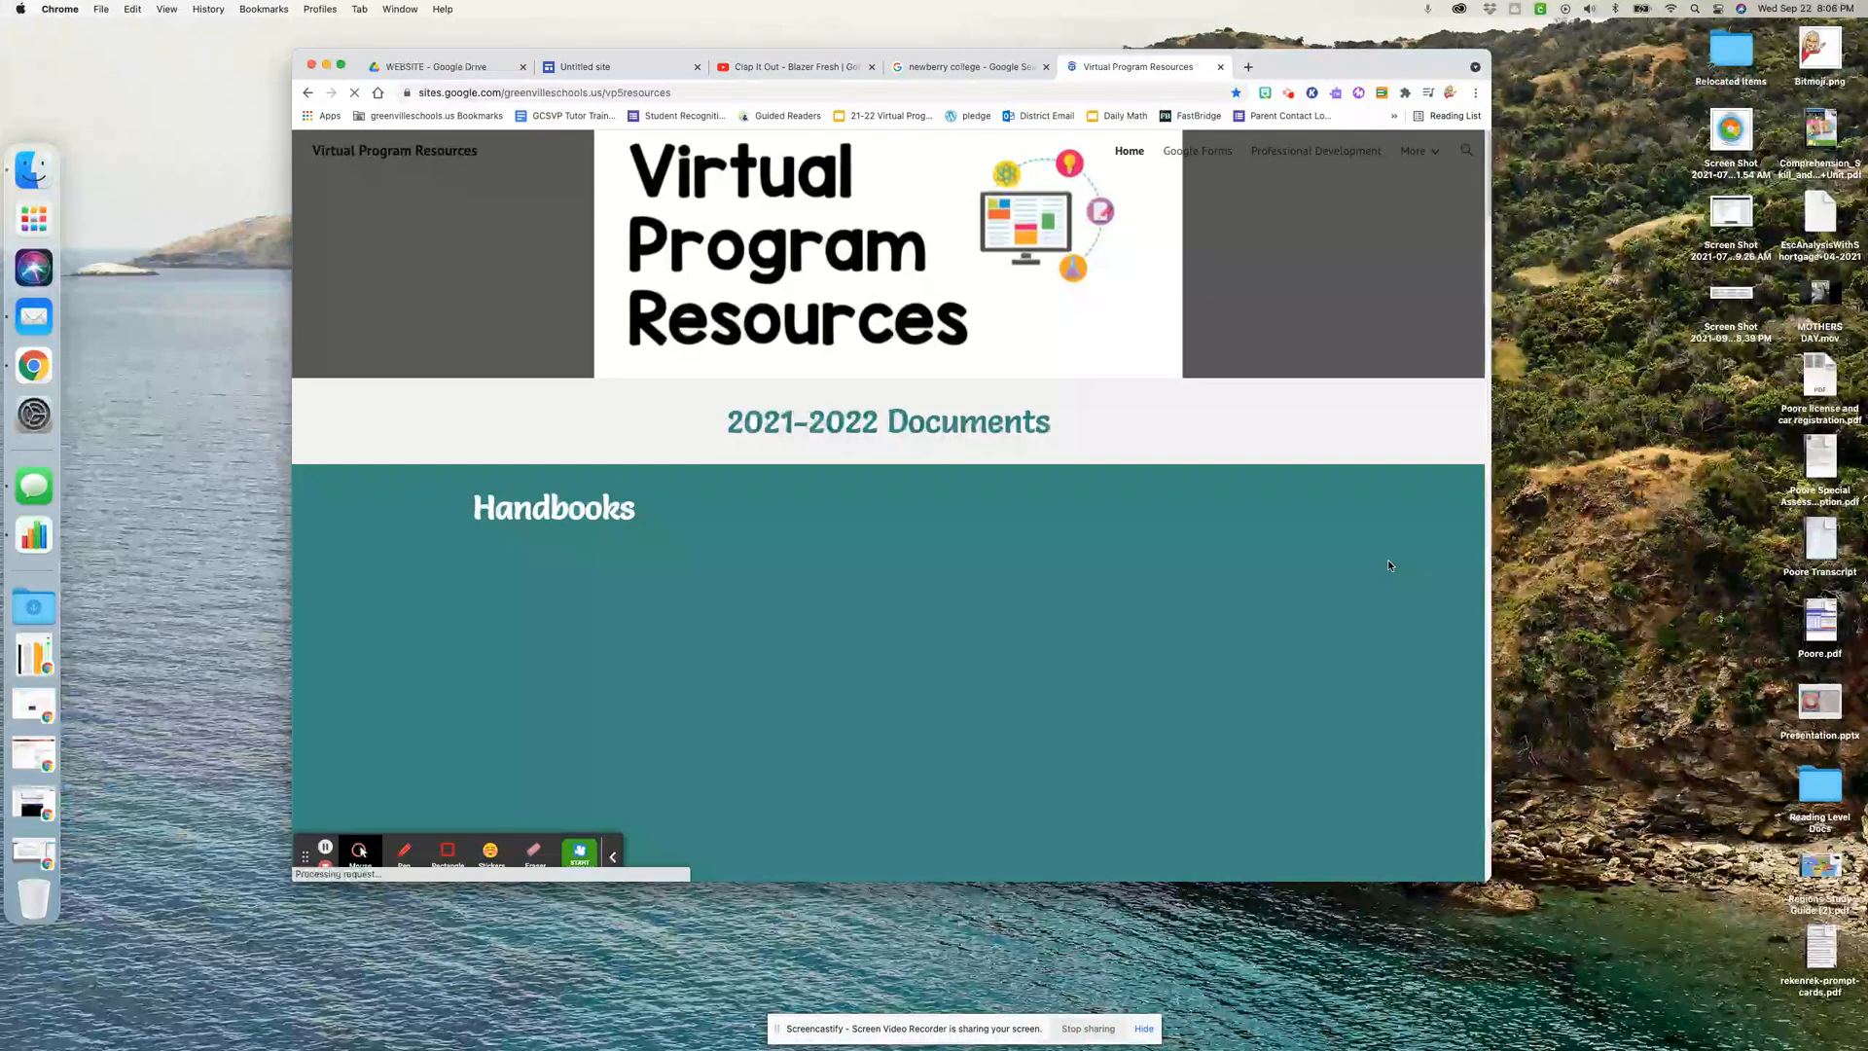
{"action": "scroll", "coordinate": [1388, 565], "scroll_direction": "down", "scroll_amount": 5}
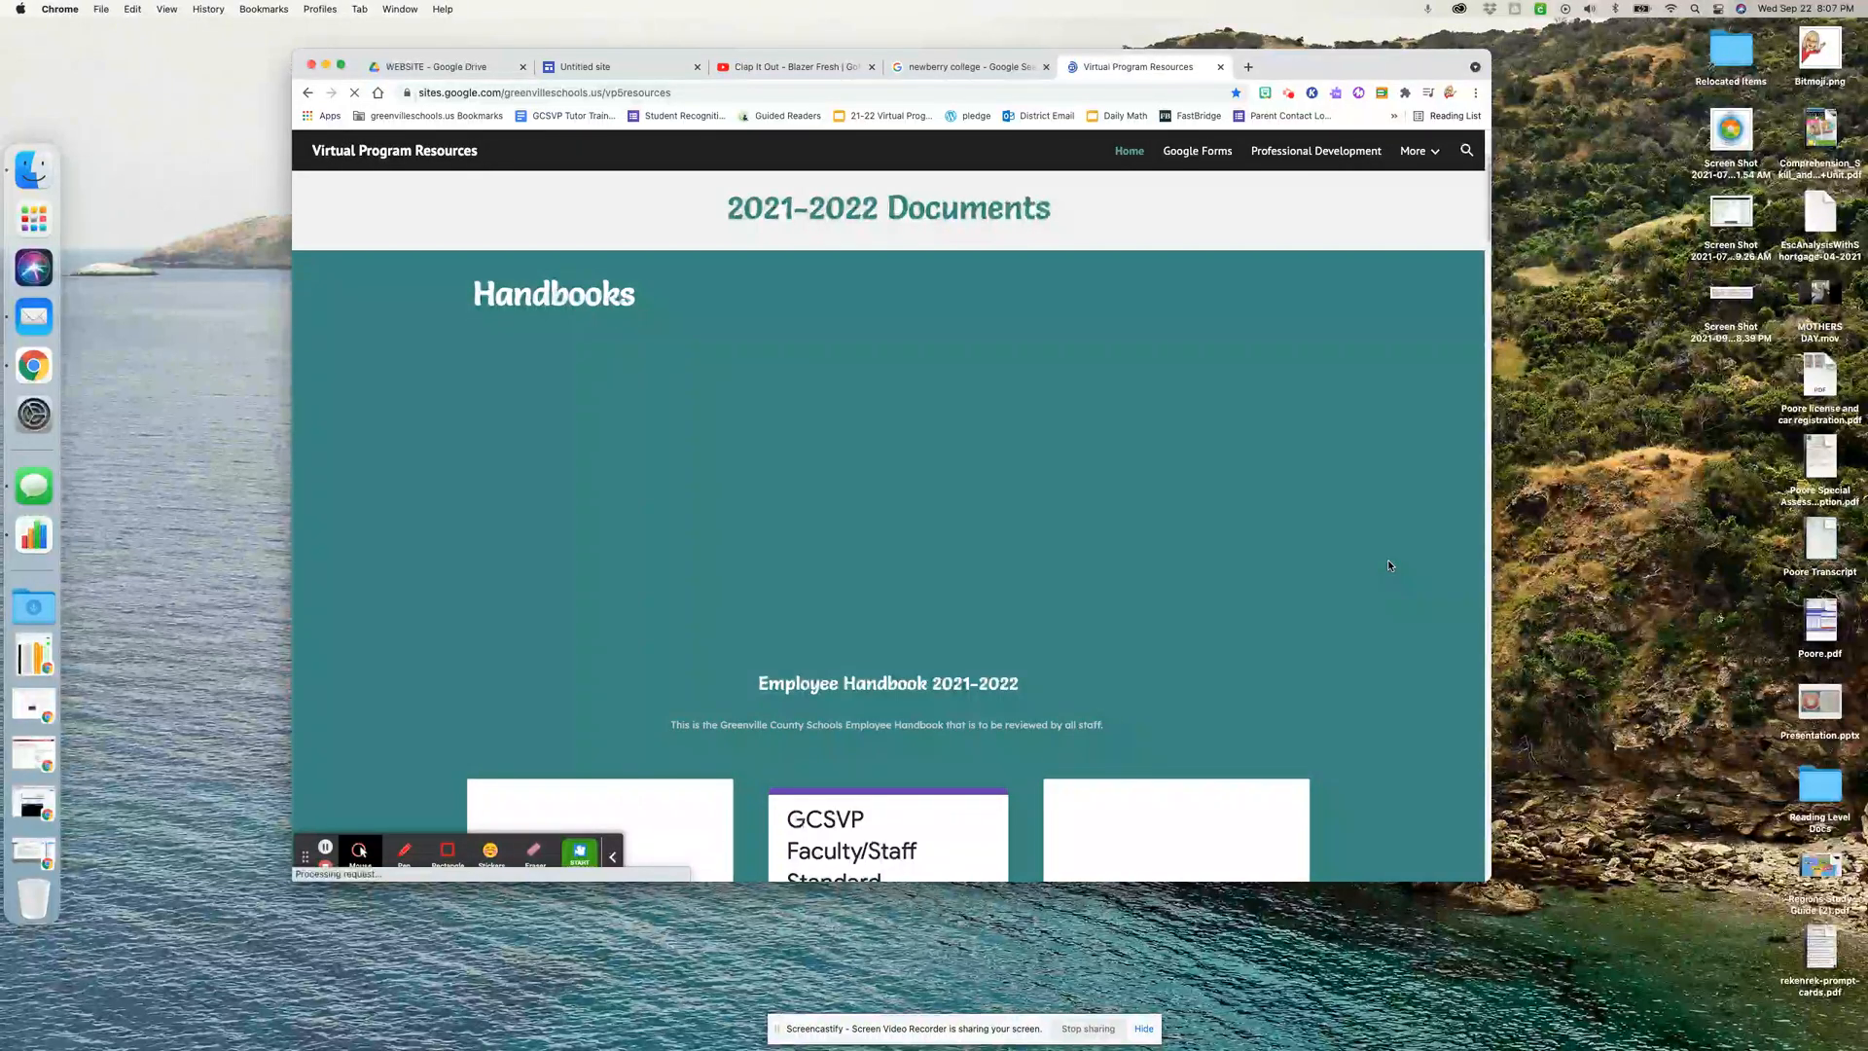
{"action": "scroll", "coordinate": [1388, 565], "scroll_direction": "down", "scroll_amount": 3}
{"action": "scroll", "coordinate": [1389, 565], "scroll_direction": "down", "scroll_amount": 6}
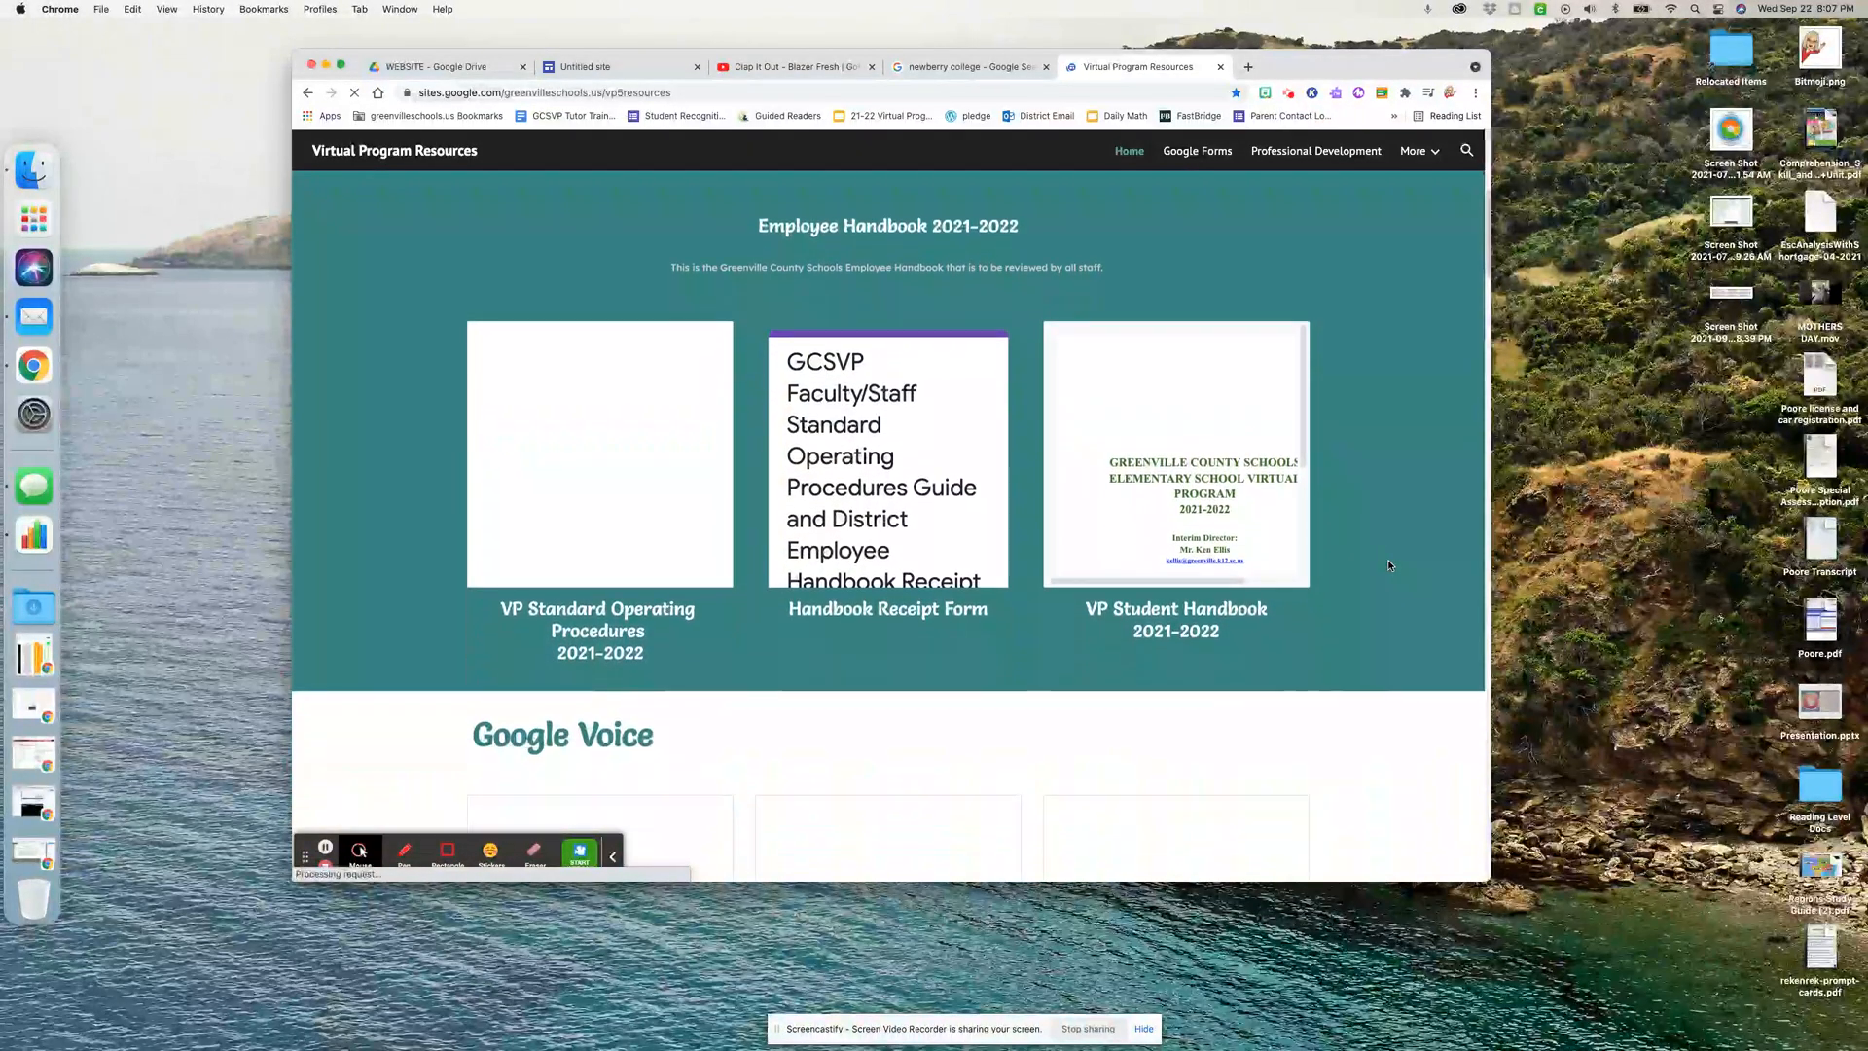
{"action": "scroll", "coordinate": [1388, 565], "scroll_direction": "down", "scroll_amount": 3}
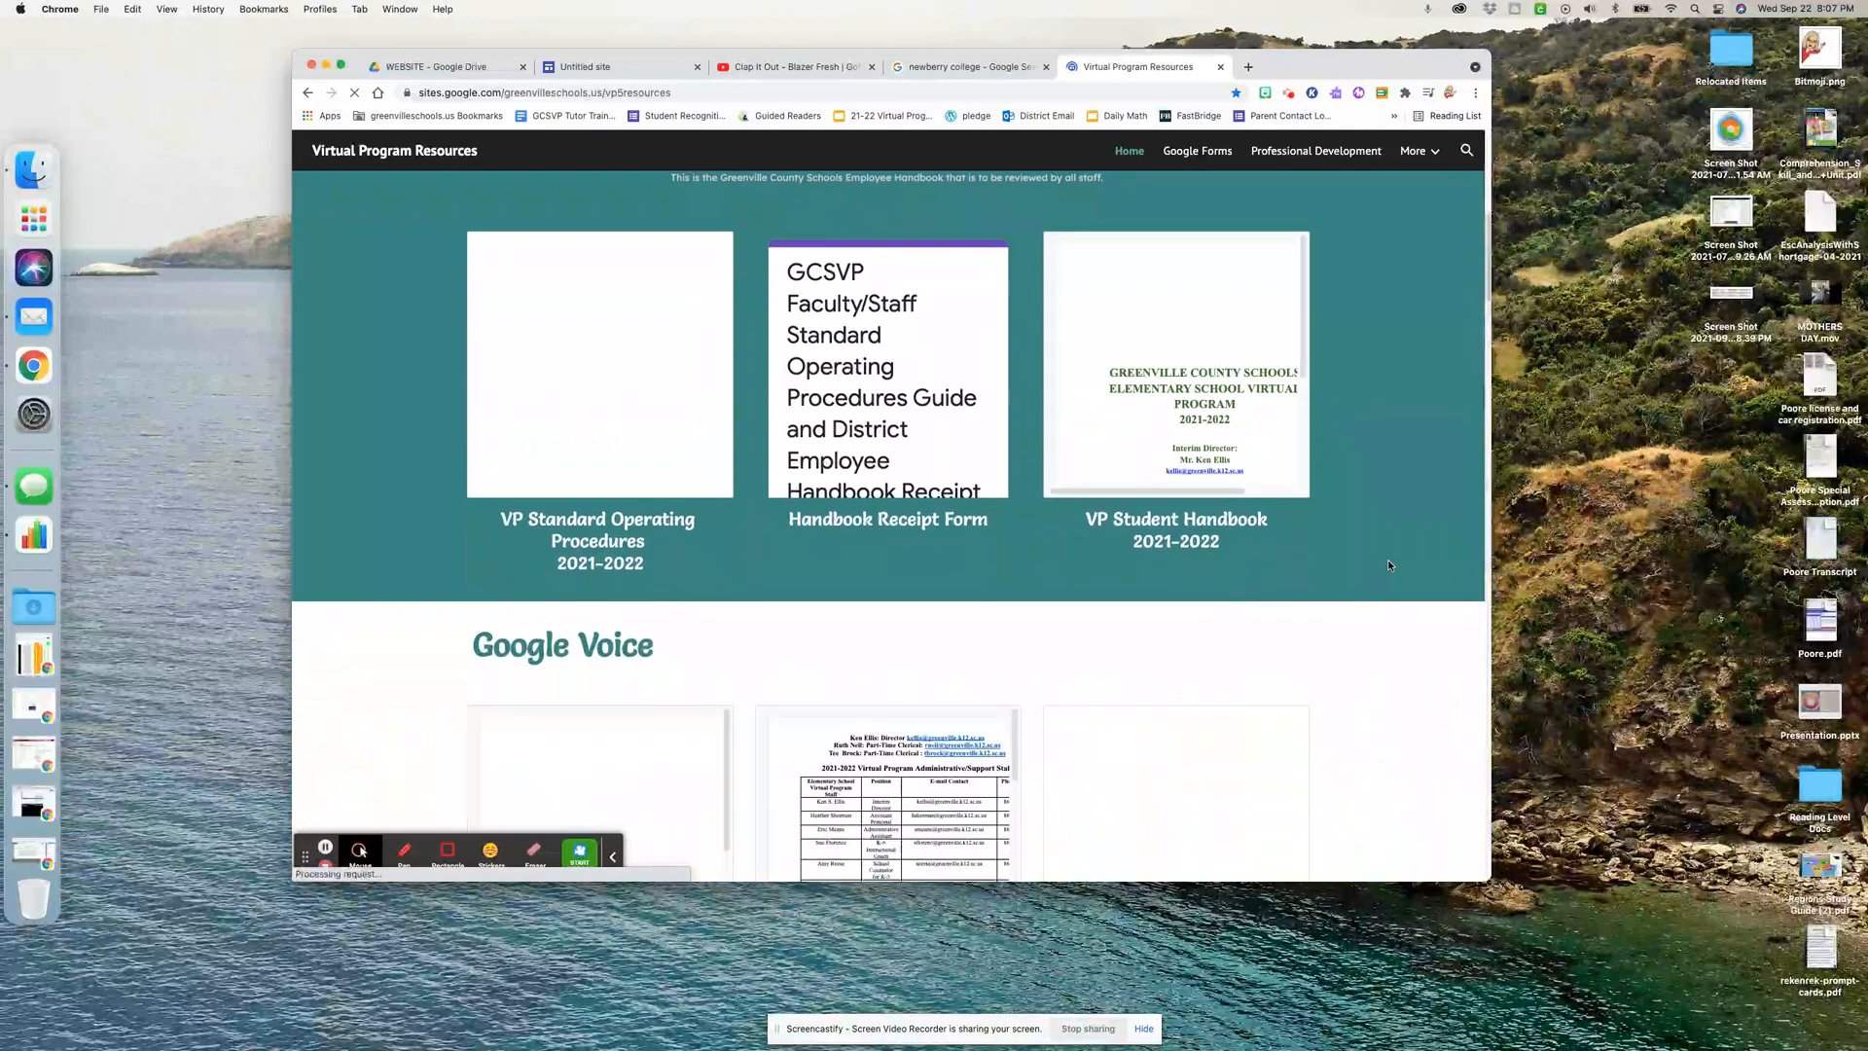
{"action": "scroll", "coordinate": [1389, 565], "scroll_direction": "down", "scroll_amount": 3}
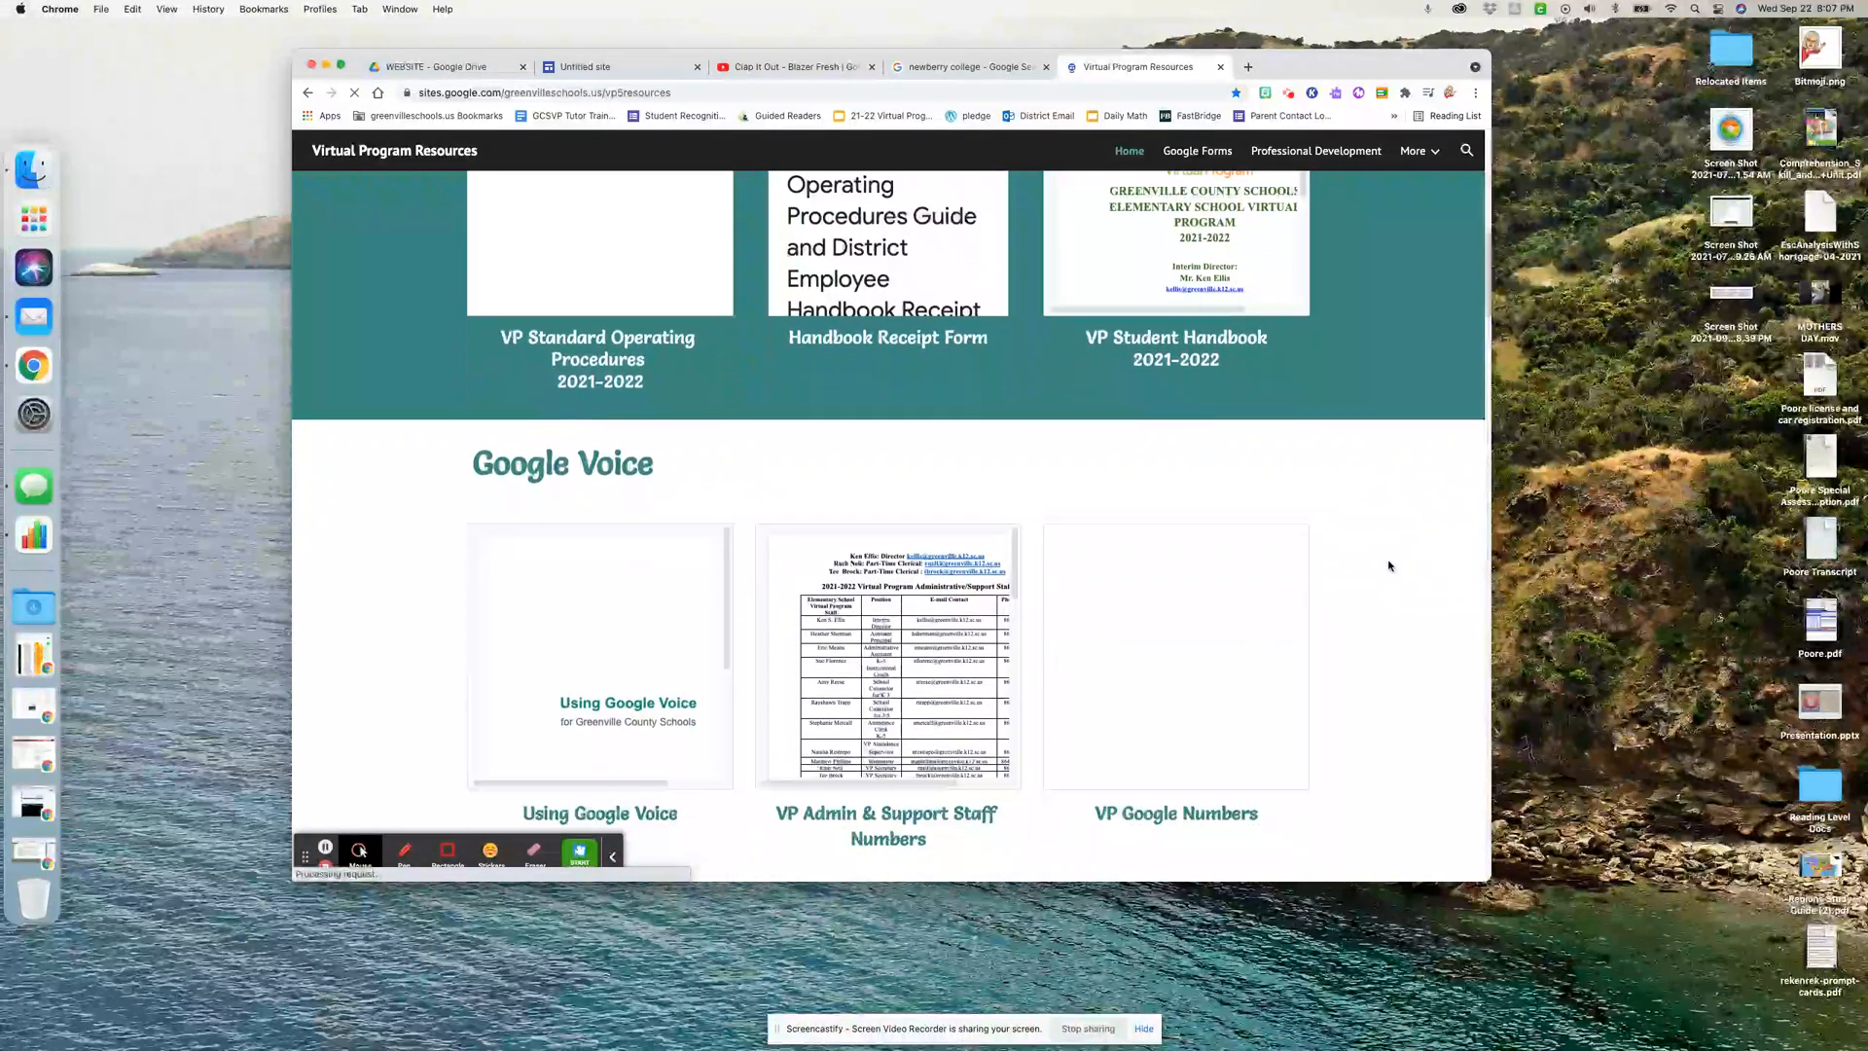
{"action": "scroll", "coordinate": [1388, 565], "scroll_direction": "down", "scroll_amount": 7}
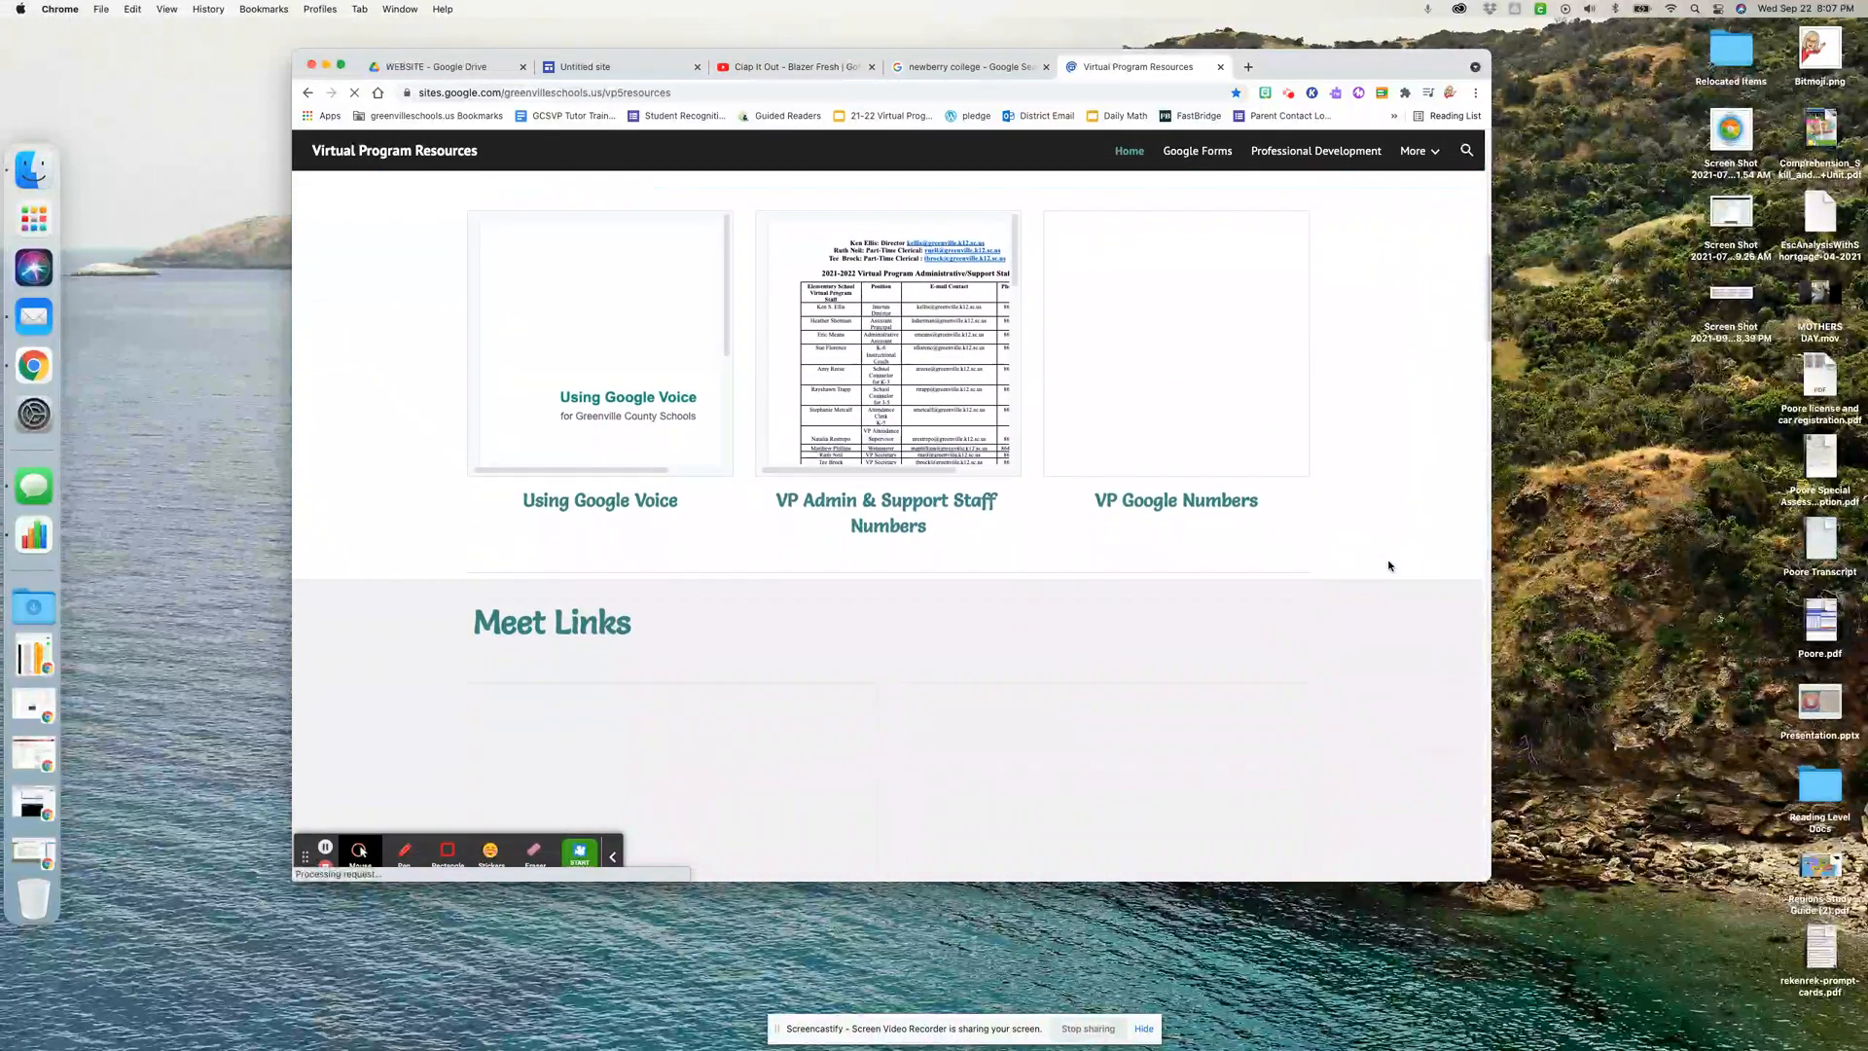
{"action": "scroll", "coordinate": [1388, 565], "scroll_direction": "down", "scroll_amount": 15}
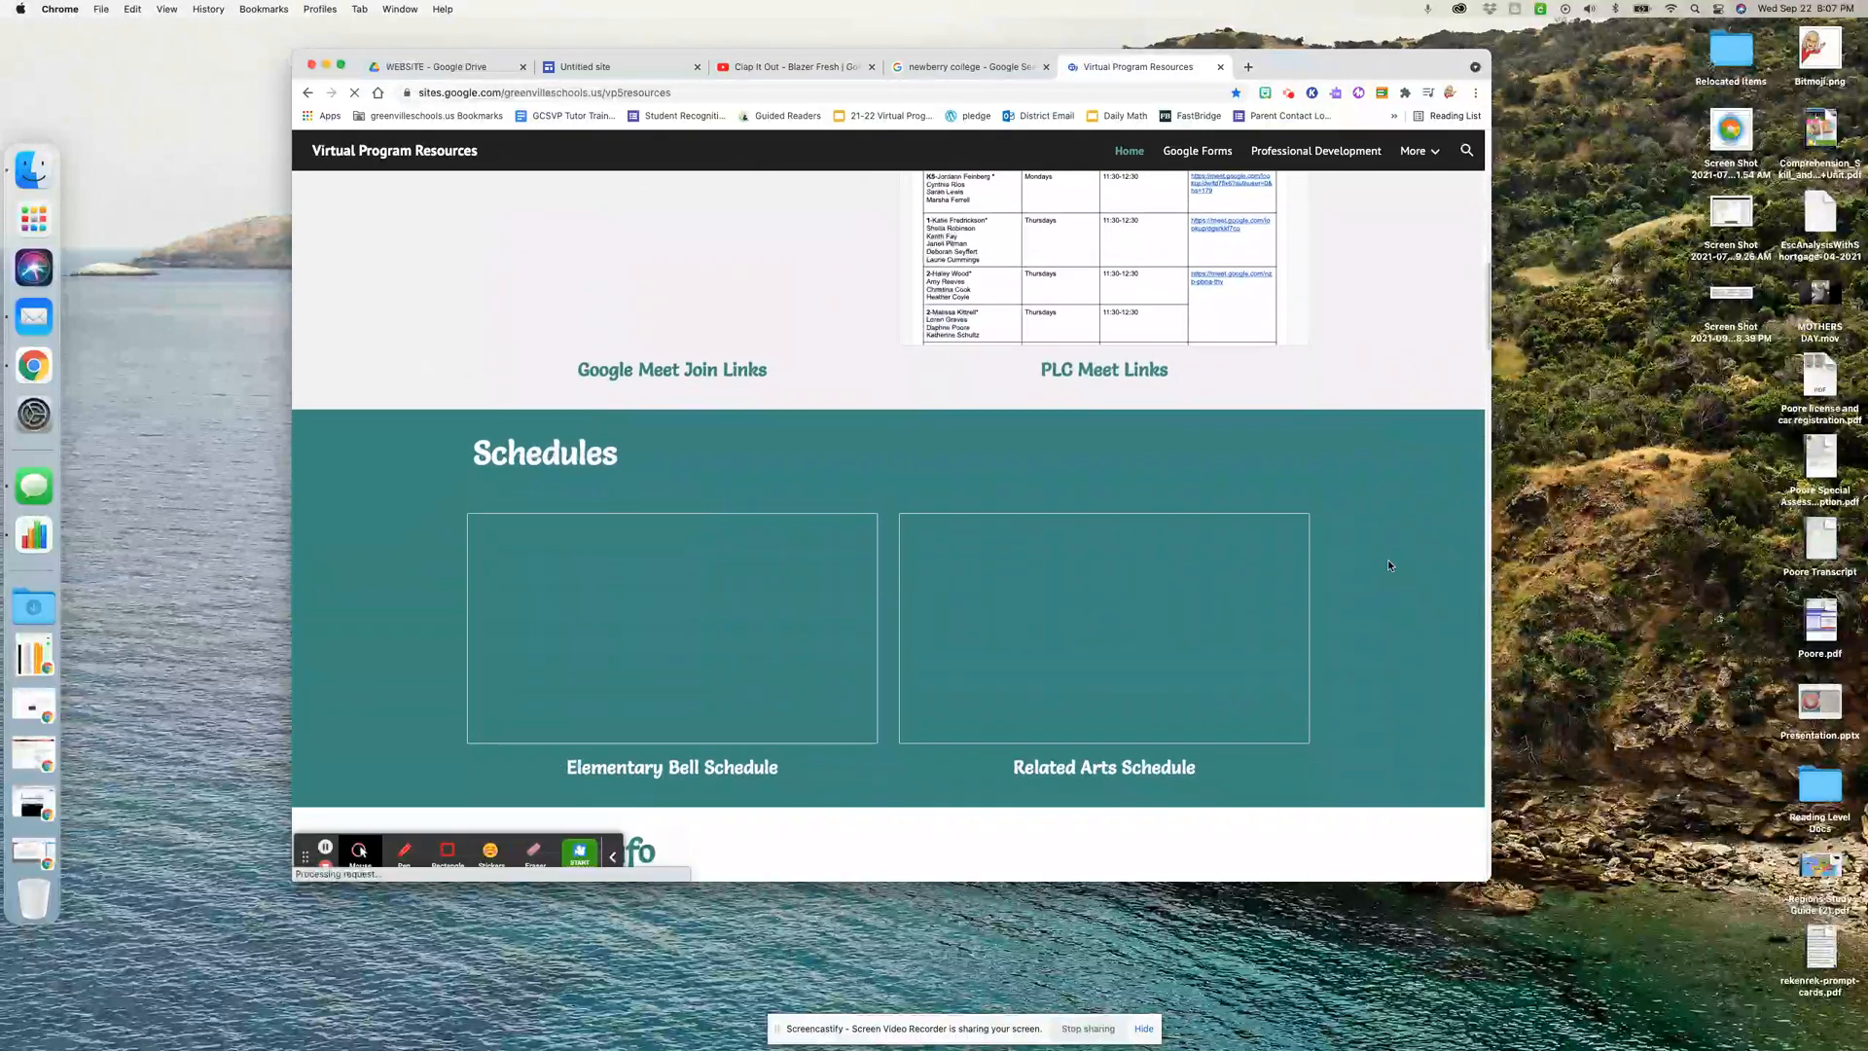
{"action": "scroll", "coordinate": [1389, 565], "scroll_direction": "down", "scroll_amount": 10}
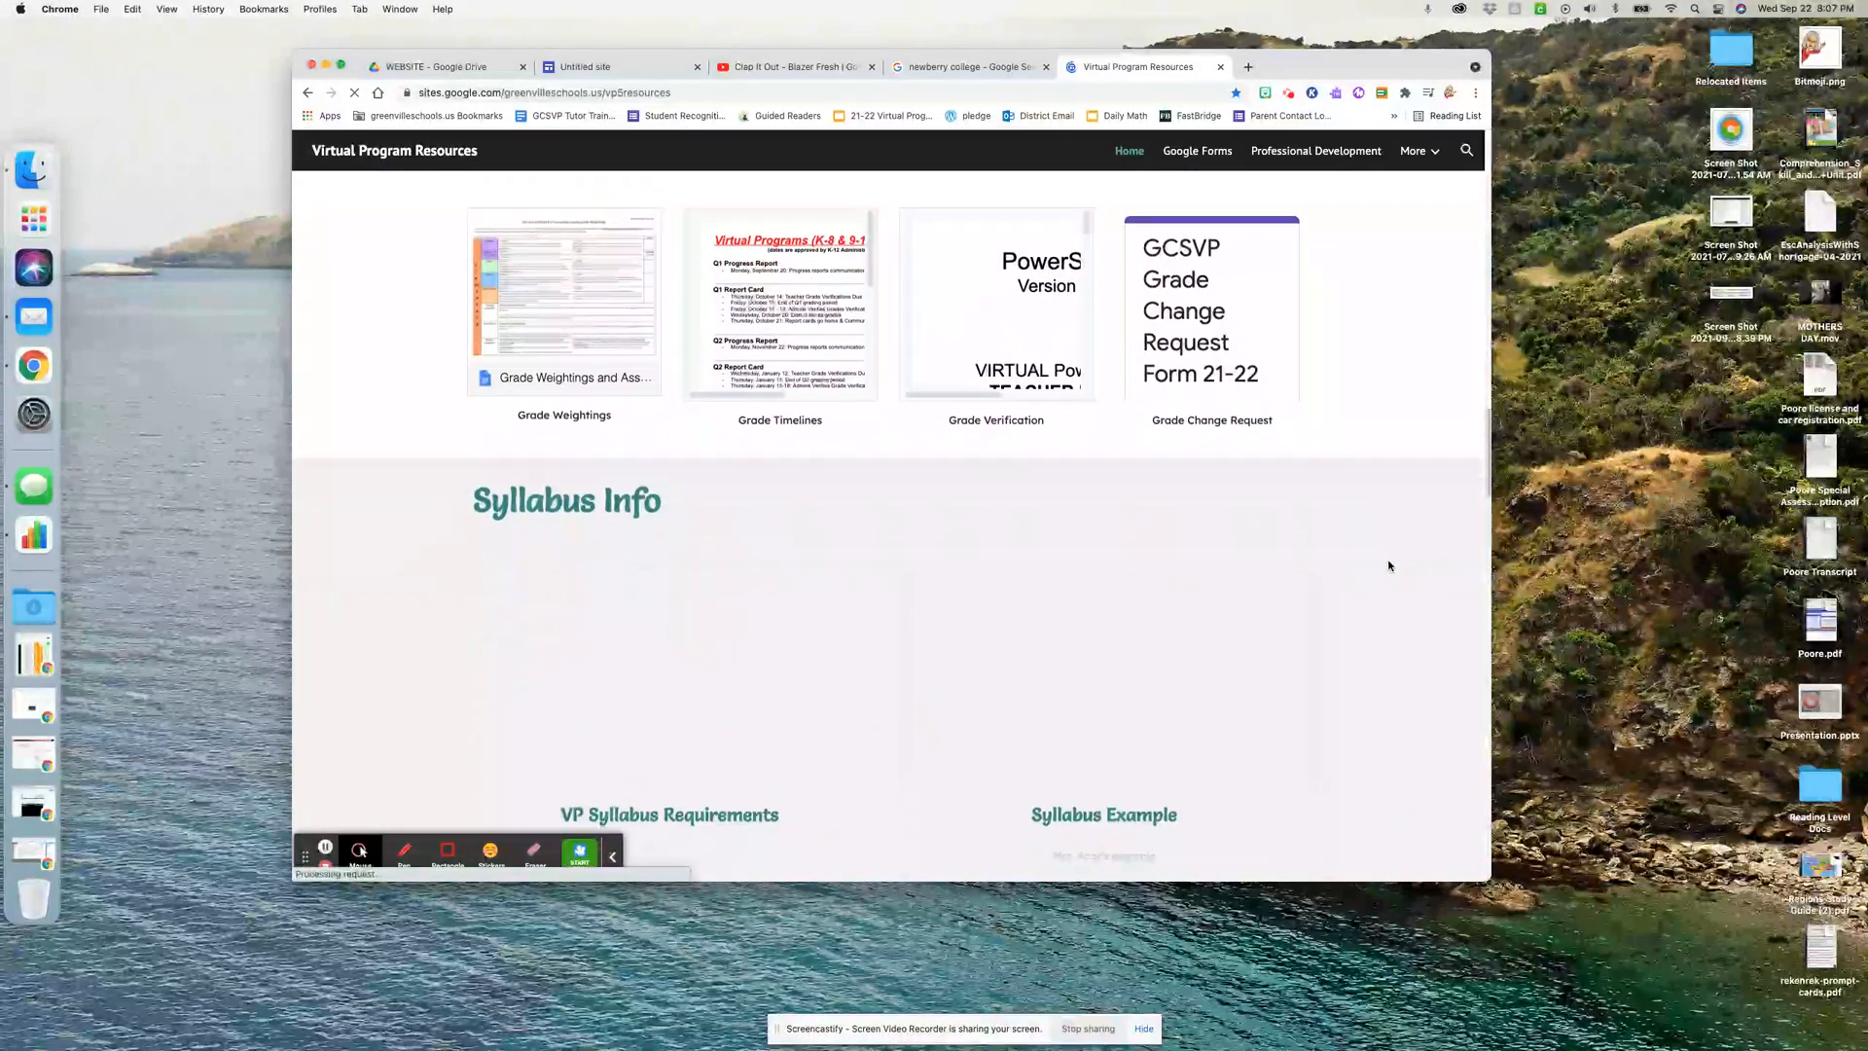
{"action": "scroll", "coordinate": [1388, 566], "scroll_direction": "down", "scroll_amount": 13}
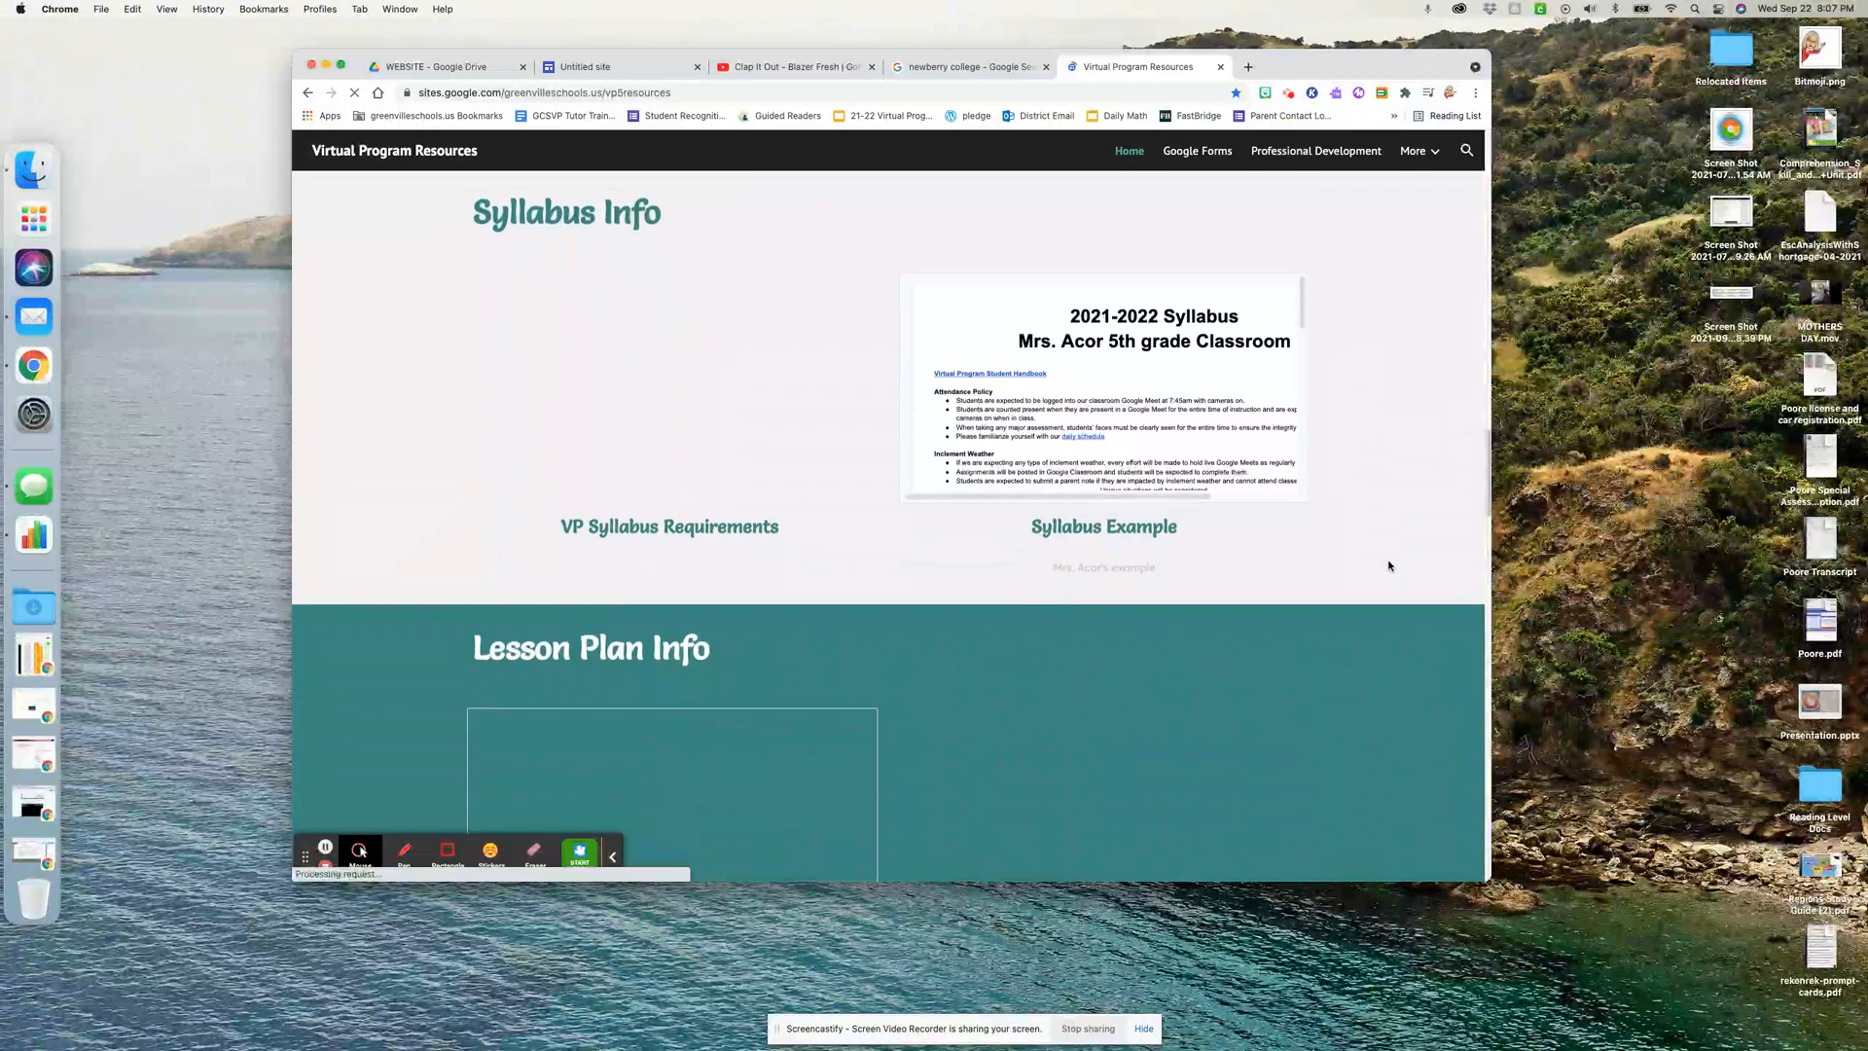
{"action": "scroll", "coordinate": [1388, 562], "scroll_direction": "up", "scroll_amount": 20}
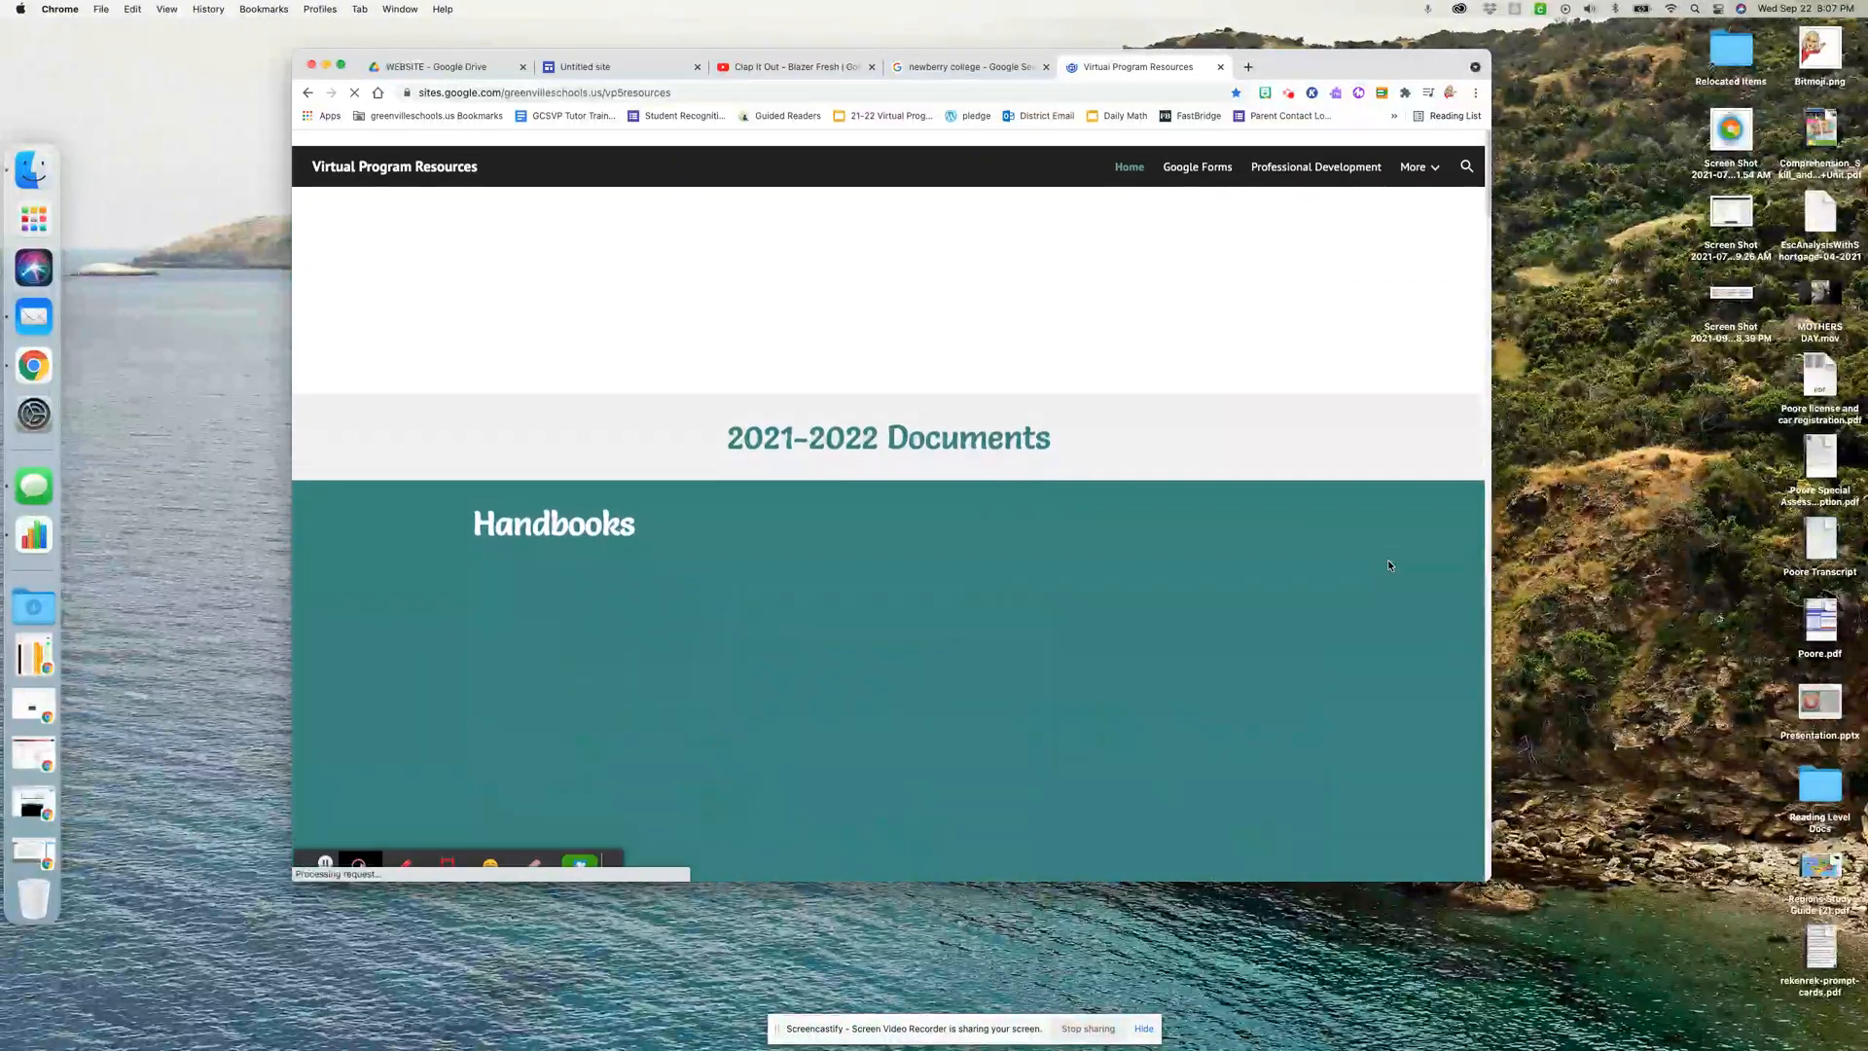
Return to the site editor, remove the Cloud Search box, and try out a table of contents on the Resources page before removing it
{"action": "left_click", "coordinate": [599, 66]}
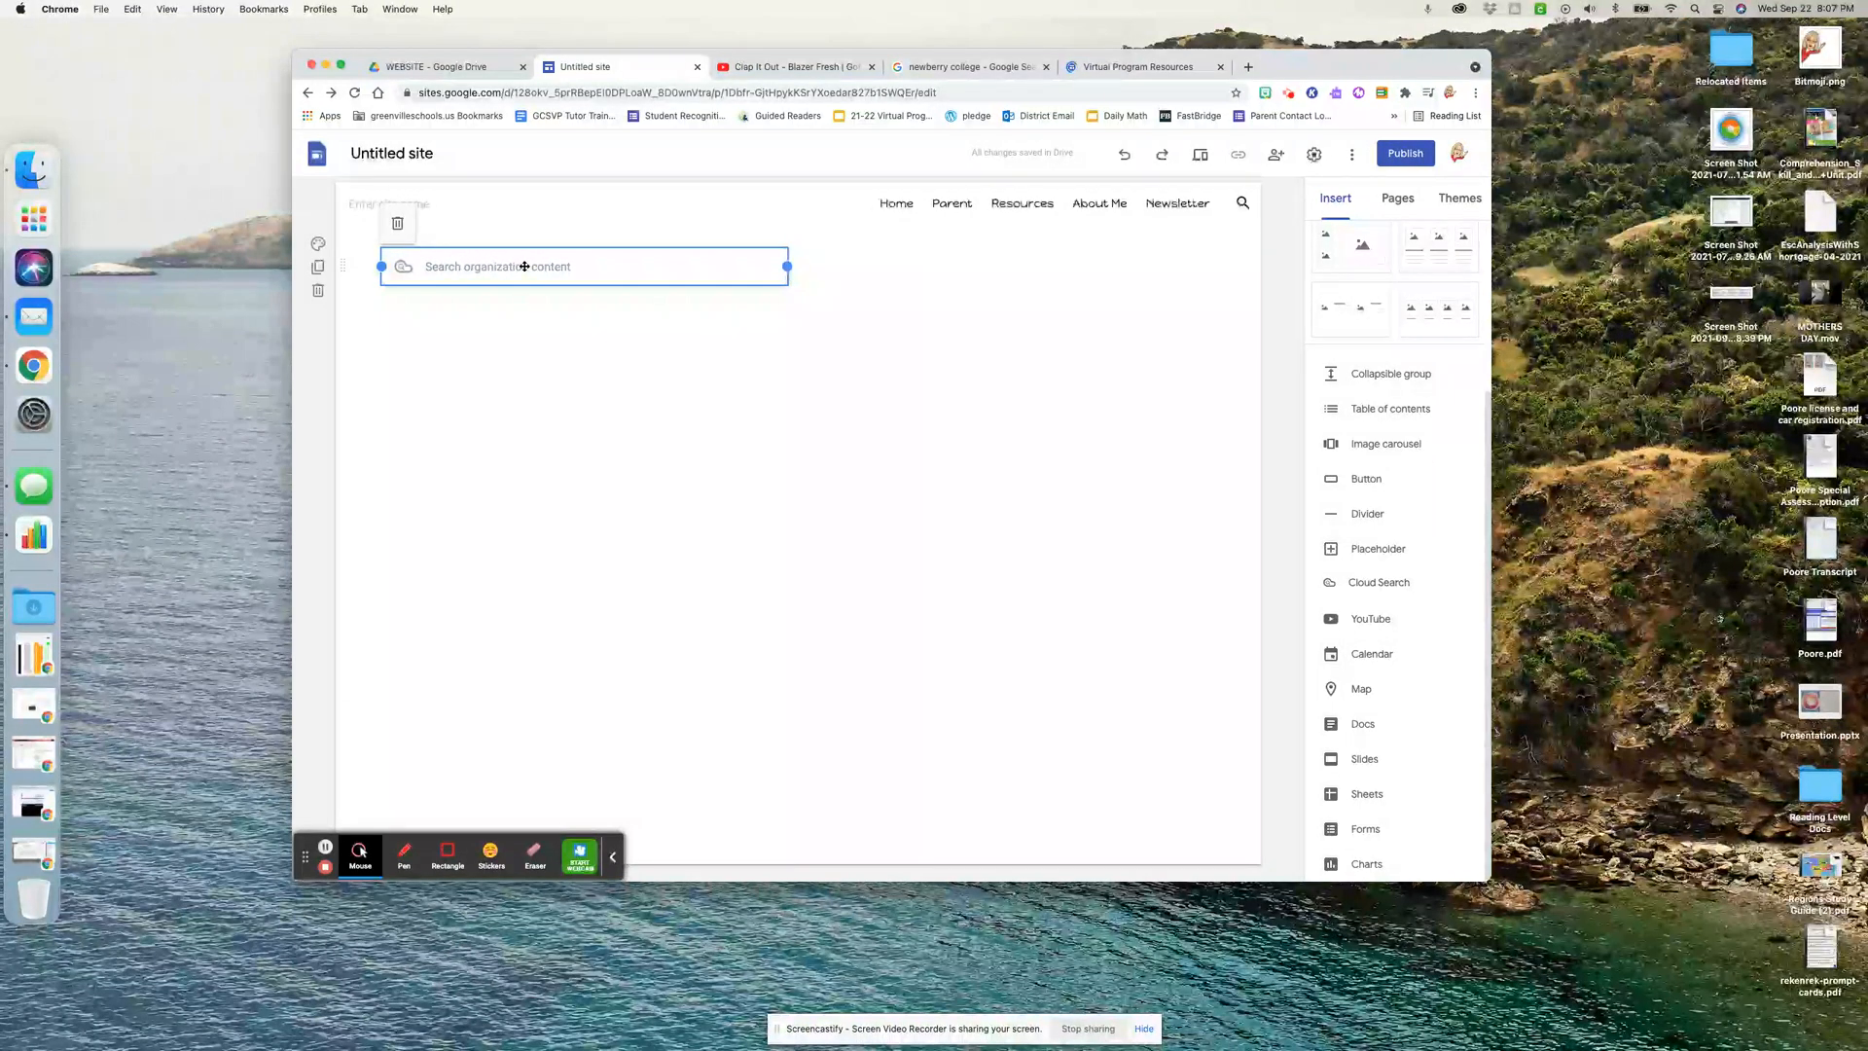
{"action": "left_click", "coordinate": [399, 227]}
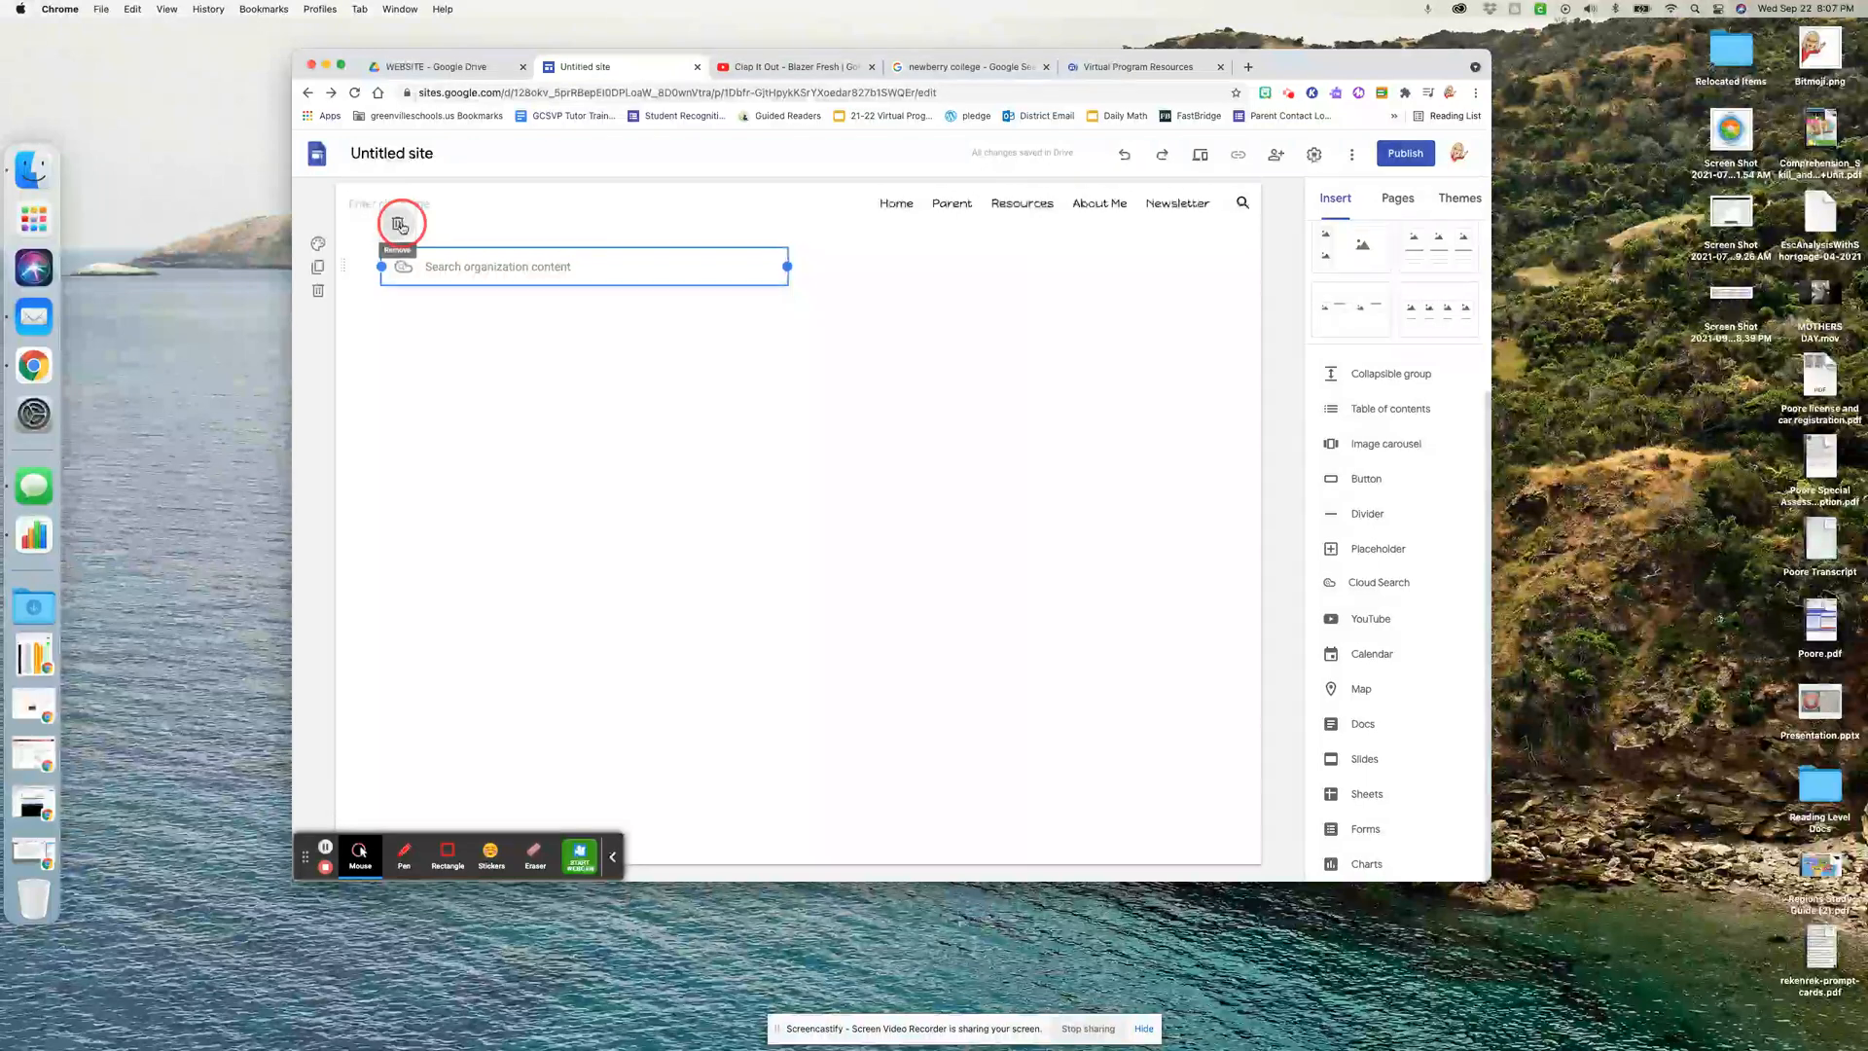
{"action": "left_click", "coordinate": [1373, 410]}
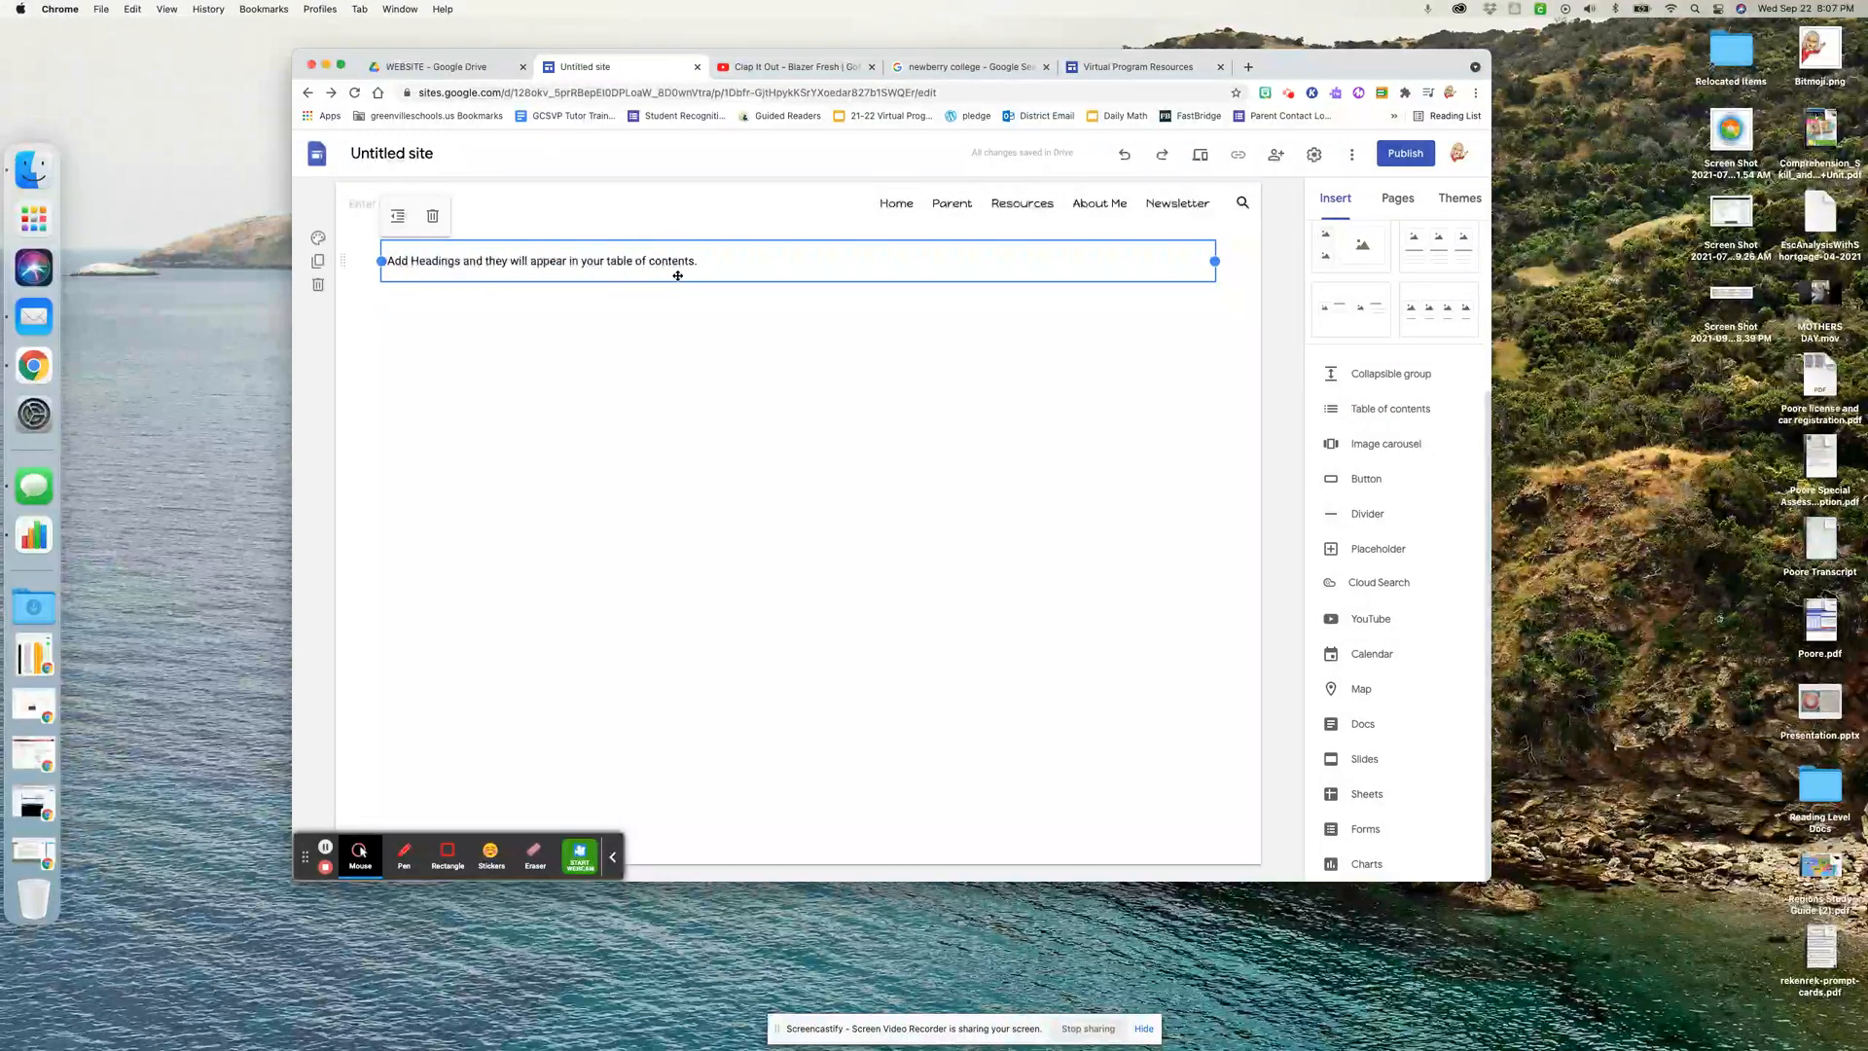
{"action": "left_click", "coordinate": [434, 217]}
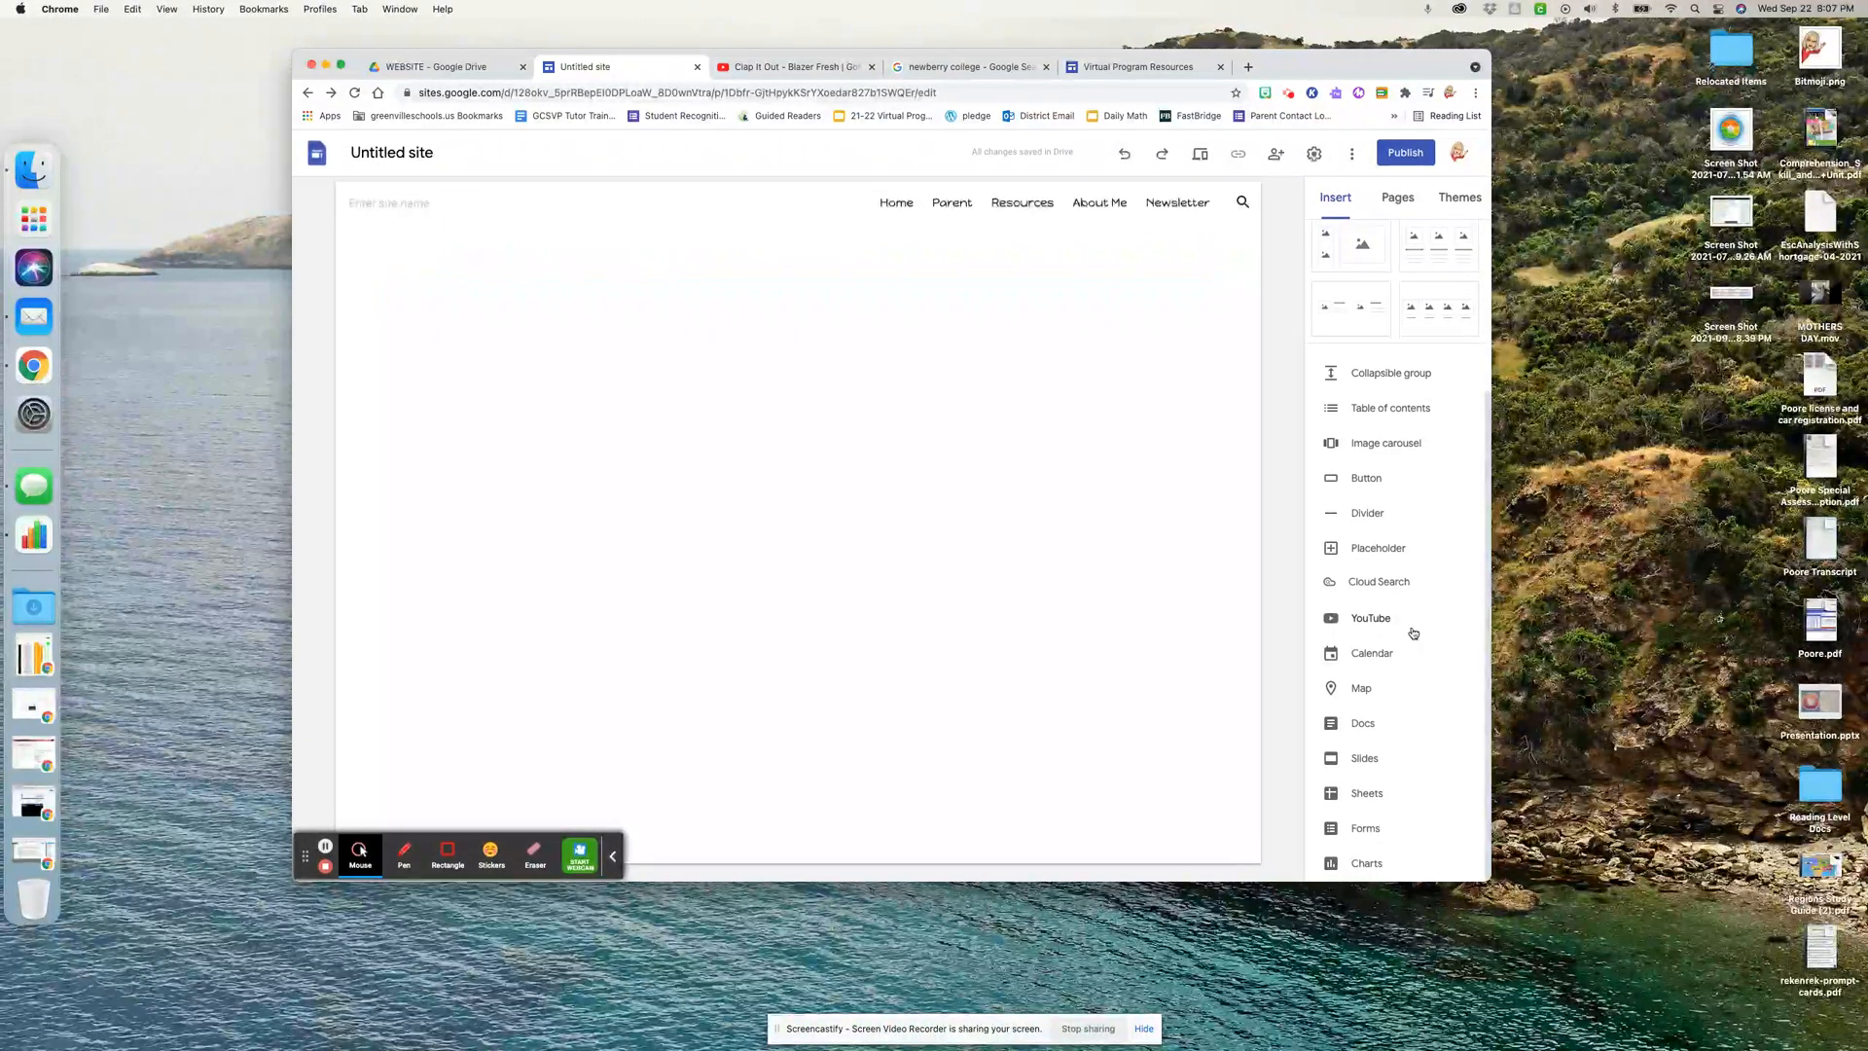
Review the insertable elements, the site's page list, and the available themes
{"action": "scroll", "coordinate": [1413, 633], "scroll_direction": "up", "scroll_amount": 5}
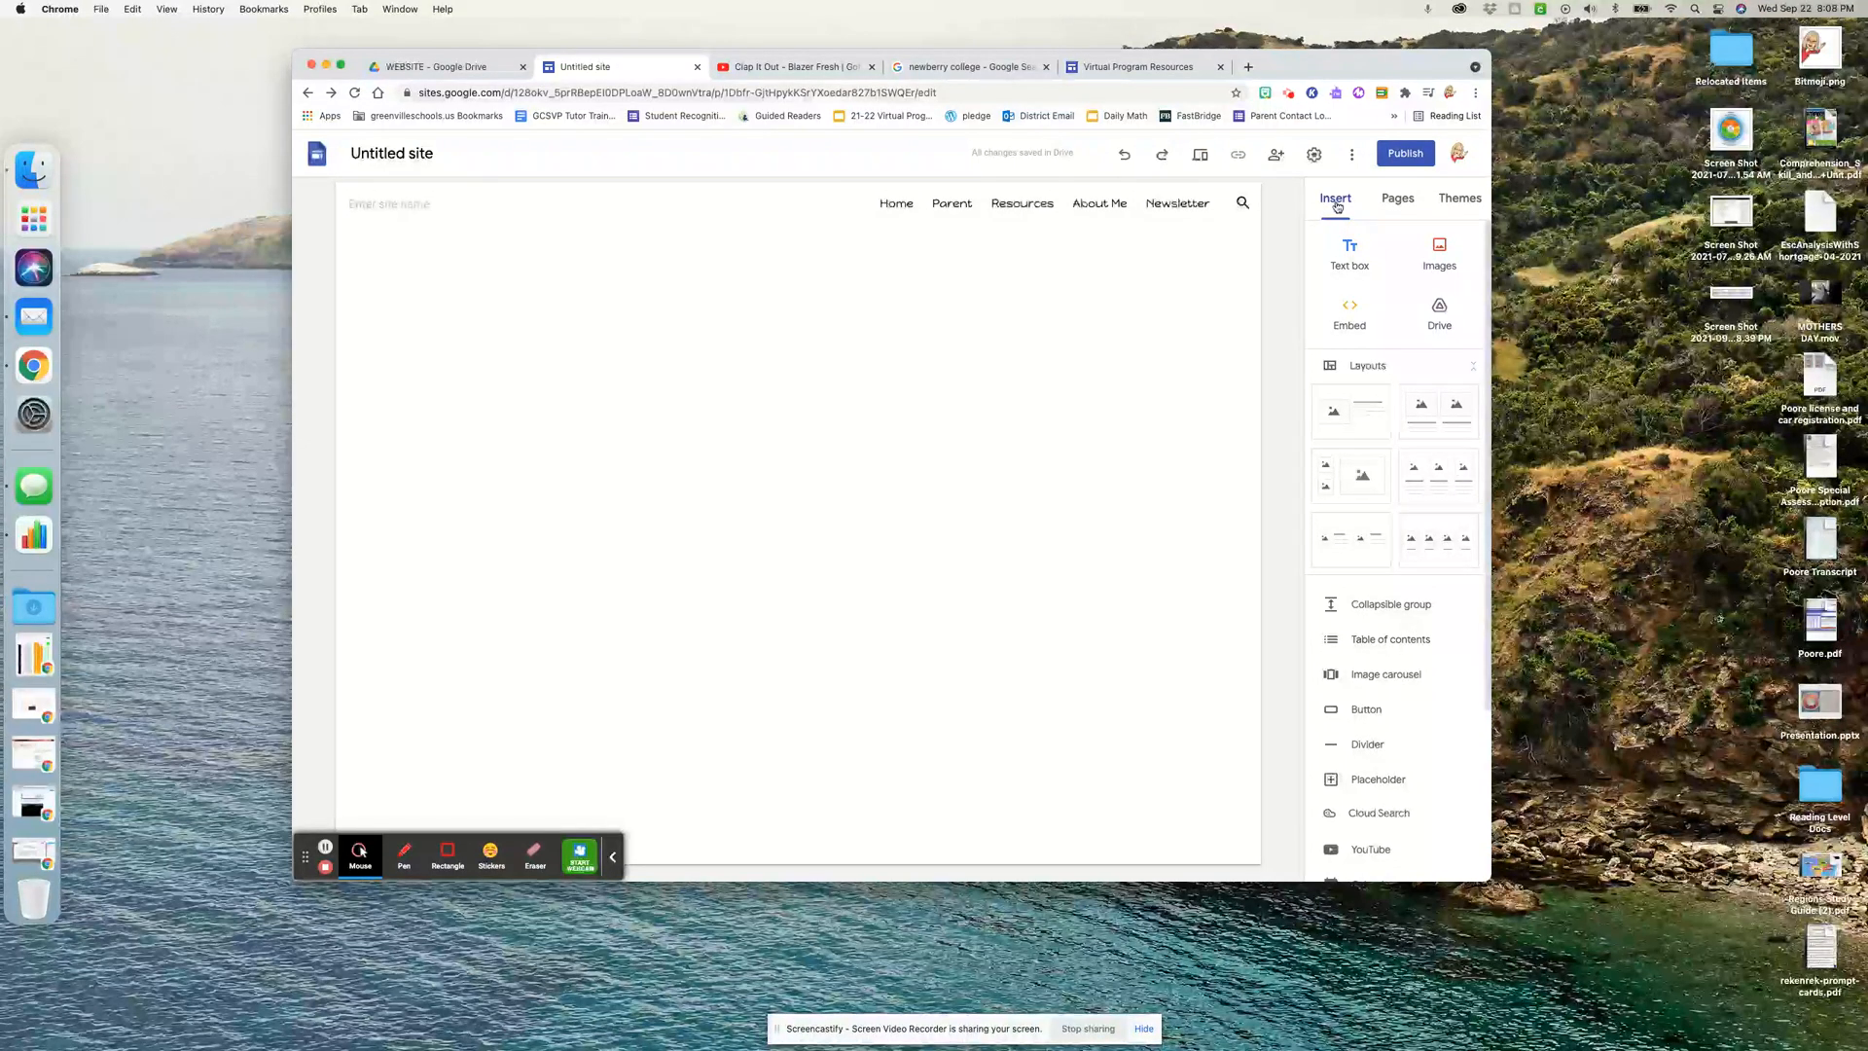
{"action": "scroll", "coordinate": [1388, 778], "scroll_direction": "down", "scroll_amount": 5}
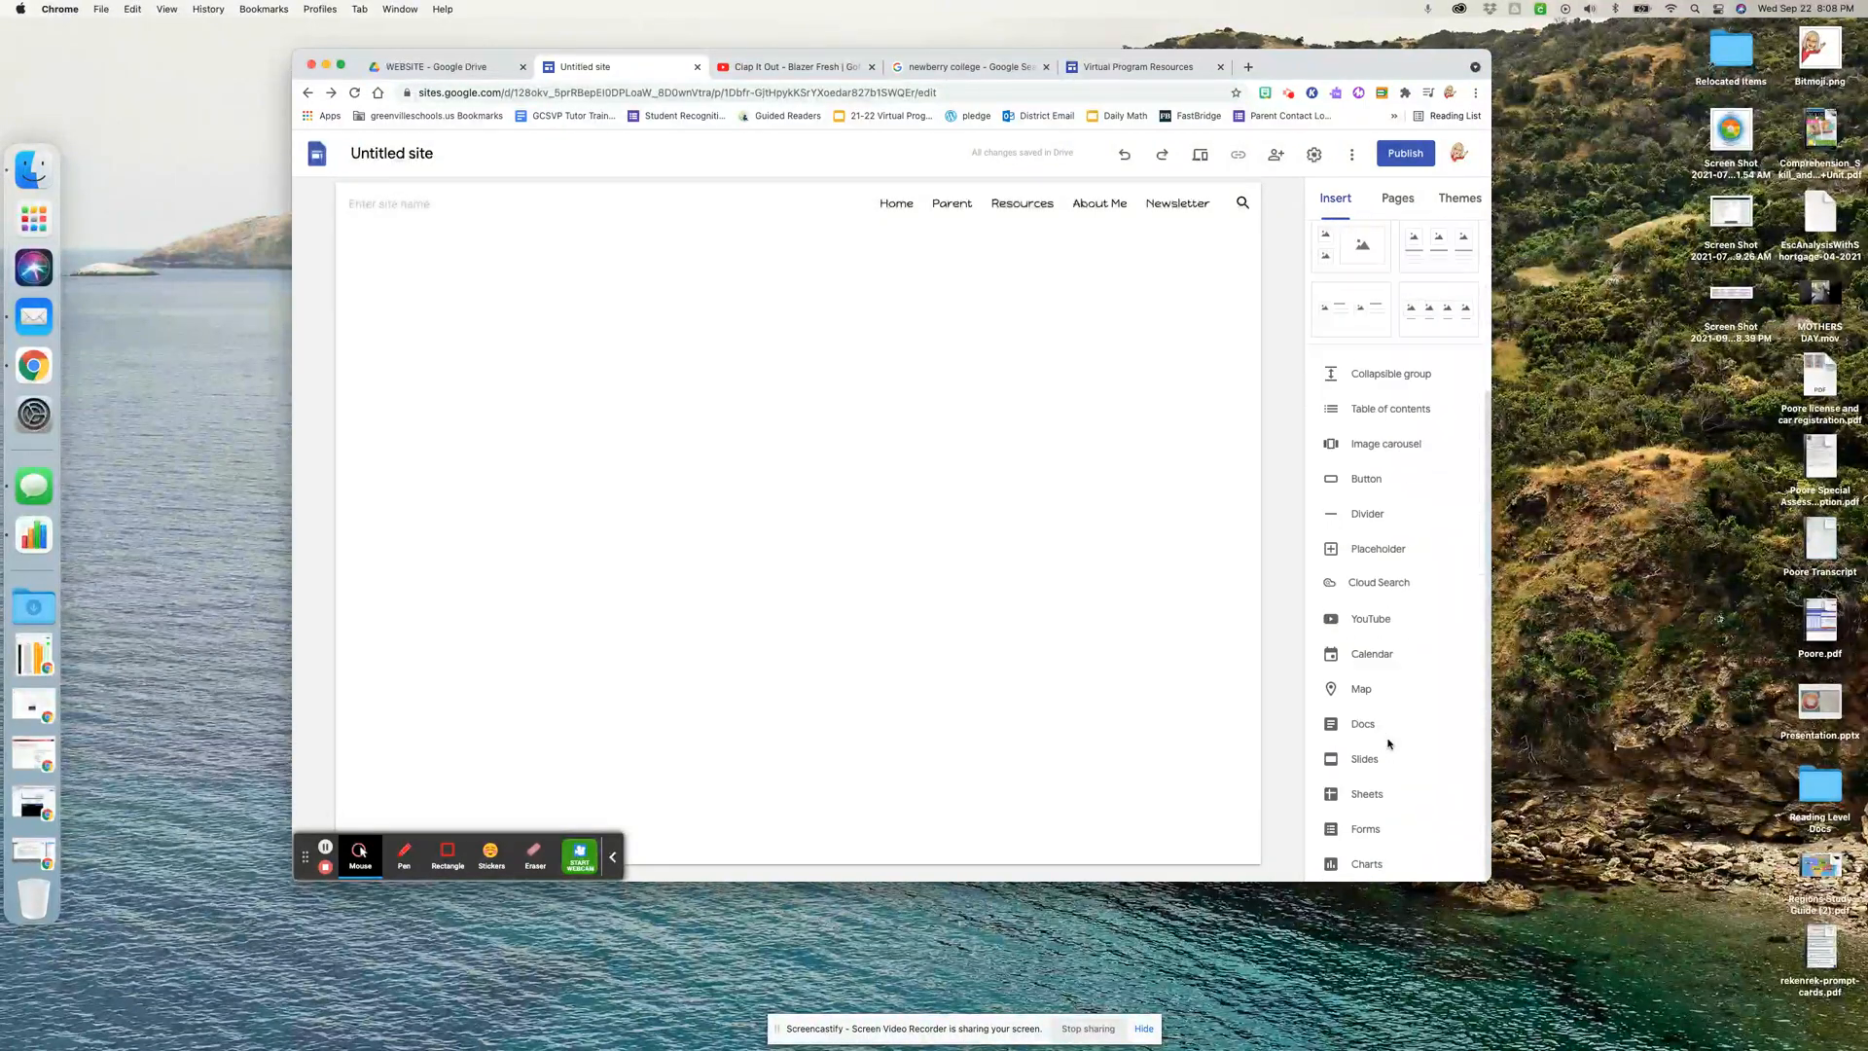
{"action": "scroll", "coordinate": [1388, 743], "scroll_direction": "up", "scroll_amount": 5}
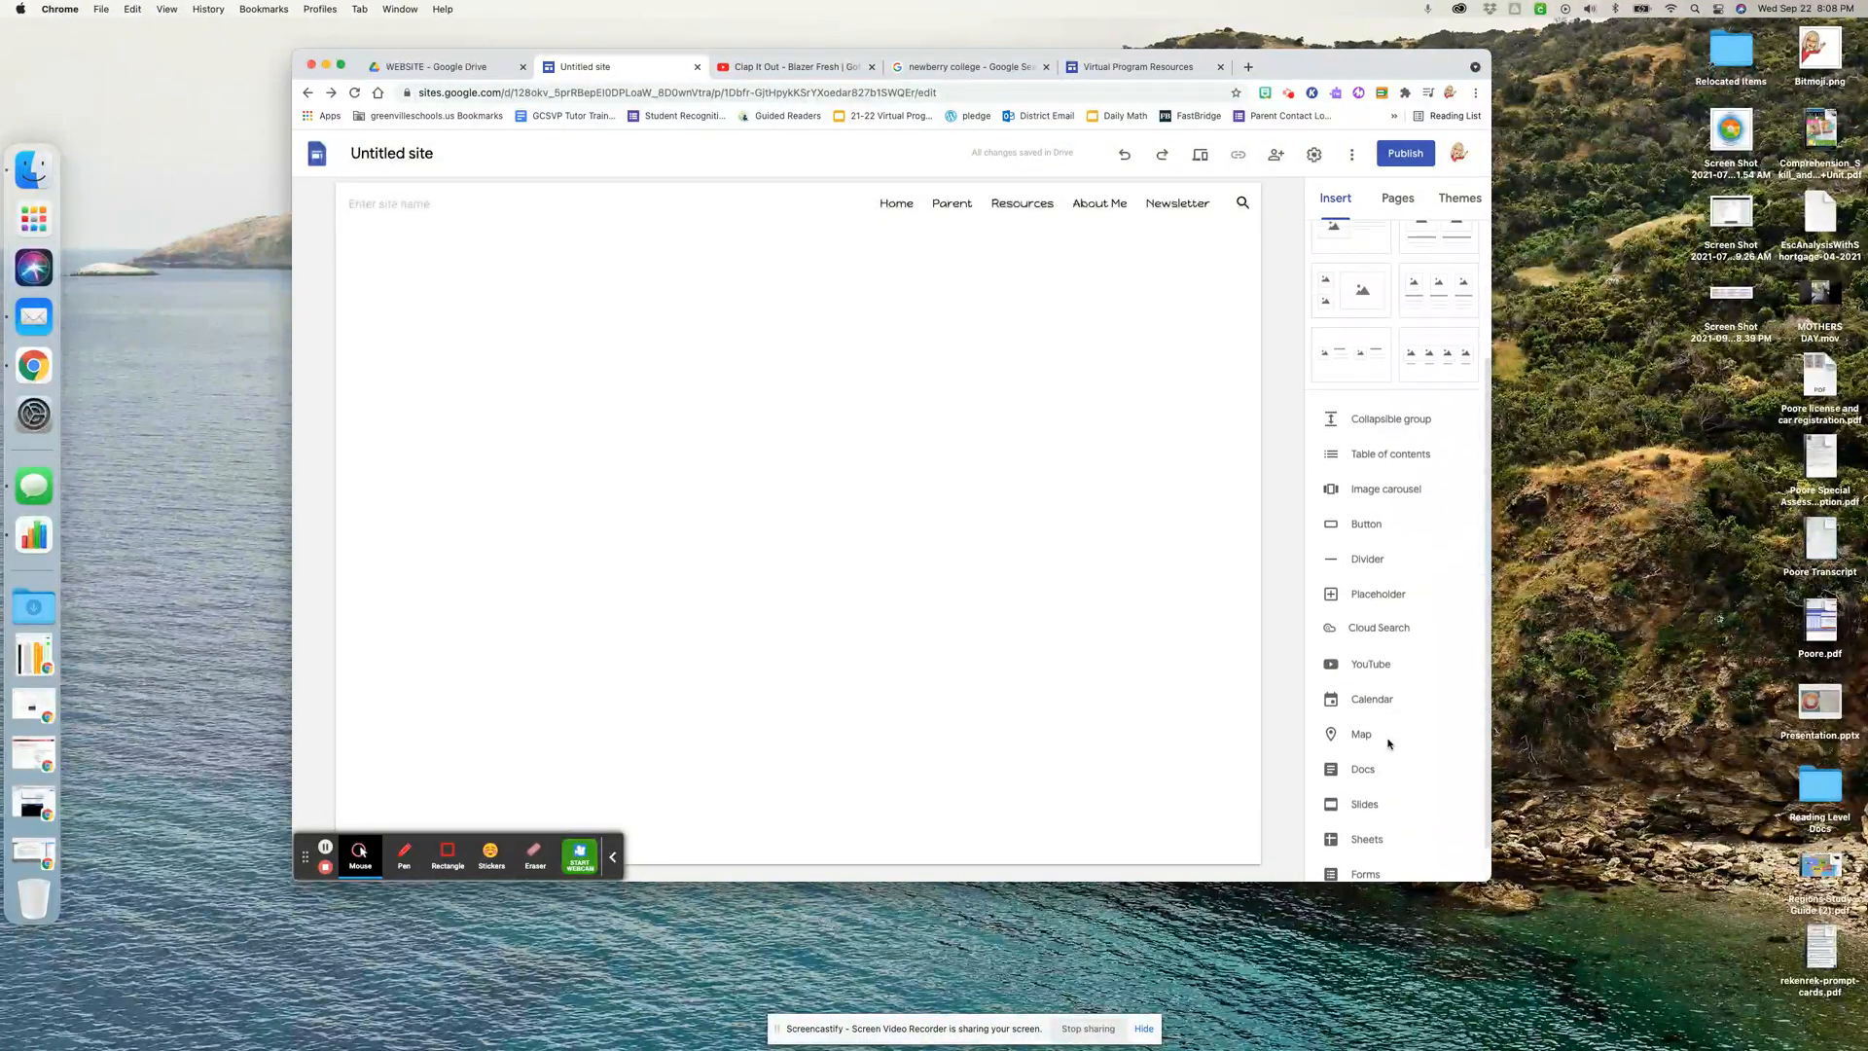
{"action": "left_click", "coordinate": [1382, 198]}
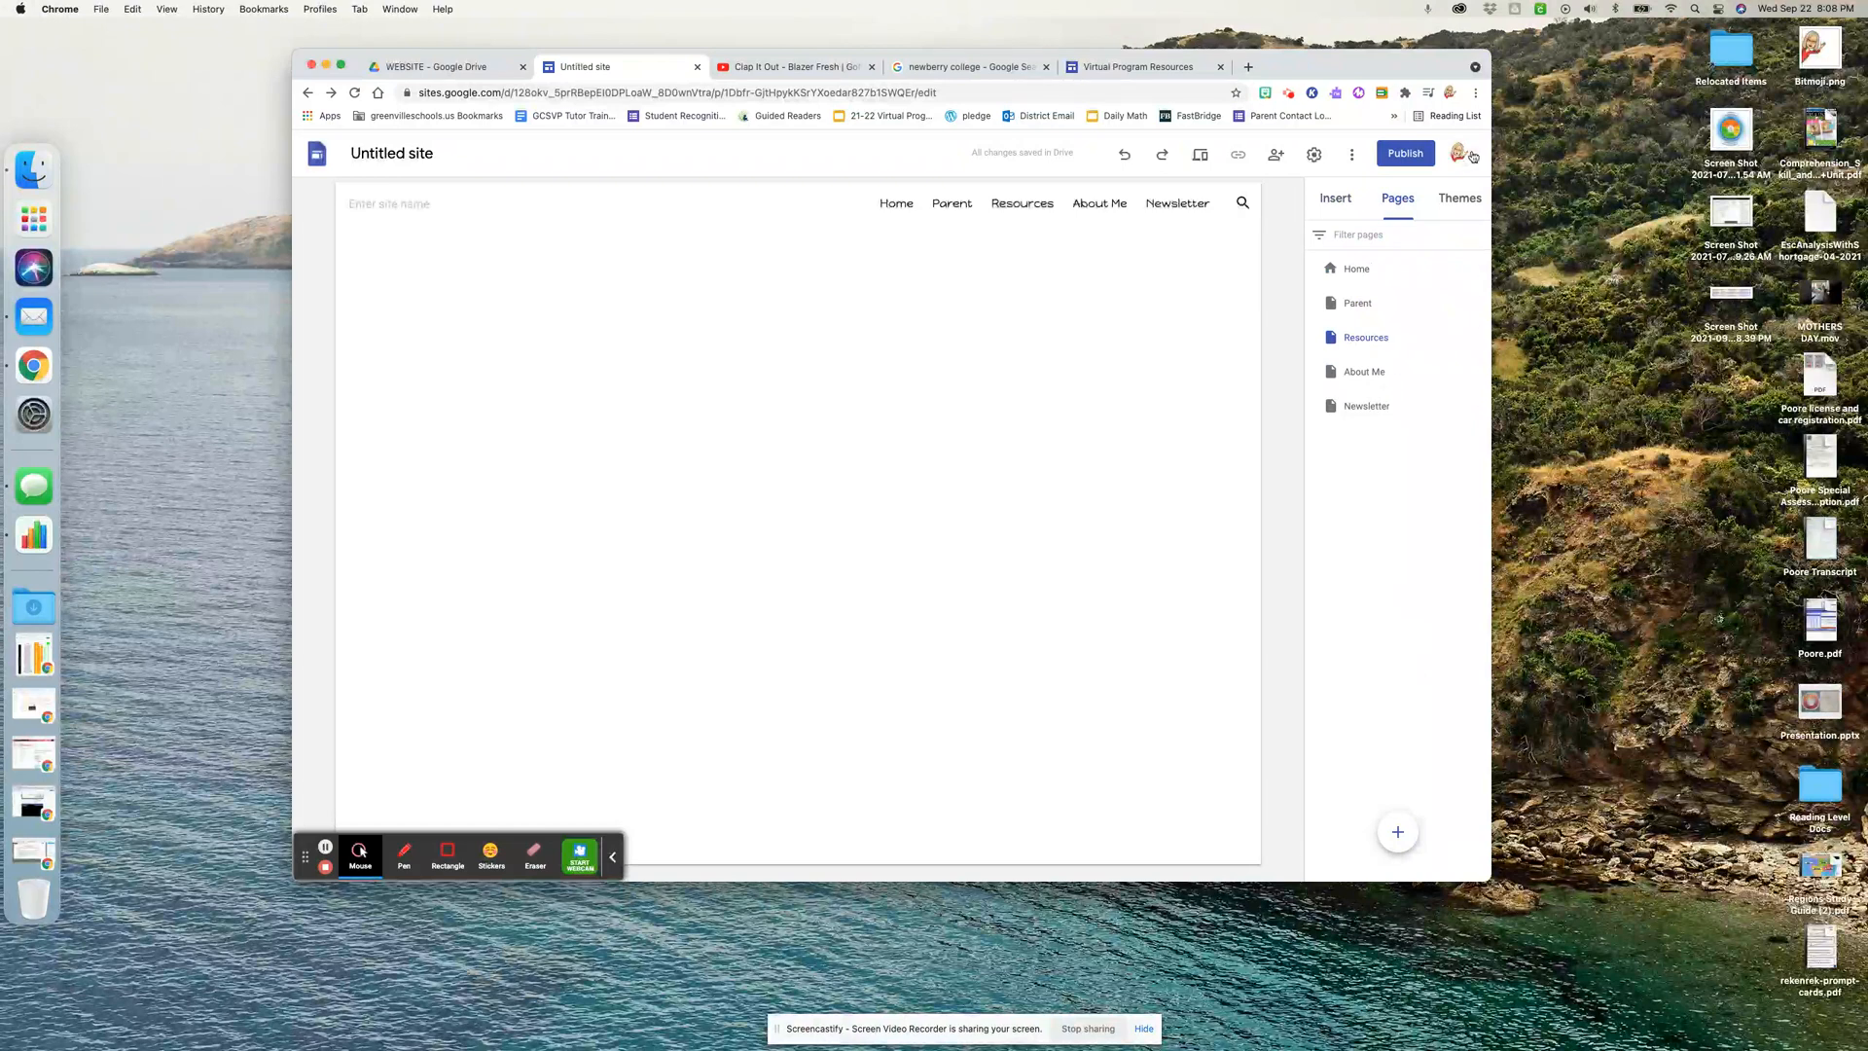
{"action": "left_click", "coordinate": [1464, 200]}
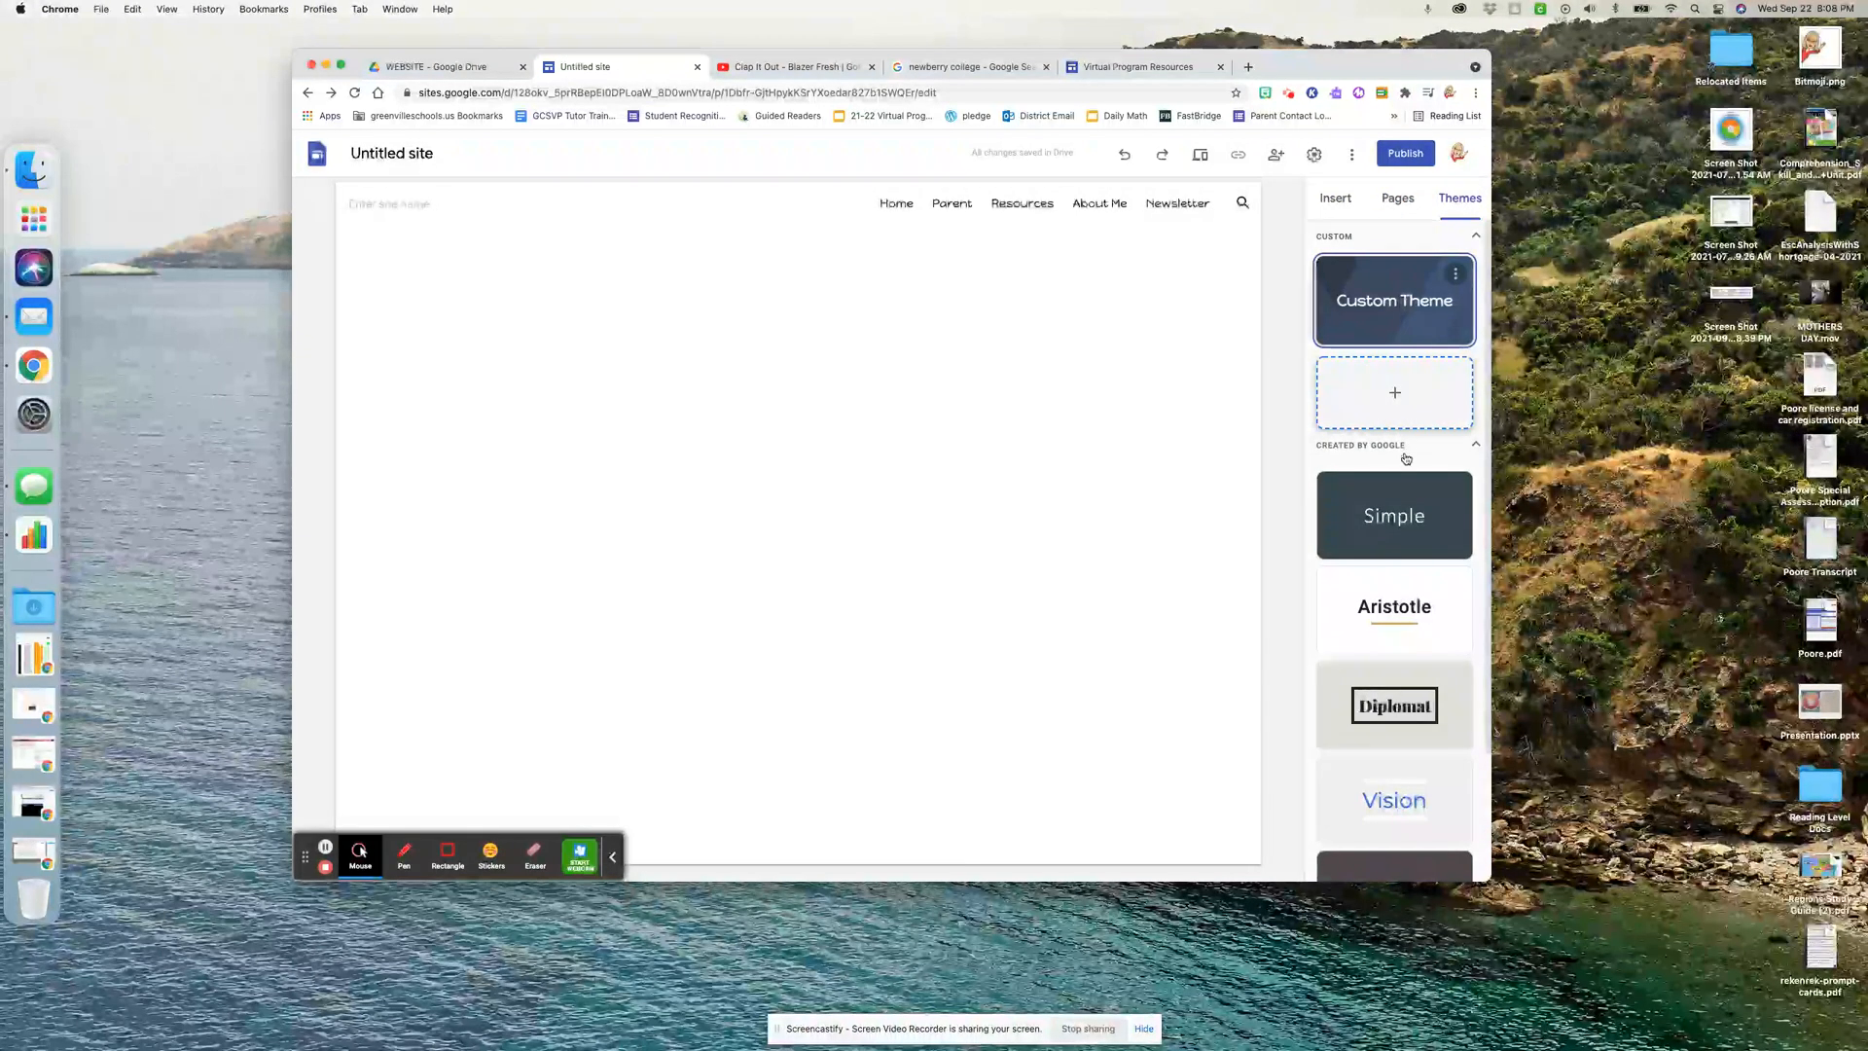